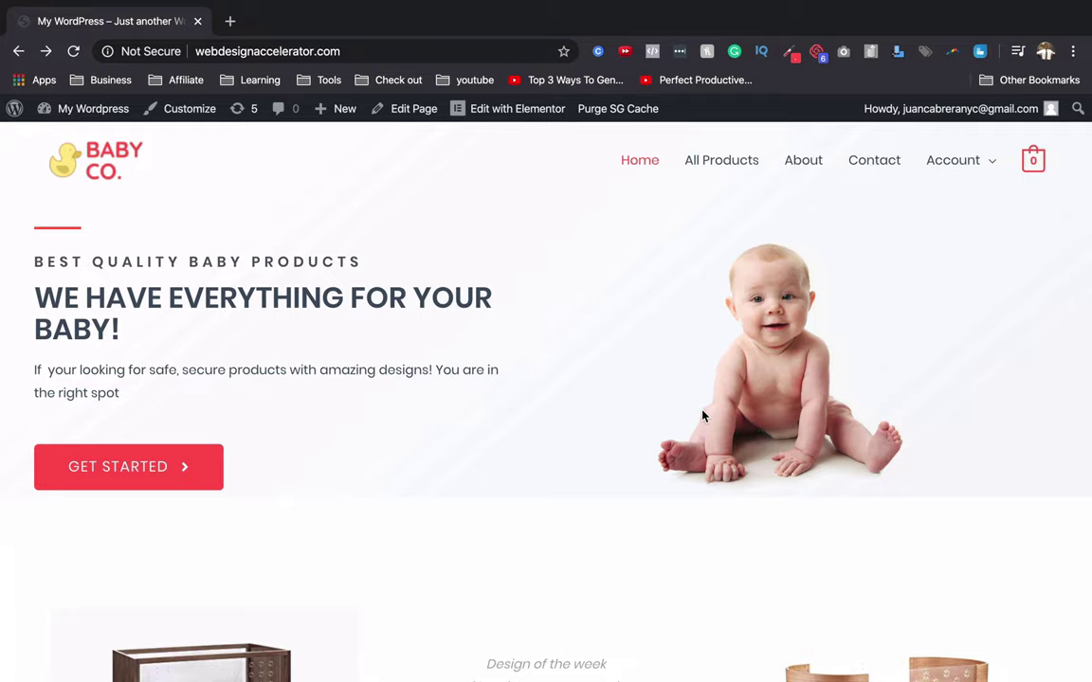
# Scroll down through the Baby Co. store homepage sections and back up
pyautogui.scroll(-2, 702, 467)
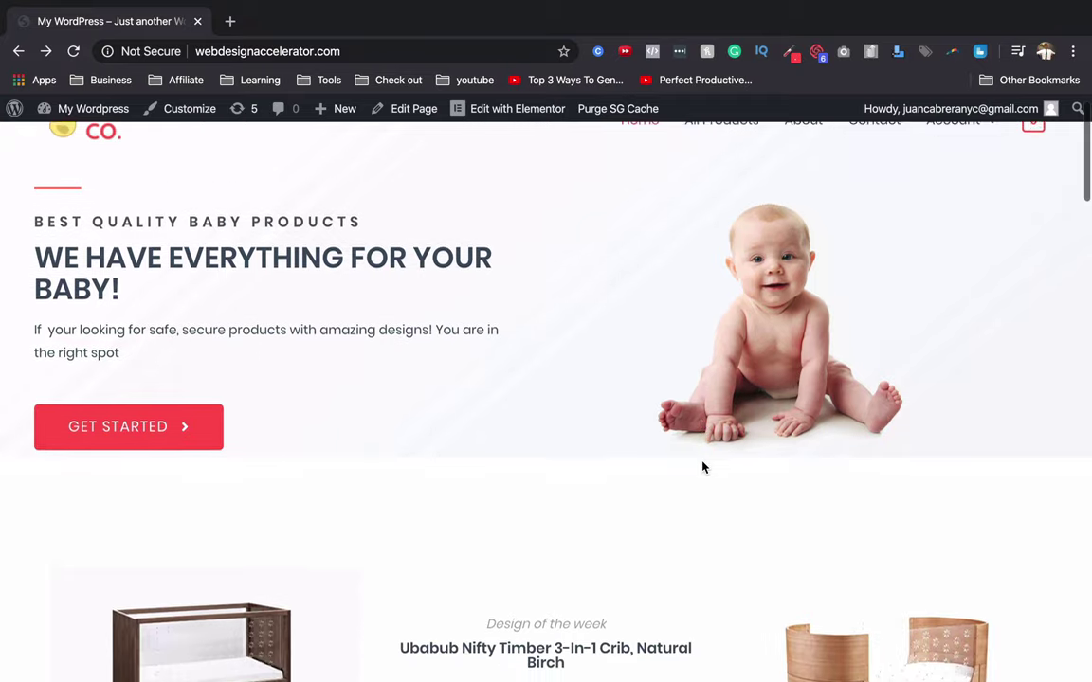
pyautogui.scroll(-3, 702, 466)
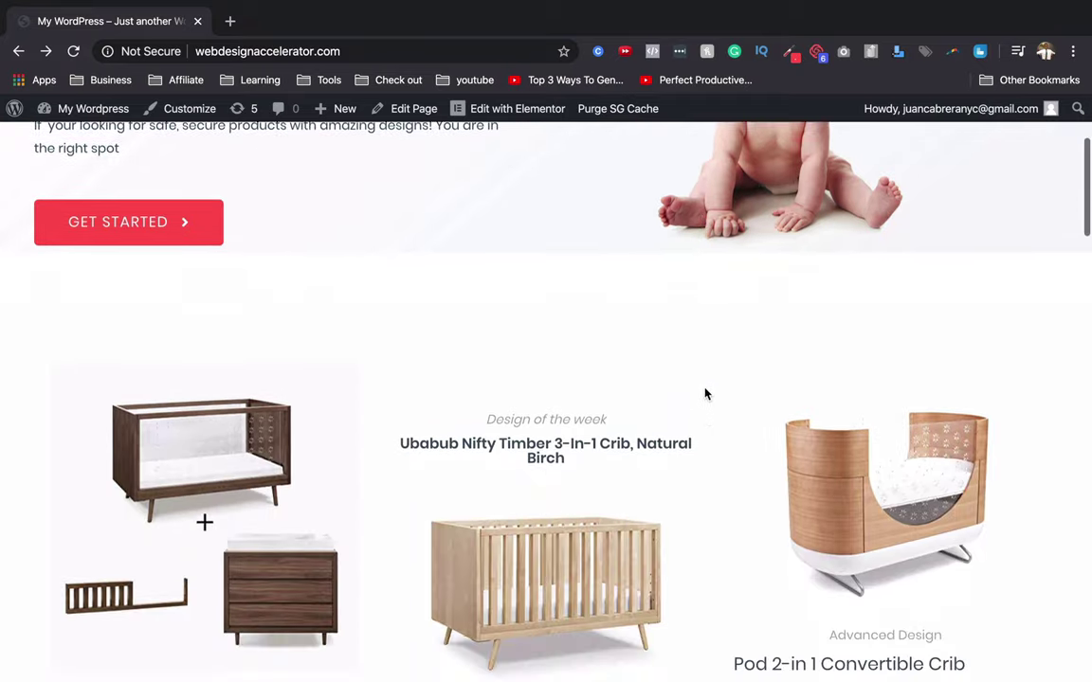
pyautogui.scroll(-2, 705, 393)
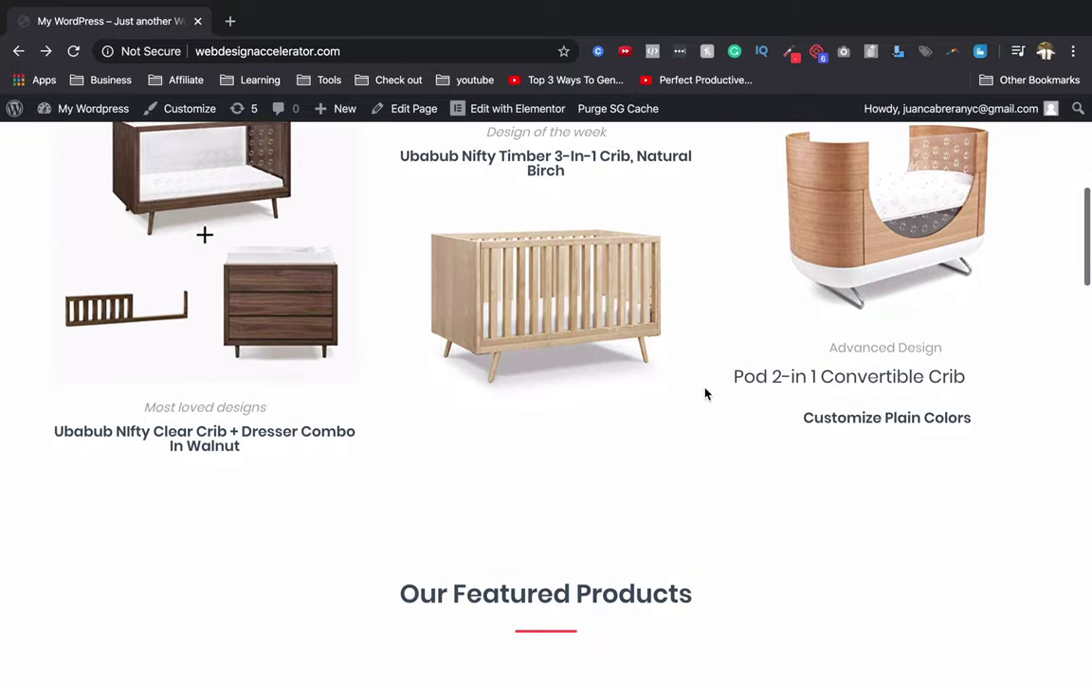
pyautogui.scroll(-3, 706, 394)
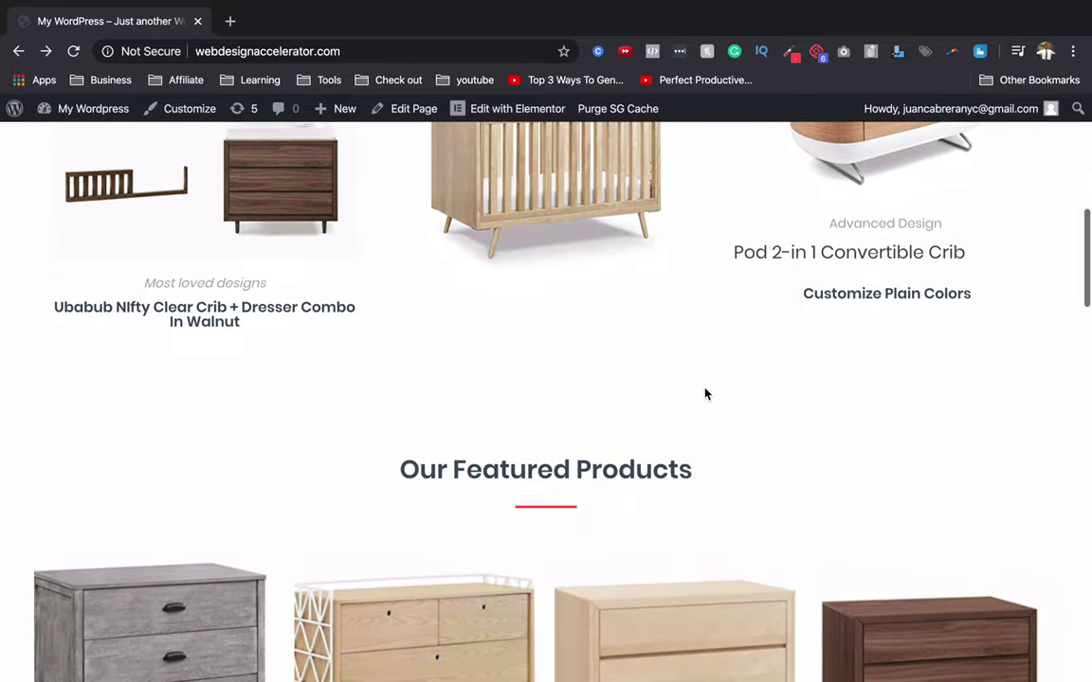
pyautogui.scroll(-2, 705, 393)
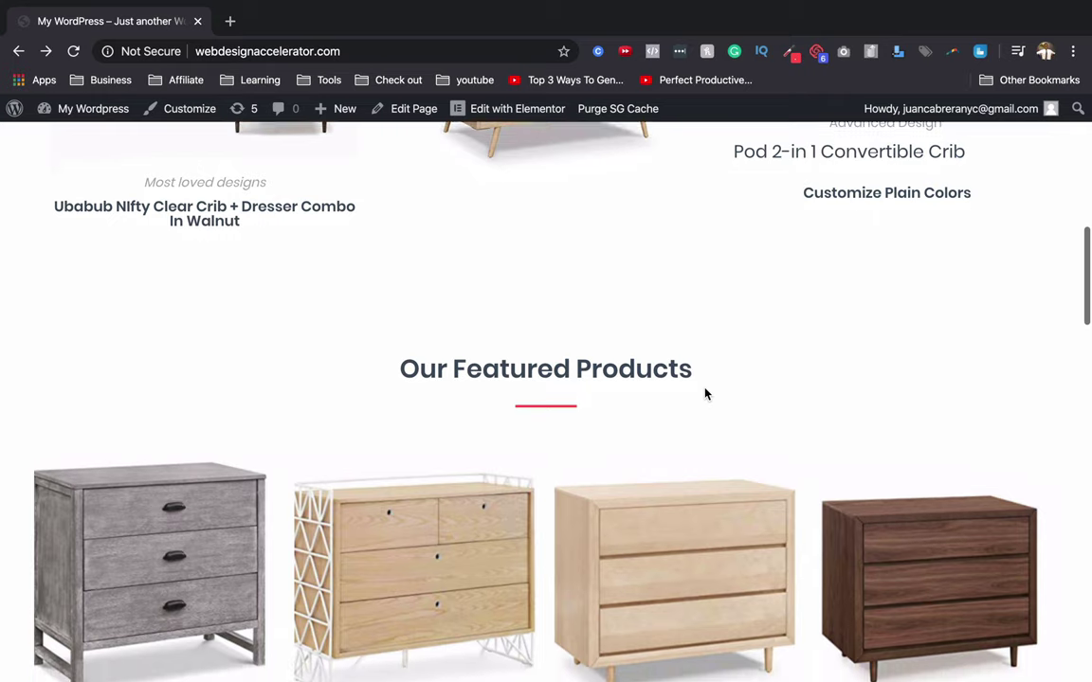
pyautogui.scroll(-1, 707, 382)
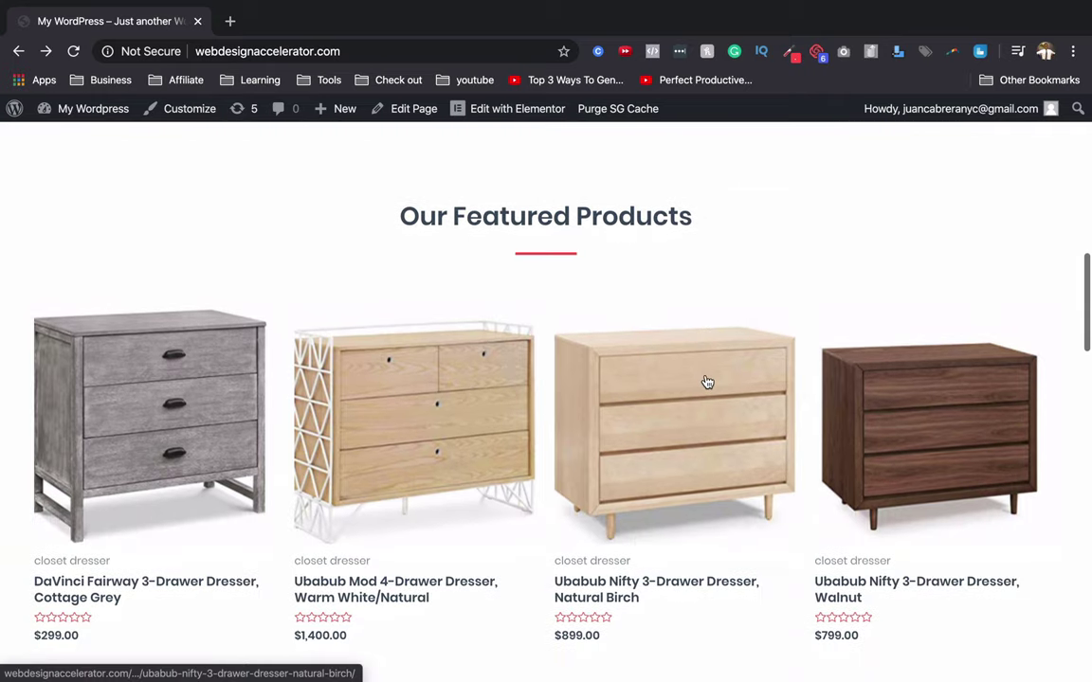
pyautogui.scroll(-2, 707, 382)
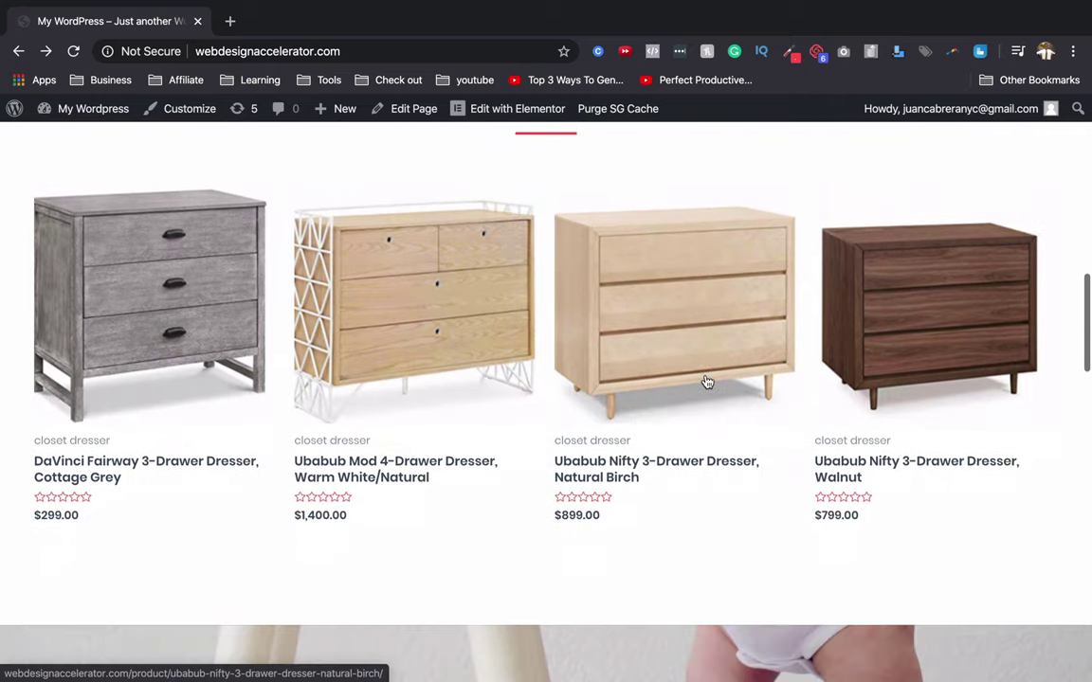
pyautogui.scroll(-3, 707, 382)
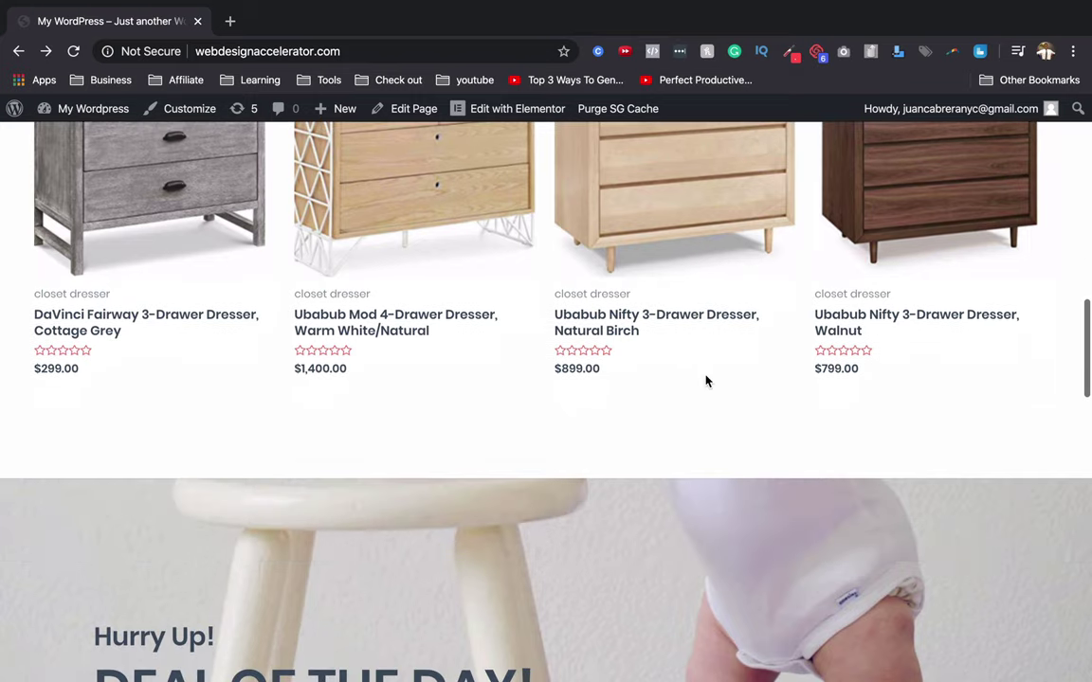
pyautogui.scroll(-6, 706, 381)
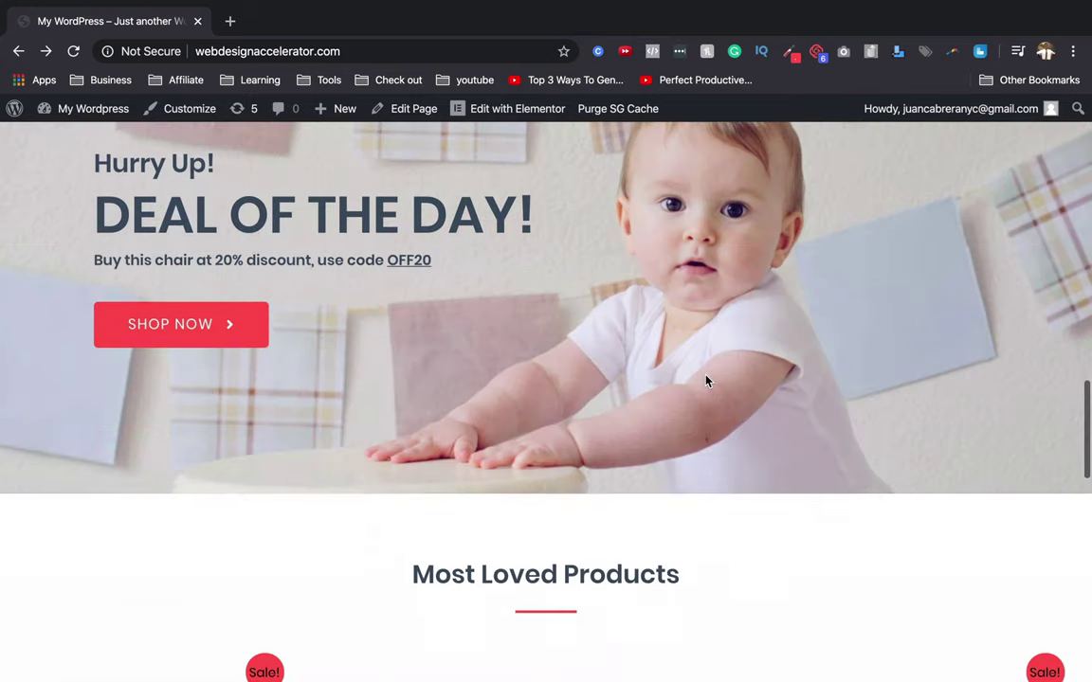
pyautogui.scroll(-4, 706, 381)
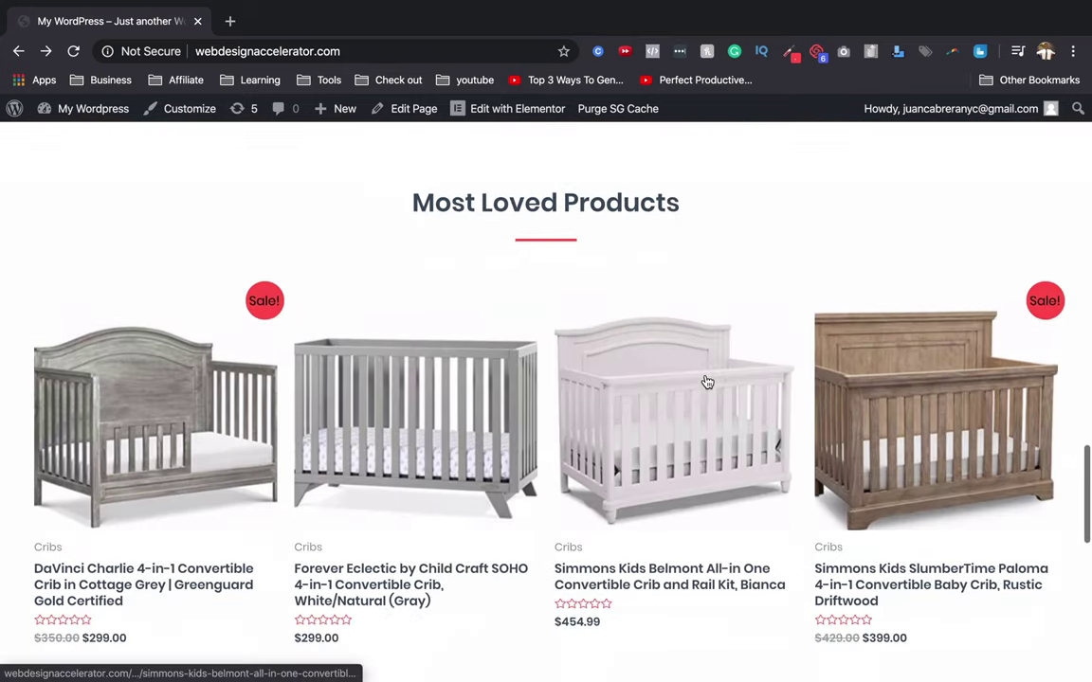
pyautogui.scroll(-6, 707, 382)
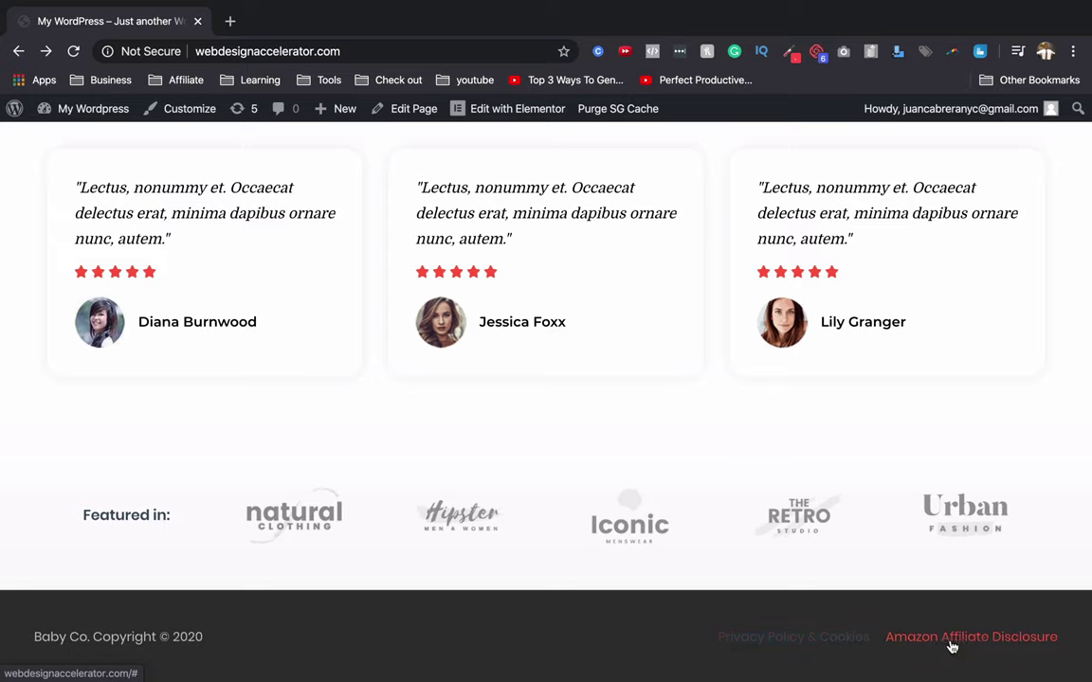
pyautogui.scroll(10, 965, 588)
pyautogui.scroll(10, 965, 588)
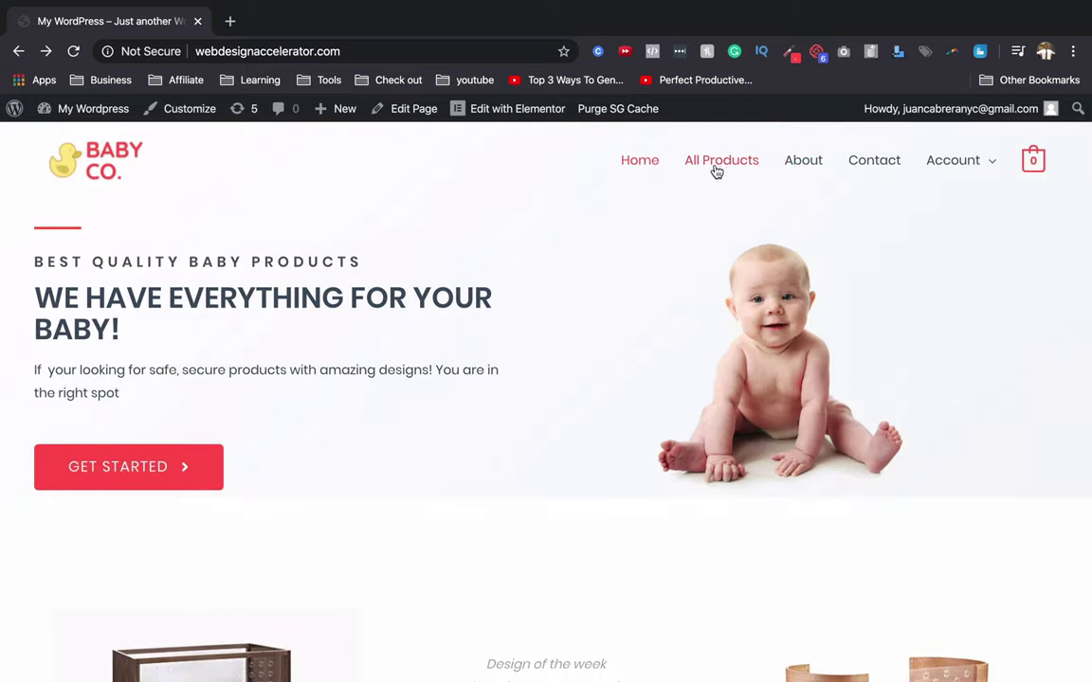
# Browse the store's full product listing page
pyautogui.click(718, 166)
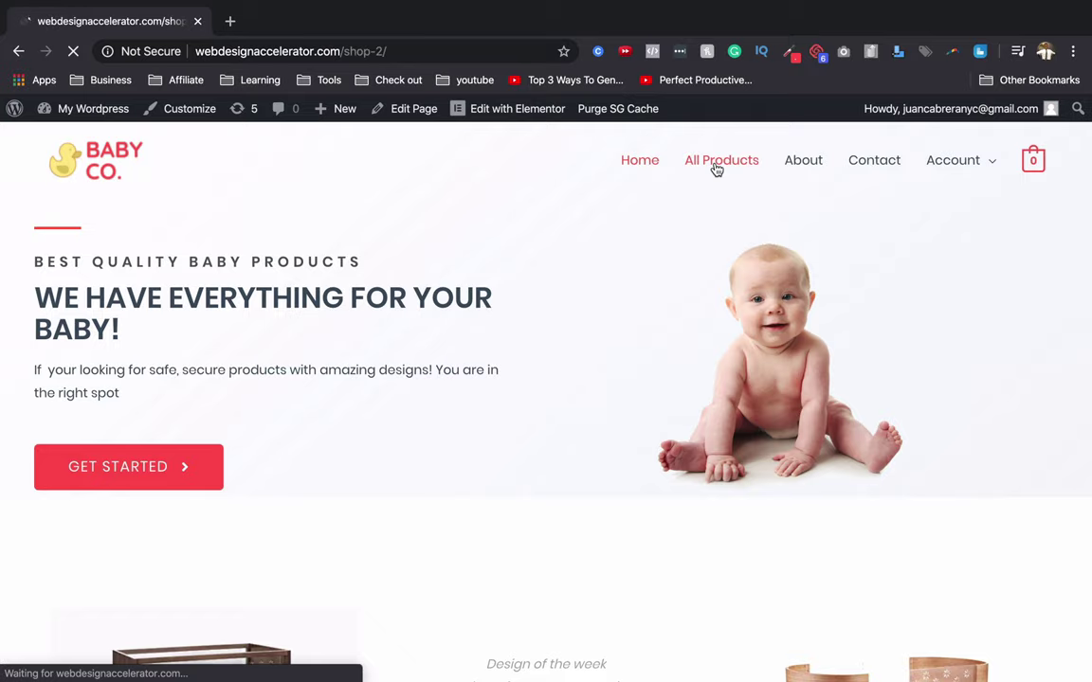
pyautogui.scroll(-10, 711, 415)
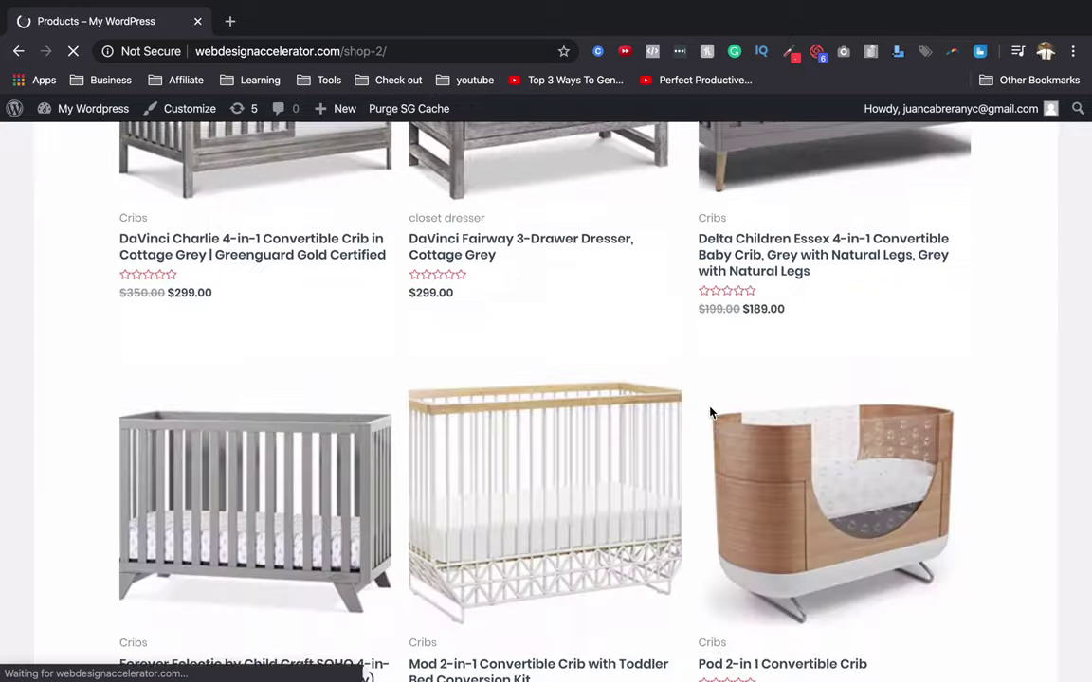
pyautogui.scroll(7, 711, 415)
pyautogui.scroll(3, 711, 414)
# Look over the store's About page
pyautogui.click(805, 167)
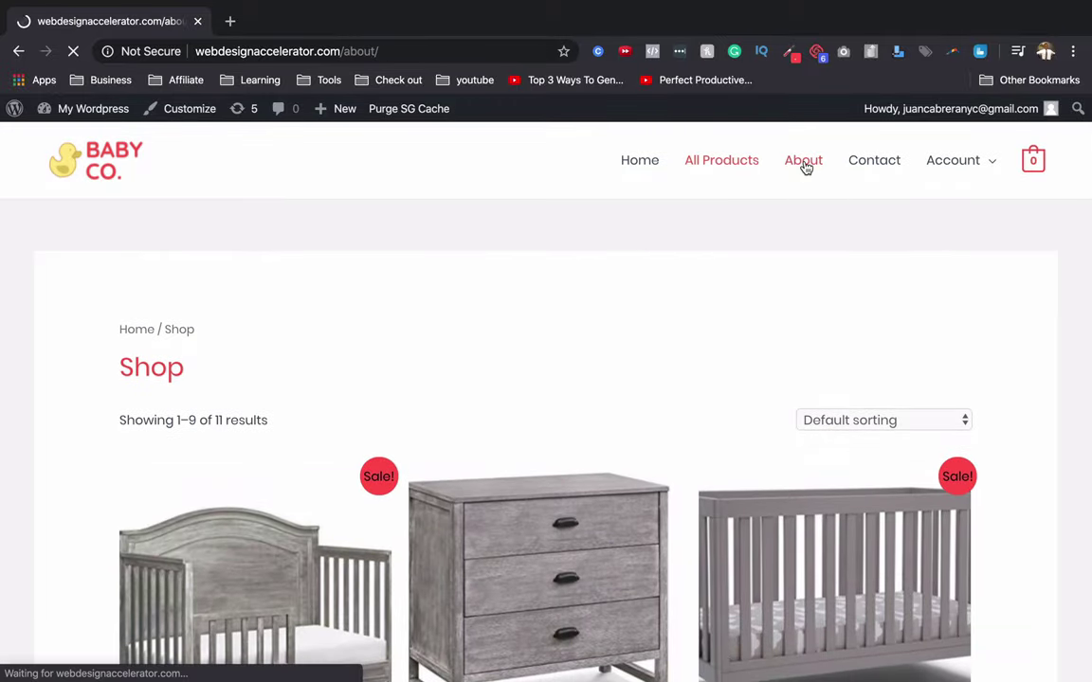
pyautogui.scroll(-3, 819, 360)
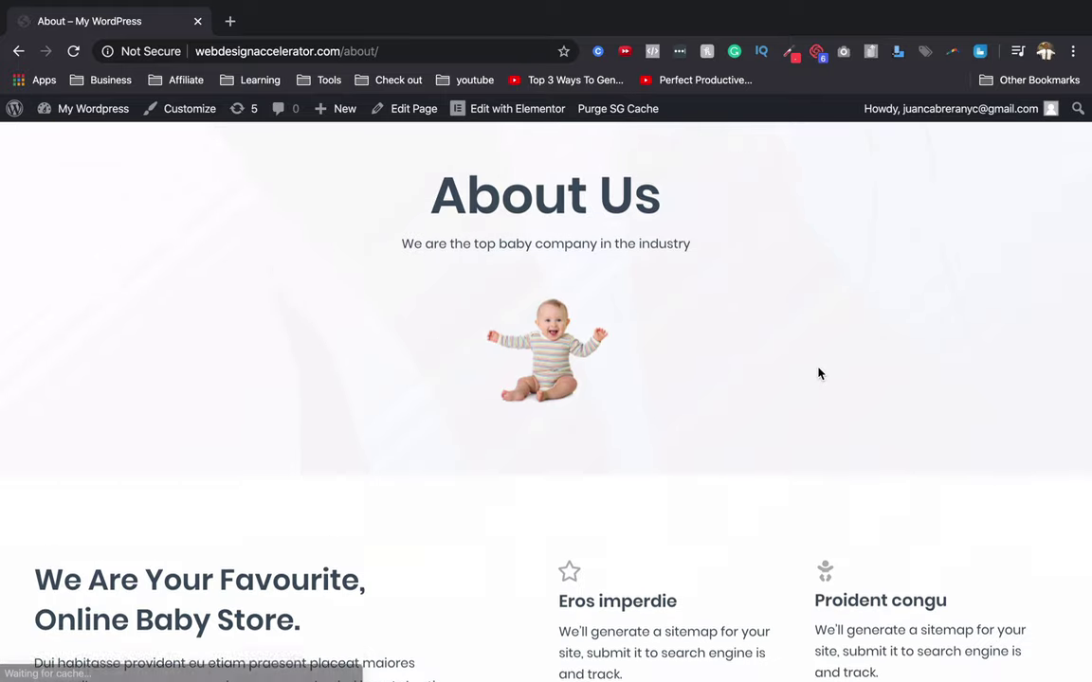
pyautogui.scroll(-5, 599, 324)
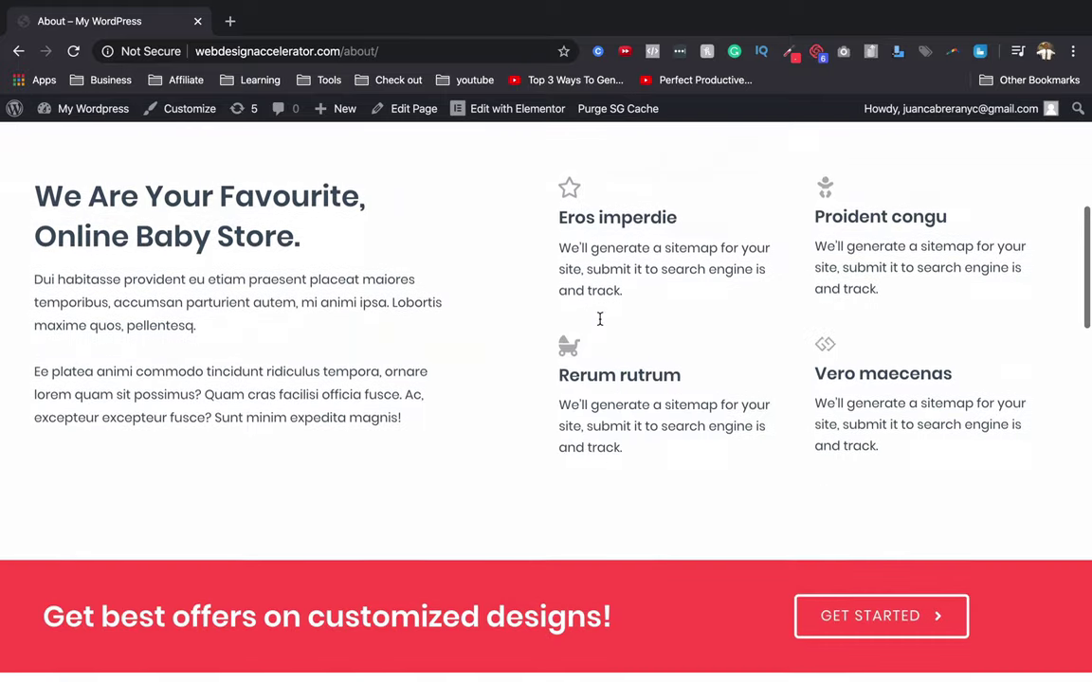
pyautogui.scroll(-4, 599, 322)
pyautogui.scroll(15, 599, 322)
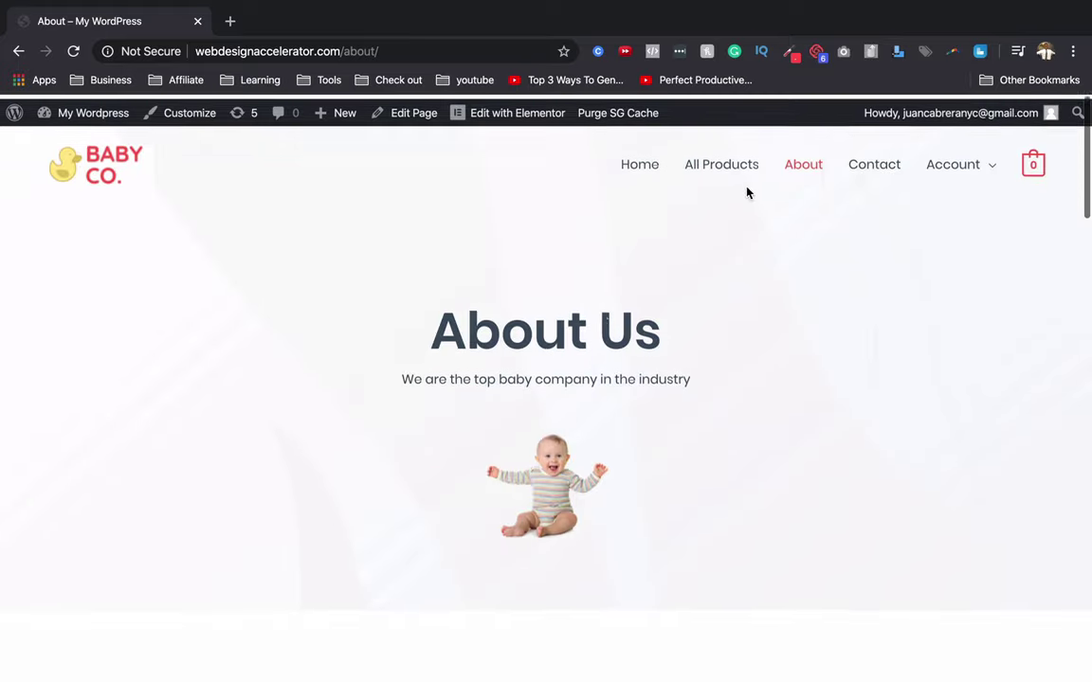
# Check the store's Contact page
pyautogui.click(869, 164)
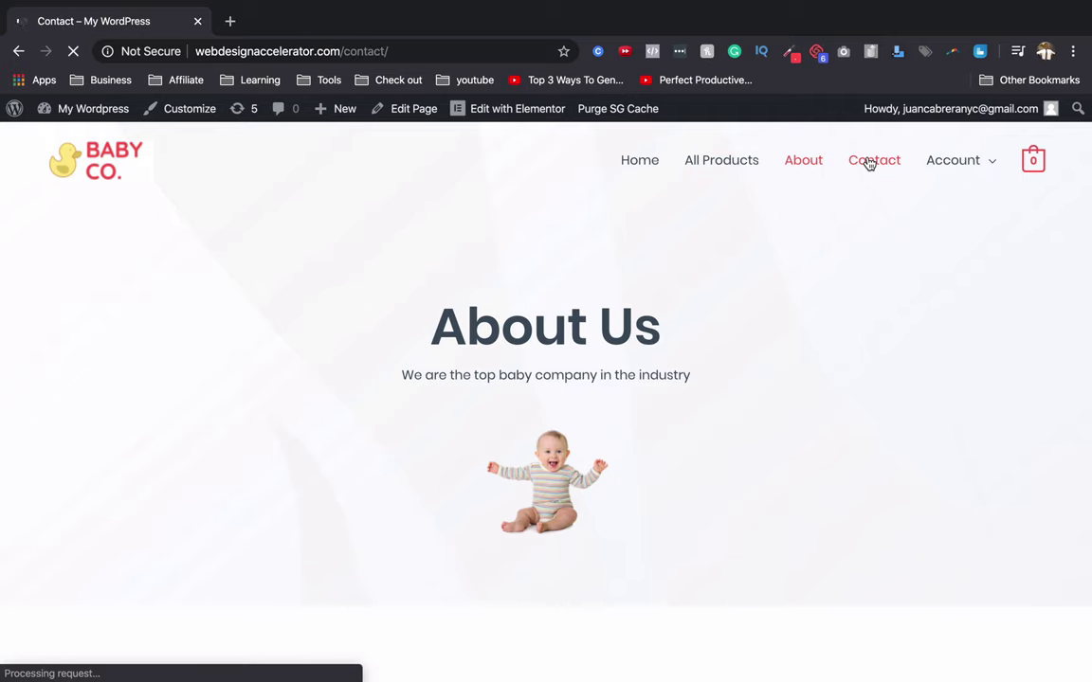
pyautogui.scroll(-4, 849, 361)
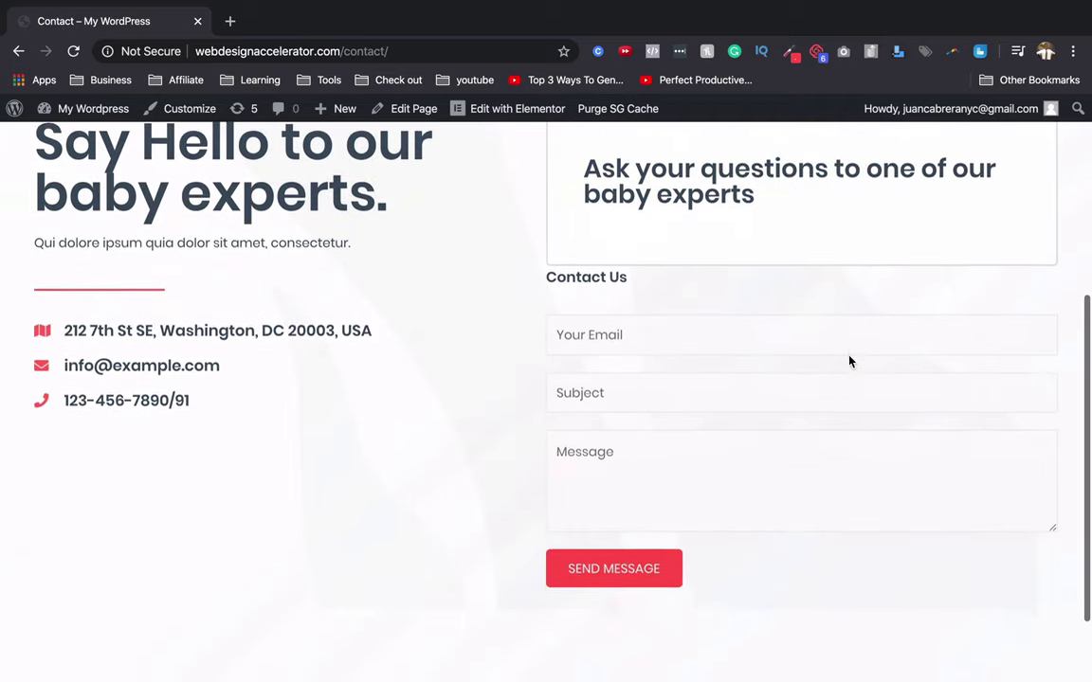
pyautogui.scroll(4, 849, 361)
# Return home and open the DaVinci Fairway 3-Drawer Dresser, Cottage Grey product page
pyautogui.click(628, 163)
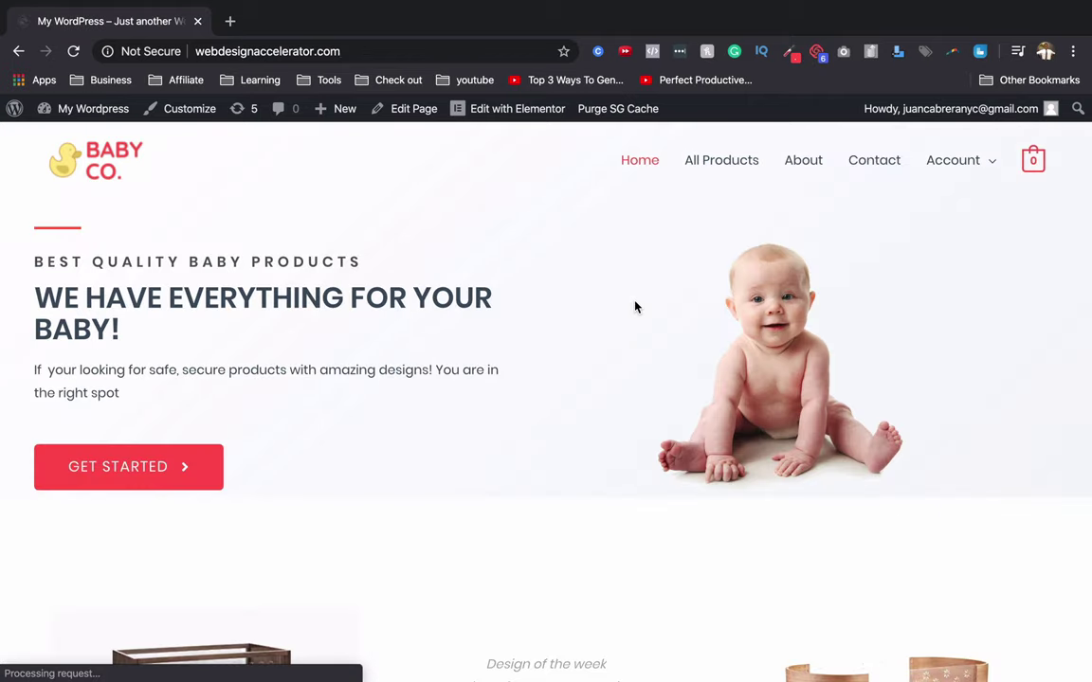
pyautogui.scroll(-5, 635, 418)
pyautogui.scroll(-5, 635, 418)
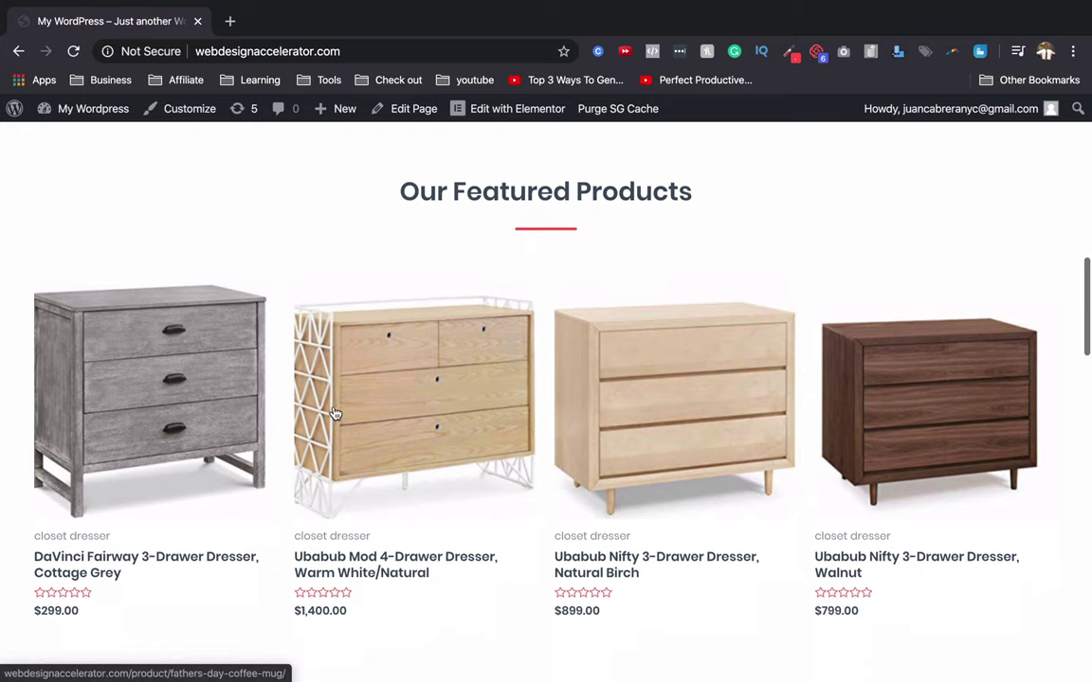
pyautogui.click(174, 356)
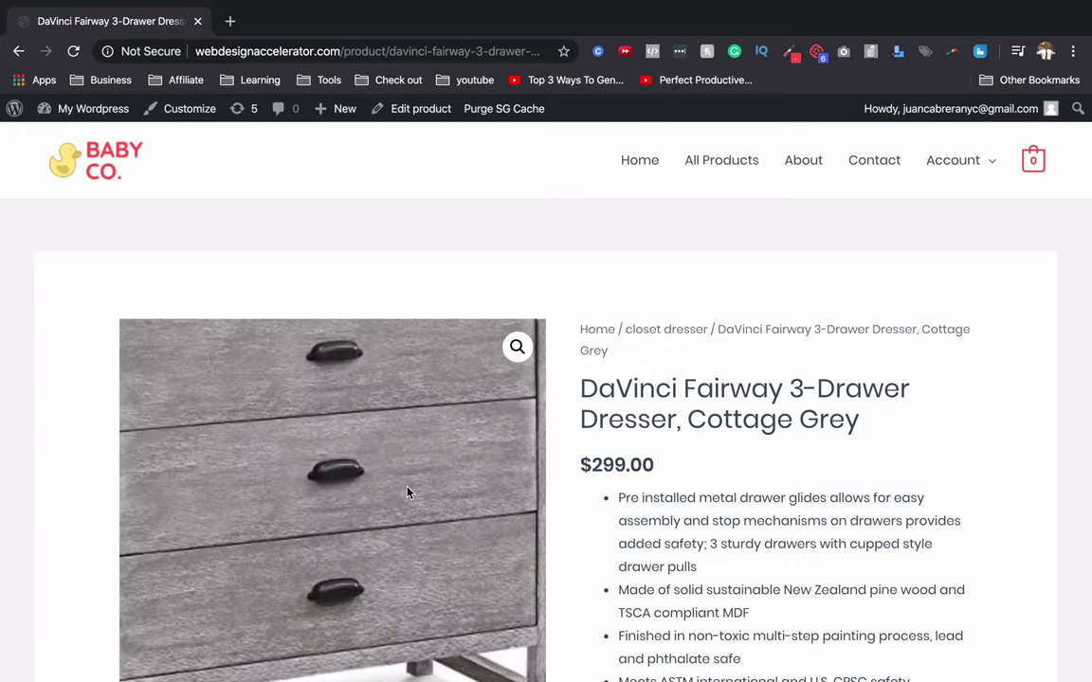
pyautogui.scroll(-3, 611, 445)
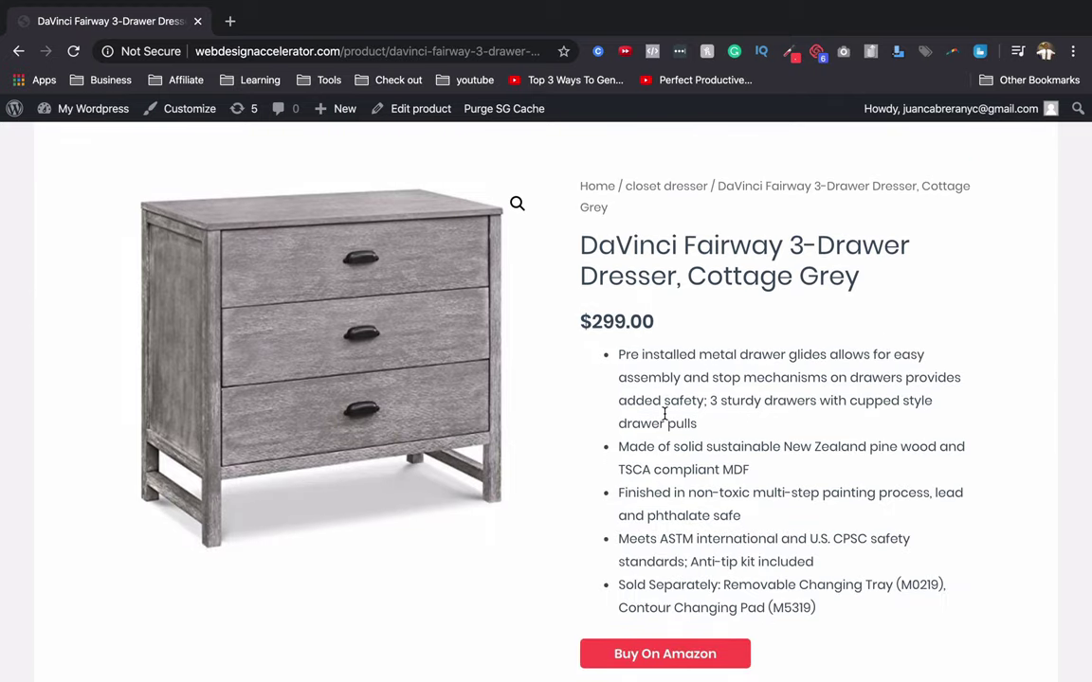
pyautogui.scroll(-2, 665, 414)
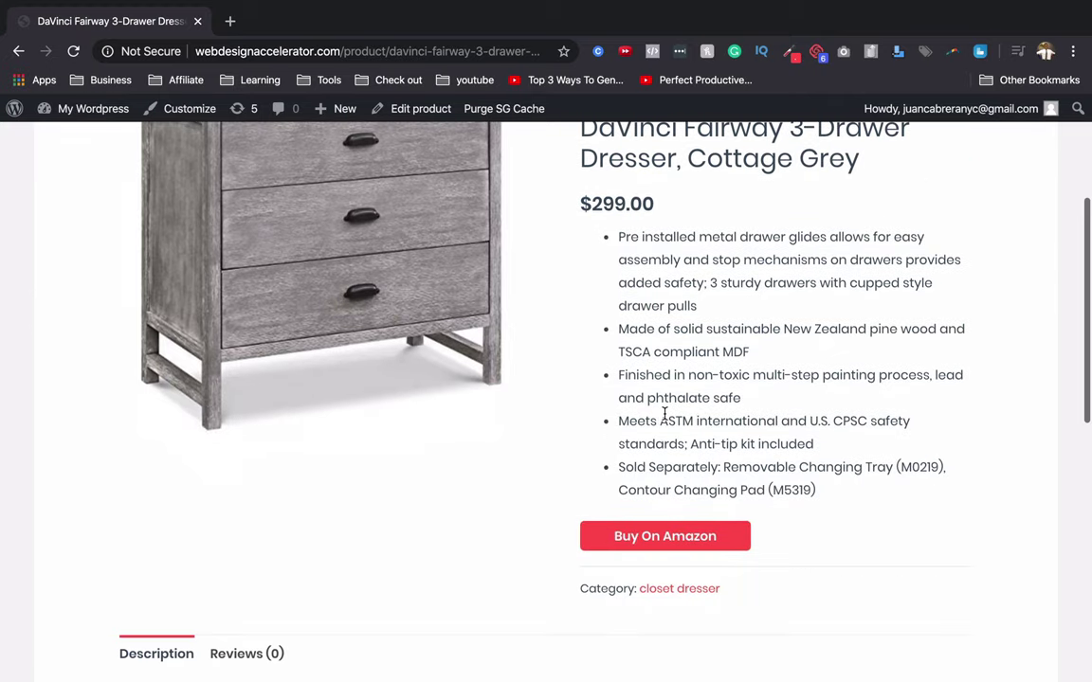
# Go to the DaVinci Fairway dresser's Amazon listing and scroll through its details
pyautogui.click(676, 542)
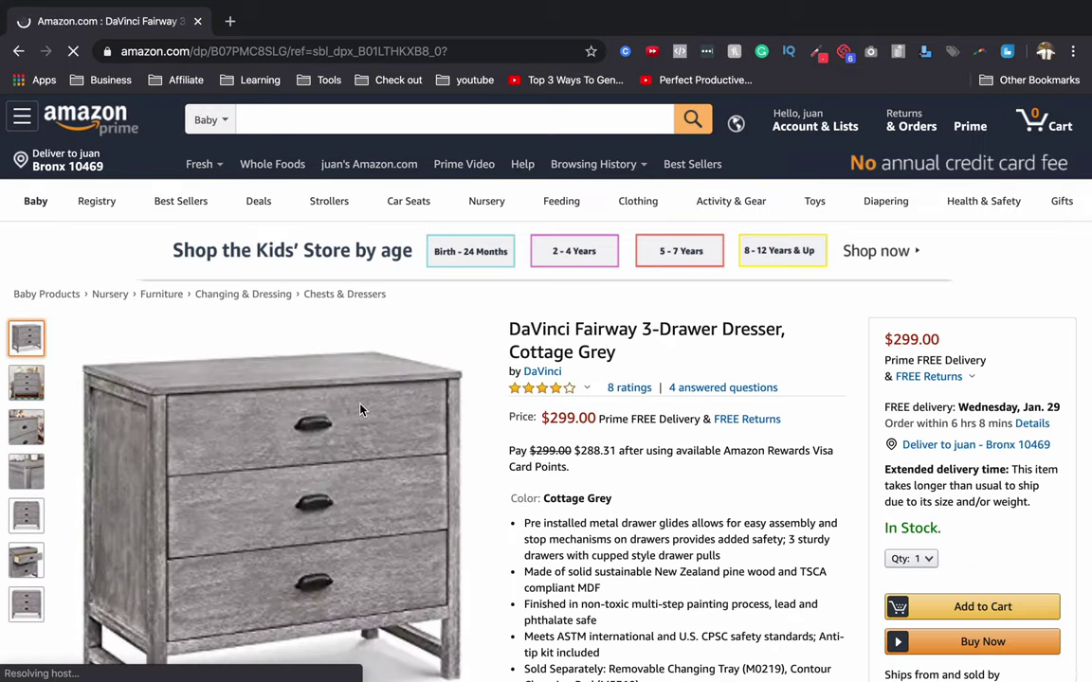
pyautogui.scroll(-2, 361, 409)
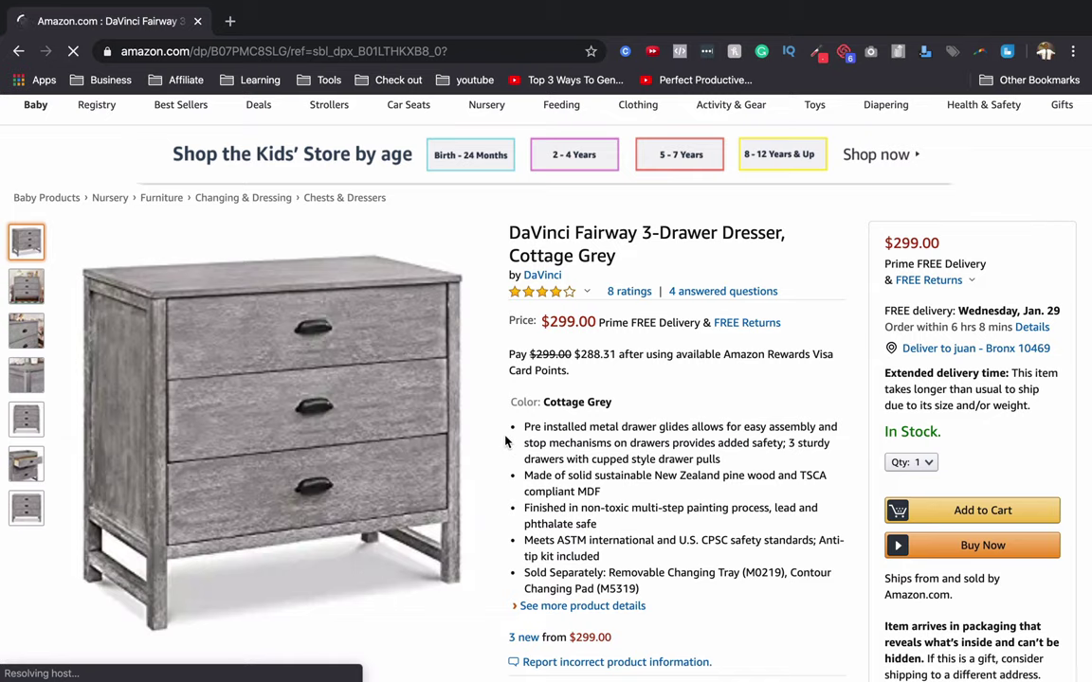
pyautogui.scroll(-3, 540, 498)
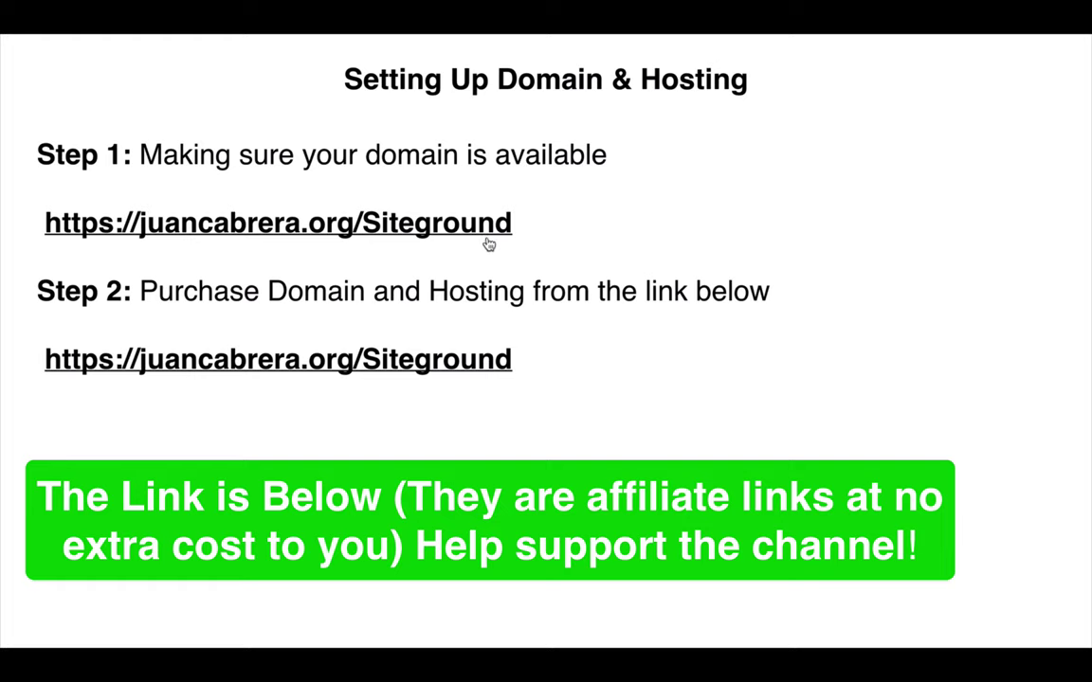
# Follow the slide's link to SiteGround and scroll down its homepage
pyautogui.click(485, 233)
pyautogui.scroll(-2, 481, 256)
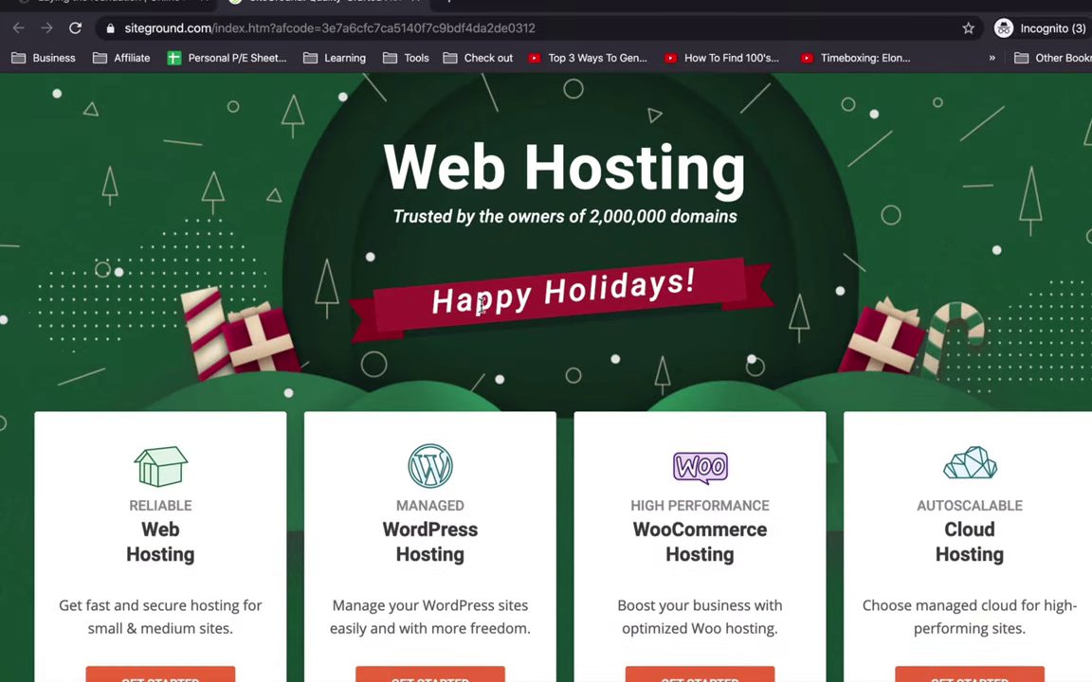
pyautogui.scroll(-3, 482, 311)
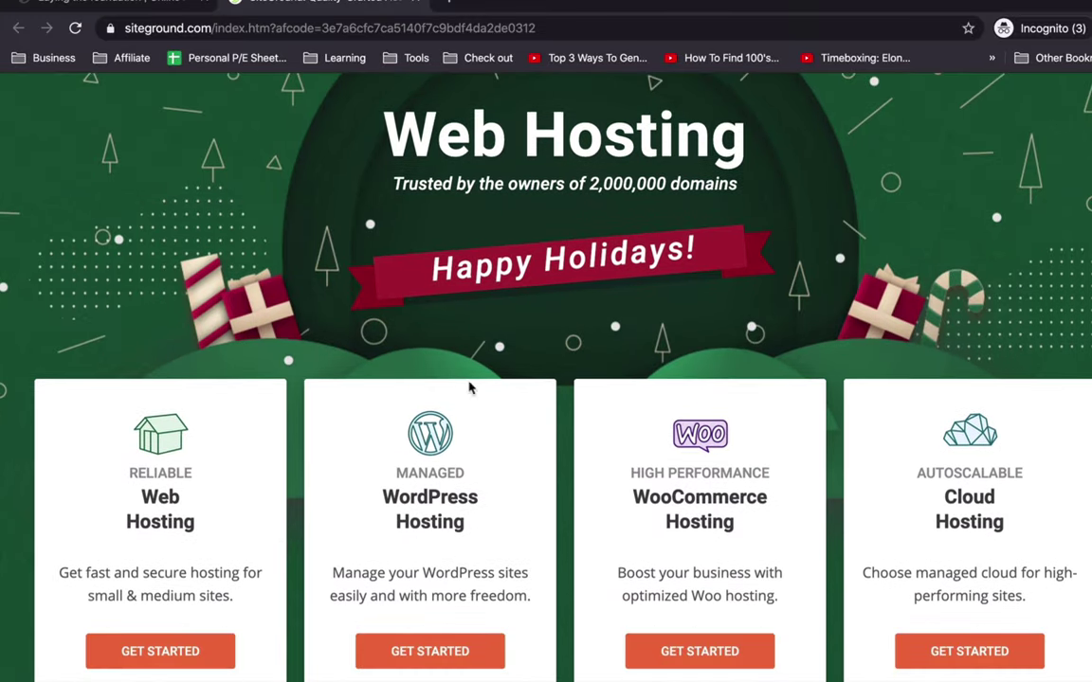
pyautogui.scroll(-1, 433, 476)
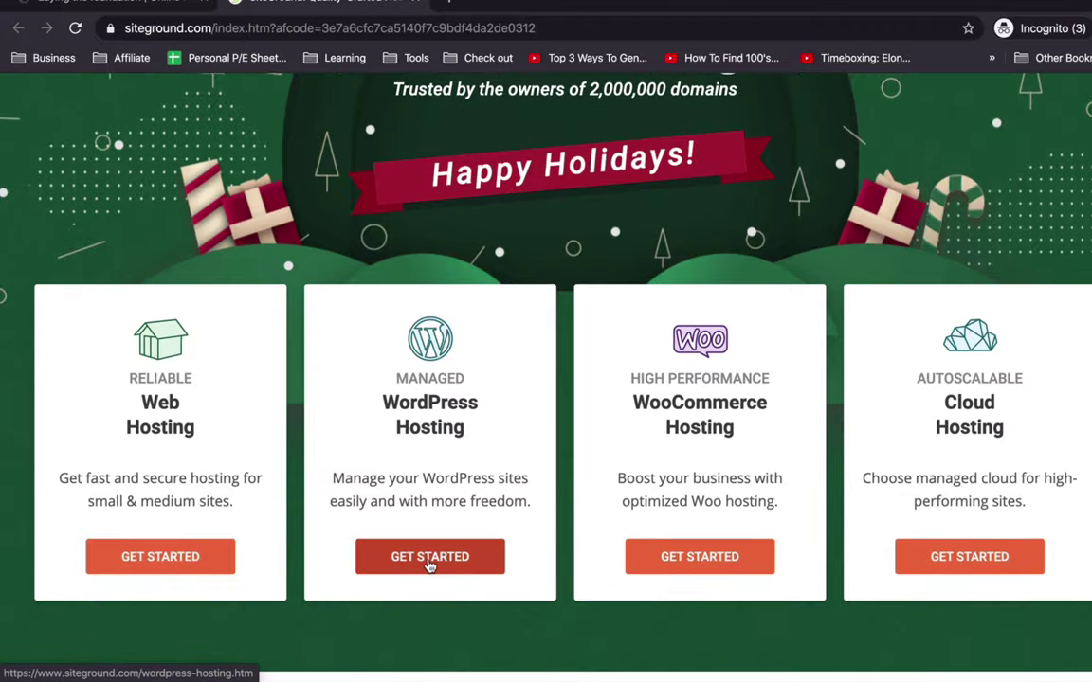
# Choose Managed WordPress Hosting and view the StartUp, GrowBig and GoGeek plan cards
pyautogui.click(429, 557)
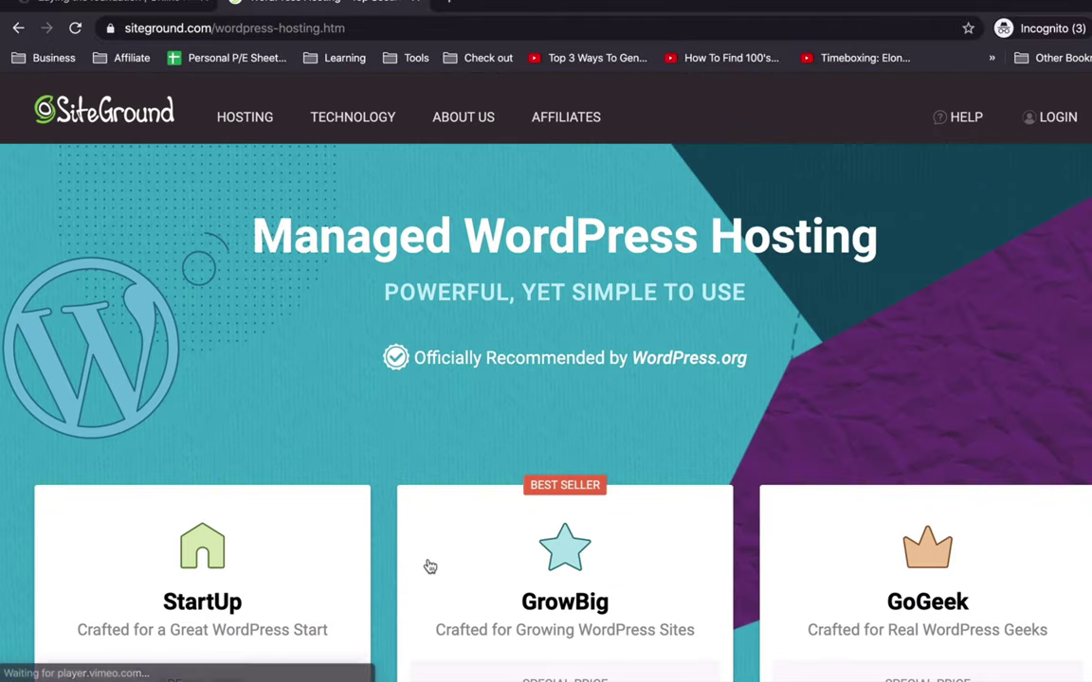
pyautogui.scroll(-4, 430, 566)
pyautogui.scroll(-4, 431, 566)
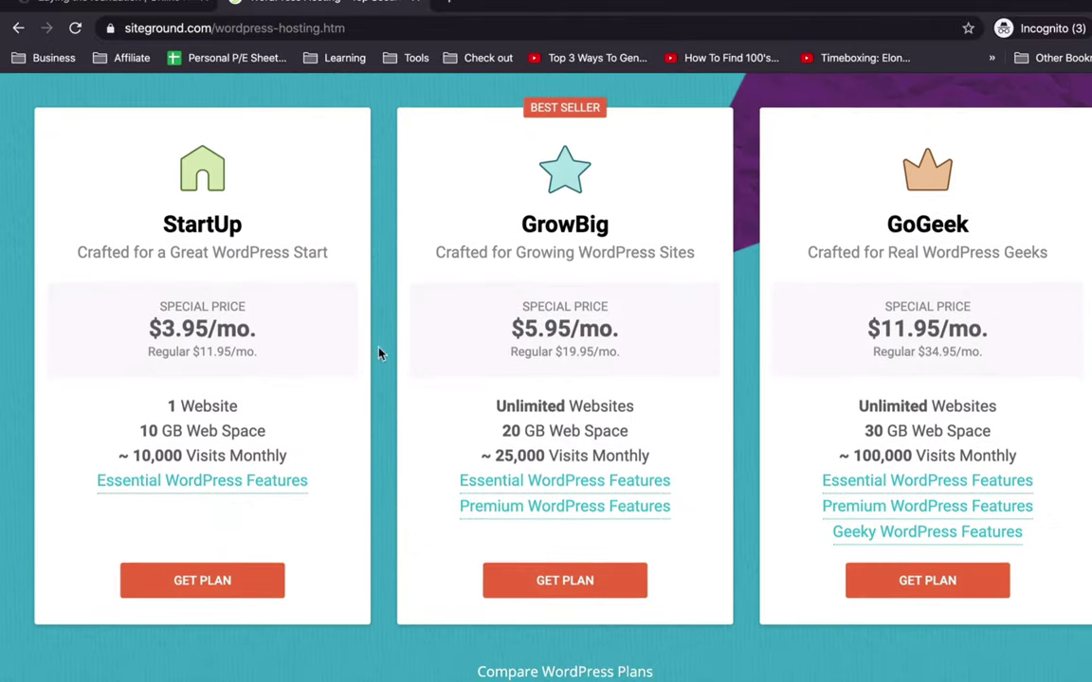
pyautogui.scroll(1, 316, 241)
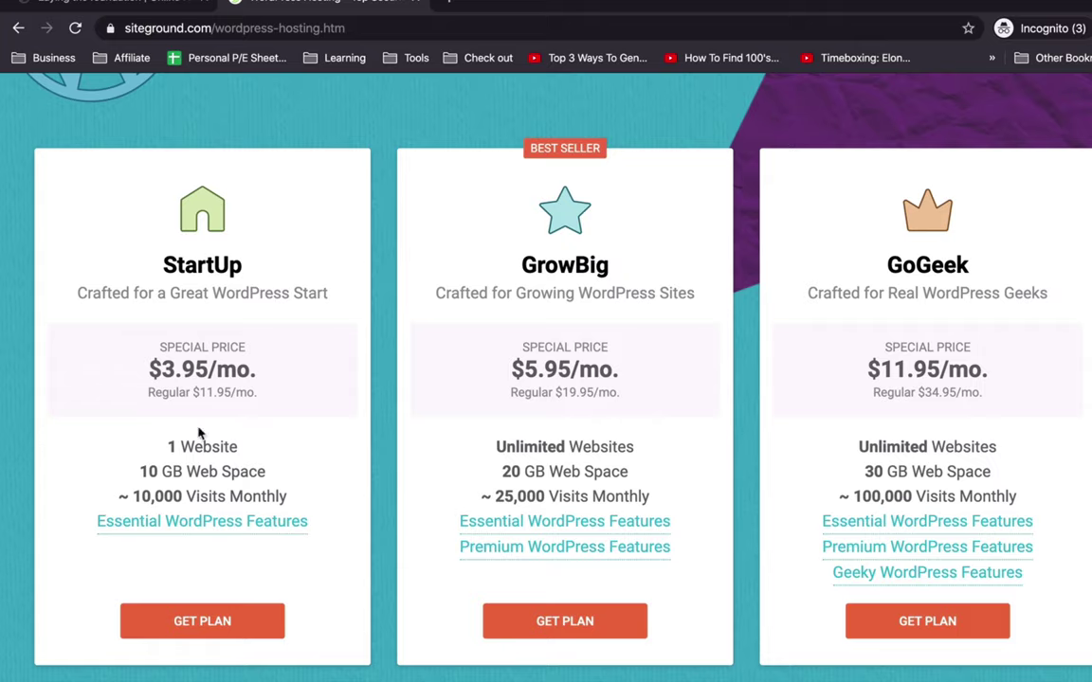
pyautogui.scroll(-1, 228, 398)
pyautogui.scroll(-2, 228, 399)
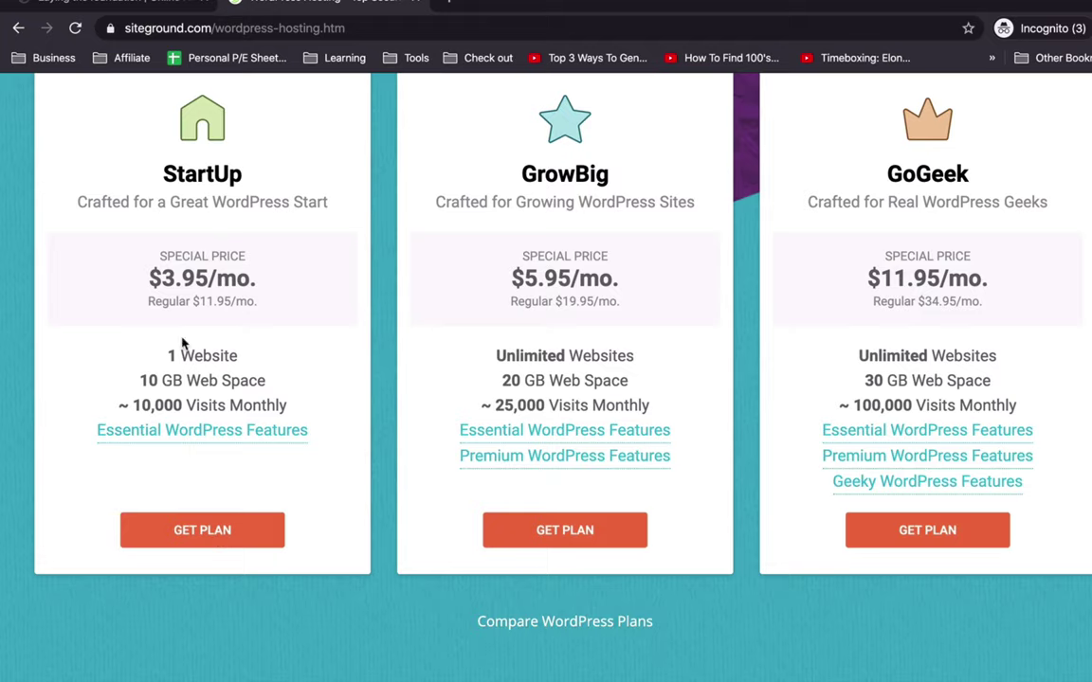
pyautogui.scroll(1, 183, 236)
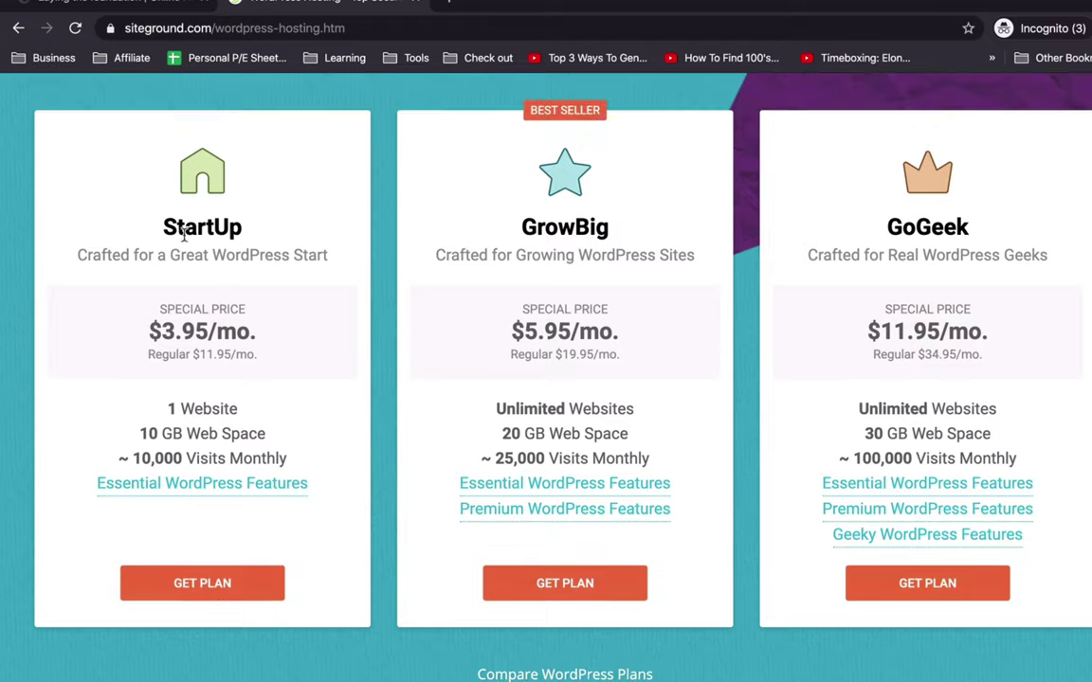
# Order the StartUp plan with webdesignaccelerator.com registered as a new domain
pyautogui.click(200, 584)
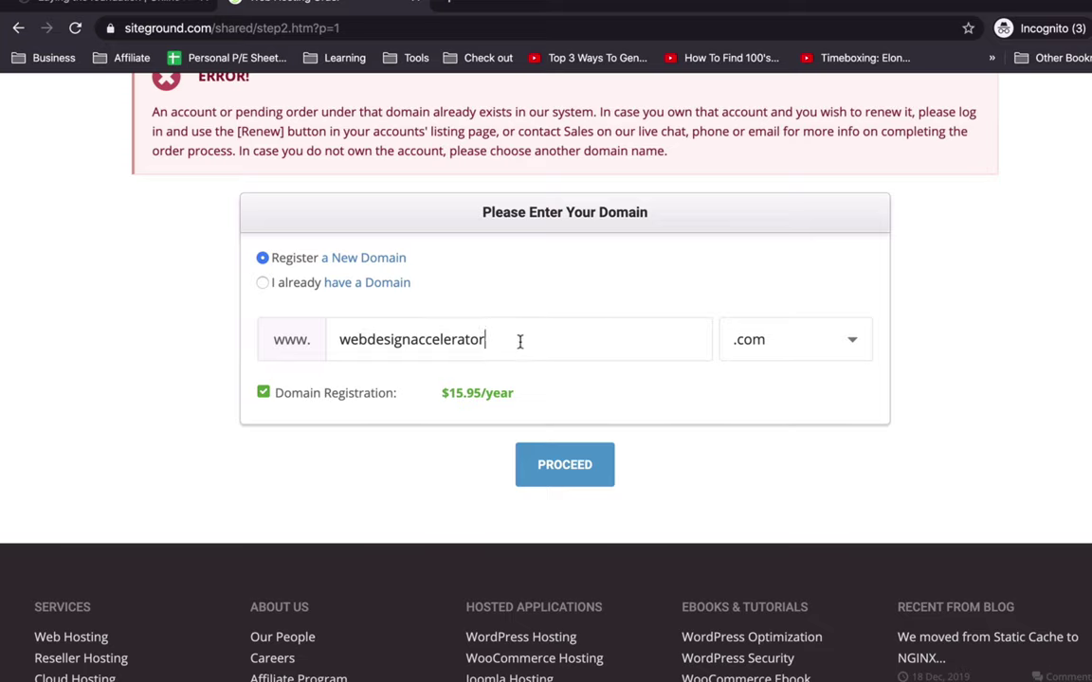
pyautogui.scroll(1, 504, 343)
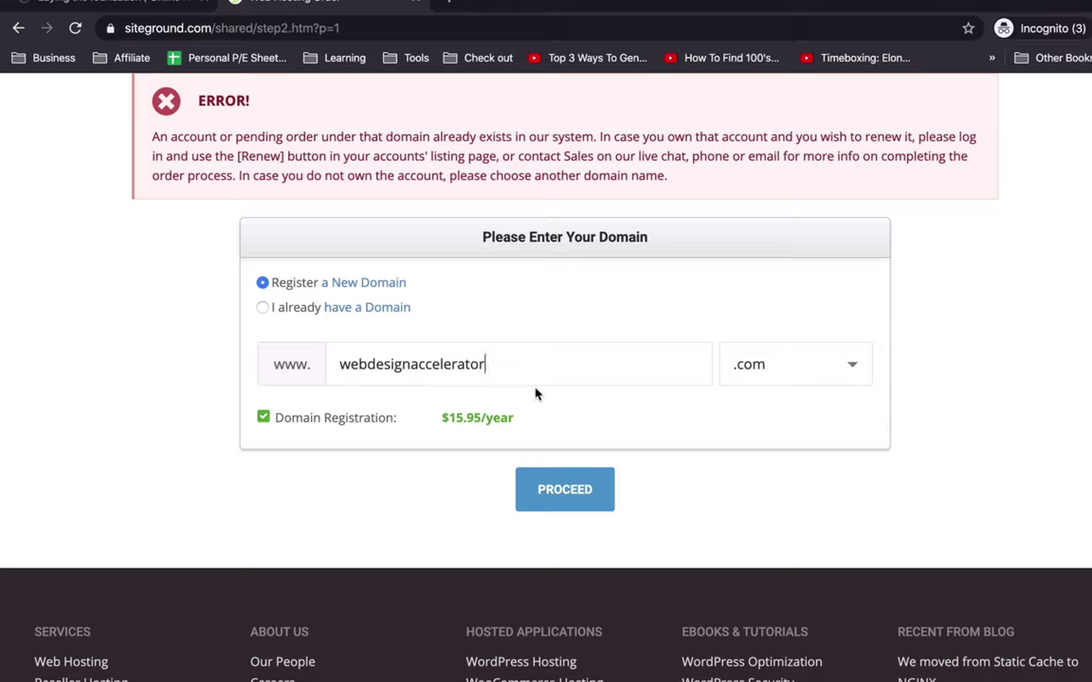
pyautogui.click(558, 497)
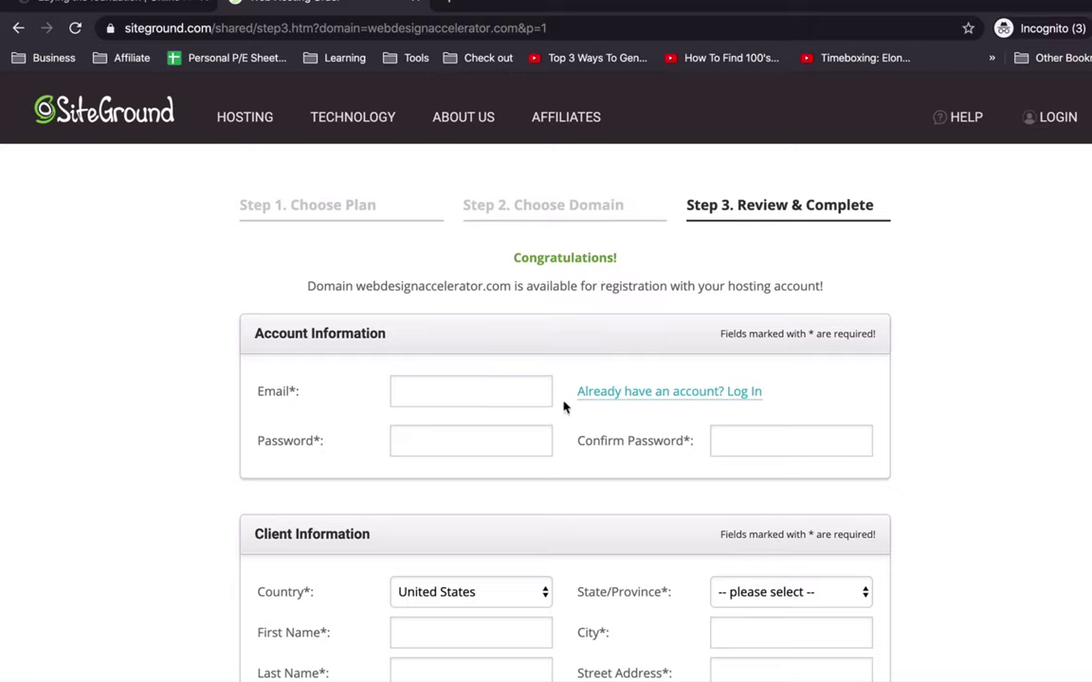
# Start the account e-mail entry and keep the StartUp period at 12 months for $47.40
pyautogui.click(452, 388)
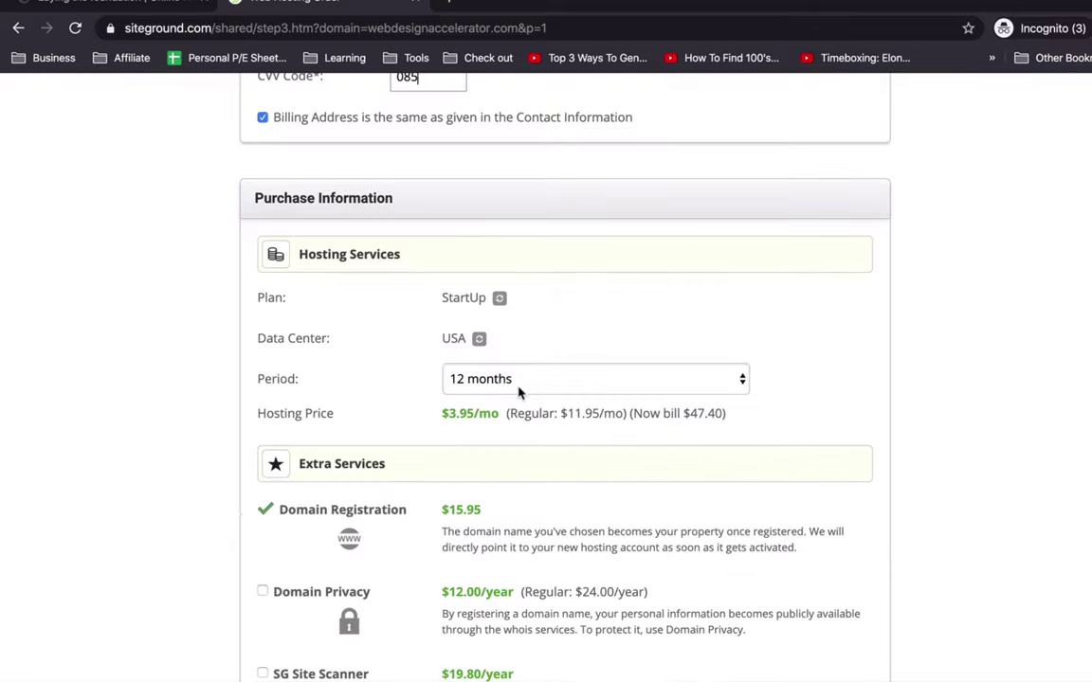
pyautogui.click(519, 386)
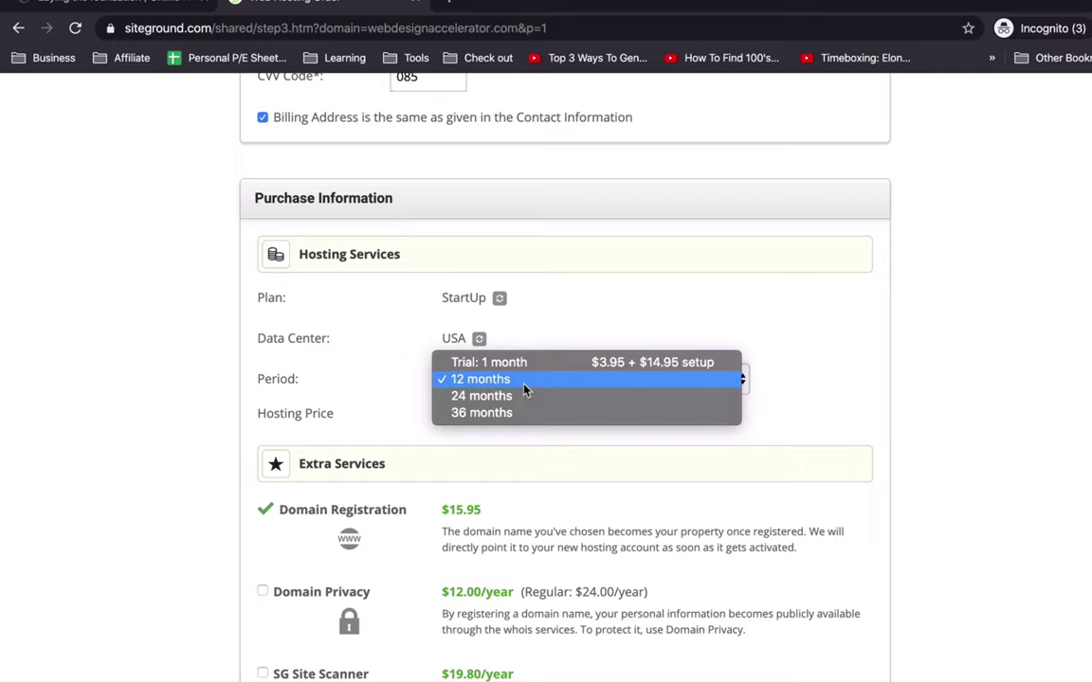
pyautogui.click(523, 384)
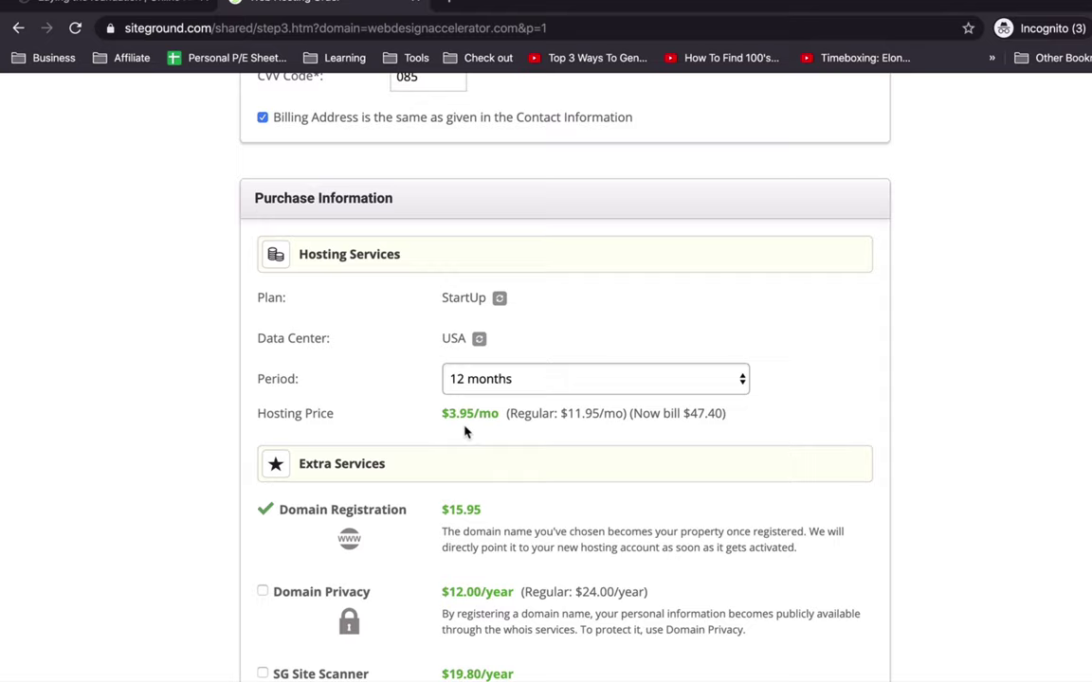
pyautogui.click(538, 383)
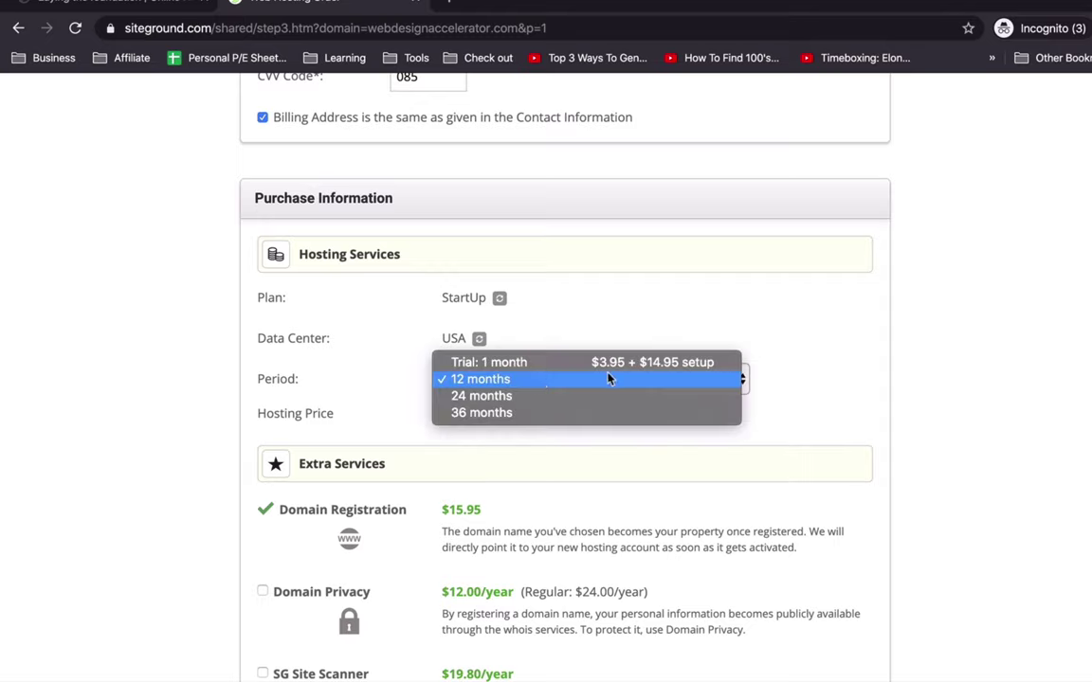
pyautogui.click(701, 381)
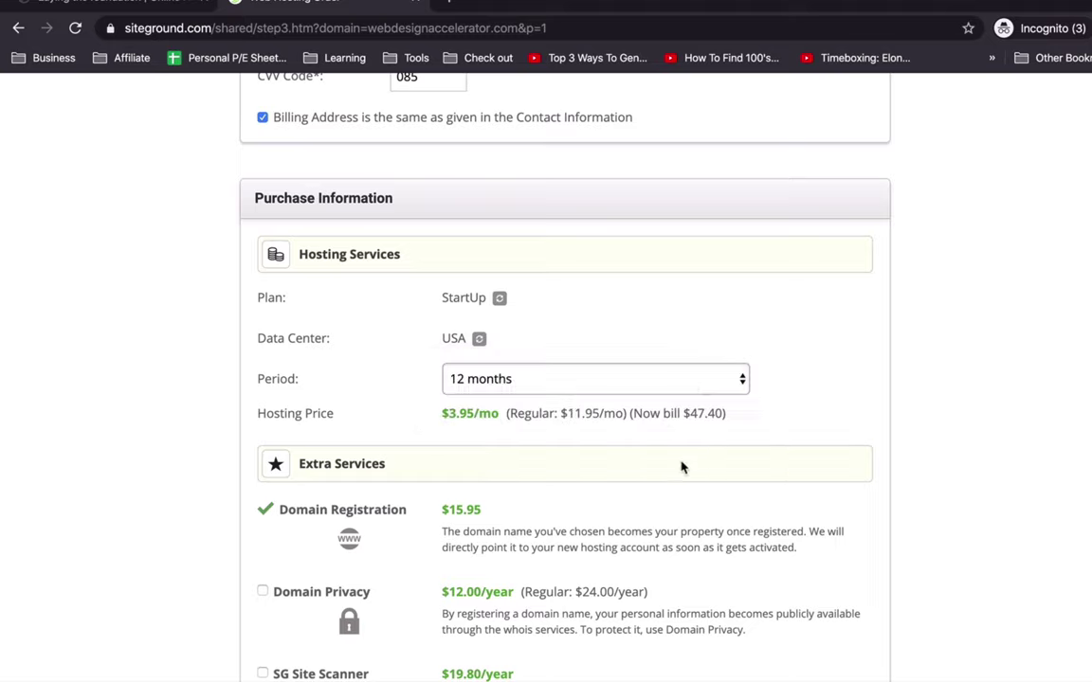
pyautogui.scroll(-4, 681, 466)
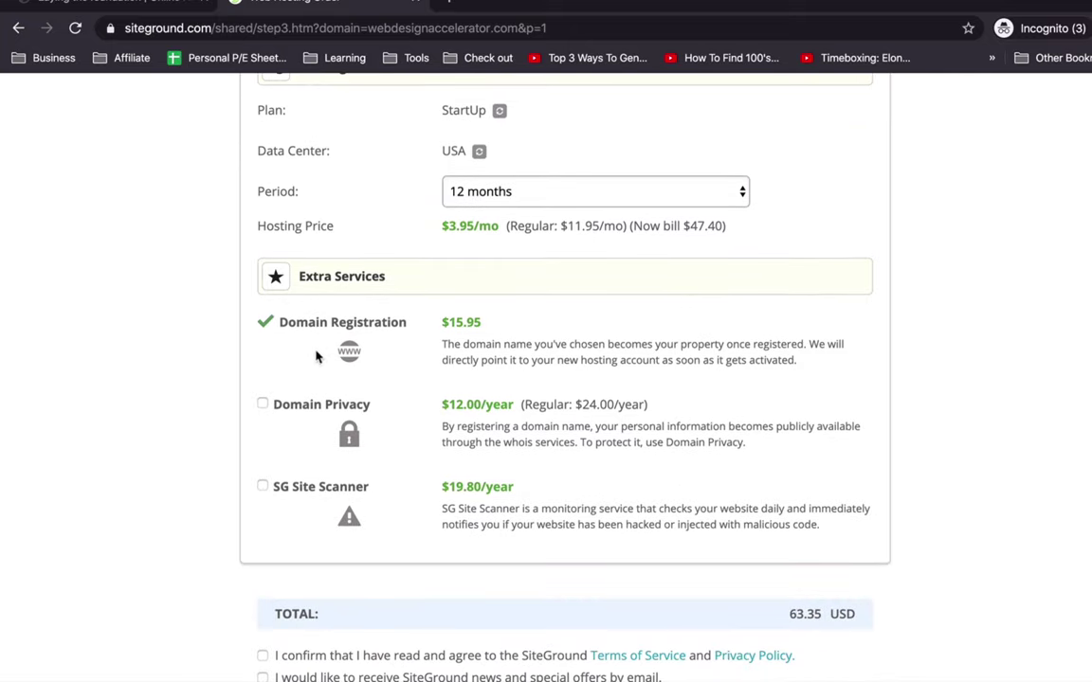
# Add Domain Privacy at $12.00/year and check the total is now 75.35 USD
pyautogui.click(263, 405)
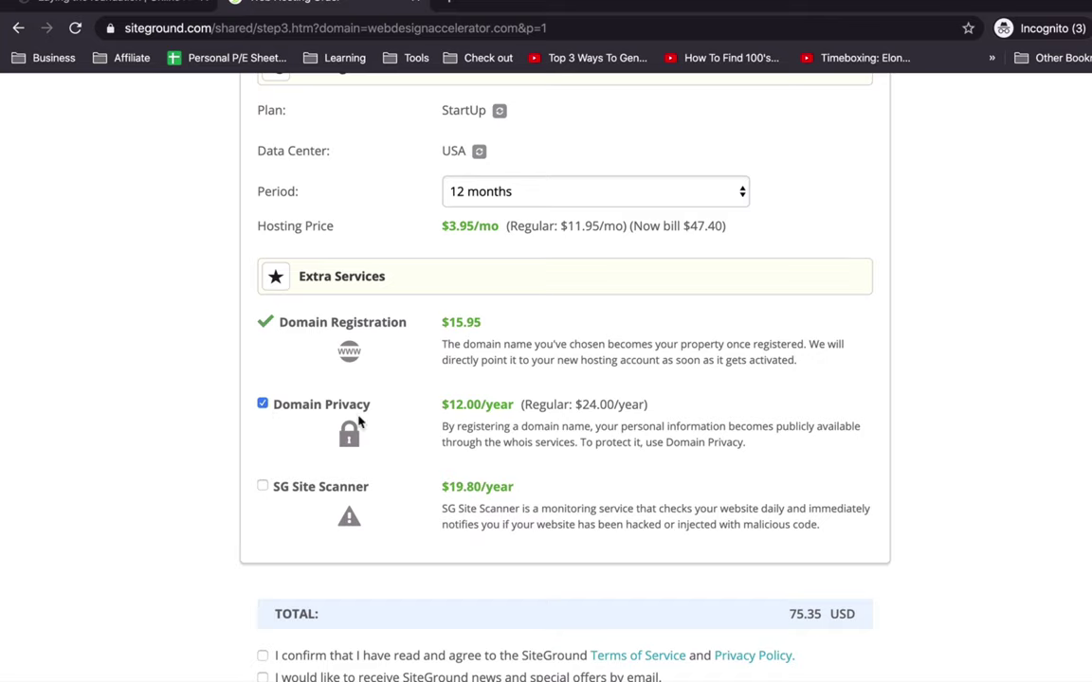
pyautogui.scroll(-1, 581, 479)
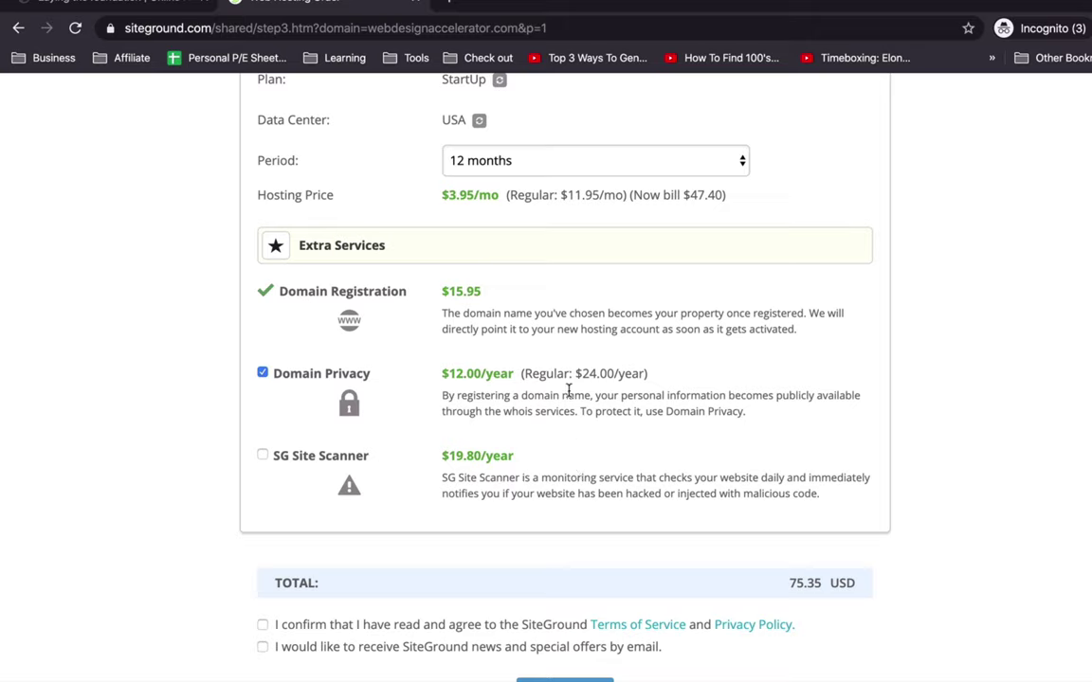
pyautogui.scroll(-1, 569, 389)
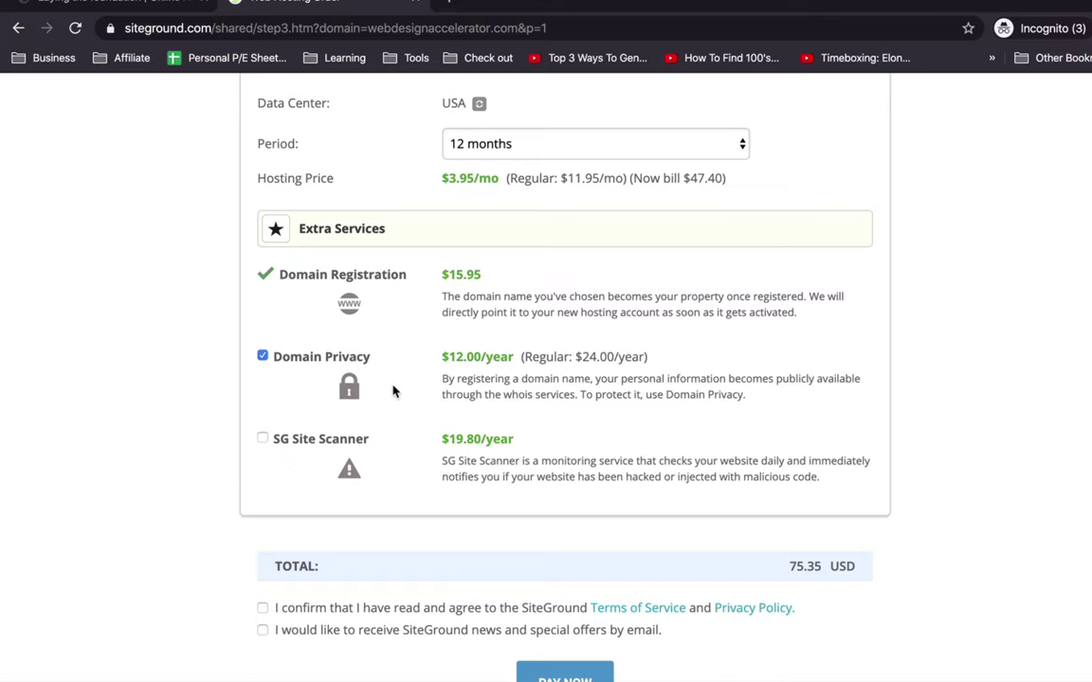
pyautogui.scroll(-2, 393, 391)
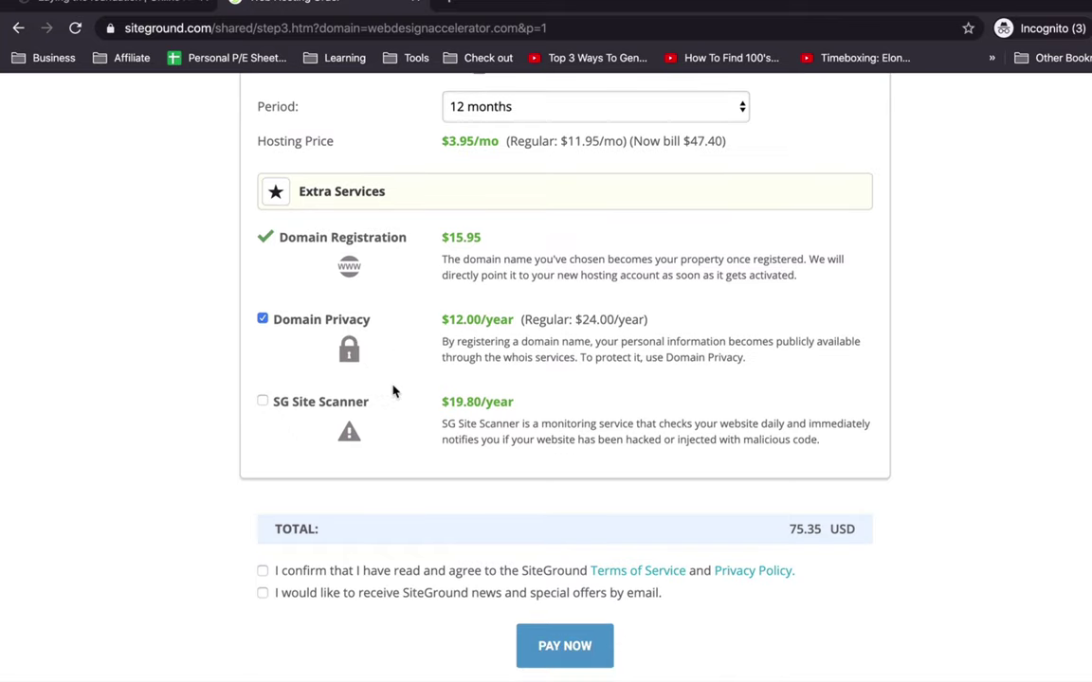
pyautogui.scroll(-8, 394, 392)
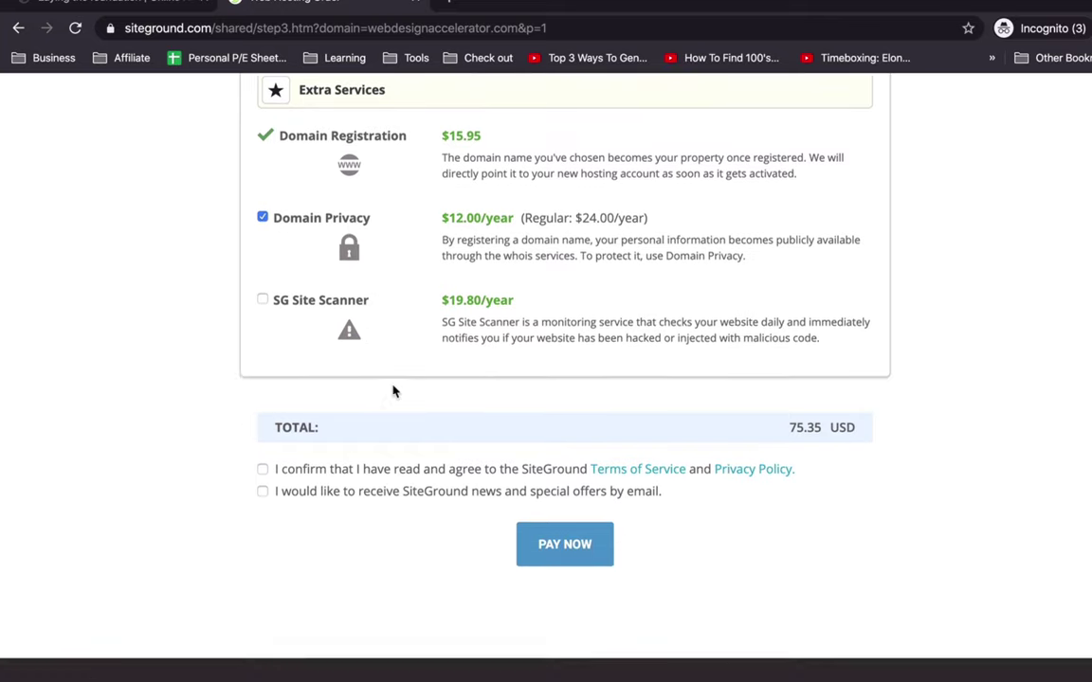
# Accept the Terms of Service, leave news e-mails declined, and pay the 75.35 USD order
pyautogui.click(262, 420)
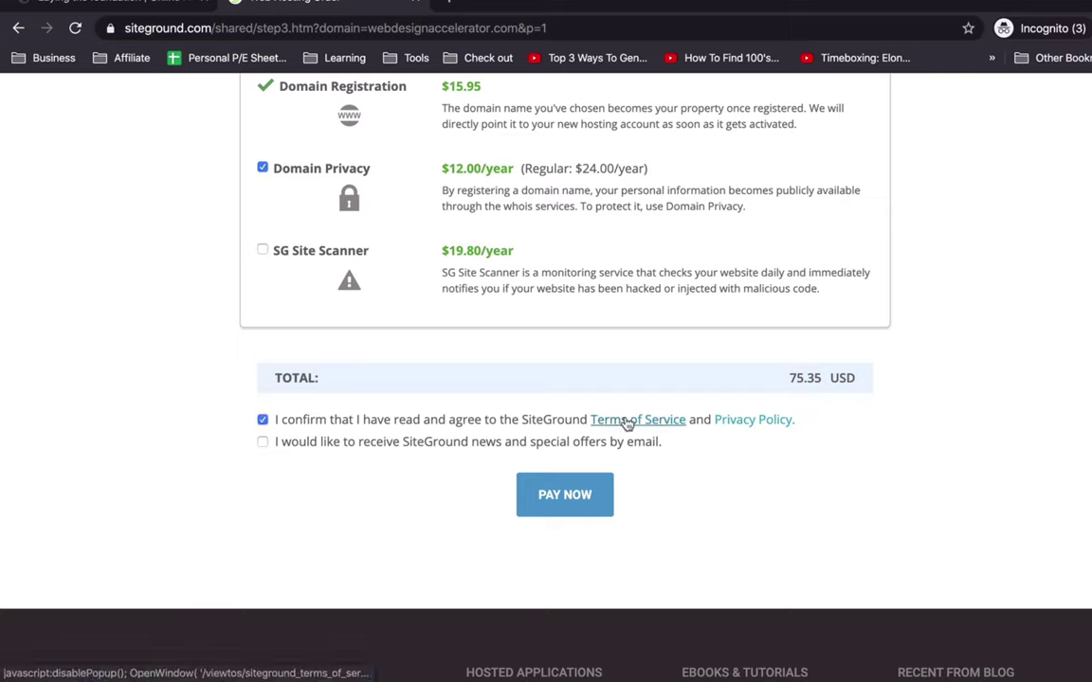
pyautogui.click(263, 441)
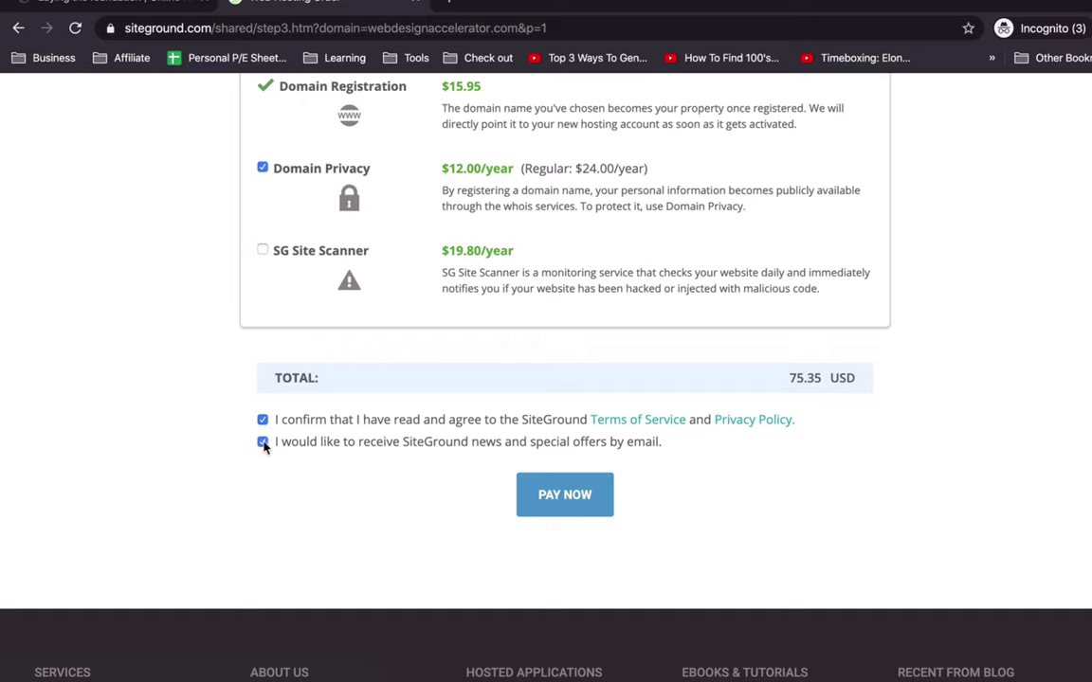
pyautogui.click(262, 443)
pyautogui.scroll(1, 542, 349)
pyautogui.scroll(-2, 543, 349)
pyautogui.click(560, 427)
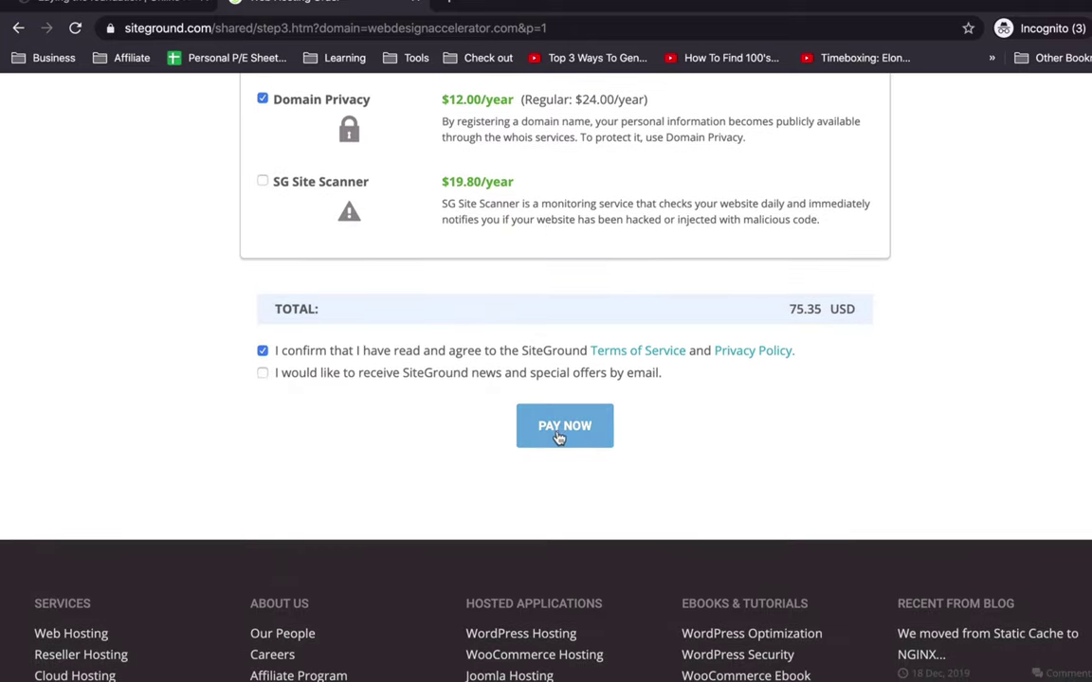
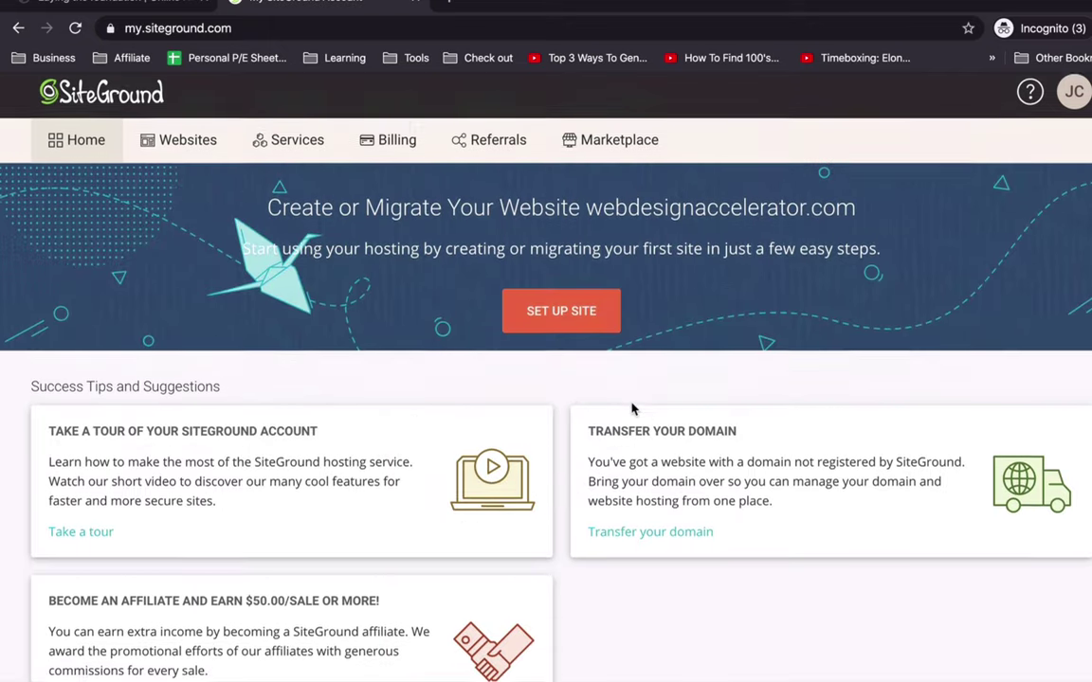
# Start setting up a brand-new WordPress website on the SiteGround hosting plan
pyautogui.scroll(-1, 634, 409)
pyautogui.scroll(1, 599, 214)
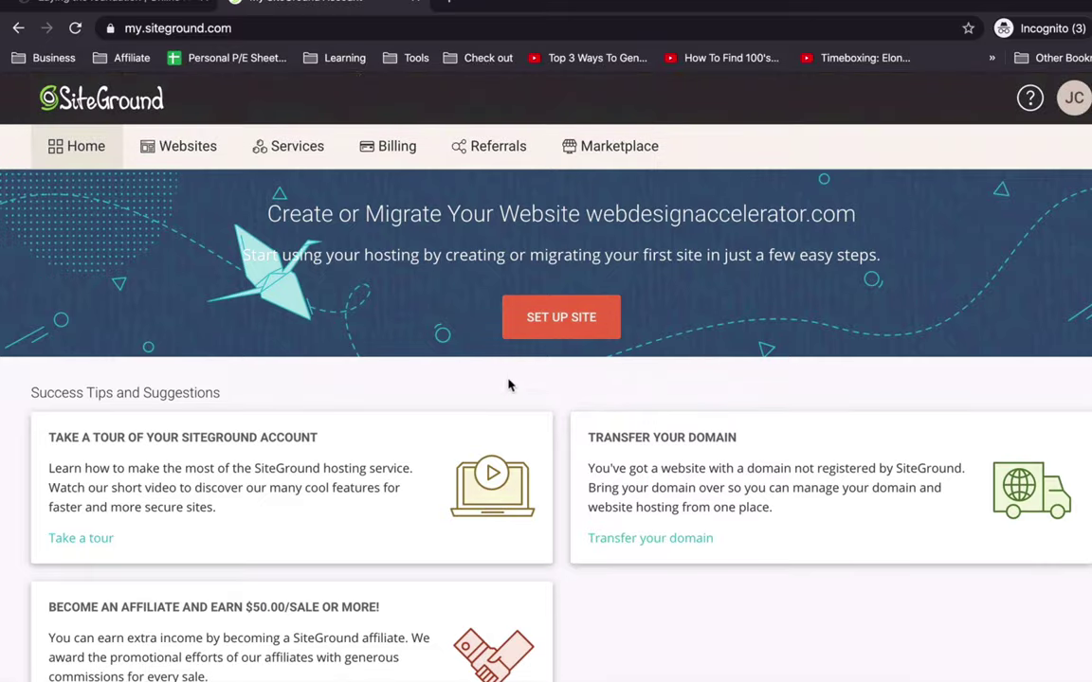
pyautogui.click(582, 319)
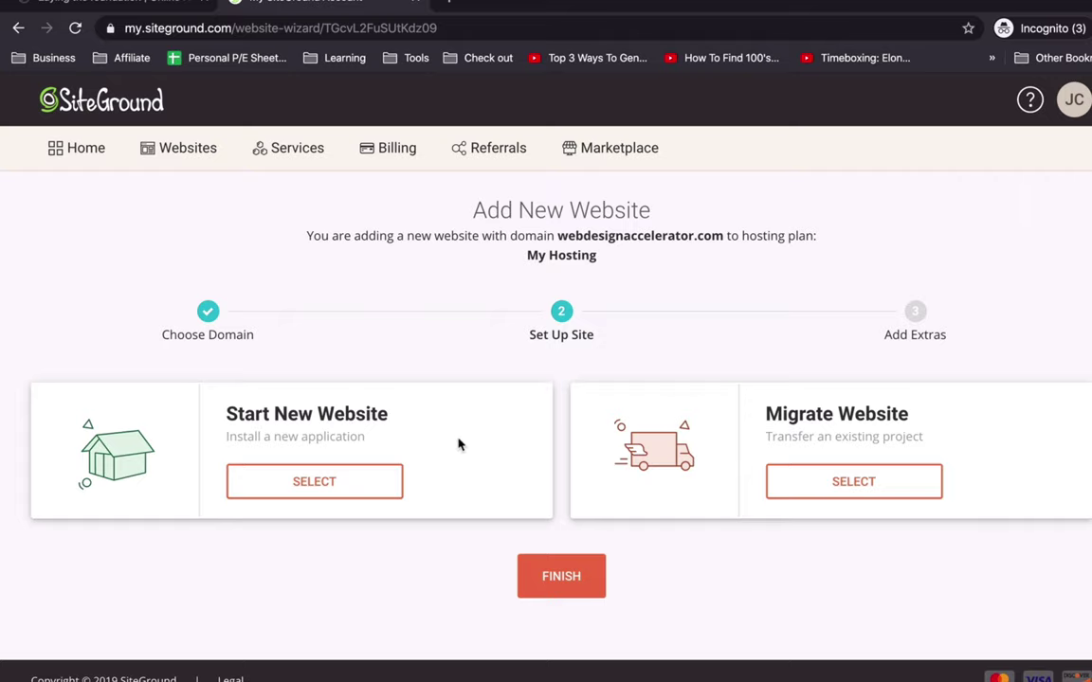
pyautogui.scroll(-1, 458, 443)
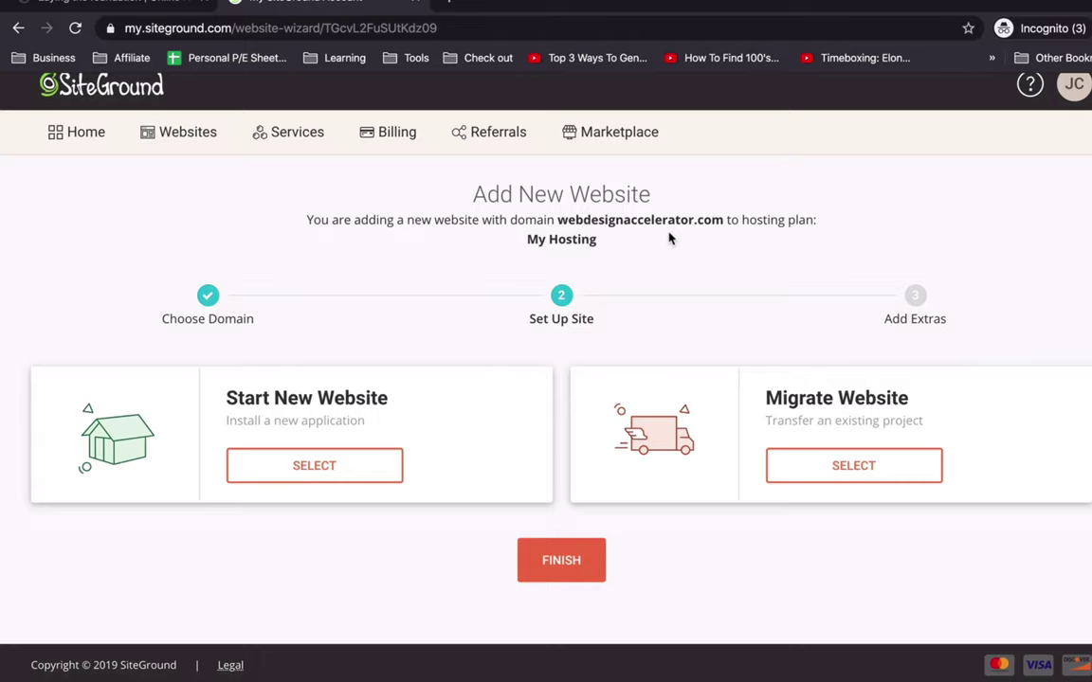
pyautogui.click(355, 471)
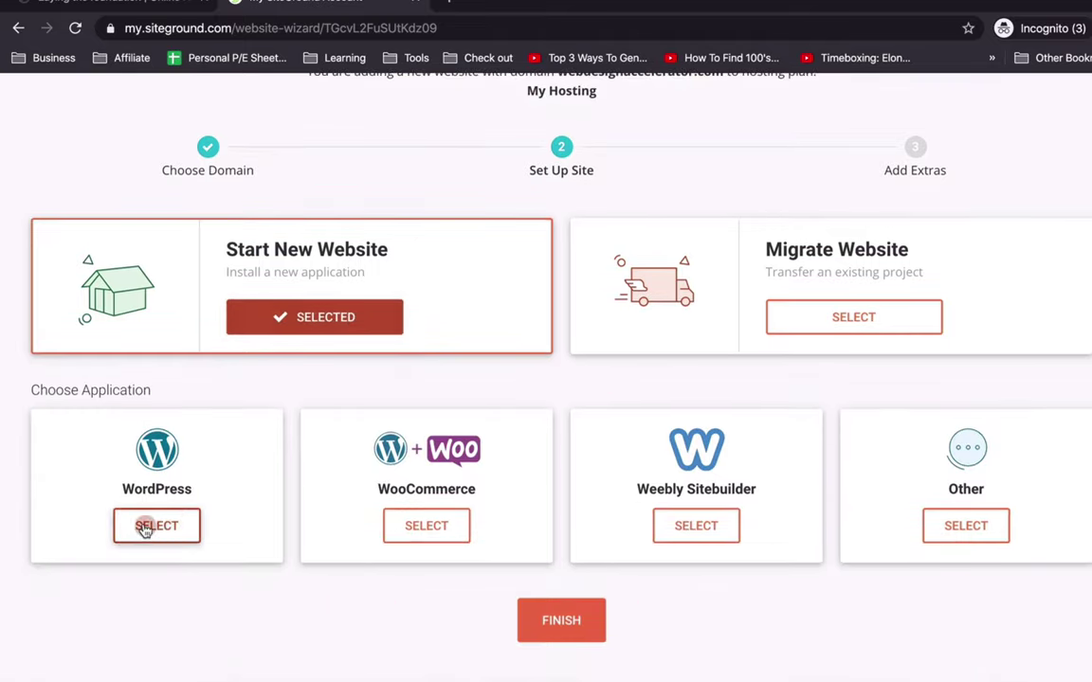
pyautogui.click(156, 525)
# Enter the admin login email and password, then create the website
pyautogui.click(536, 459)
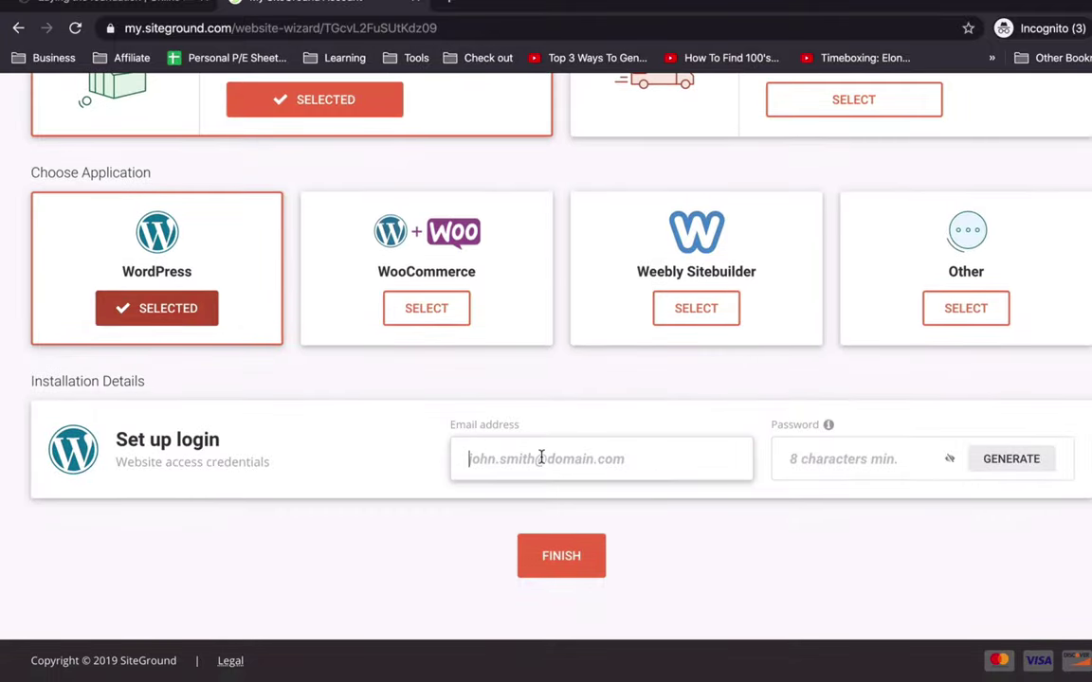
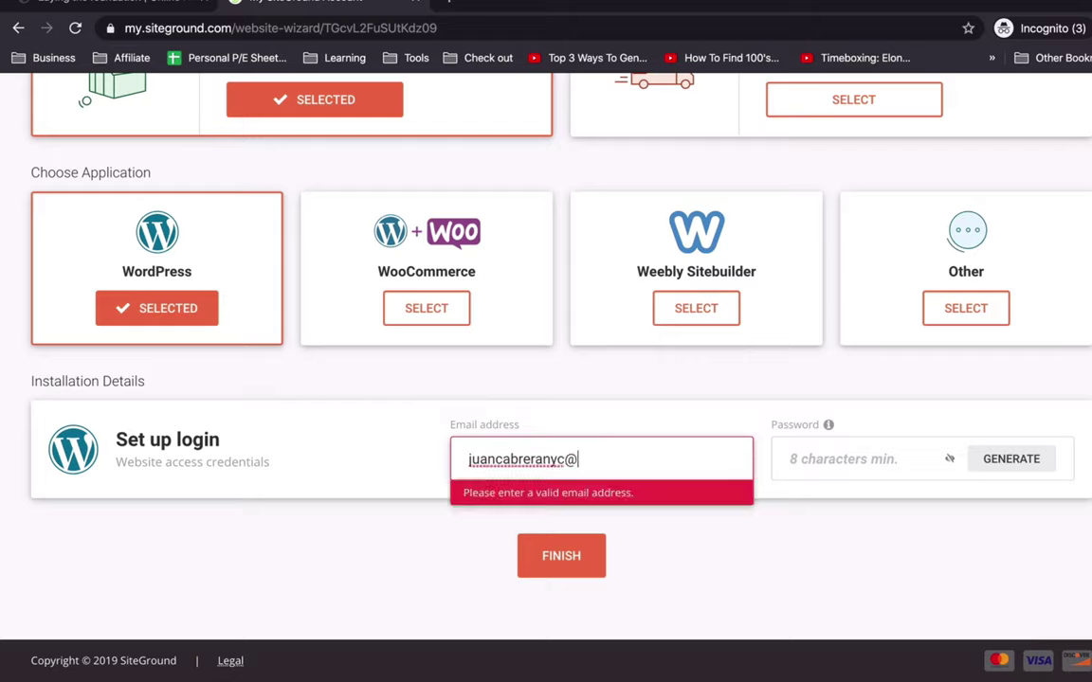
pyautogui.press('Tab')
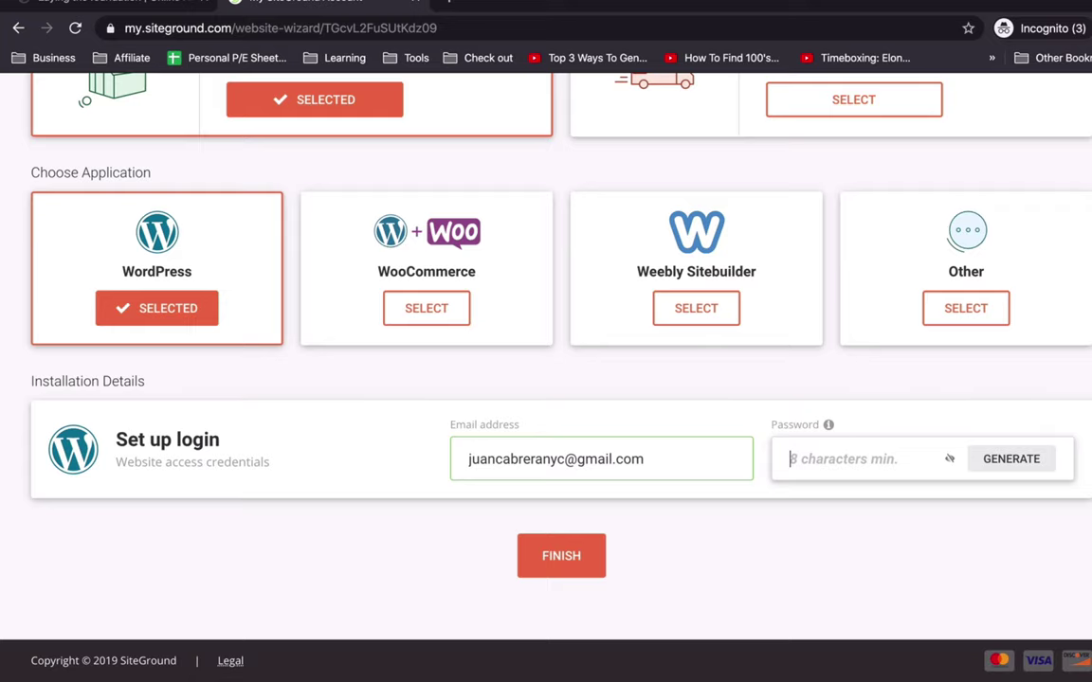
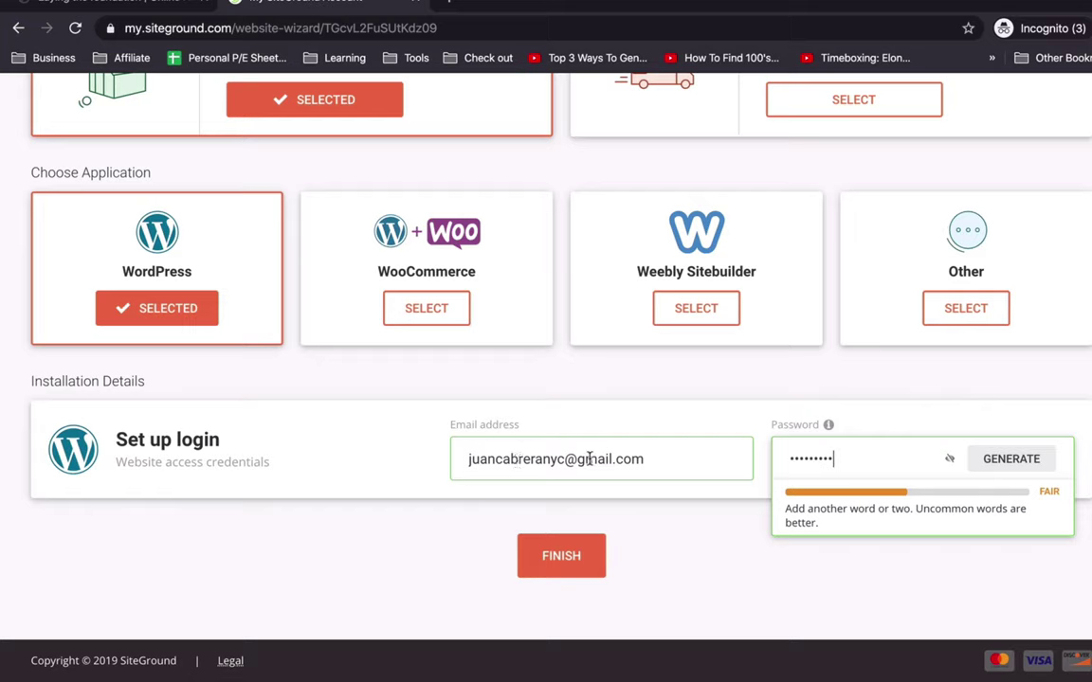
pyautogui.click(675, 537)
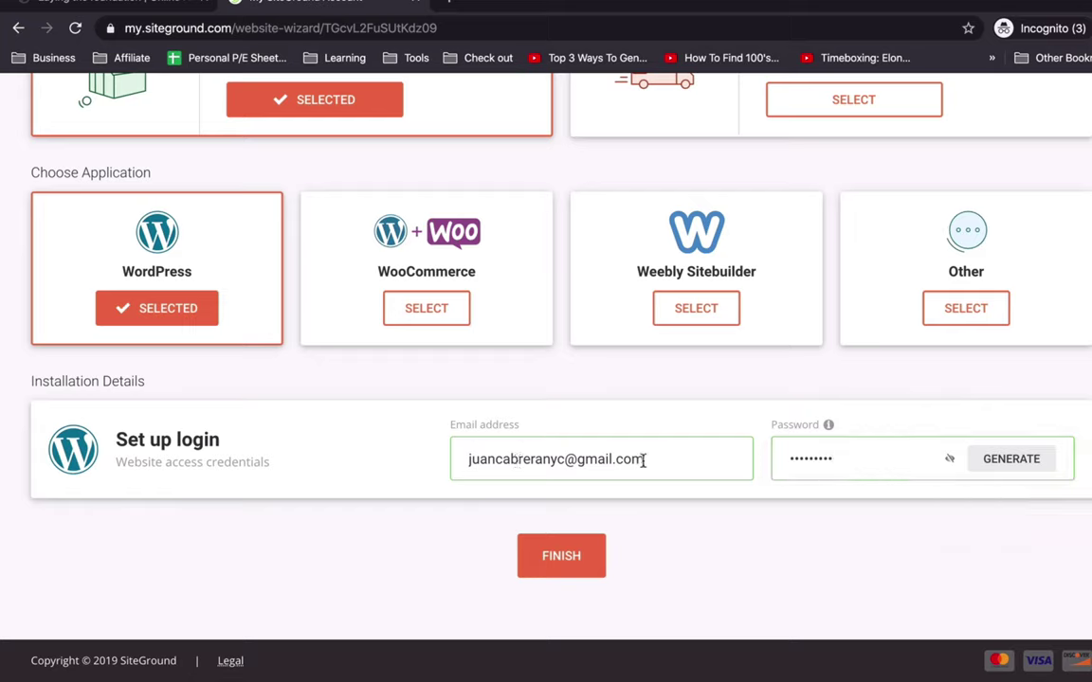
pyautogui.click(568, 556)
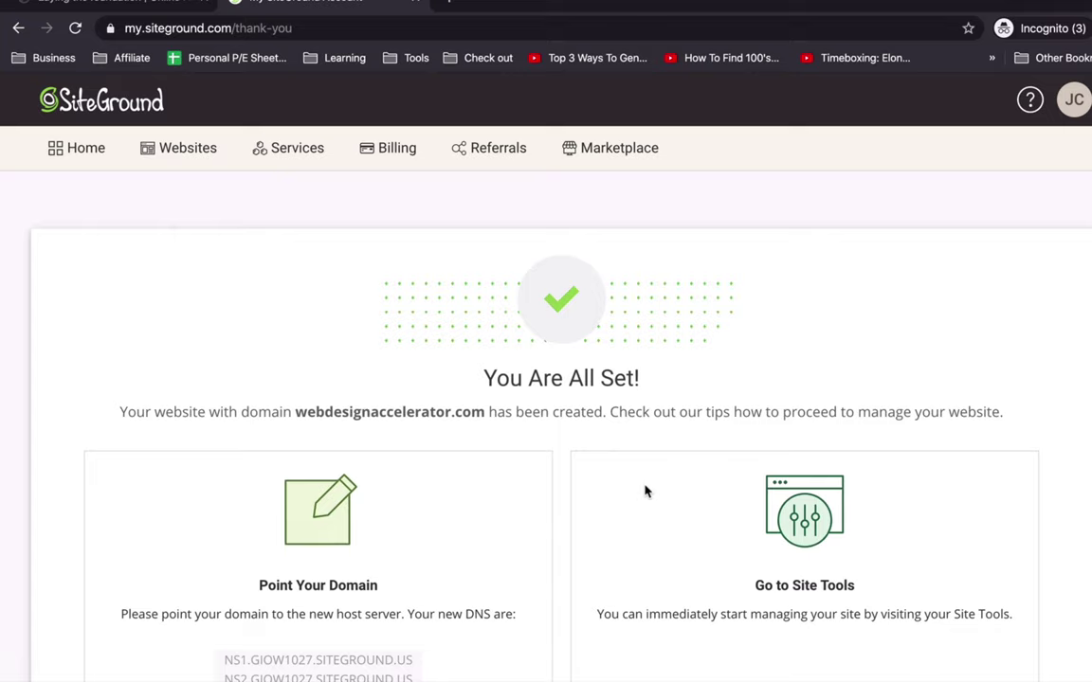
# Log into webdesignaccelerator.com's WordPress admin via Manage Site > WordPress > Install & Manage
pyautogui.scroll(-3, 645, 490)
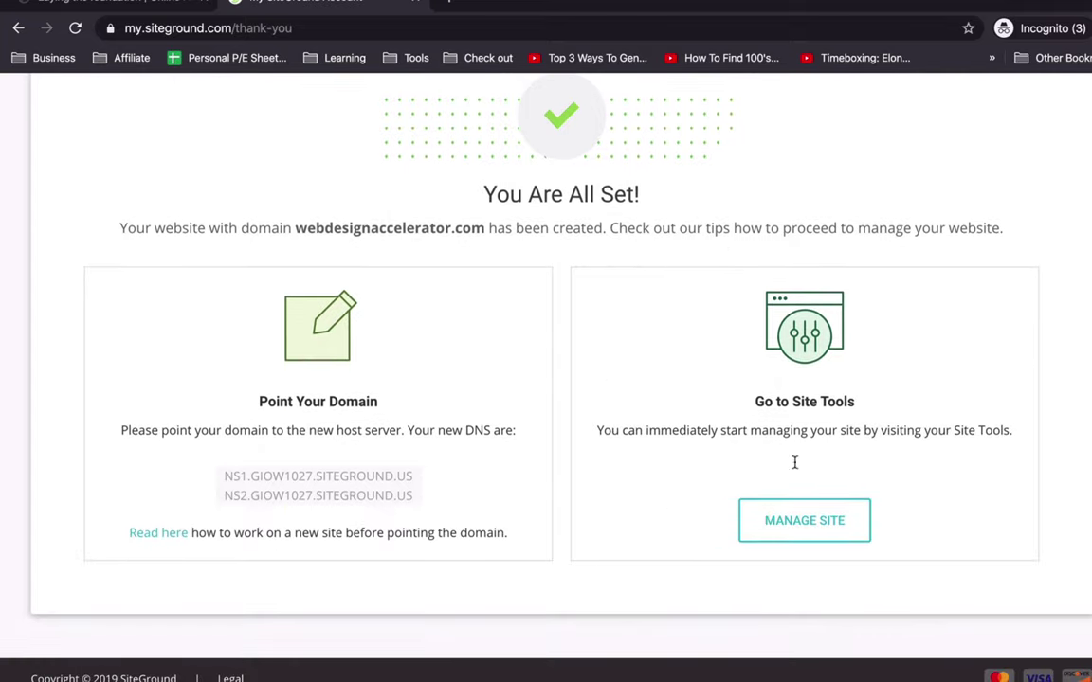
pyautogui.click(821, 524)
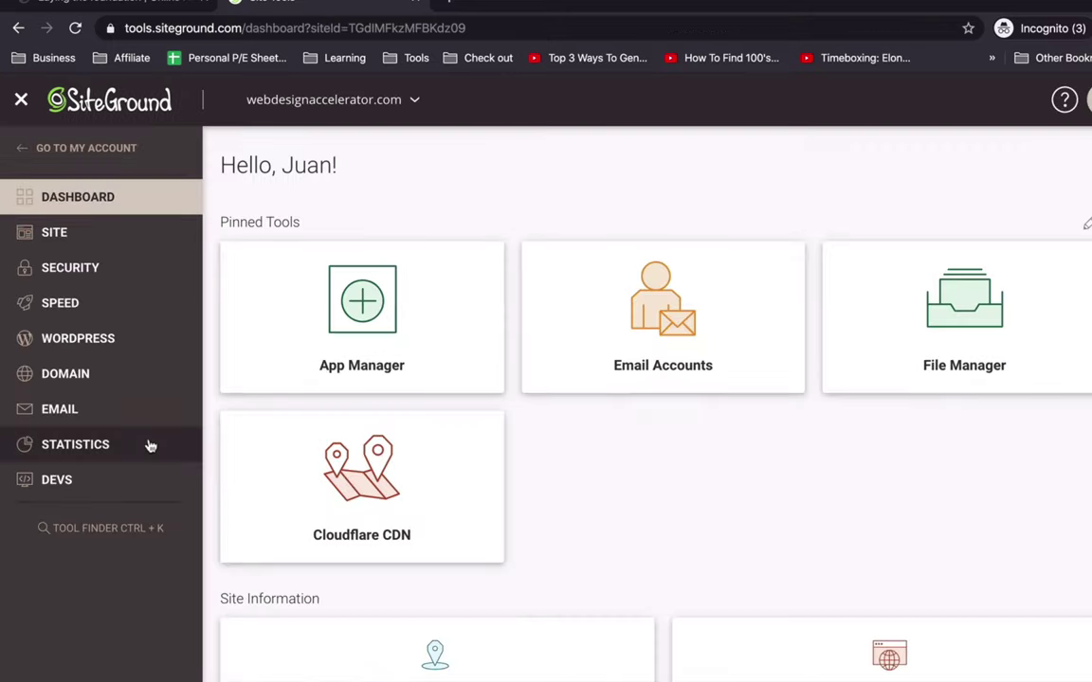
pyautogui.click(112, 343)
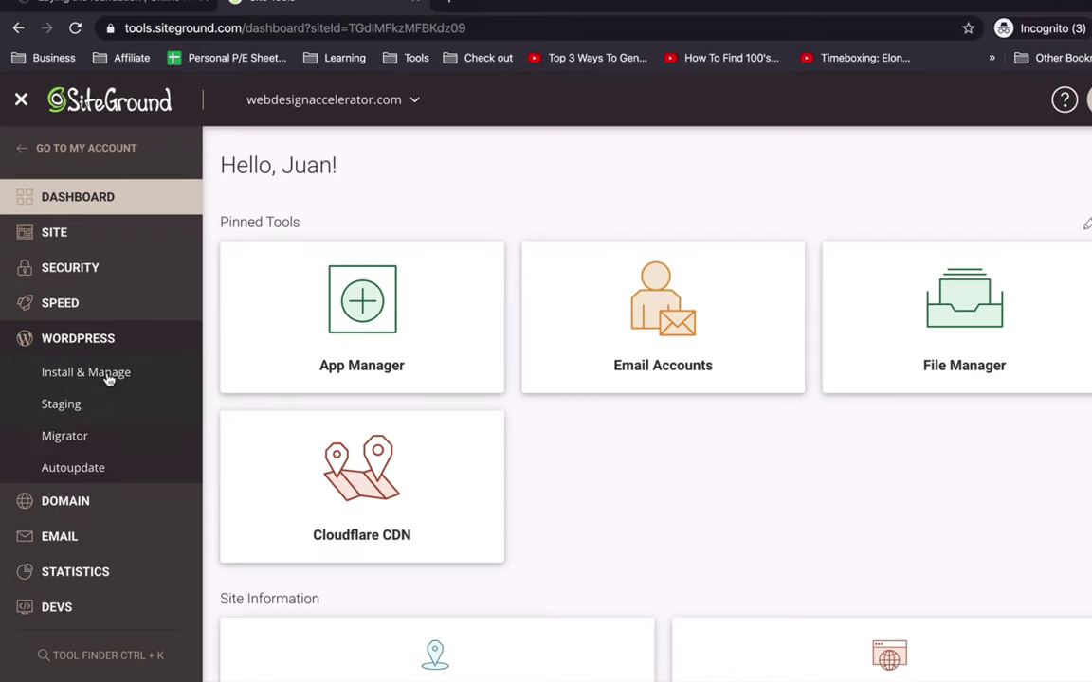
pyautogui.click(109, 375)
pyautogui.scroll(-2, 495, 546)
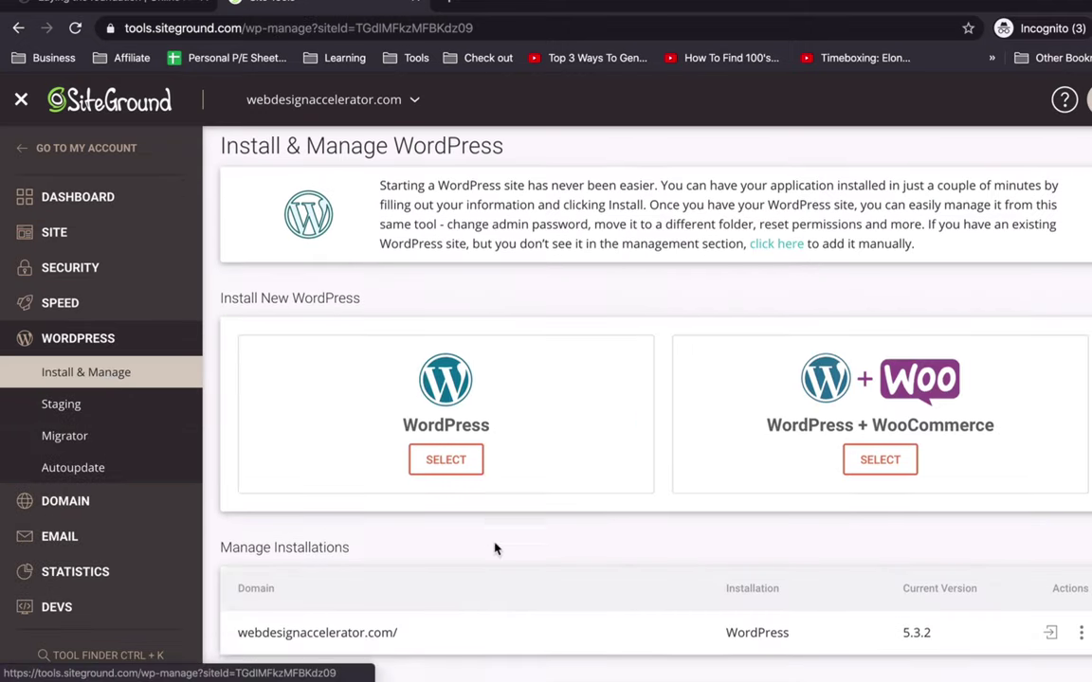
pyautogui.click(1051, 617)
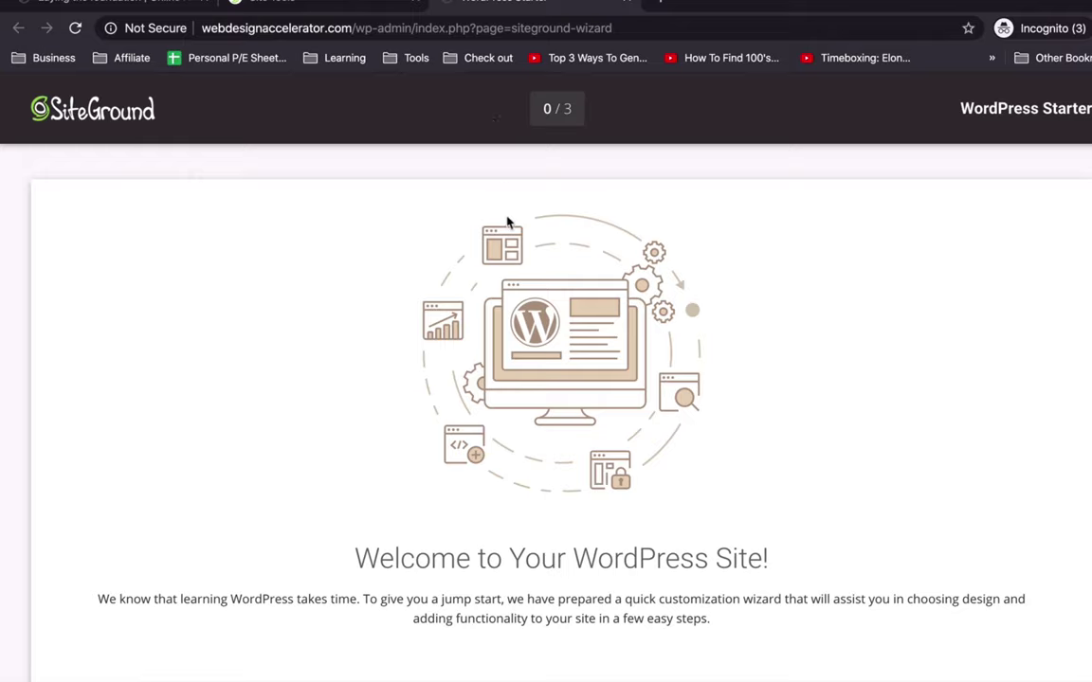
# Exit the welcome wizard to the Dashboard and load webdesignaccelerator.com in a new tab
pyautogui.scroll(-3, 509, 219)
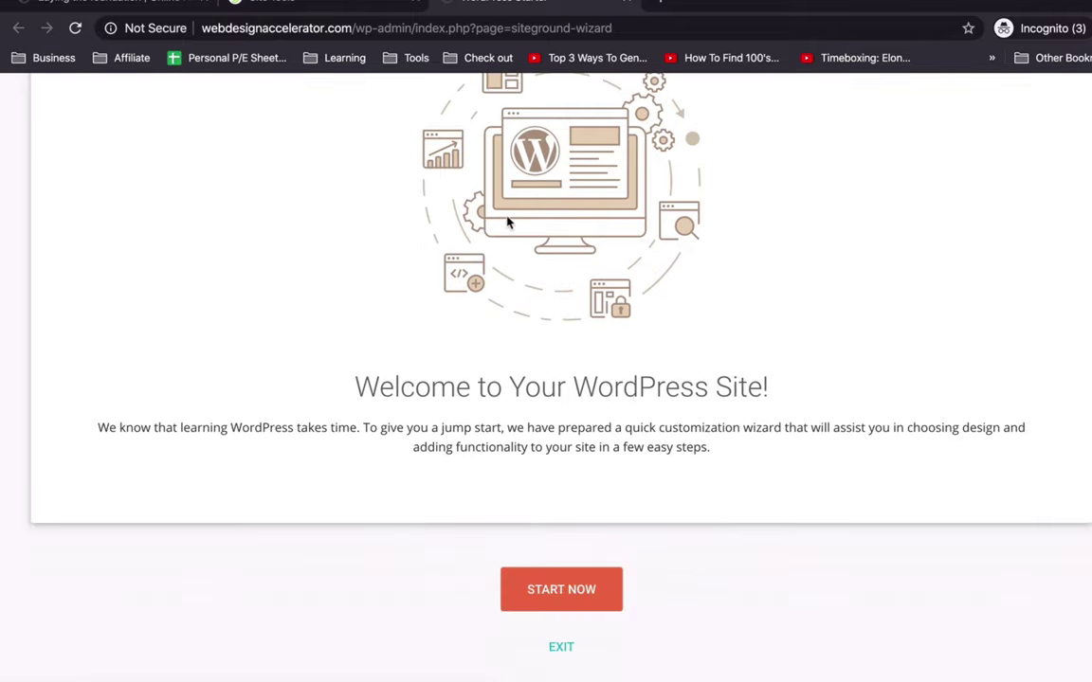
pyautogui.click(561, 649)
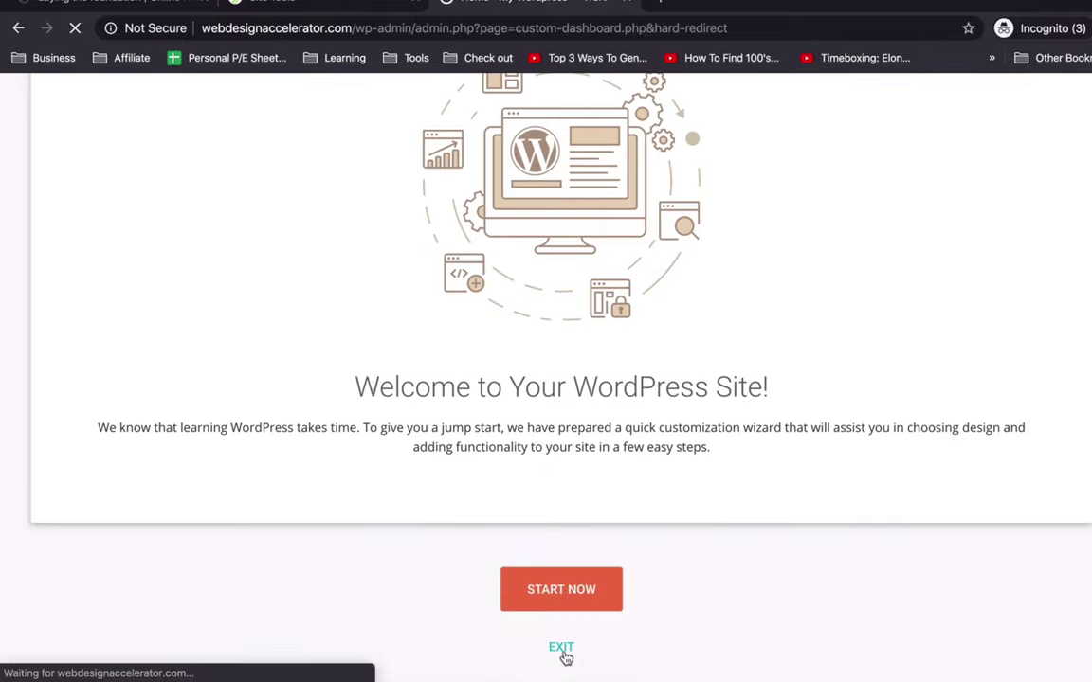
pyautogui.scroll(-2, 497, 495)
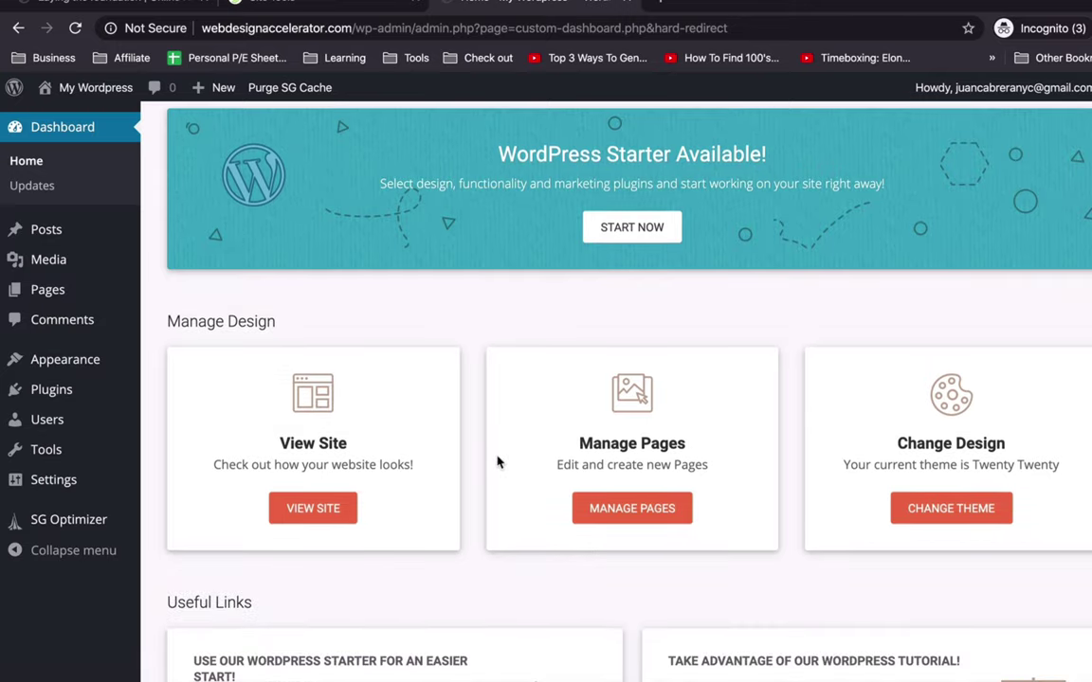
pyautogui.click(664, 2)
pyautogui.write('http://webdesignaccelerator.com/')
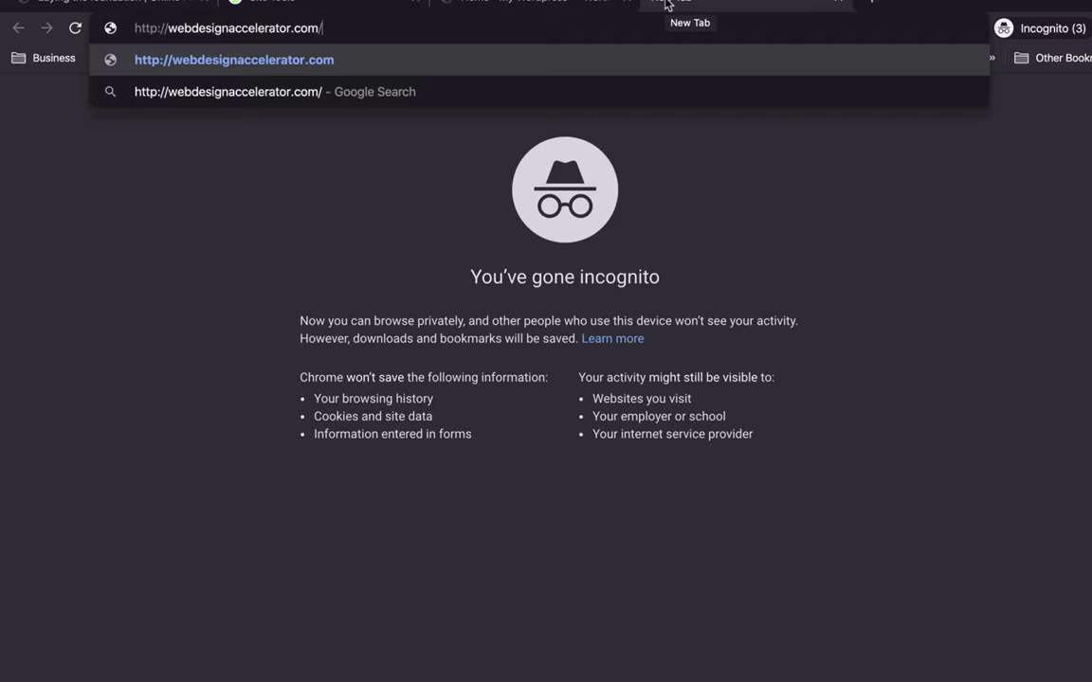
pyautogui.press('Return')
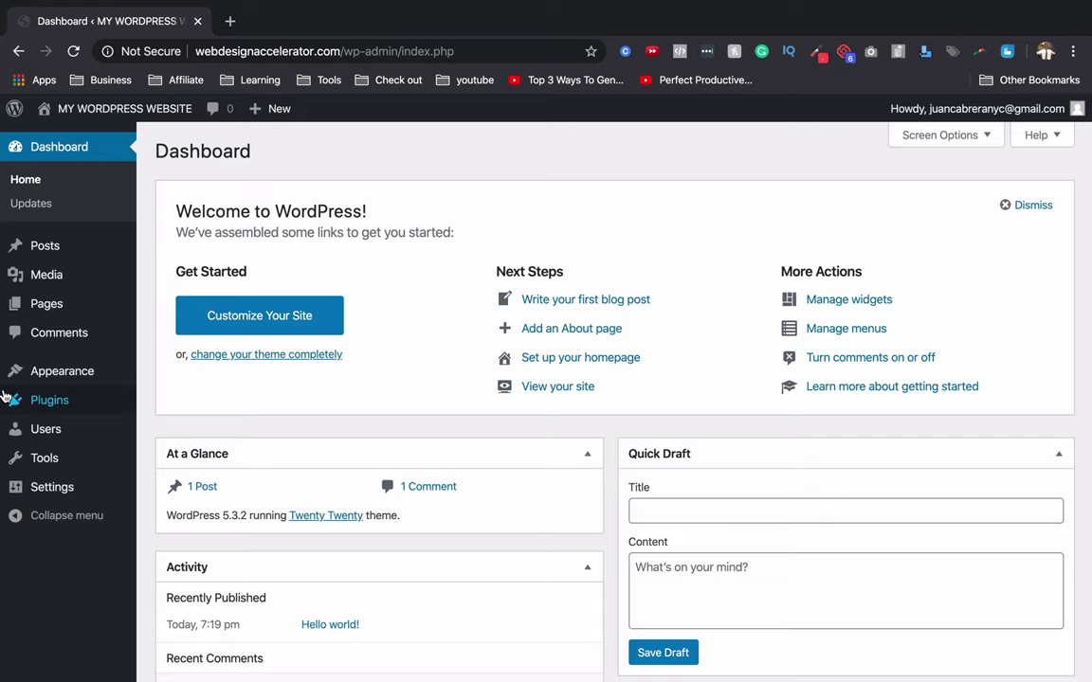
# Search the theme directory for astra, then install and activate the Astra theme
pyautogui.moveTo(59, 374)
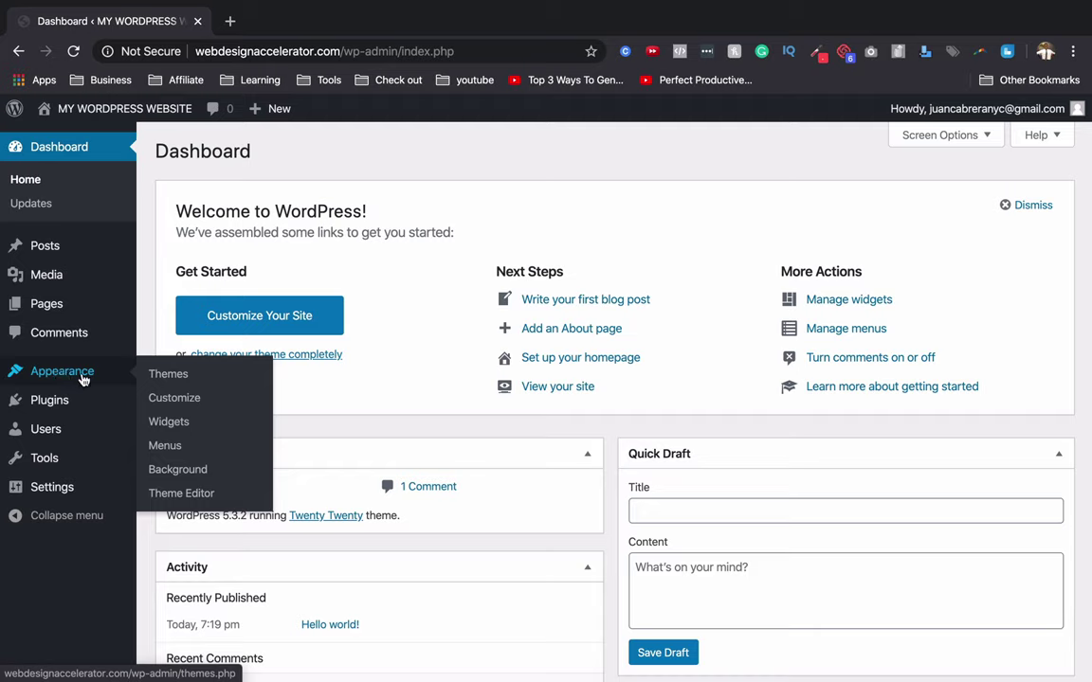
pyautogui.click(163, 376)
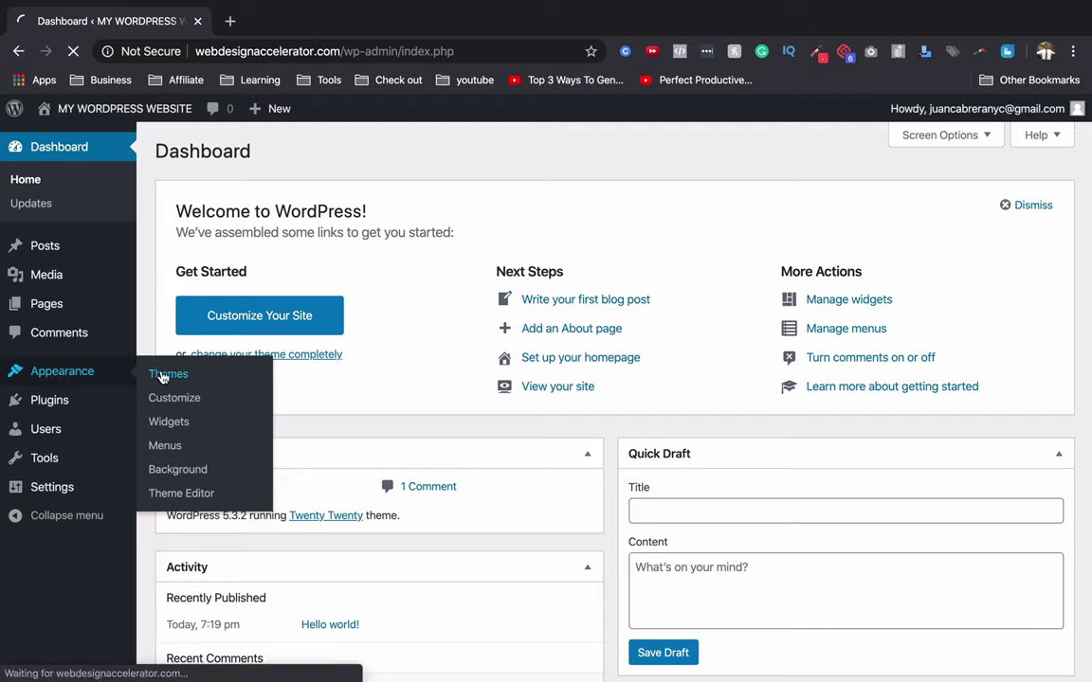
pyautogui.scroll(-2, 158, 377)
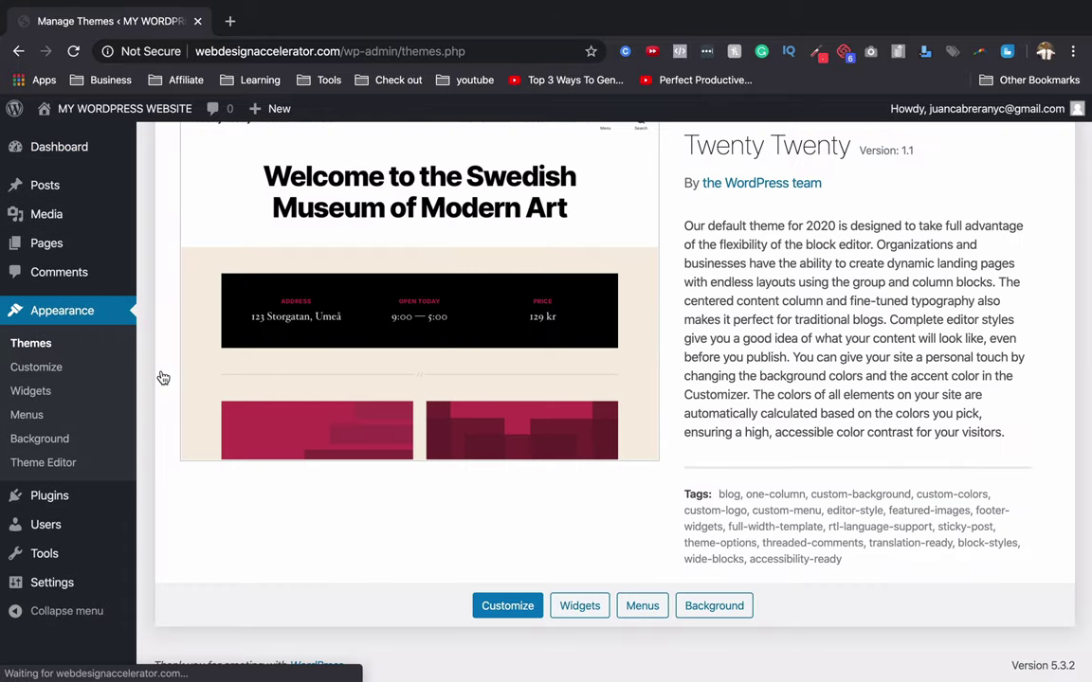
pyautogui.scroll(2, 575, 398)
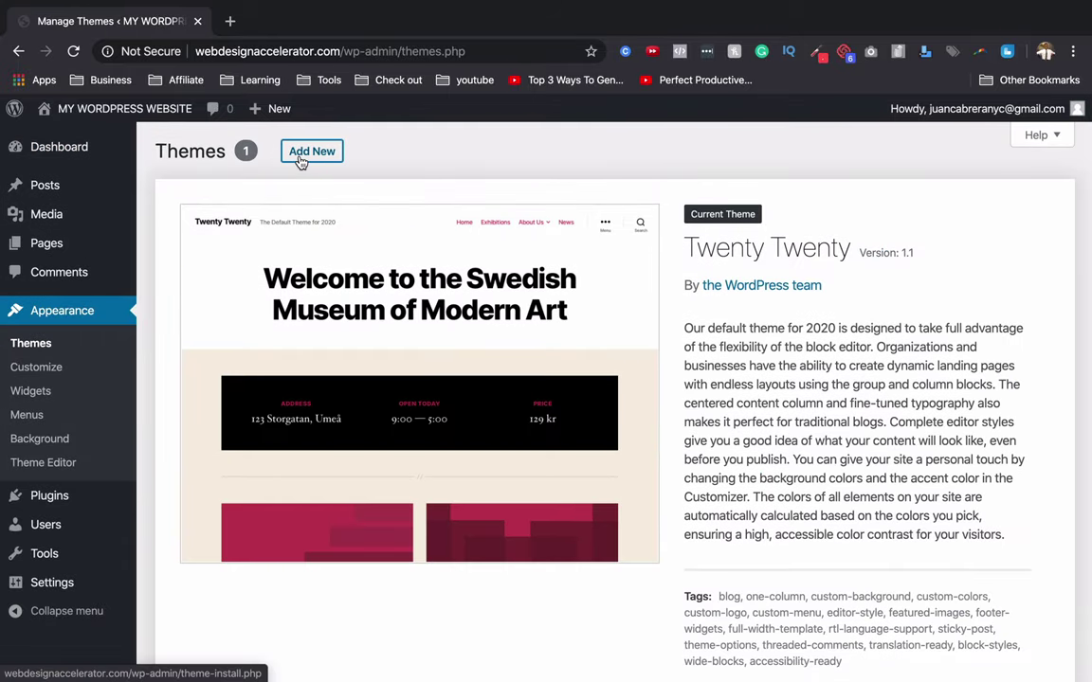
pyautogui.click(301, 161)
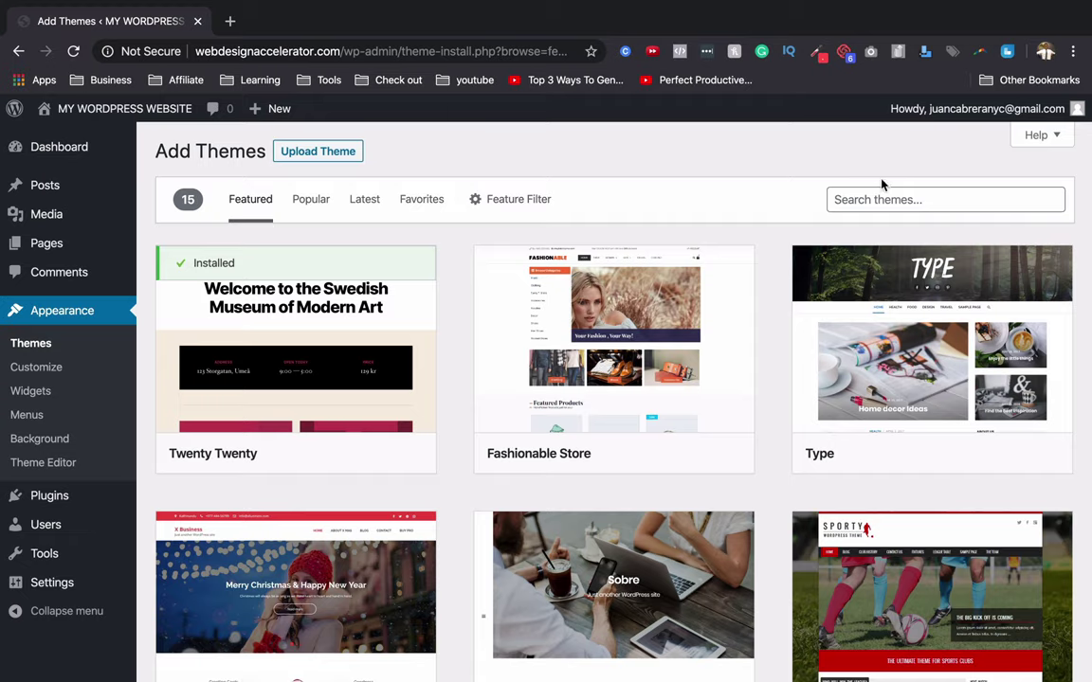
pyautogui.click(883, 199)
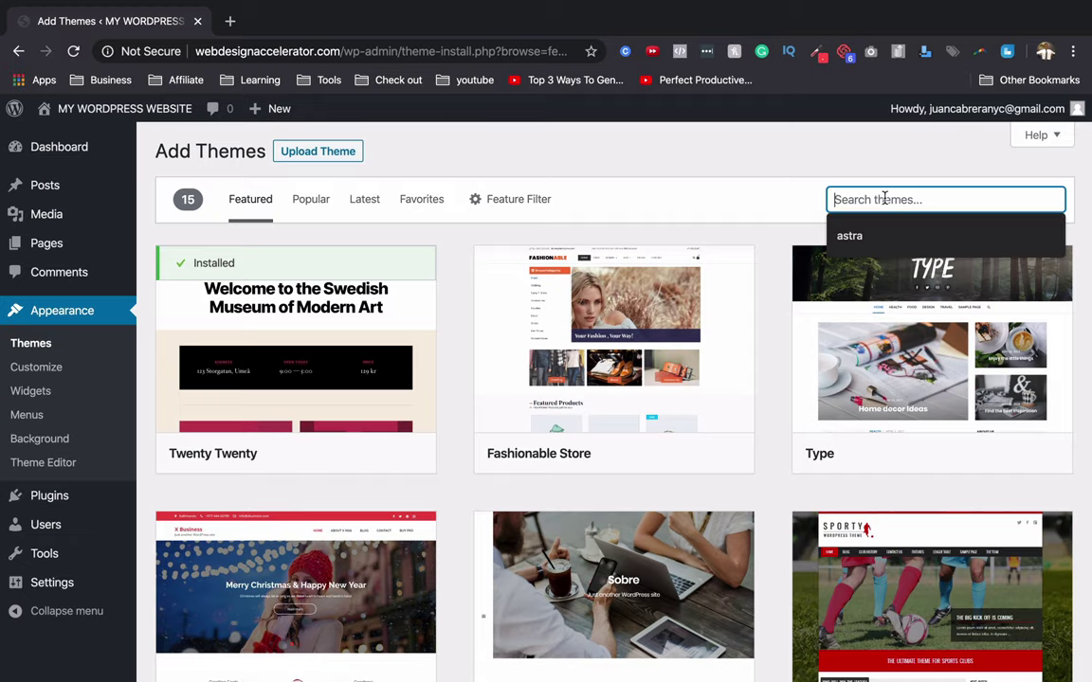
pyautogui.click(887, 234)
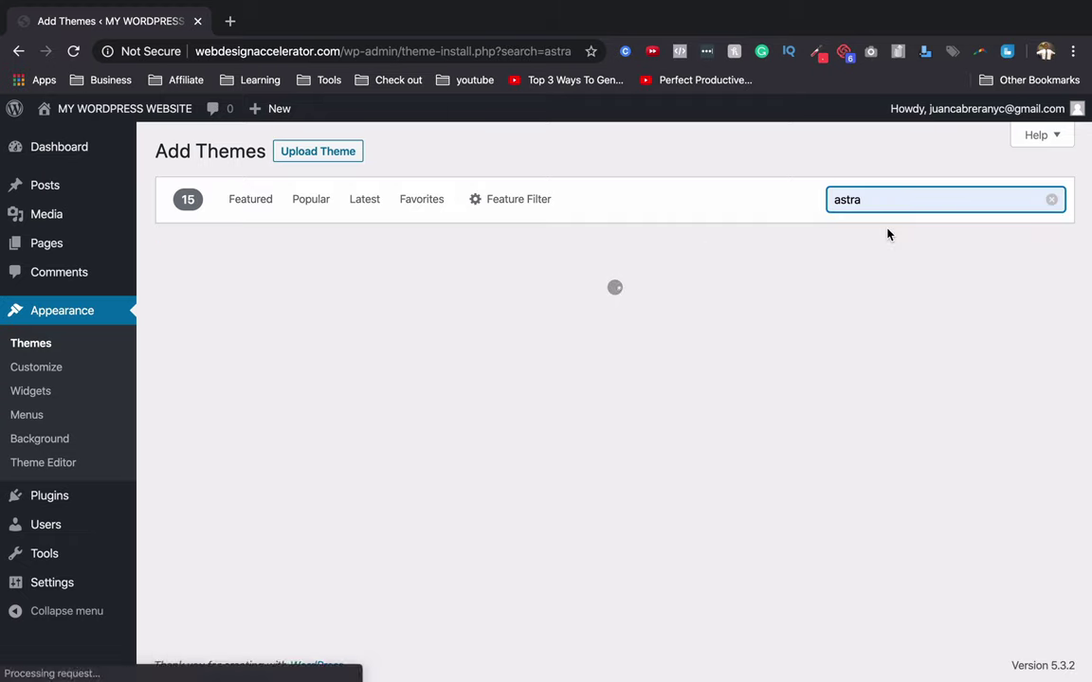
pyautogui.moveTo(338, 316)
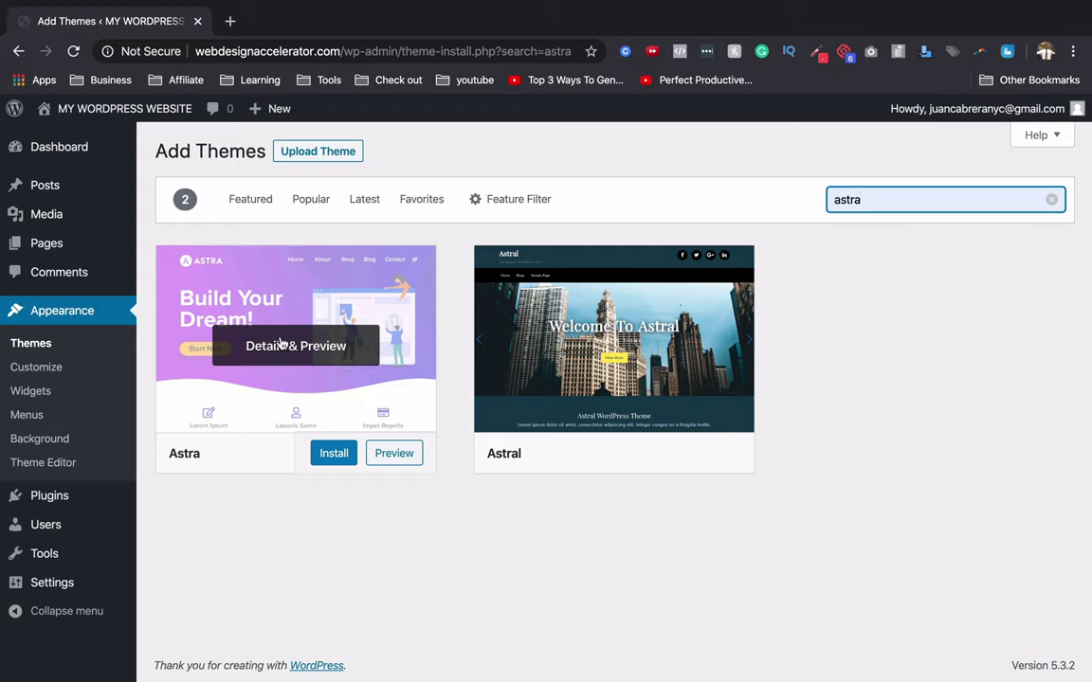
pyautogui.click(323, 460)
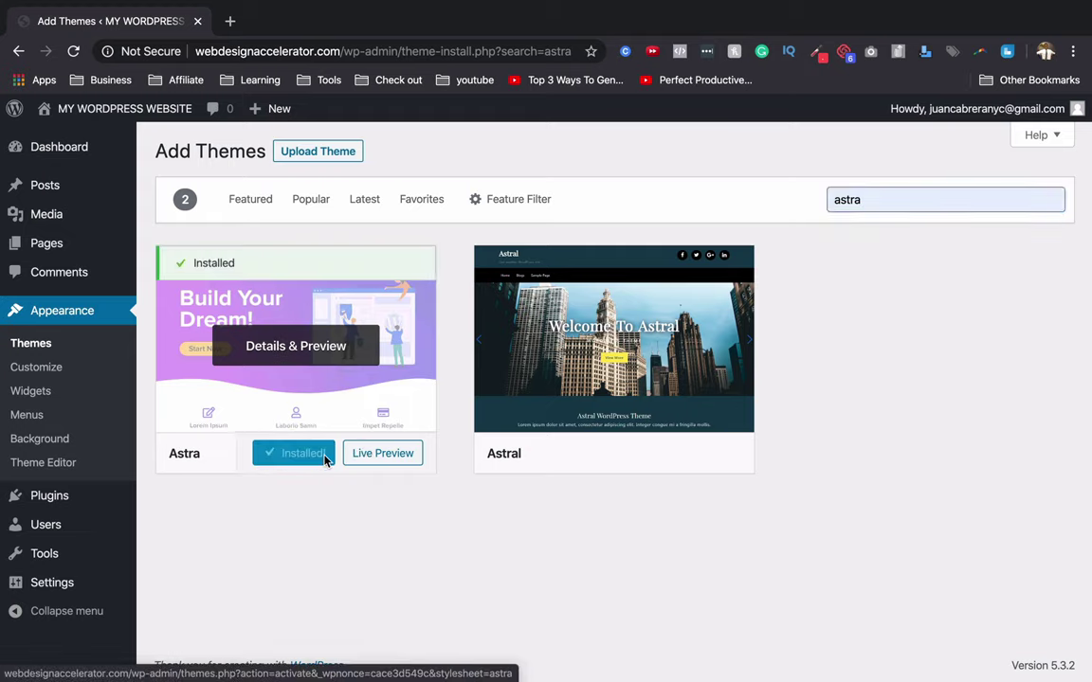
pyautogui.click(320, 457)
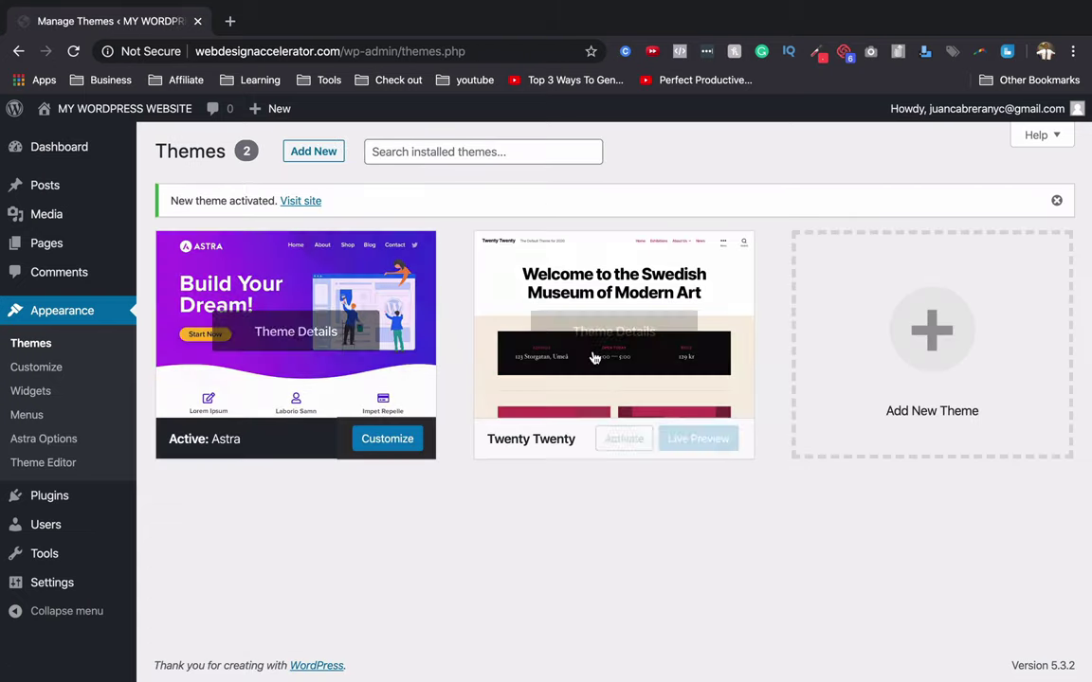
# Delete the unused Twenty Twenty theme and go to Installed Plugins
pyautogui.click(613, 381)
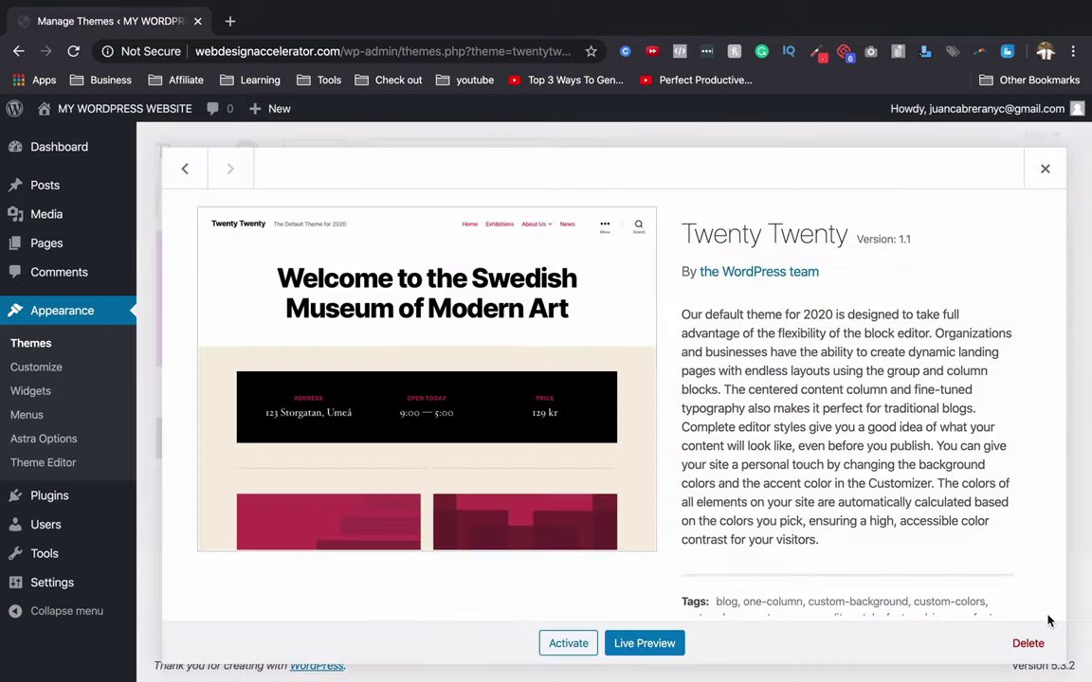
pyautogui.click(1028, 643)
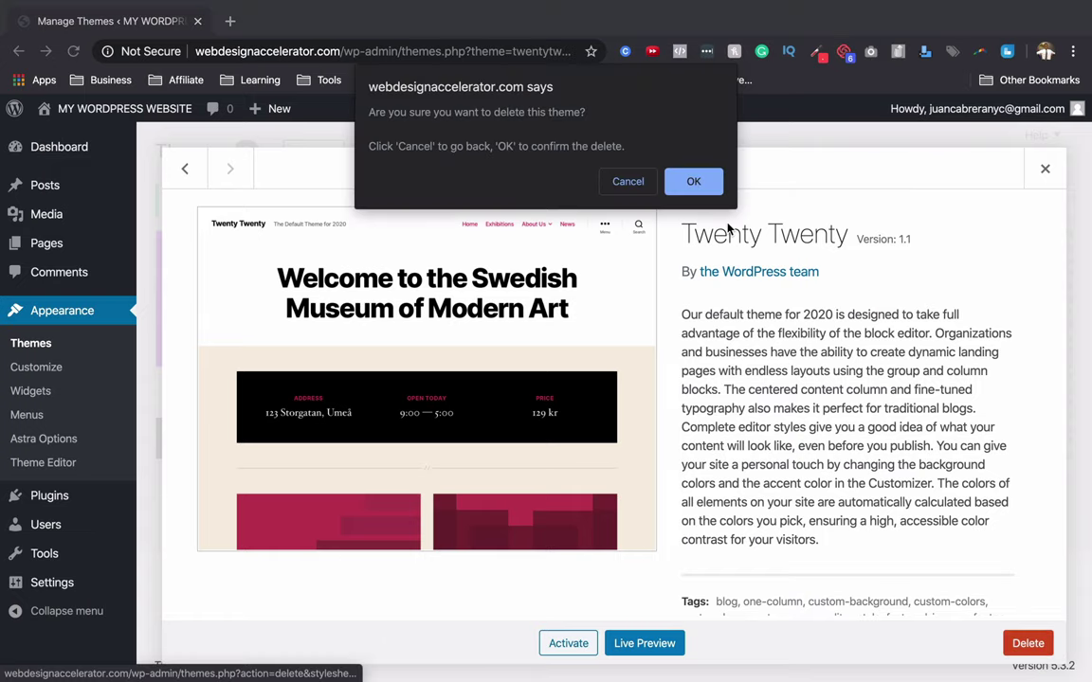
pyautogui.click(693, 181)
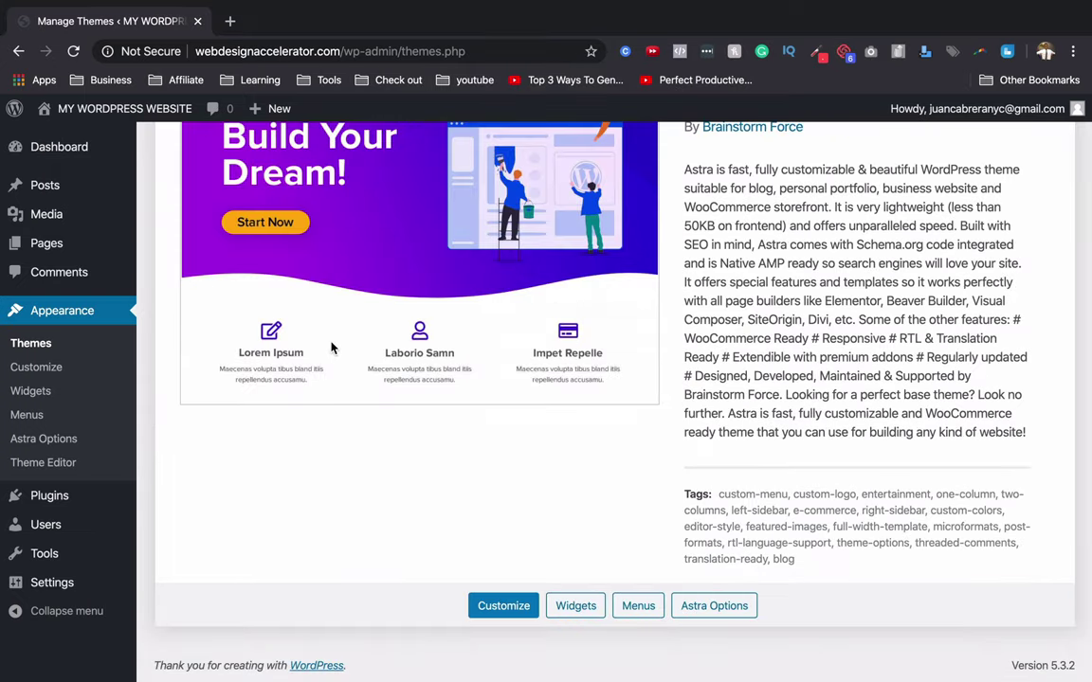
pyautogui.scroll(2, 332, 349)
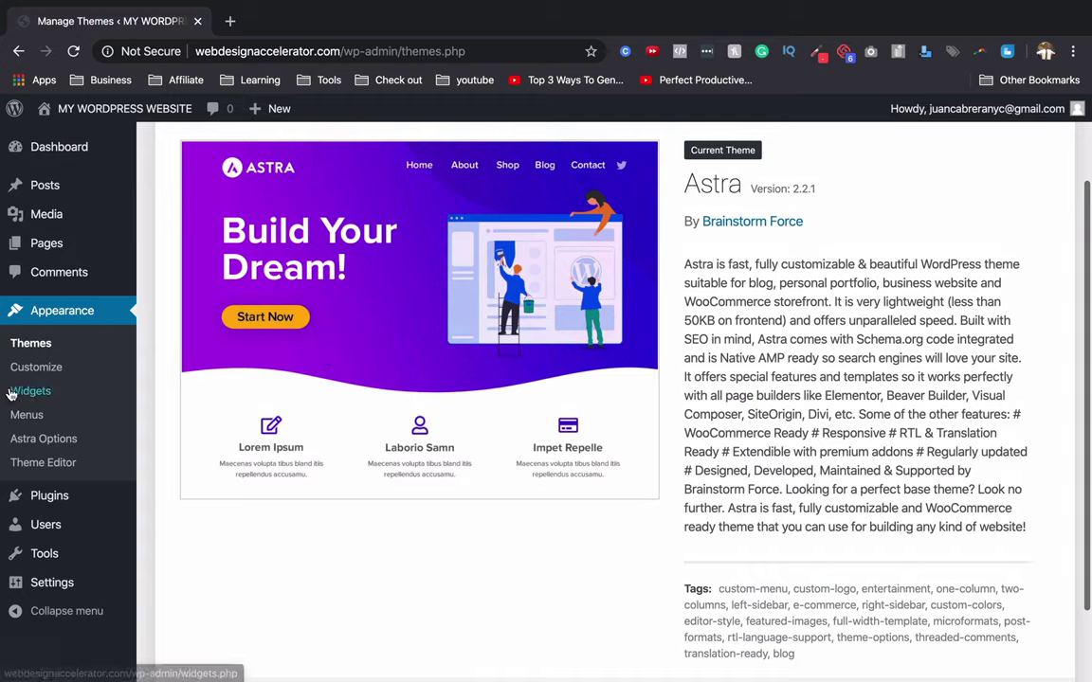
pyautogui.moveTo(42, 500)
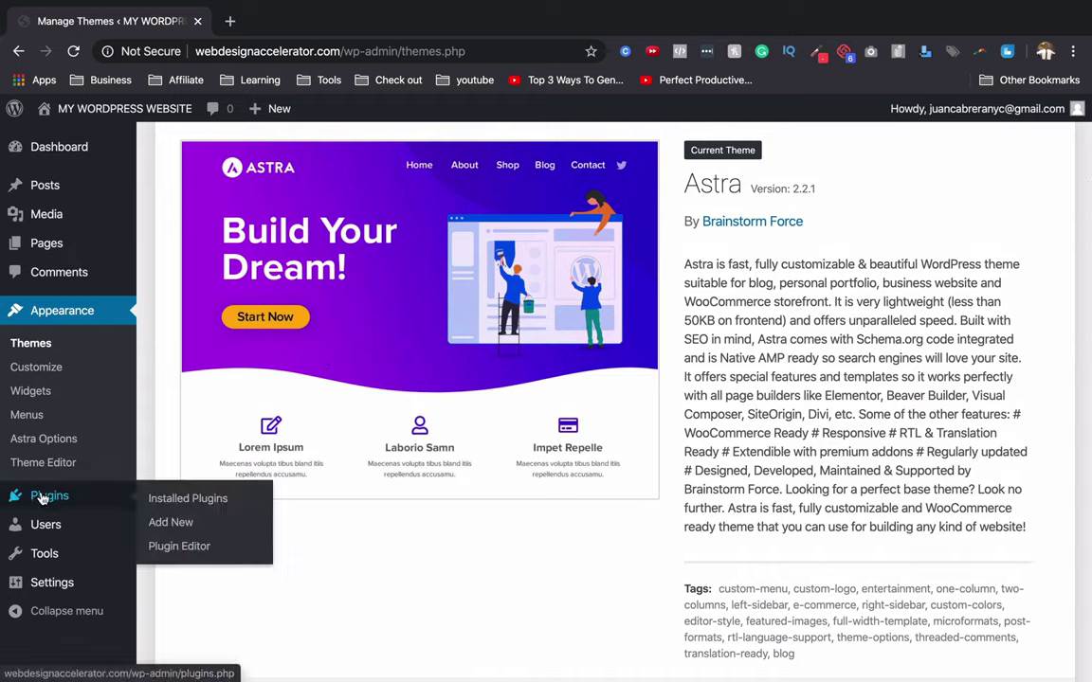
pyautogui.click(156, 508)
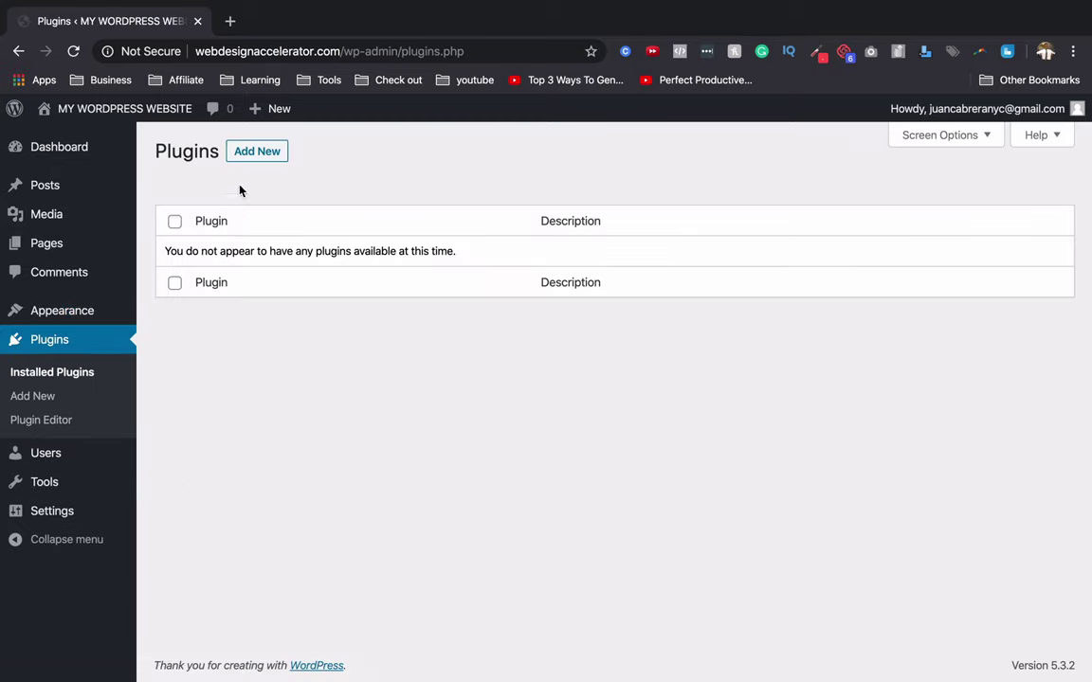
# Search plugins for elementor, then install and activate Elementor Page Builder
pyautogui.click(256, 152)
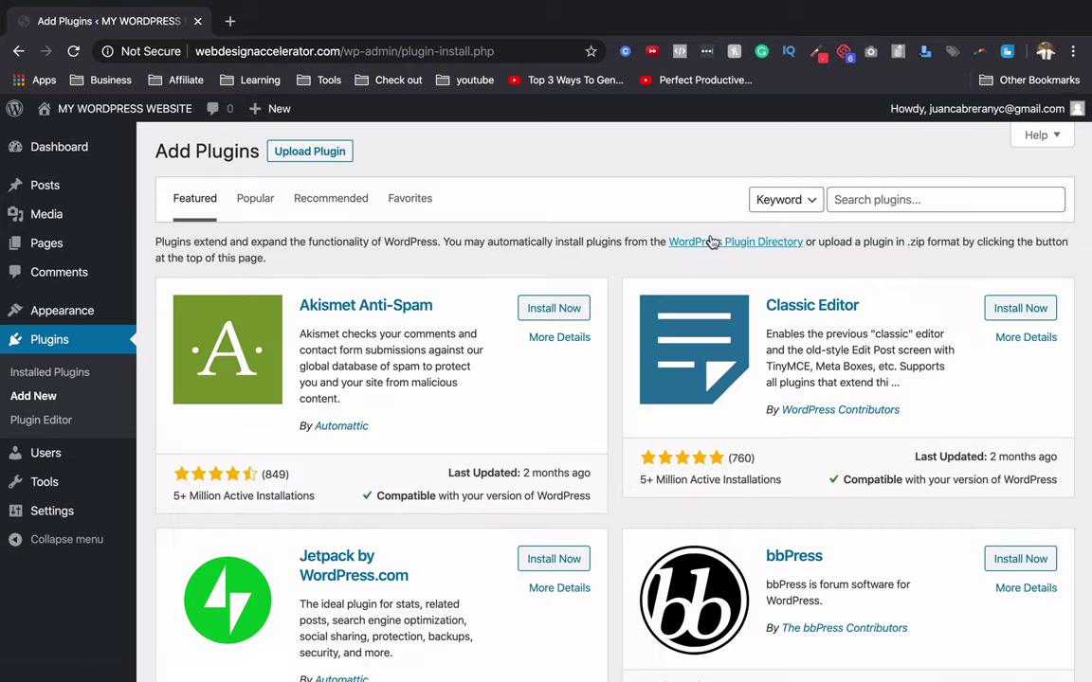
pyautogui.click(894, 196)
pyautogui.write('el')
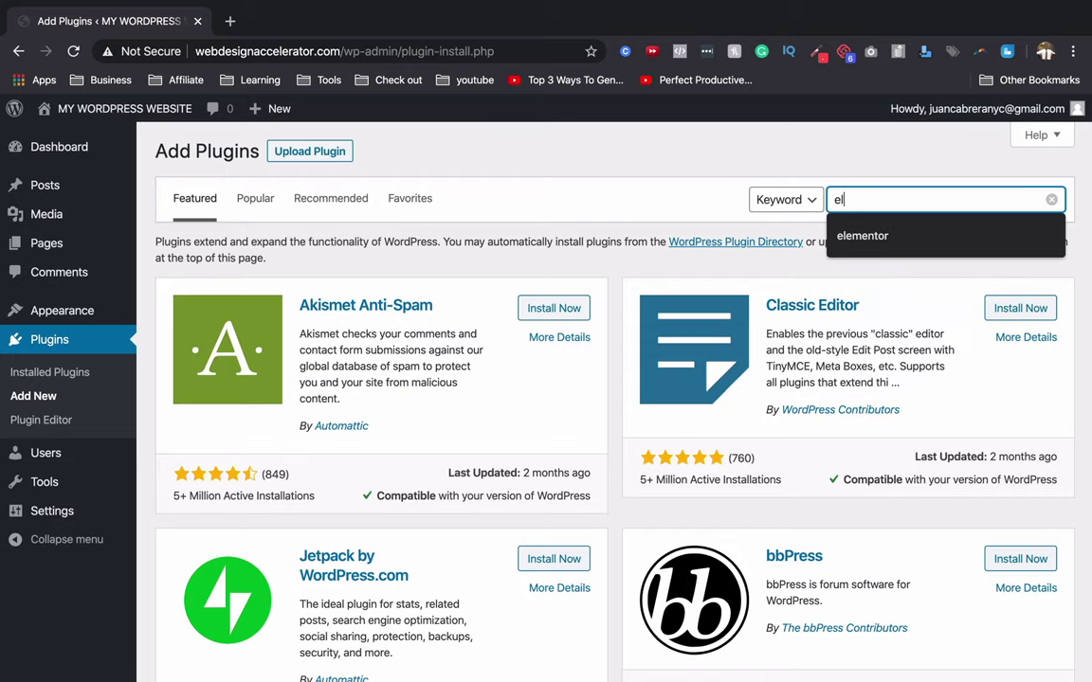
pyautogui.write('e')
pyautogui.press('Return')
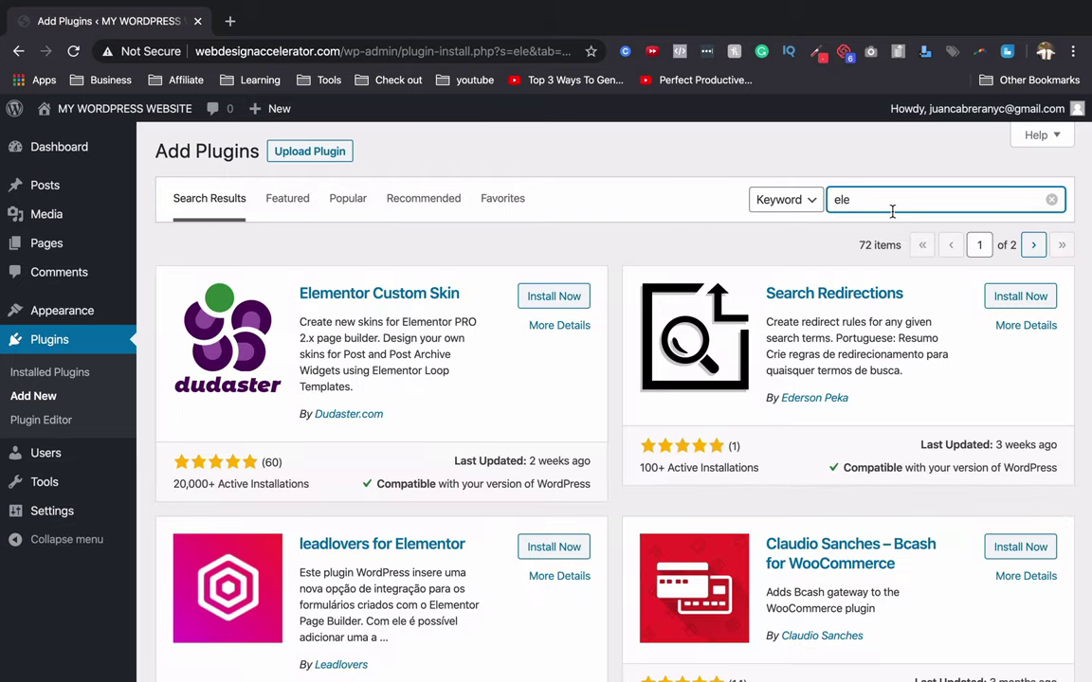
pyautogui.write('mentor')
pyautogui.click(893, 237)
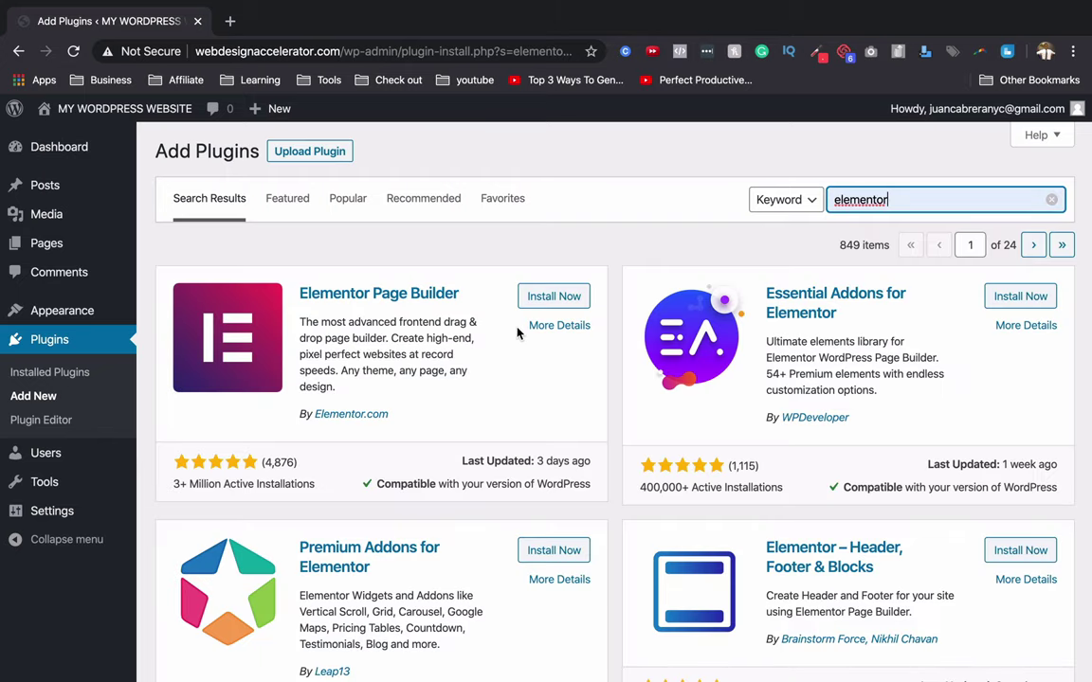
pyautogui.click(559, 297)
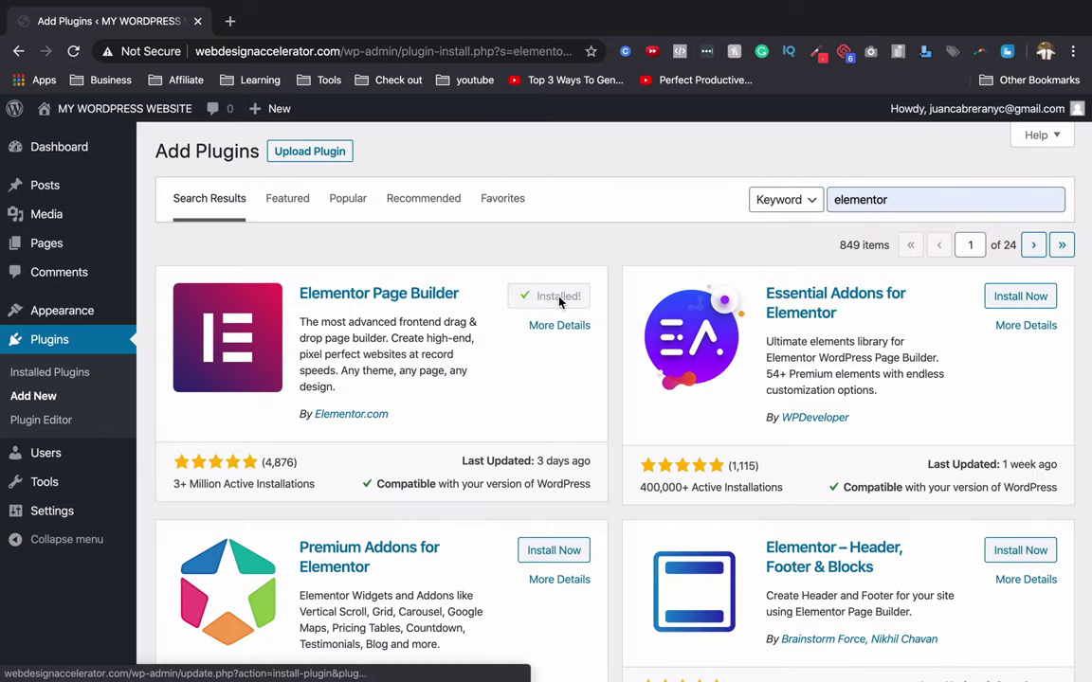
pyautogui.click(560, 298)
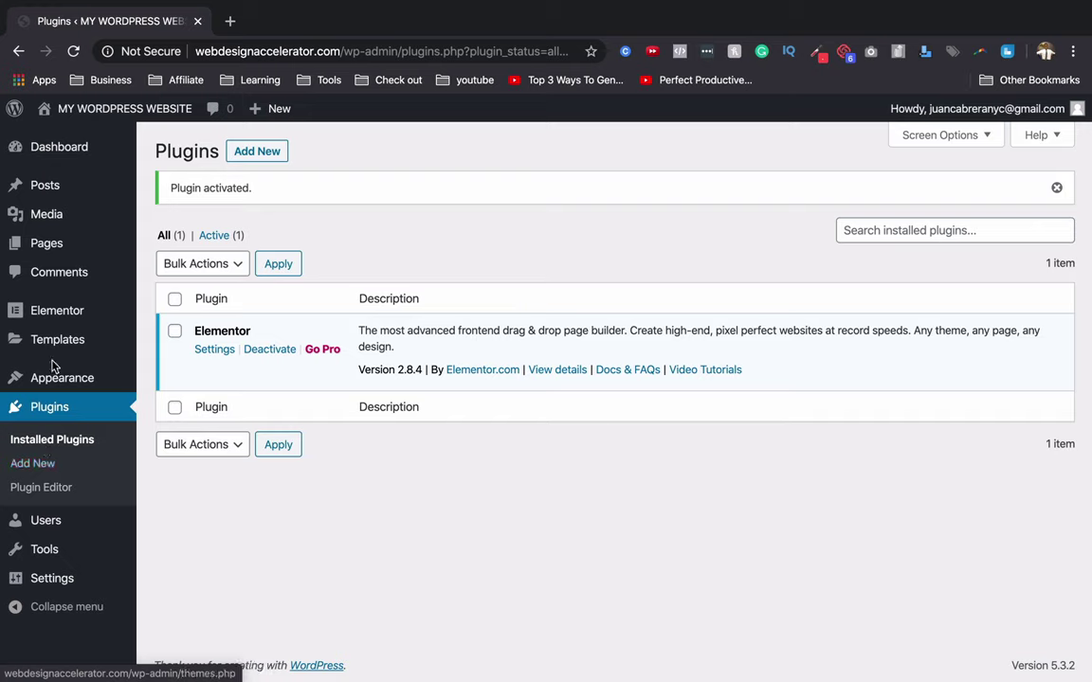
pyautogui.moveTo(54, 380)
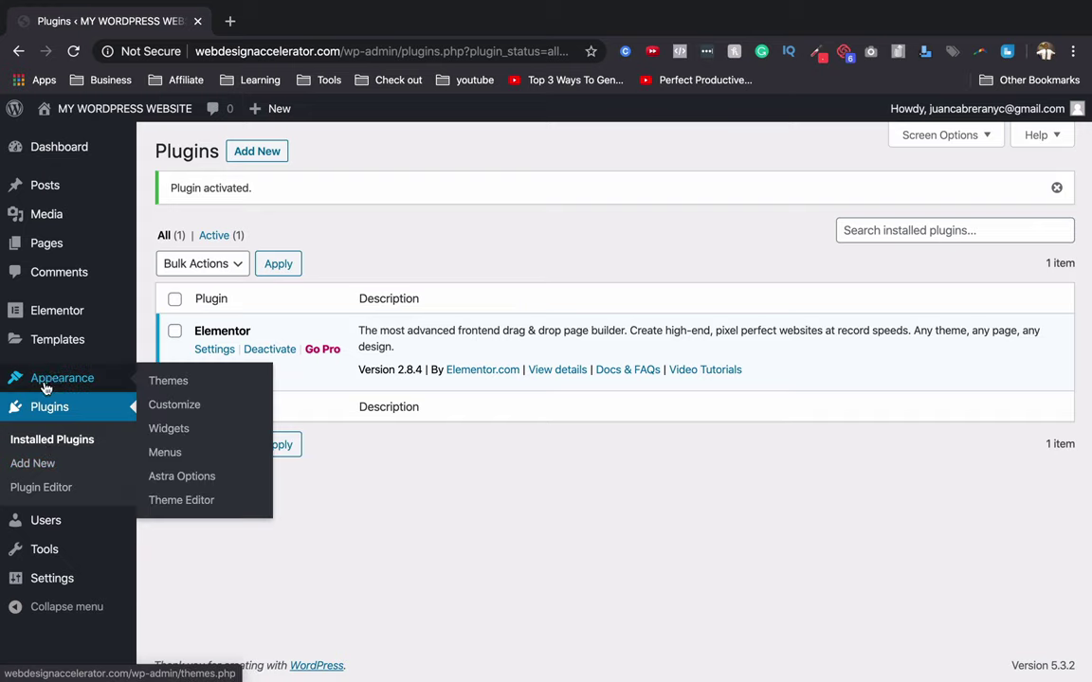
# Install the starter site importer plugin from the Astra Options page
pyautogui.click(161, 484)
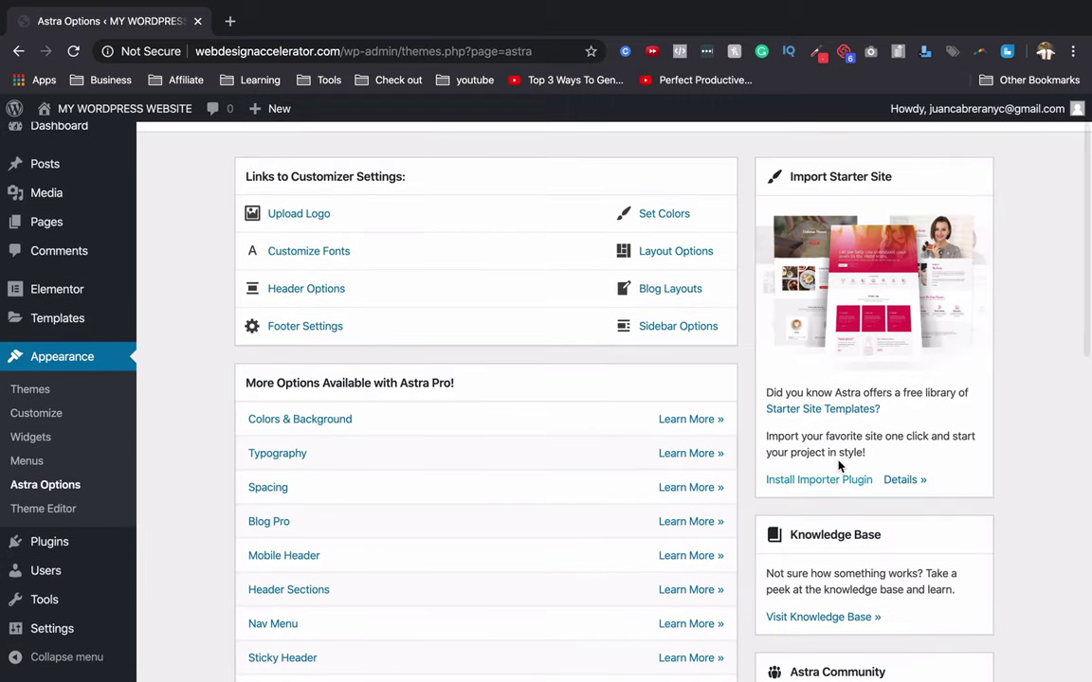
pyautogui.click(821, 482)
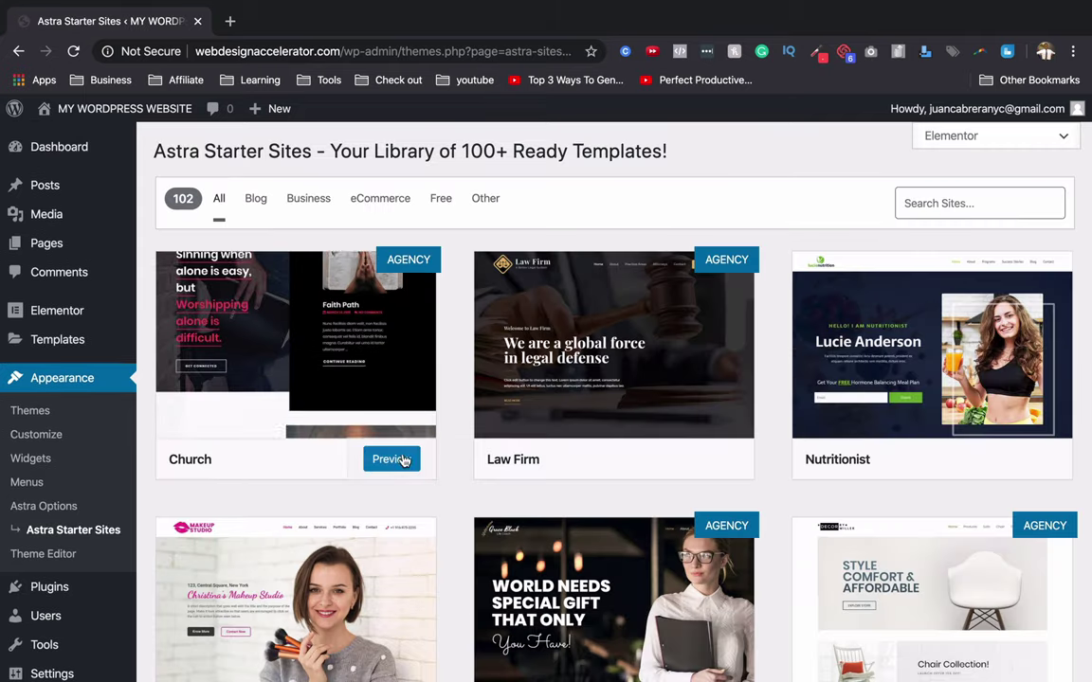
pyautogui.scroll(-6, 405, 392)
pyautogui.scroll(6, 396, 524)
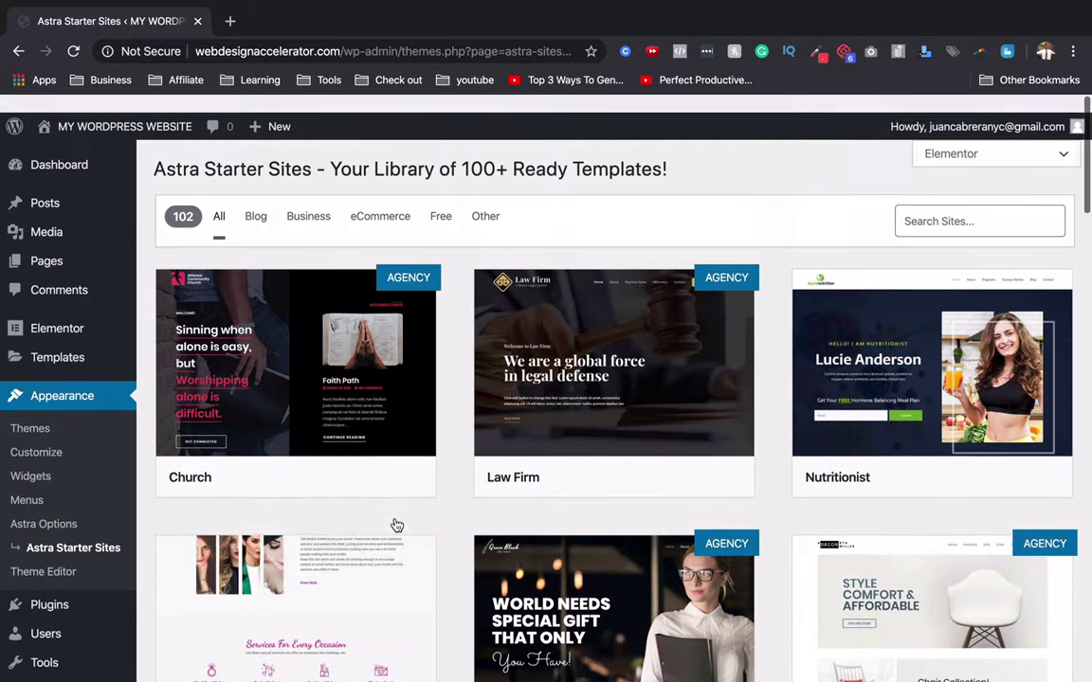
# Filter starter templates to eCommerce and preview the Custom Printing template
pyautogui.click(379, 202)
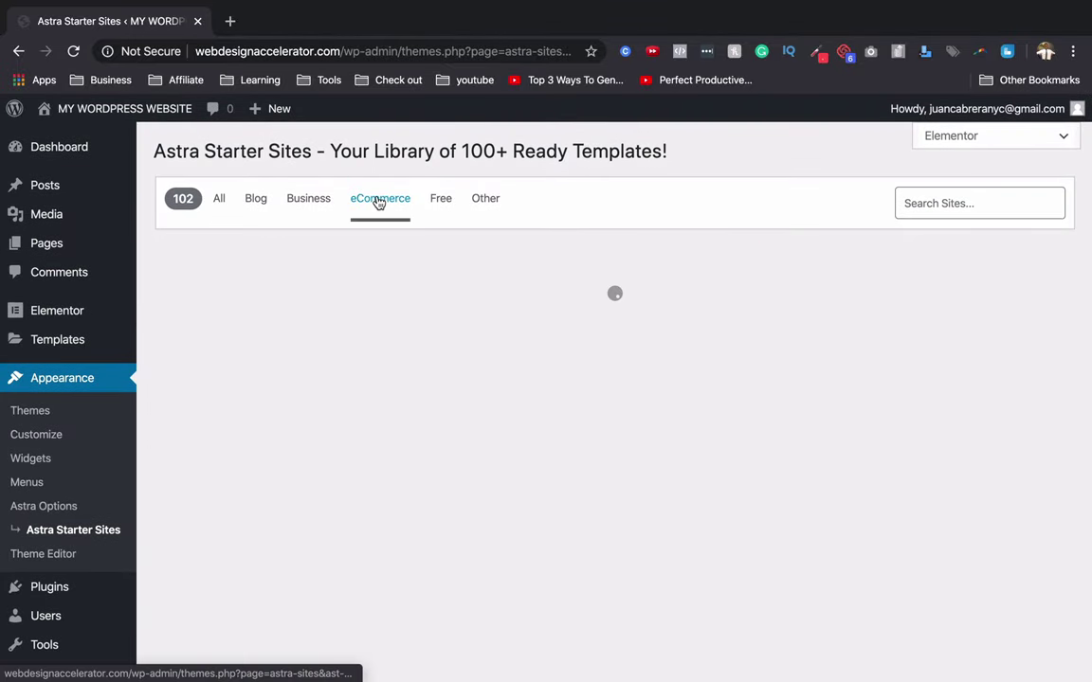
pyautogui.scroll(-2, 383, 484)
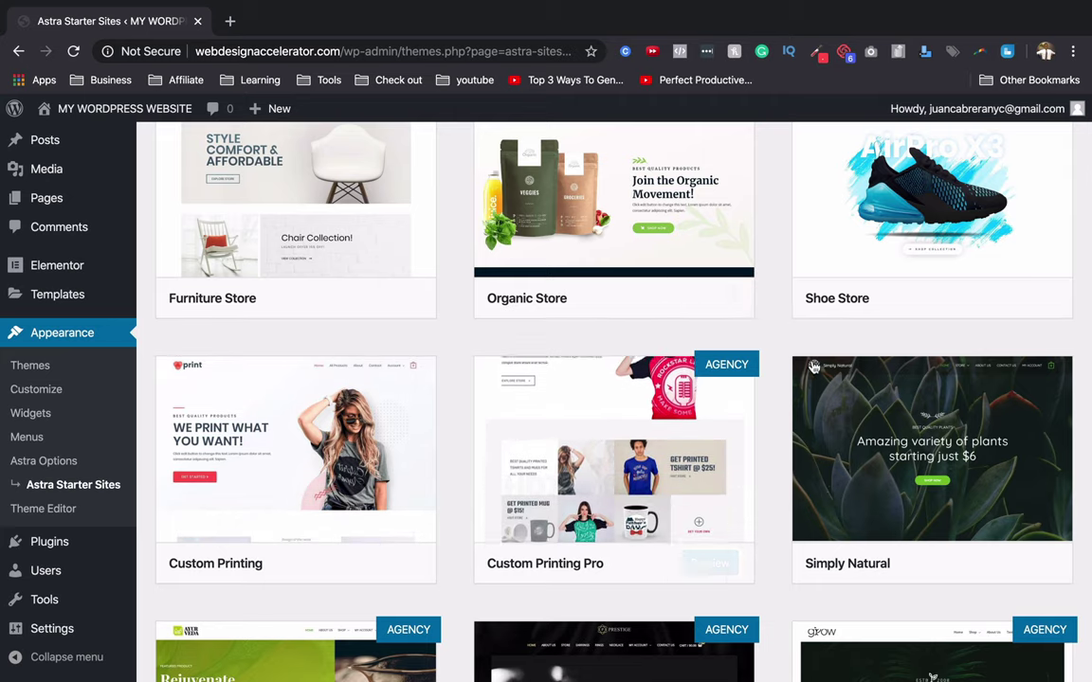
pyautogui.scroll(-3, 803, 488)
pyautogui.scroll(2, 806, 503)
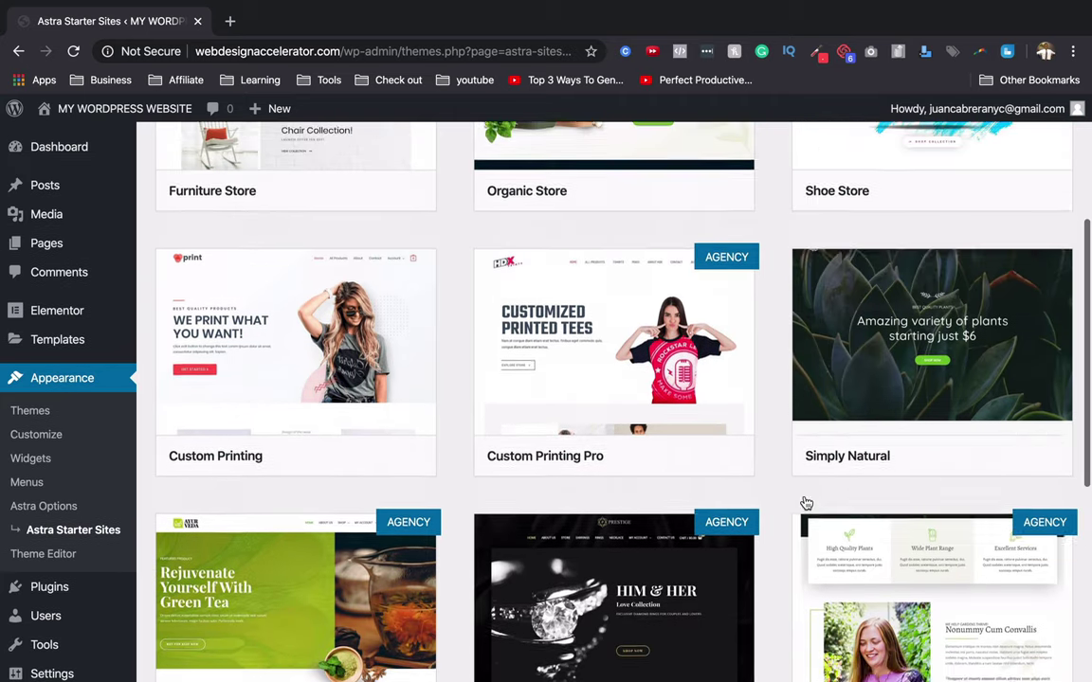
pyautogui.scroll(1, 805, 504)
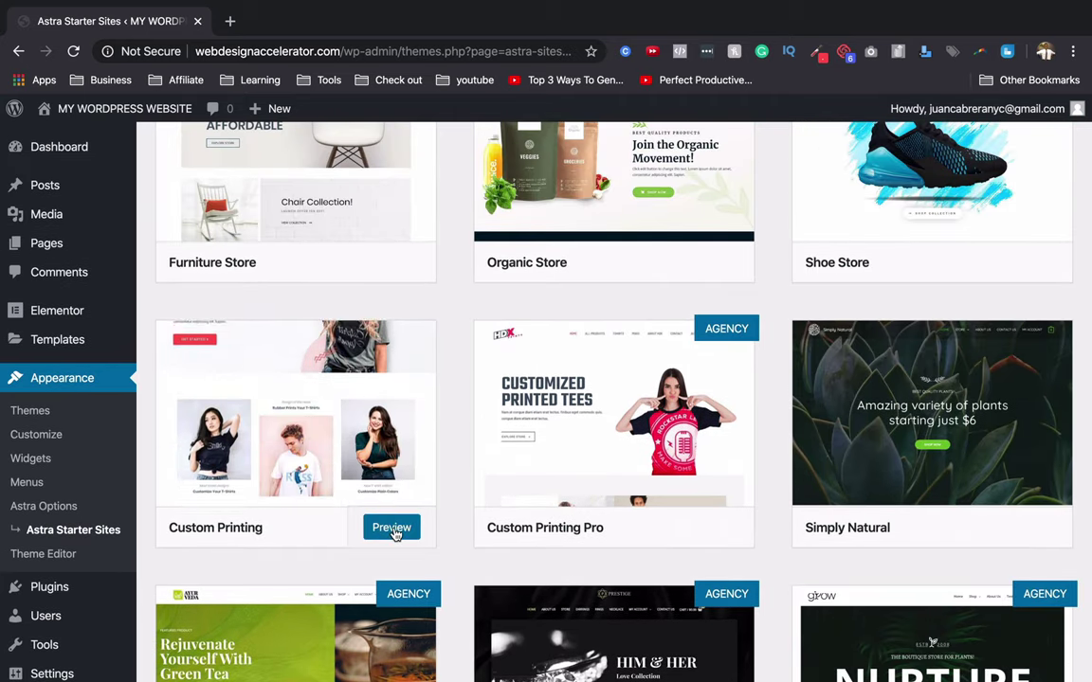
pyautogui.click(391, 528)
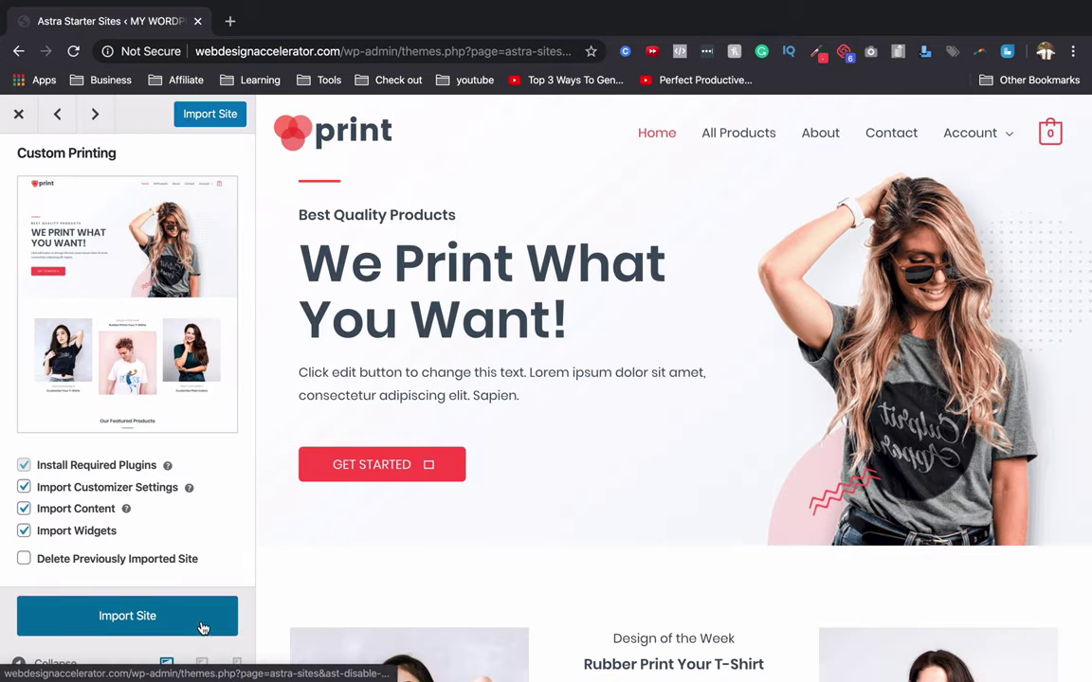
# Import the Custom Printing starter site and open View Site in a new tab
pyautogui.click(174, 625)
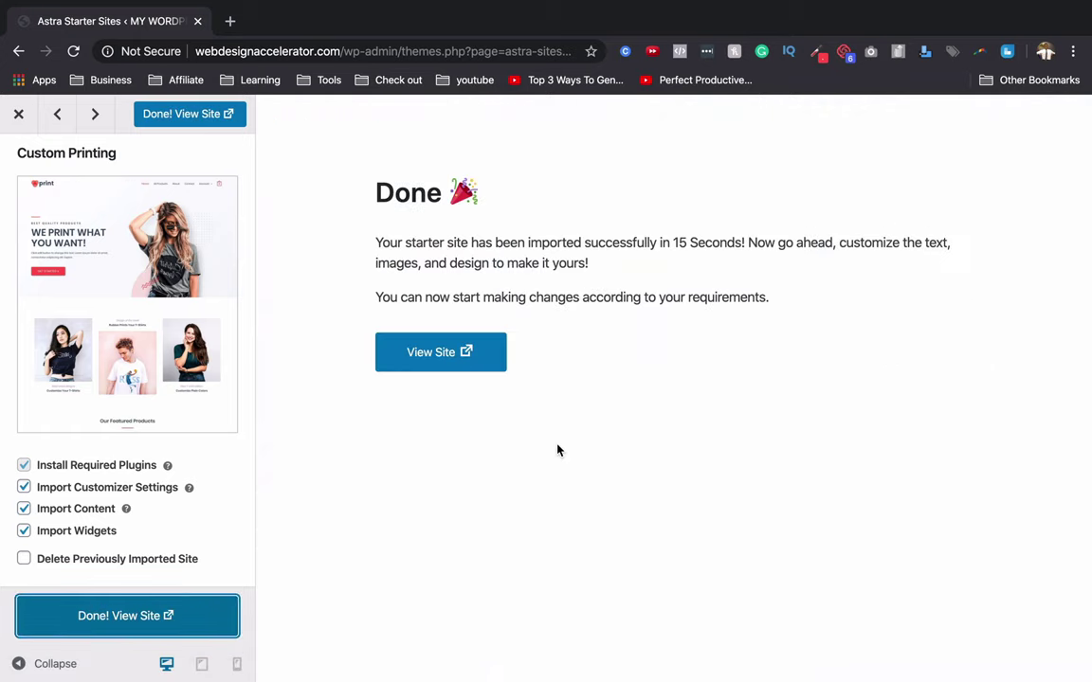
pyautogui.rightClick(447, 360)
pyautogui.click(461, 363)
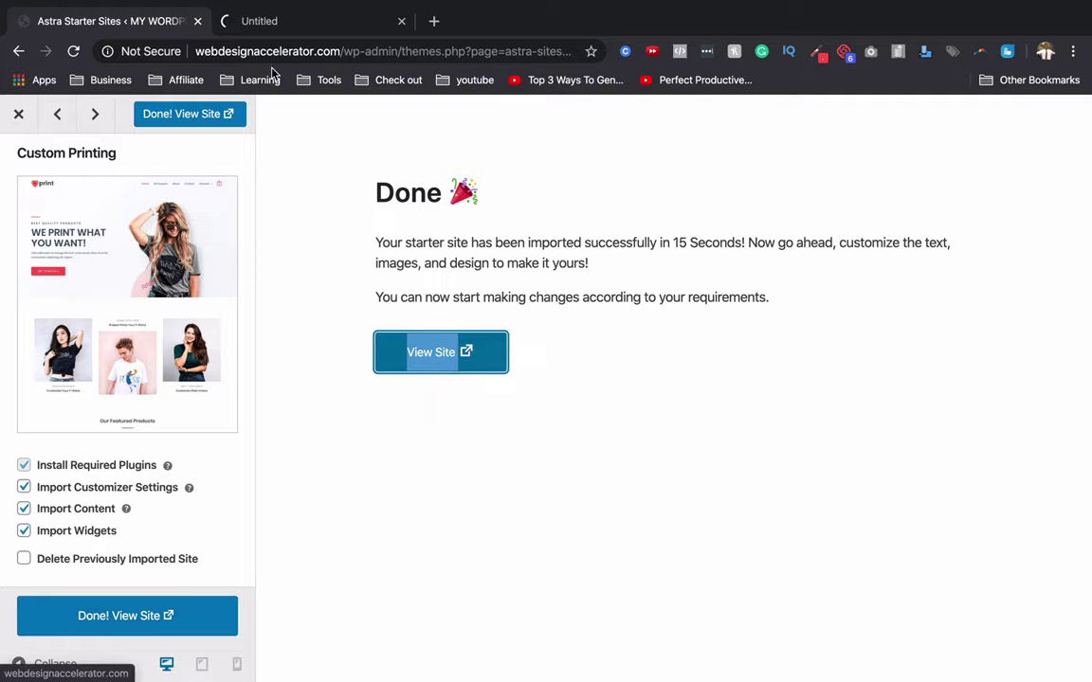
pyautogui.click(272, 23)
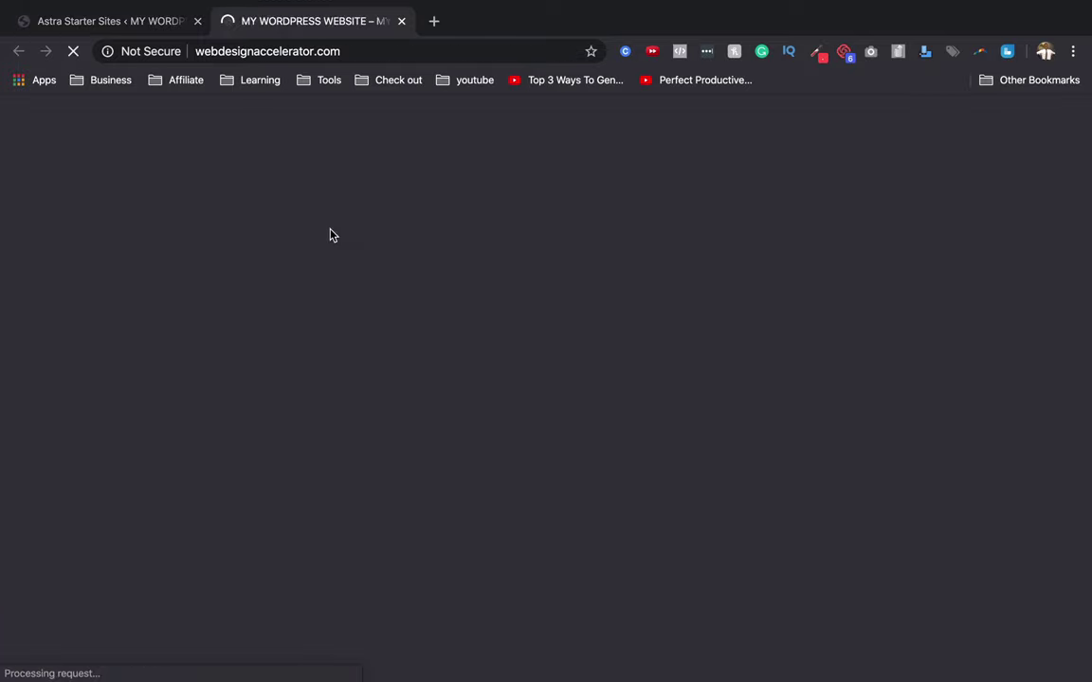
pyautogui.scroll(-2, 339, 333)
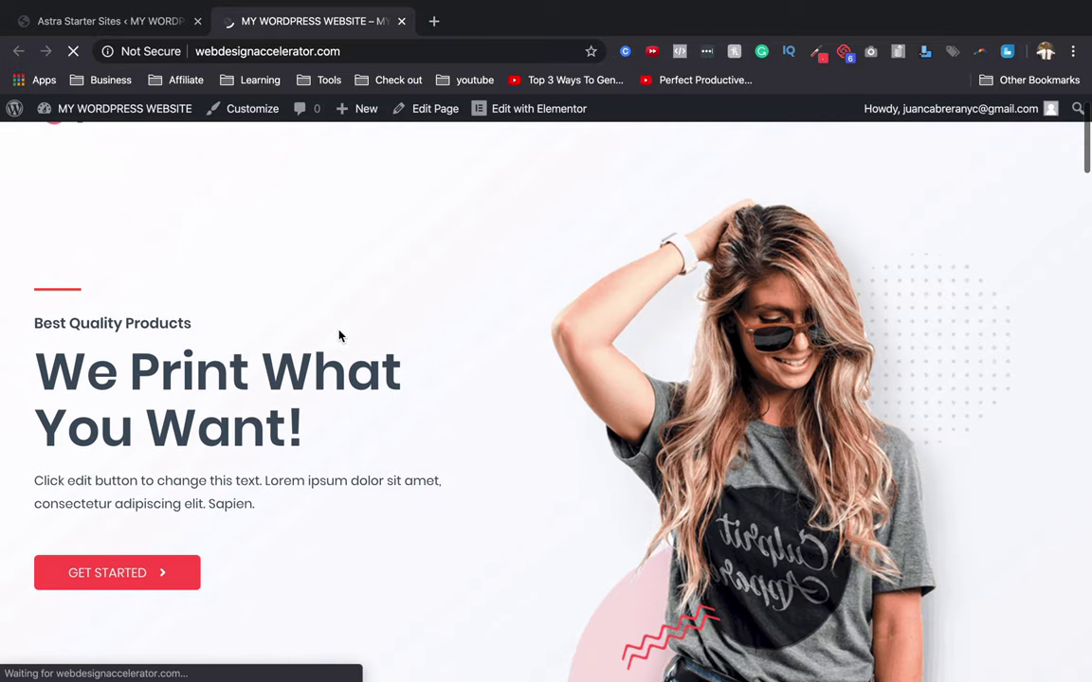
pyautogui.scroll(-3, 338, 329)
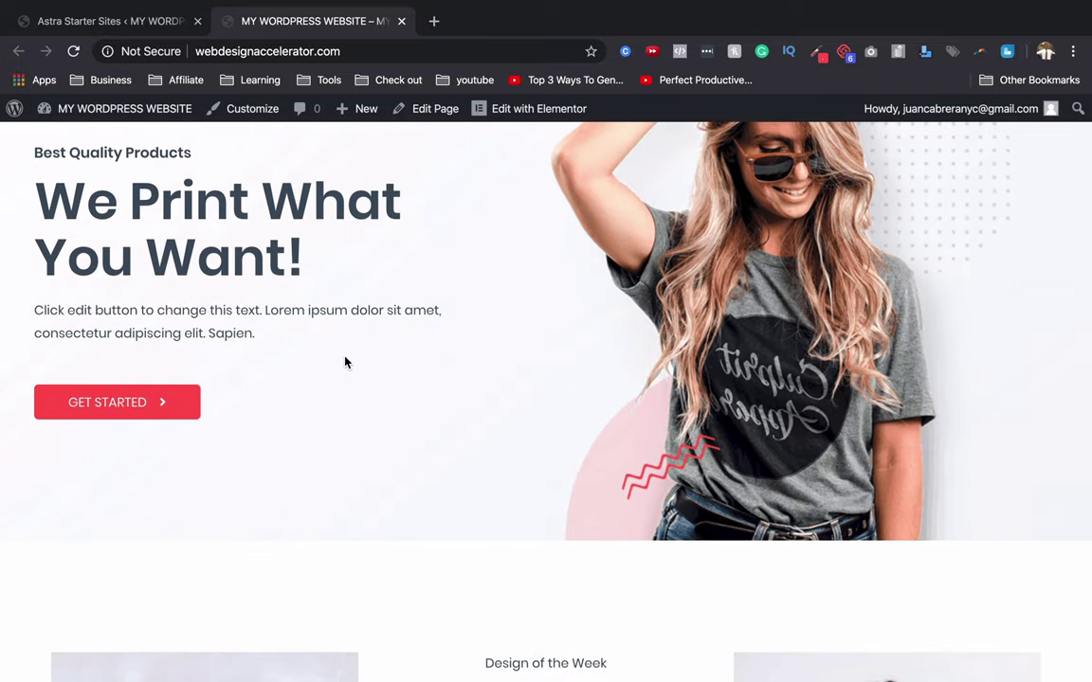
pyautogui.scroll(-8, 346, 362)
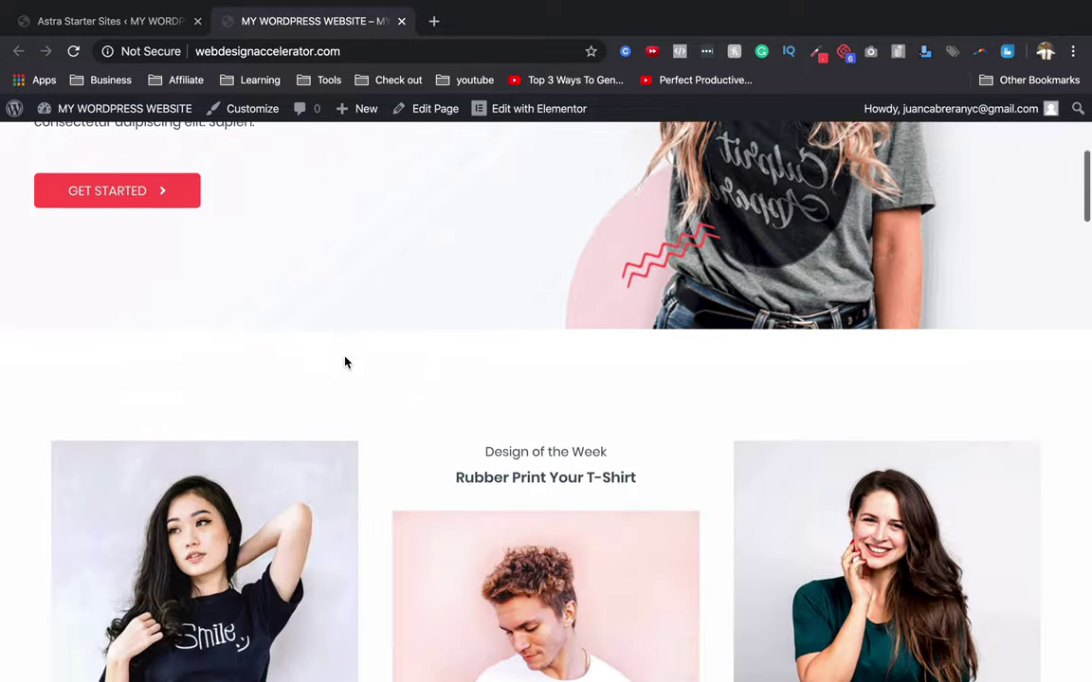
pyautogui.scroll(-3, 346, 362)
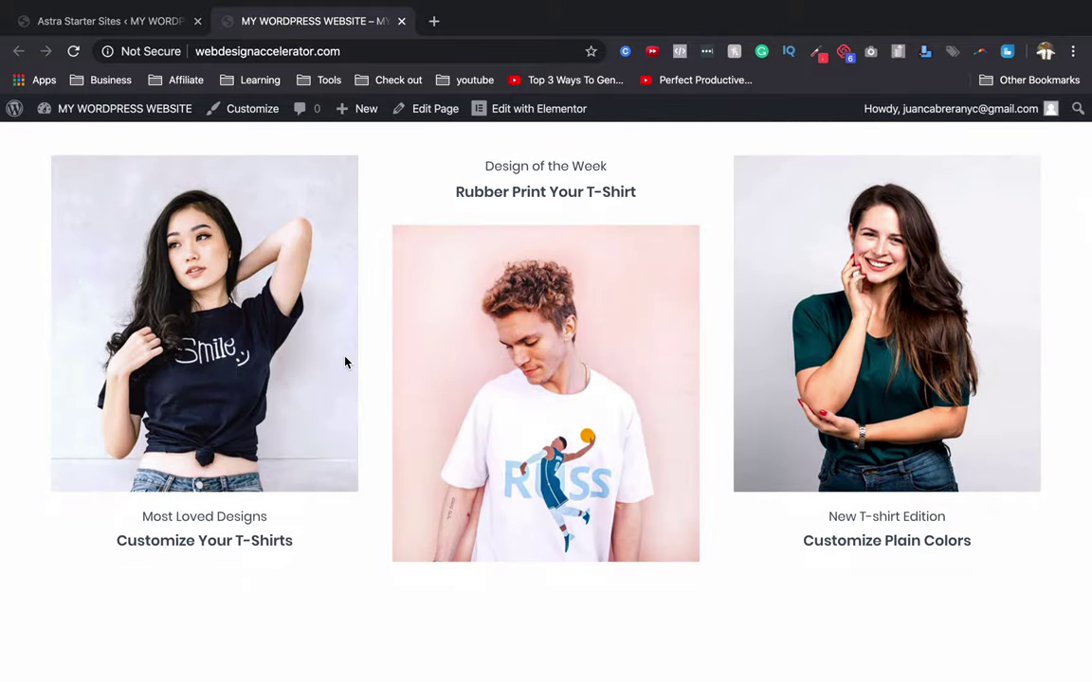
pyautogui.scroll(-15, 346, 362)
pyautogui.scroll(-15, 345, 362)
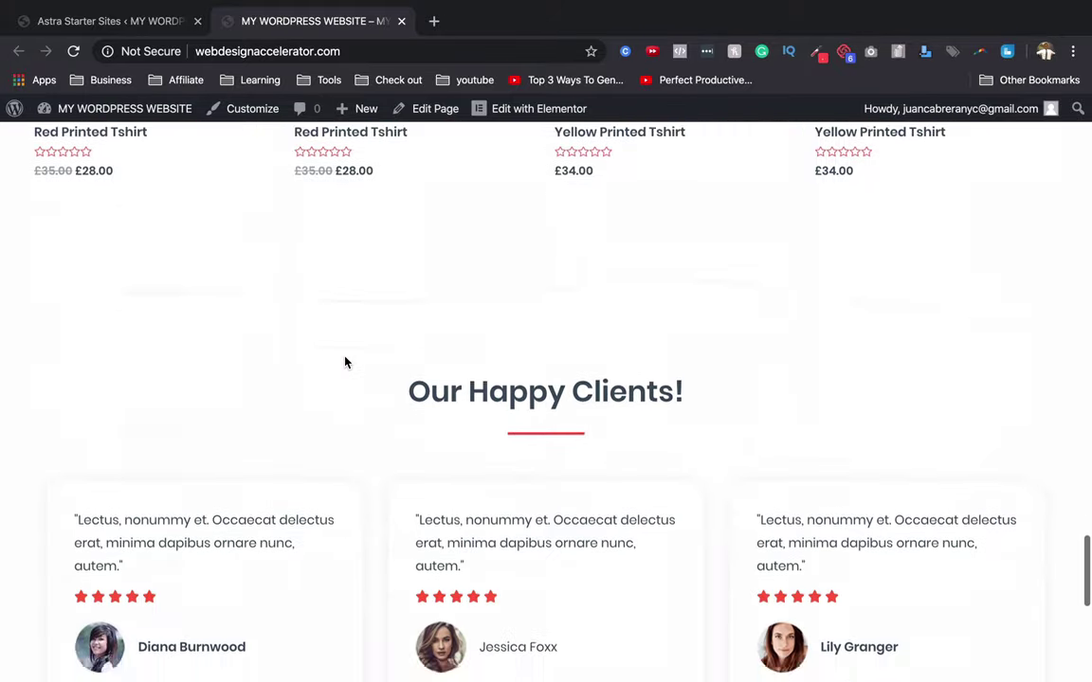
pyautogui.scroll(18, 345, 362)
pyautogui.scroll(20, 345, 362)
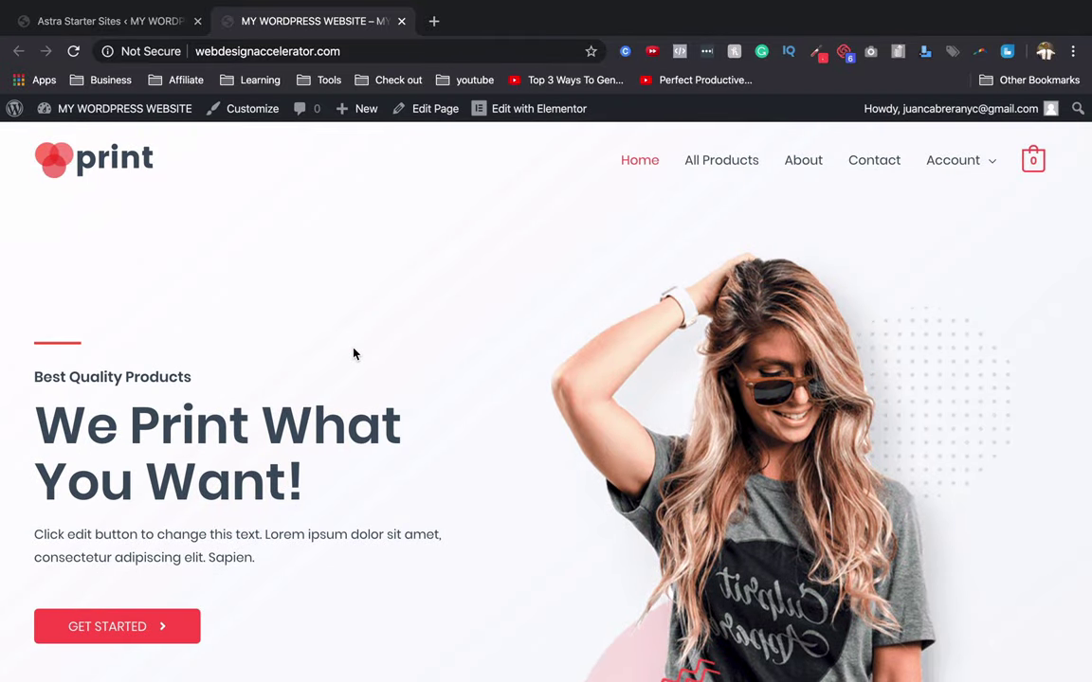
pyautogui.scroll(-8, 779, 243)
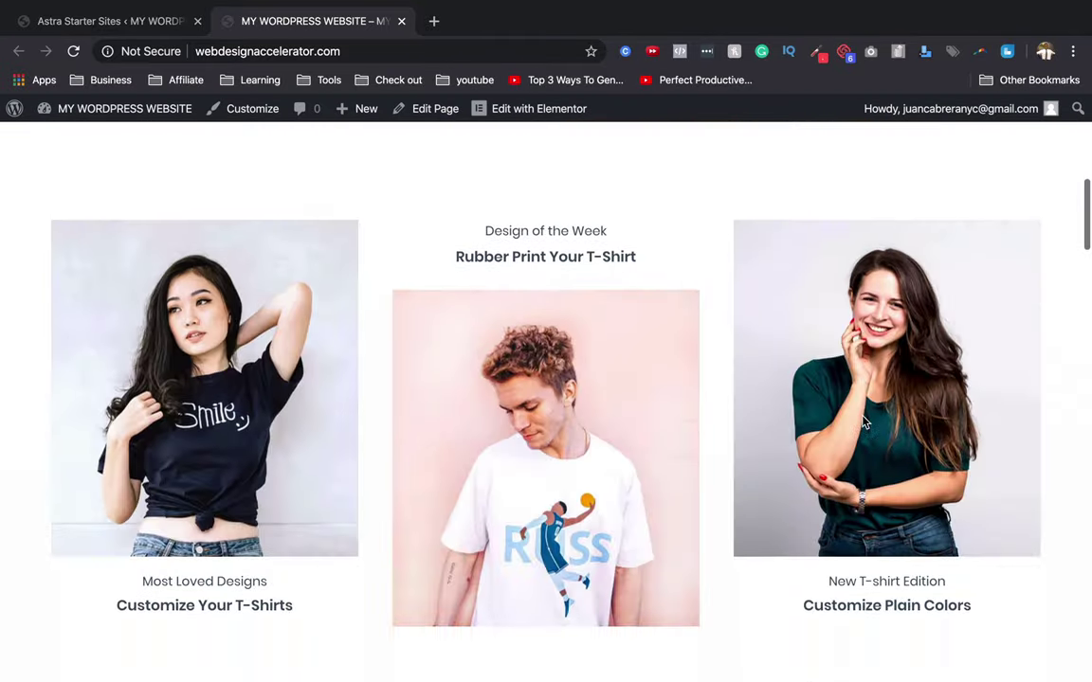
pyautogui.scroll(-1, 862, 422)
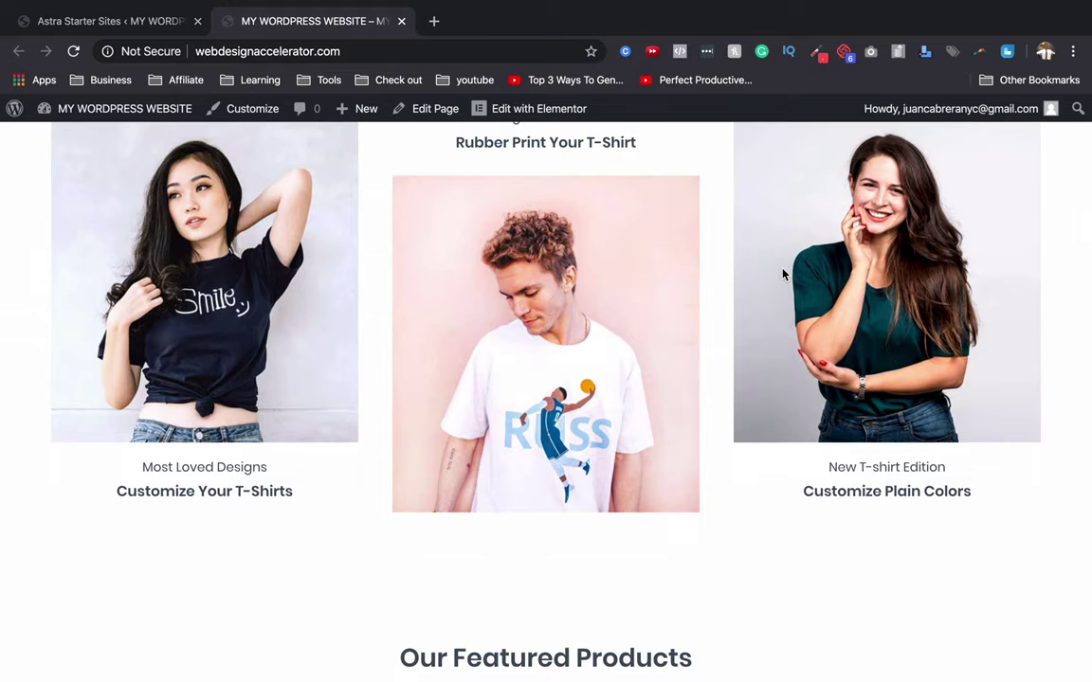
pyautogui.scroll(-5, 752, 370)
pyautogui.scroll(-4, 752, 368)
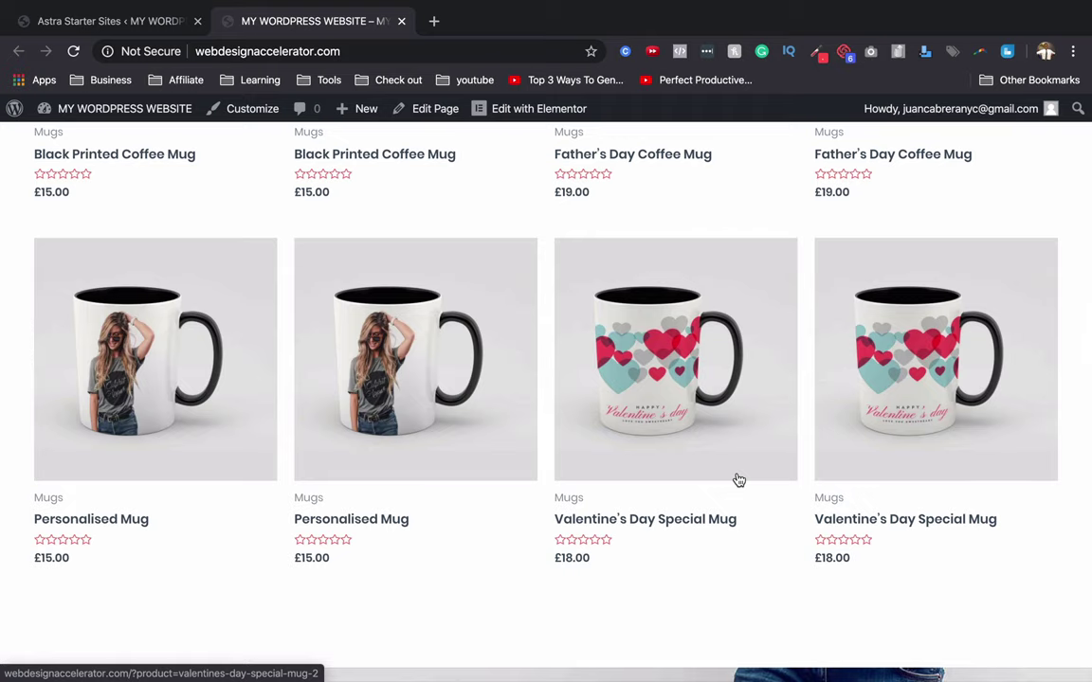
# Close the Astra import completion panel and go to Settings > General
pyautogui.click(140, 29)
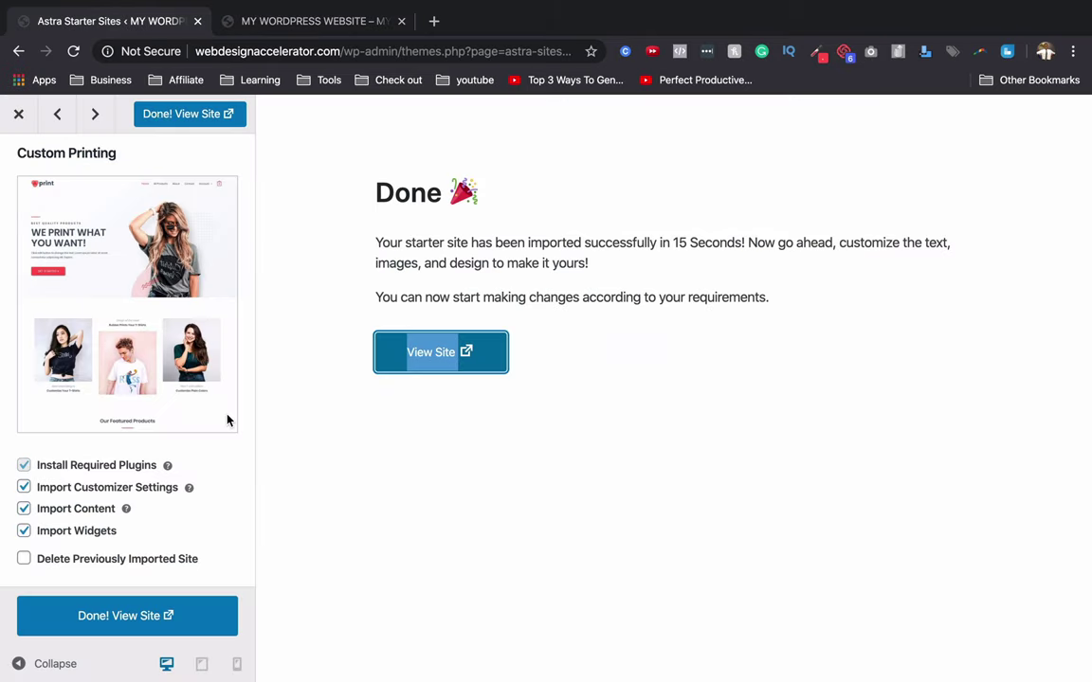
pyautogui.click(18, 114)
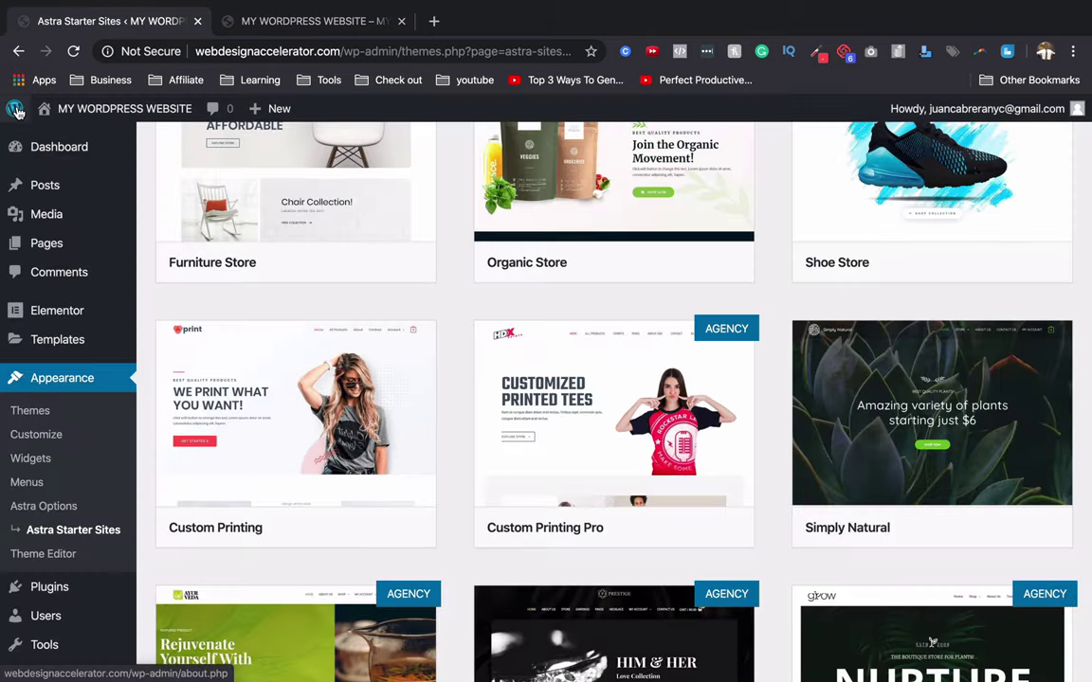
pyautogui.scroll(-3, 57, 434)
pyautogui.scroll(-1, 54, 588)
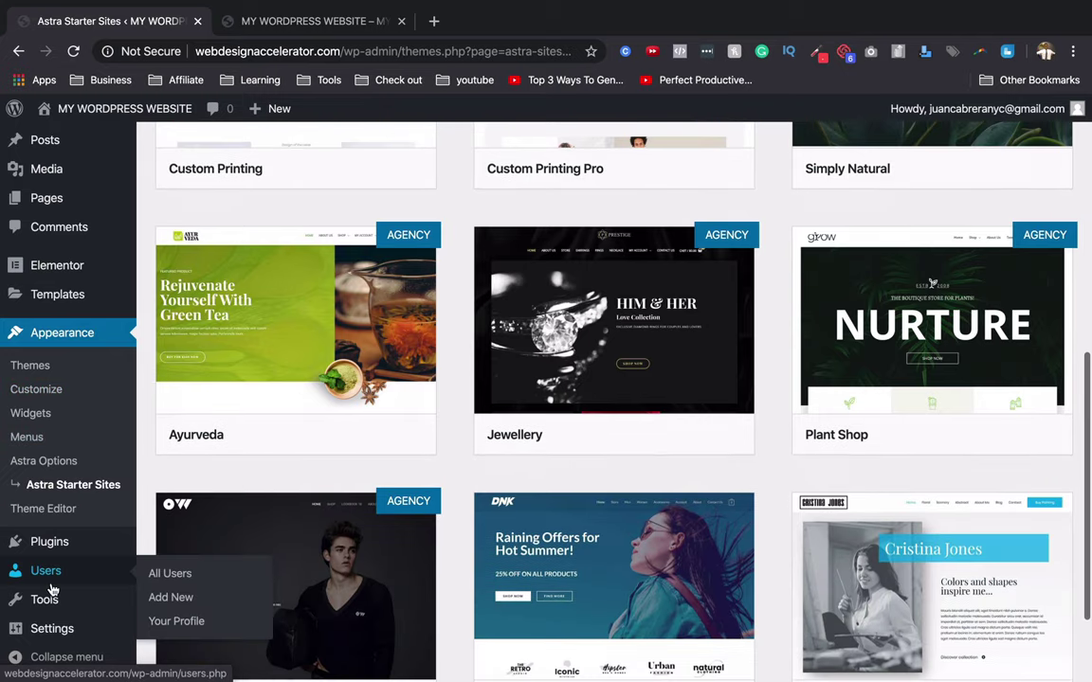
pyautogui.click(28, 628)
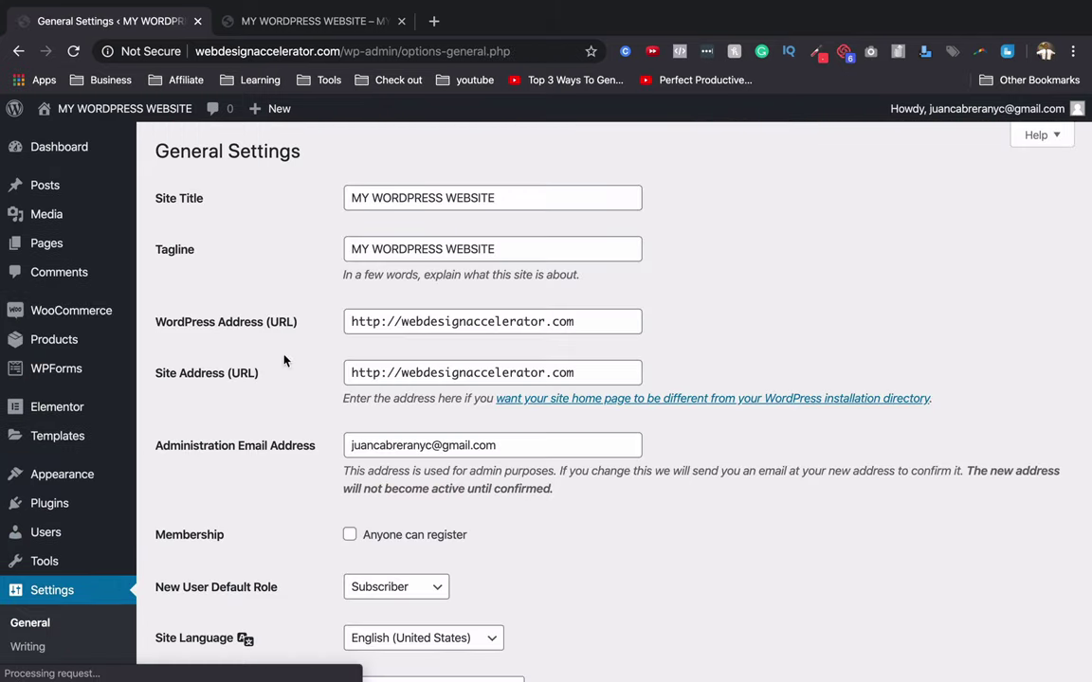
# Change the site title to 'Baby Co.' and tagline to 'The best baby company in New York'
pyautogui.tripleClick(483, 197)
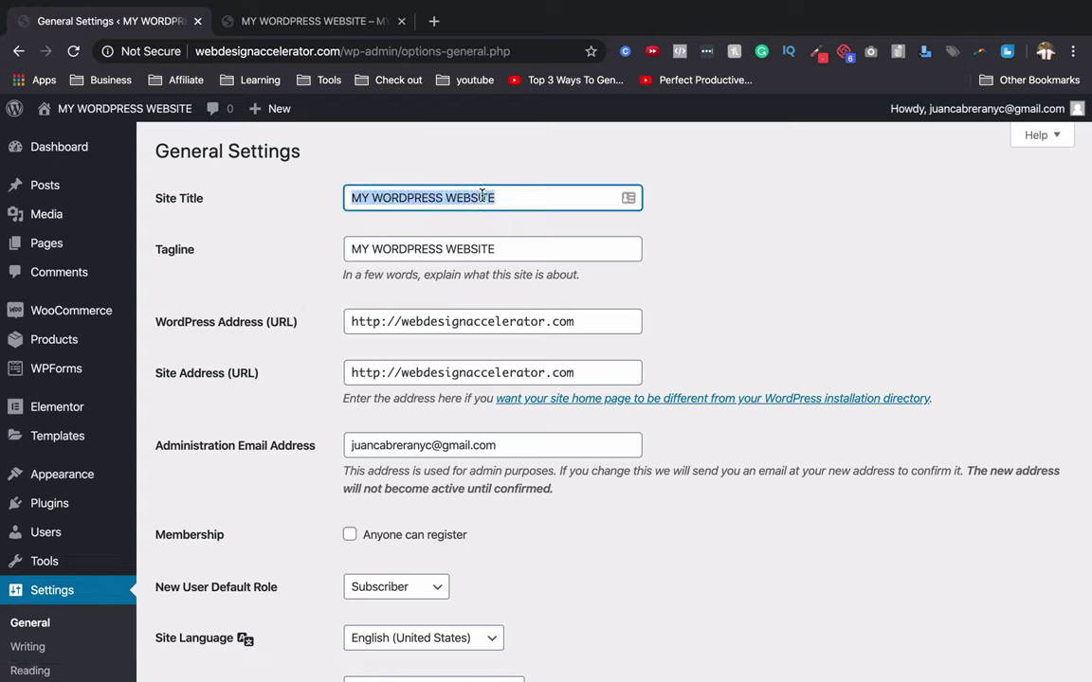
pyautogui.press('BackSpace')
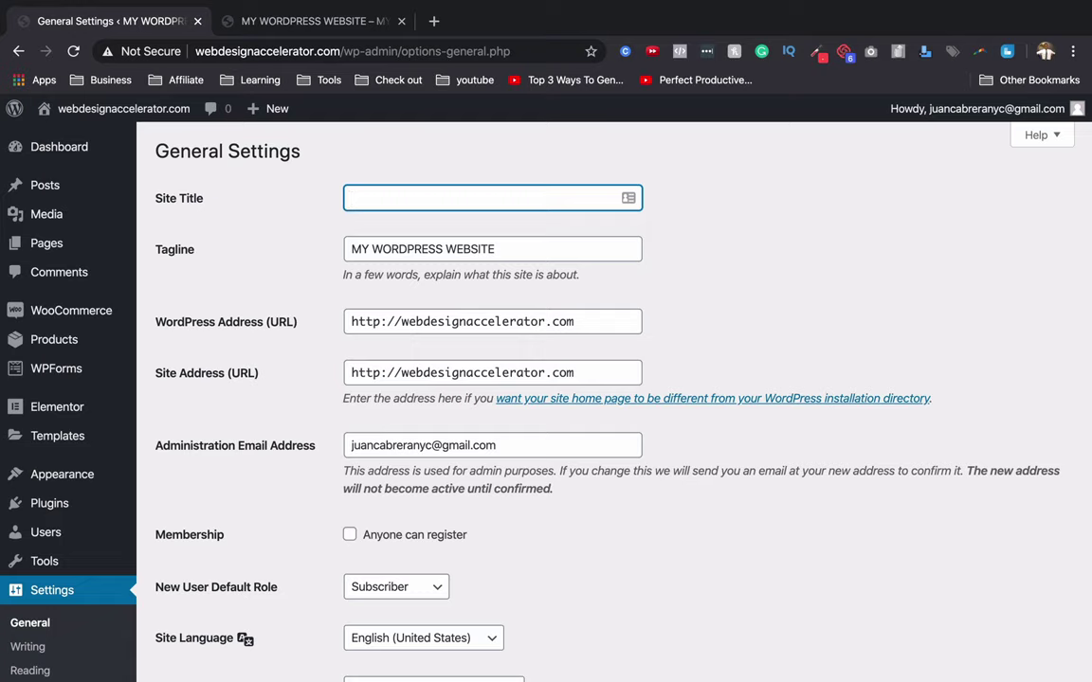
pyautogui.write('Baby')
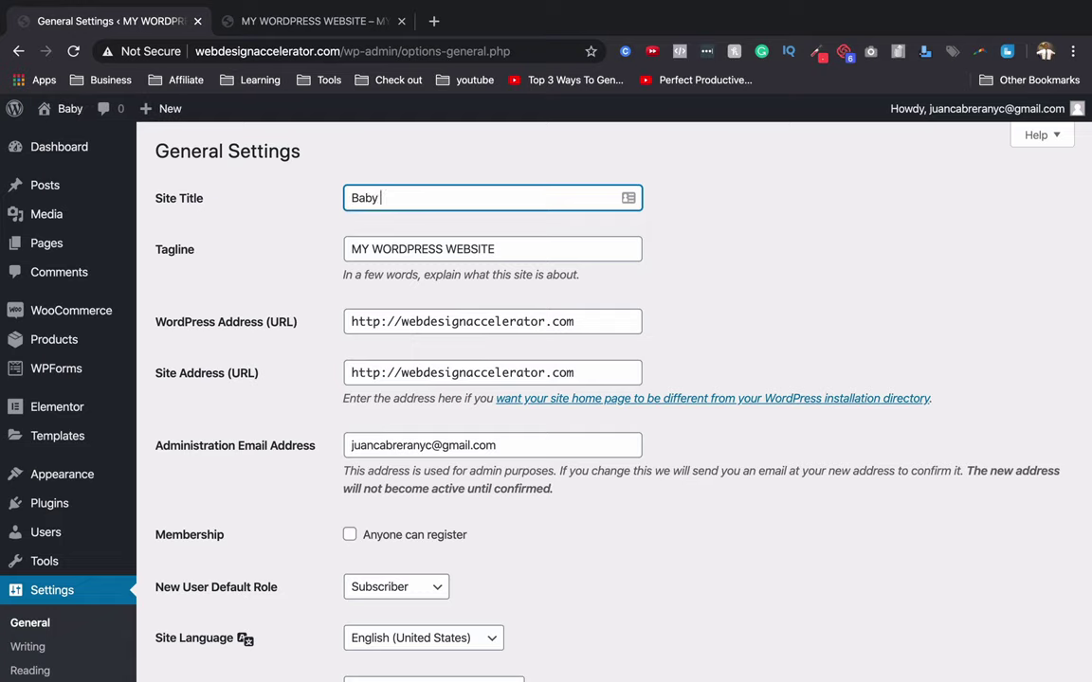
pyautogui.write(' Co.')
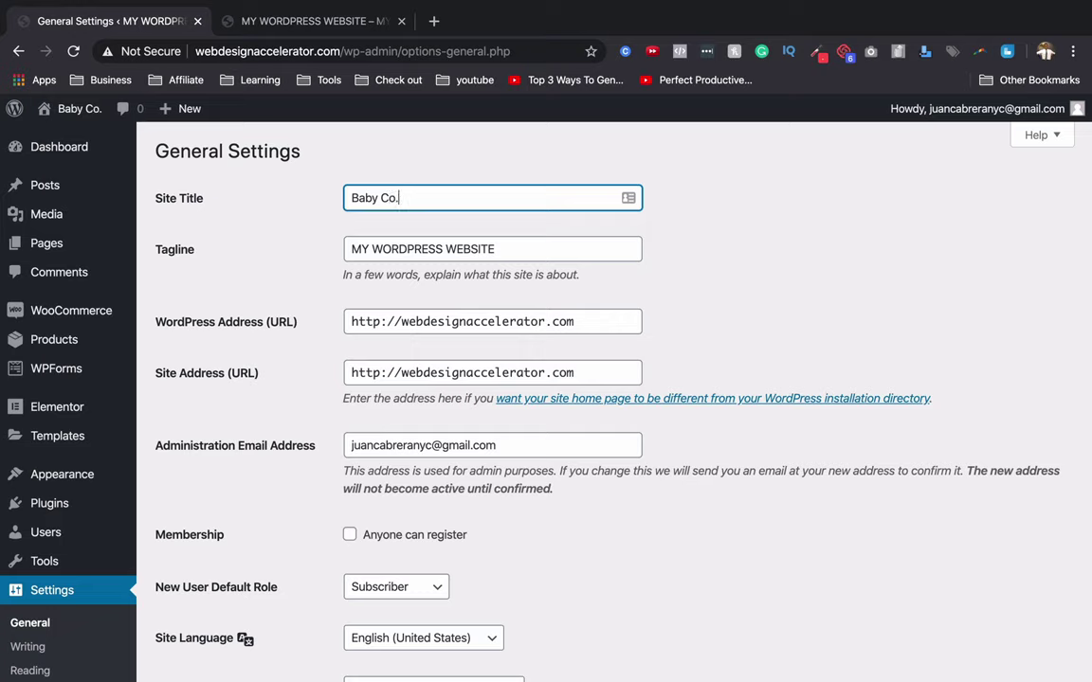
pyautogui.press('Tab')
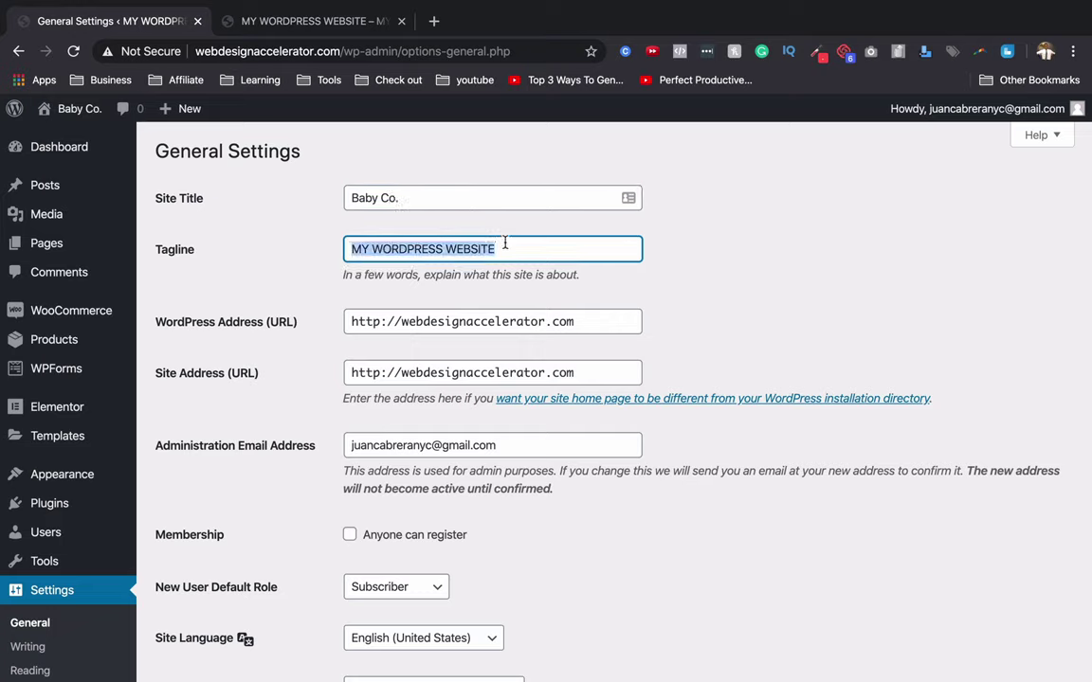
pyautogui.press('BackSpace')
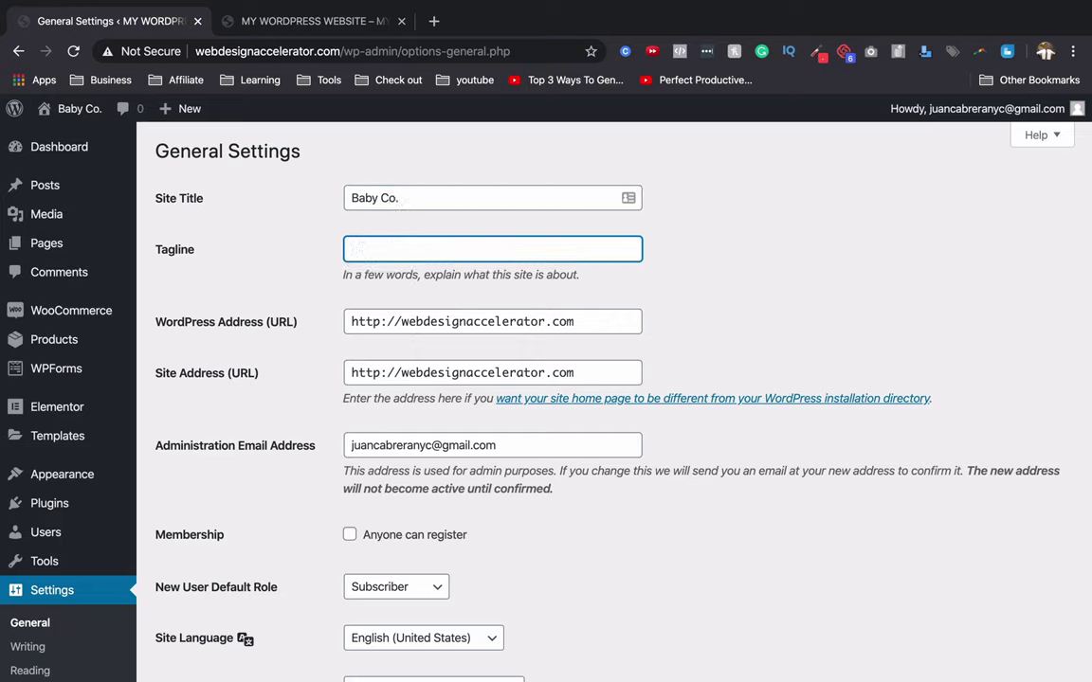
pyautogui.write('Th')
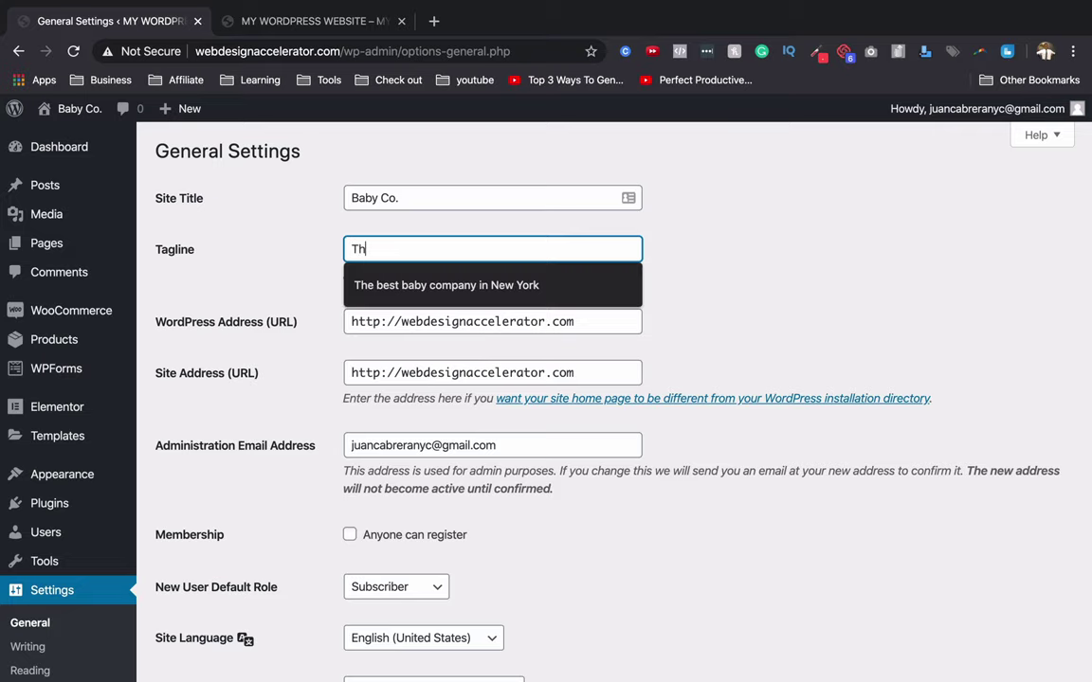
pyautogui.click(550, 285)
# Save the general settings and open Permalinks settings
pyautogui.scroll(-4, 492, 460)
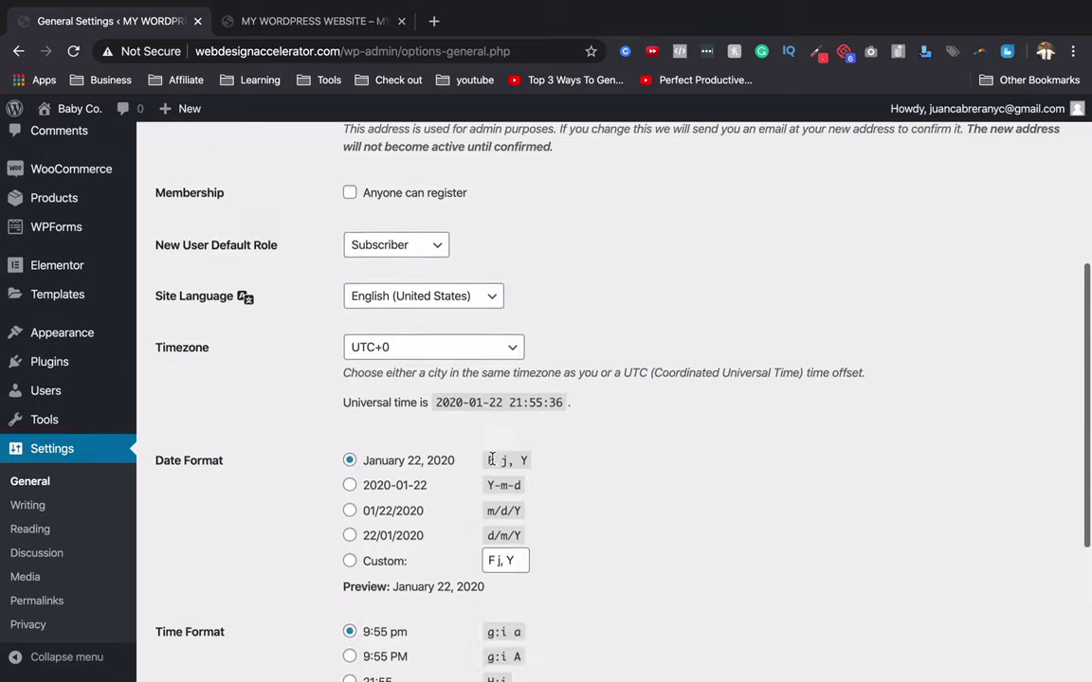
pyautogui.scroll(-3, 492, 460)
pyautogui.click(186, 592)
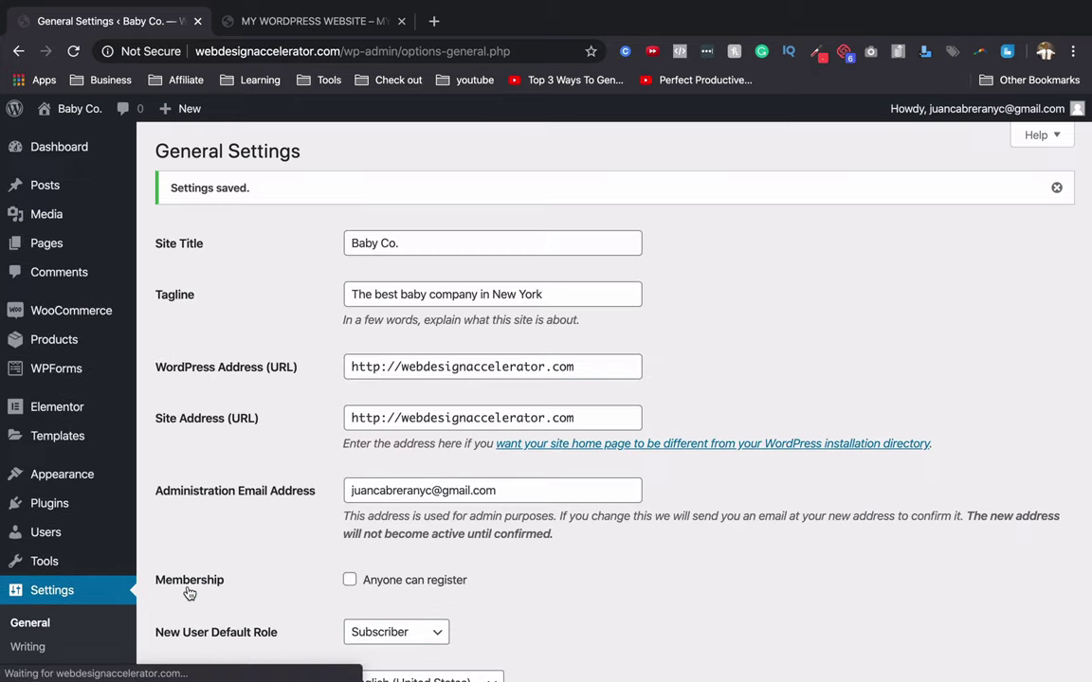
pyautogui.scroll(-4, 153, 636)
pyautogui.click(63, 603)
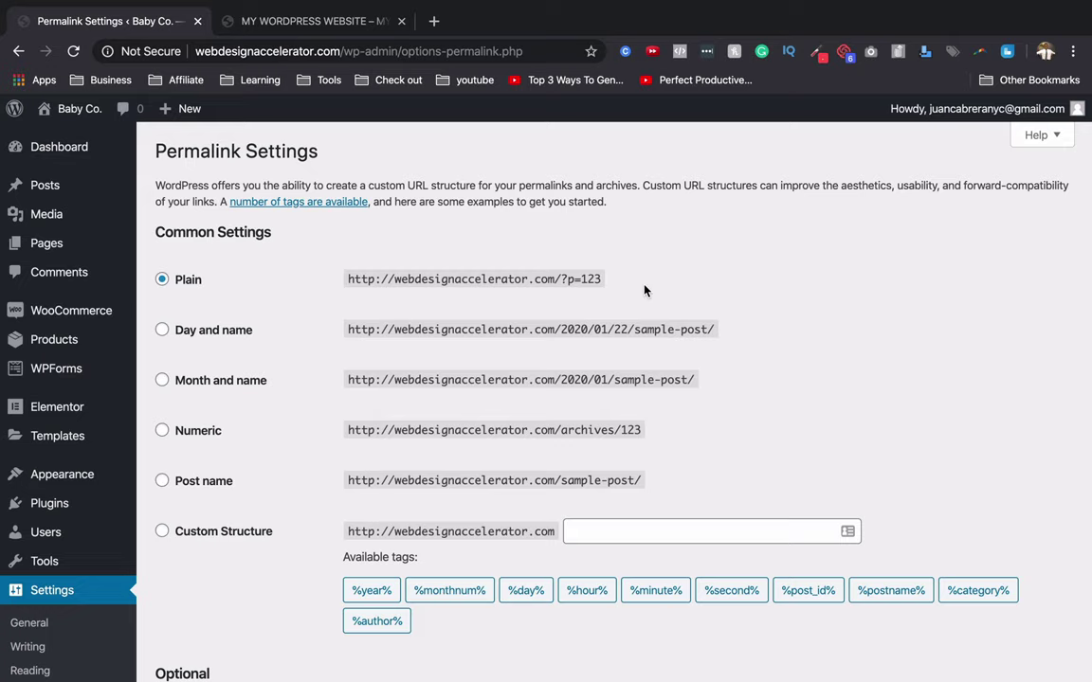
# Change the permalink structure from Plain to Post name and save the change
pyautogui.click(162, 482)
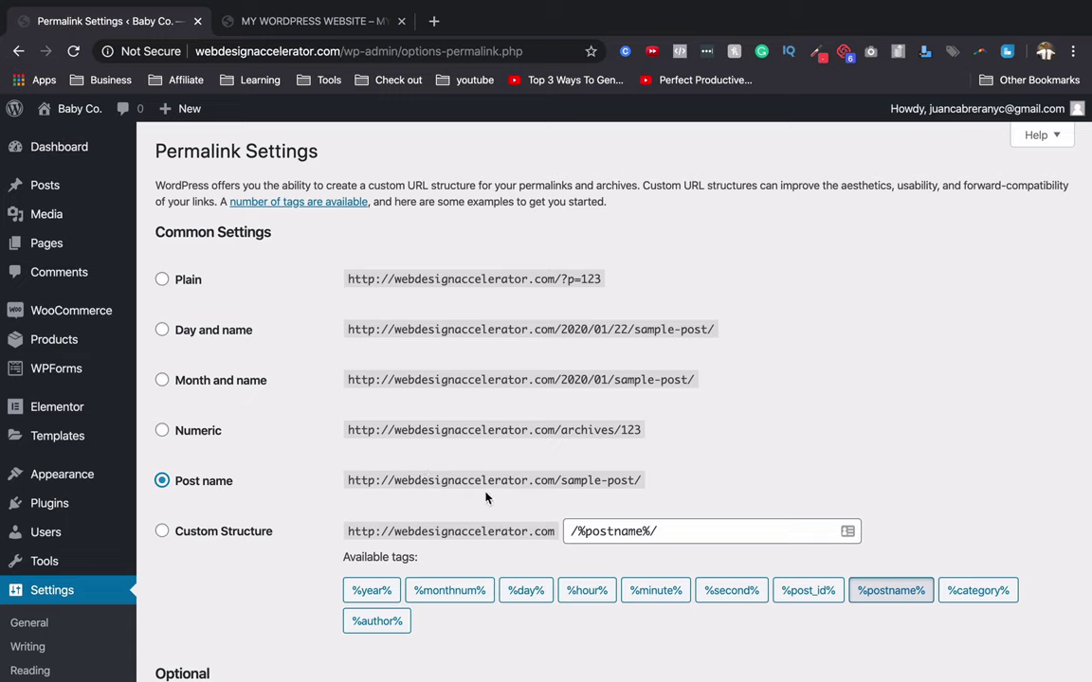
pyautogui.scroll(-2, 487, 497)
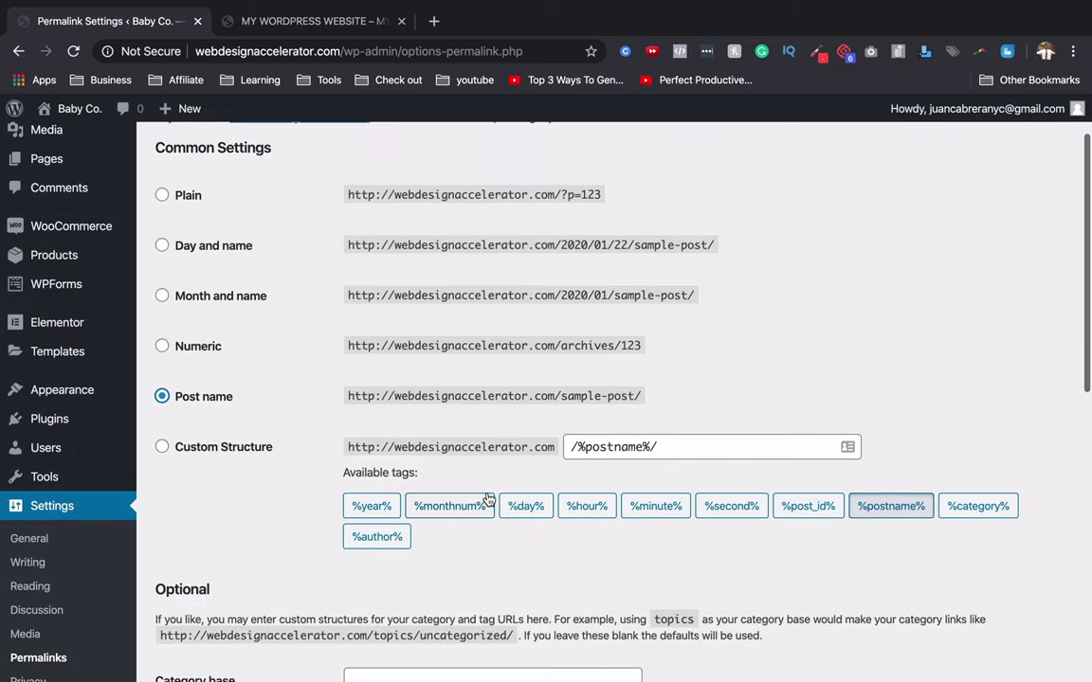
pyautogui.scroll(-3, 487, 431)
pyautogui.scroll(-5, 484, 509)
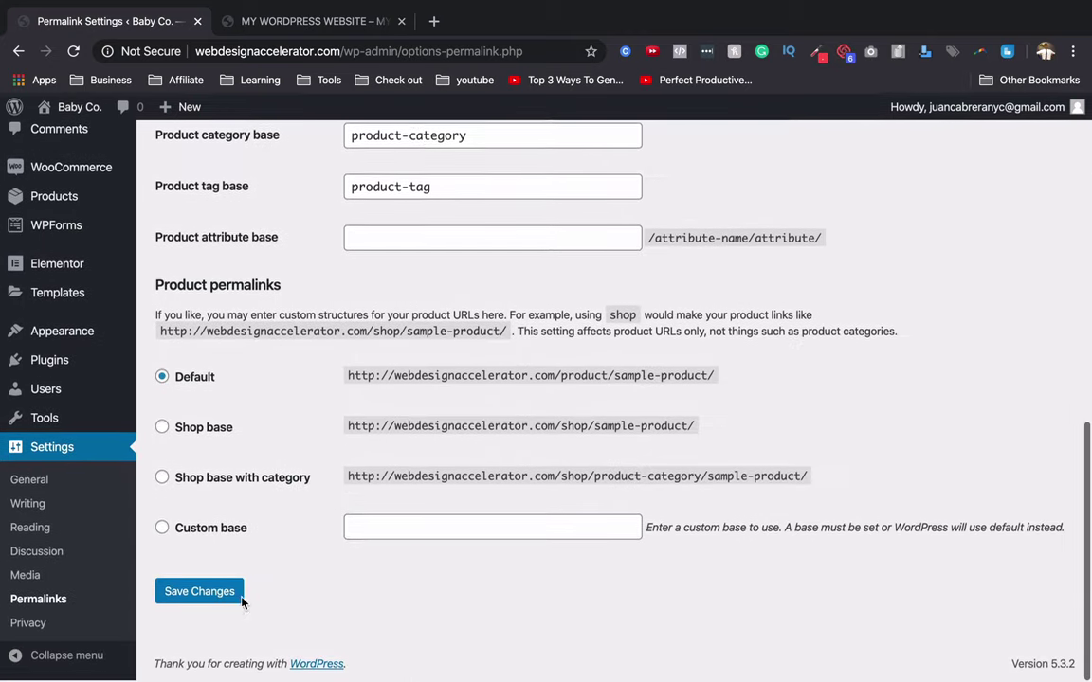
pyautogui.click(226, 595)
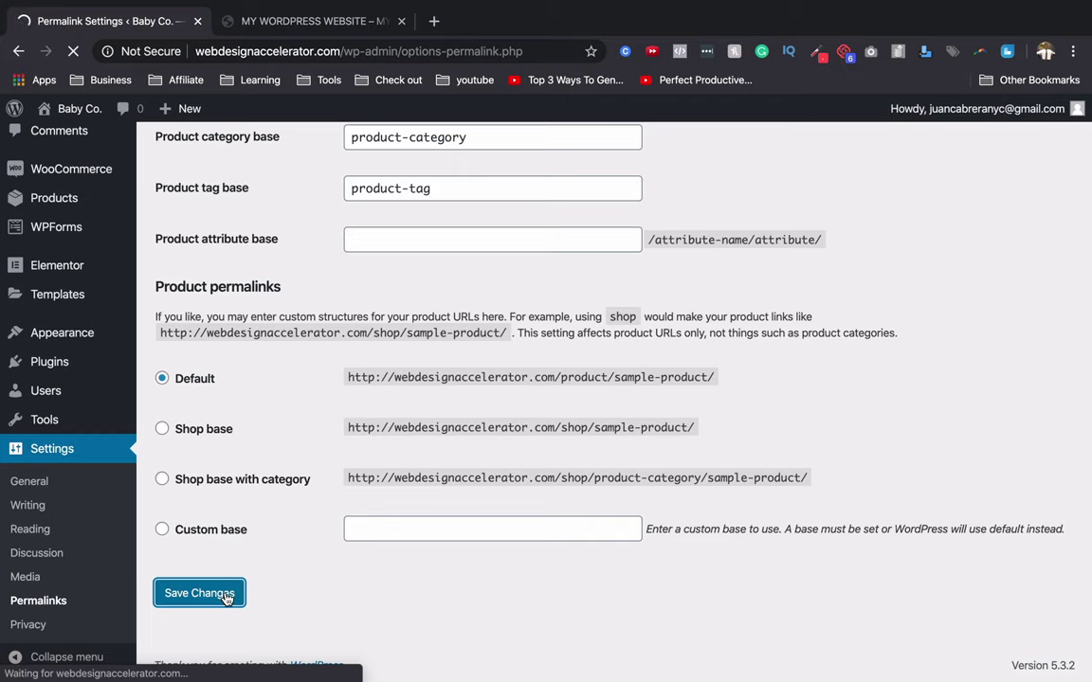
pyautogui.moveTo(88, 578)
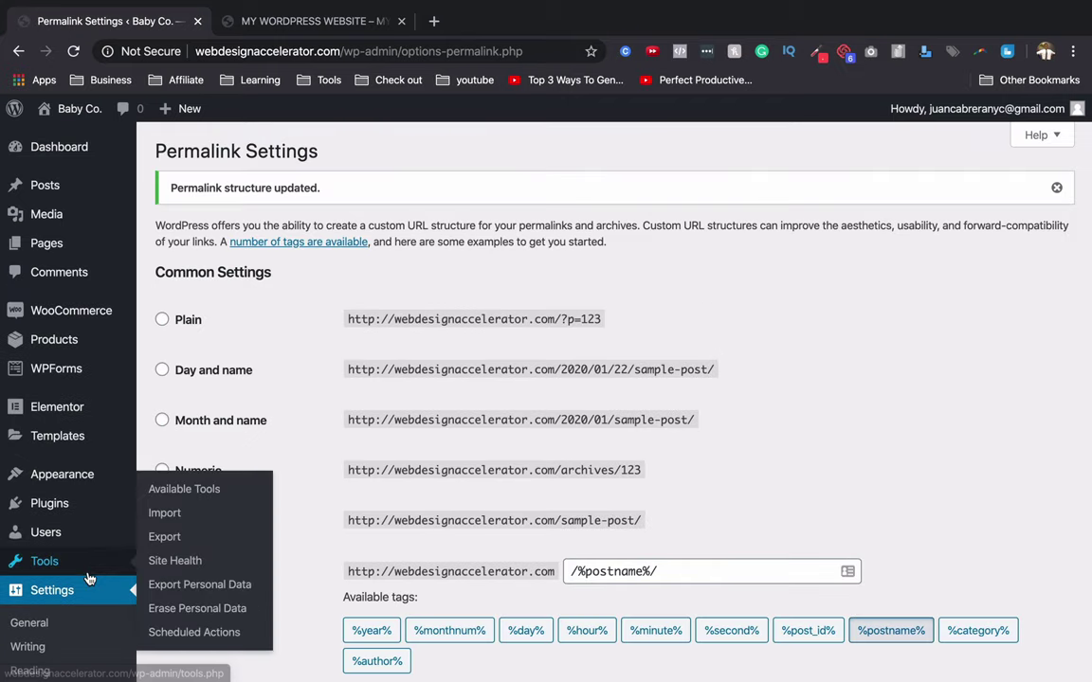
pyautogui.scroll(-1, 57, 576)
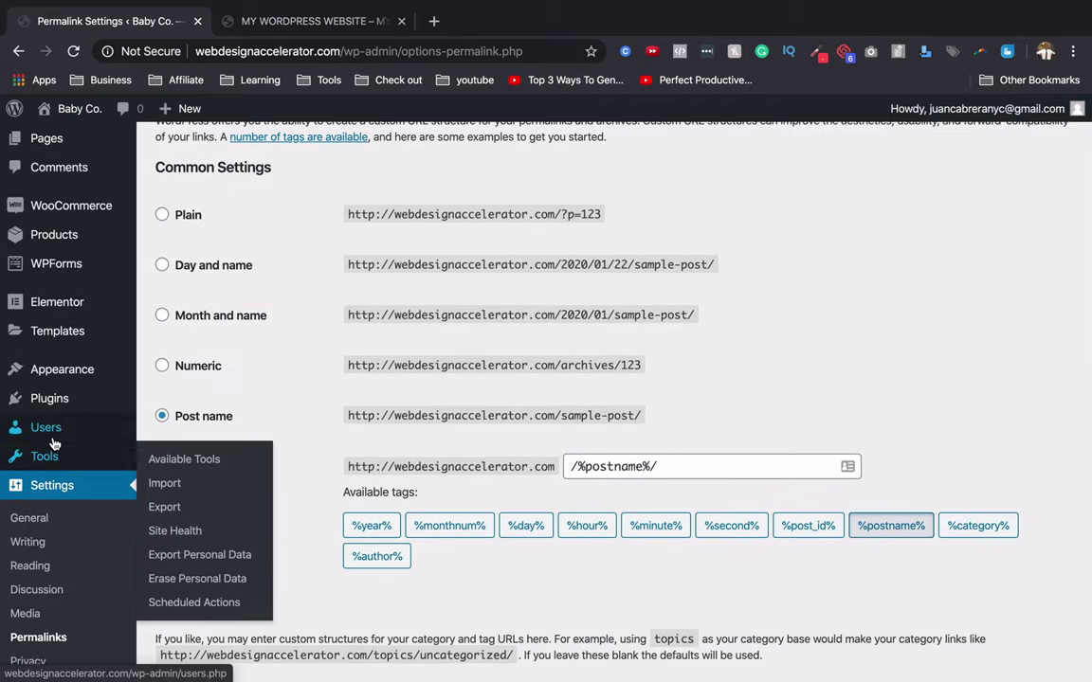
pyautogui.moveTo(63, 442)
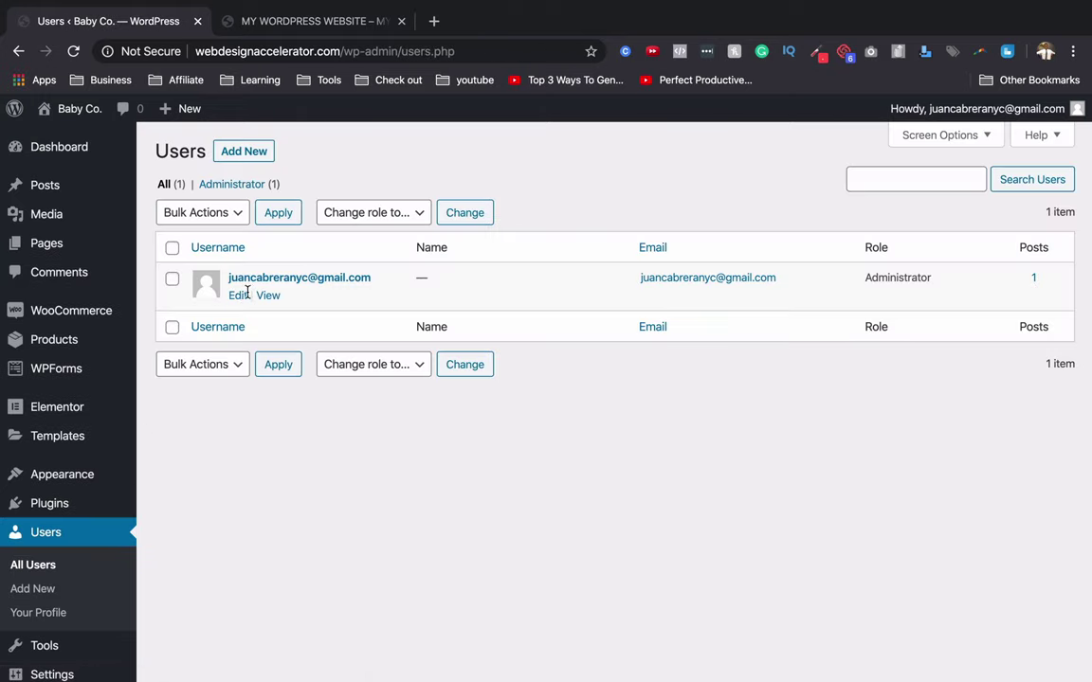
# In the administrator's profile, preview several admin colour schemes and settle on Blue
pyautogui.click(238, 295)
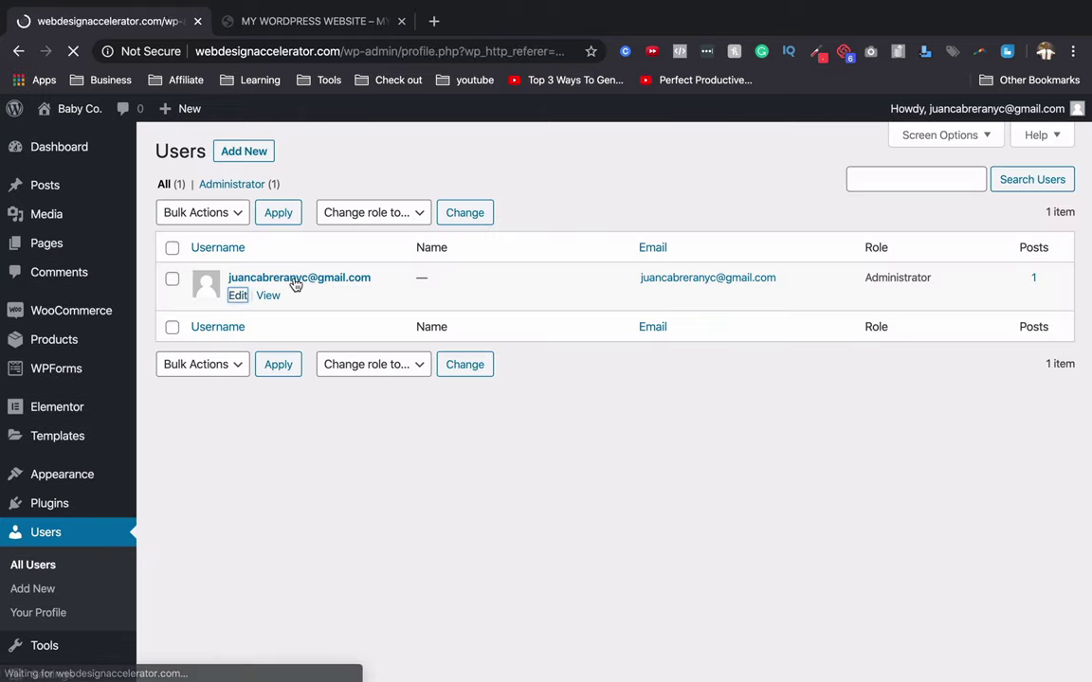
pyautogui.scroll(-3, 378, 371)
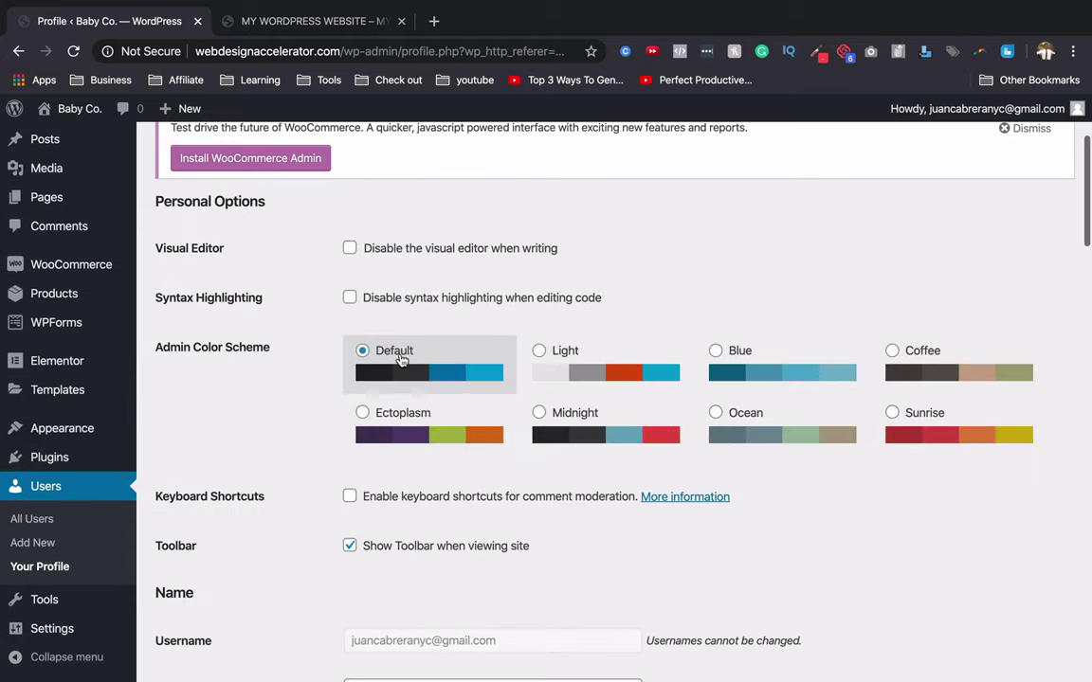
pyautogui.click(616, 441)
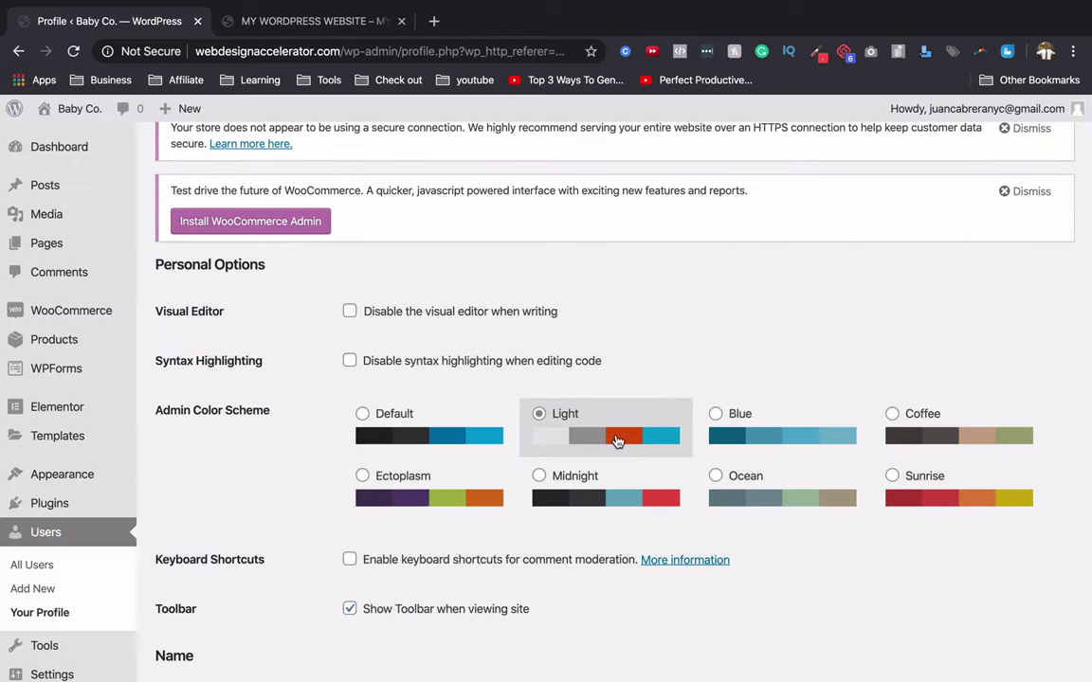
pyautogui.click(715, 444)
pyautogui.click(915, 438)
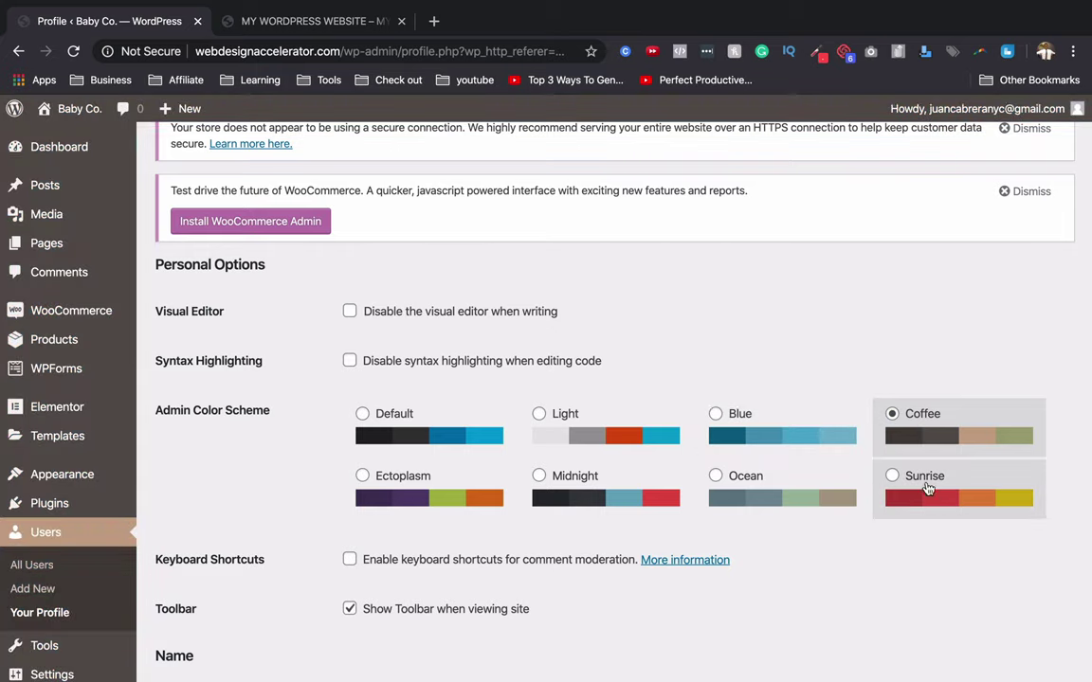
pyautogui.click(928, 488)
pyautogui.click(801, 499)
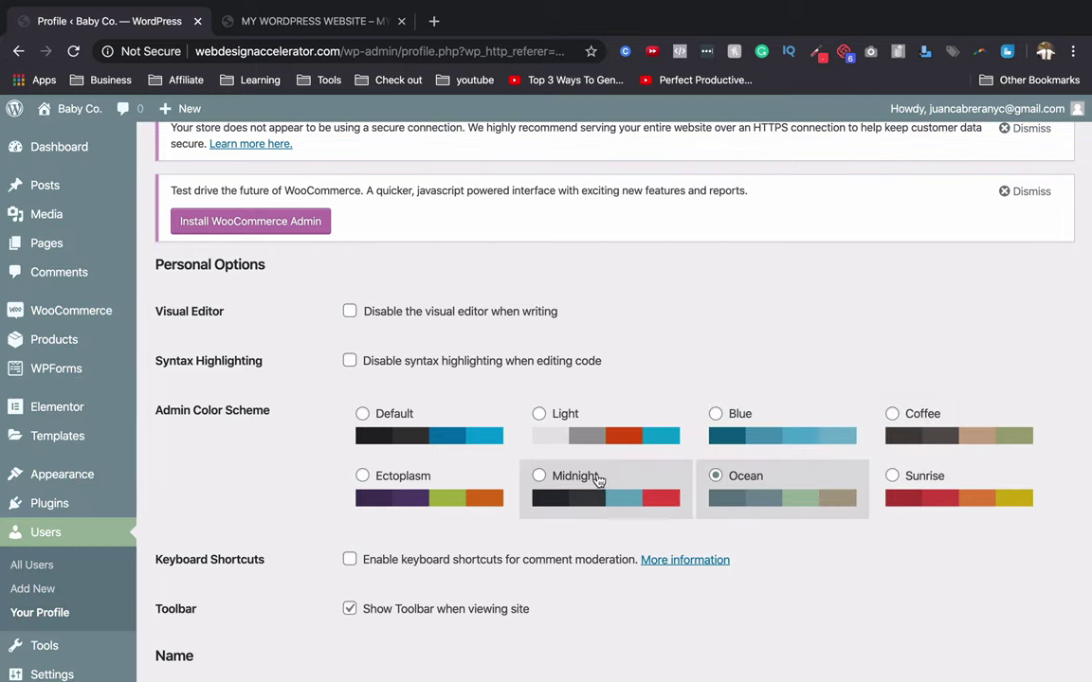
pyautogui.click(599, 480)
pyautogui.click(770, 427)
# Save the profile with Update Profile
pyautogui.scroll(-5, 447, 518)
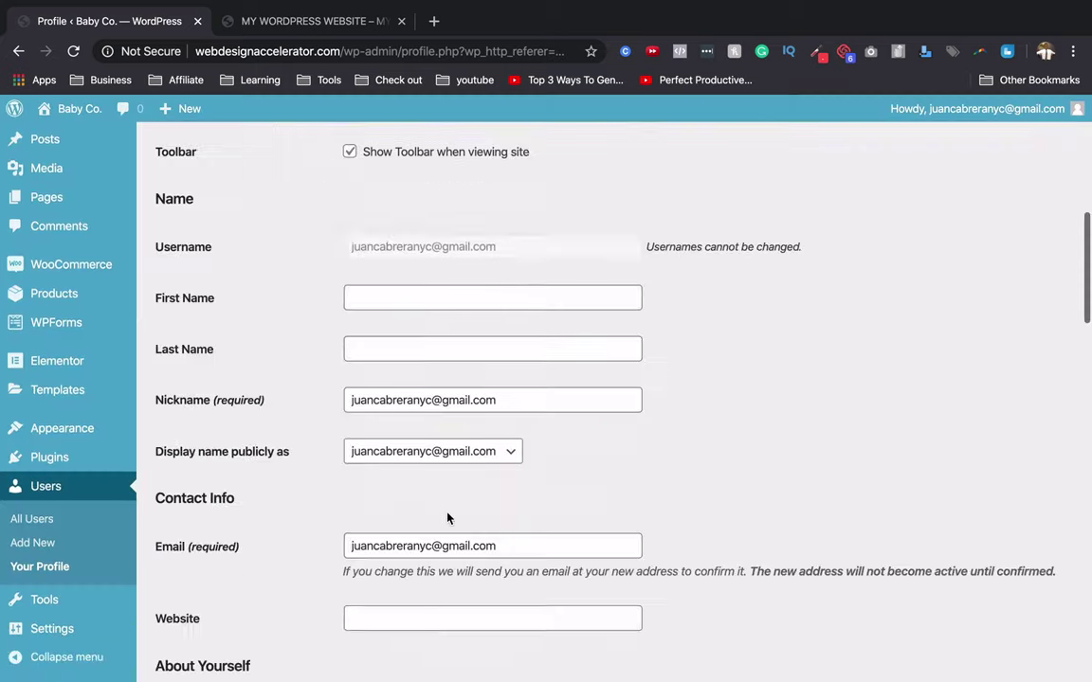
pyautogui.scroll(-5, 447, 518)
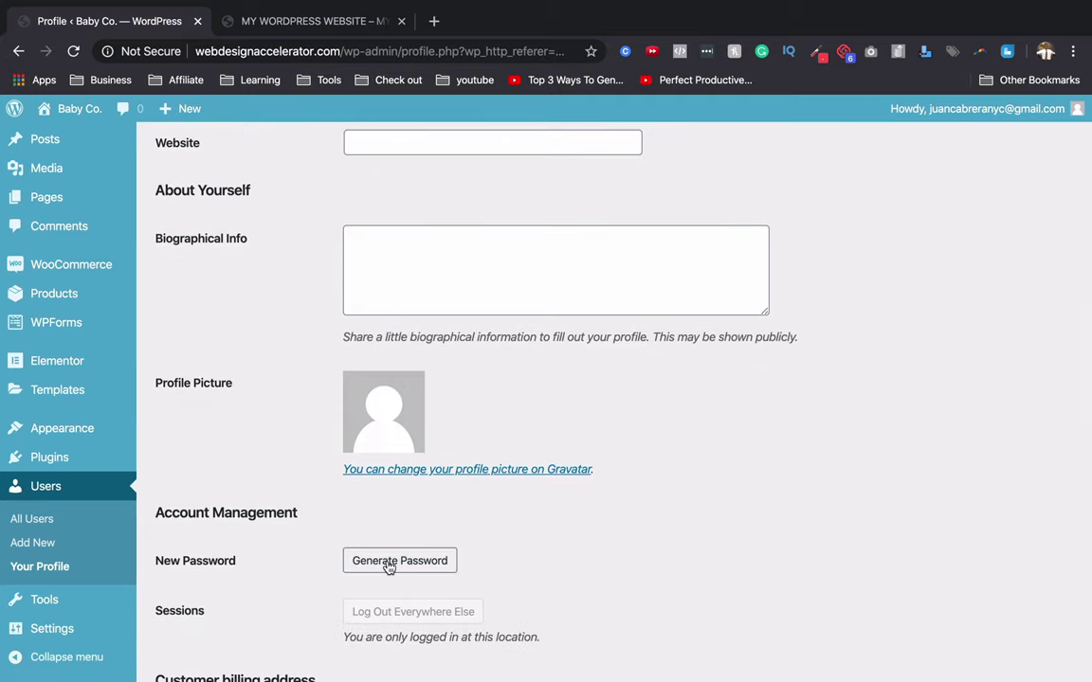
pyautogui.scroll(-6, 387, 567)
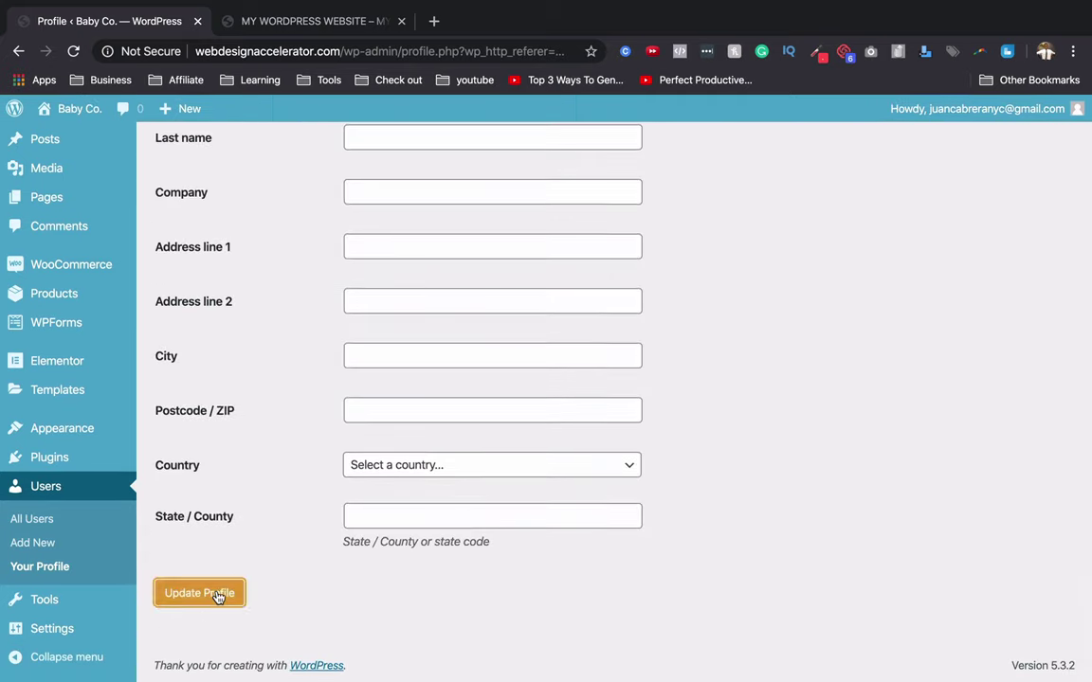
pyautogui.click(200, 594)
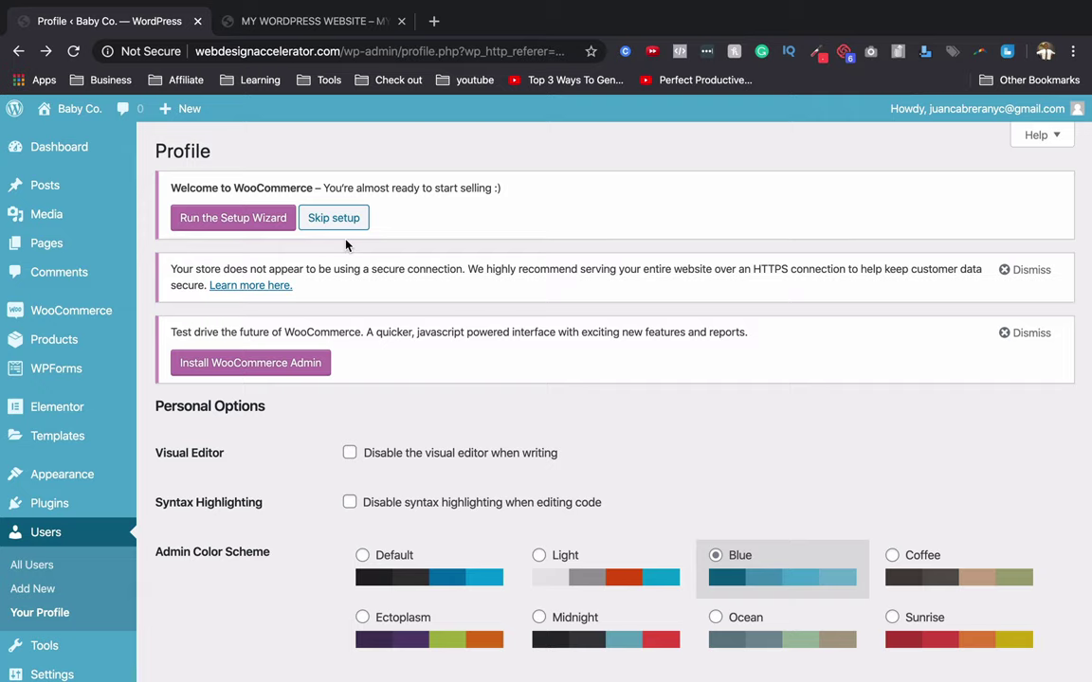
# Launch the WooCommerce setup wizard, accept the USD store details and get past the tracking prompt
pyautogui.click(227, 230)
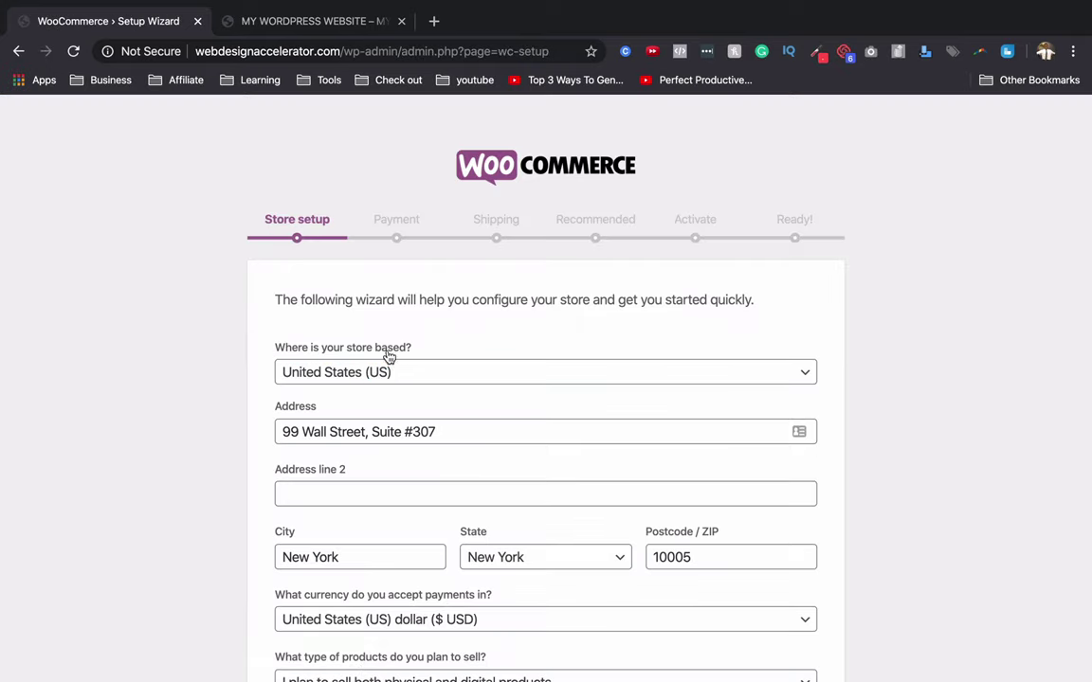
pyautogui.scroll(-2, 398, 419)
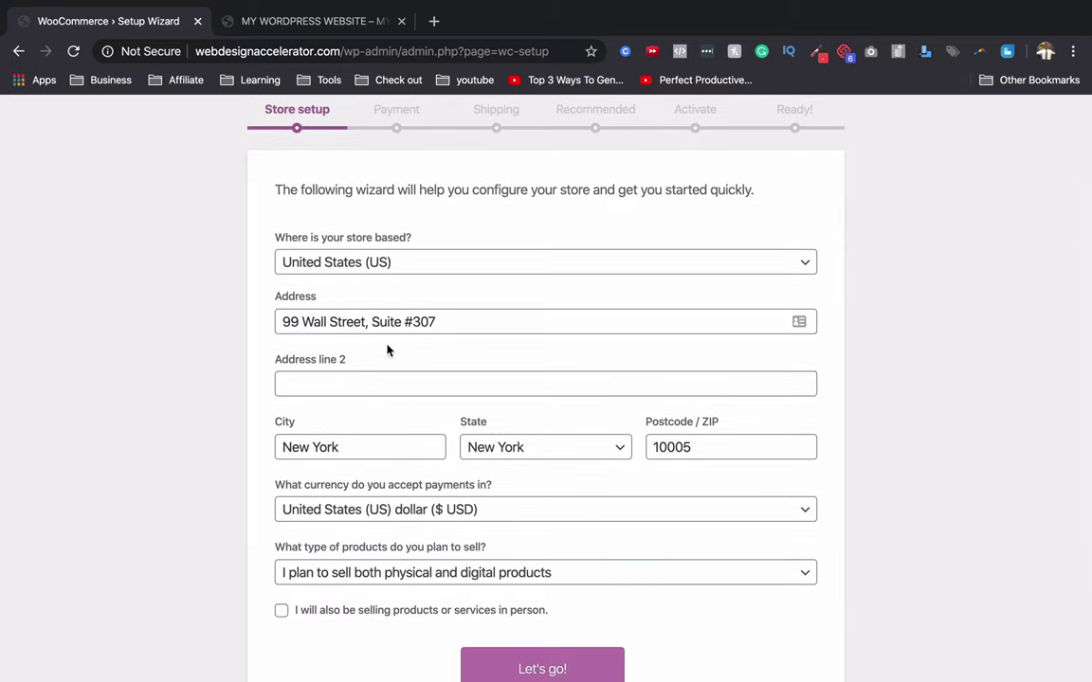
pyautogui.scroll(-2, 477, 353)
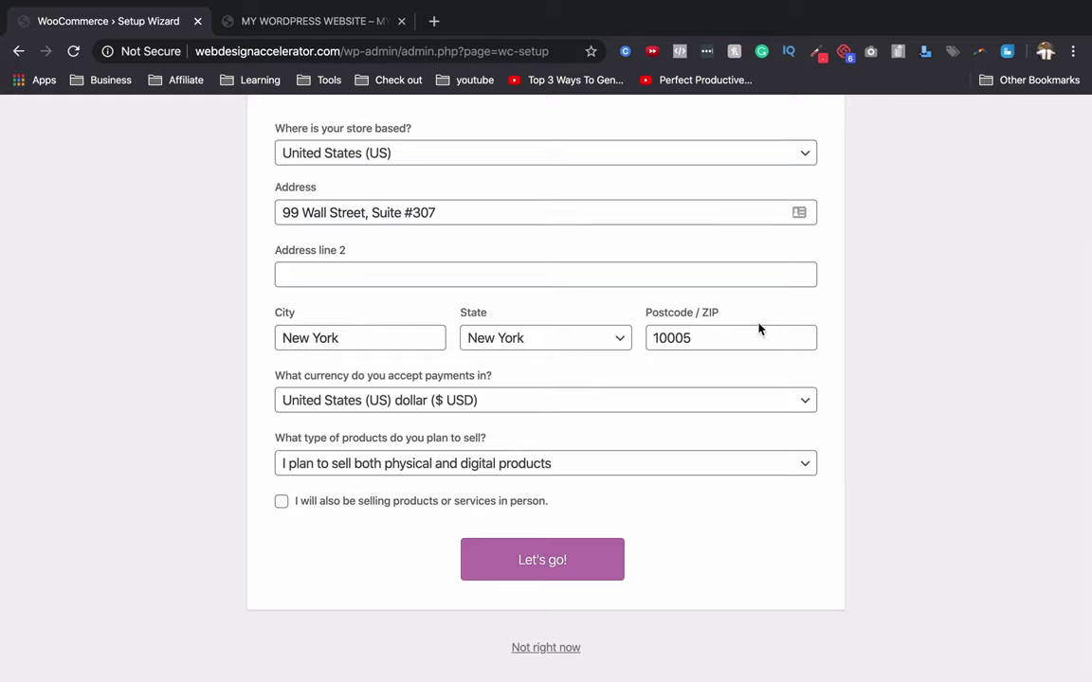
pyautogui.scroll(-1, 529, 411)
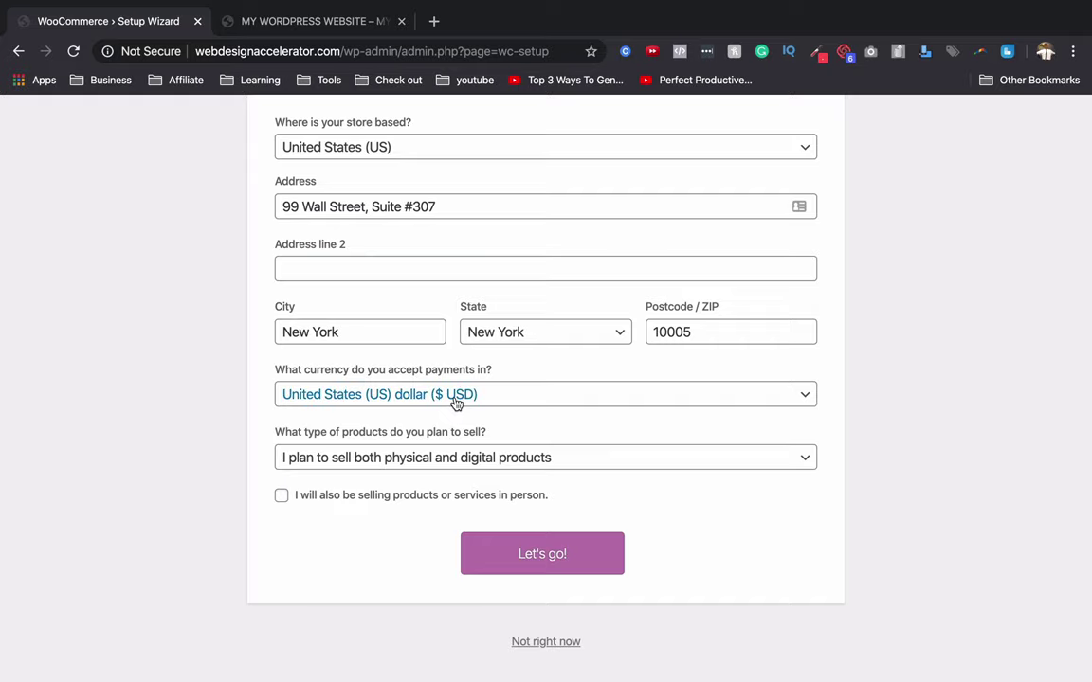
pyautogui.click(509, 563)
pyautogui.click(770, 461)
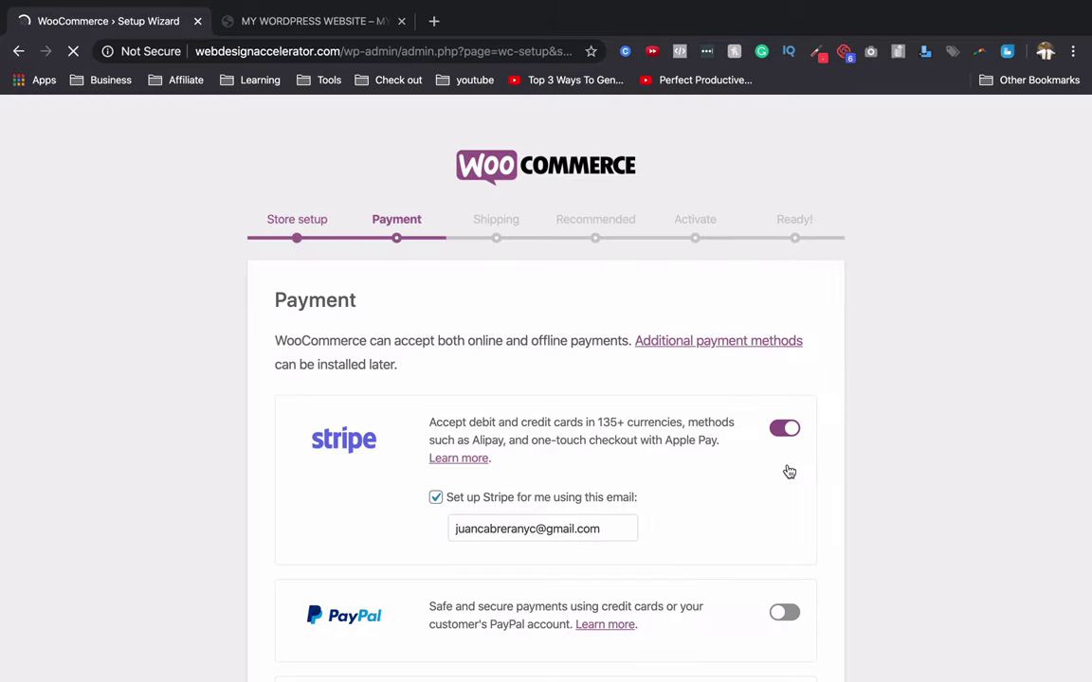
# Turn off Stripe payments and continue to the Shipping step
pyautogui.scroll(-2, 785, 490)
pyautogui.click(787, 343)
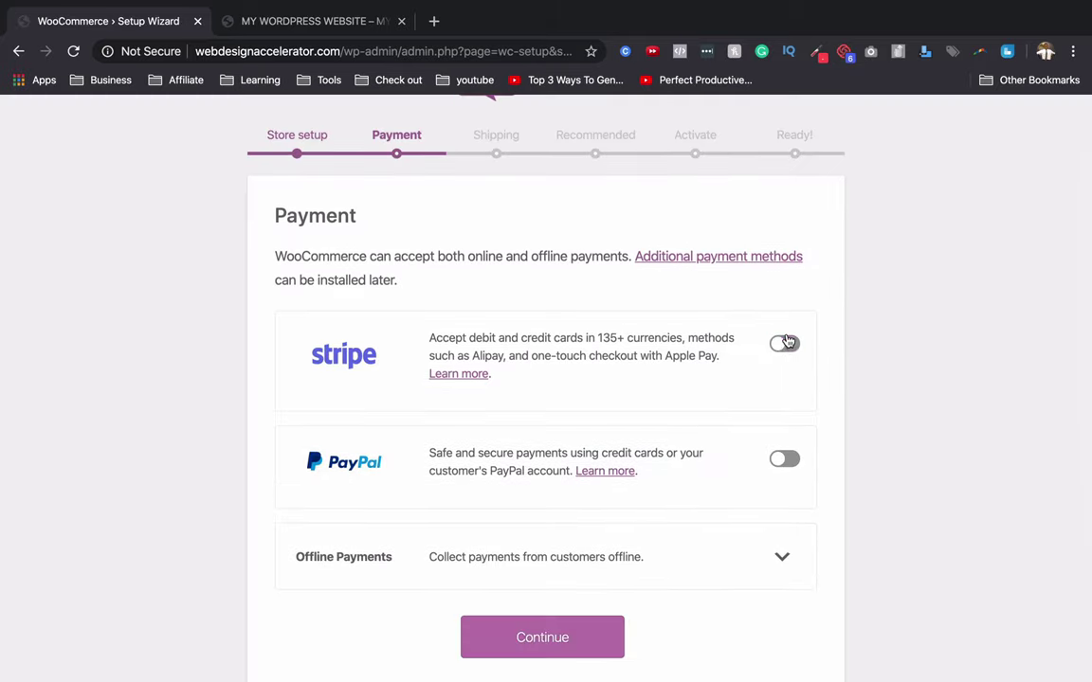
pyautogui.scroll(-1, 773, 507)
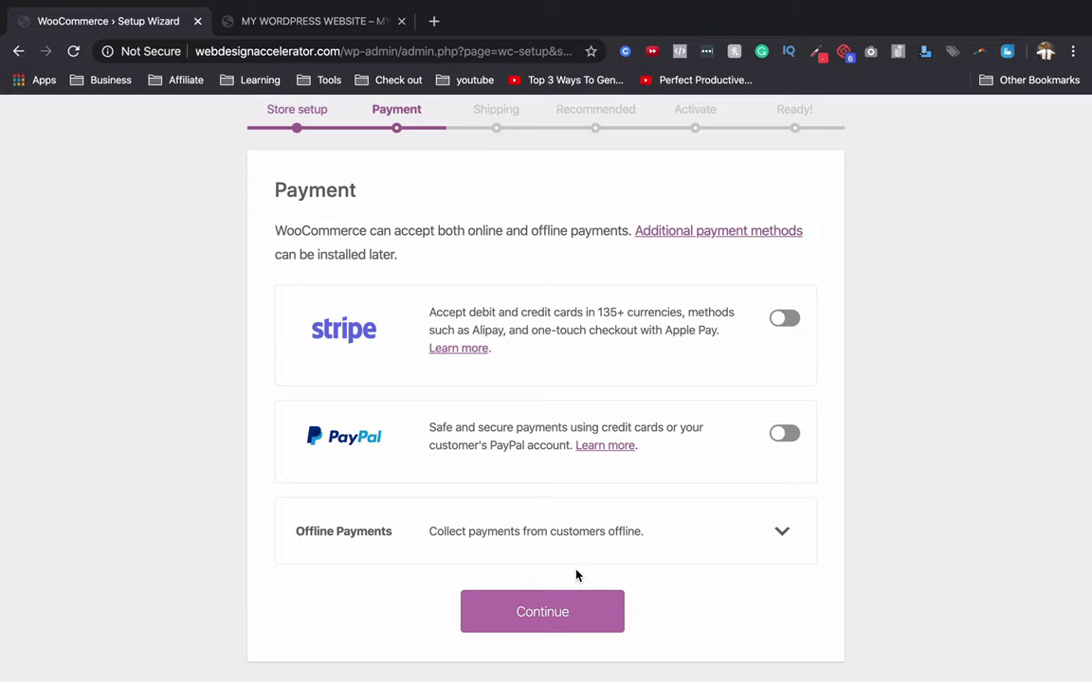
pyautogui.click(559, 626)
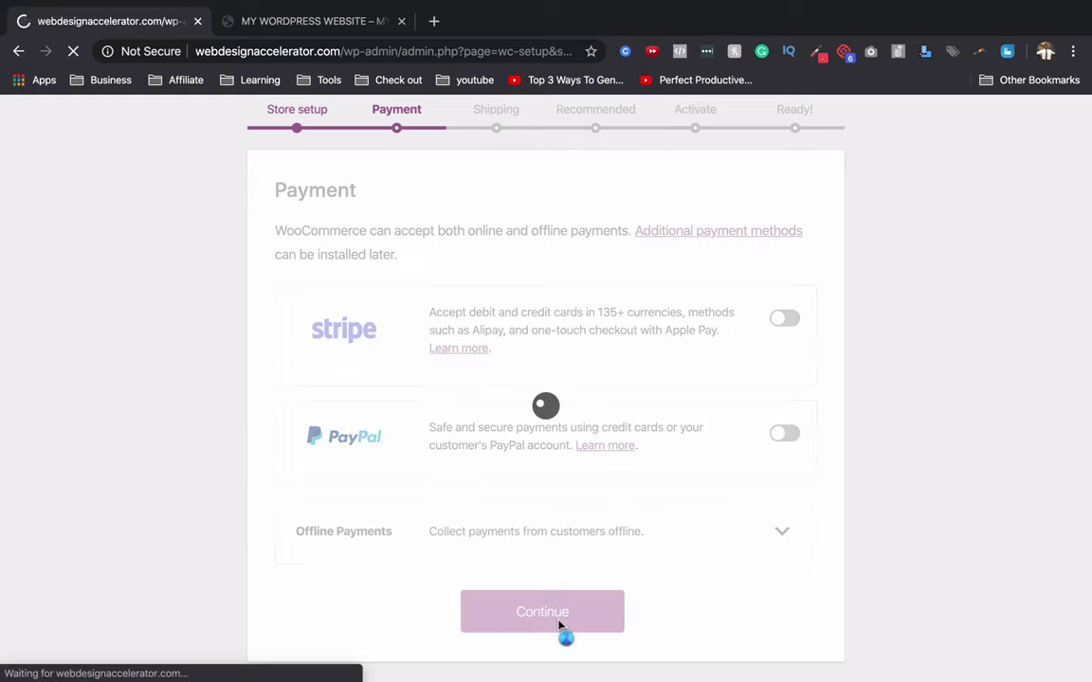
# Turn off flat-rate shipping for the United States and other locations, then continue
pyautogui.scroll(-1, 559, 626)
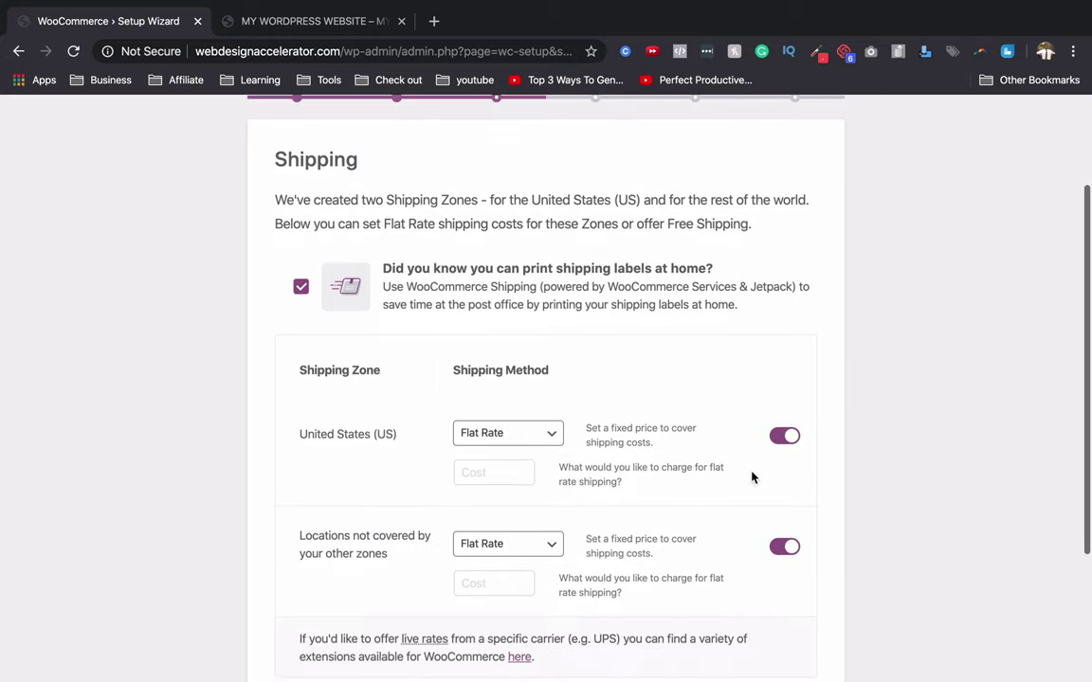
pyautogui.click(782, 437)
pyautogui.click(781, 550)
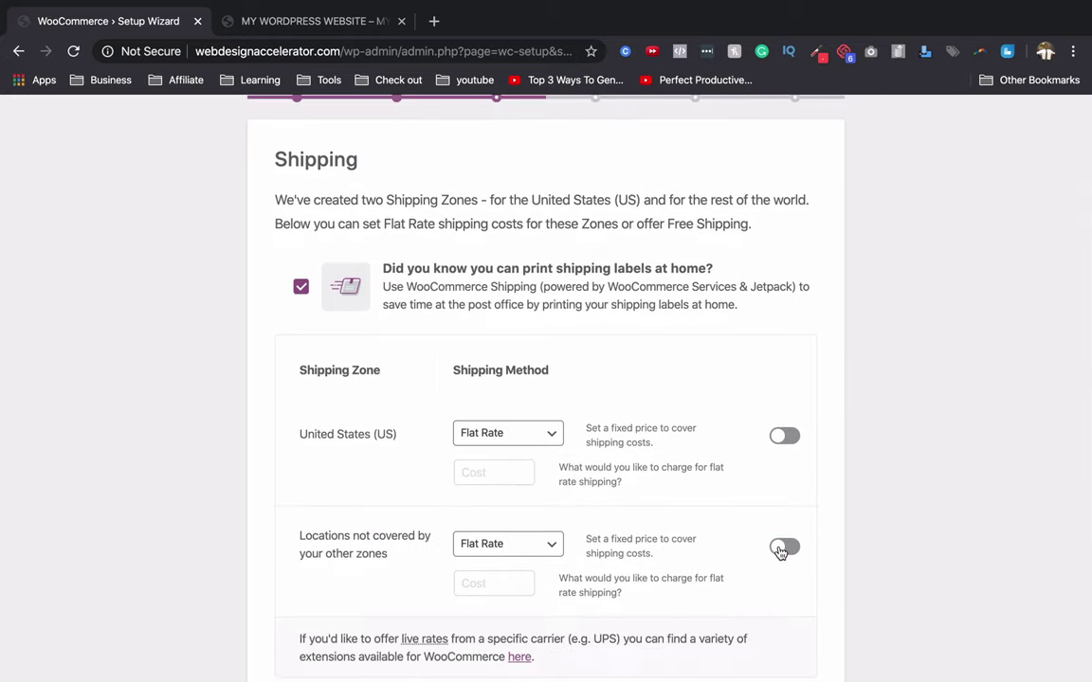
pyautogui.scroll(-3, 779, 553)
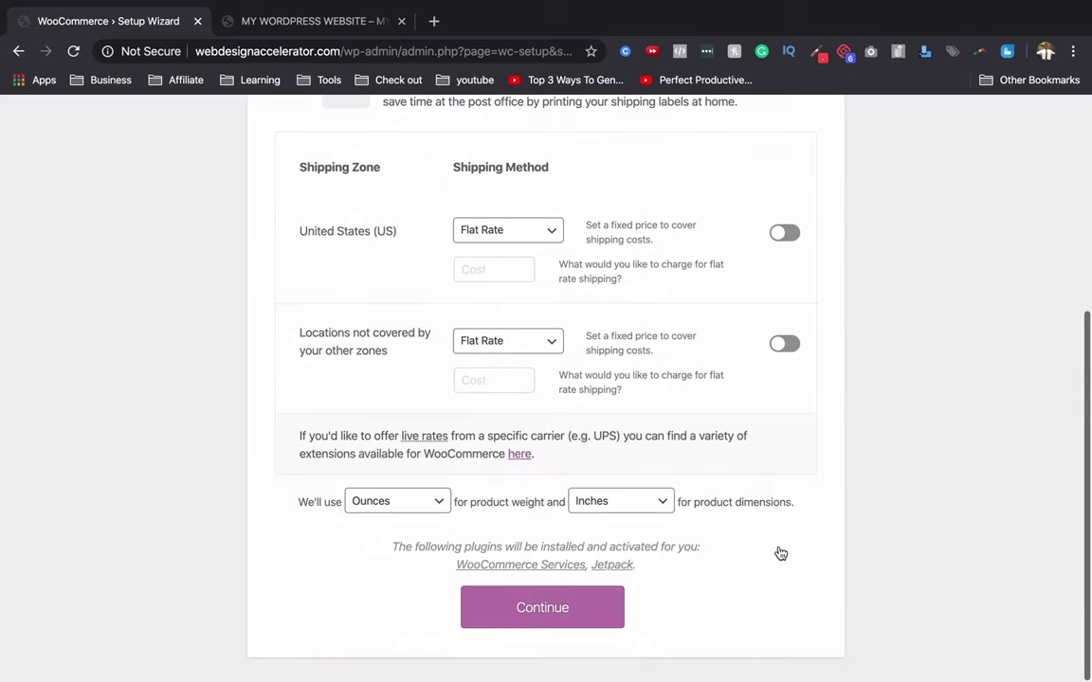
pyautogui.click(537, 615)
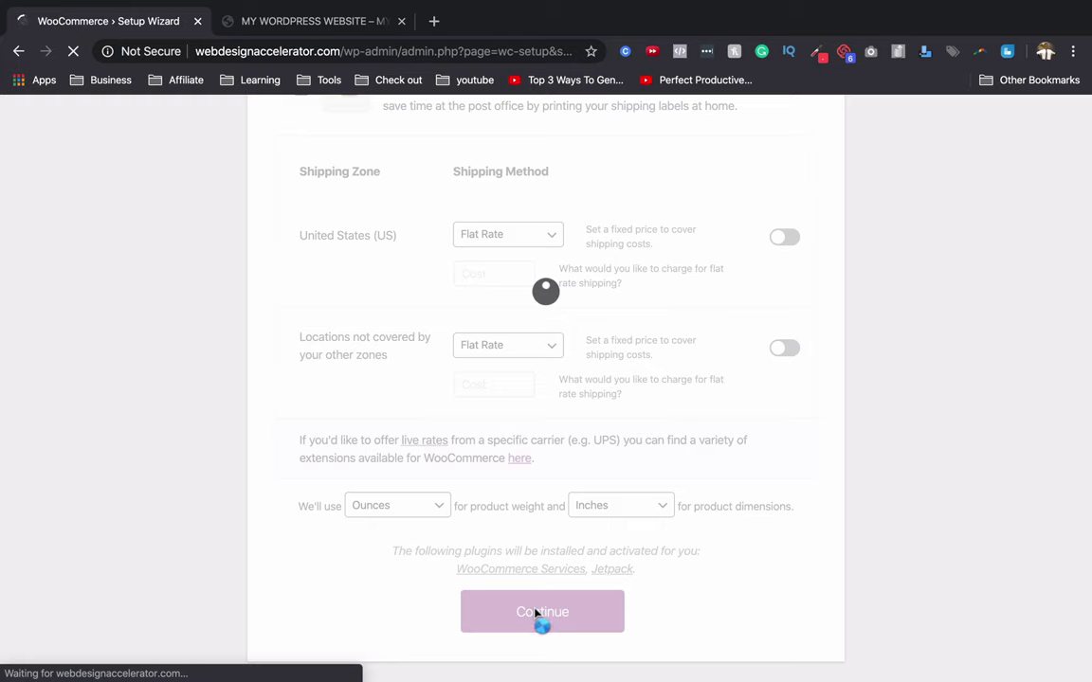
# Decline Automated Taxes, WooCommerce Admin, Mailchimp and Facebook in the recommended features
pyautogui.scroll(-3, 536, 616)
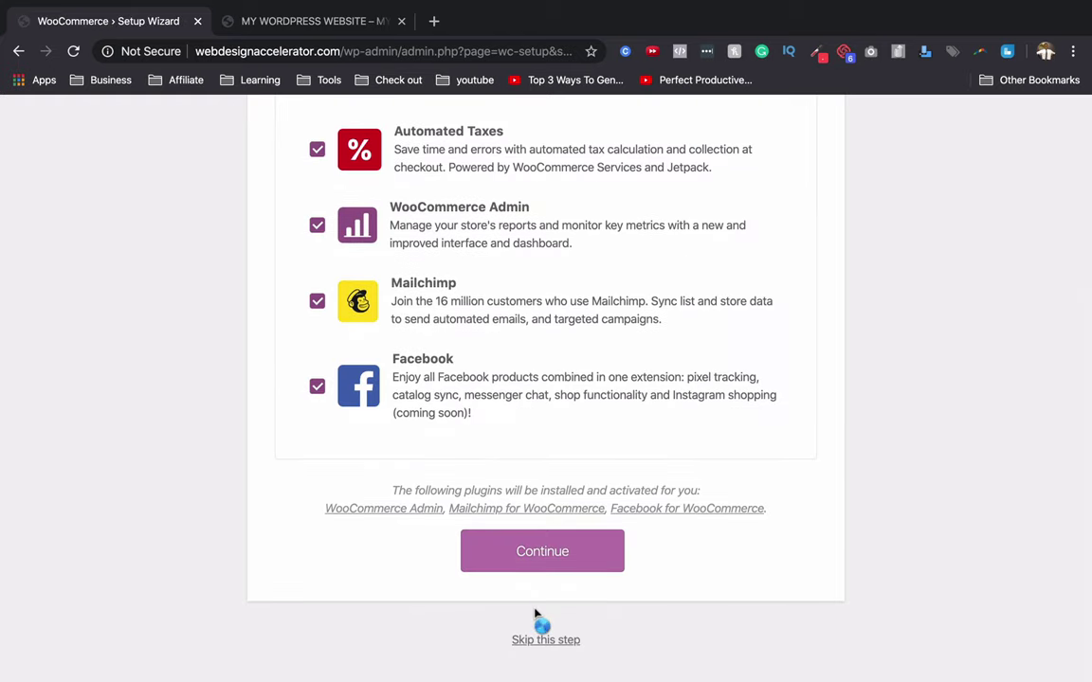
pyautogui.scroll(2, 531, 541)
pyautogui.click(317, 238)
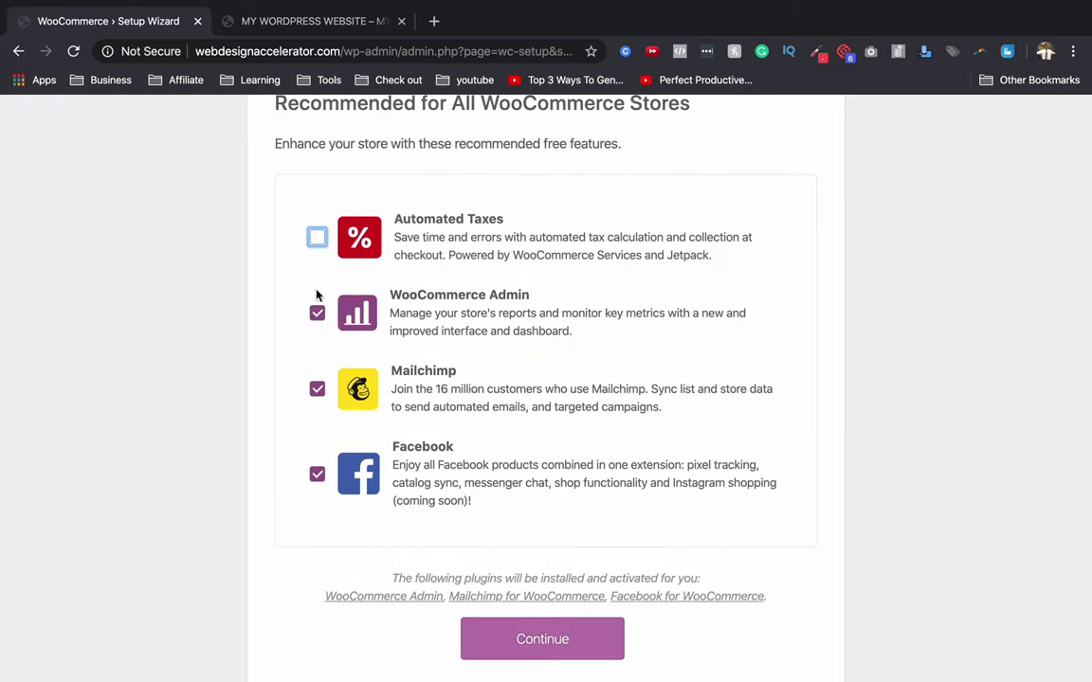
pyautogui.click(317, 313)
pyautogui.click(318, 389)
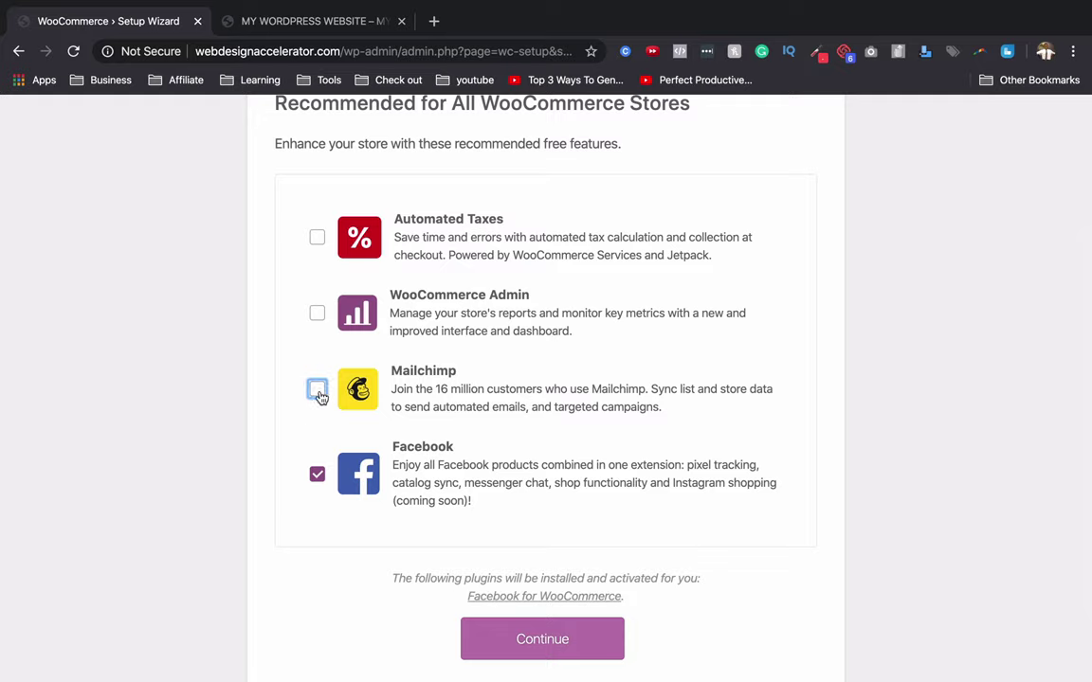
pyautogui.click(317, 474)
pyautogui.click(581, 611)
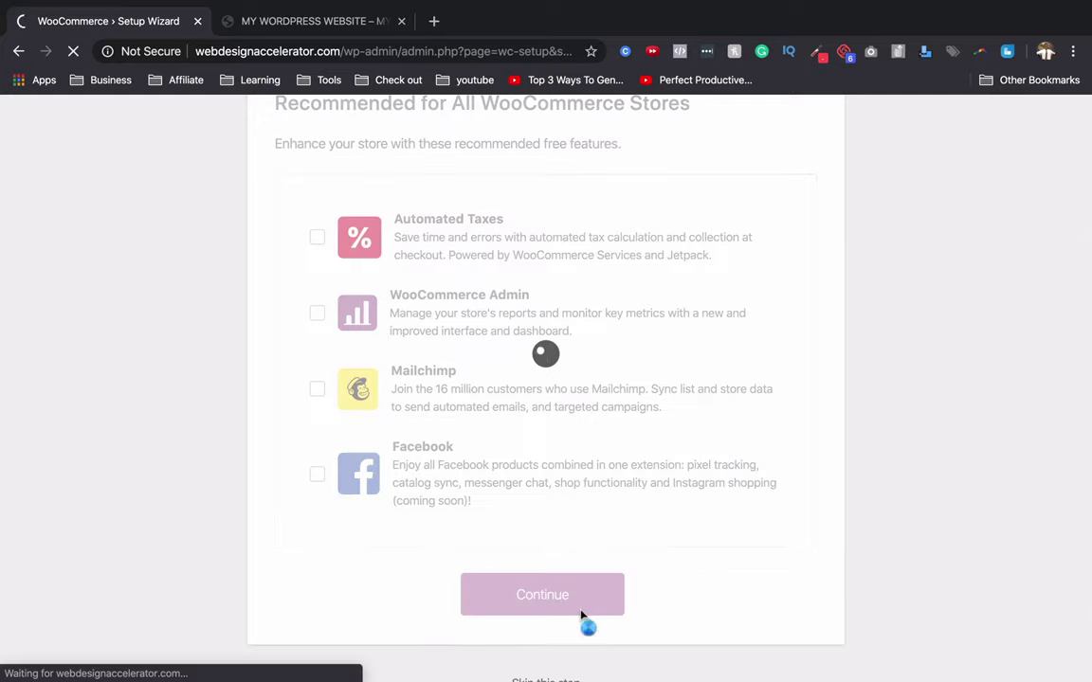
# Skip connecting Jetpack and go from the Ready page to the Dashboard
pyautogui.scroll(-5, 583, 620)
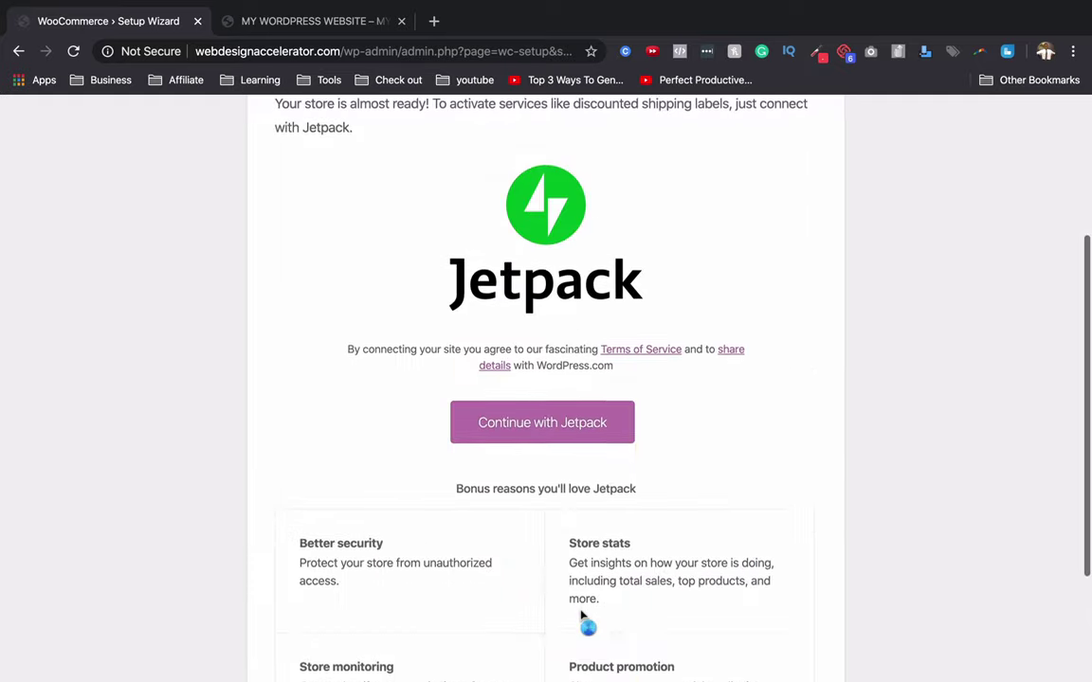
pyautogui.scroll(-4, 565, 505)
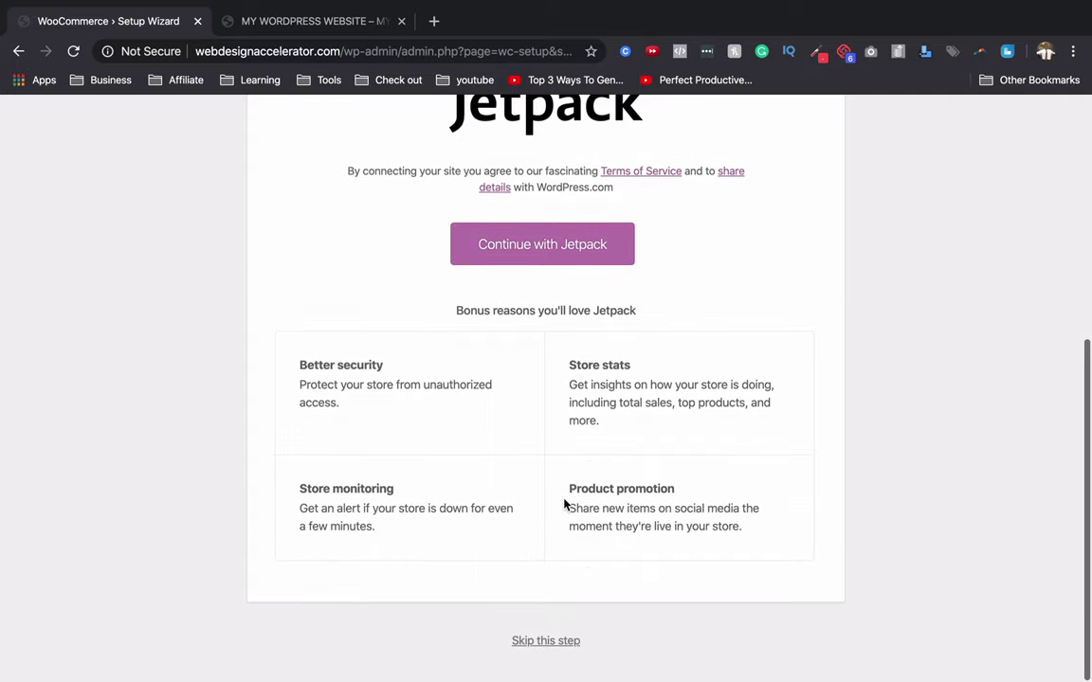
pyautogui.click(546, 645)
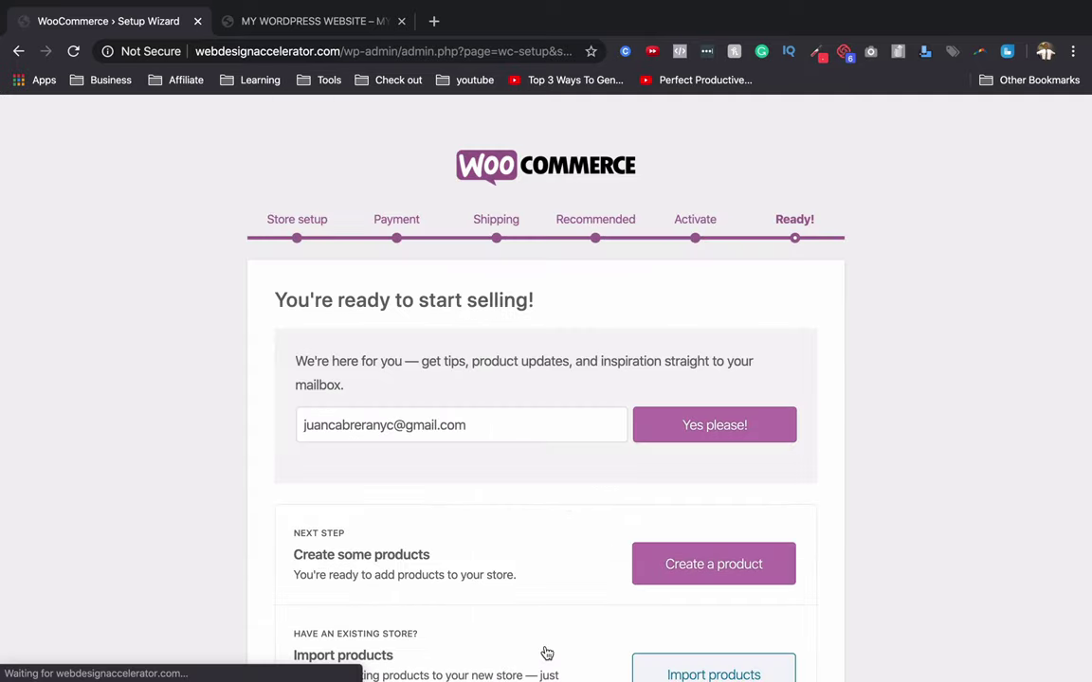
pyautogui.scroll(-2, 547, 654)
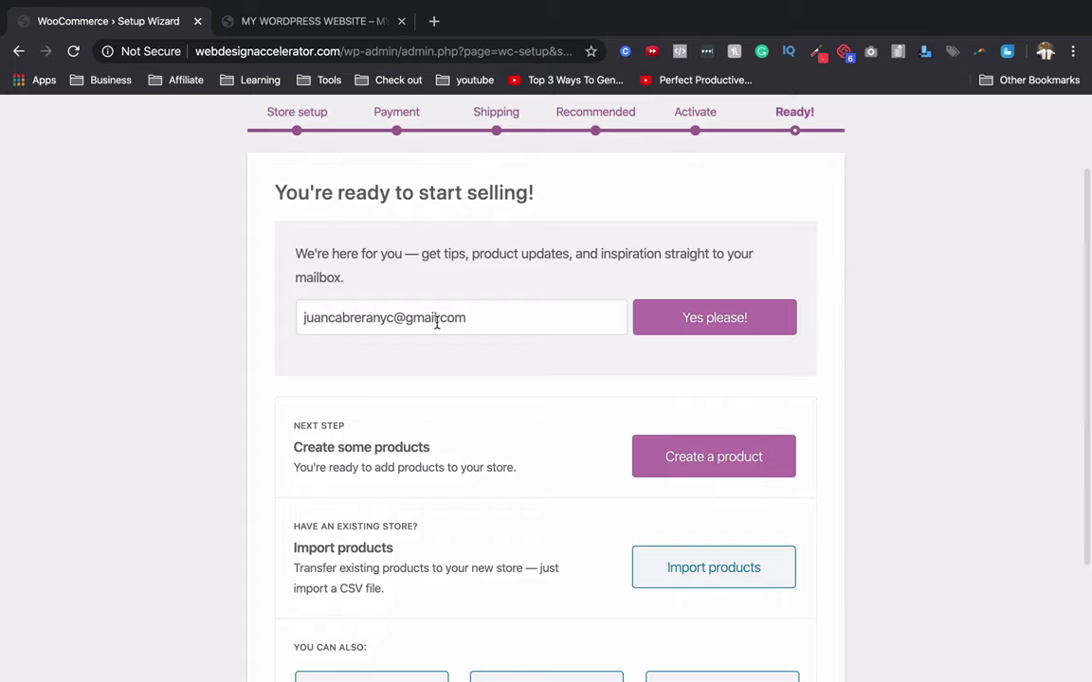
pyautogui.scroll(-3, 531, 546)
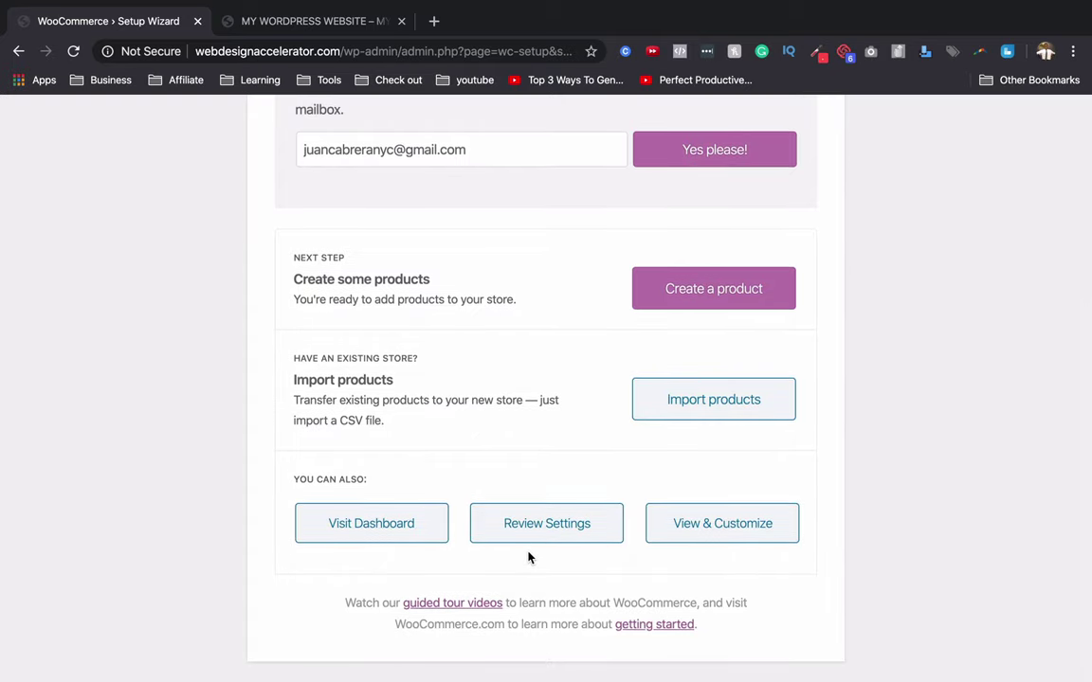
pyautogui.click(377, 539)
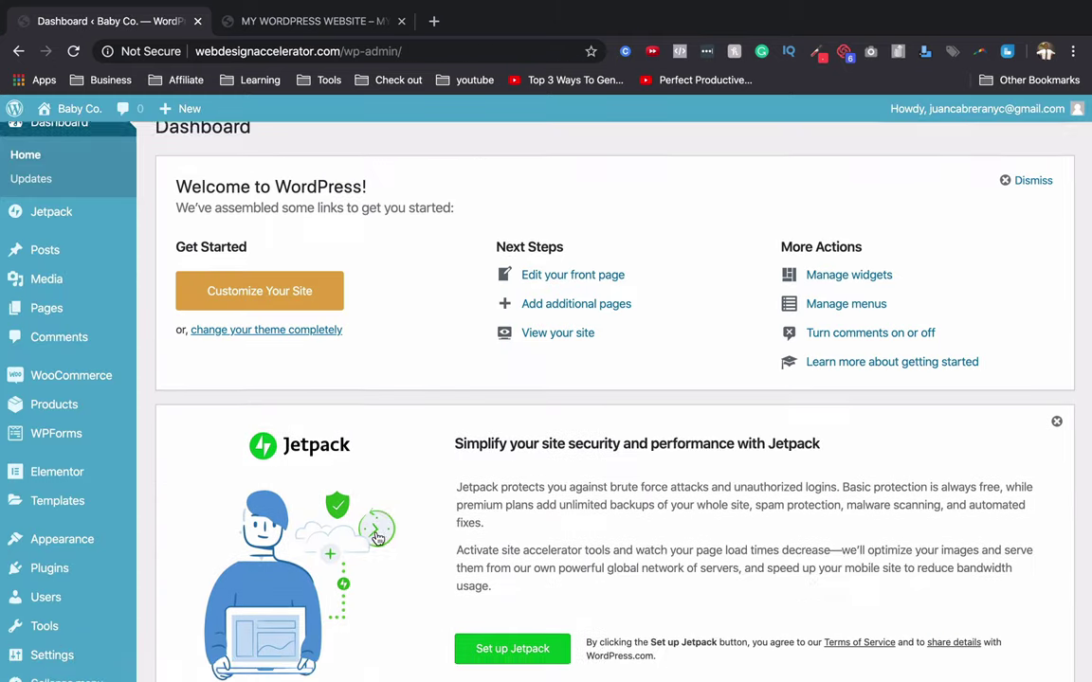
# Dismiss the shipping zones notice and the WooCommerce Admin notice on the Dashboard
pyautogui.scroll(-10, 377, 539)
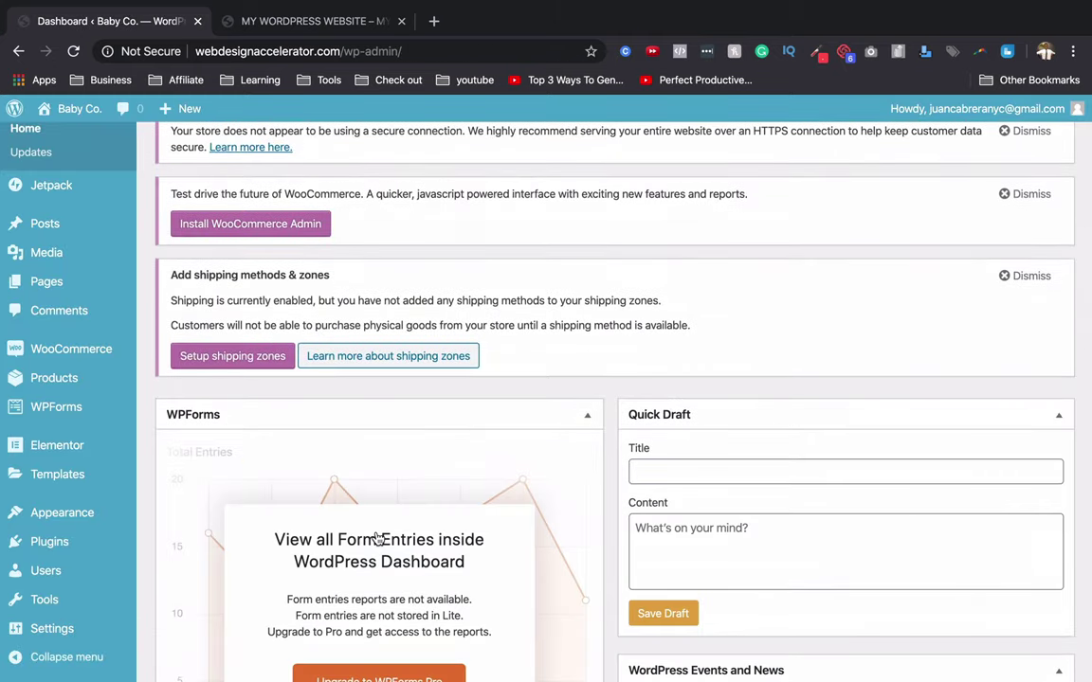
pyautogui.click(1019, 284)
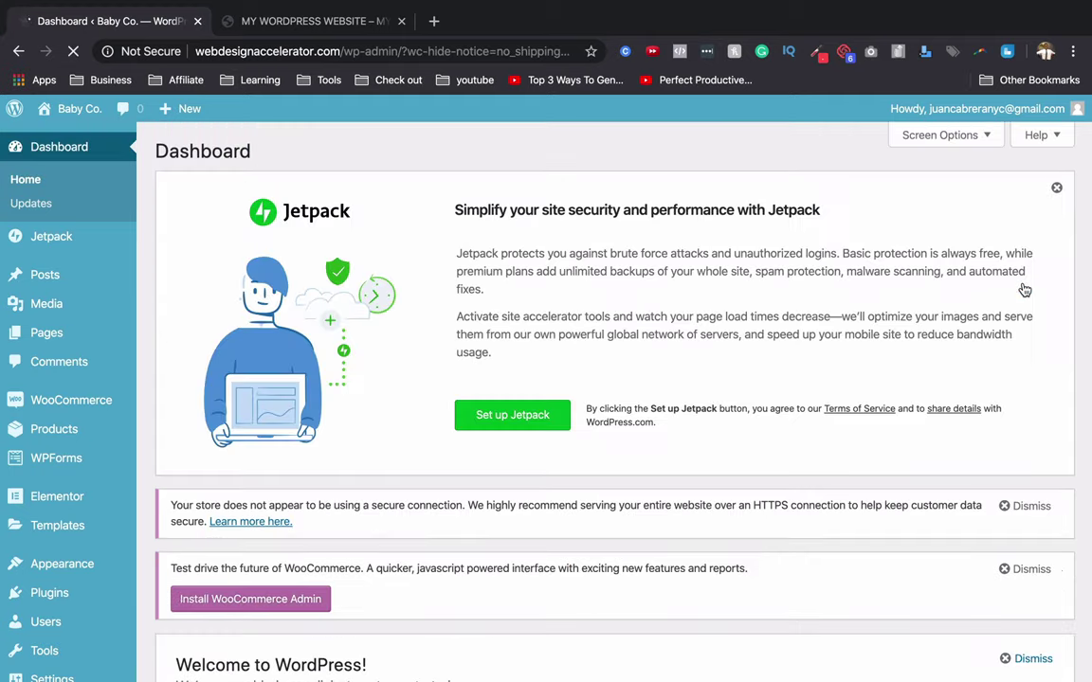
pyautogui.scroll(-5, 1029, 503)
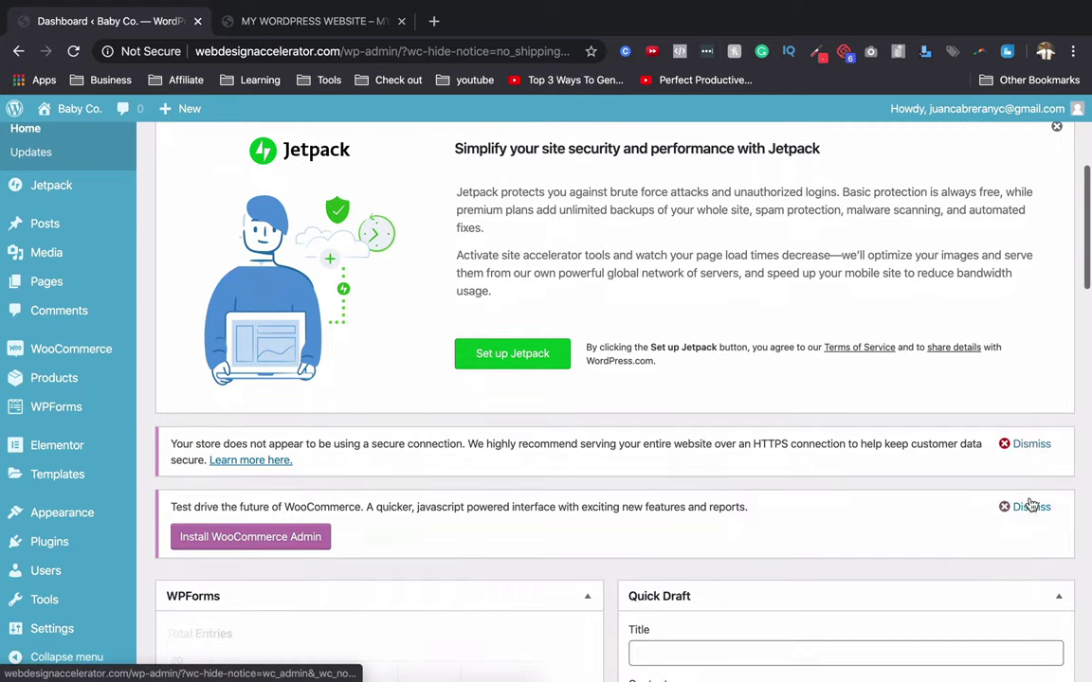
pyautogui.click(1031, 508)
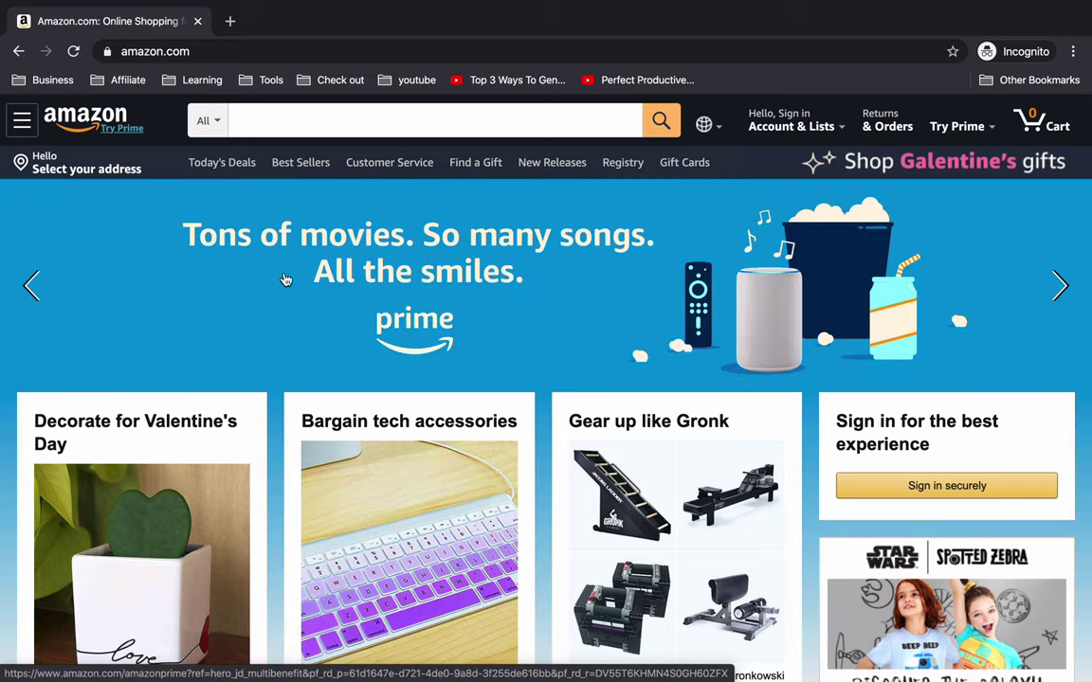
# Follow Become an Affiliate under Make Money with Us in the Amazon.com footer
pyautogui.scroll(-6, 285, 280)
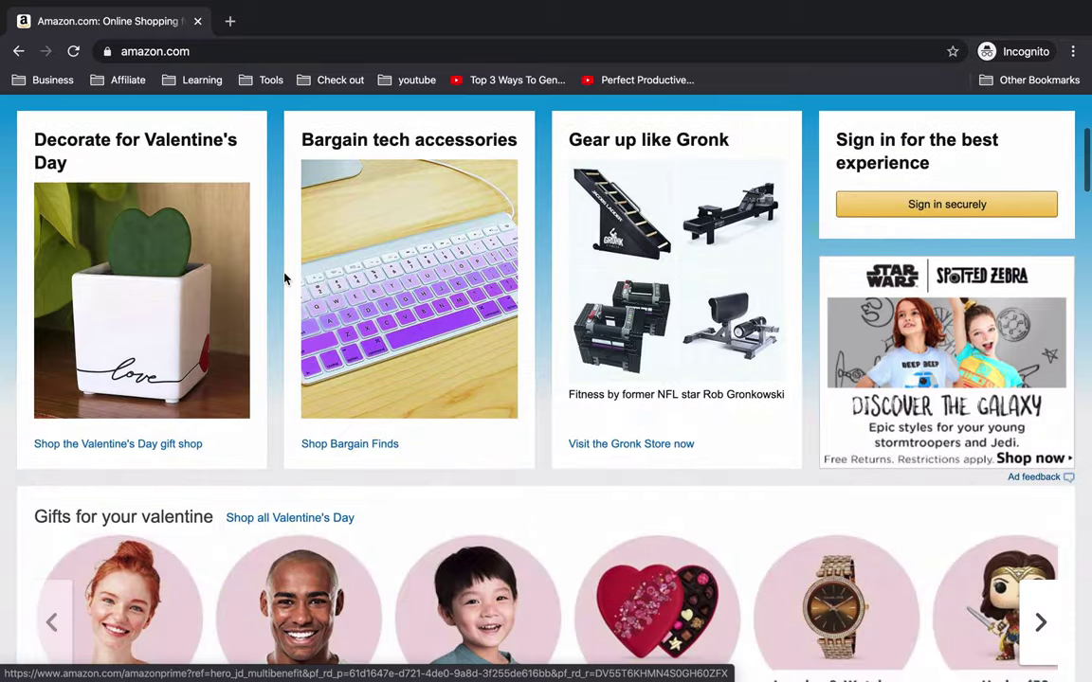
pyautogui.scroll(-15, 285, 279)
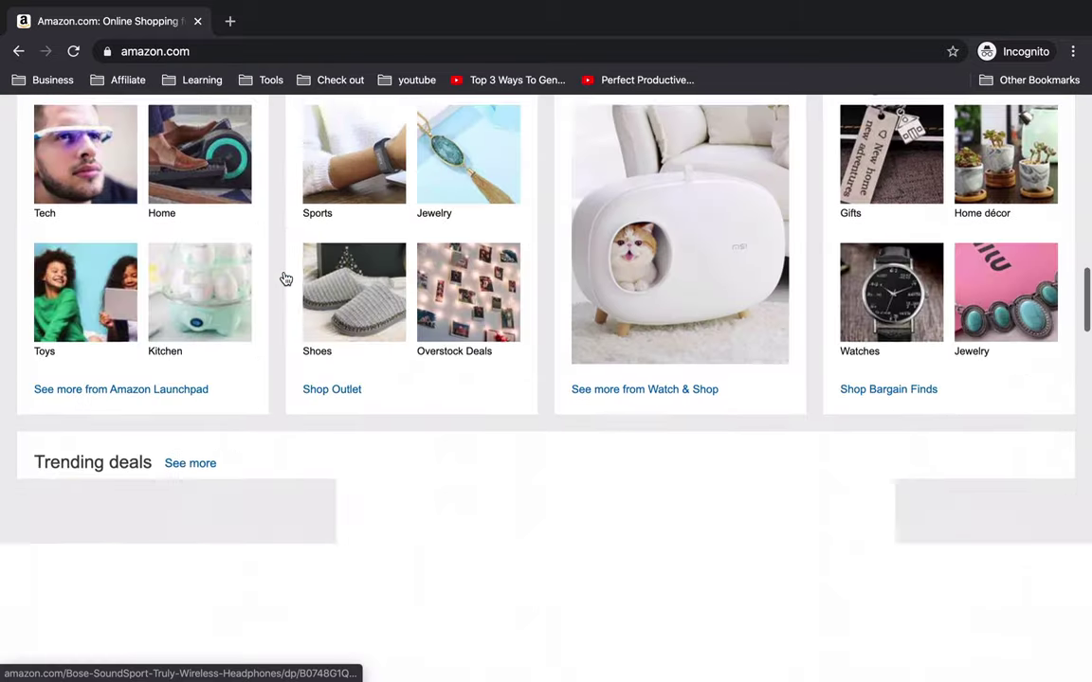
pyautogui.scroll(-15, 285, 279)
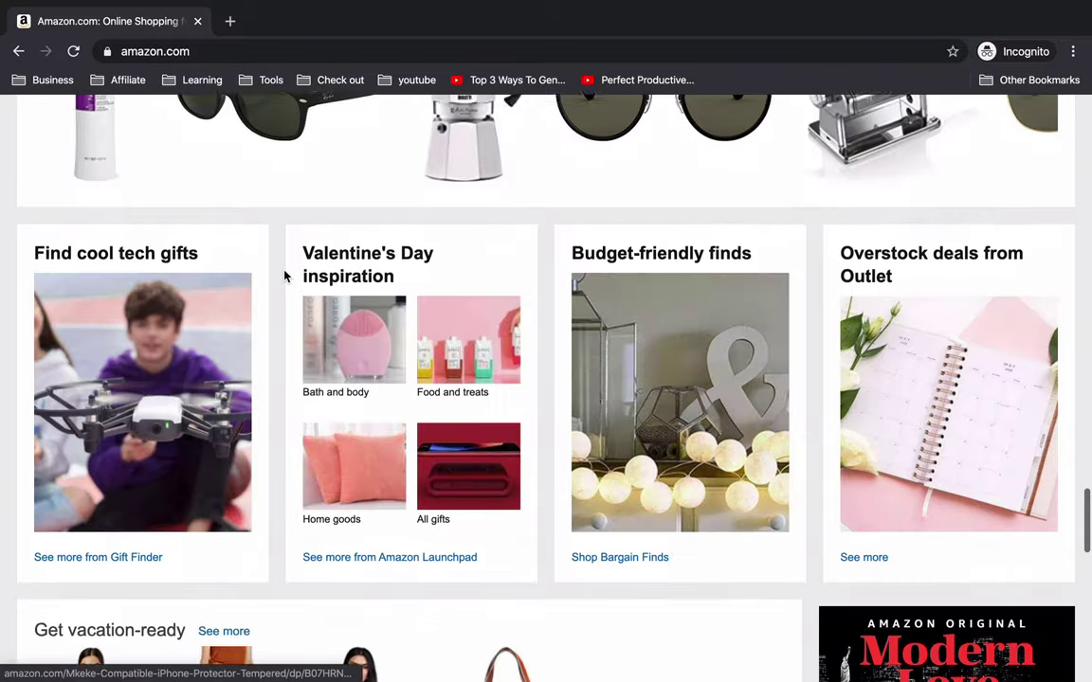
pyautogui.scroll(3, 286, 277)
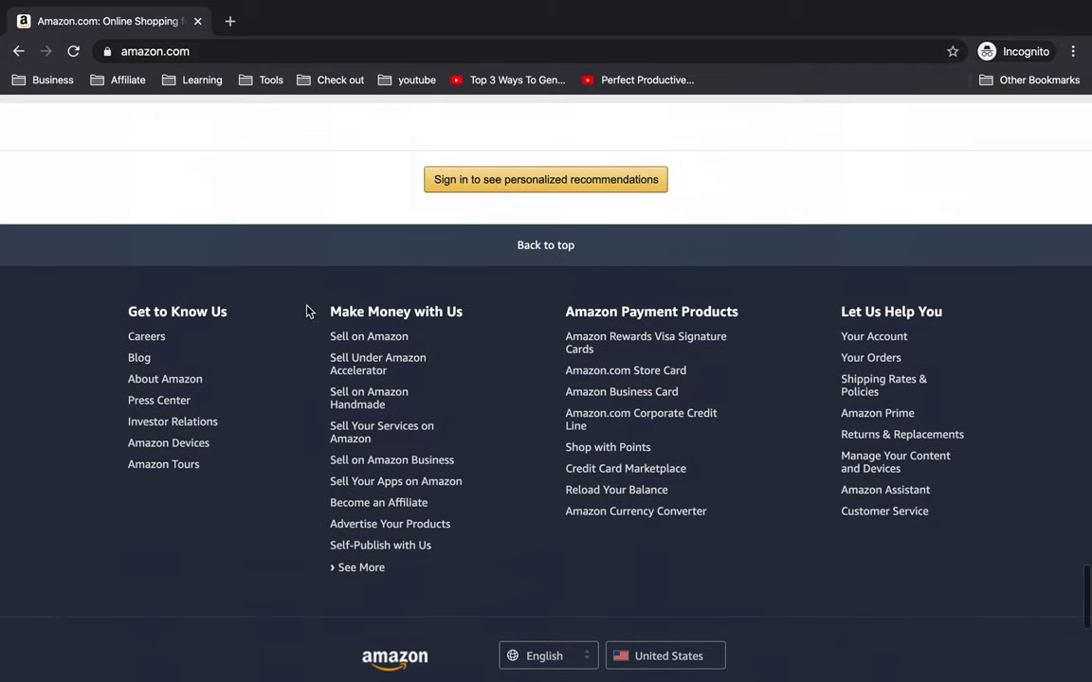
pyautogui.click(392, 513)
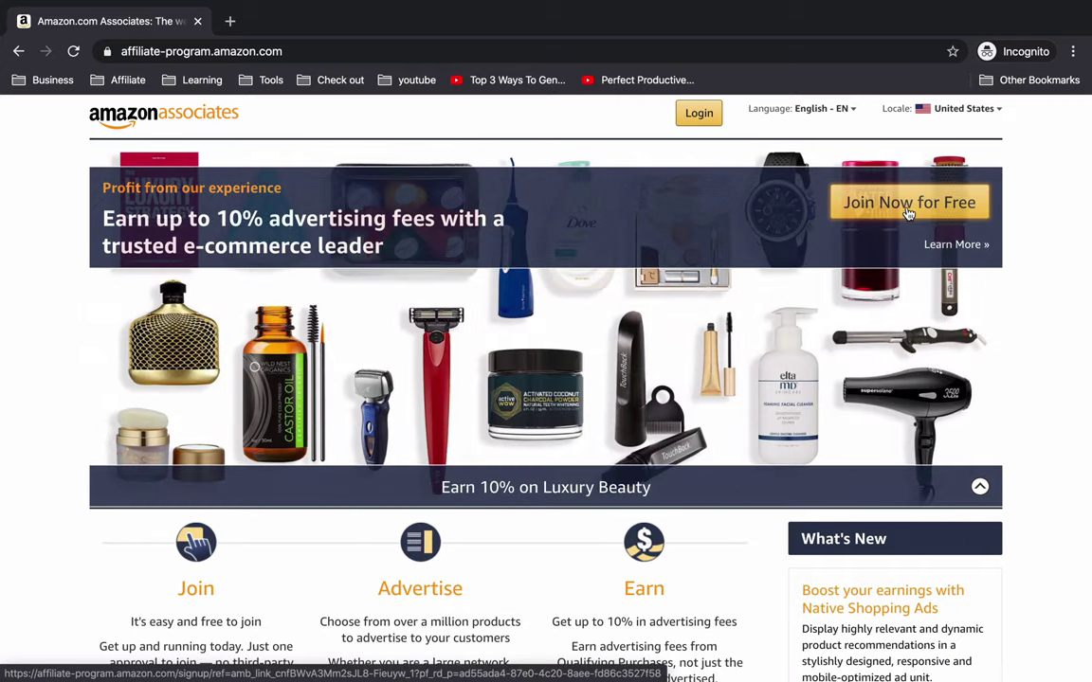
# Join Amazon Associates for free and pass Account Information, keeping the listed payee as main contact
pyautogui.click(908, 214)
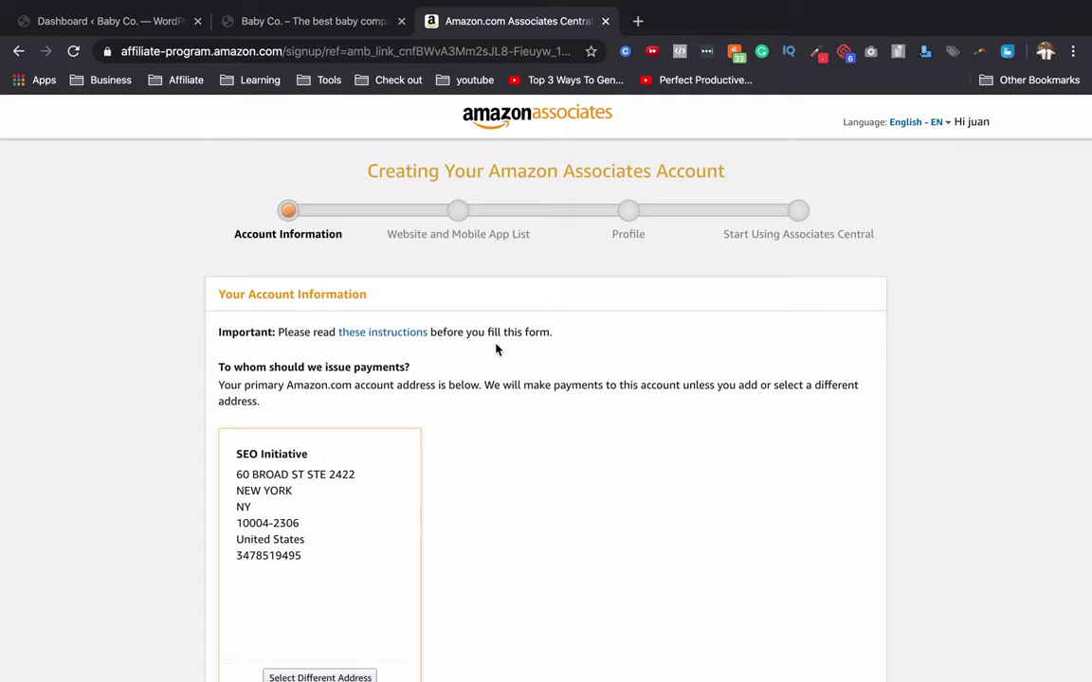
pyautogui.scroll(-2, 495, 349)
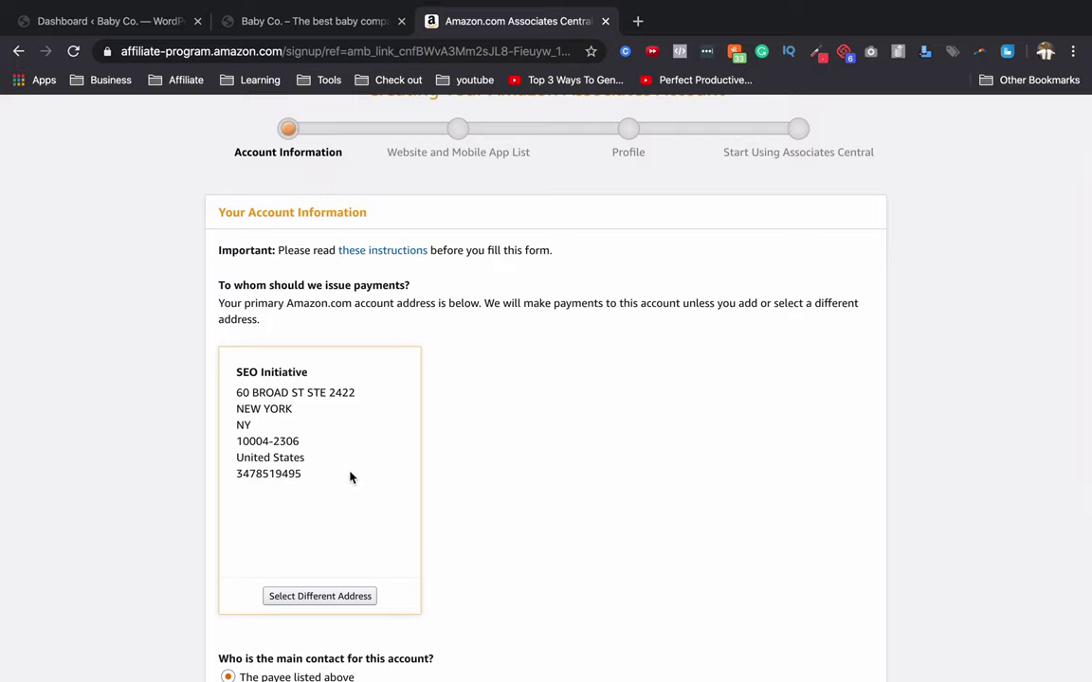
pyautogui.scroll(-4, 350, 477)
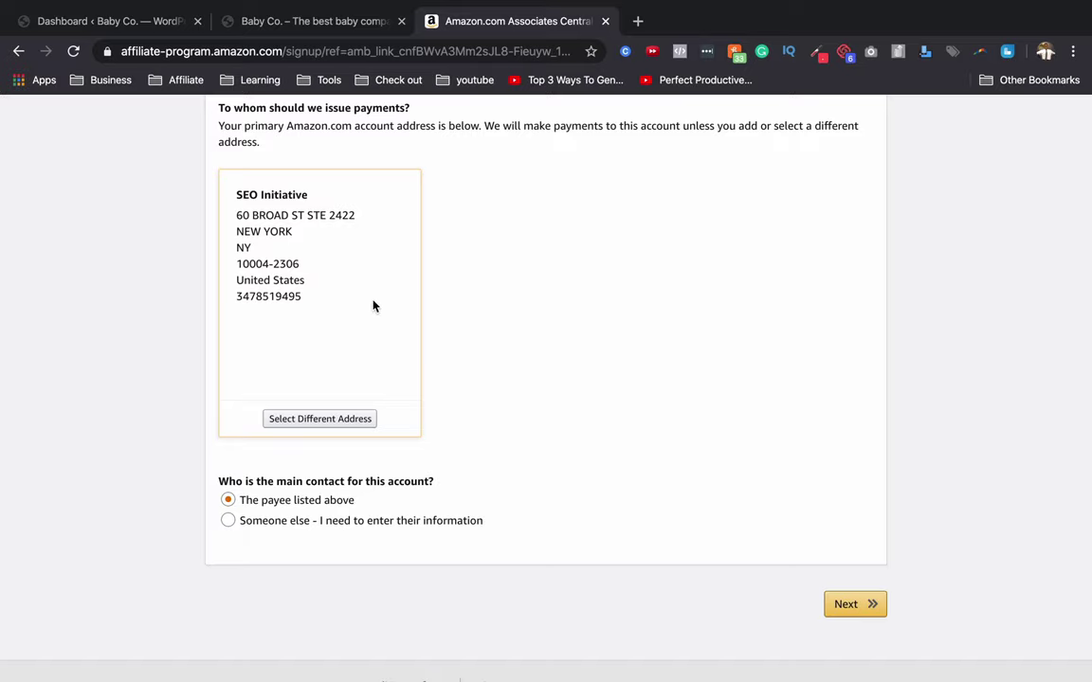
pyautogui.scroll(3, 376, 306)
pyautogui.scroll(-4, 729, 524)
pyautogui.click(861, 546)
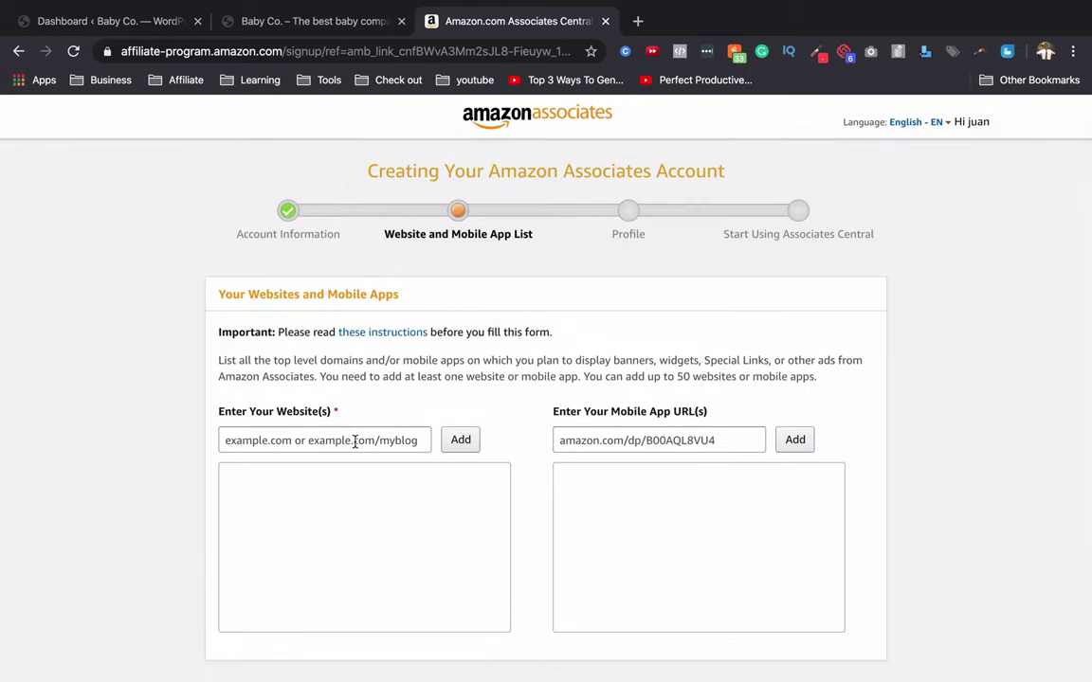
# Copy the Baby Co. site address and add webdesignaccelerator.com, without trailing slash, to the website list
pyautogui.click(354, 442)
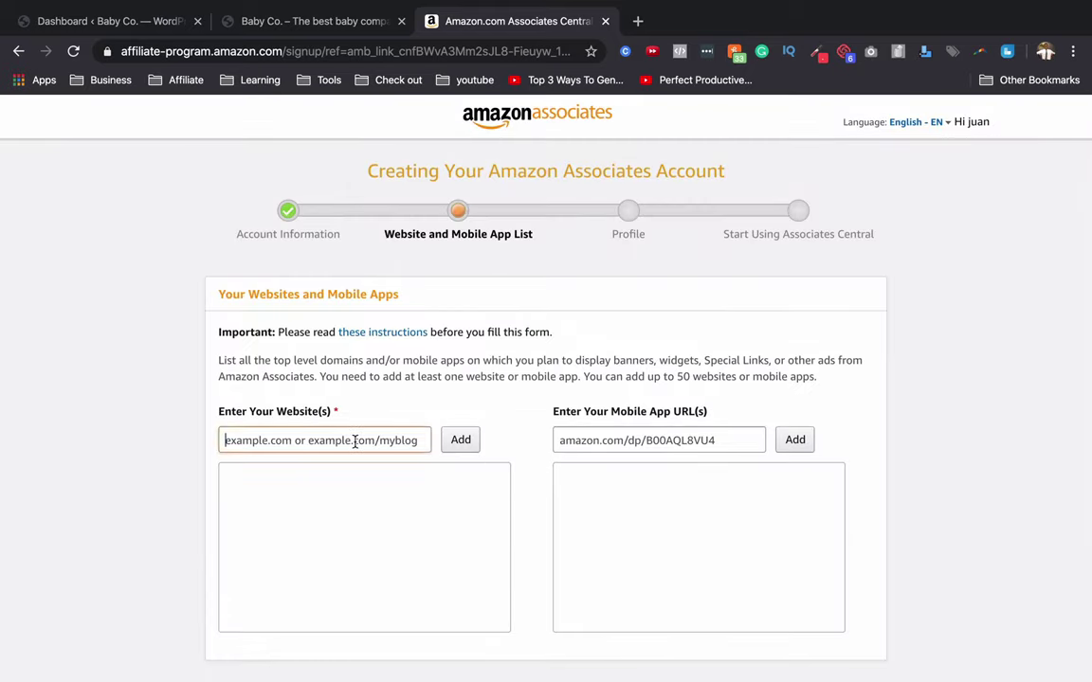
pyautogui.click(254, 26)
pyautogui.doubleClick(322, 51)
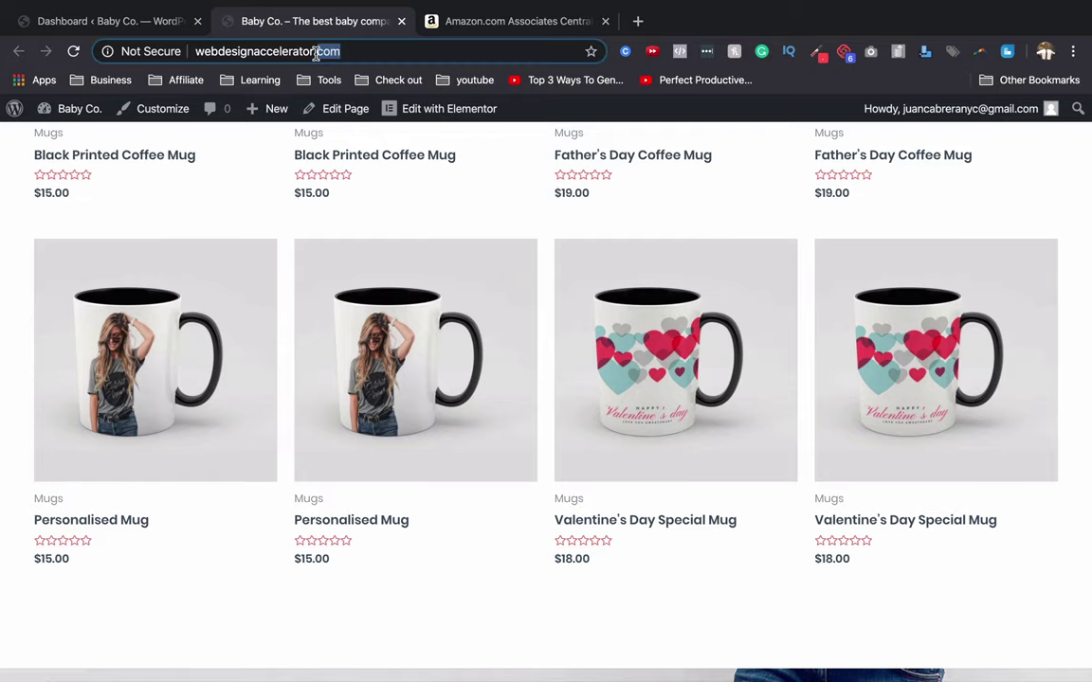
pyautogui.click(315, 52)
pyautogui.hotkey('ctrl', 'c')
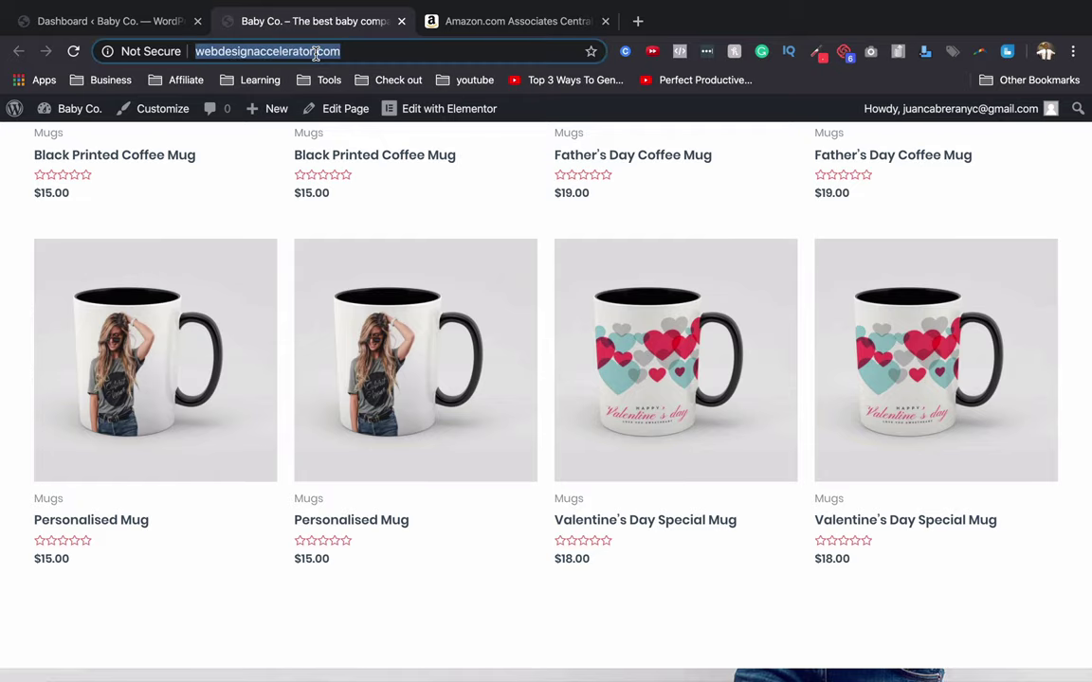
pyautogui.click(427, 19)
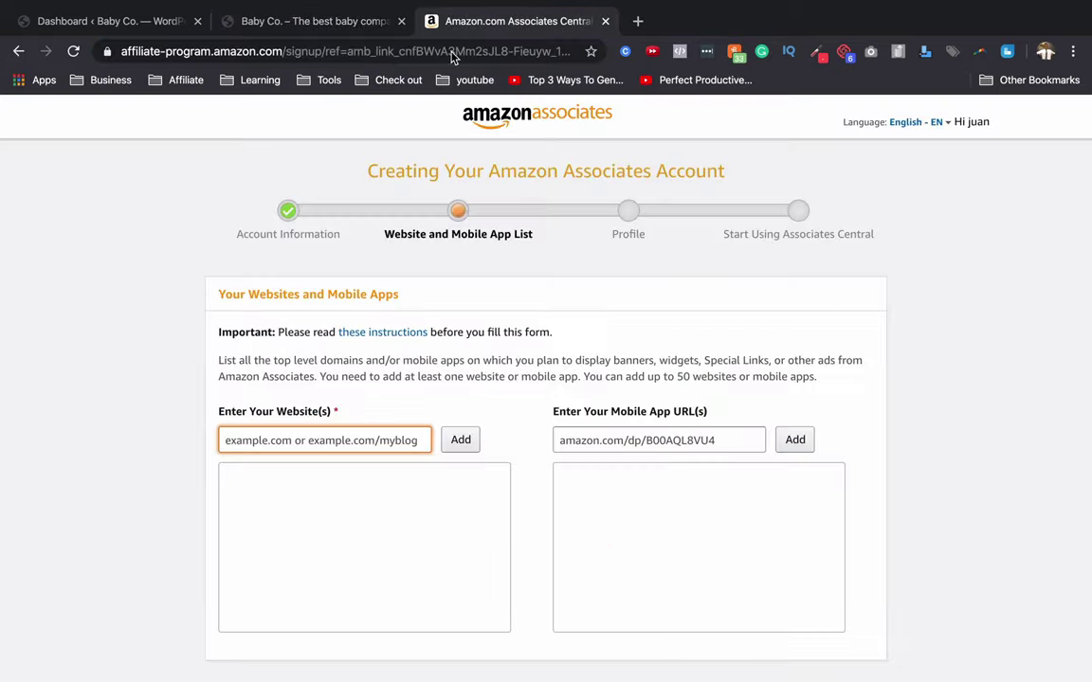
pyautogui.click(333, 441)
pyautogui.hotkey('ctrl', 'v')
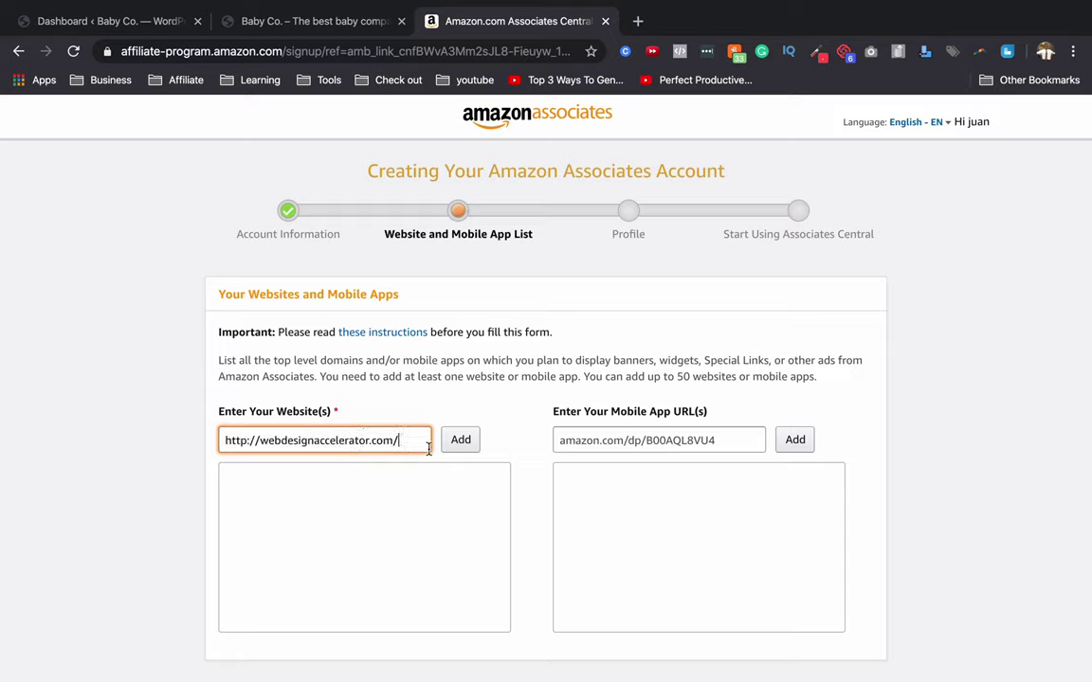
pyautogui.press('BackSpace')
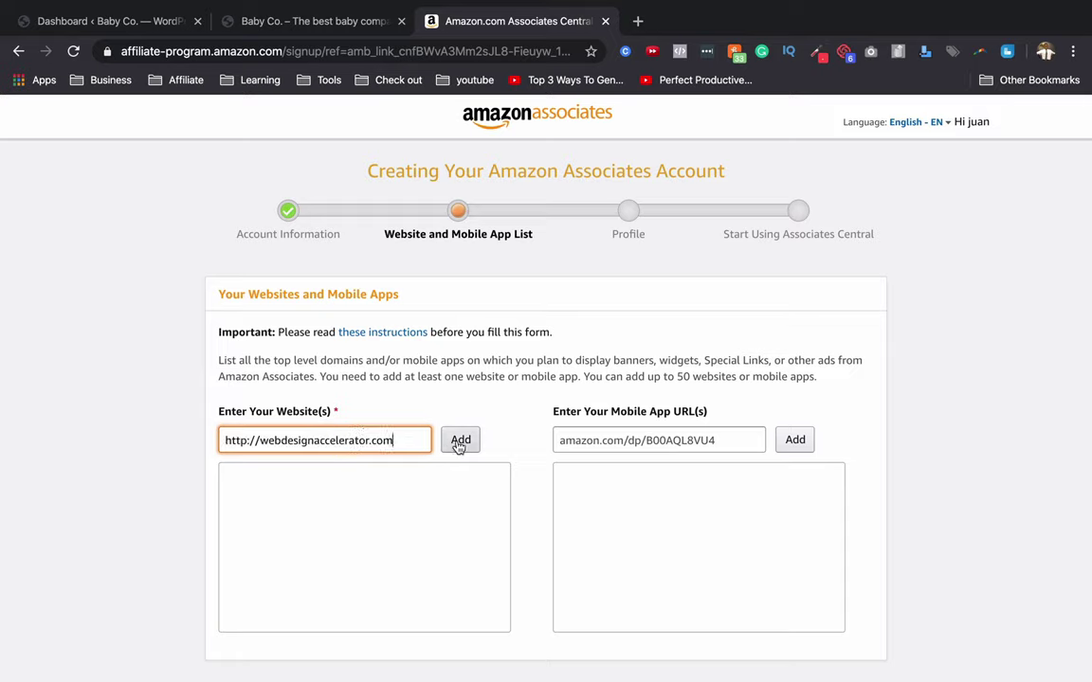
pyautogui.click(461, 440)
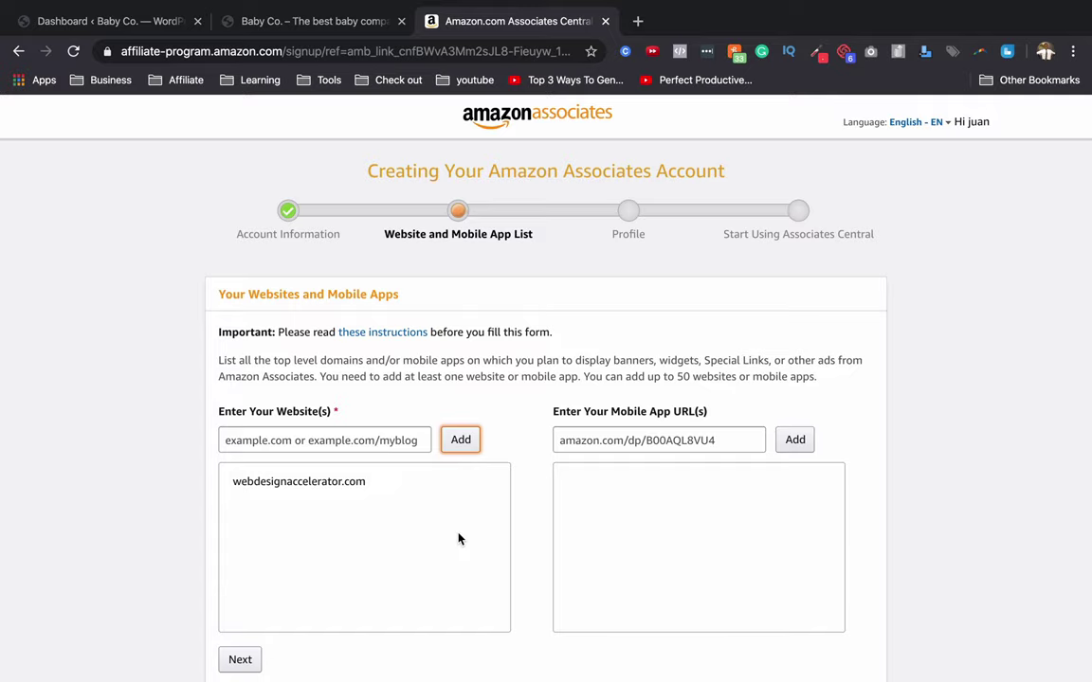
pyautogui.scroll(-2, 459, 539)
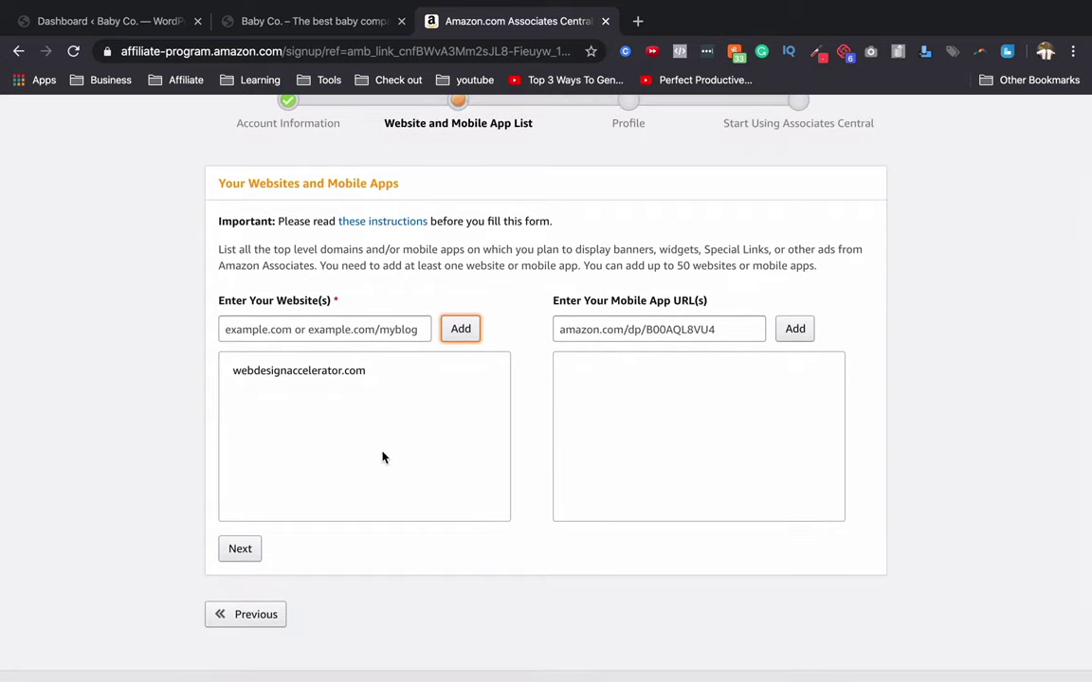
# Proceed past the website list and answer No to the under-13 audience question
pyautogui.click(242, 553)
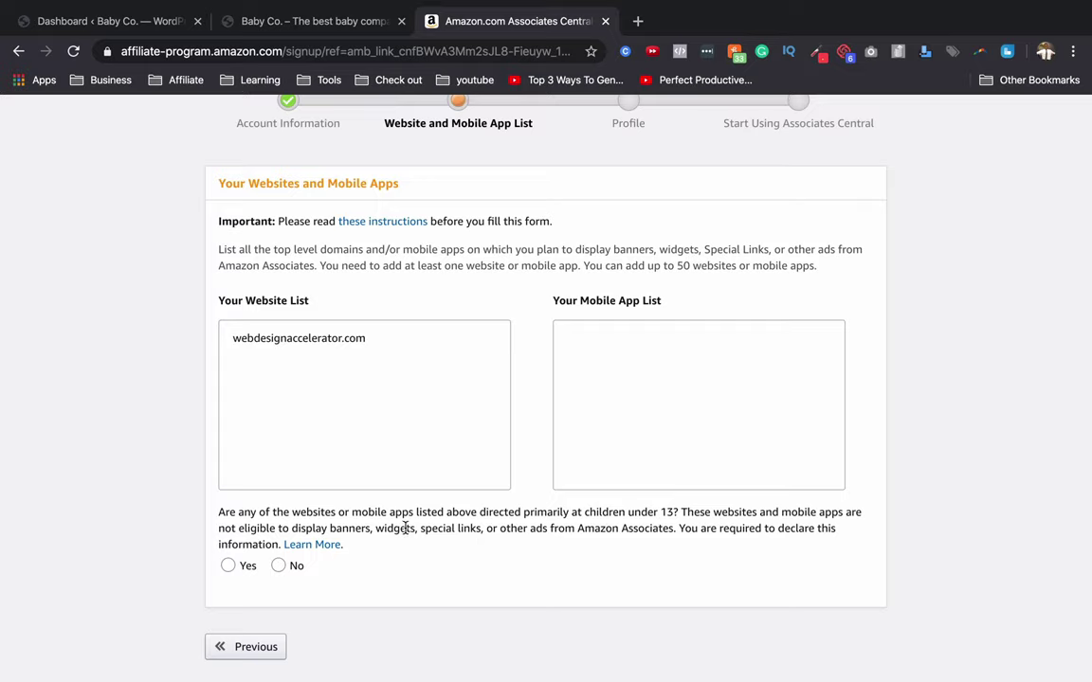
pyautogui.click(289, 567)
pyautogui.click(254, 609)
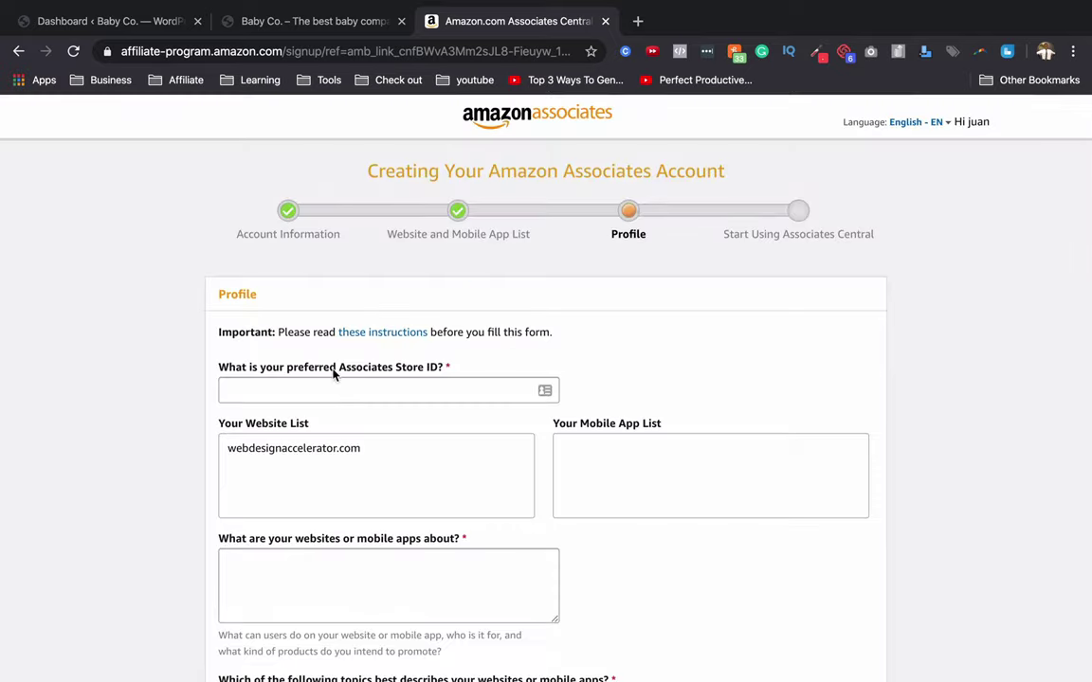
# Enter a Store ID and describe the site as 'Its basically helping mothers find the right furniture for home'
pyautogui.click(331, 391)
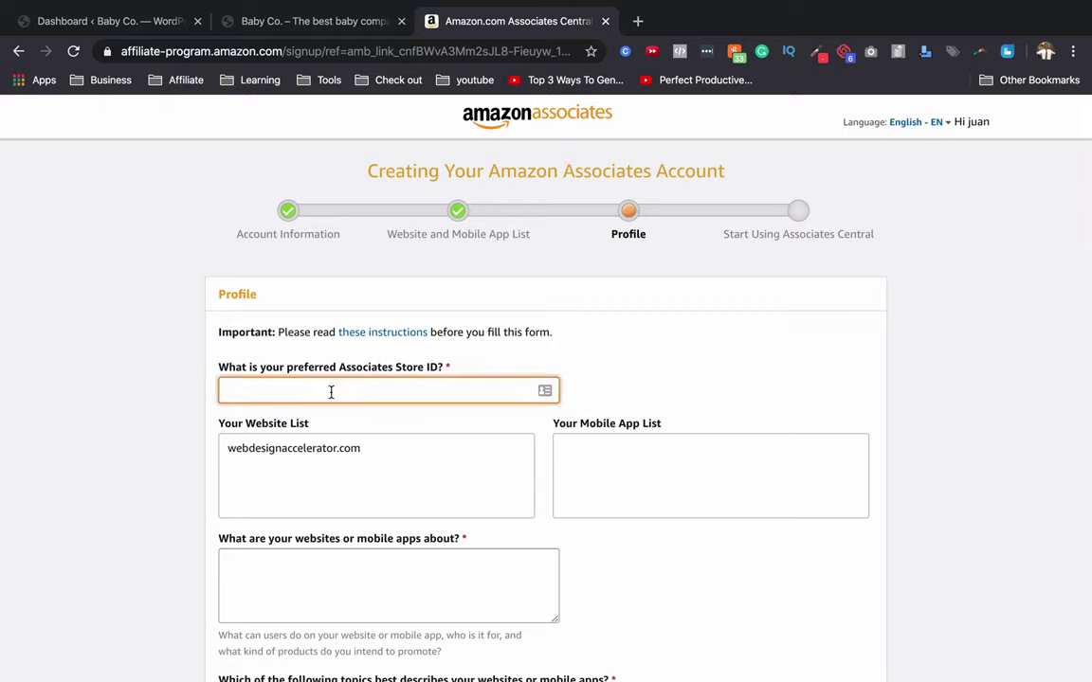
pyautogui.write('Baby co.')
pyautogui.scroll(-3, 343, 453)
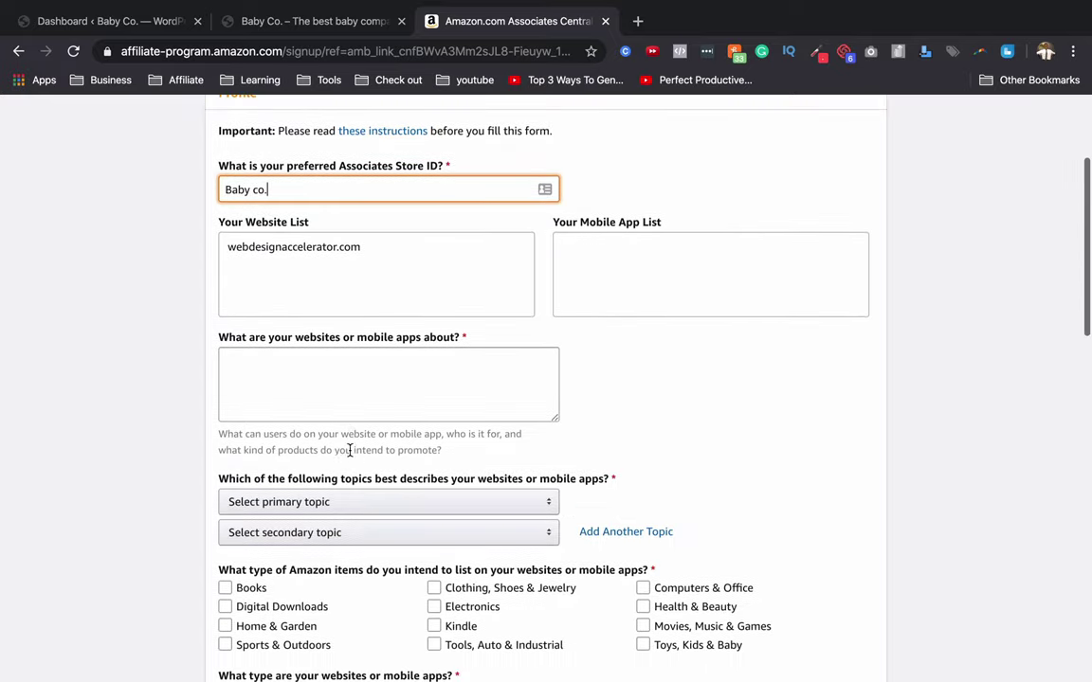
pyautogui.click(354, 389)
pyautogui.write('Its basically helping mothers find the right furniture for home')
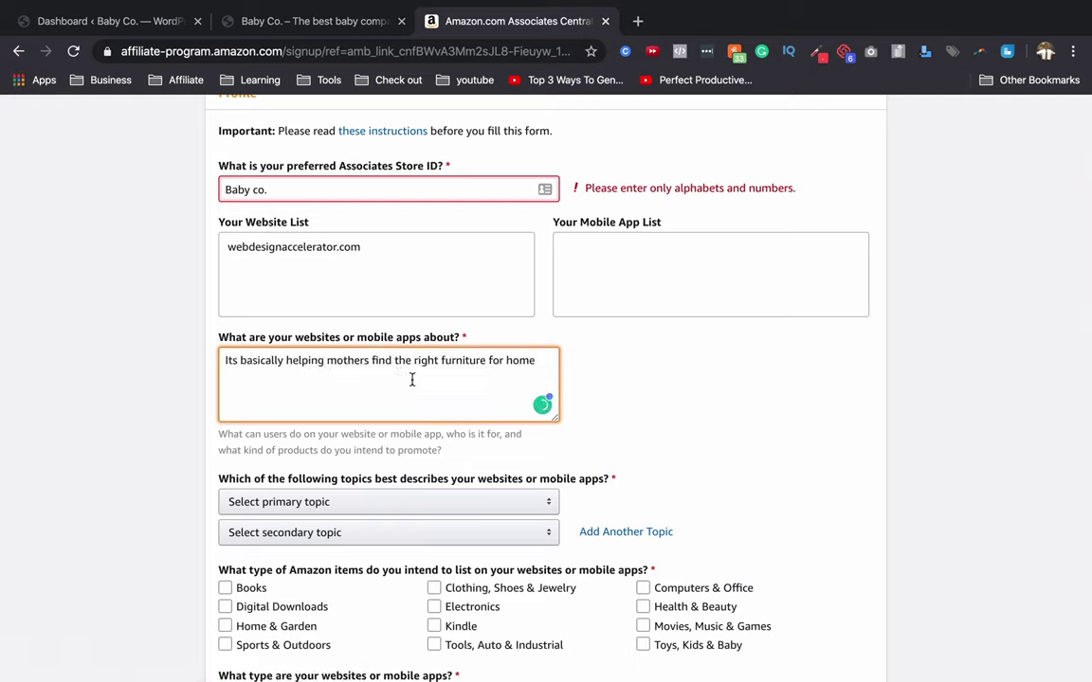
pyautogui.scroll(-2, 423, 409)
pyautogui.scroll(3, 423, 417)
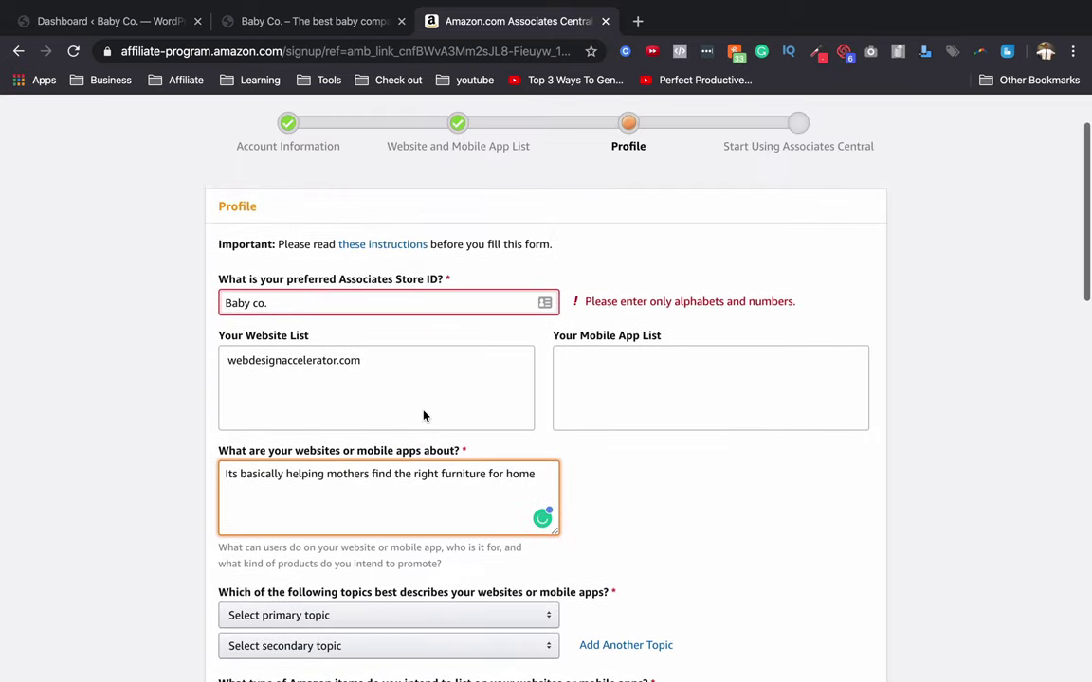
pyautogui.click(448, 301)
pyautogui.press('BackSpace')
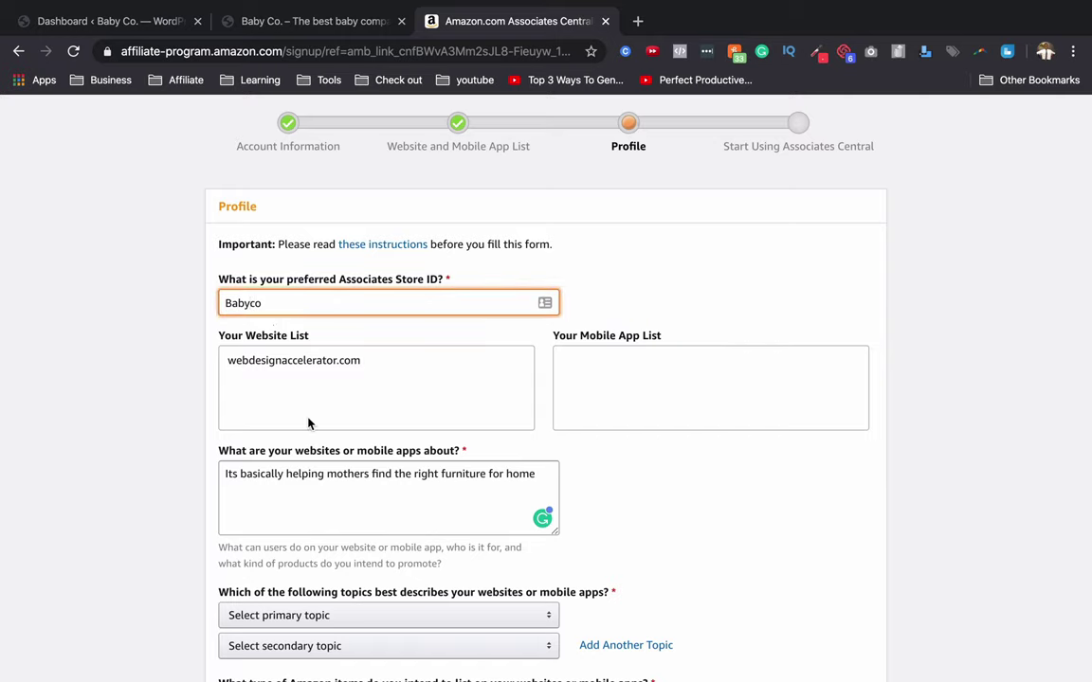
pyautogui.scroll(-3, 309, 422)
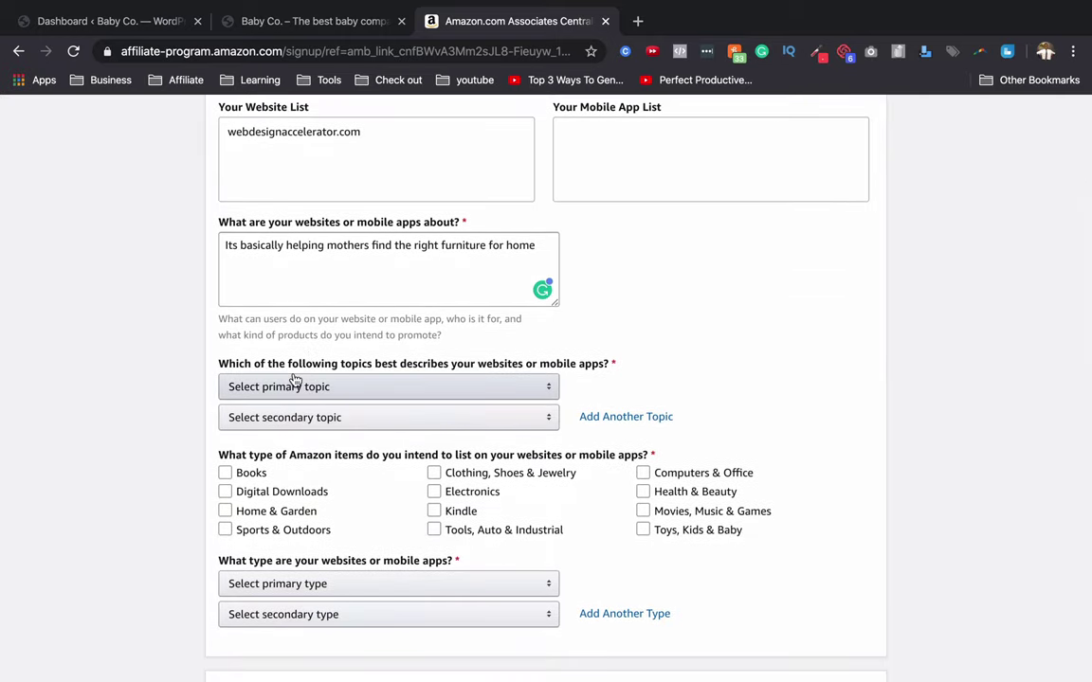
# Choose Home/Pets/Cooking/Weddings/Family/Arts & Crafts as primary topic and Home & Garden as the only item type
pyautogui.click(519, 385)
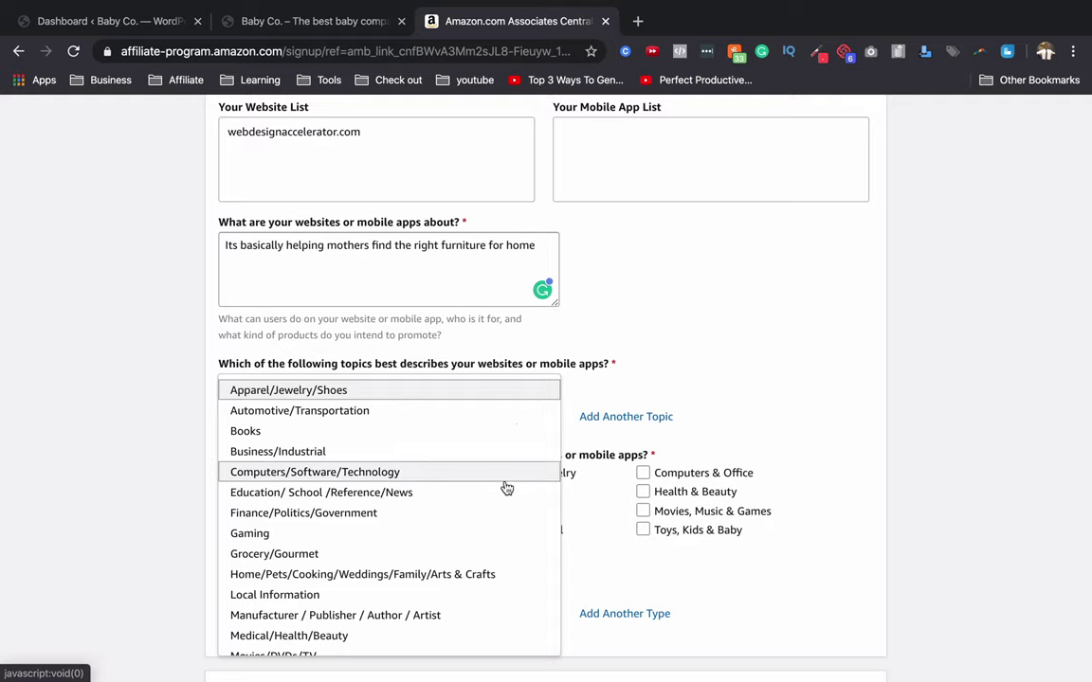
pyautogui.scroll(-2, 500, 547)
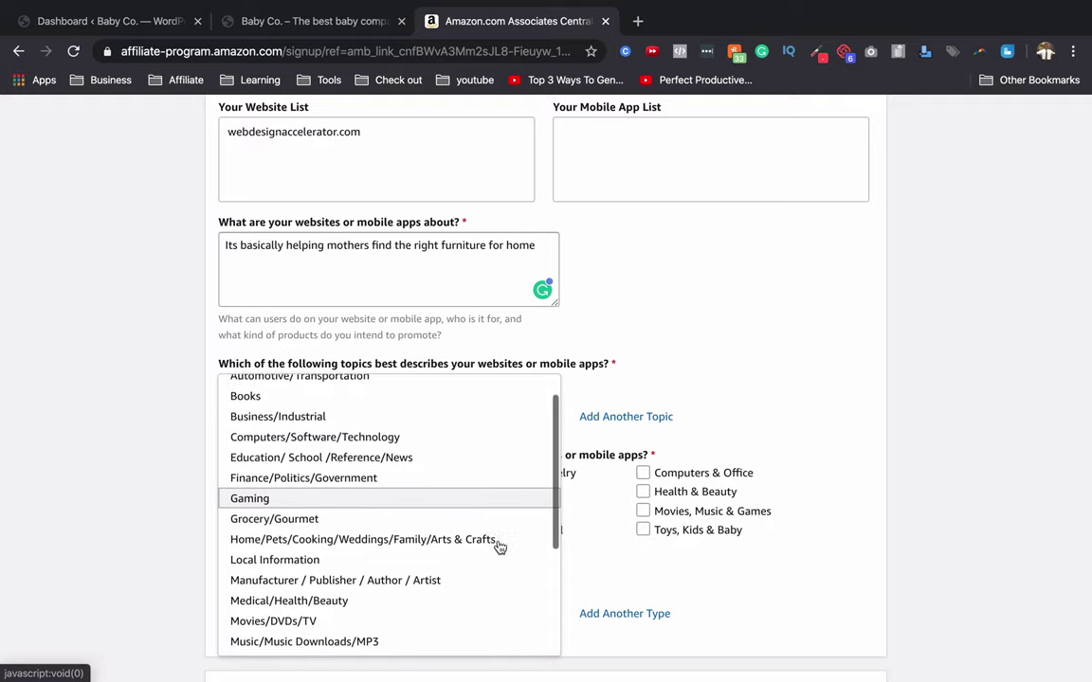
pyautogui.click(499, 536)
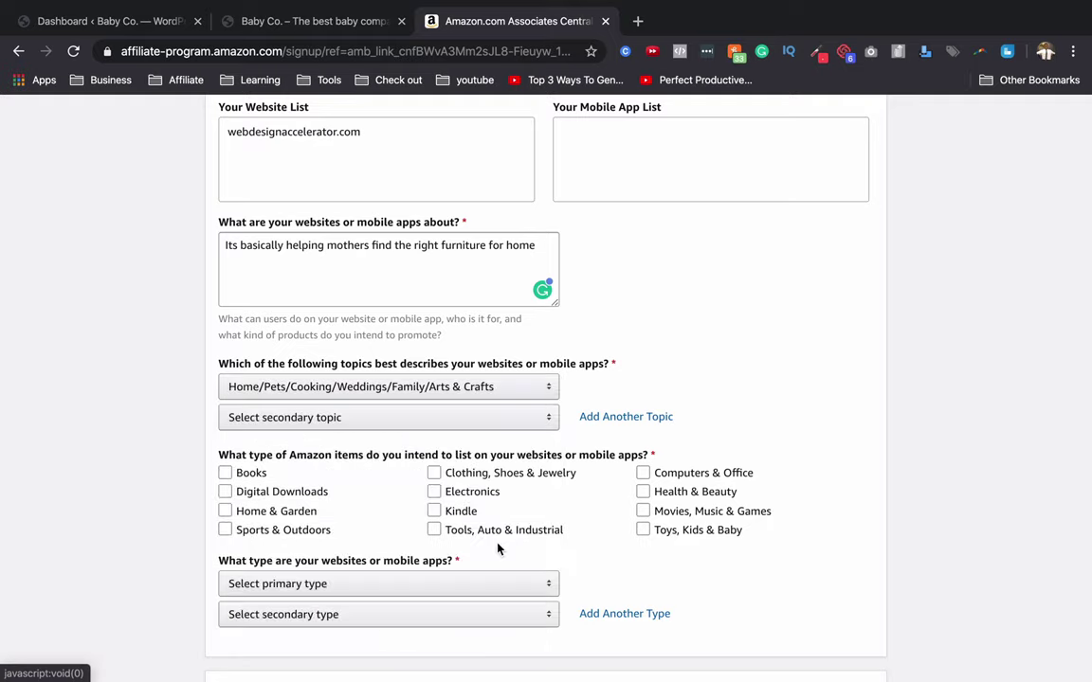
pyautogui.scroll(-2, 498, 549)
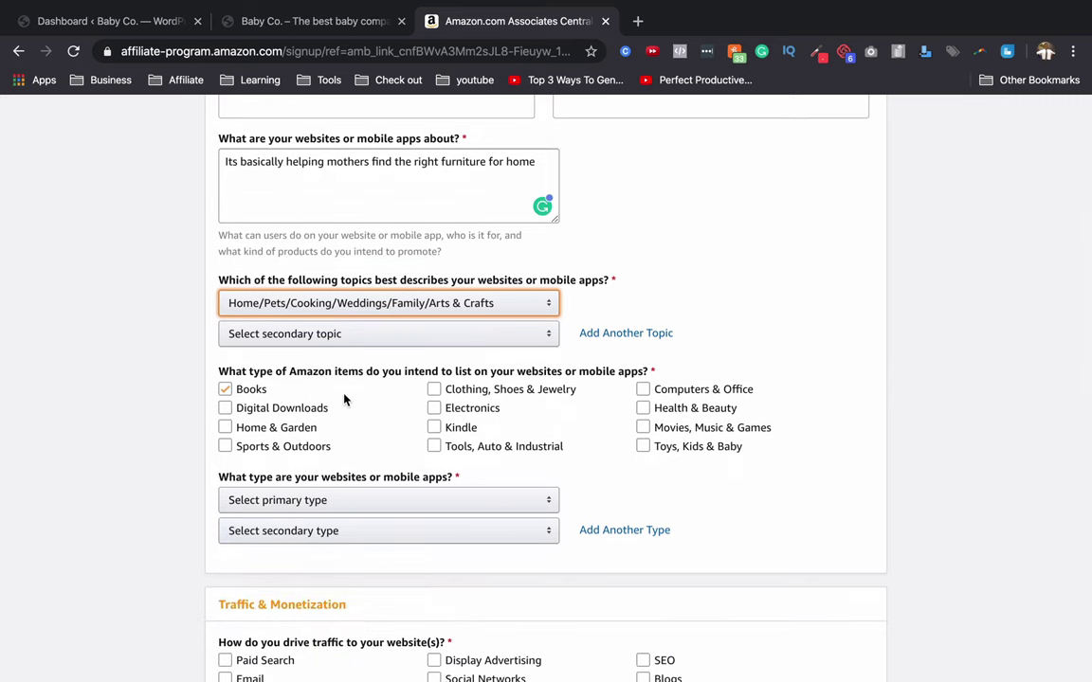
pyautogui.click(345, 397)
pyautogui.click(462, 387)
pyautogui.click(573, 391)
pyautogui.click(225, 427)
pyautogui.click(225, 408)
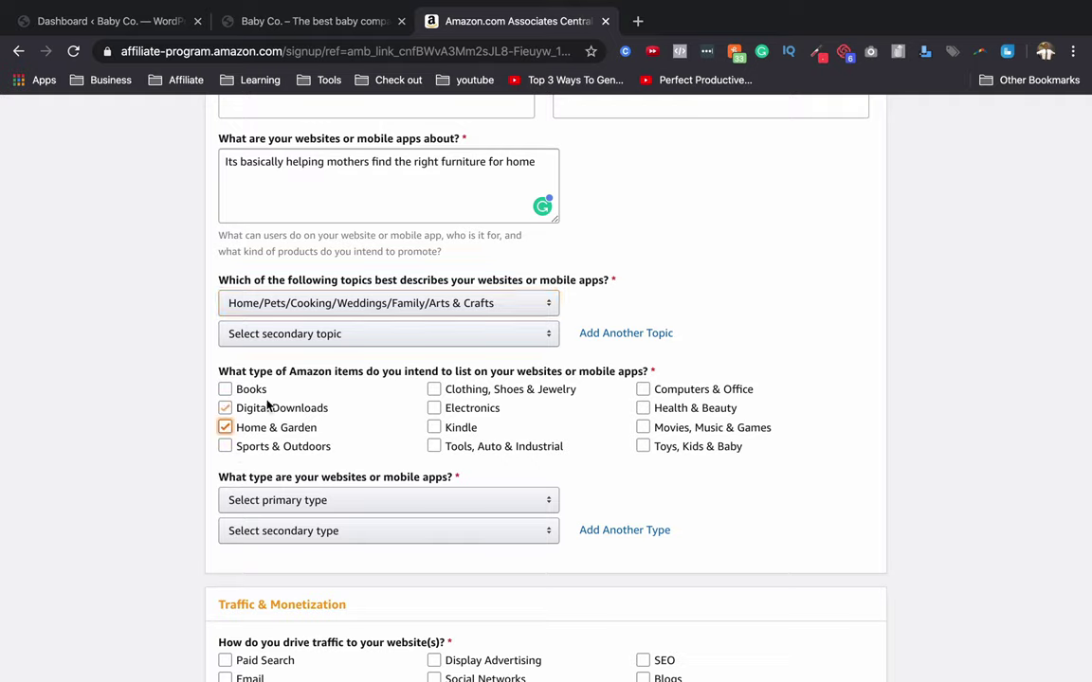
pyautogui.click(365, 408)
pyautogui.click(532, 408)
pyautogui.click(534, 405)
pyautogui.scroll(-3, 530, 464)
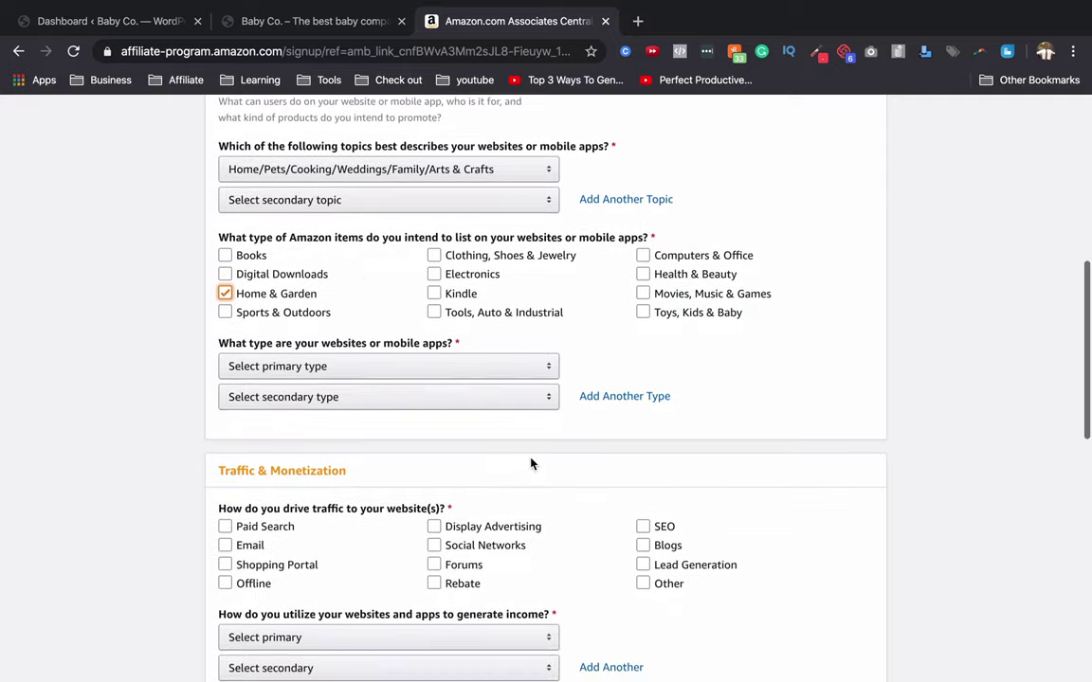
# Set website type to Content or Niche Website with Email, SEO and Blogs as traffic sources
pyautogui.scroll(-1, 527, 436)
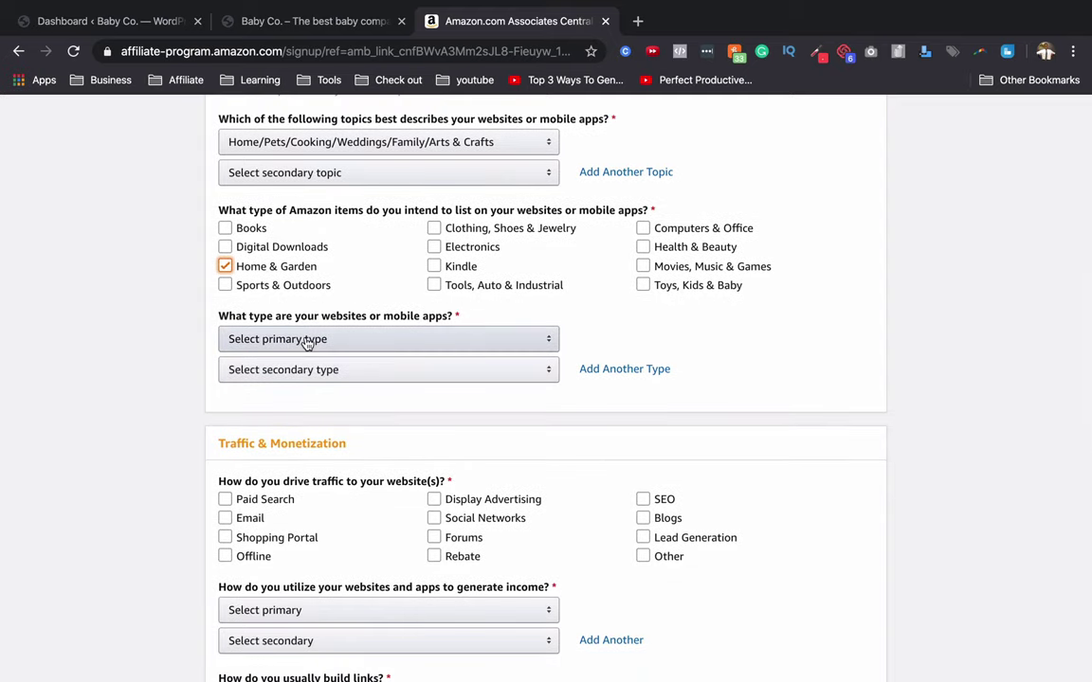
pyautogui.click(459, 342)
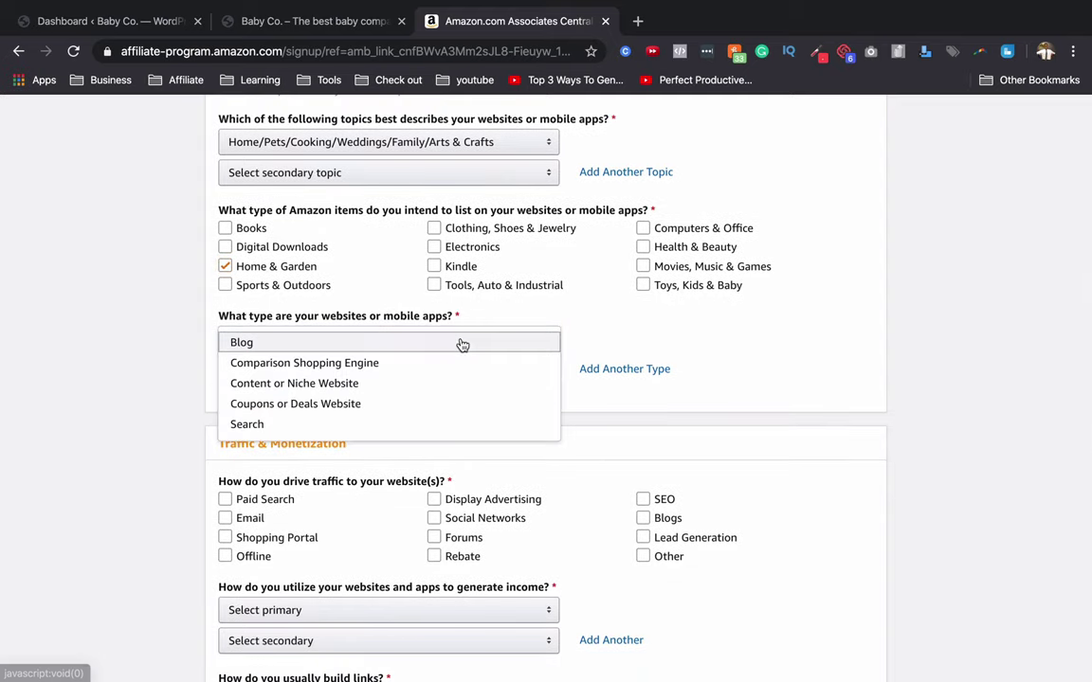
pyautogui.click(456, 384)
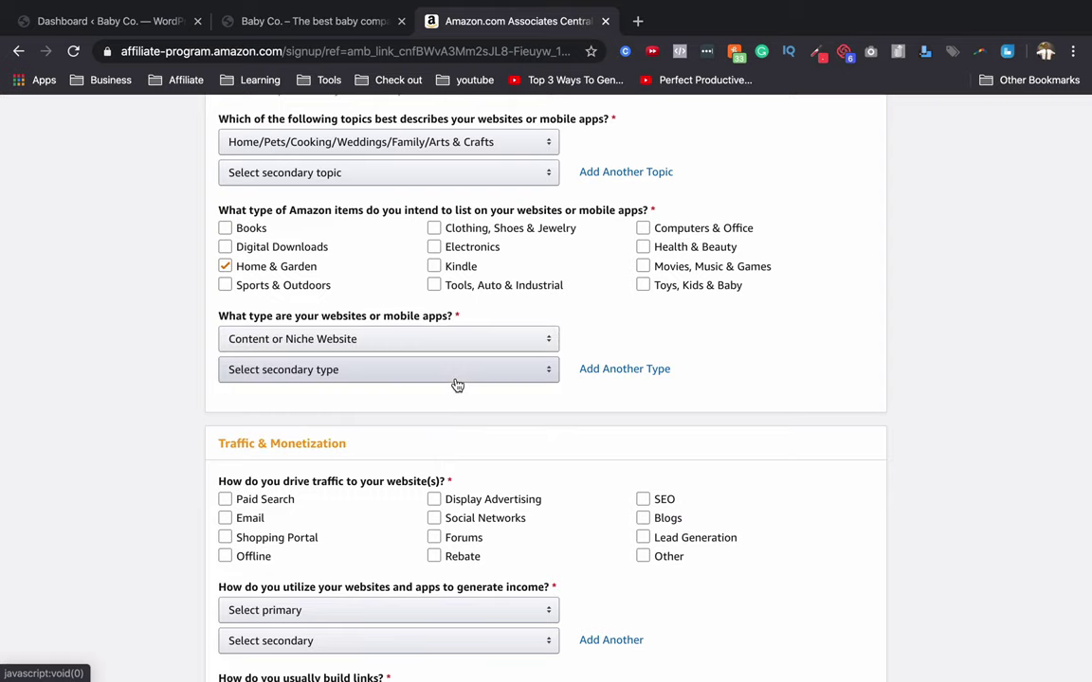
pyautogui.scroll(-3, 403, 424)
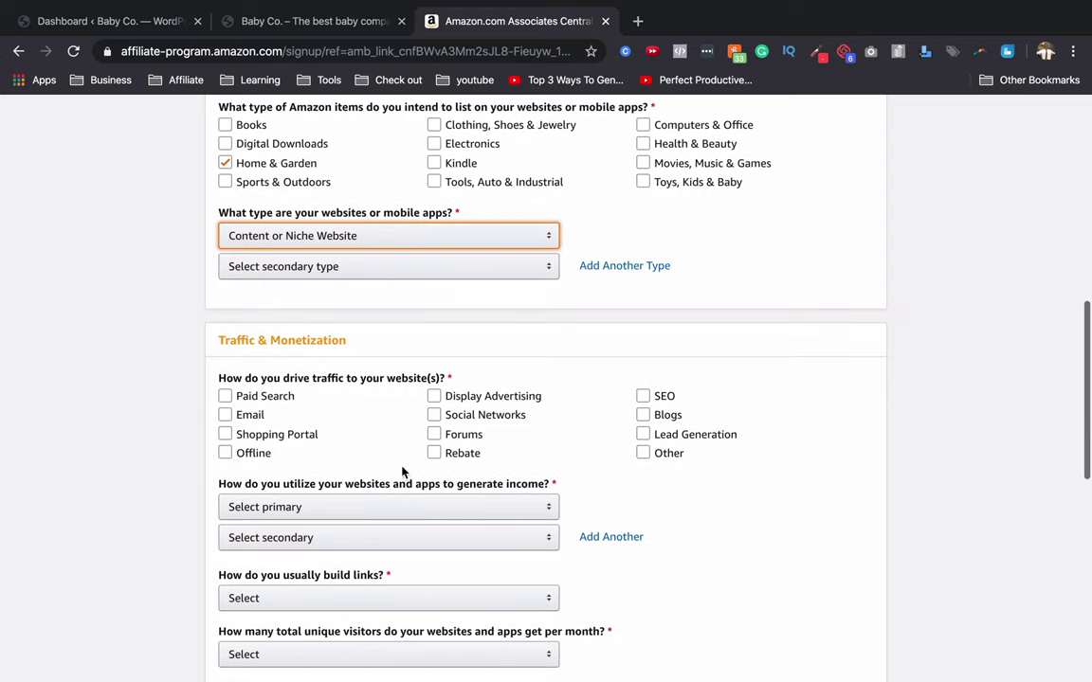
pyautogui.click(228, 397)
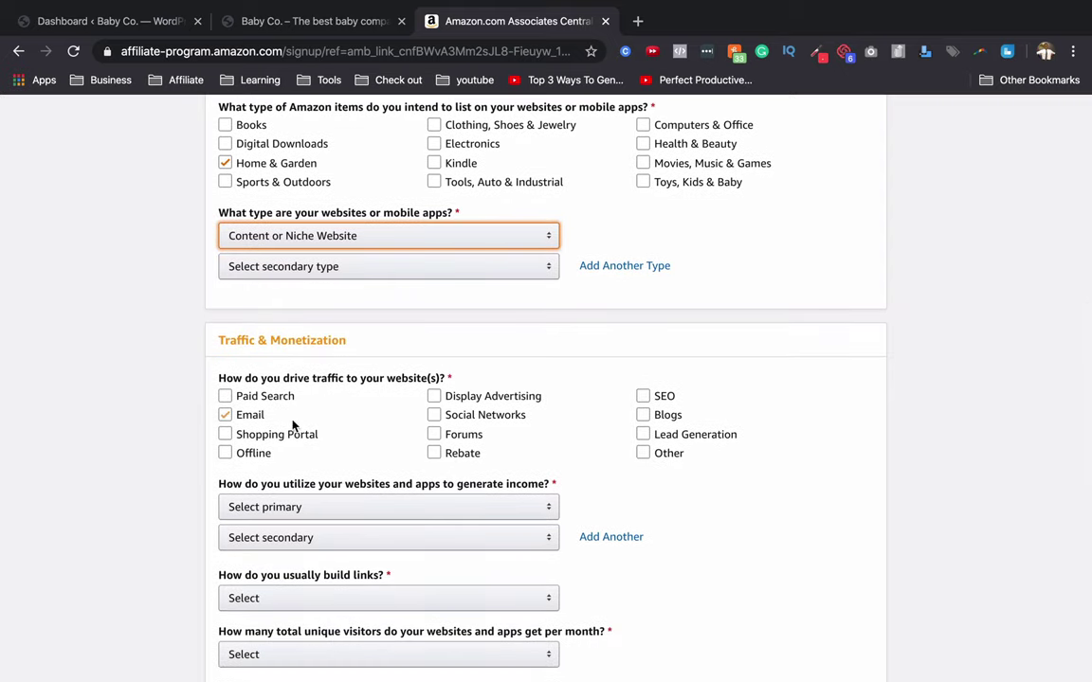
pyautogui.doubleClick(225, 416)
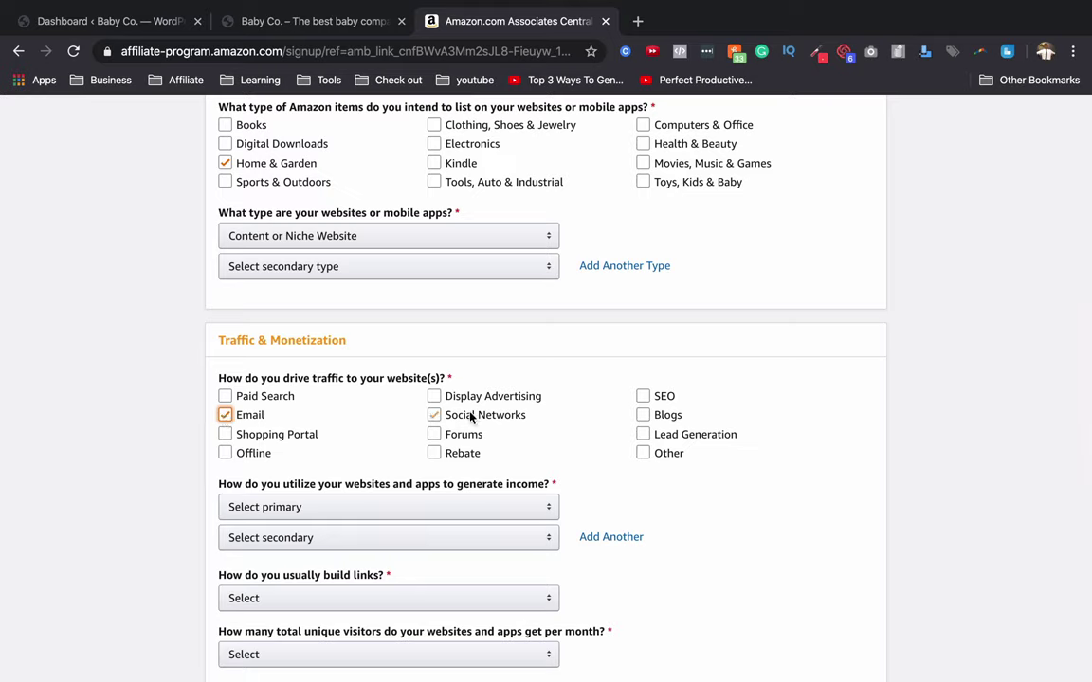
pyautogui.click(642, 433)
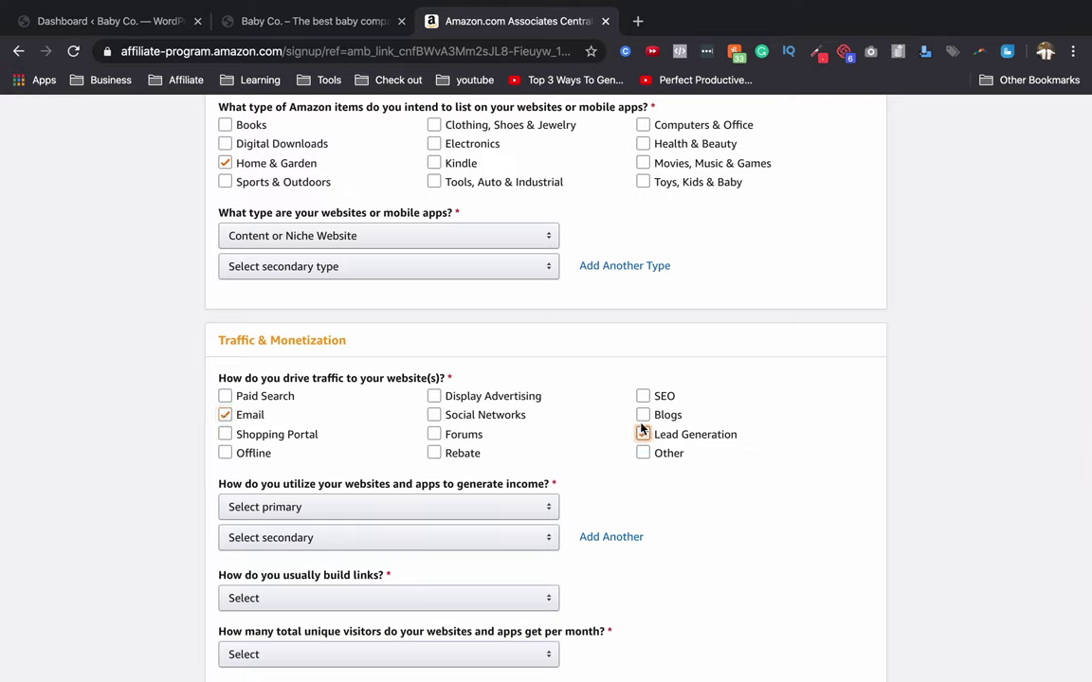
pyautogui.click(643, 415)
pyautogui.click(642, 396)
# State Amazon Associates is the only income method and links are built with a Content Management System
pyautogui.scroll(-3, 500, 444)
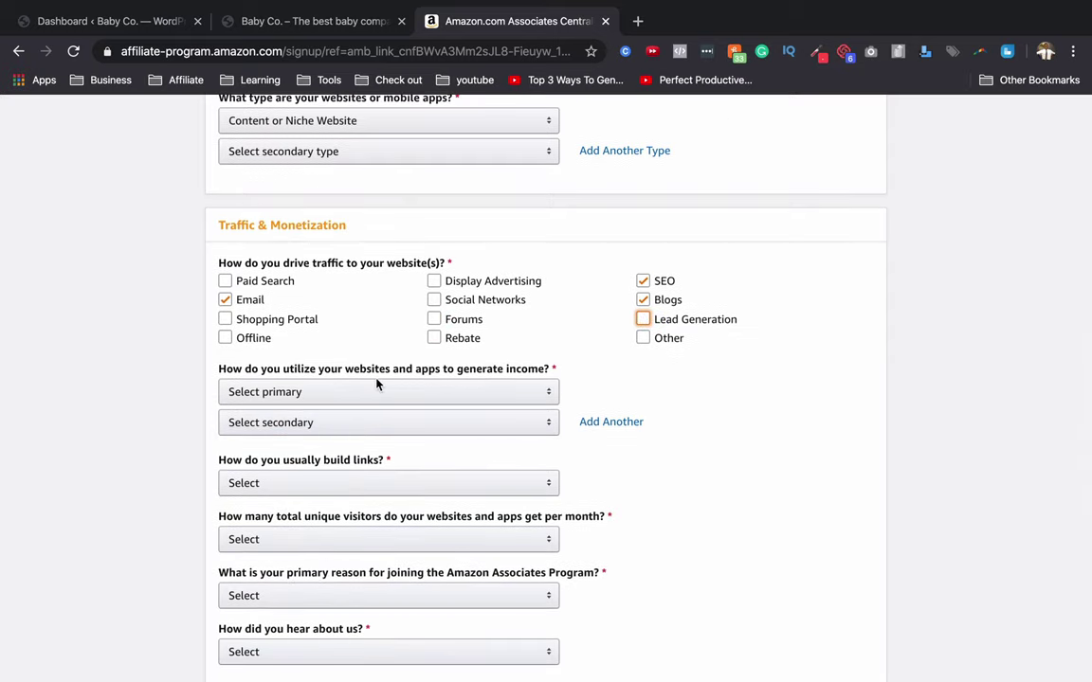
pyautogui.click(532, 391)
pyautogui.scroll(-1, 517, 550)
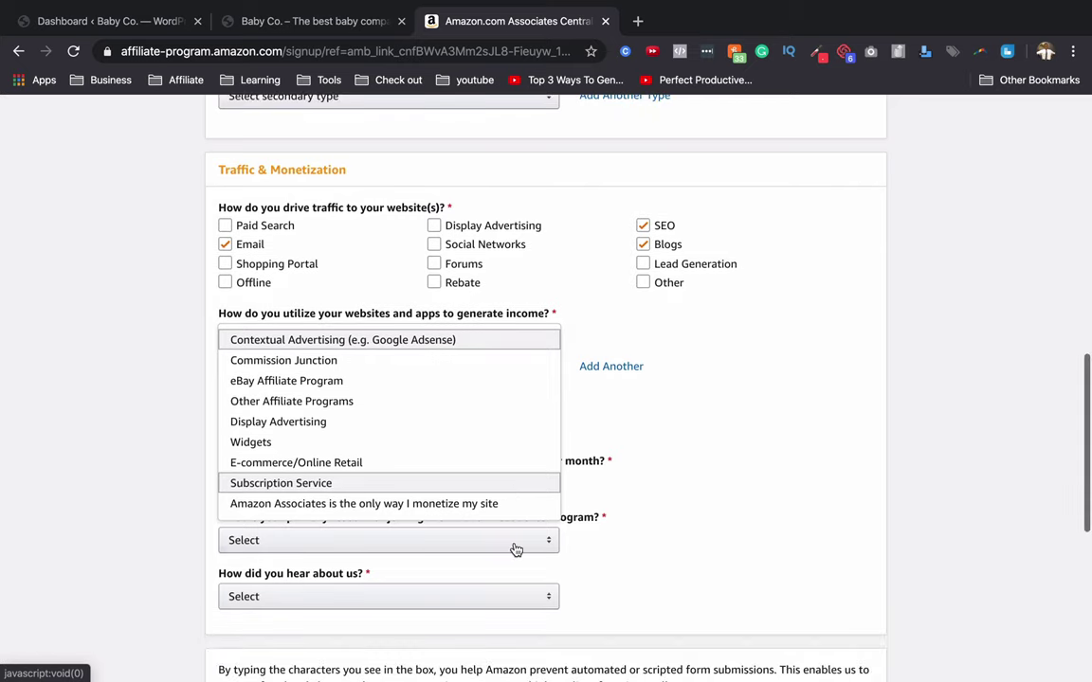
pyautogui.click(493, 505)
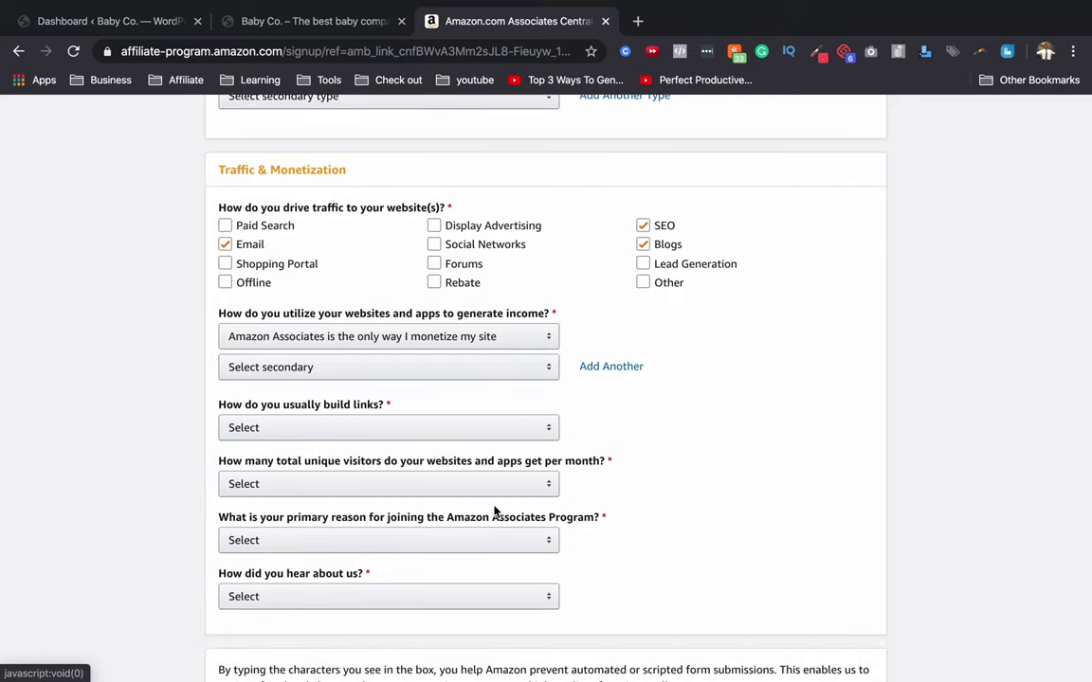
pyautogui.click(490, 431)
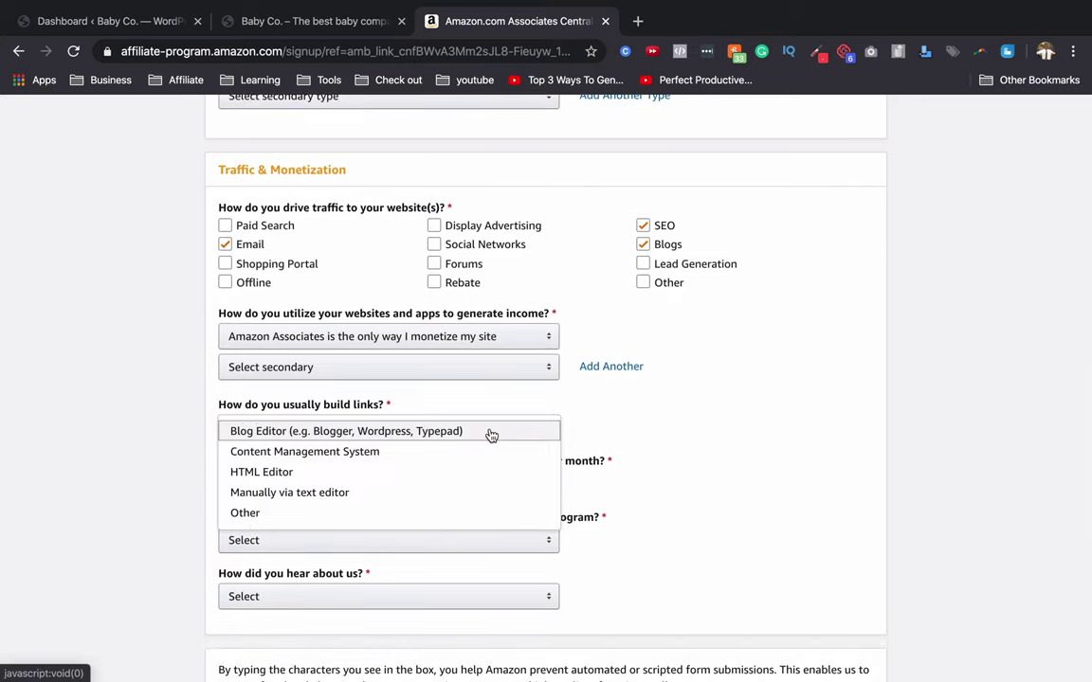
pyautogui.scroll(-1, 478, 479)
pyautogui.click(479, 447)
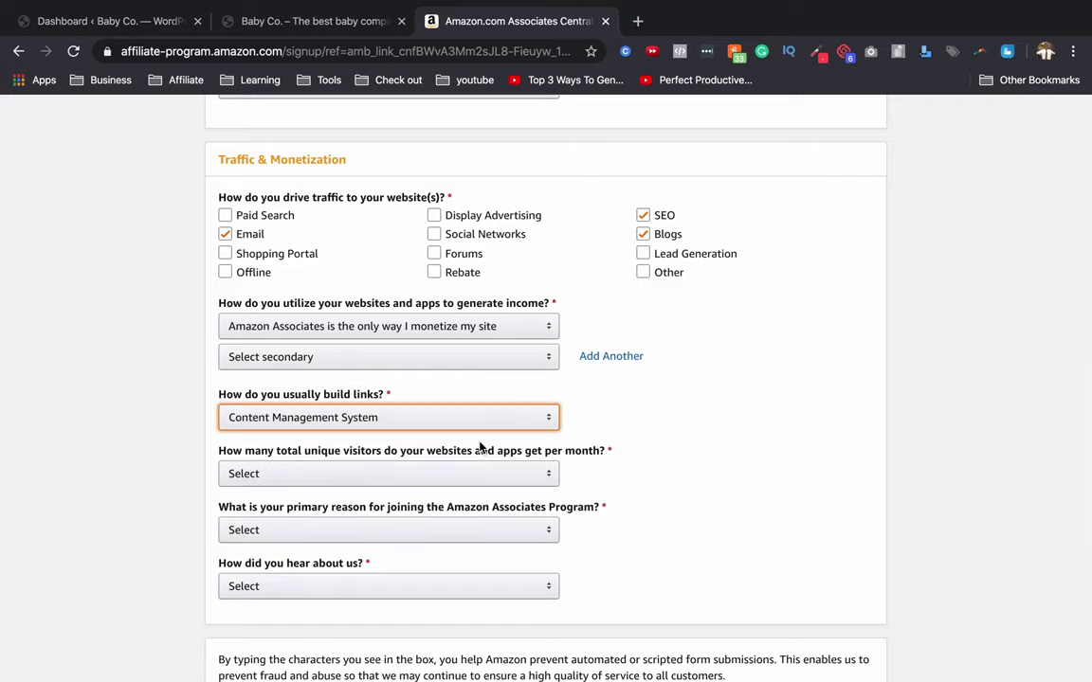
# Choose Less than 500 monthly visitors, To monetize my site, and Word of Mouth as referral source
pyautogui.scroll(-1, 480, 448)
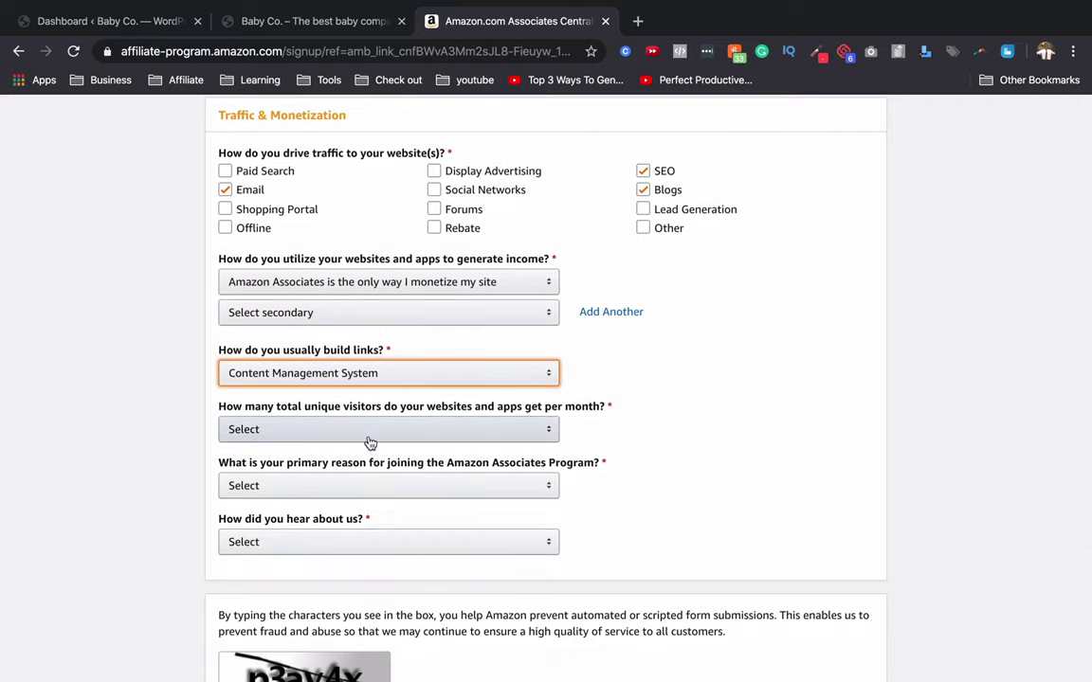
pyautogui.click(431, 436)
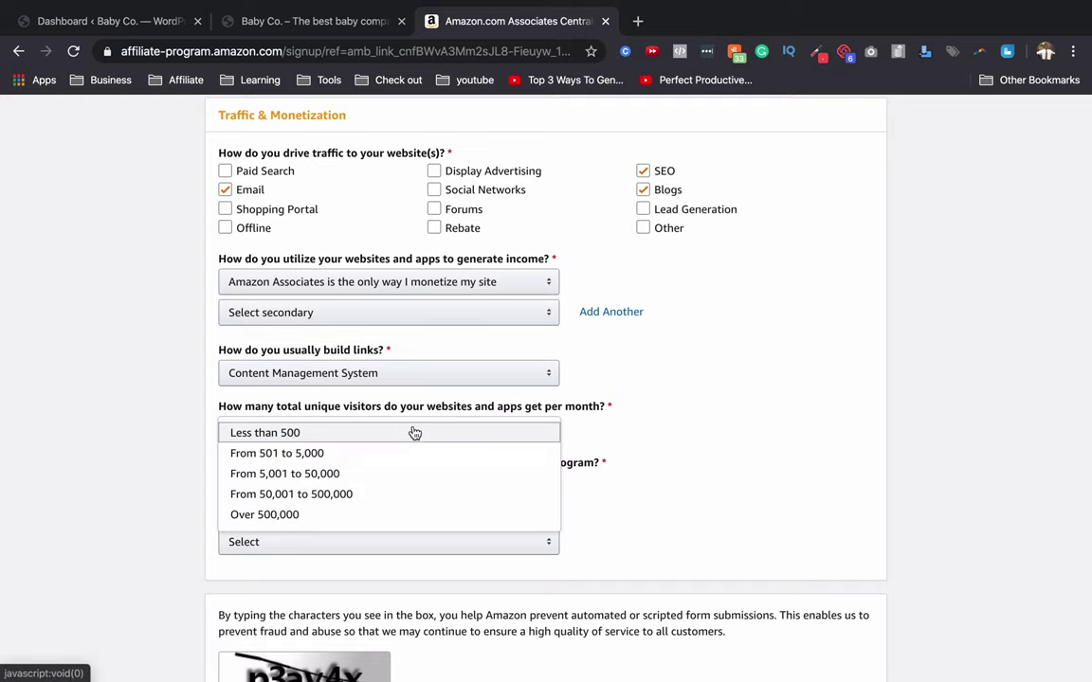
pyautogui.click(414, 431)
pyautogui.scroll(-2, 405, 504)
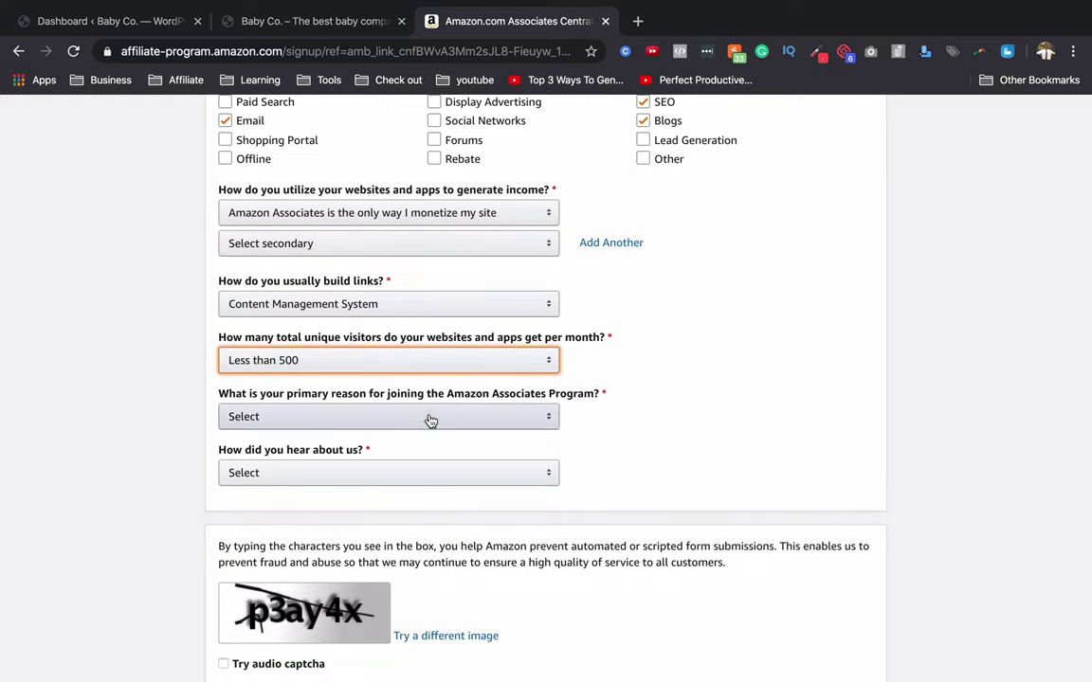
pyautogui.click(432, 420)
pyautogui.click(419, 444)
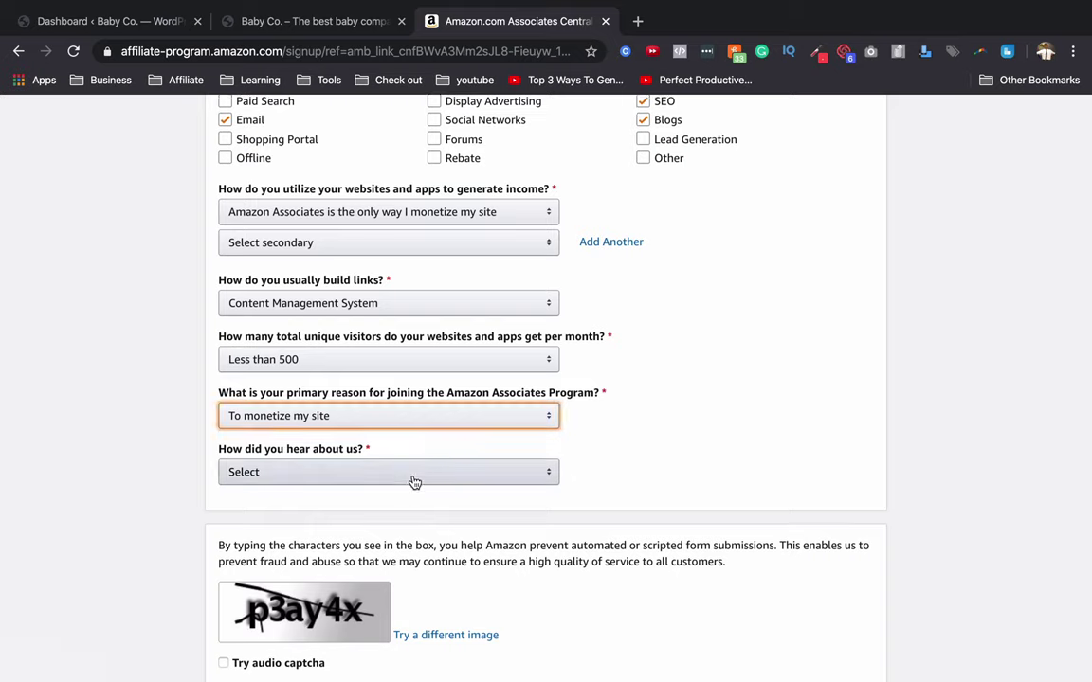
pyautogui.scroll(-1, 417, 455)
pyautogui.click(419, 439)
pyautogui.click(409, 491)
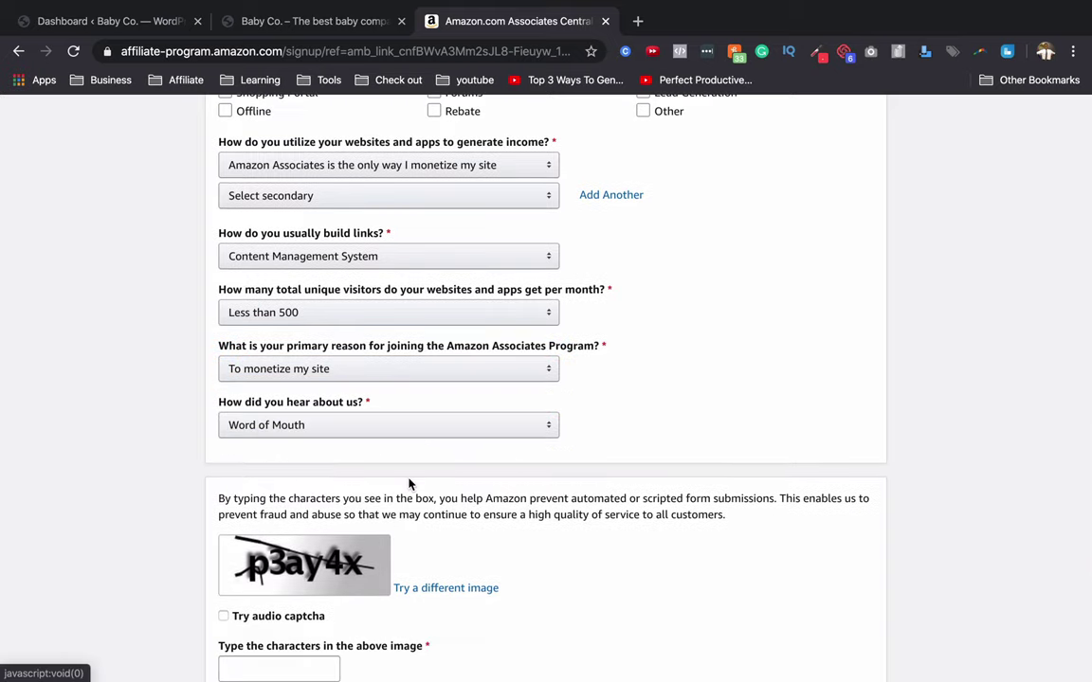
pyautogui.scroll(-1, 406, 528)
pyautogui.scroll(-5, 406, 528)
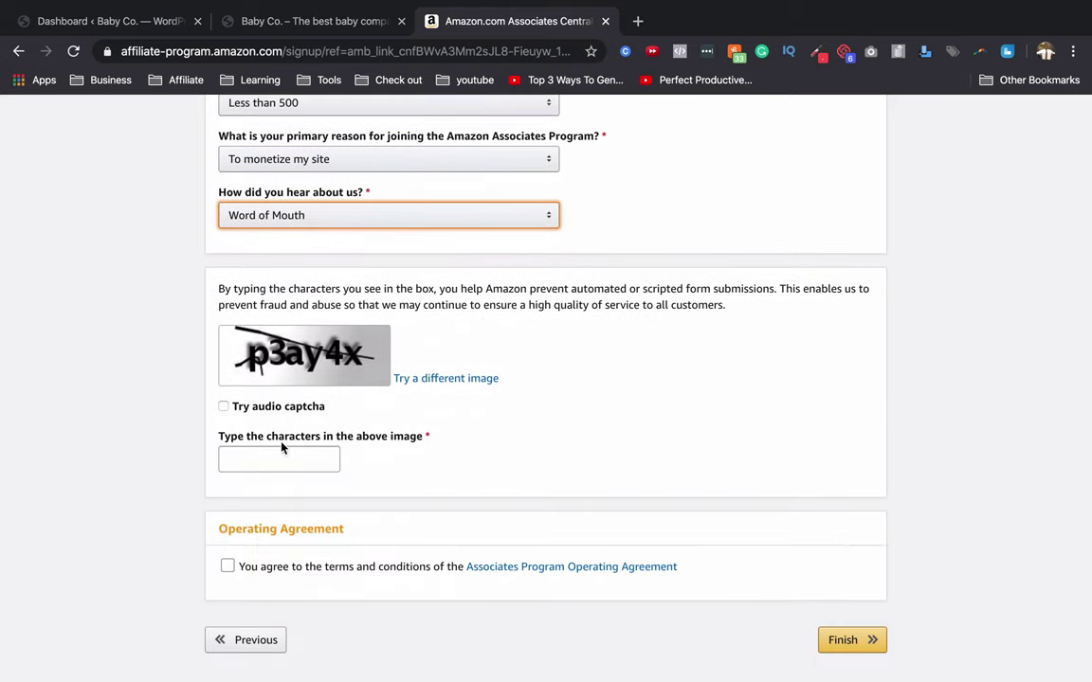
# Enter the captcha text, tick the Associates Program Operating Agreement and finish the application
pyautogui.click(257, 464)
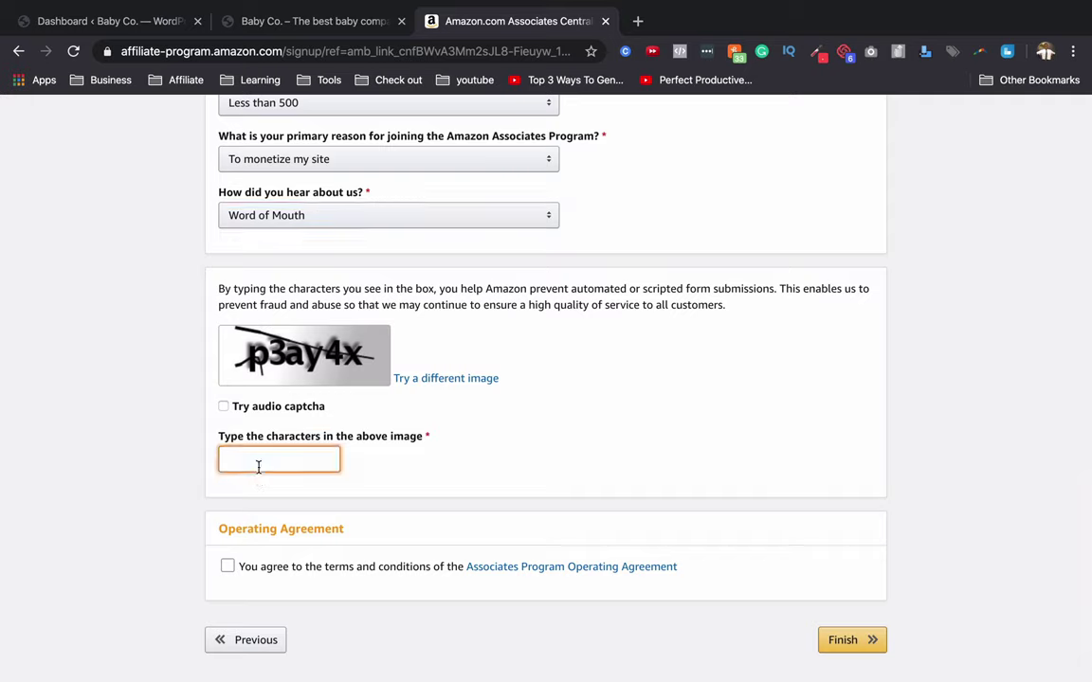
pyautogui.write('p3ay4x')
pyautogui.click(250, 573)
pyautogui.scroll(-2, 269, 522)
pyautogui.click(225, 482)
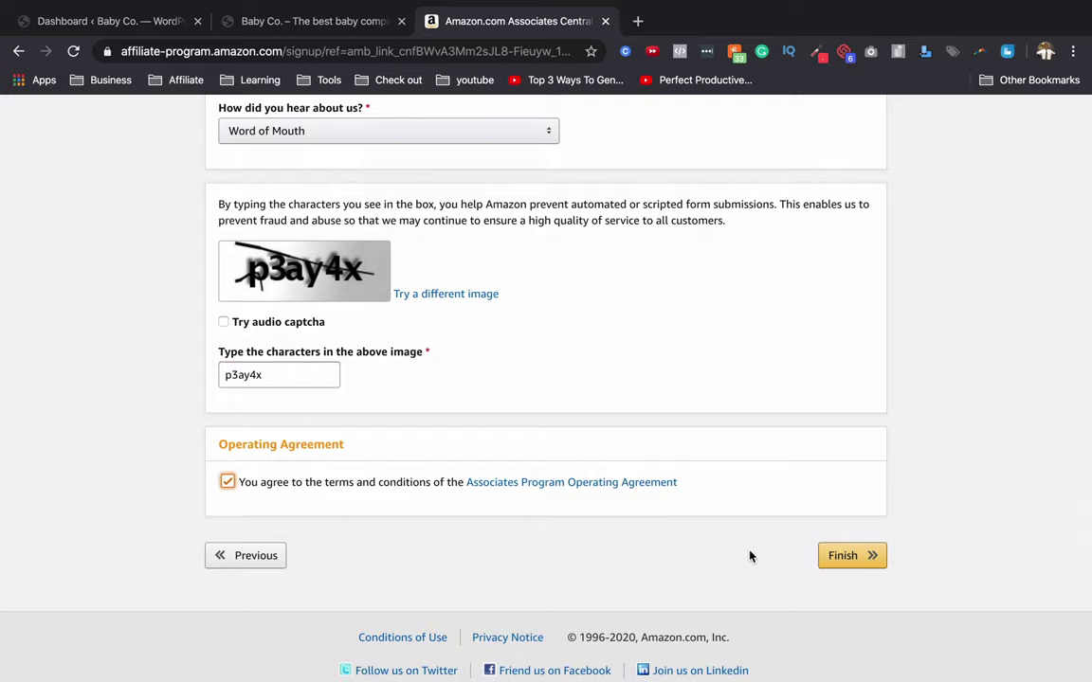
pyautogui.click(860, 558)
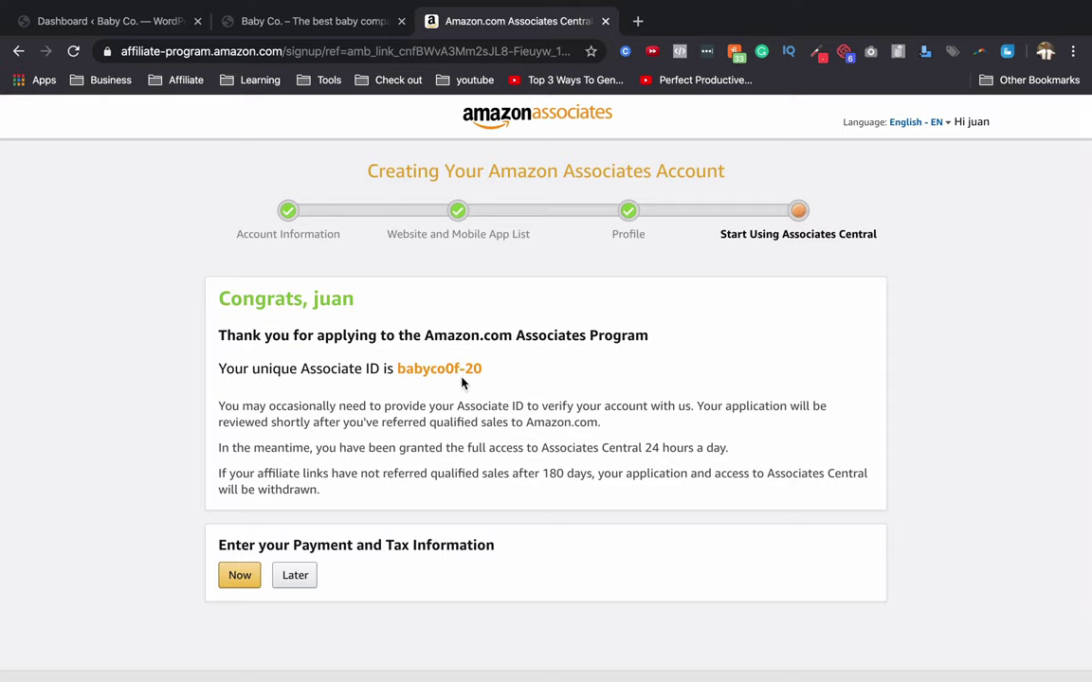
# Defer the payment and tax information and dismiss the Associates Central welcome tour
pyautogui.scroll(-2, 395, 464)
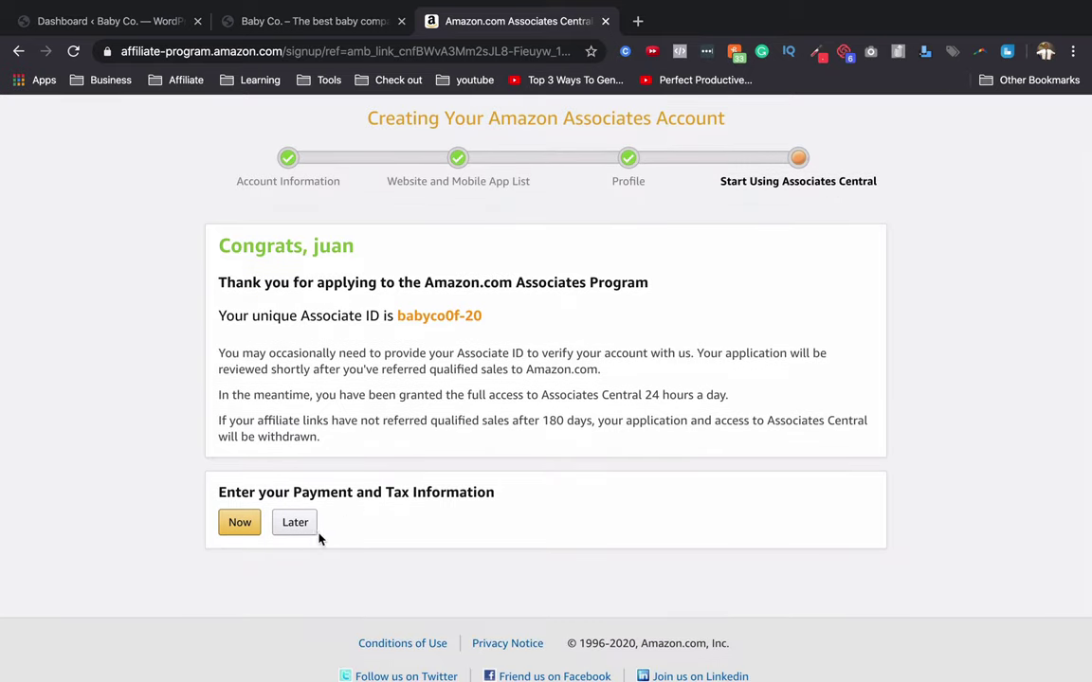
pyautogui.click(300, 527)
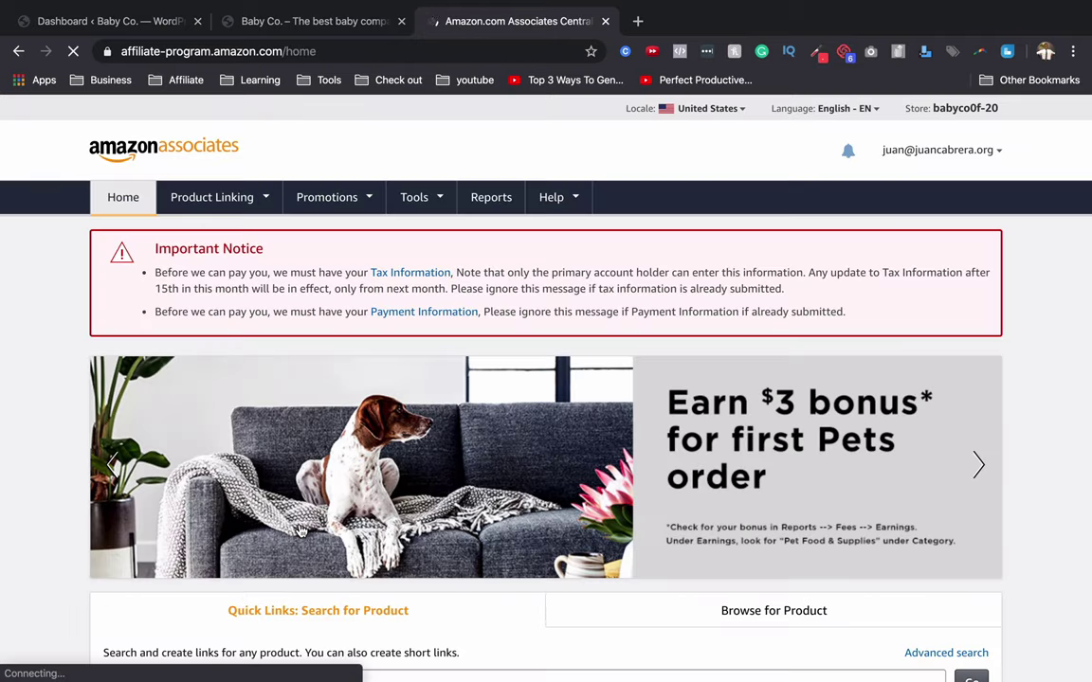
pyautogui.scroll(-2, 441, 396)
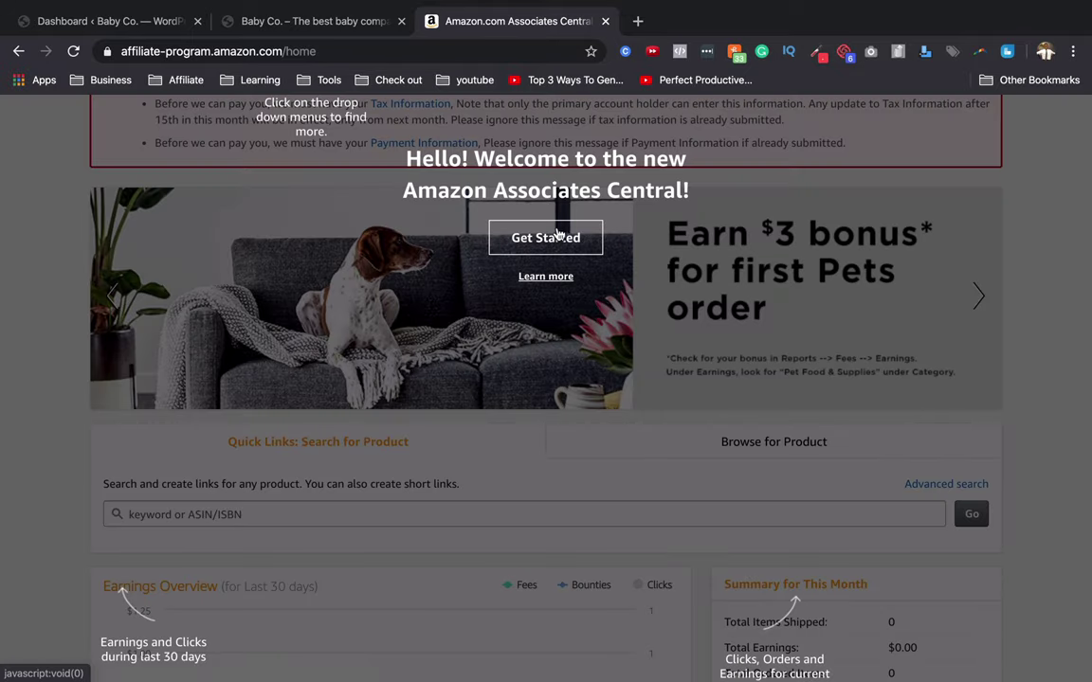
pyautogui.click(557, 236)
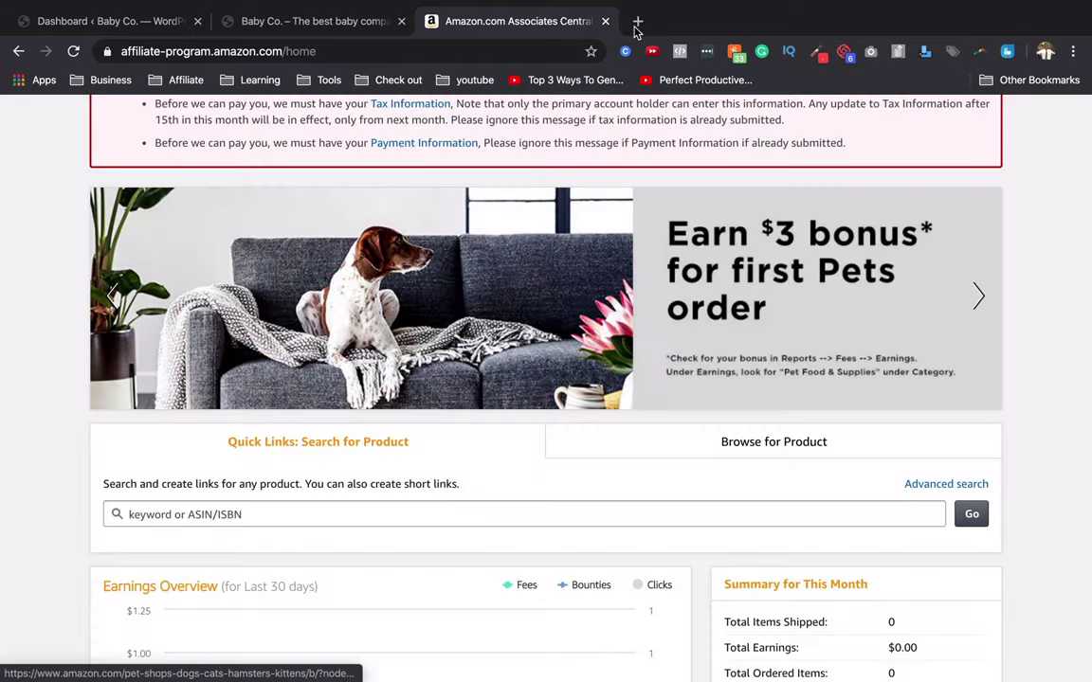
pyautogui.click(639, 21)
# On amazon.com, open the recently viewed DaVinci Fairway 3-Drawer Dresser and get its text affiliate link
pyautogui.write('amazon.com')
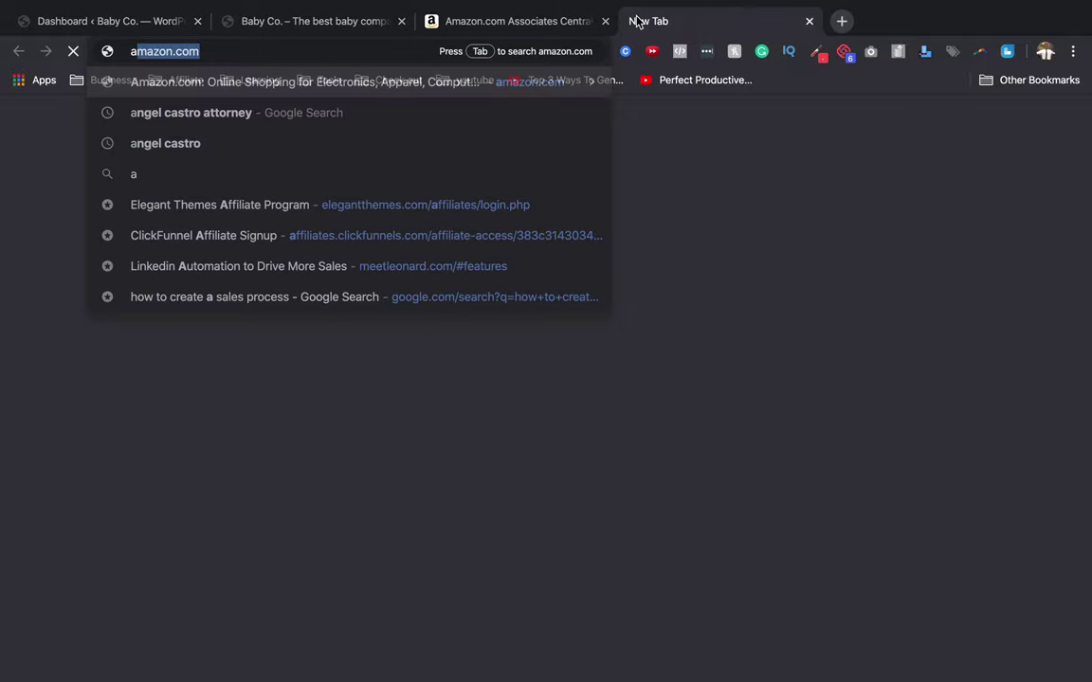
pyautogui.press('Return')
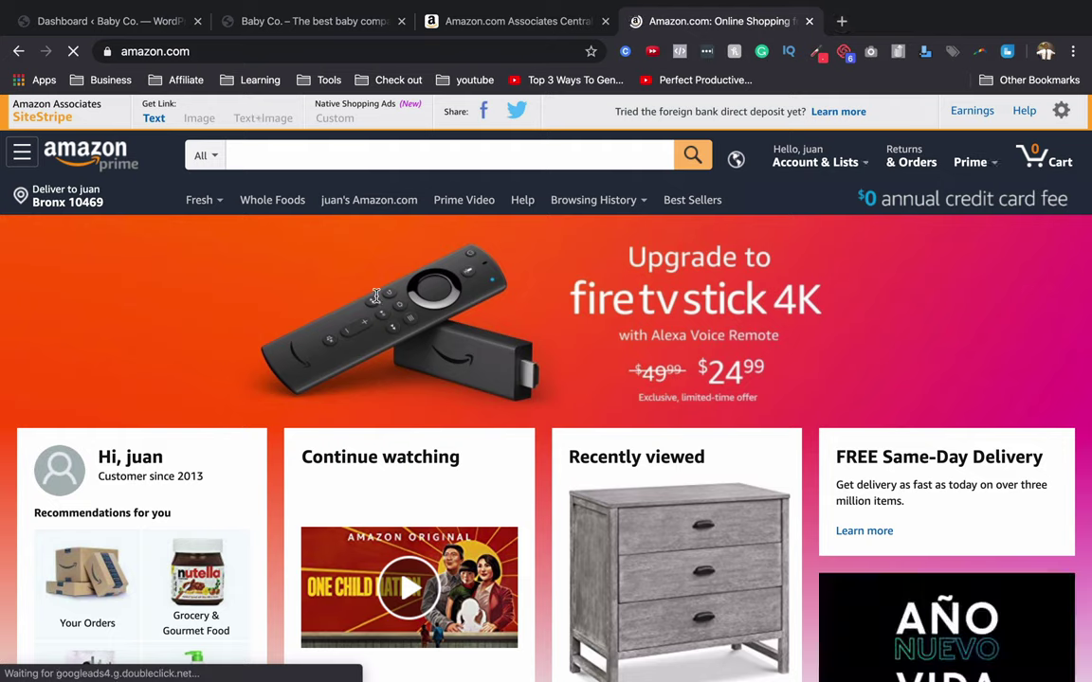
pyautogui.click(652, 561)
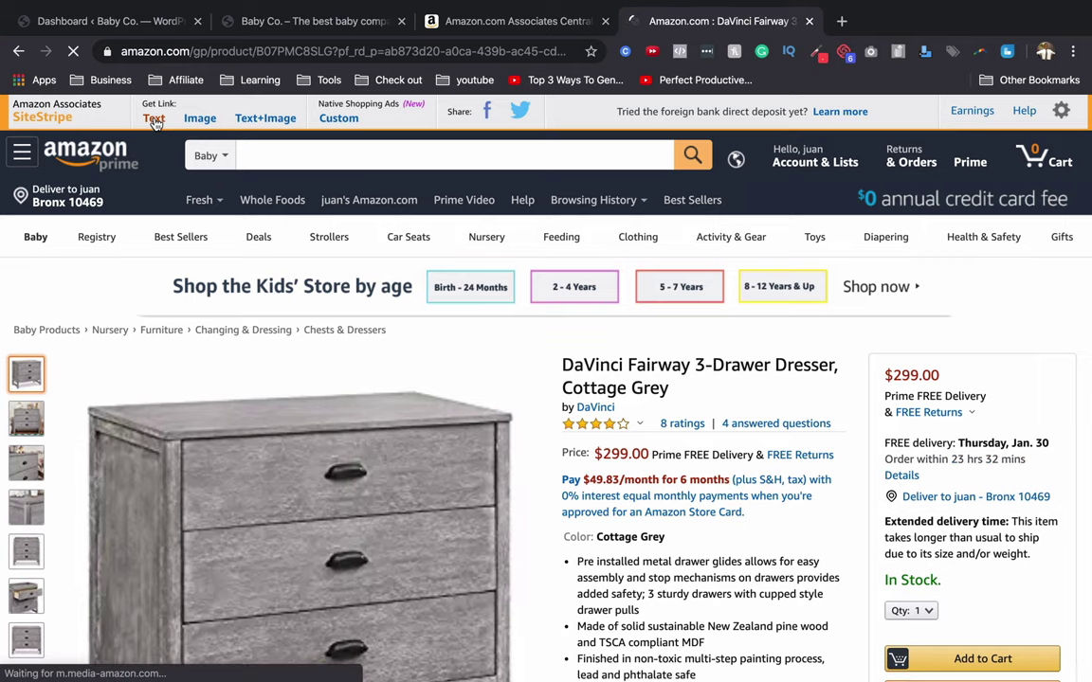
pyautogui.click(153, 120)
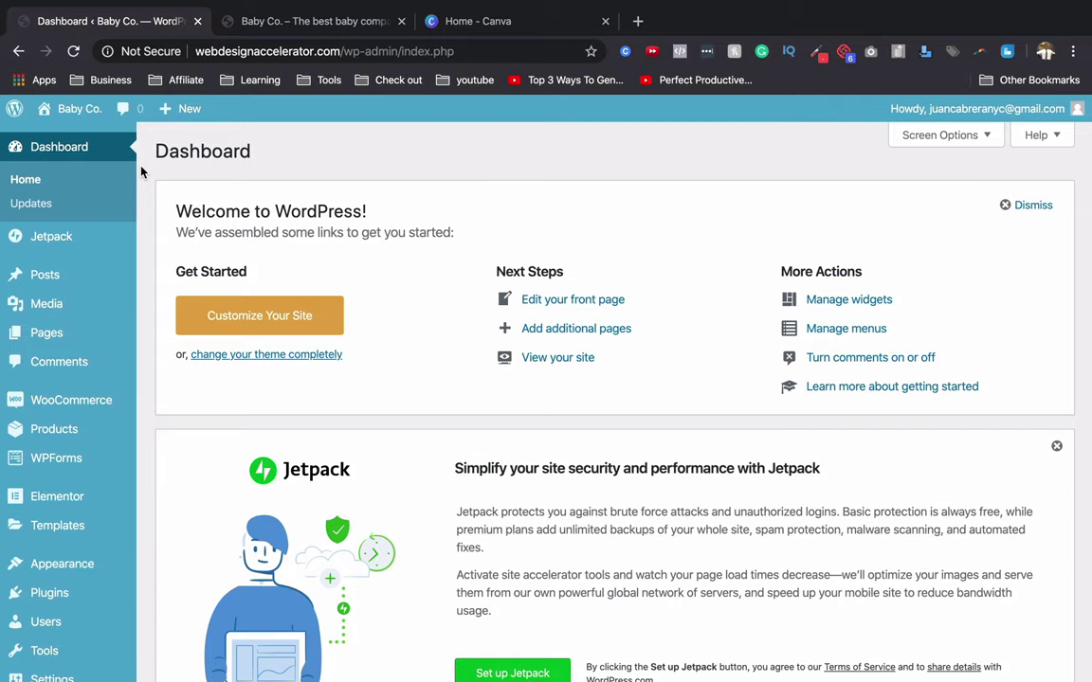
# Scroll through the Baby Co. homepage to review its current print logo, then return to Canva
pyautogui.click(223, 29)
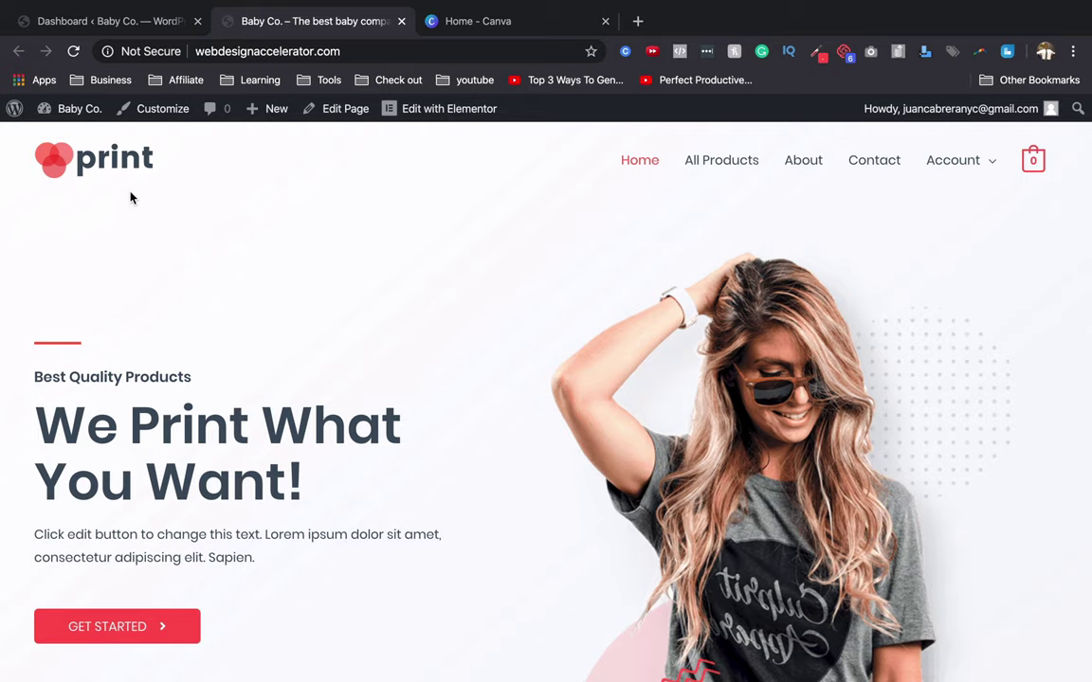
pyautogui.scroll(-10, 393, 408)
pyautogui.scroll(10, 398, 441)
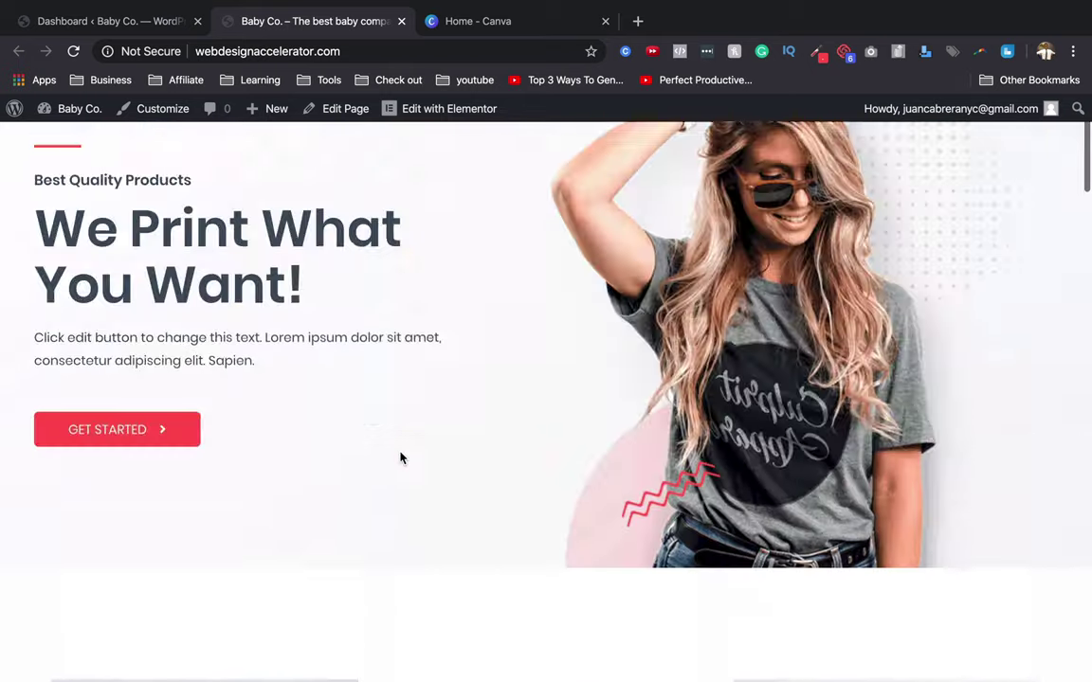
pyautogui.click(490, 27)
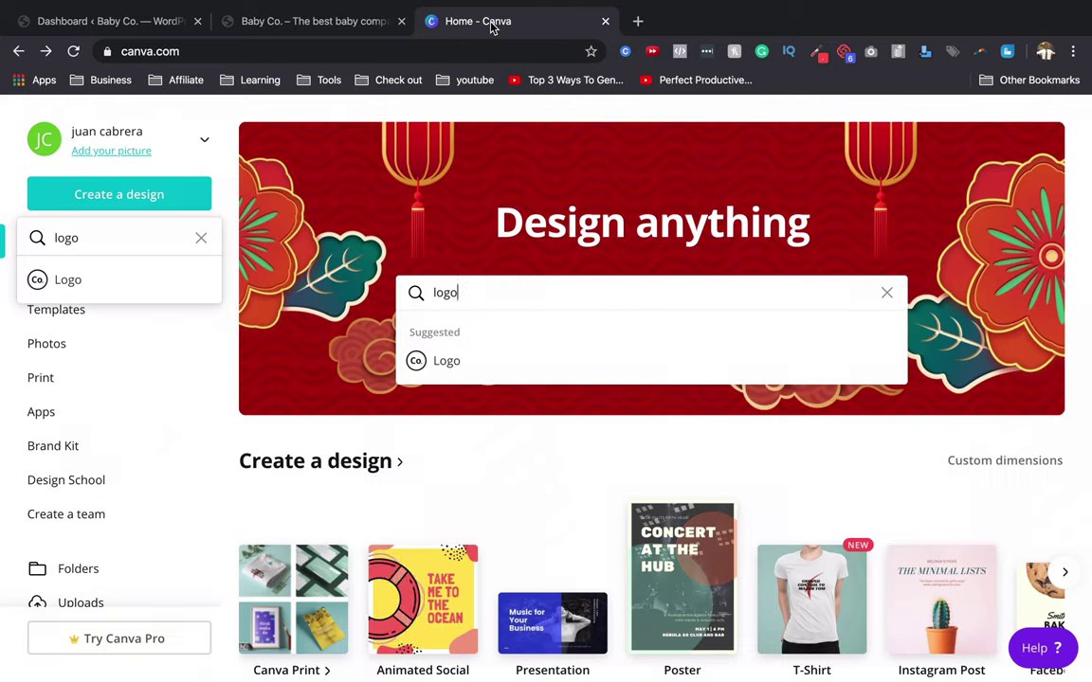
# Search design types for 'logo' and create a new 500 × 500 px Logo design
pyautogui.click(188, 52)
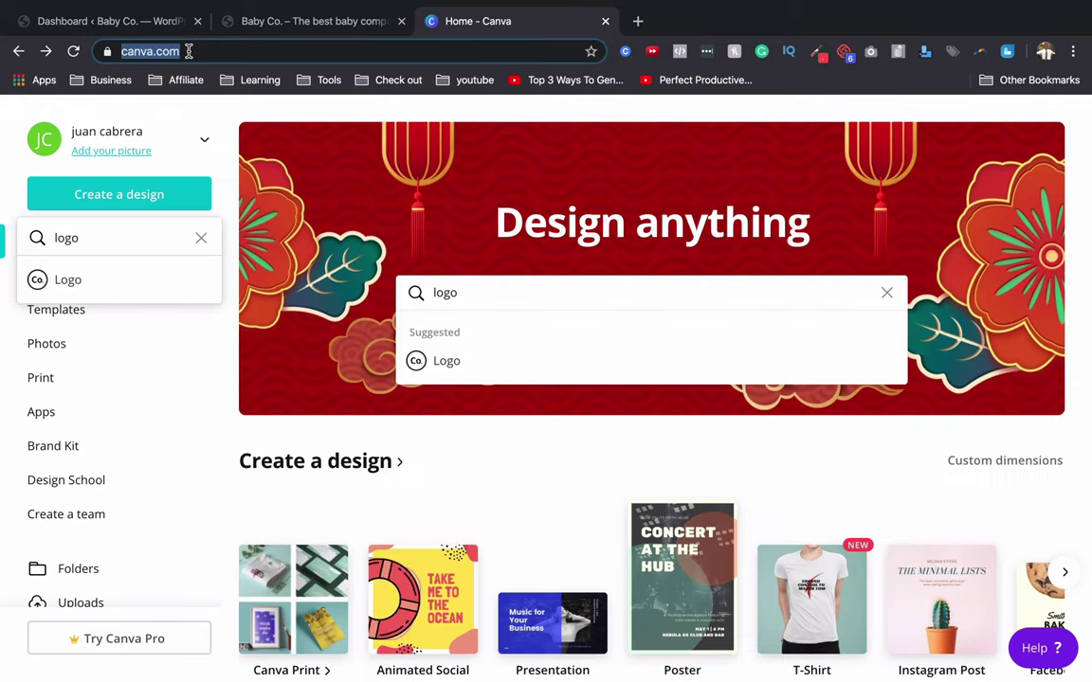
pyautogui.click(177, 202)
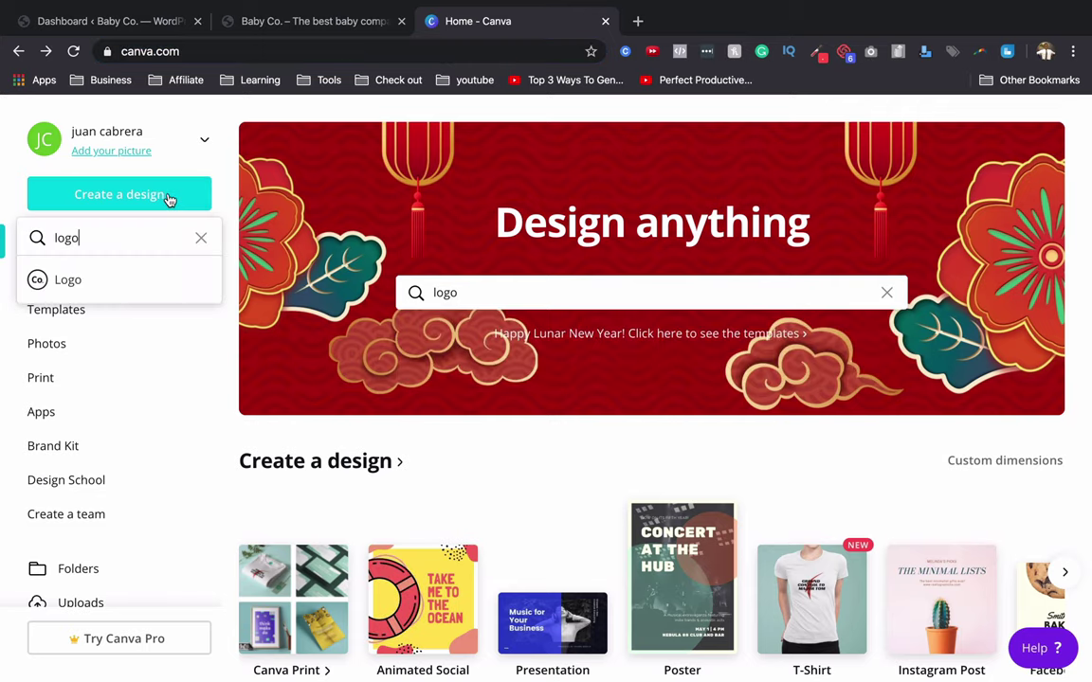
pyautogui.press('BackSpace')
pyautogui.press('BackSpace')
pyautogui.press('BackSpace')
pyautogui.press('BackSpace')
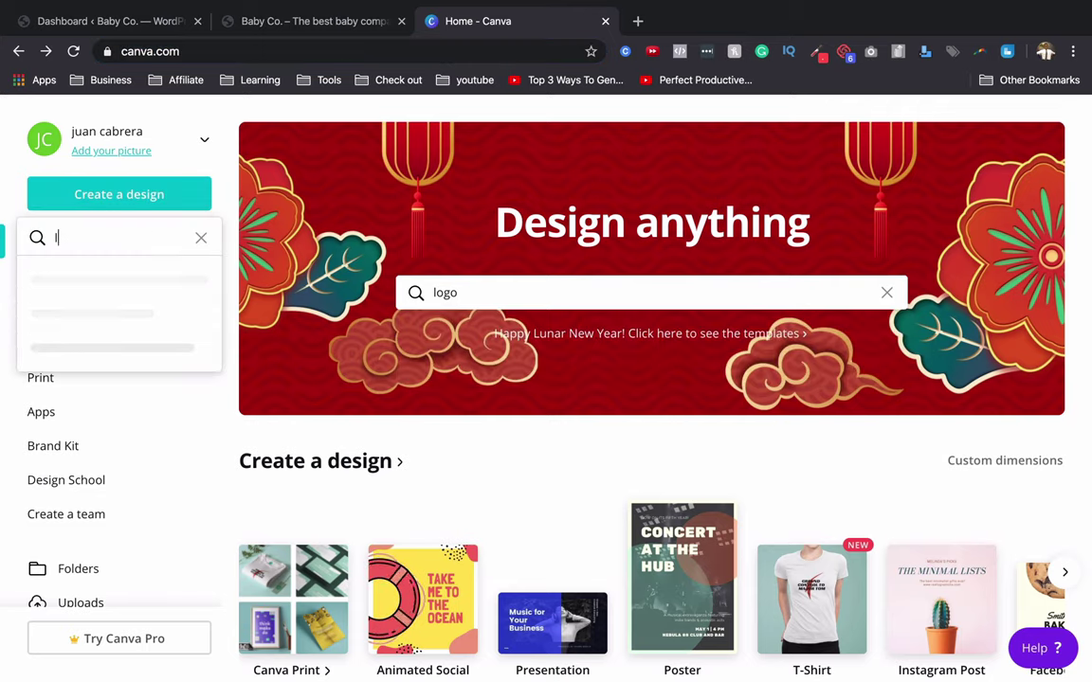
pyautogui.write('logo')
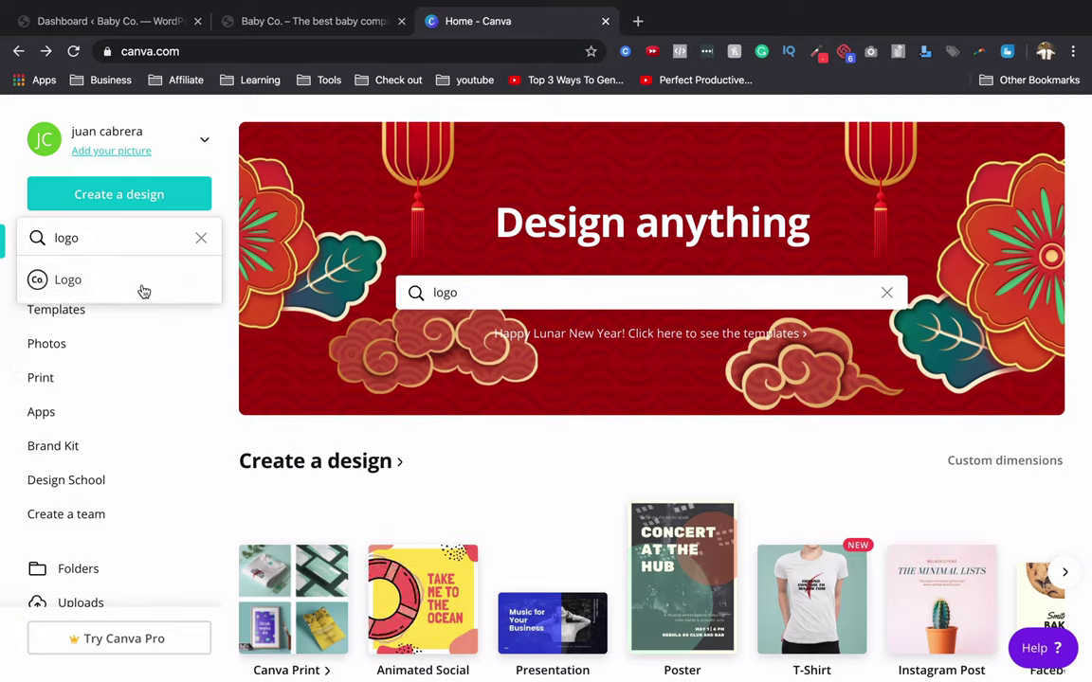
pyautogui.click(106, 288)
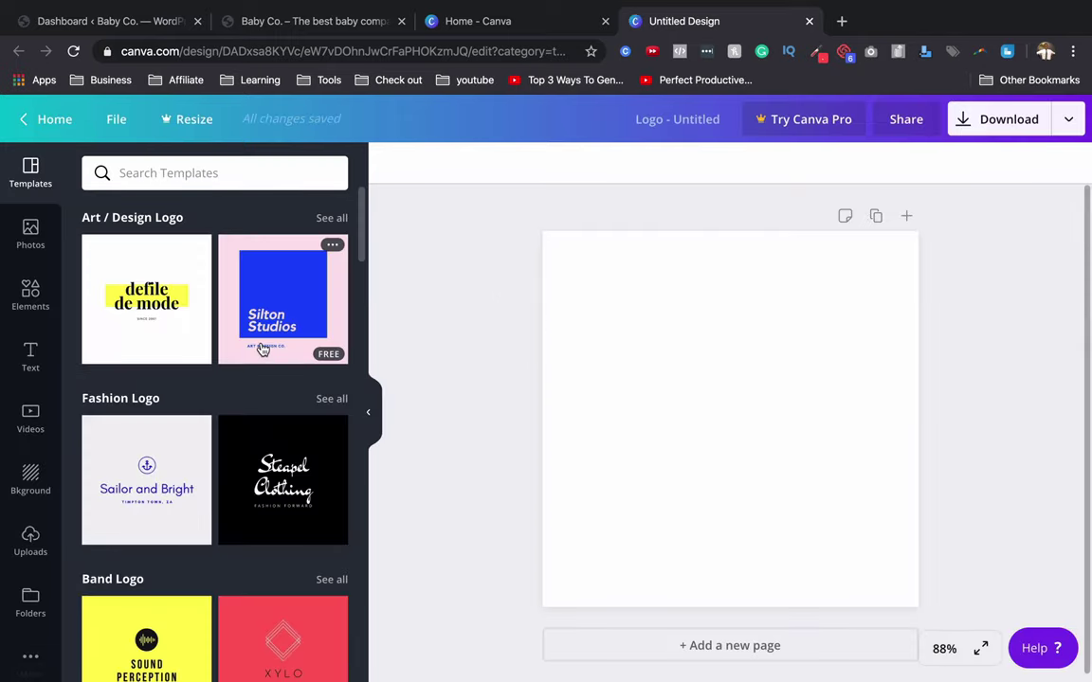
# Browse the logo templates, then search the templates for 'baby'
pyautogui.scroll(-7, 263, 439)
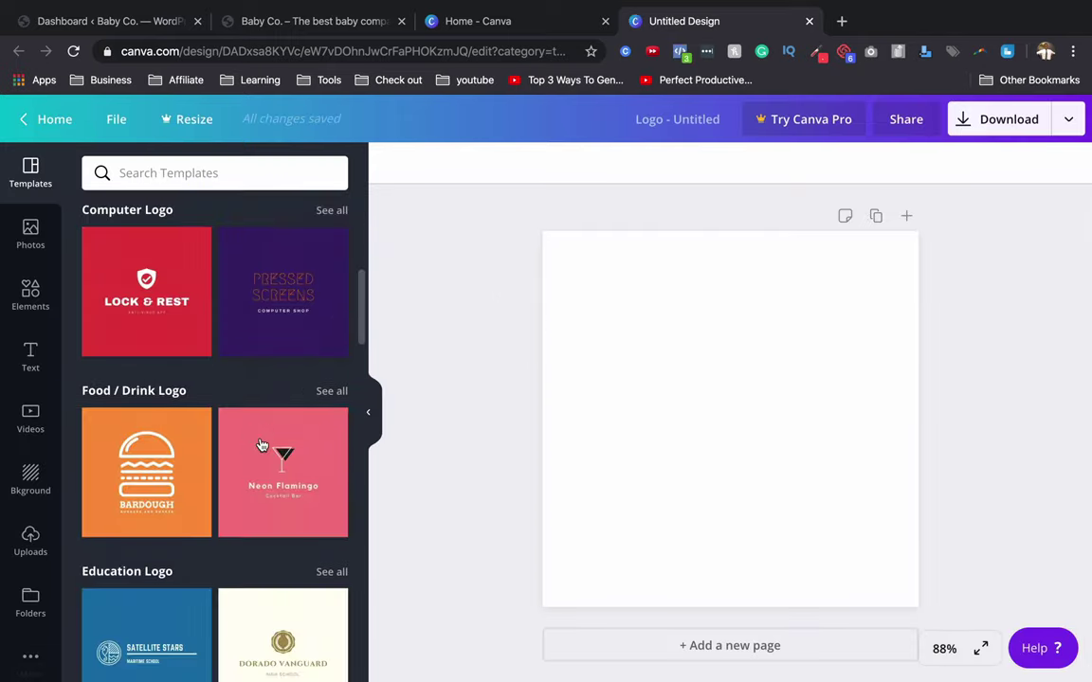
pyautogui.scroll(-5, 263, 445)
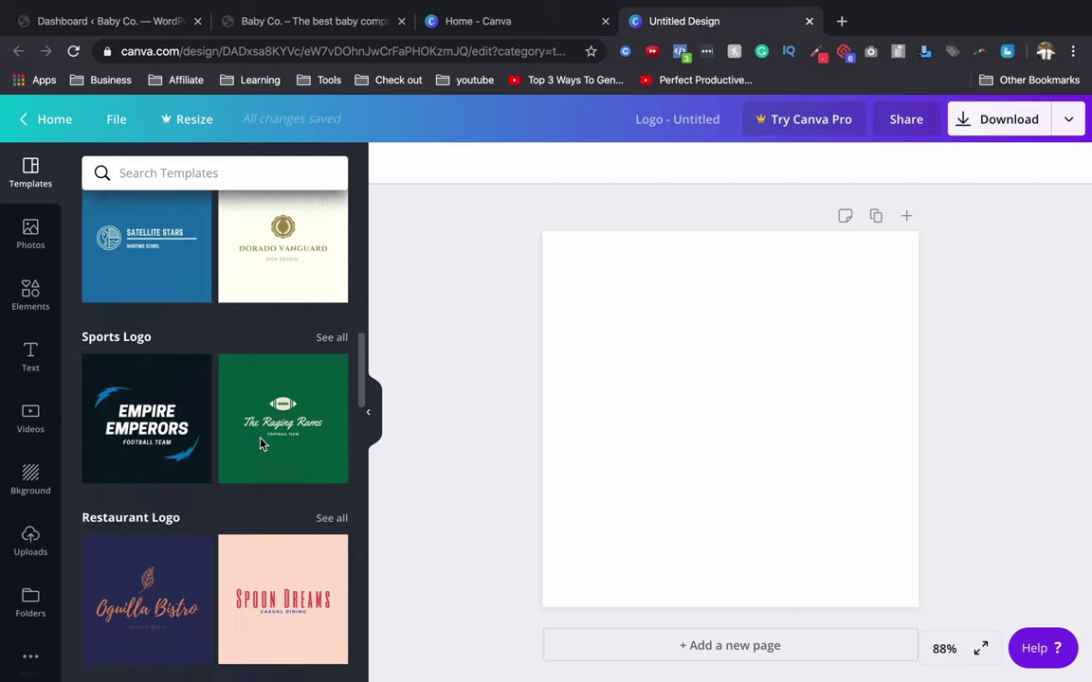
pyautogui.scroll(-3, 262, 444)
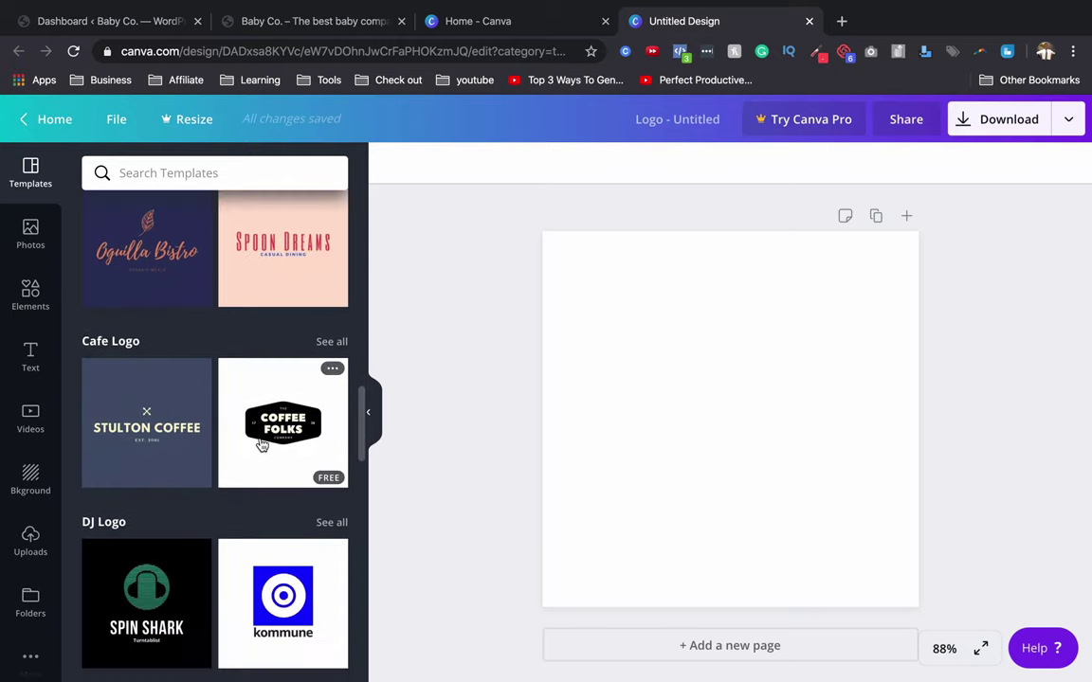
pyautogui.scroll(-2, 263, 445)
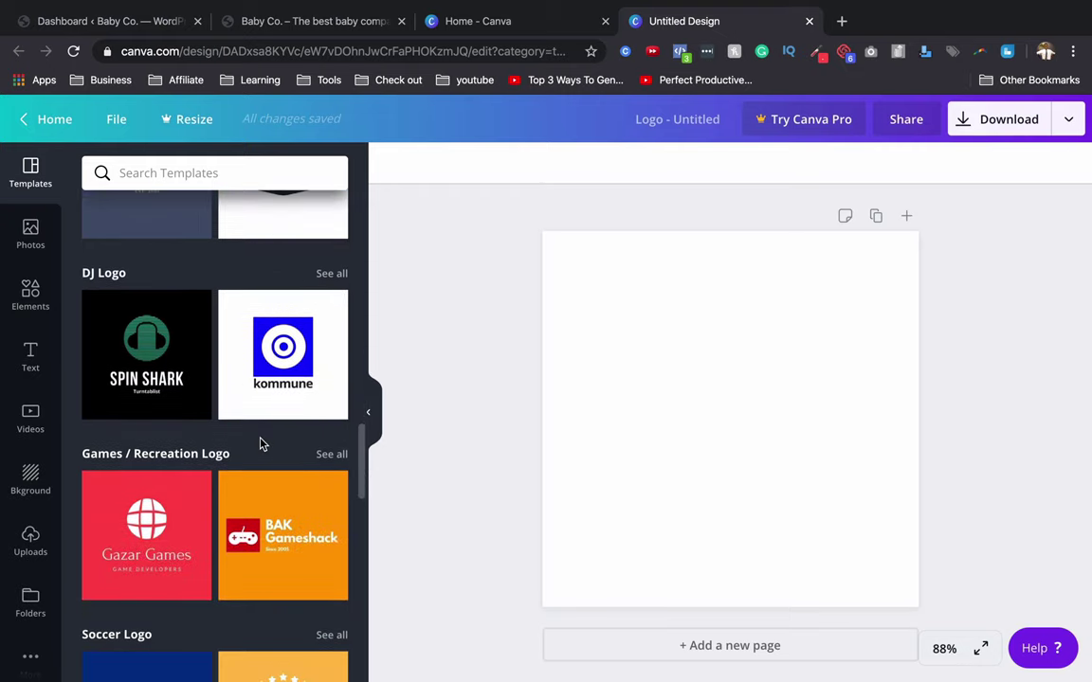
pyautogui.scroll(8, 262, 444)
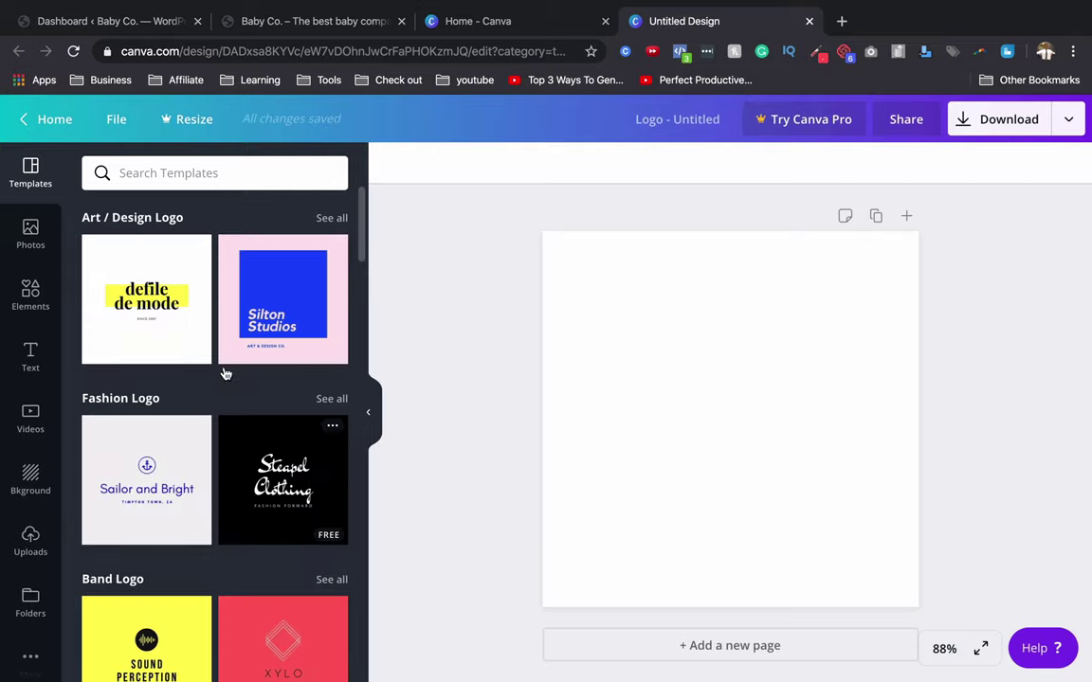
pyautogui.click(189, 174)
pyautogui.write('baby')
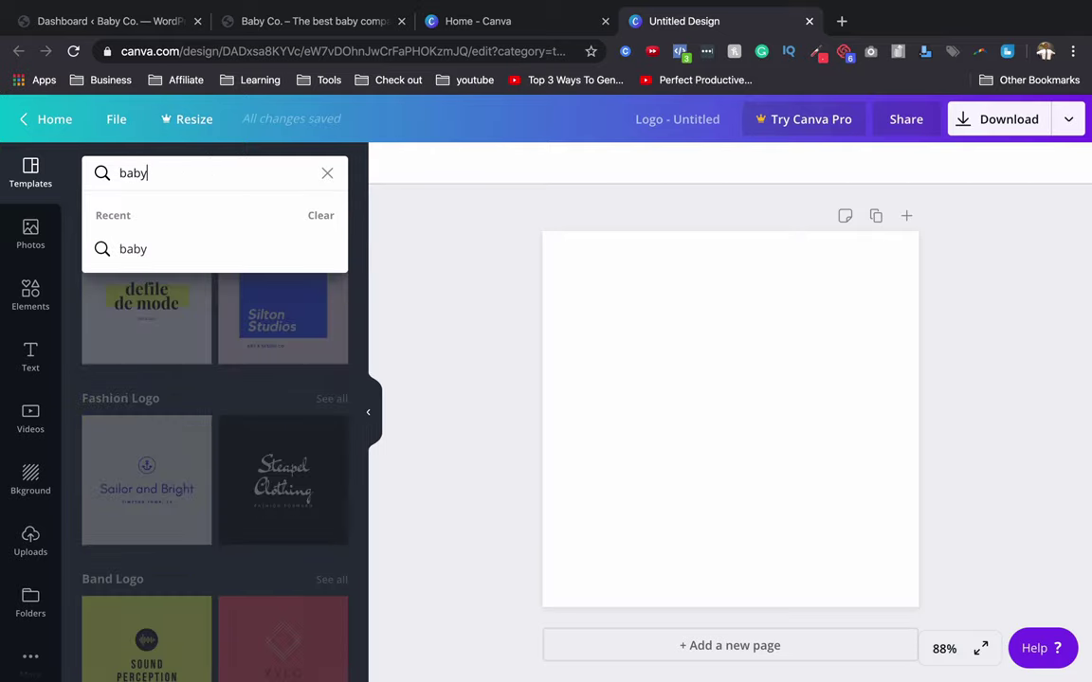
pyautogui.press('Return')
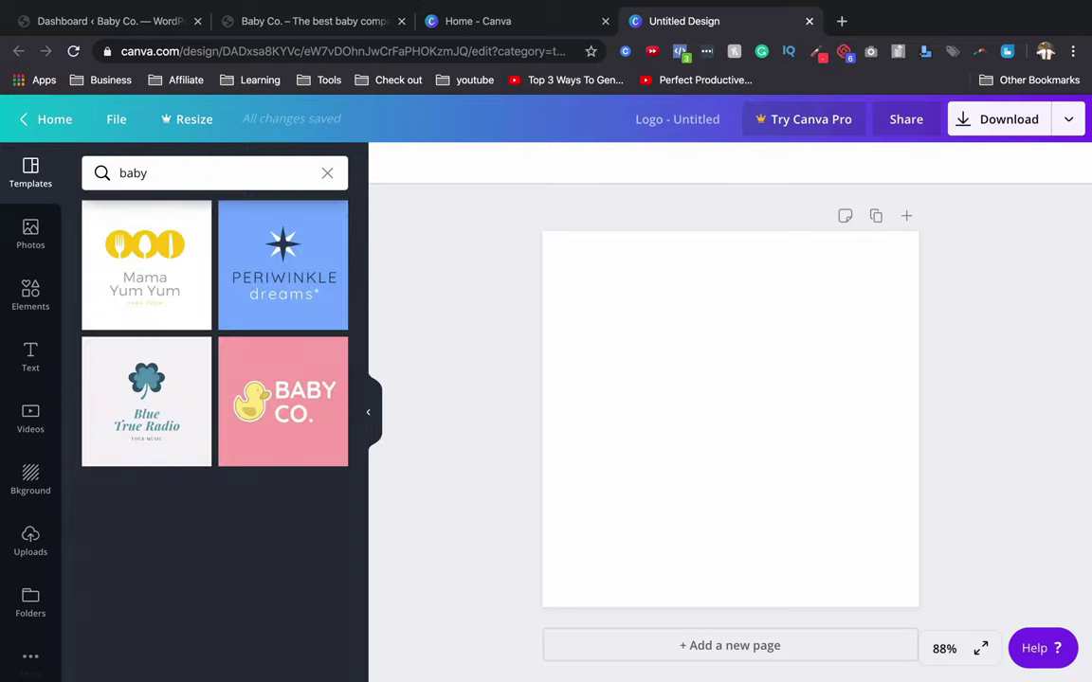
# Apply the pink Baby Co. duck template and show colour options for its BABY CO. text
pyautogui.click(251, 418)
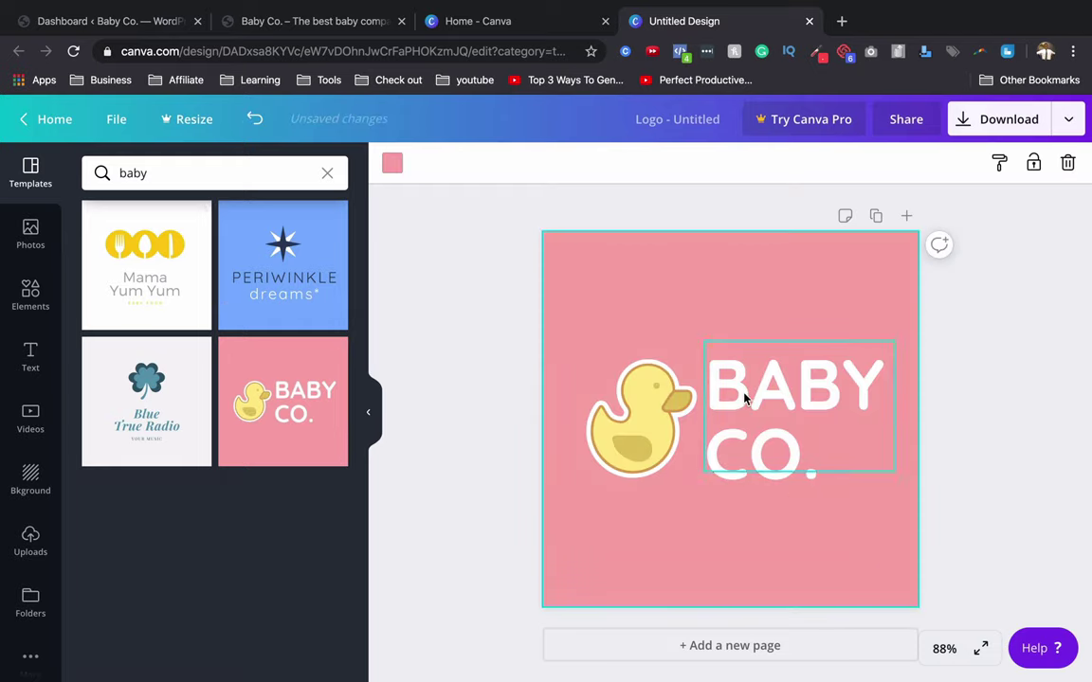
pyautogui.click(720, 375)
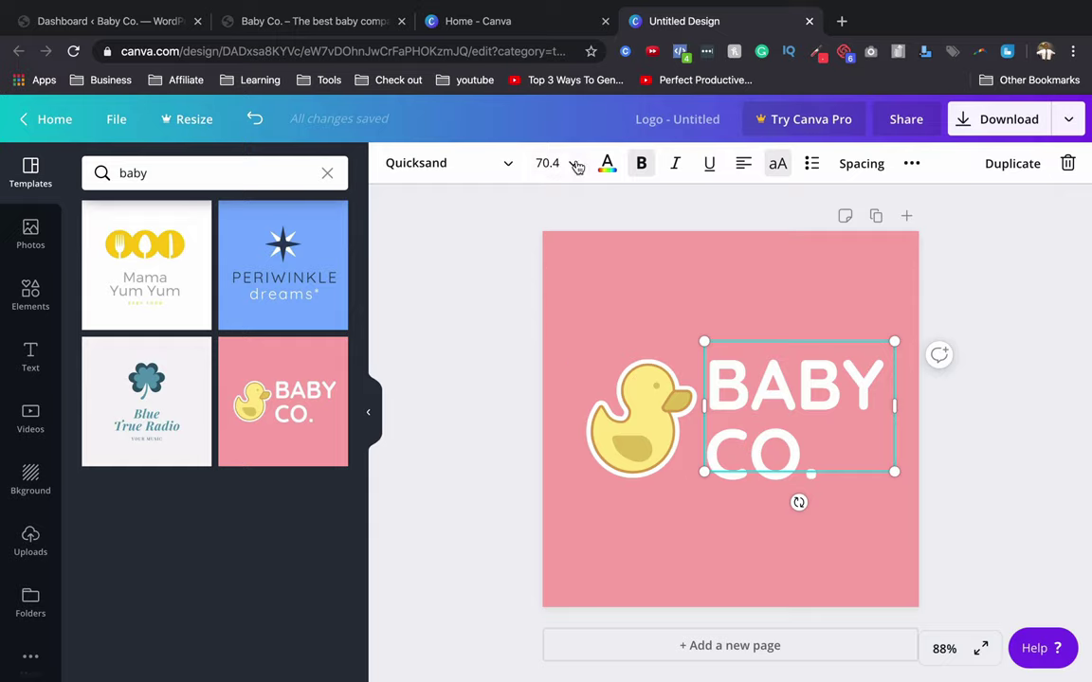
pyautogui.click(607, 163)
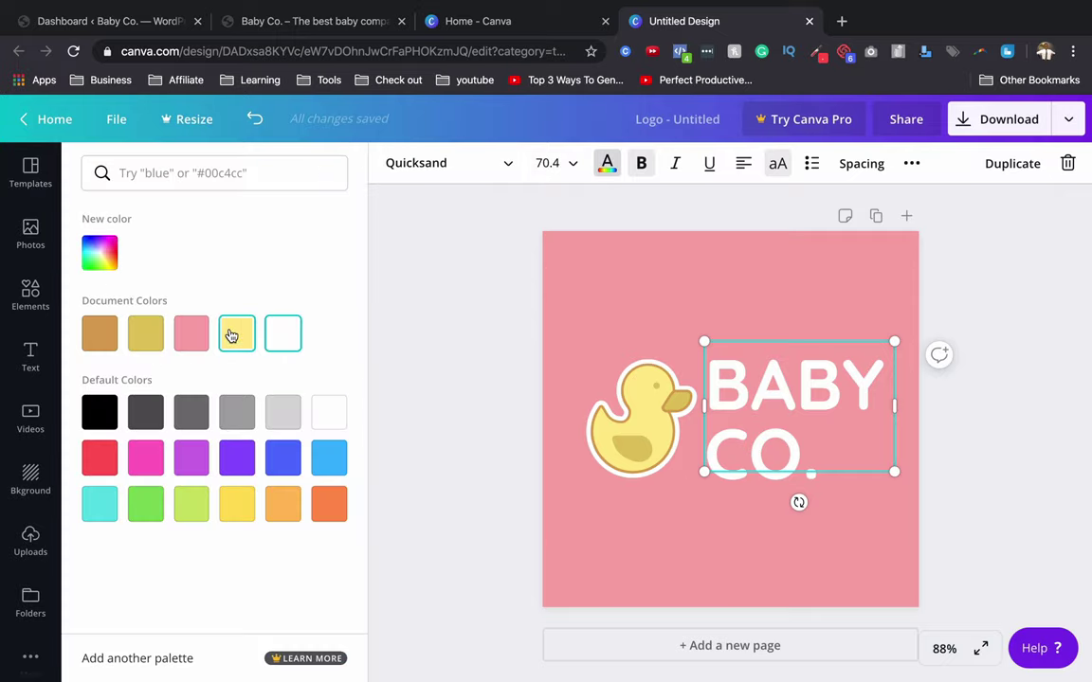
pyautogui.click(126, 25)
# Copy the GET STARTED button's red #FE3E26 with ColorZilla's eyedropper on the Baby Co. homepage
pyautogui.click(264, 21)
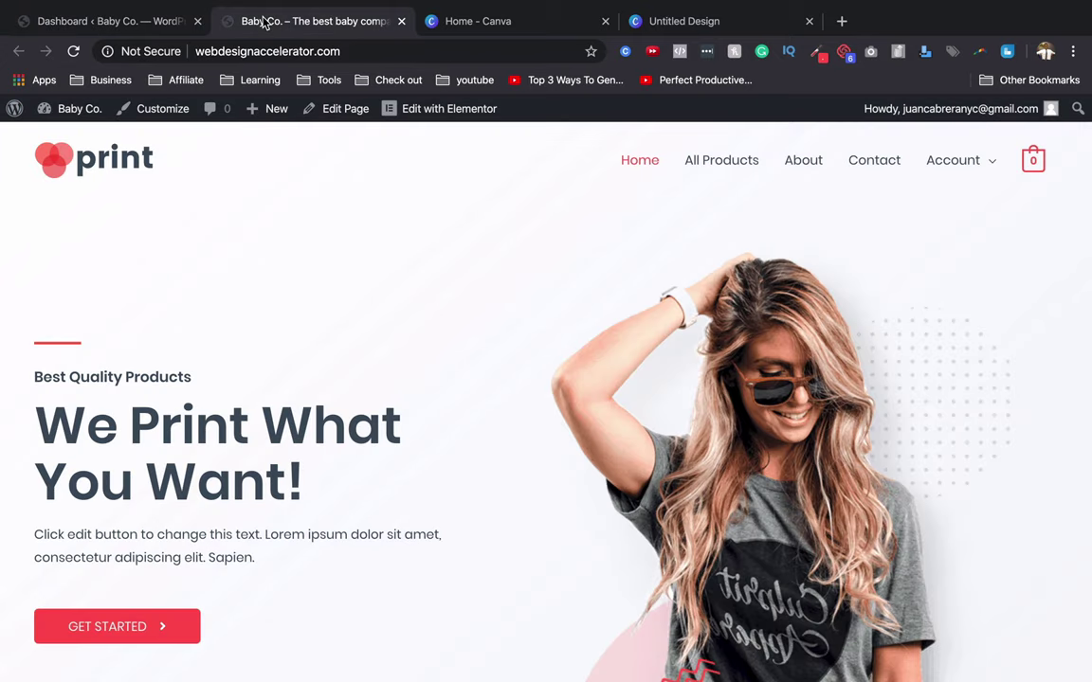
pyautogui.scroll(-2, 268, 389)
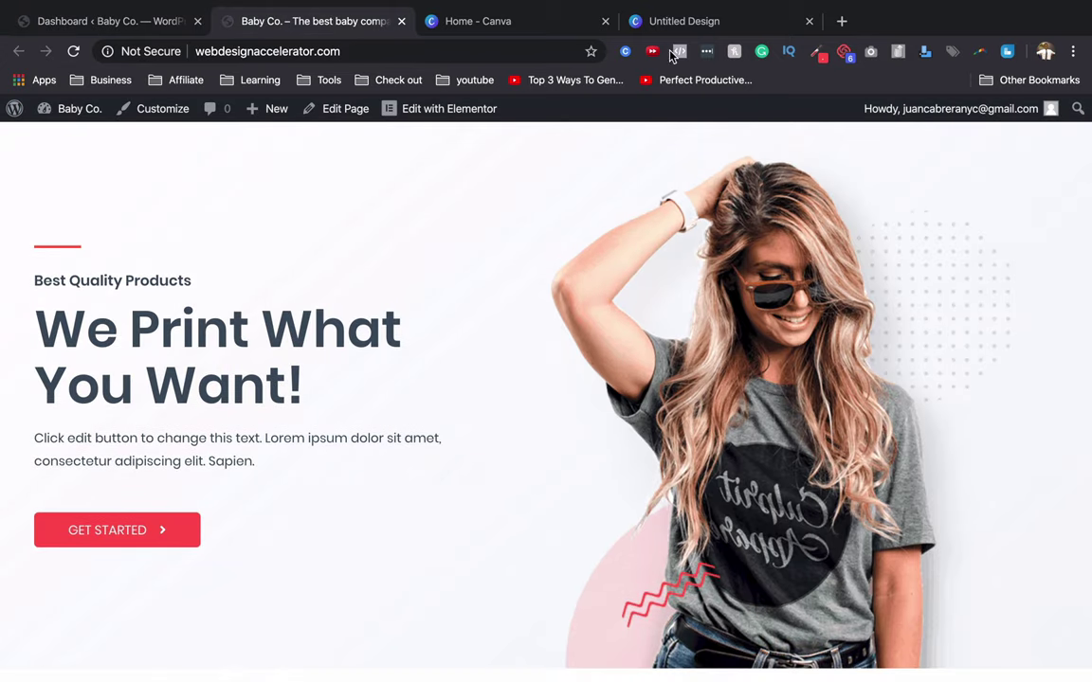
pyautogui.click(814, 52)
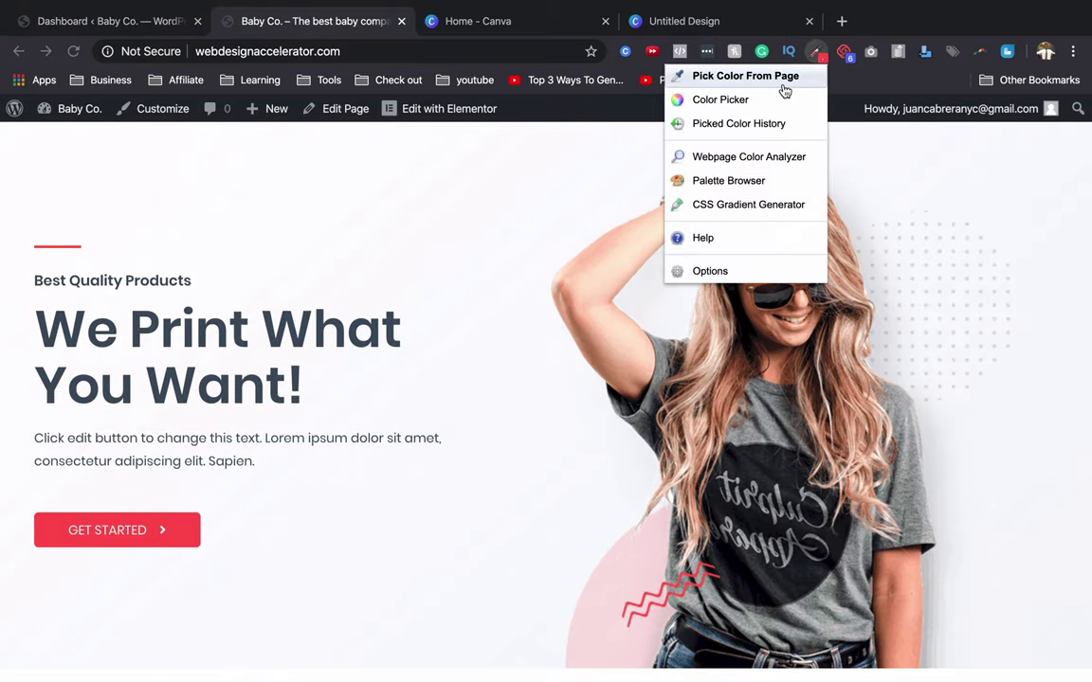
pyautogui.click(783, 80)
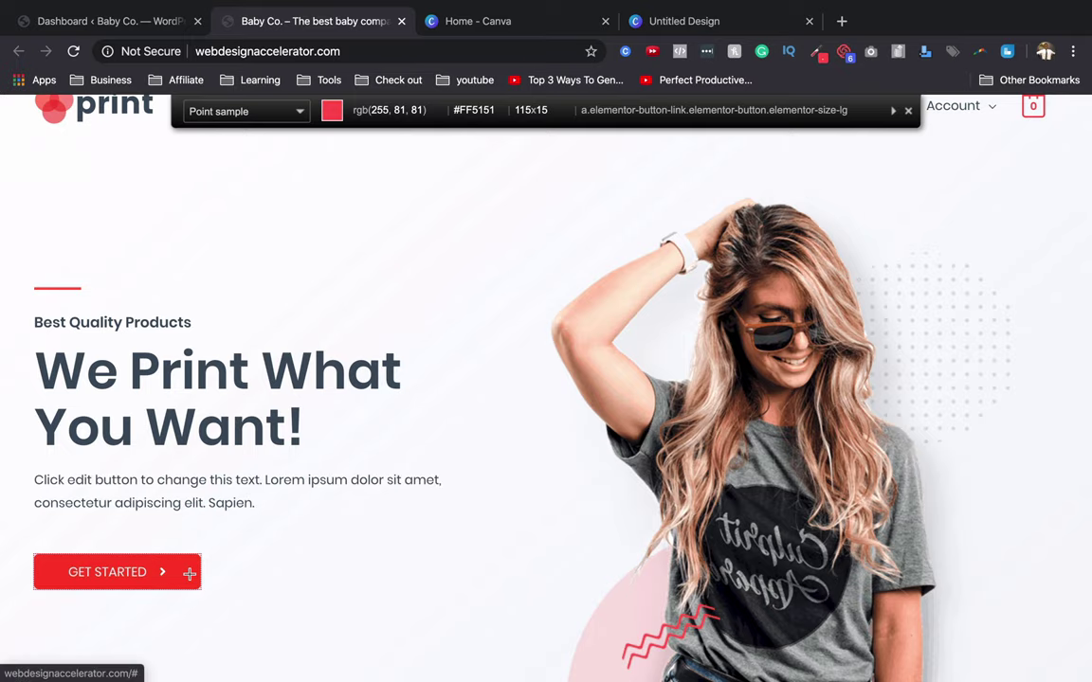
pyautogui.click(185, 572)
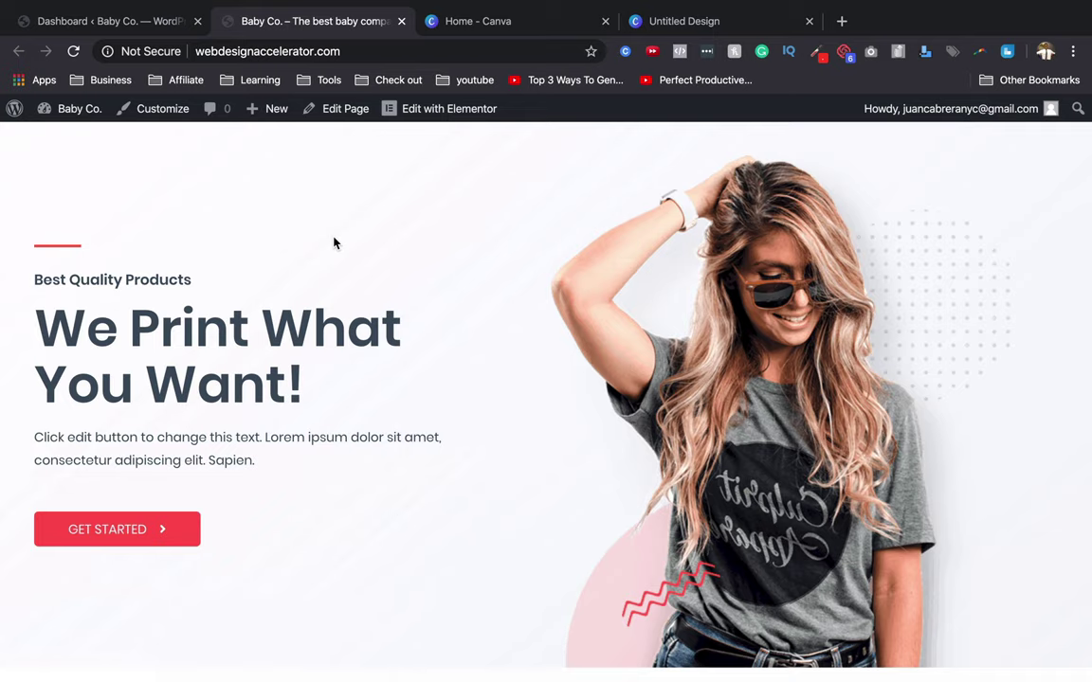
pyautogui.rightClick(817, 53)
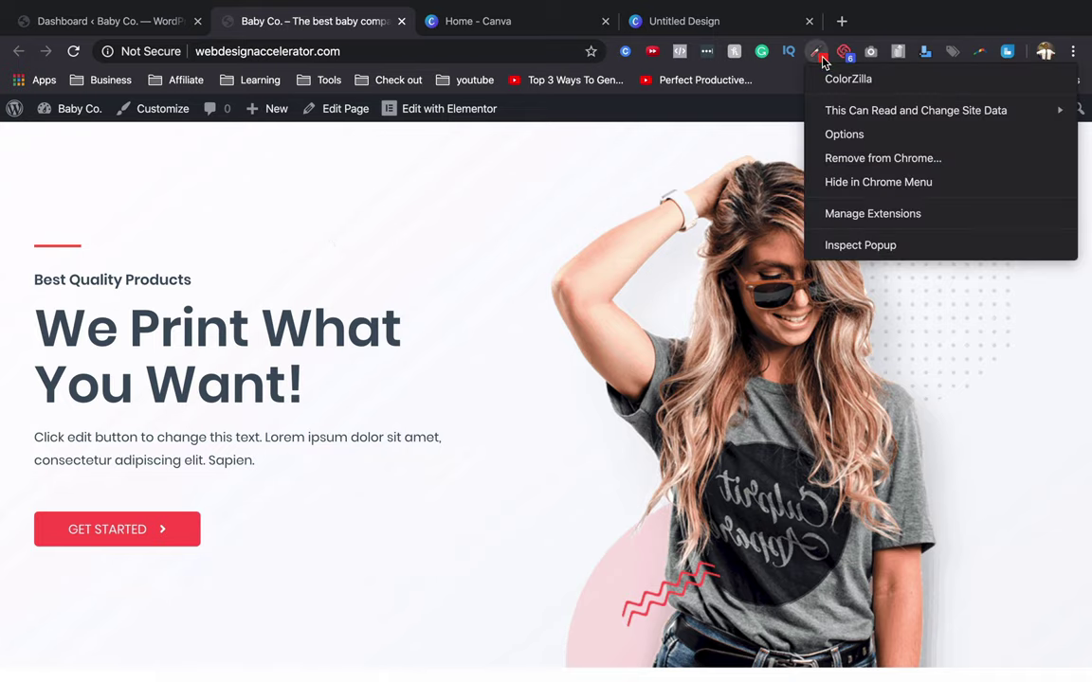
pyautogui.click(645, 21)
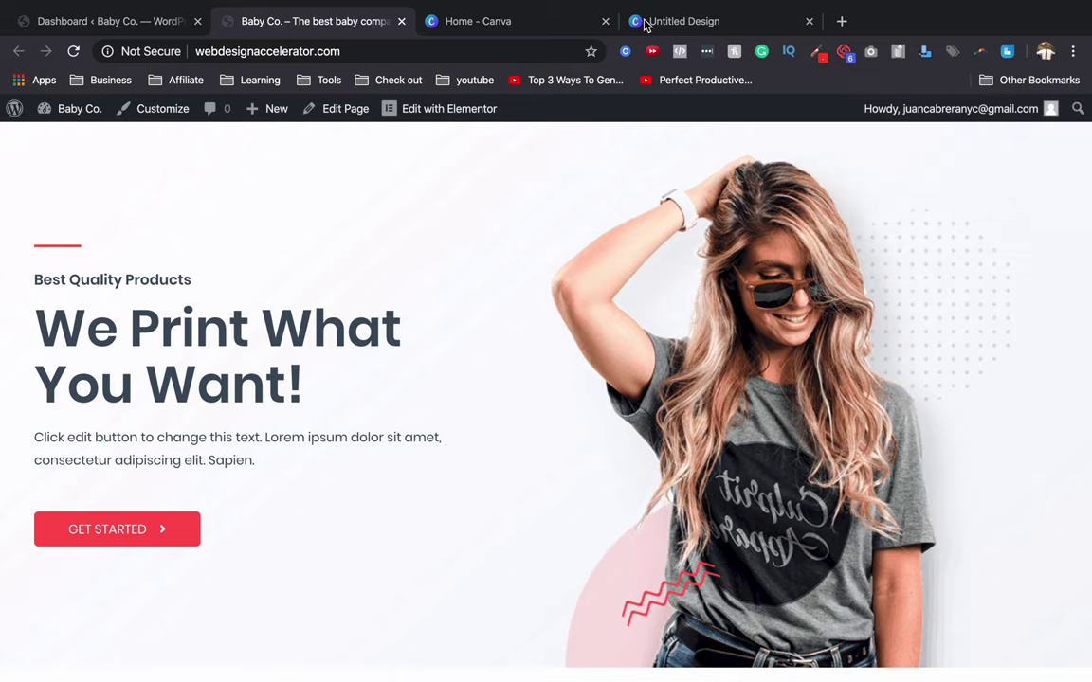
pyautogui.click(645, 22)
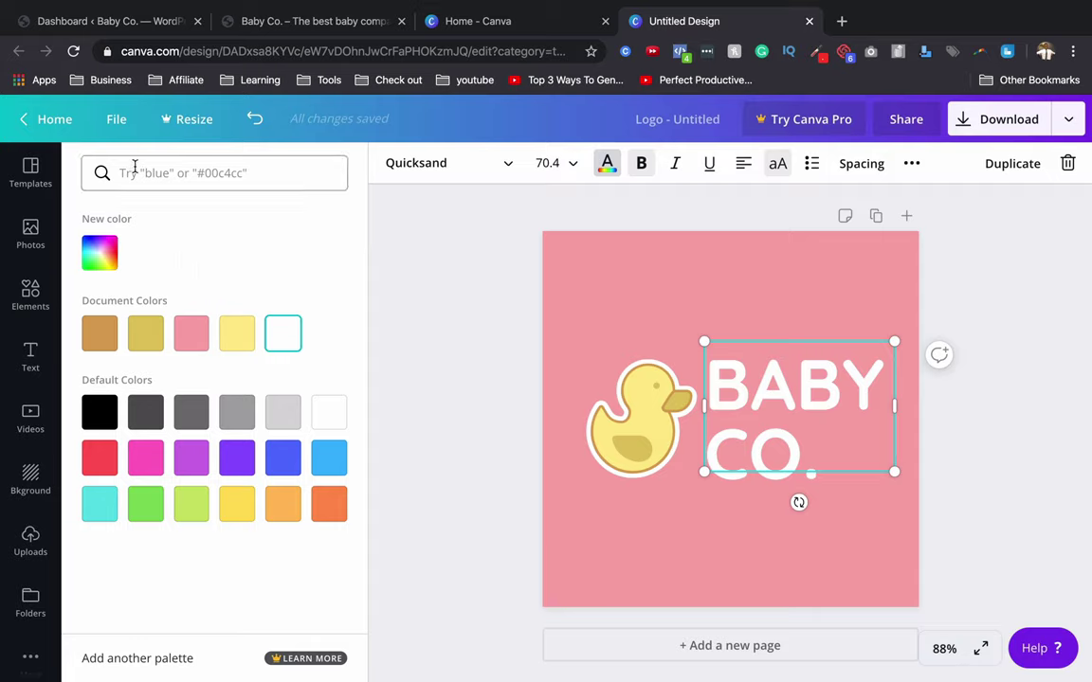
# Paste #FE3E26 as a new custom colour for the BABY CO. text
pyautogui.click(103, 253)
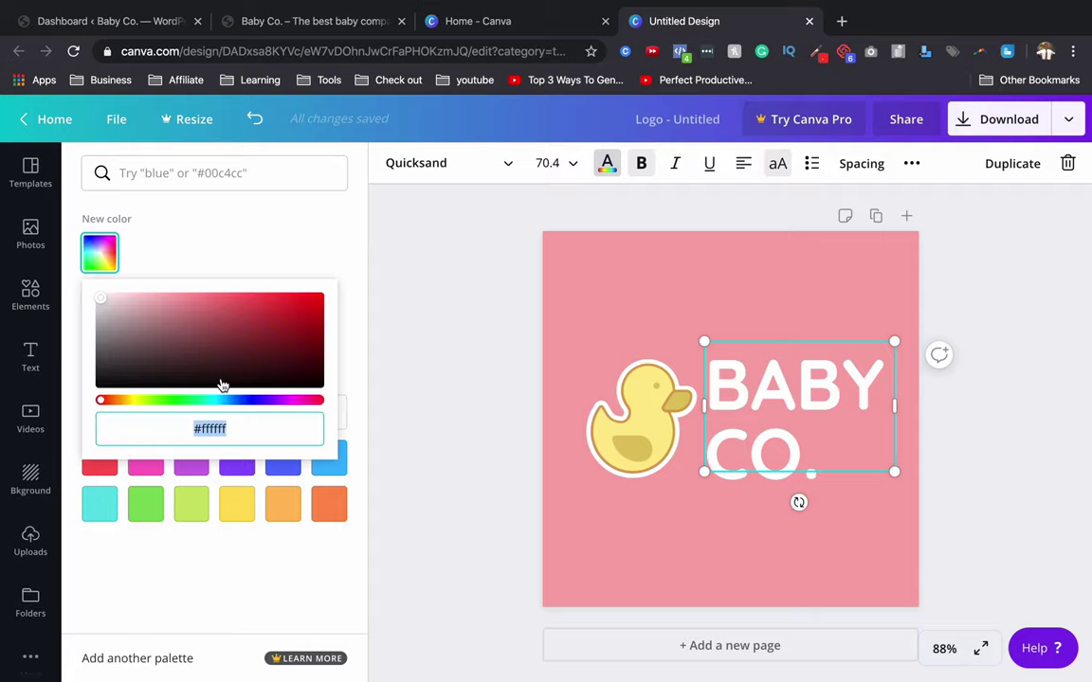
pyautogui.hotkey('ctrl', 'v')
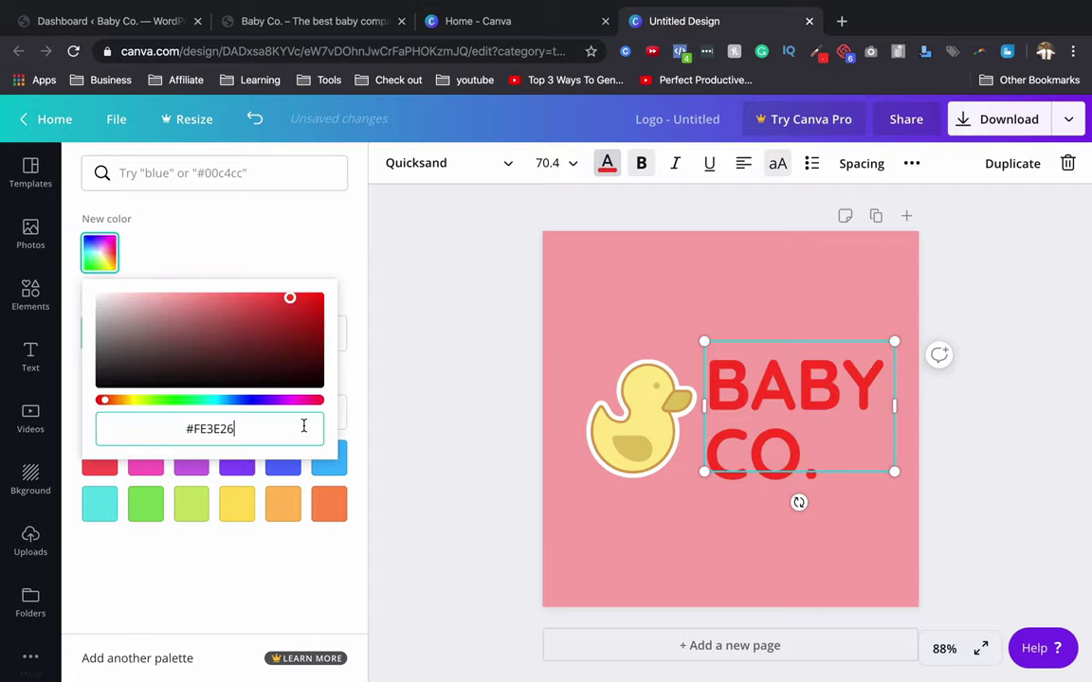
pyautogui.click(419, 402)
# Change the logo's pink page background to white
pyautogui.click(609, 270)
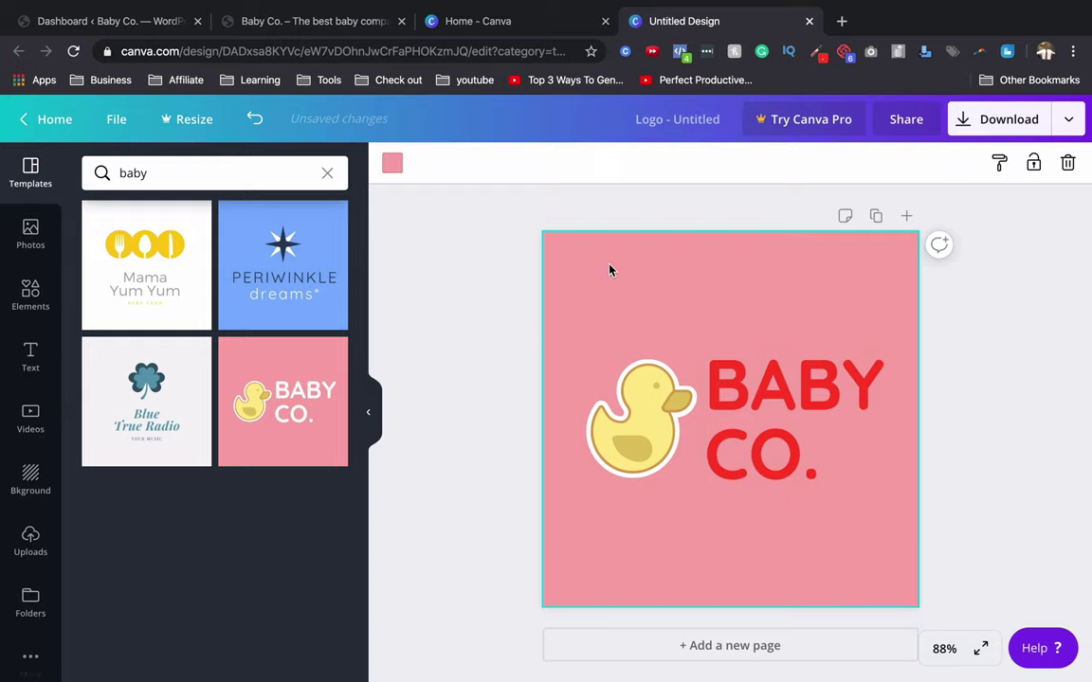
pyautogui.click(392, 167)
pyautogui.click(326, 350)
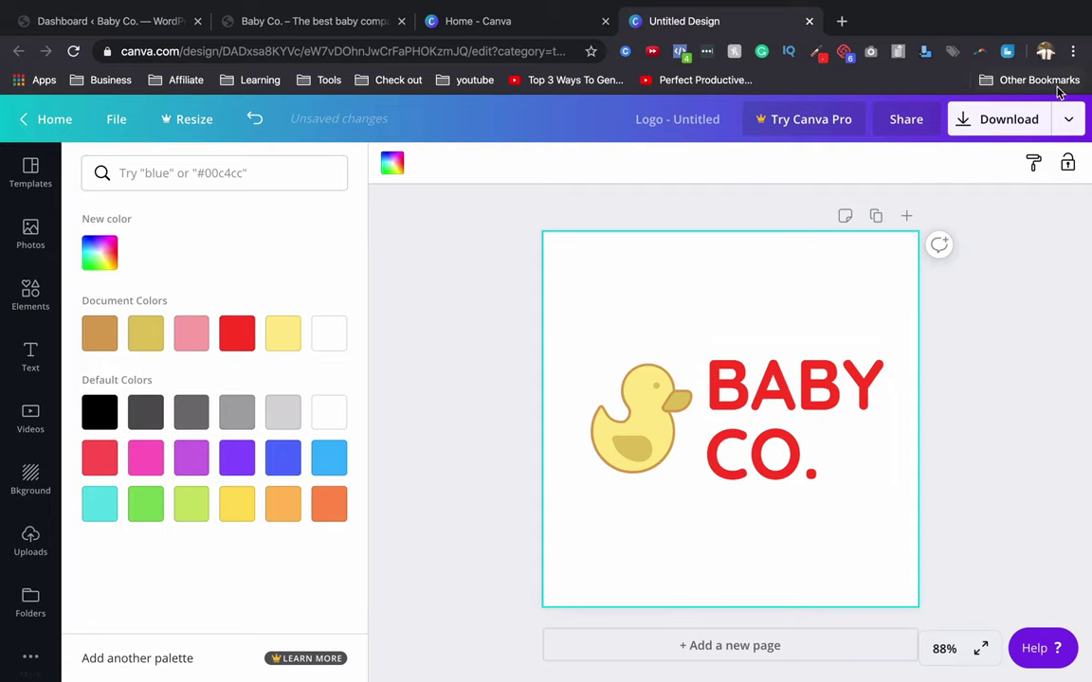
# Download the red-on-white Baby Co. logo as a 500 × 500 px PNG file
pyautogui.click(1066, 120)
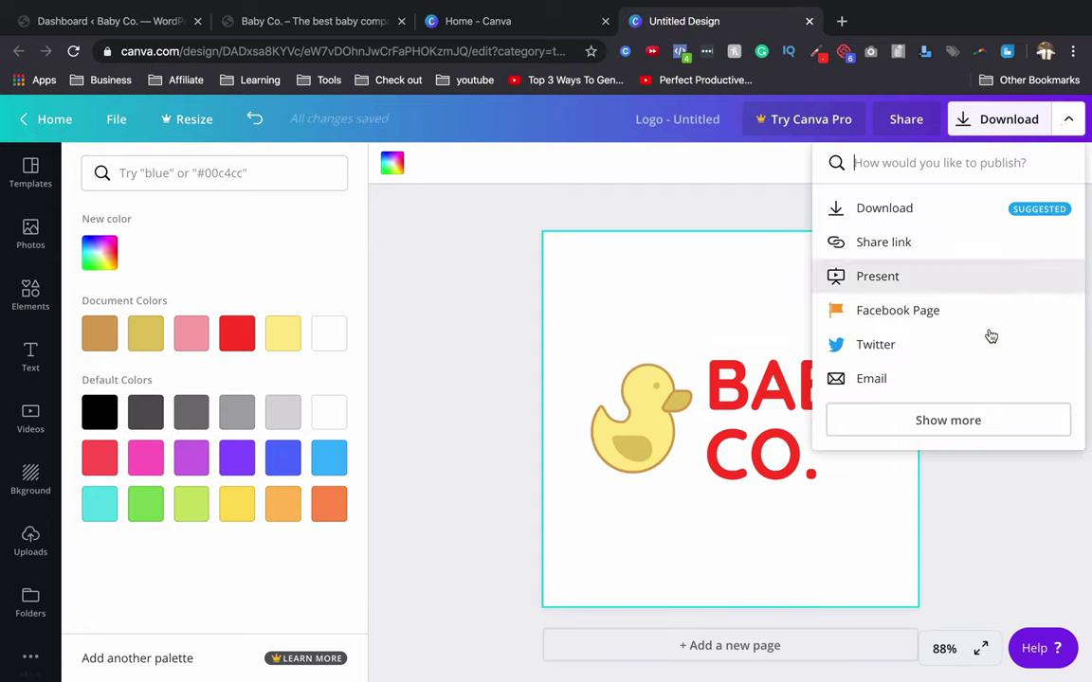
pyautogui.click(934, 209)
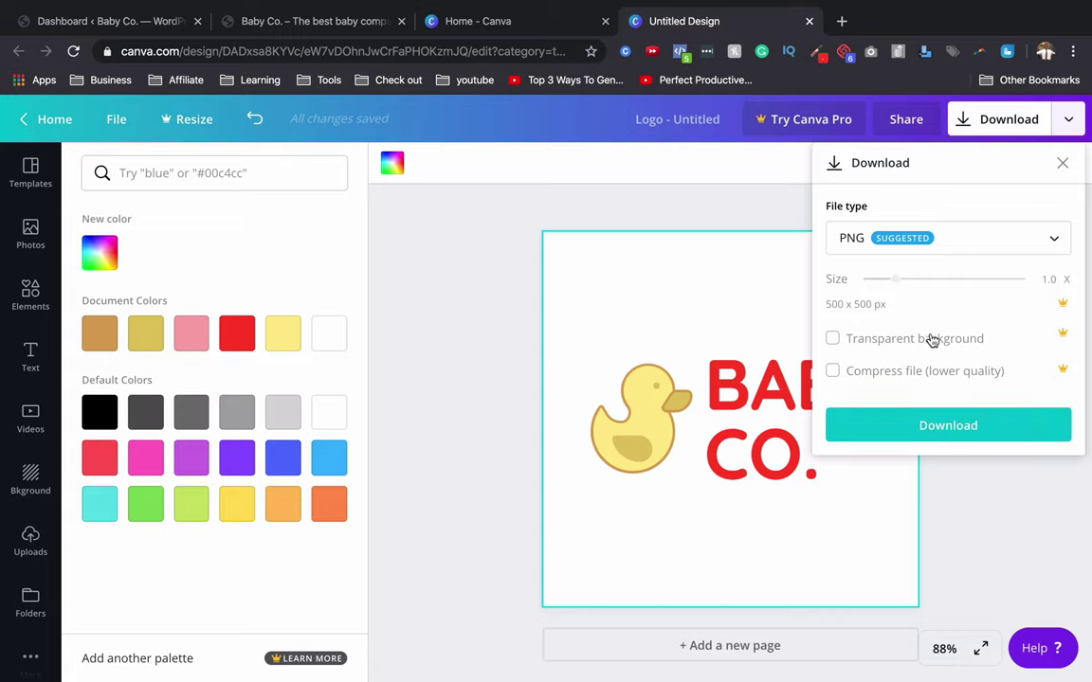
pyautogui.click(951, 438)
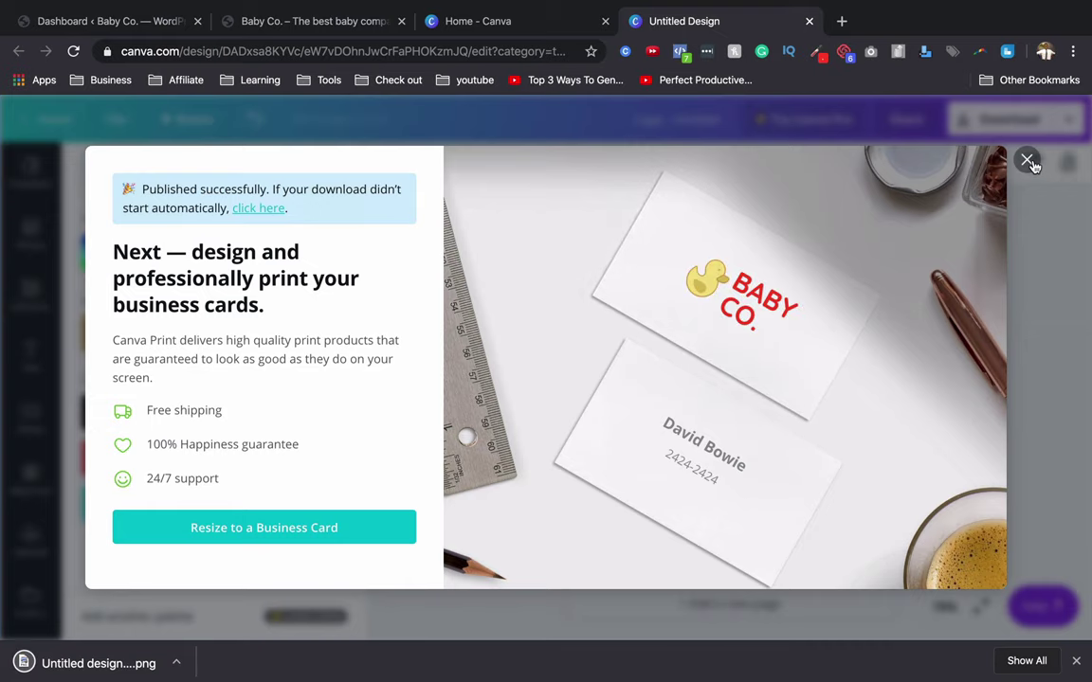
pyautogui.click(1026, 160)
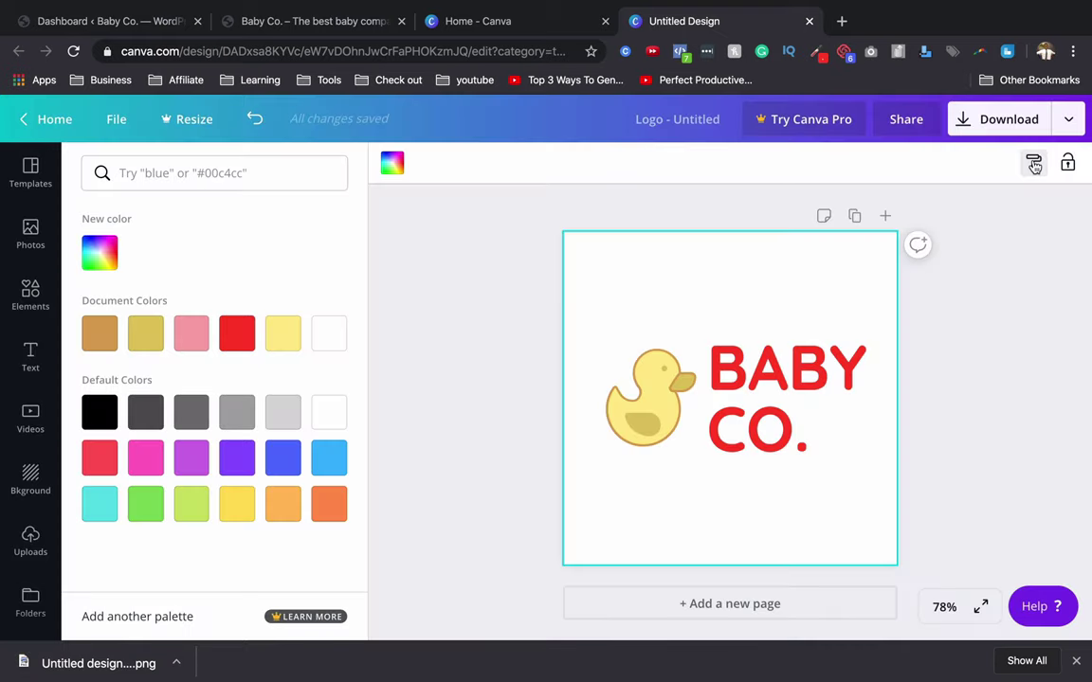
# From the Baby Co. homepage, go to Customize > Header > Site Identity and choose Change Logo
pyautogui.click(112, 21)
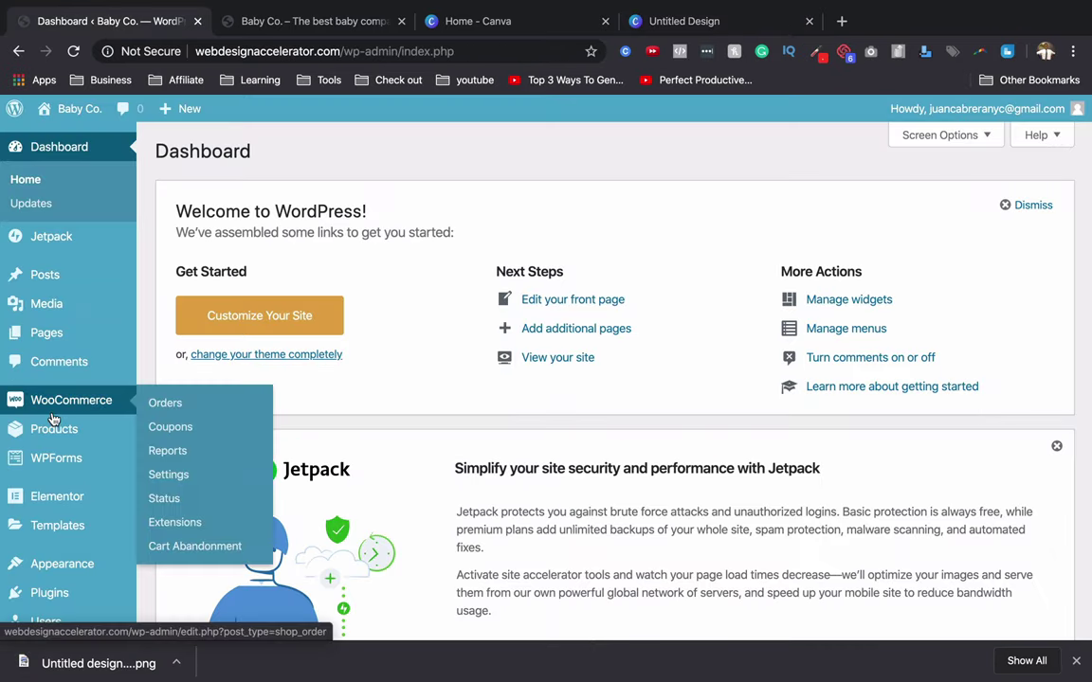
pyautogui.click(252, 31)
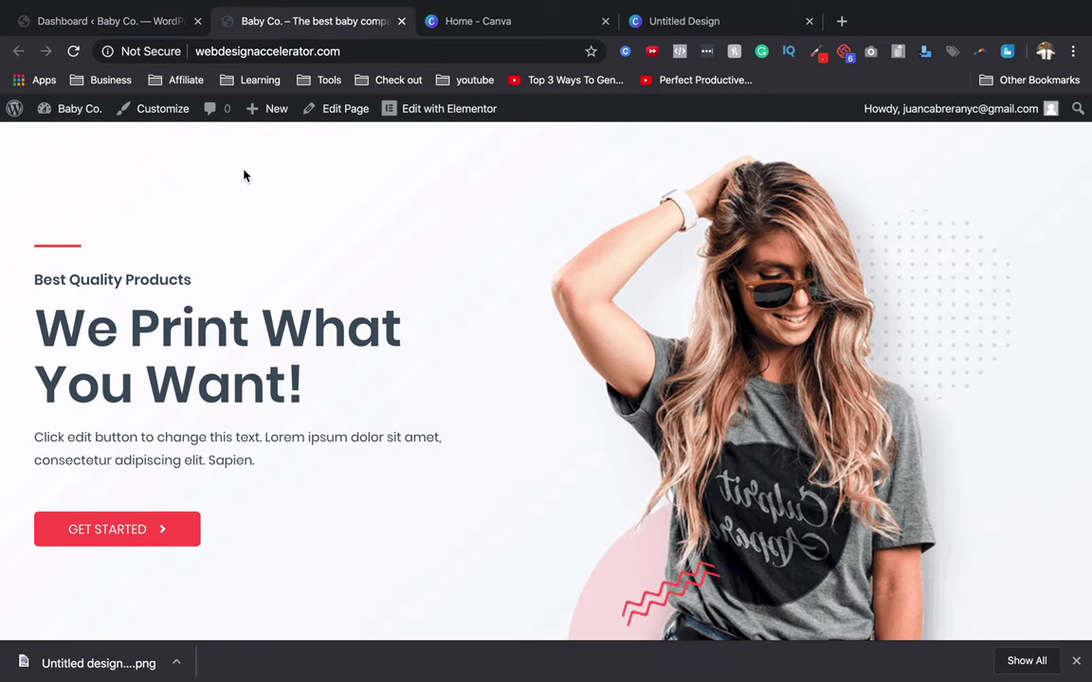
pyautogui.click(161, 120)
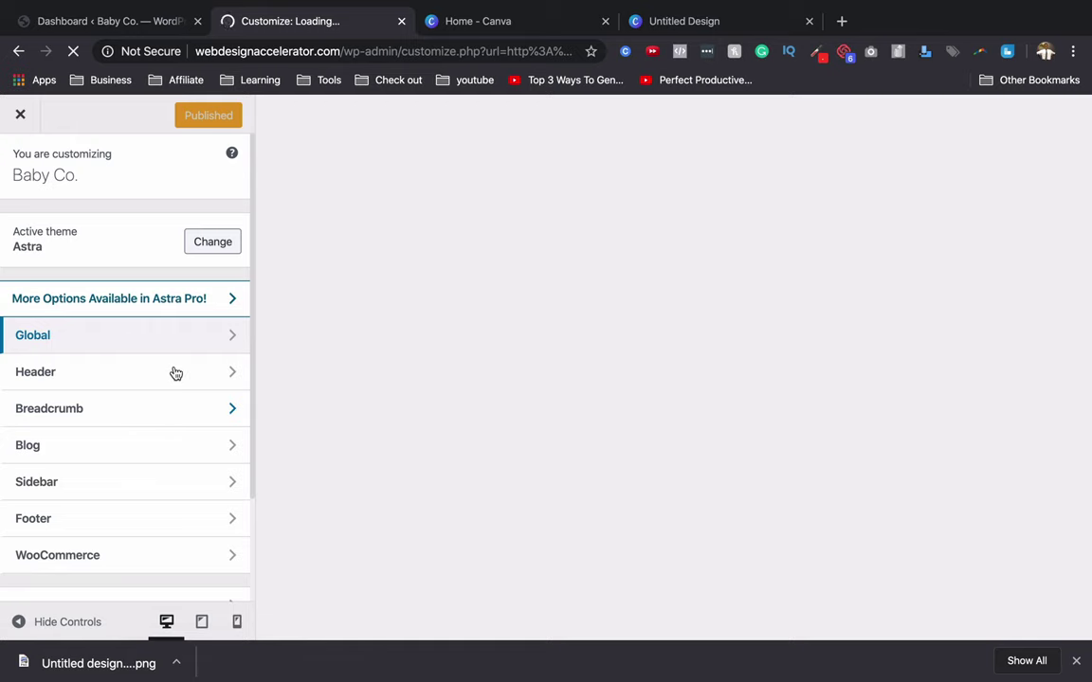
pyautogui.scroll(-1, 176, 372)
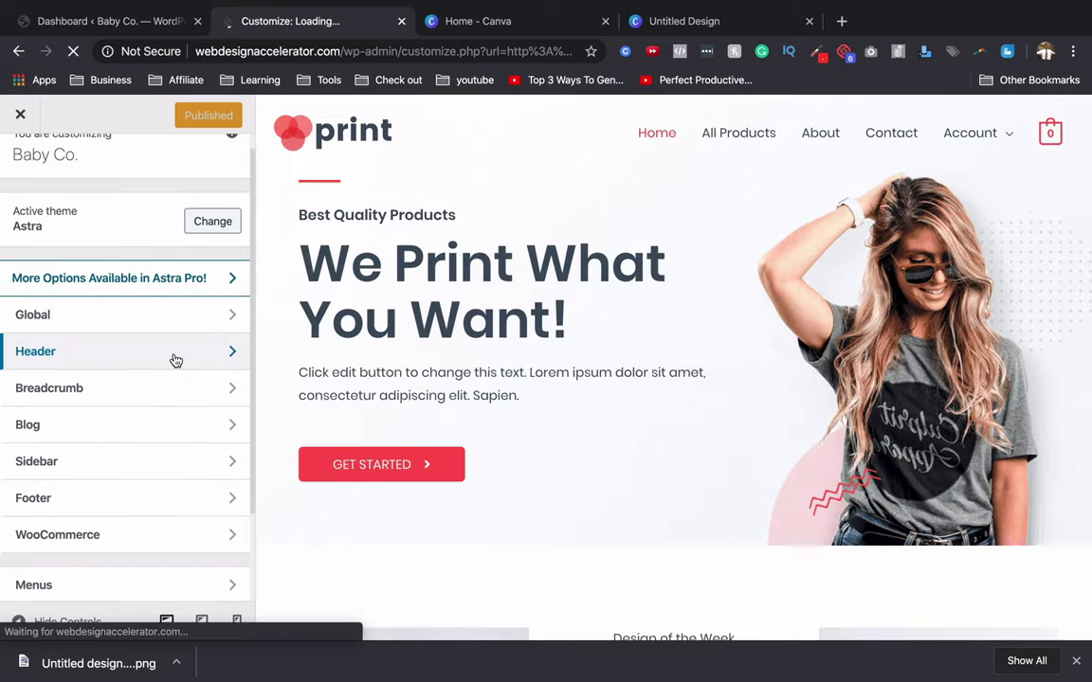
pyautogui.click(175, 359)
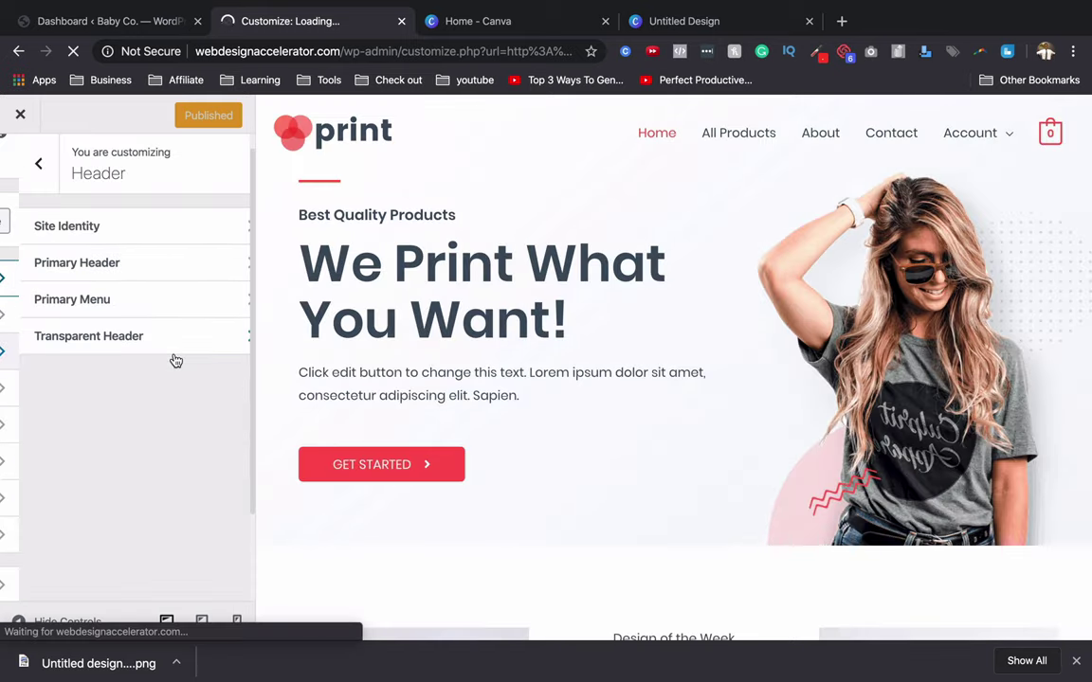
pyautogui.click(168, 229)
pyautogui.scroll(-1, 171, 430)
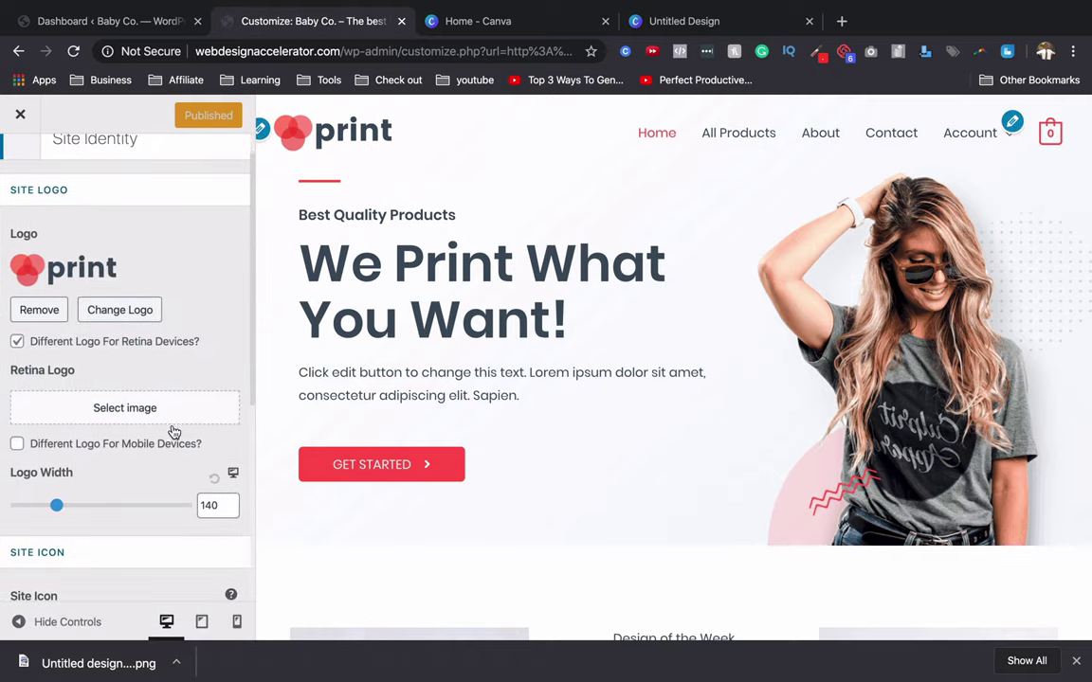
pyautogui.click(125, 309)
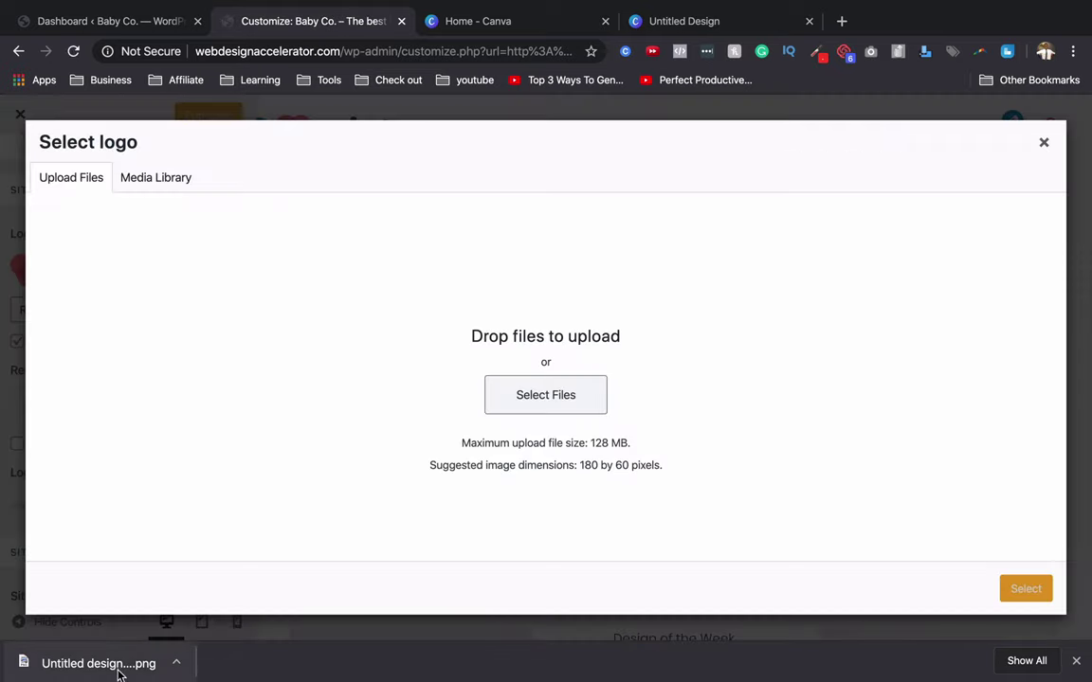
# Upload the downloaded Baby Co. duck PNG as the site logo and crop it for the header
pyautogui.moveTo(85, 664); pyautogui.dragTo(269, 390)
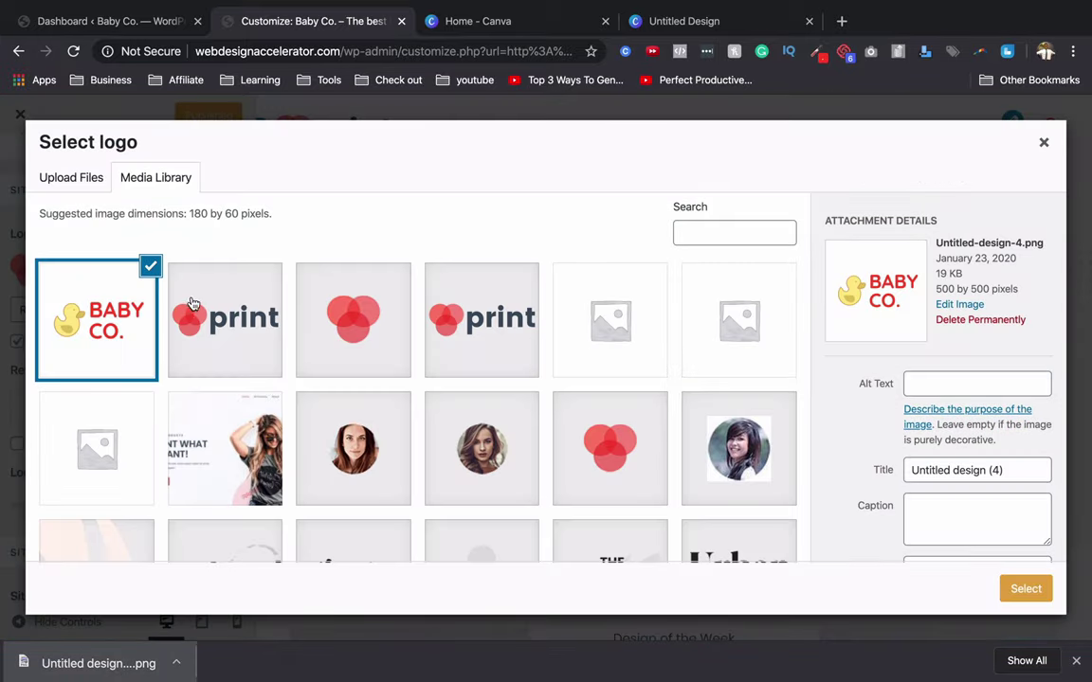
pyautogui.click(1030, 602)
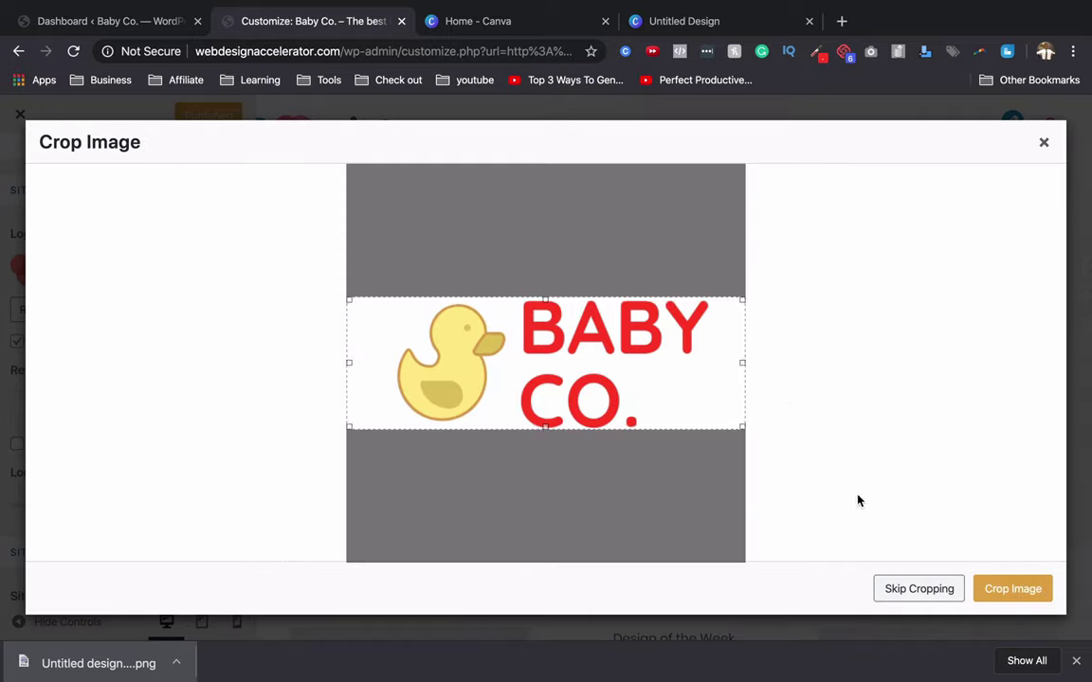
pyautogui.click(998, 593)
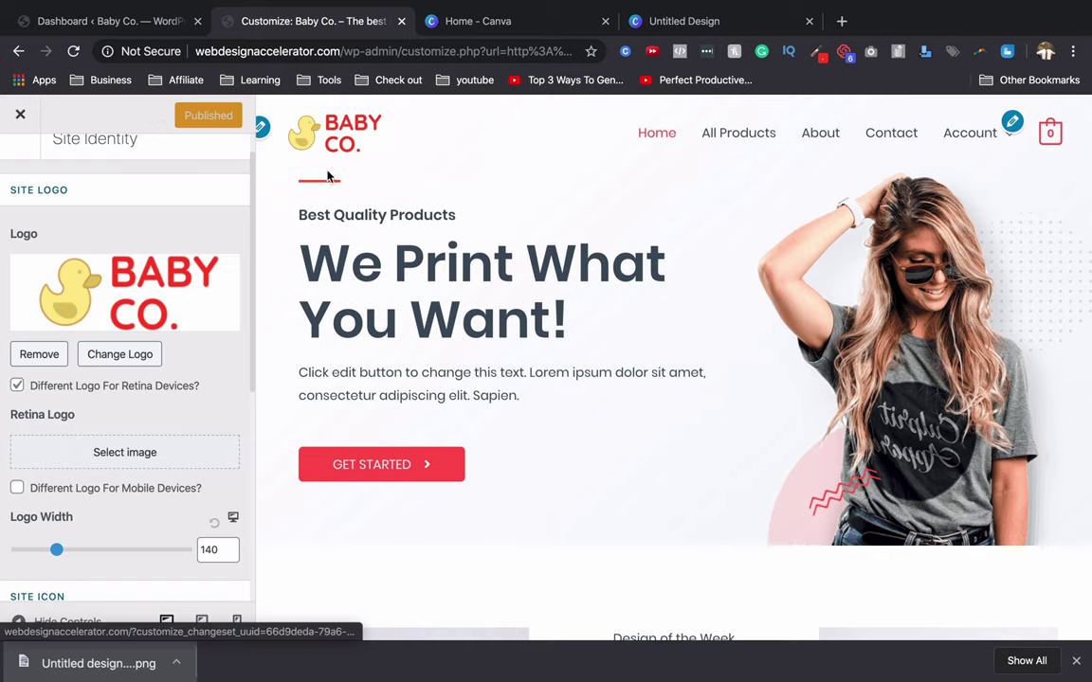
# Exit the Customizer and close the Home - Canva and Untitled Design tabs
pyautogui.click(21, 116)
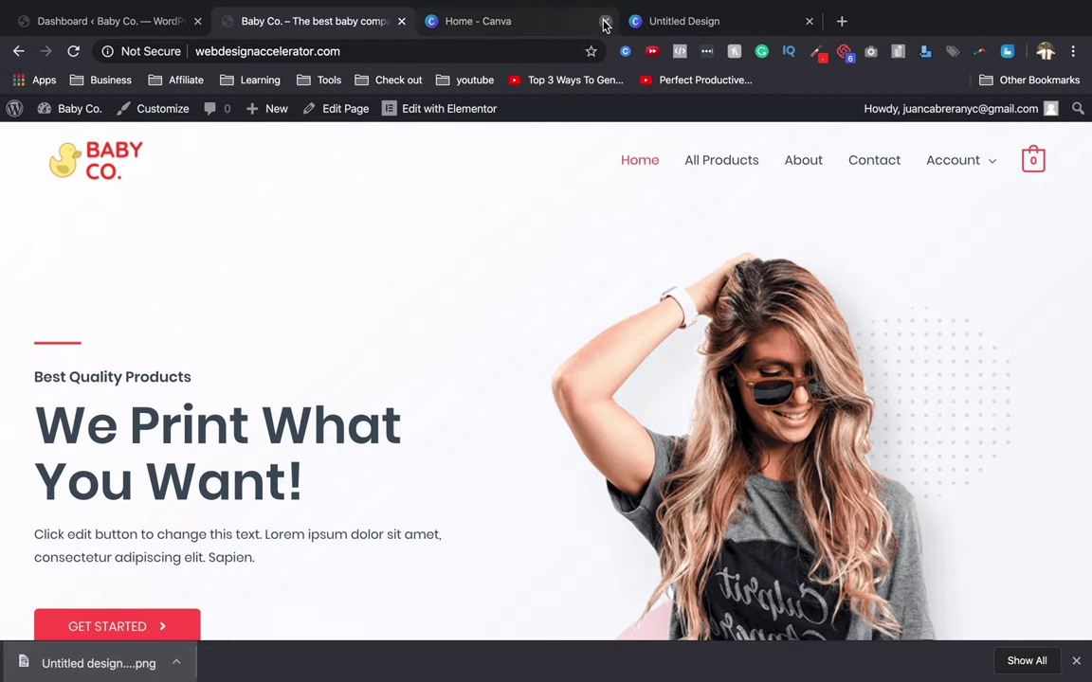
pyautogui.click(605, 21)
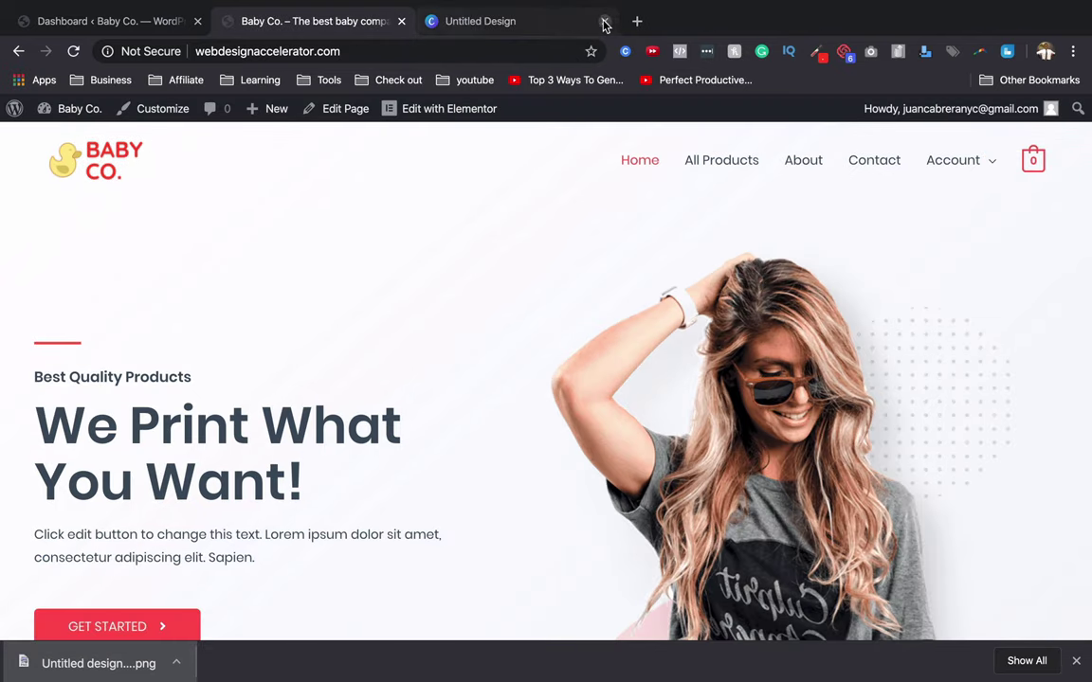
pyautogui.click(604, 21)
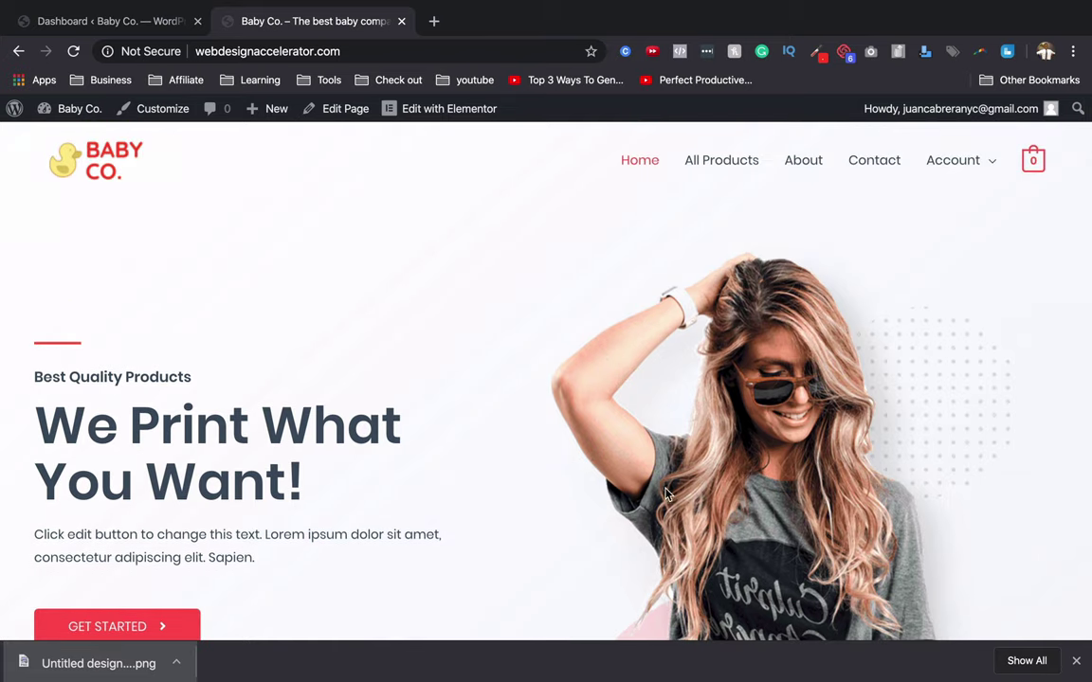
pyautogui.scroll(-2, 742, 434)
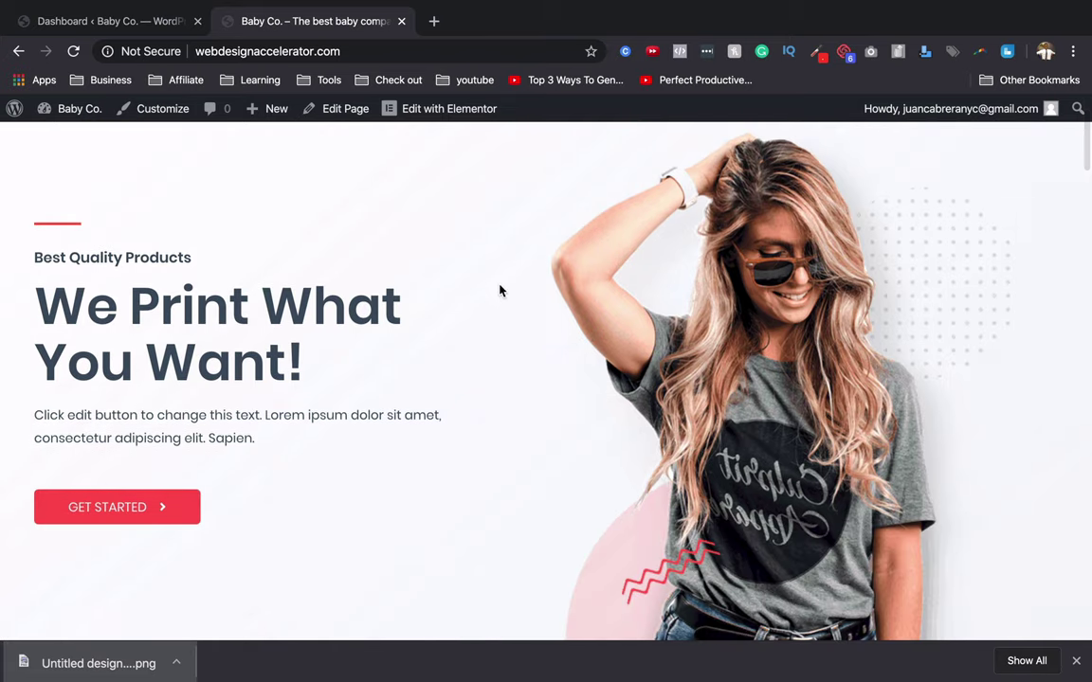
pyautogui.moveTo(444, 119)
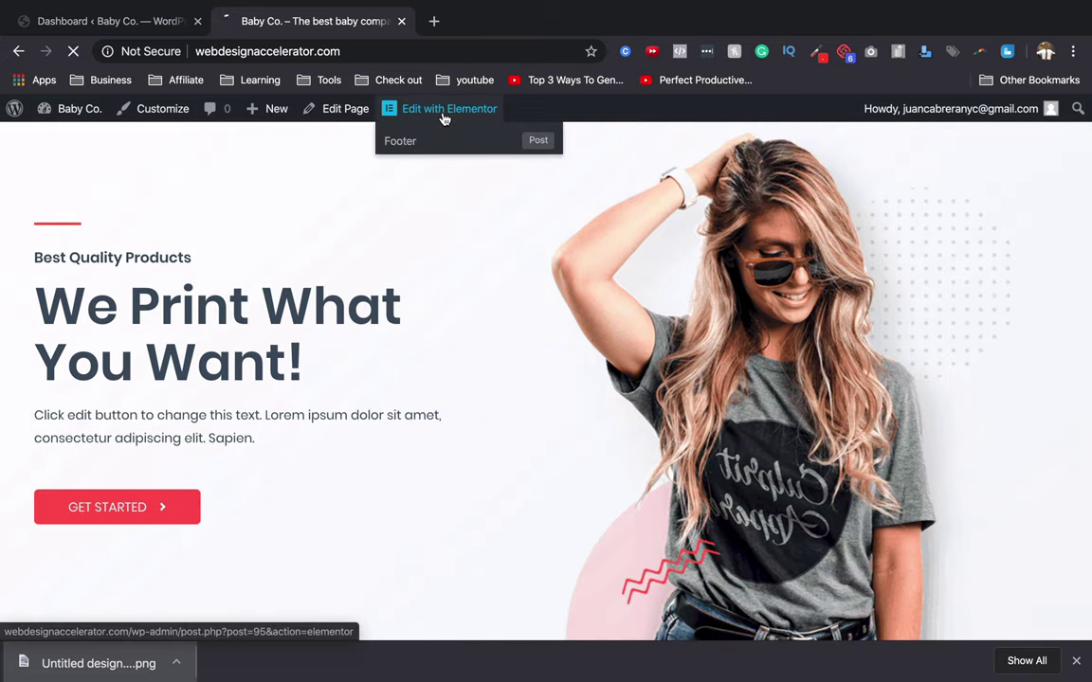
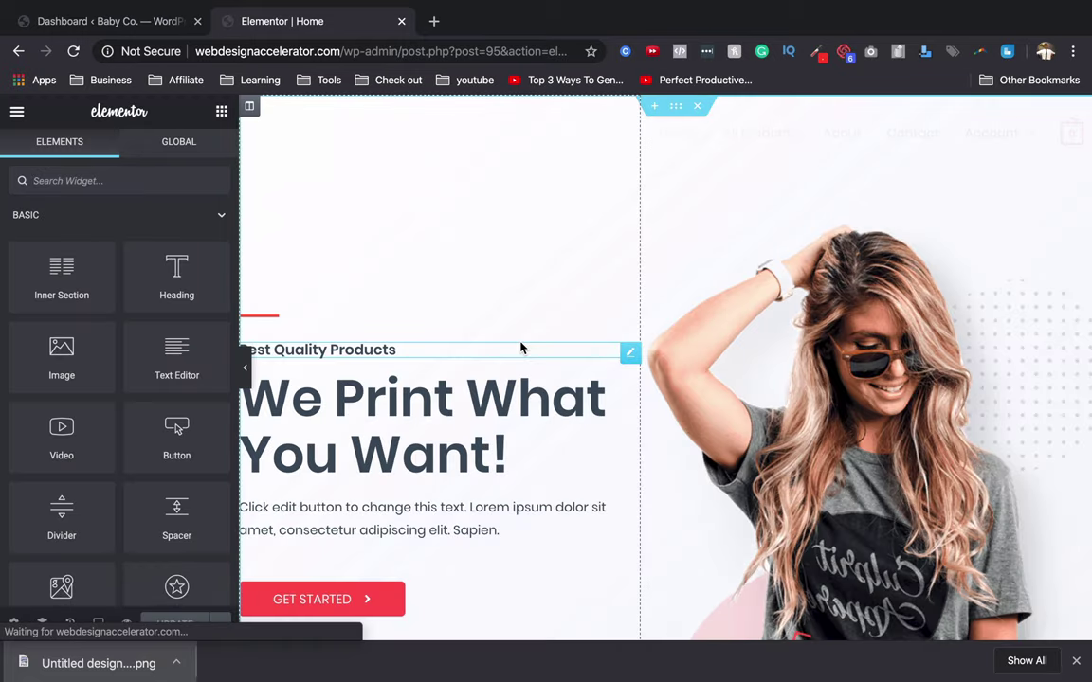
# Upload baby-png-0.png from the desktop and insert it as the hero image
pyautogui.click(889, 460)
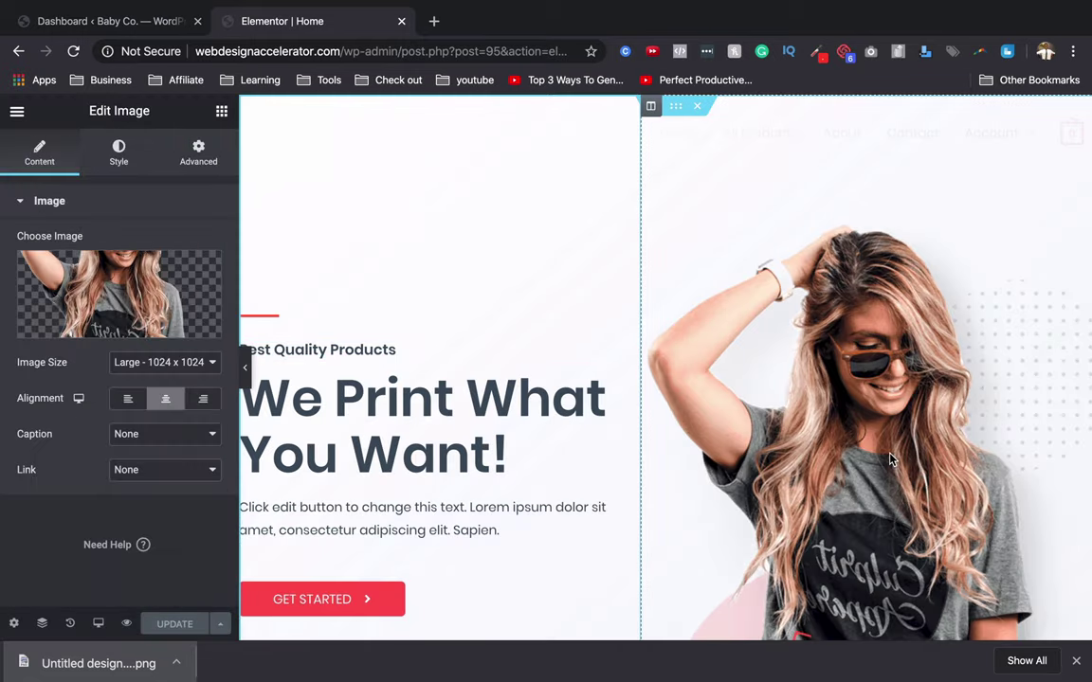
pyautogui.click(134, 281)
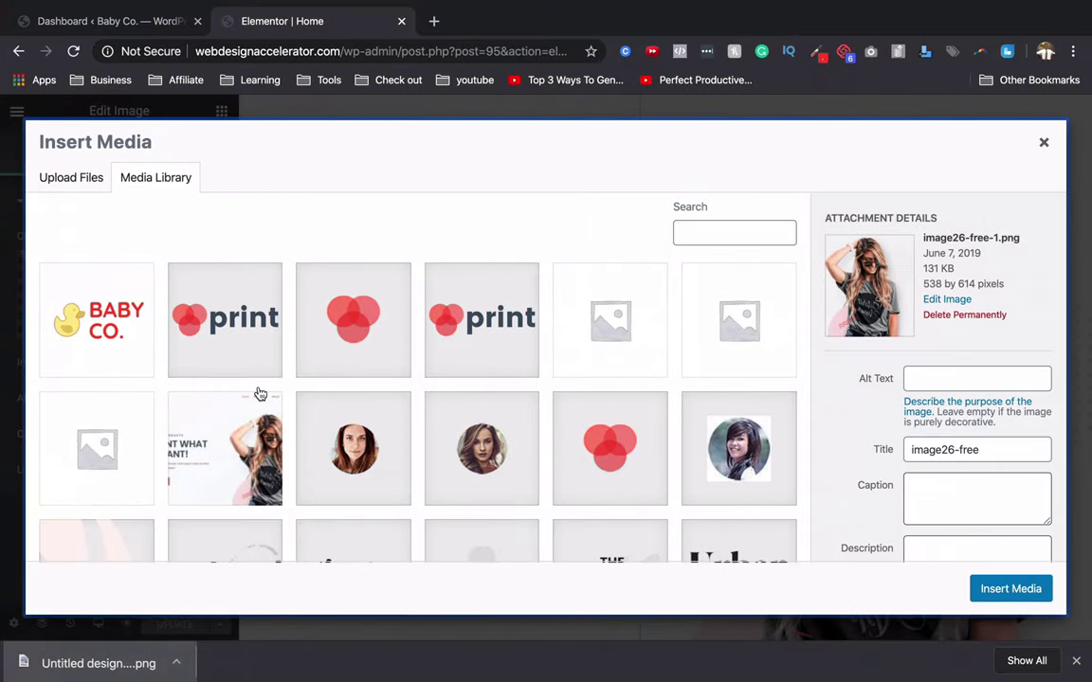
pyautogui.hotkey('ctrl', 'Up')
pyautogui.moveTo(301, 69); pyautogui.dragTo(125, 61)
pyautogui.click(306, 61)
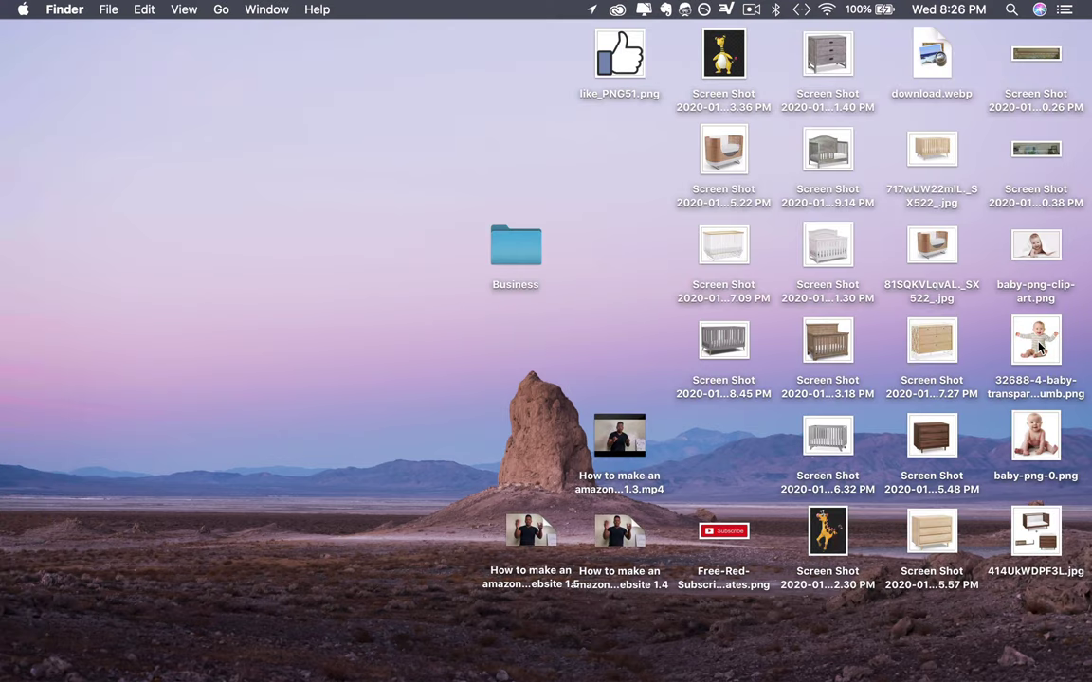
pyautogui.moveTo(1036, 434); pyautogui.dragTo(499, 359)
pyautogui.hotkey('ctrl', 'Left')
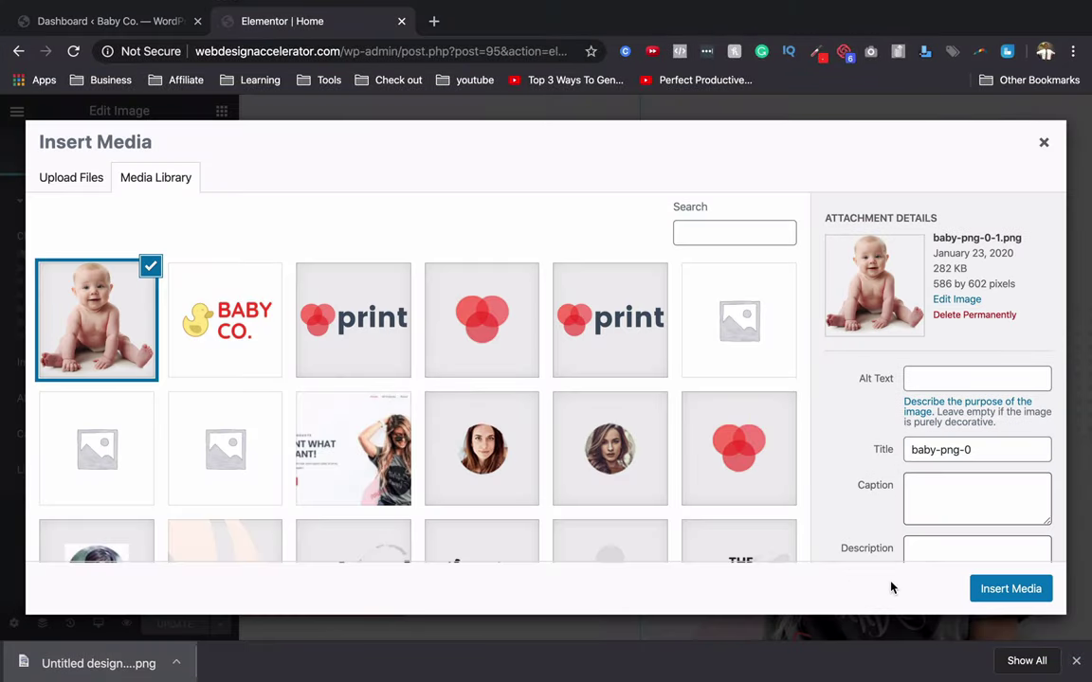
pyautogui.click(987, 589)
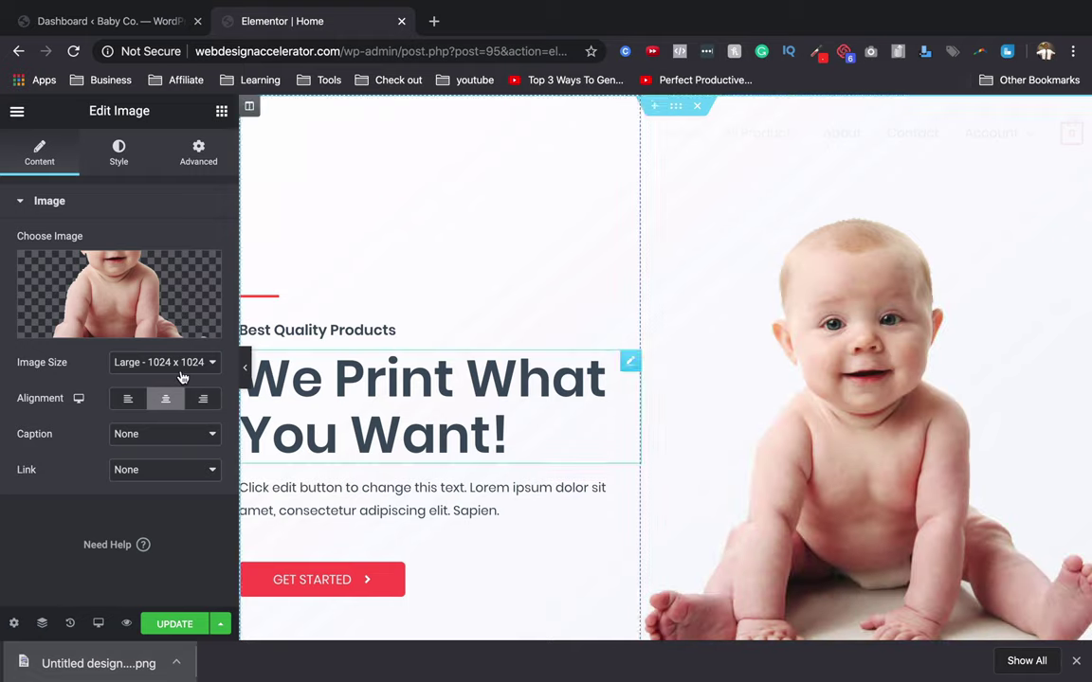
# Set the hero image size to Medium - 300 x 300 and preview the result
pyautogui.click(242, 366)
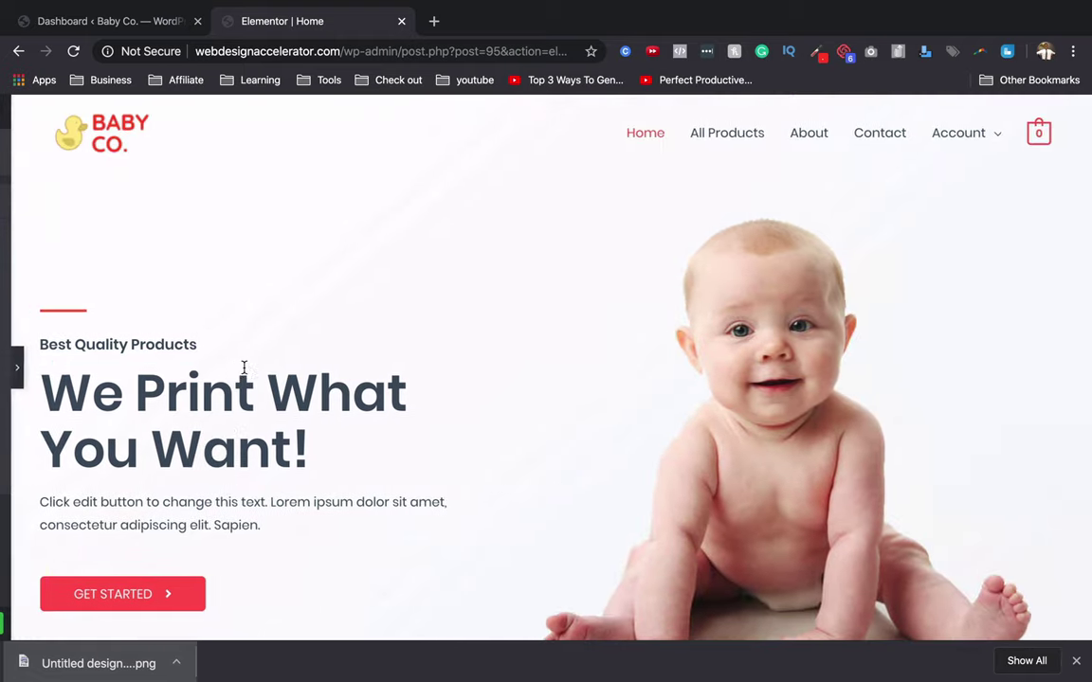
pyautogui.scroll(-2, 243, 370)
pyautogui.scroll(3, 243, 369)
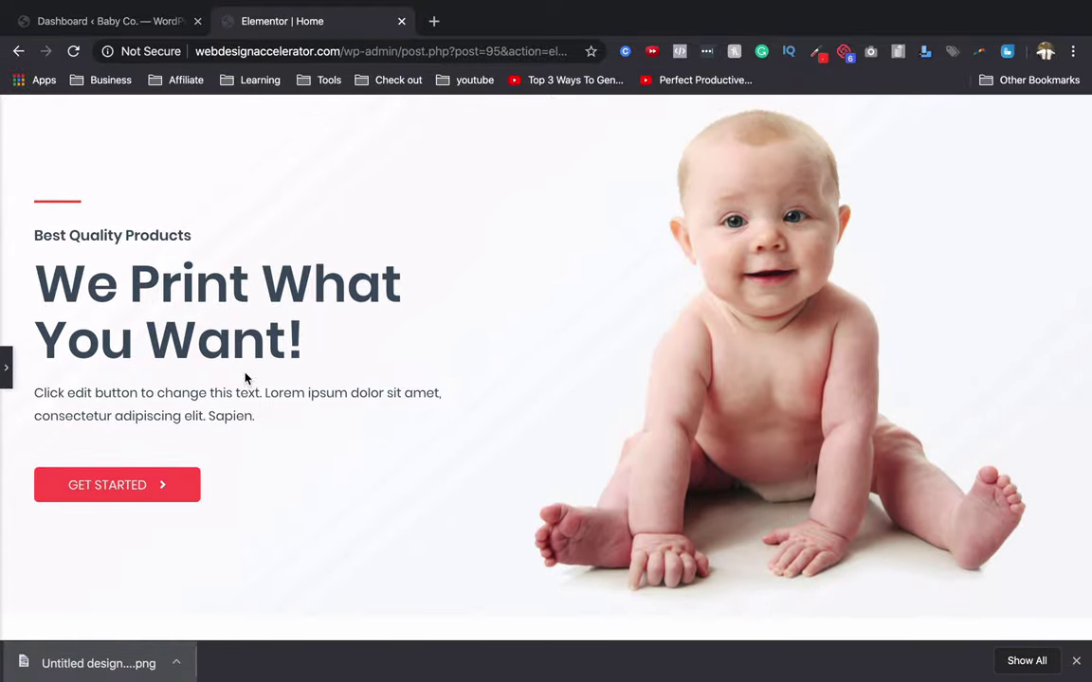
pyautogui.click(10, 376)
pyautogui.click(183, 362)
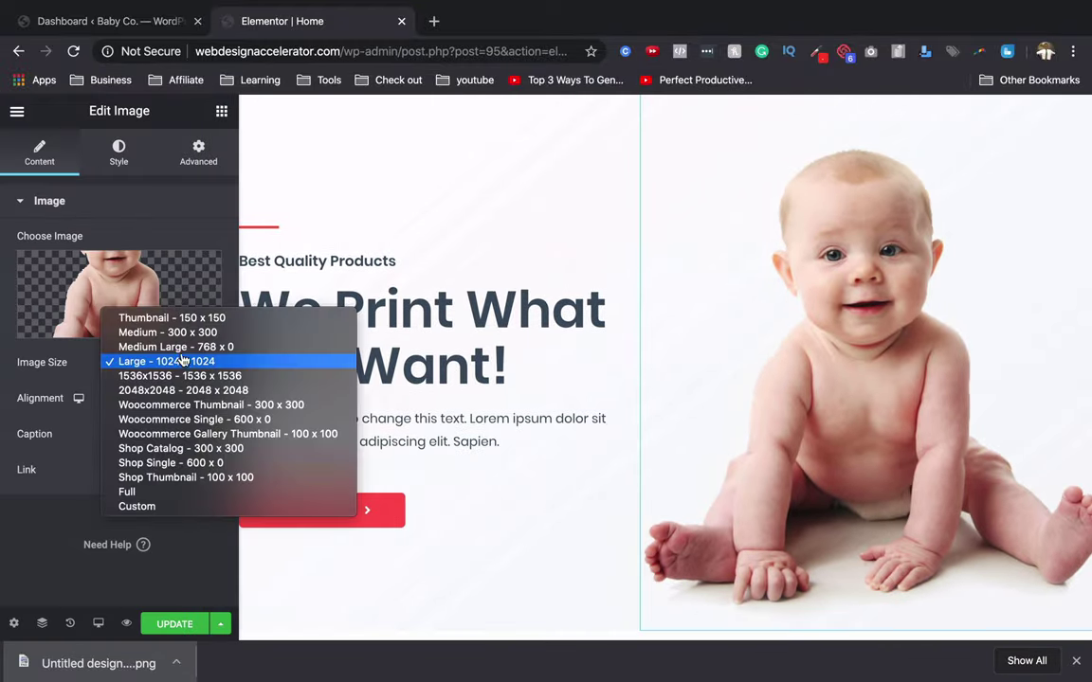
pyautogui.click(183, 349)
pyautogui.click(183, 353)
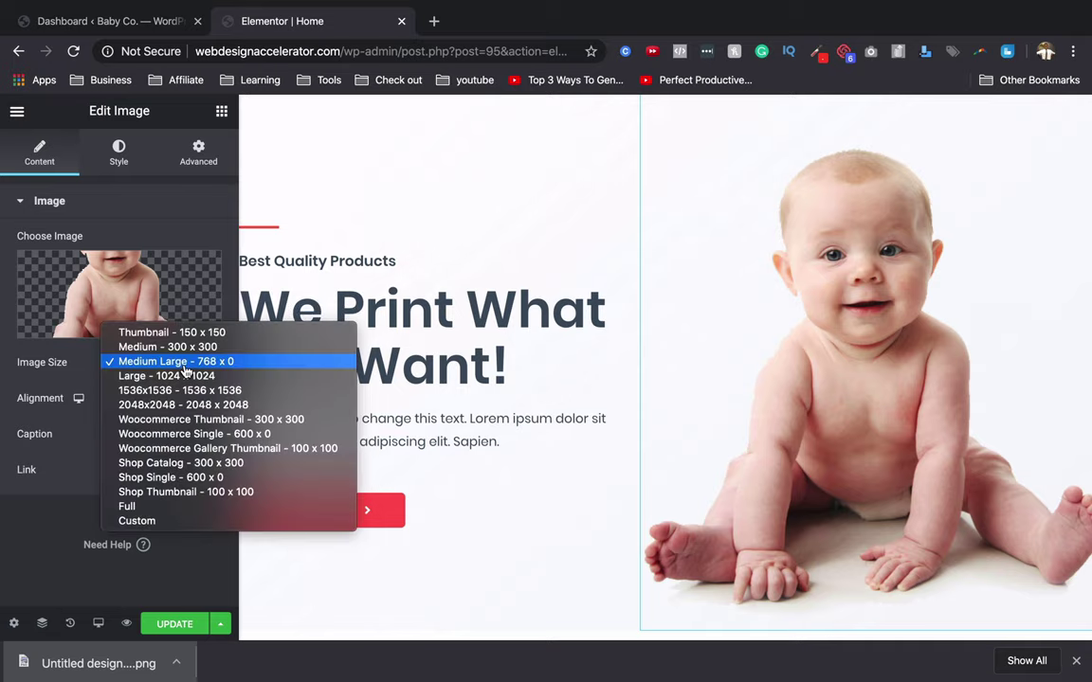
pyautogui.click(185, 345)
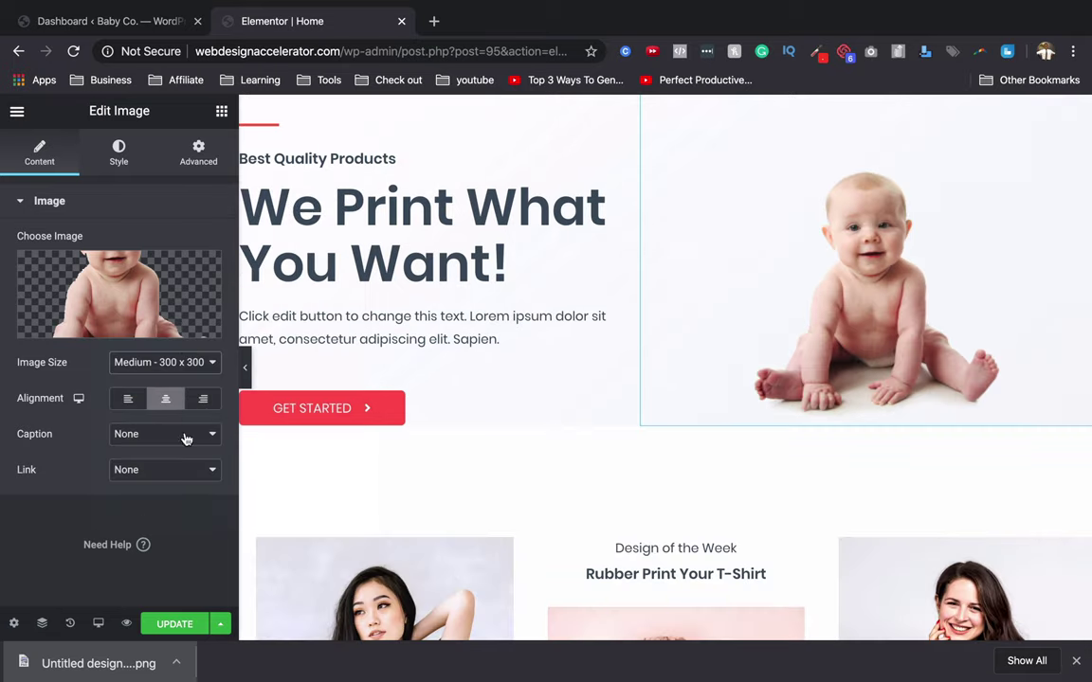
pyautogui.click(244, 366)
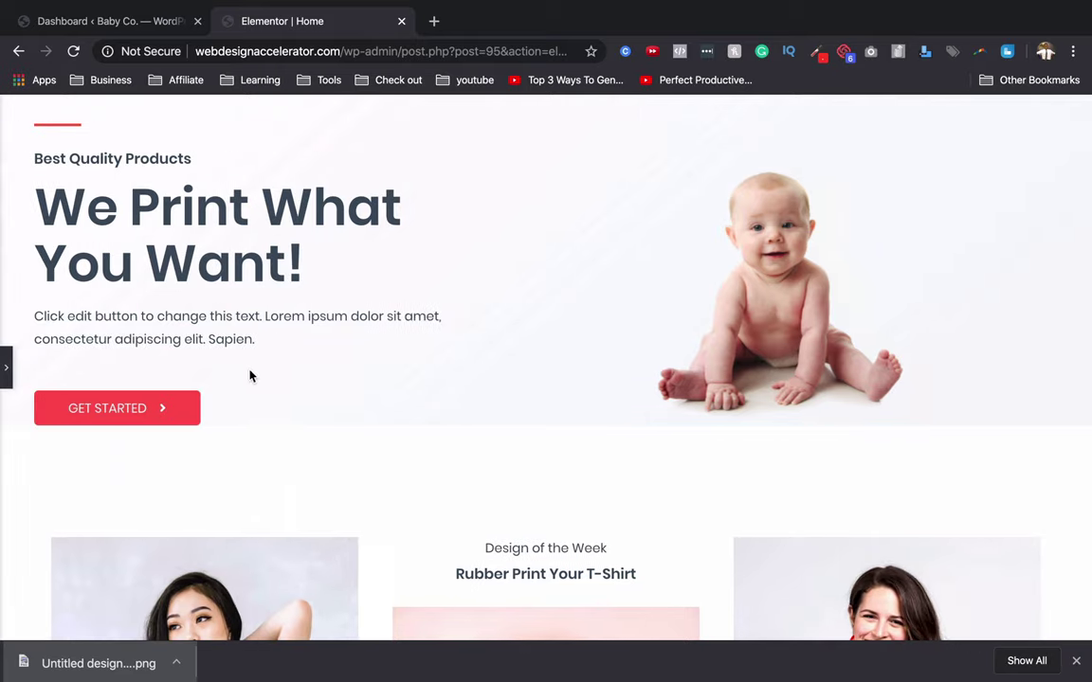
pyautogui.scroll(1, 264, 376)
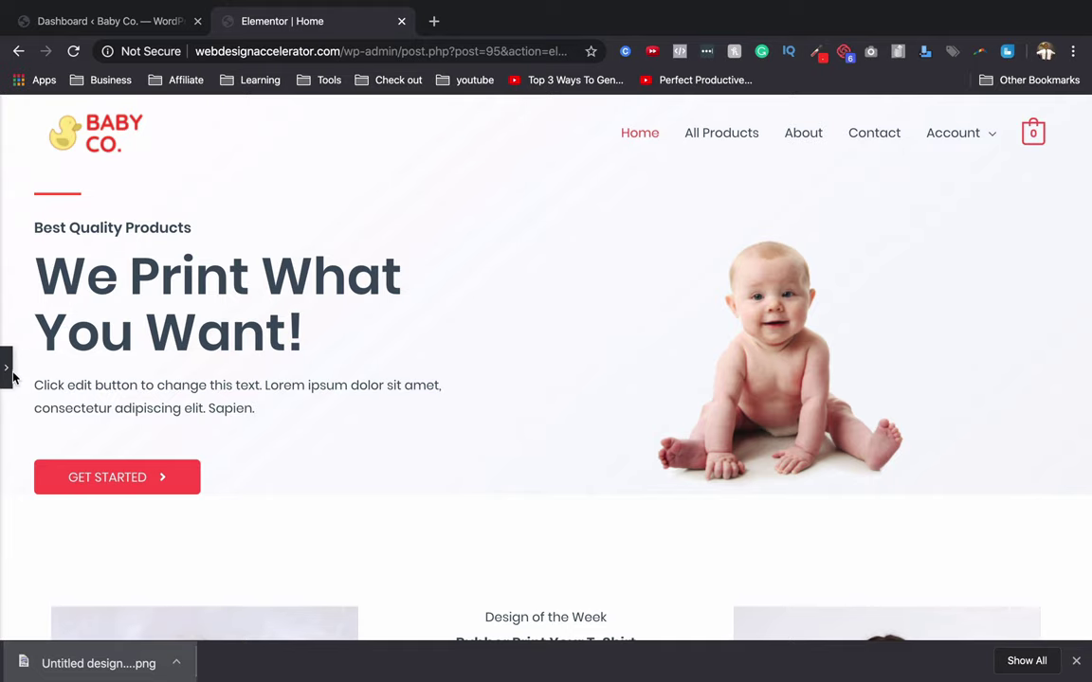
pyautogui.click(6, 368)
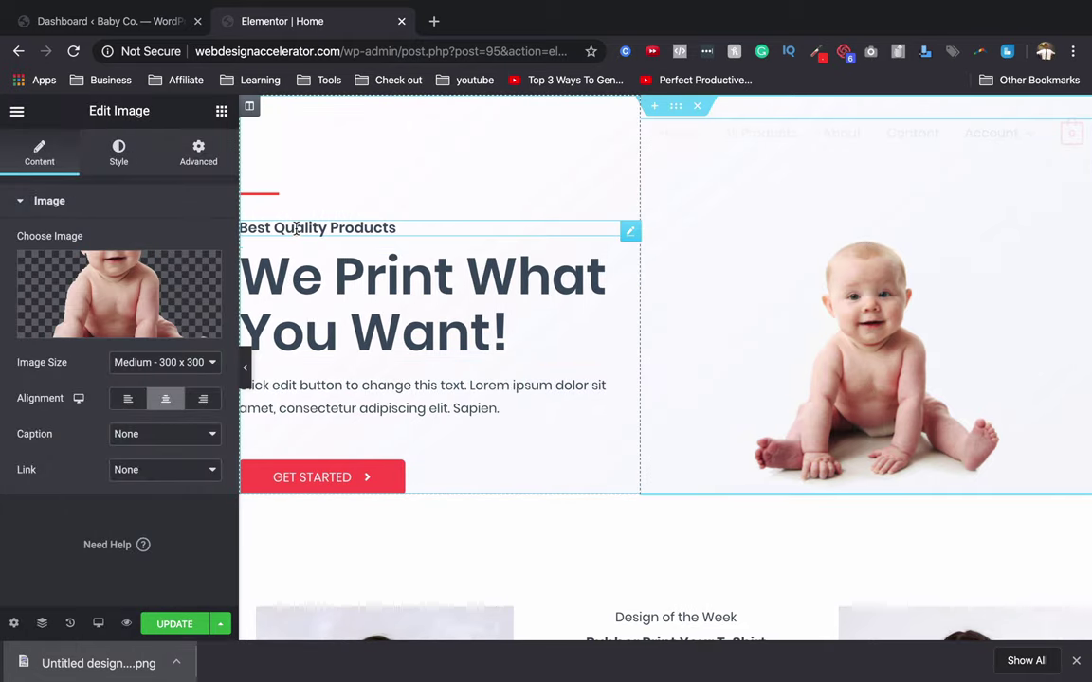
# Change the first heading to 'Best Quality Baby Products'
pyautogui.click(398, 228)
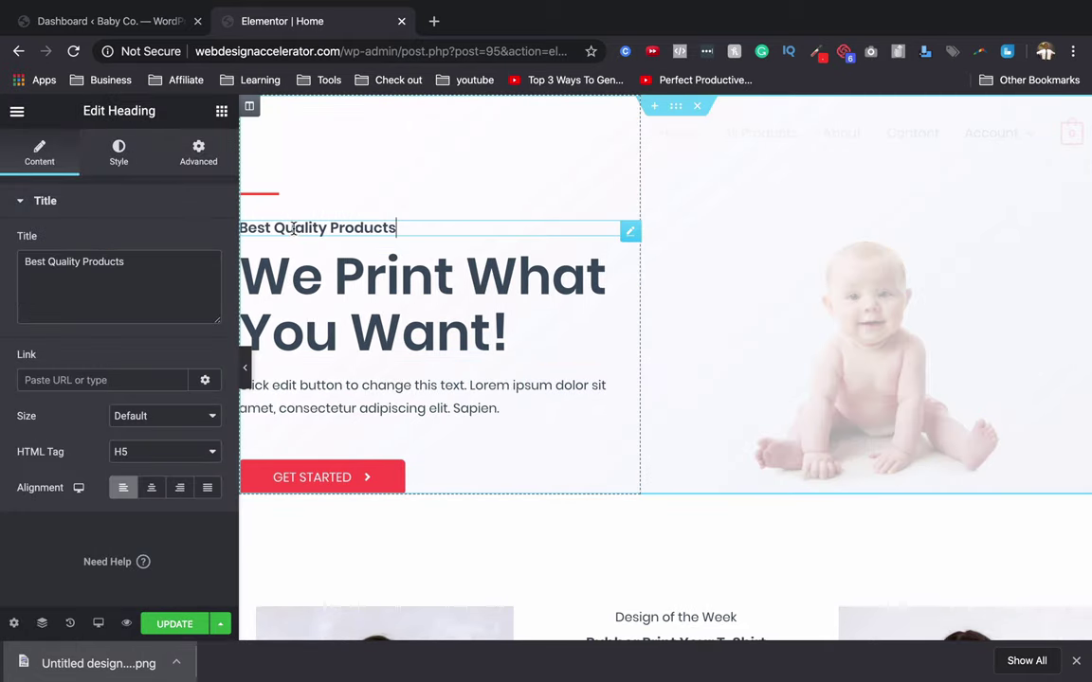
pyautogui.click(79, 262)
pyautogui.write('B ')
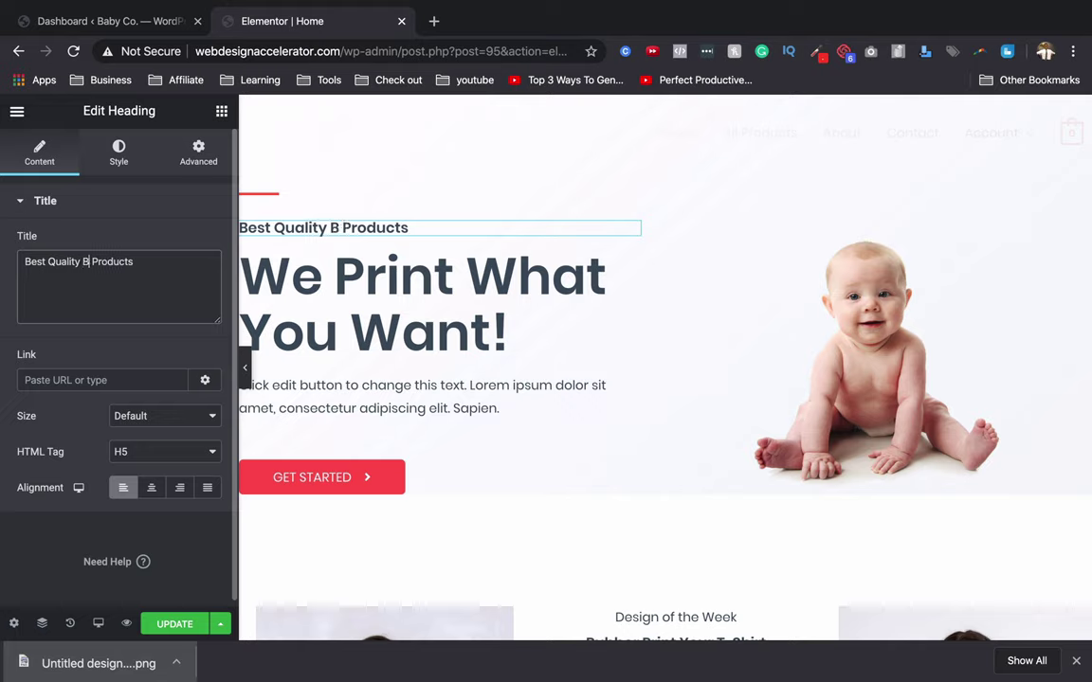
pyautogui.write('aby')
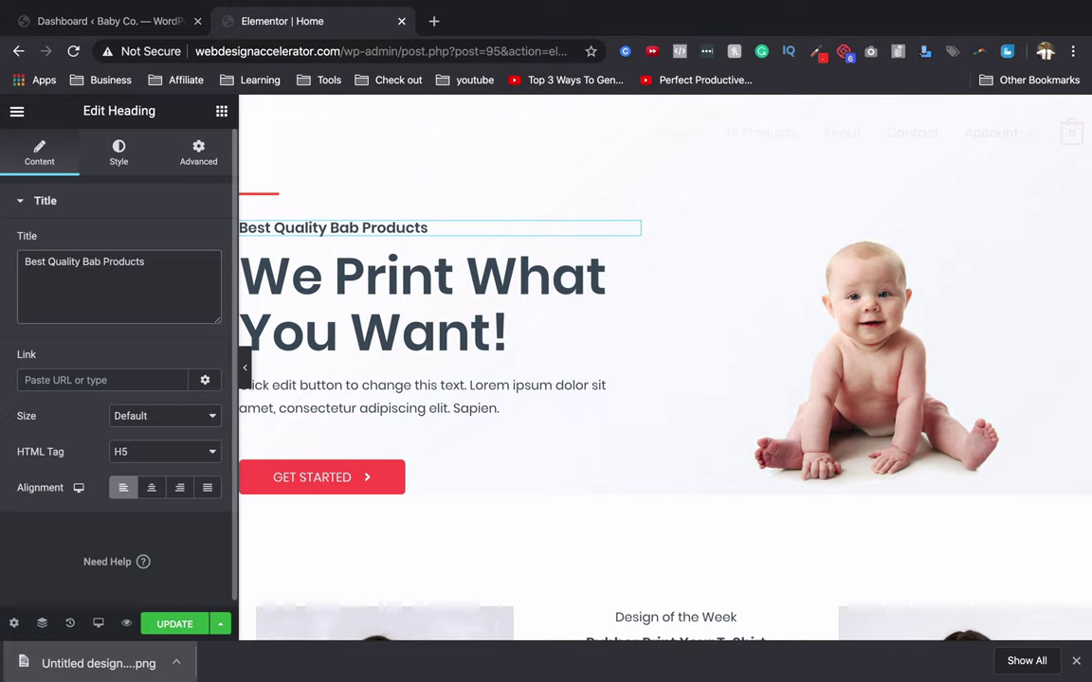
# Rewrite the main heading from 'We Print What You Want!' to 'We Have Everything Baby!'
pyautogui.click(360, 309)
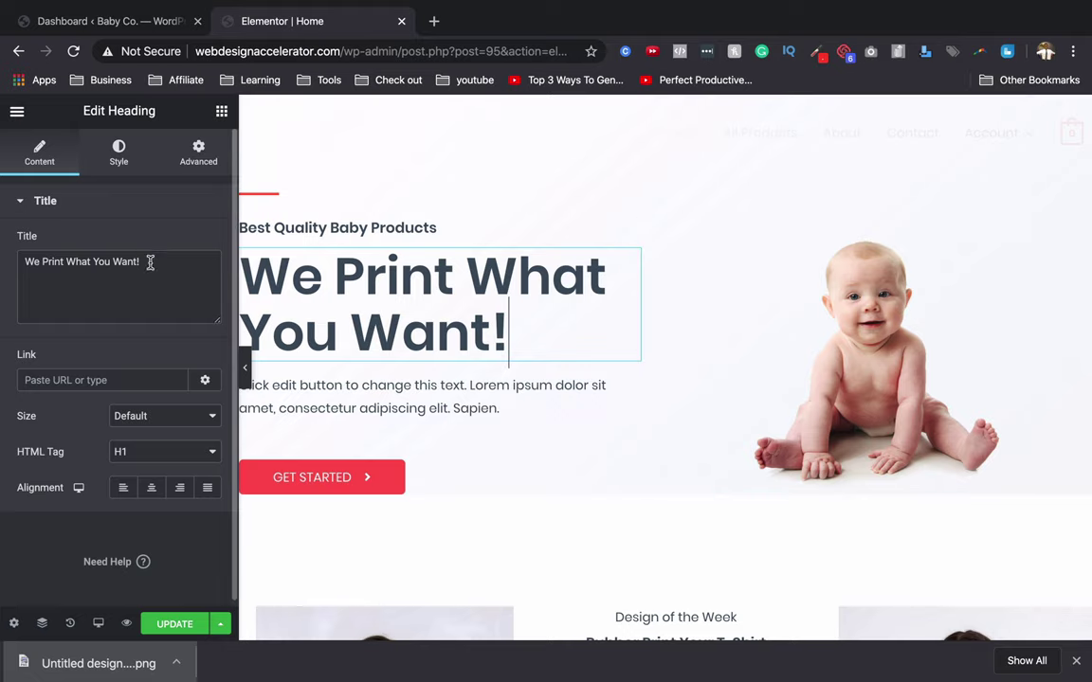
pyautogui.click(64, 262)
pyautogui.press('BackSpace')
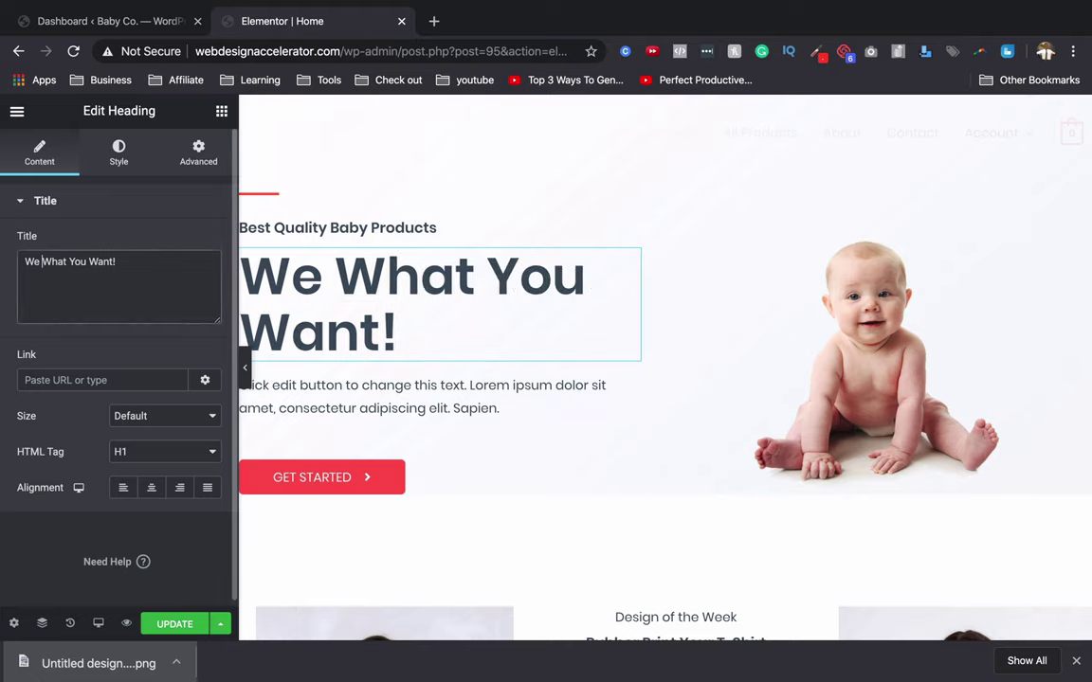
pyautogui.write('Have ')
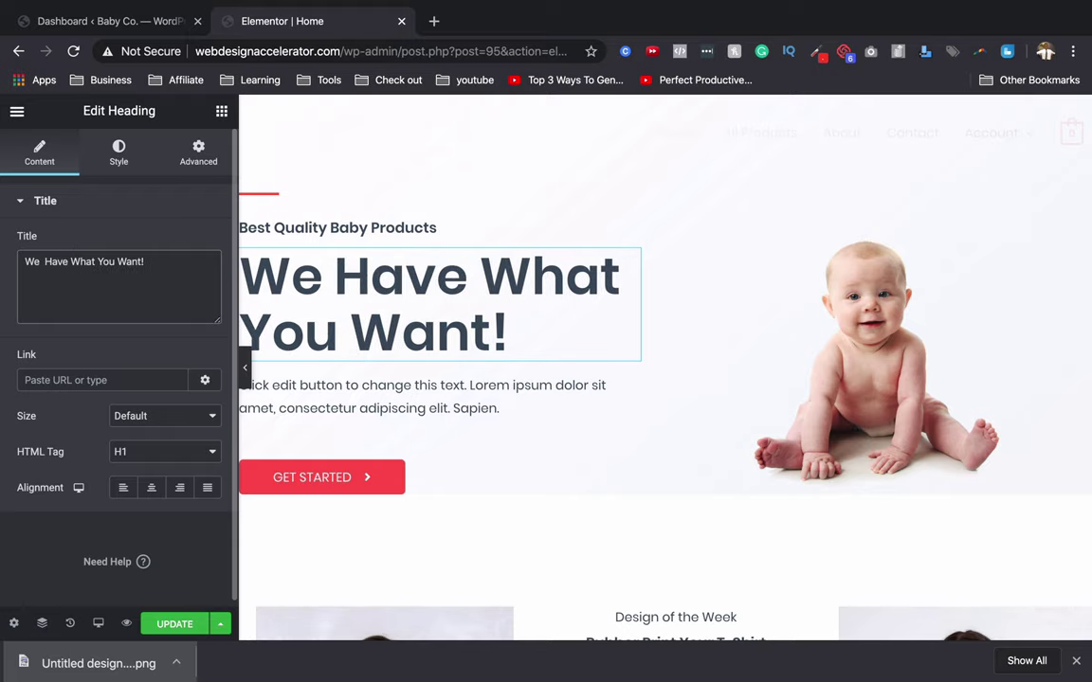
pyautogui.write('Every')
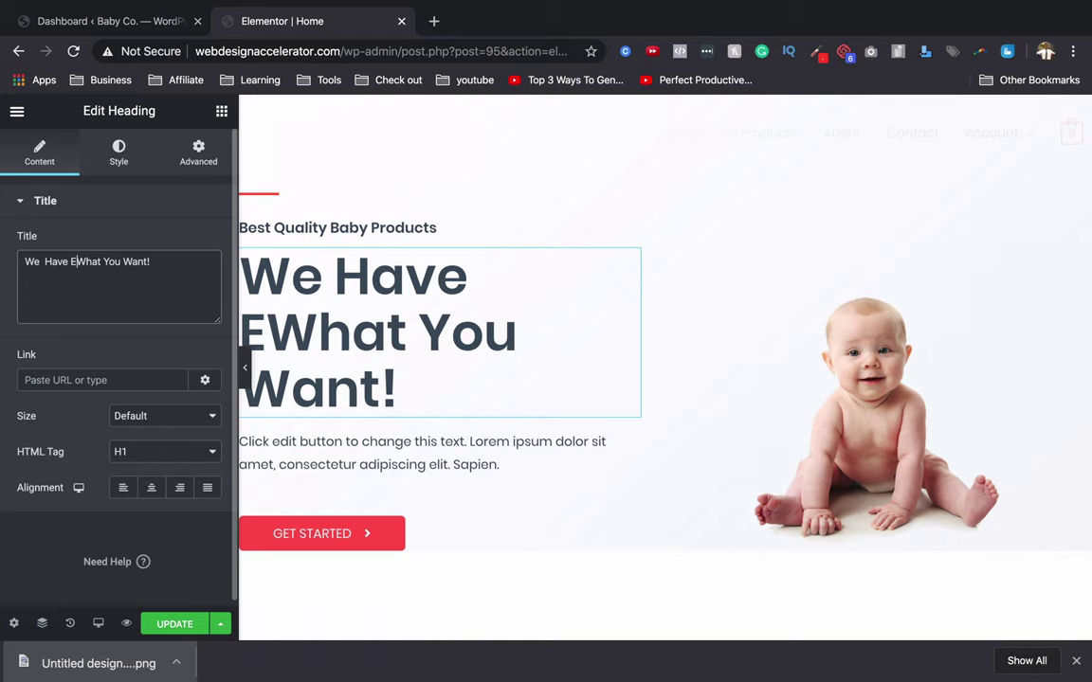
pyautogui.write('thing ')
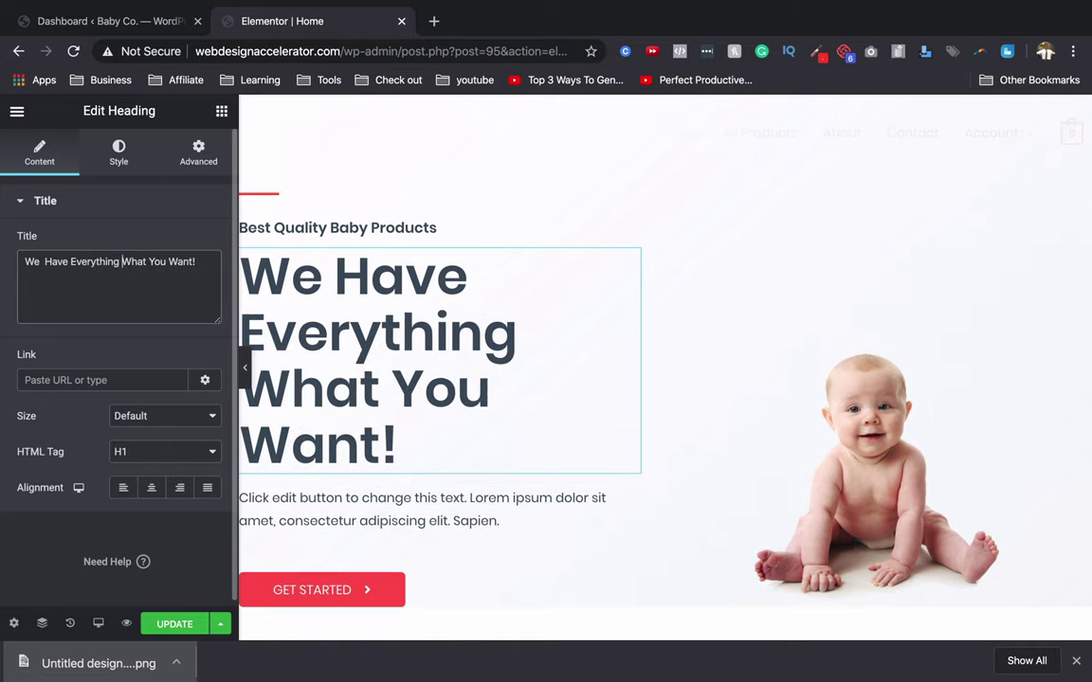
pyautogui.write('Baby th')
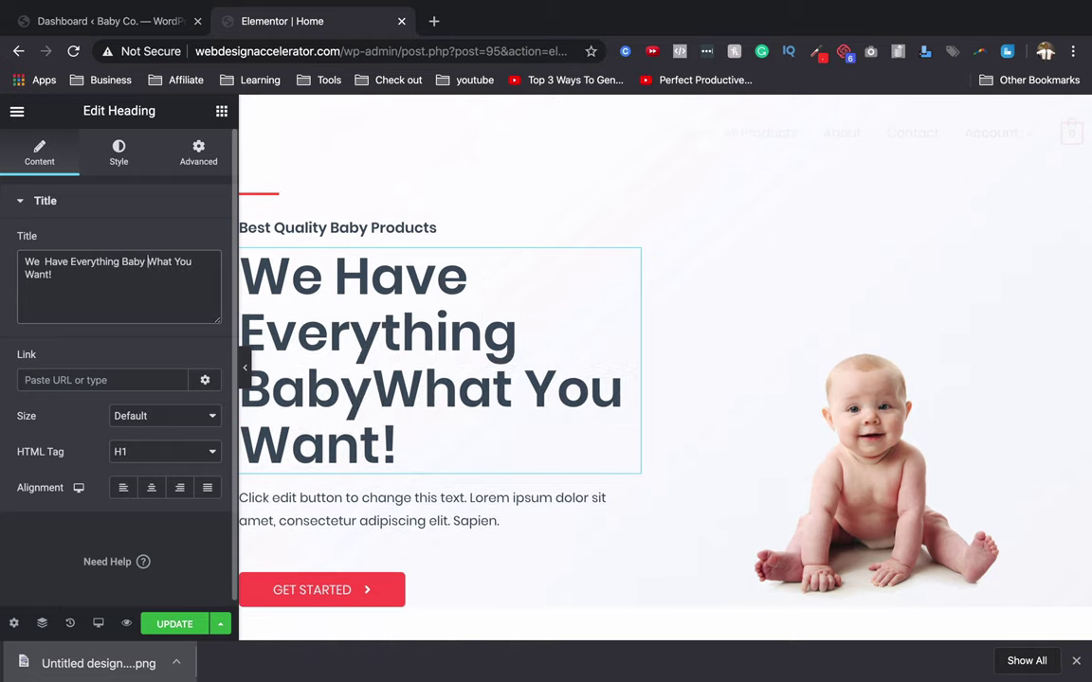
pyautogui.press('BackSpace')
pyautogui.press('BackSpace')
pyautogui.write('Tha')
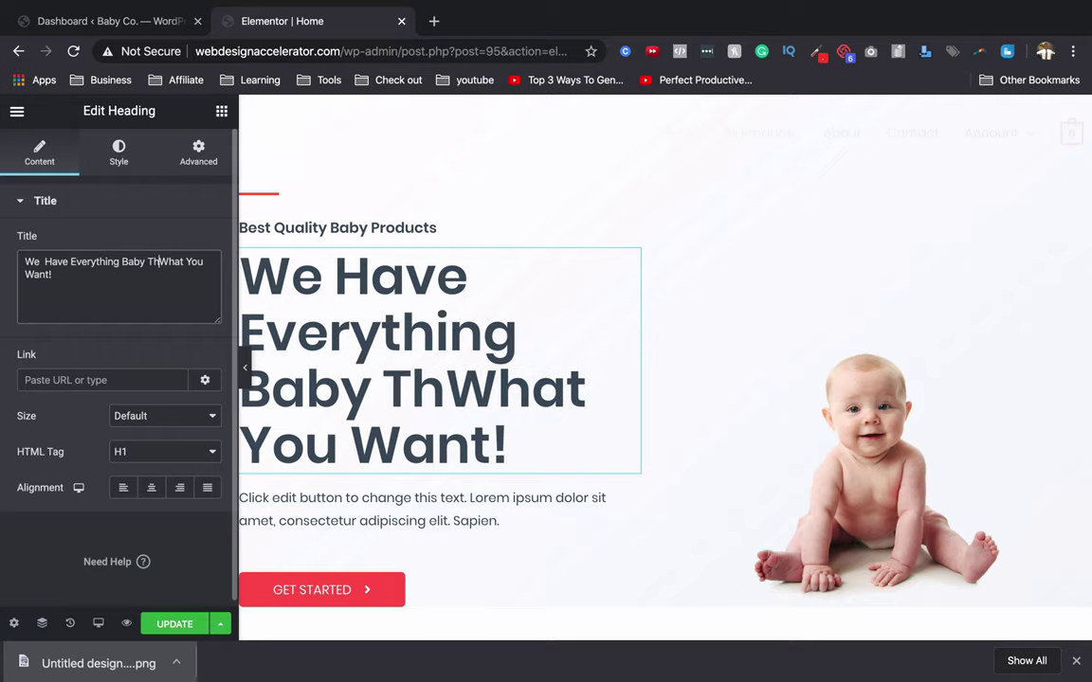
pyautogui.write('t')
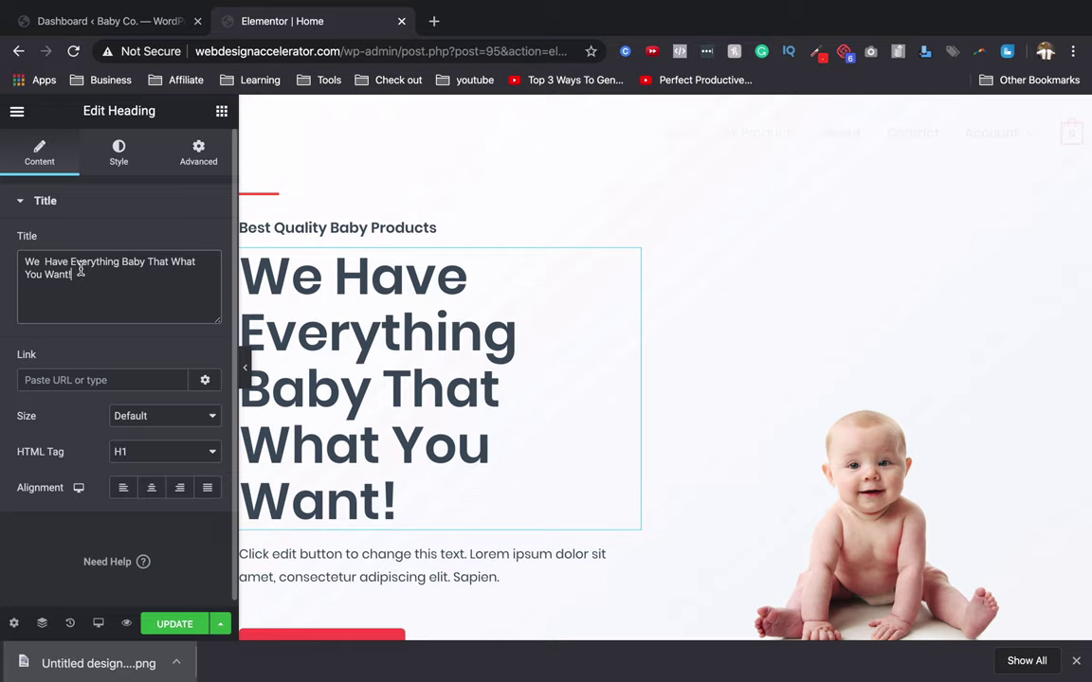
pyautogui.moveTo(81, 271); pyautogui.dragTo(163, 265)
pyautogui.press('BackSpace')
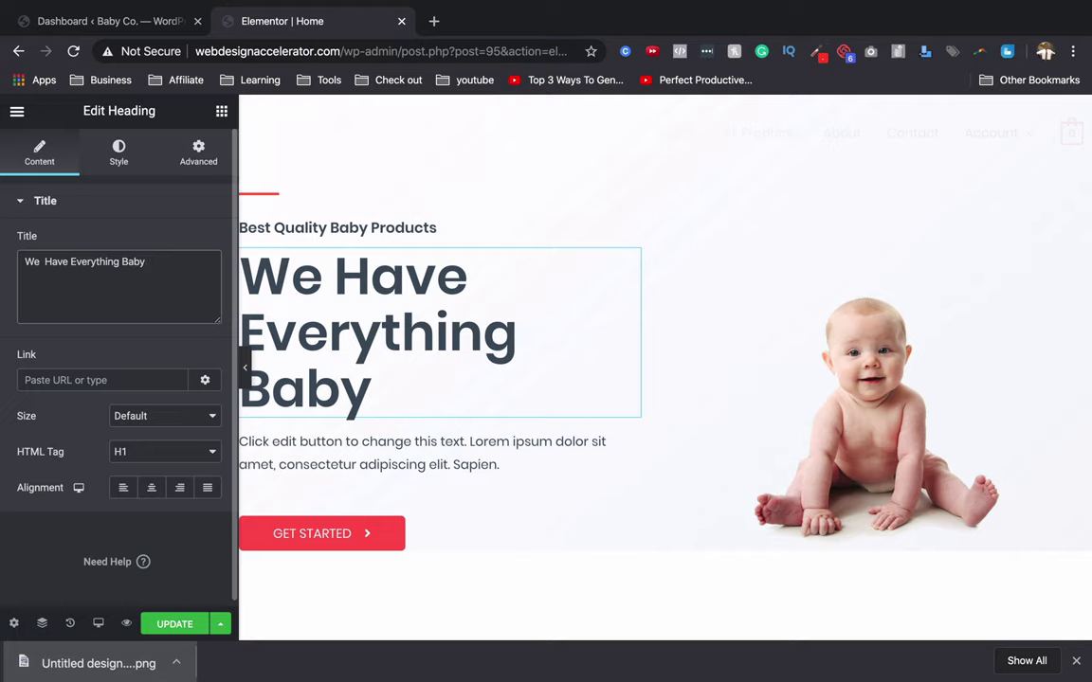
pyautogui.write('!')
pyautogui.click(324, 455)
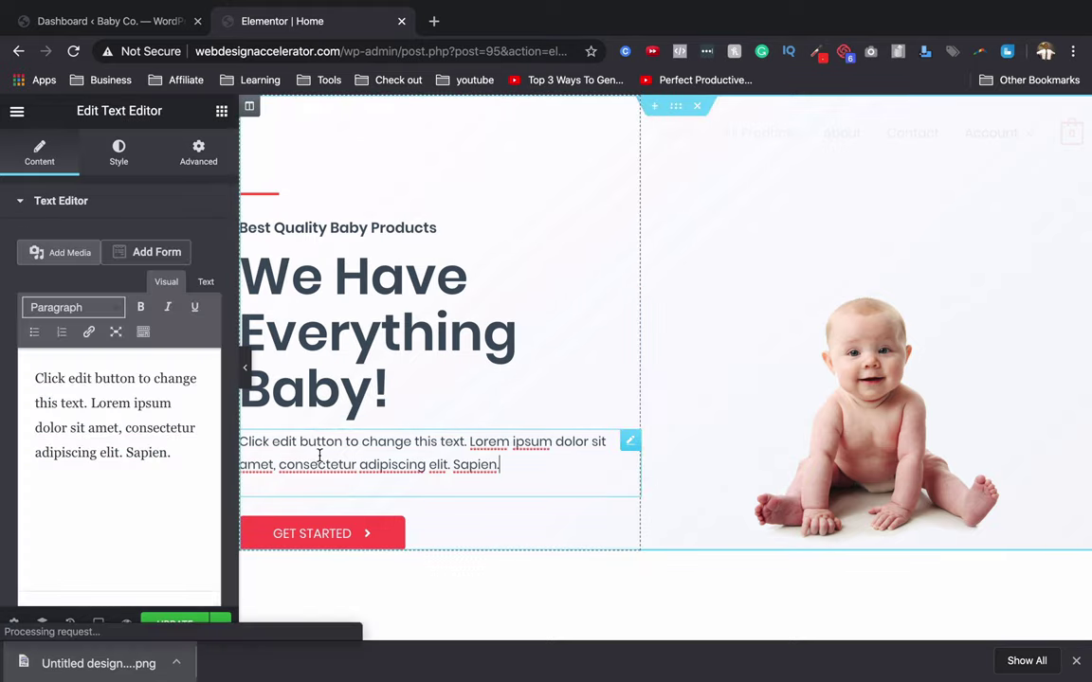
# Replace the placeholder paragraph with the subtitle about quality baby products in New York
pyautogui.click(174, 458)
pyautogui.moveTo(174, 458); pyautogui.dragTo(34, 378)
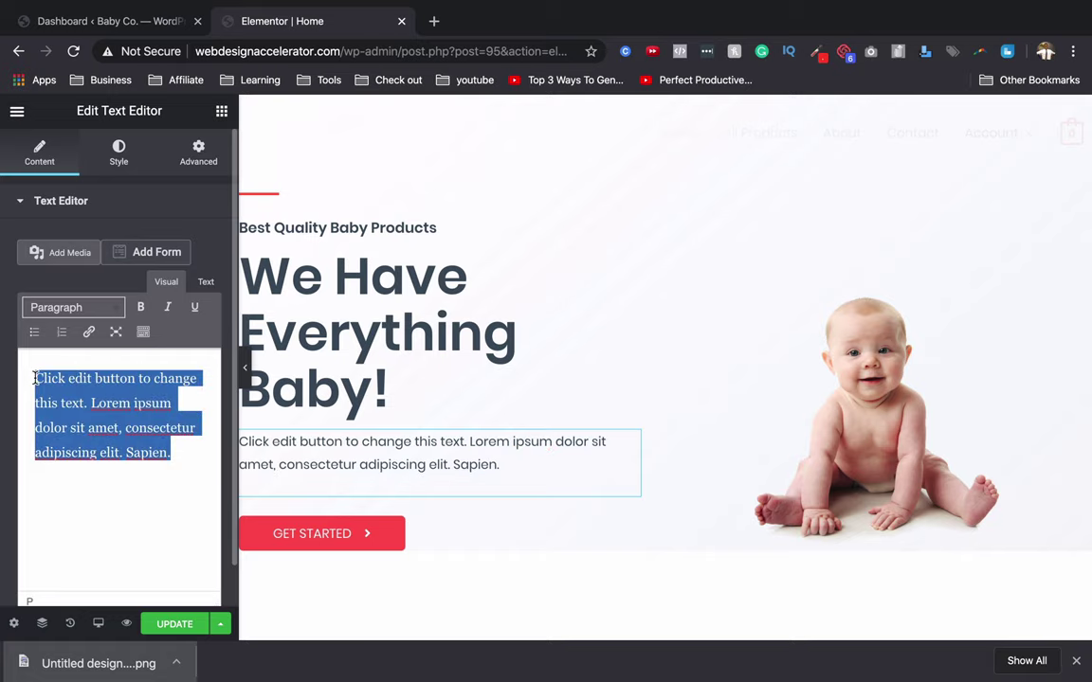
pyautogui.press('BackSpace')
pyautogui.write('W')
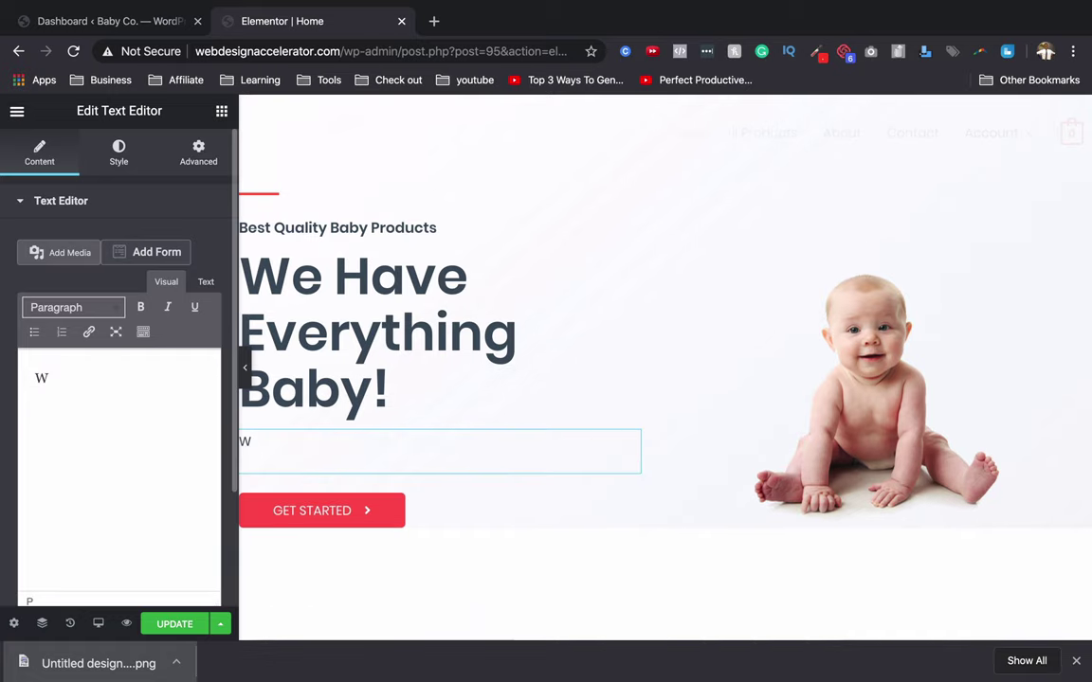
pyautogui.write('e have the')
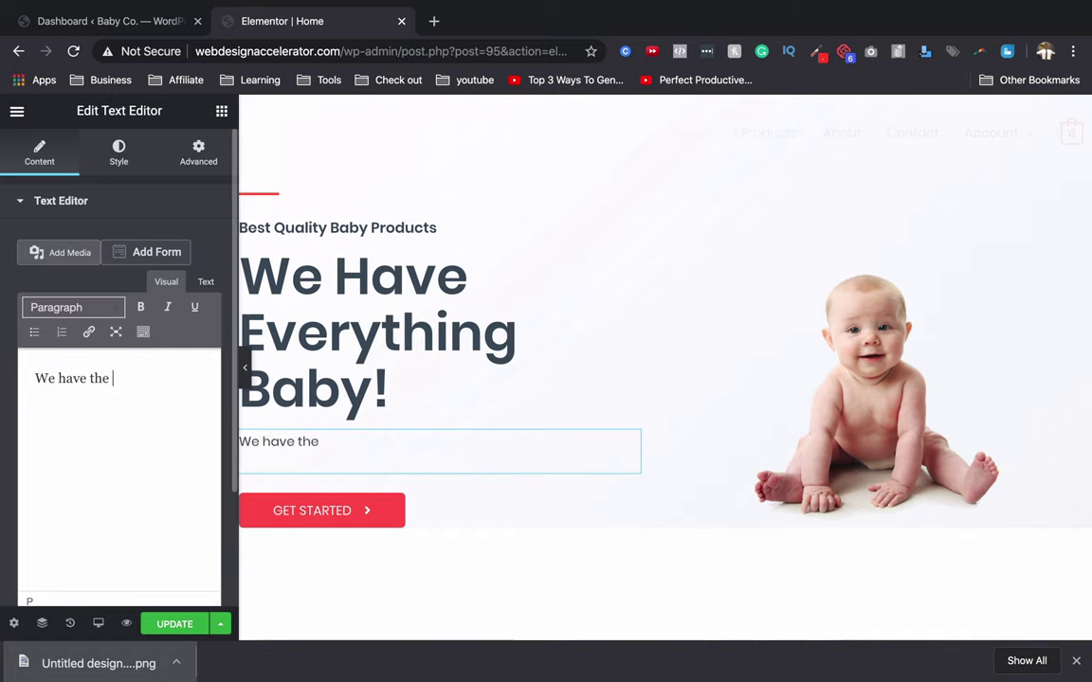
pyautogui.write(' qualty pro')
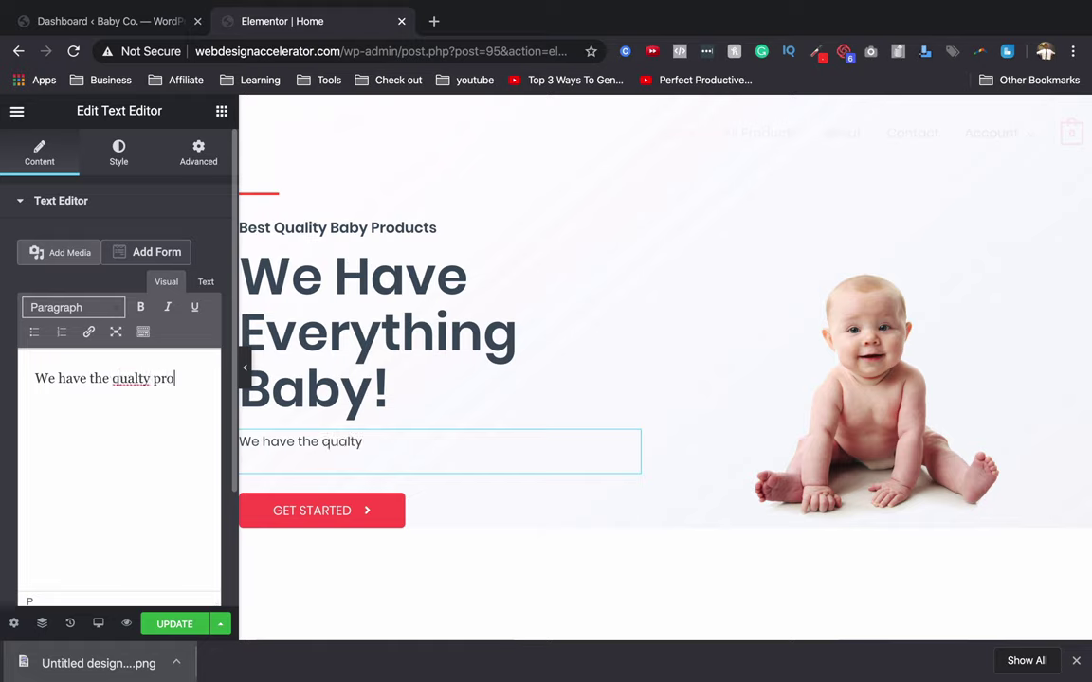
pyautogui.write('ducts for ')
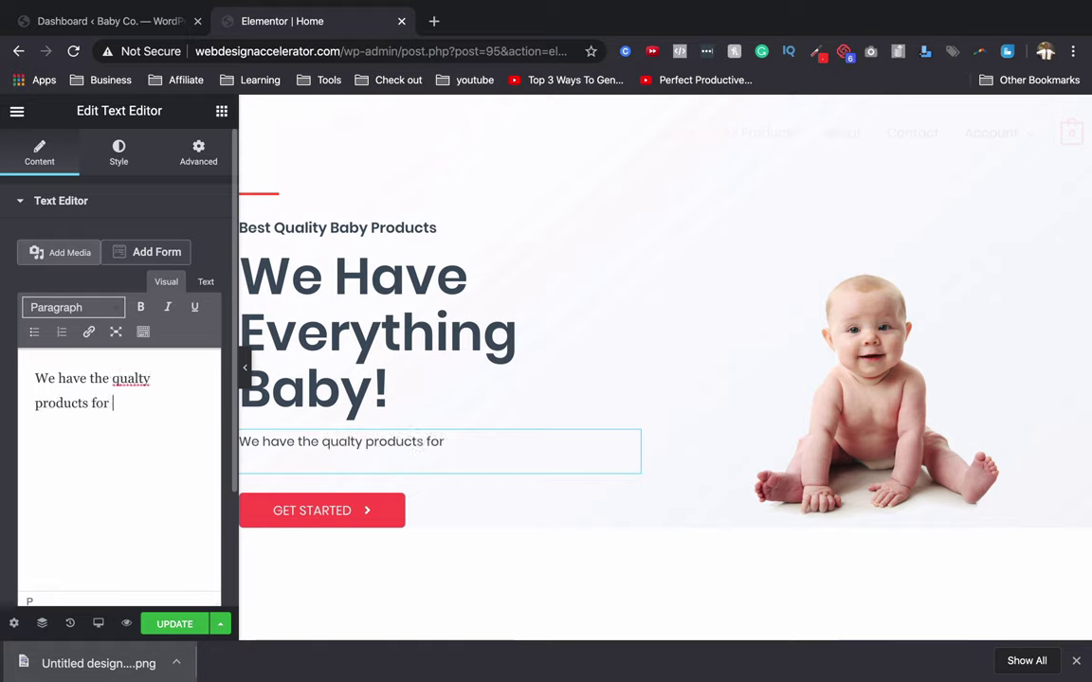
pyautogui.write('bbab')
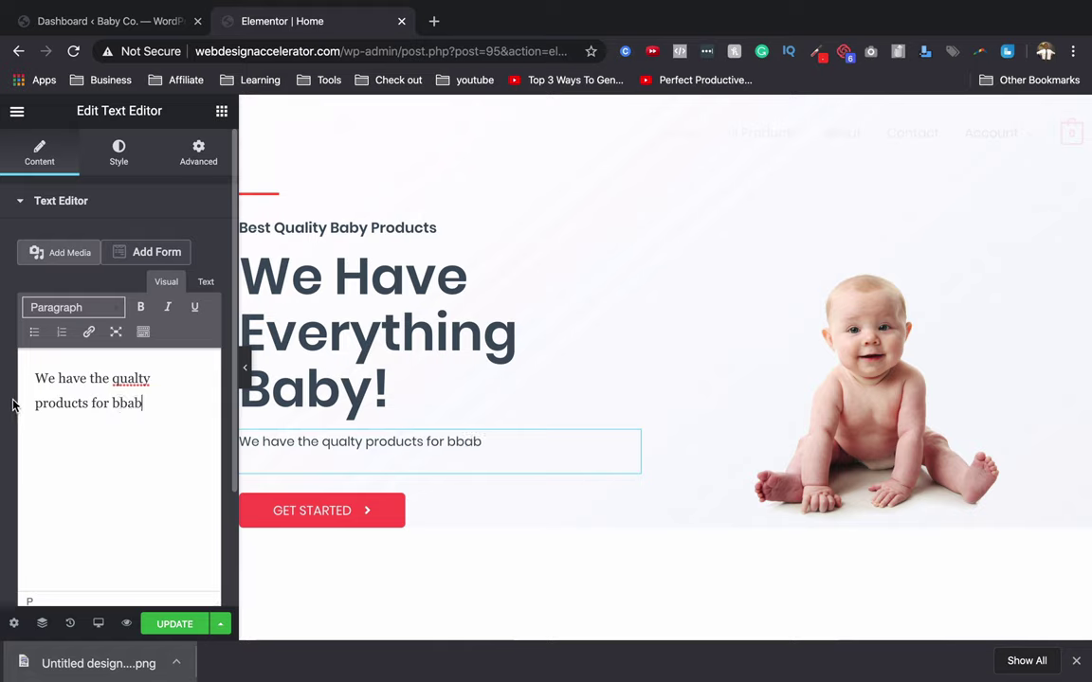
pyautogui.write('abies in')
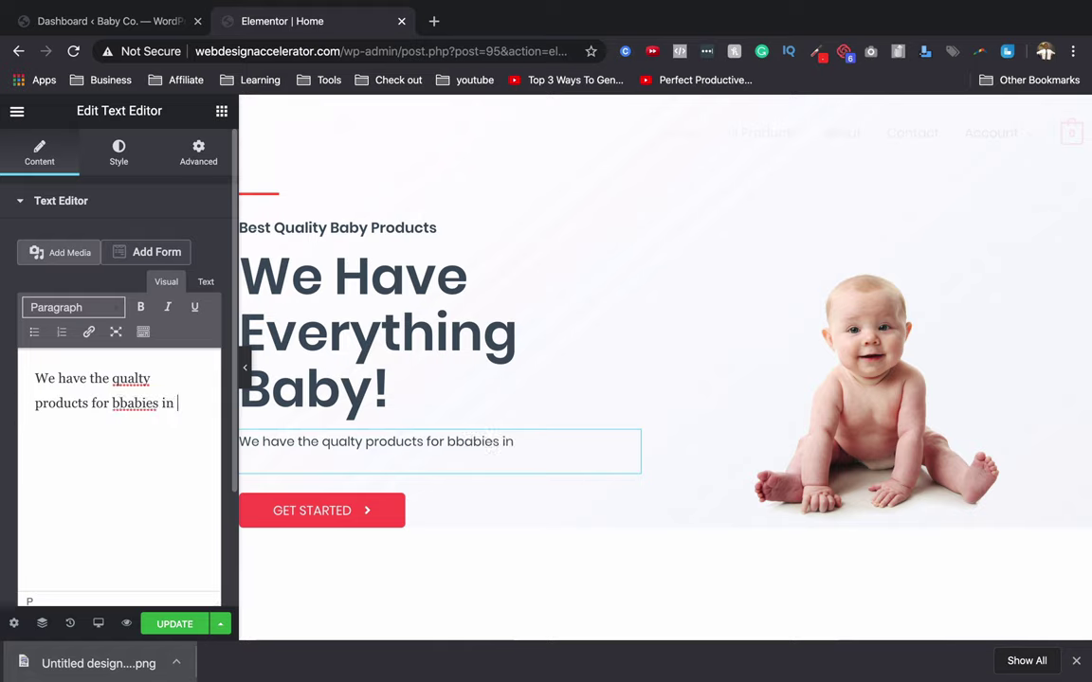
pyautogui.write(' New York')
# Correct the typos to 'babies' and 'quality' and save the page with UPDATE
pyautogui.rightClick(134, 402)
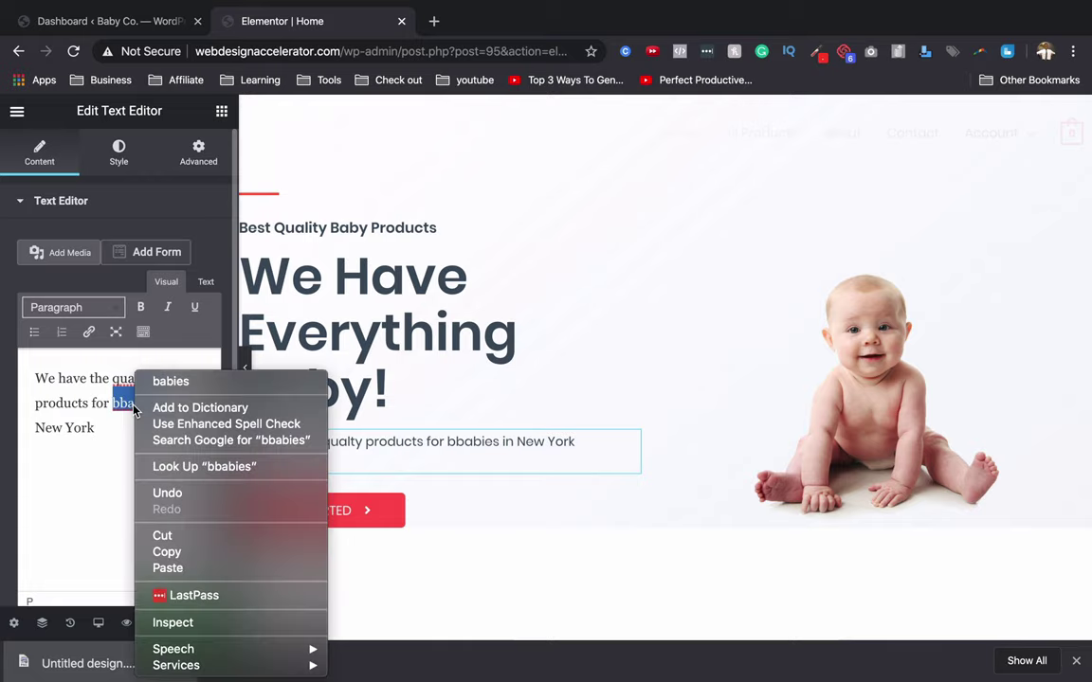
pyautogui.click(142, 380)
pyautogui.rightClick(132, 378)
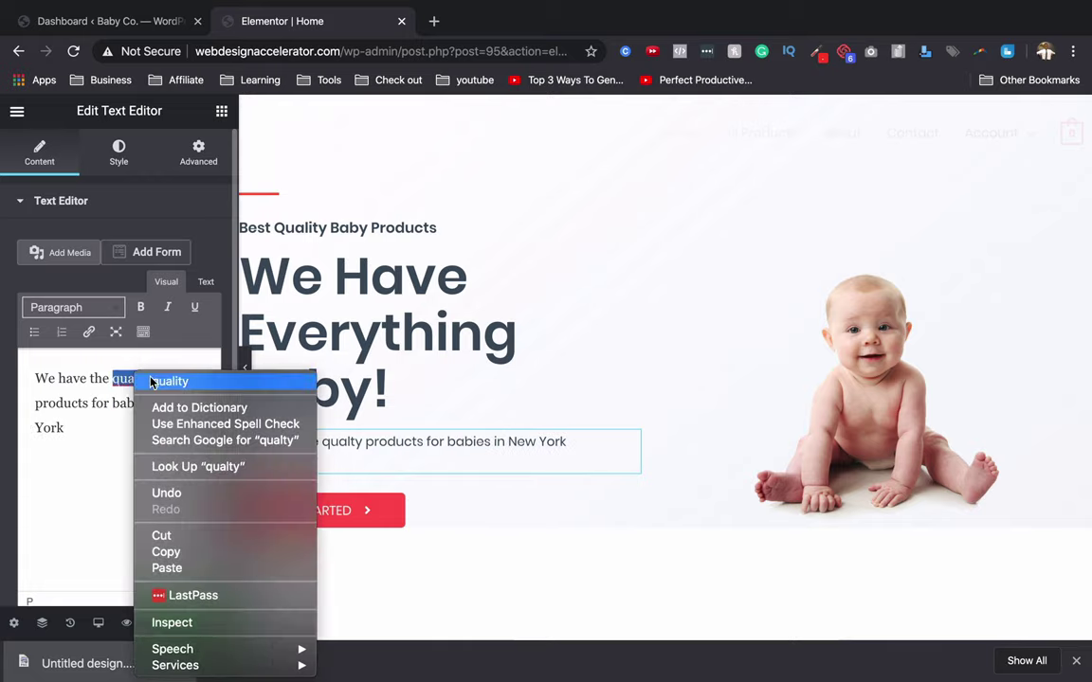
pyautogui.click(154, 380)
pyautogui.click(174, 624)
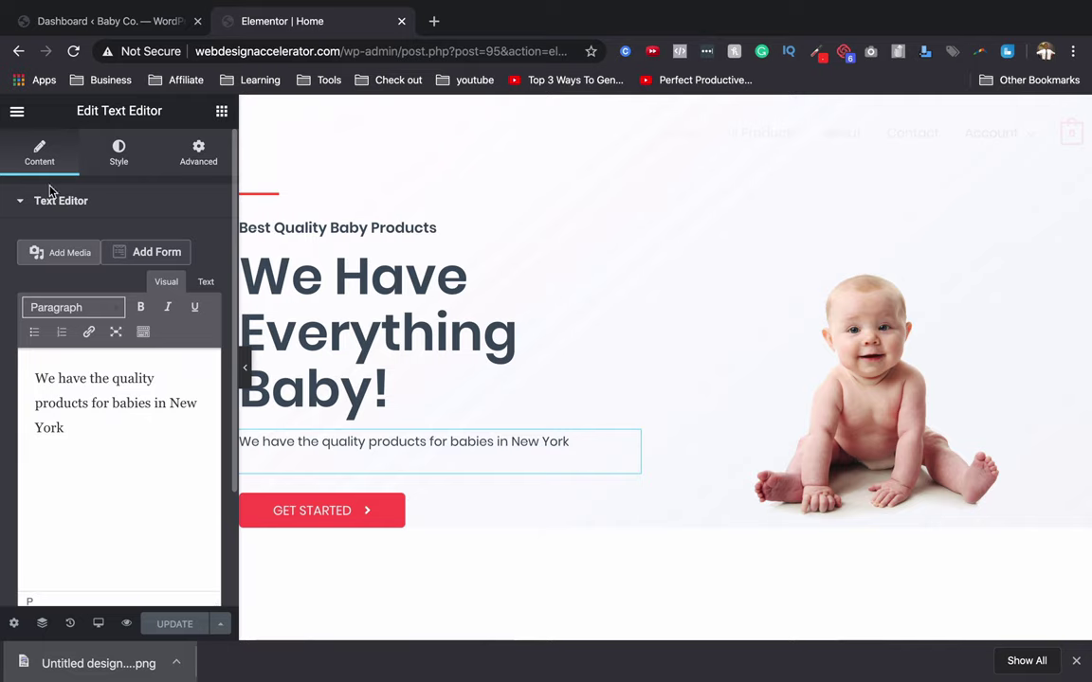
pyautogui.click(17, 113)
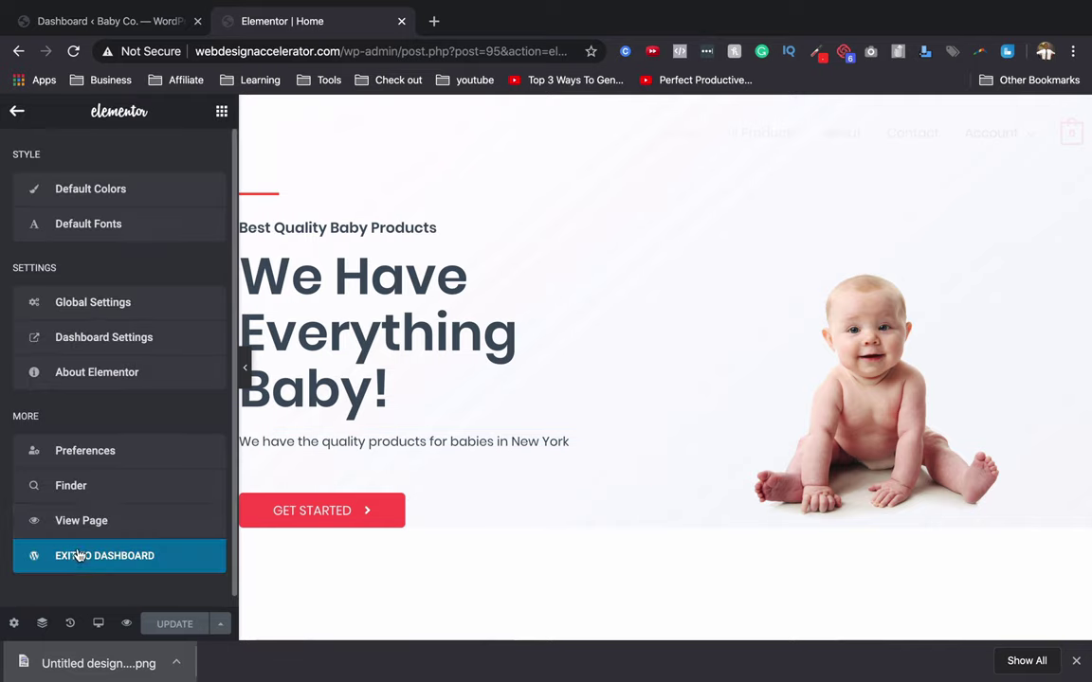
# View the live homepage, scroll through it, then reopen it in Elementor
pyautogui.click(77, 531)
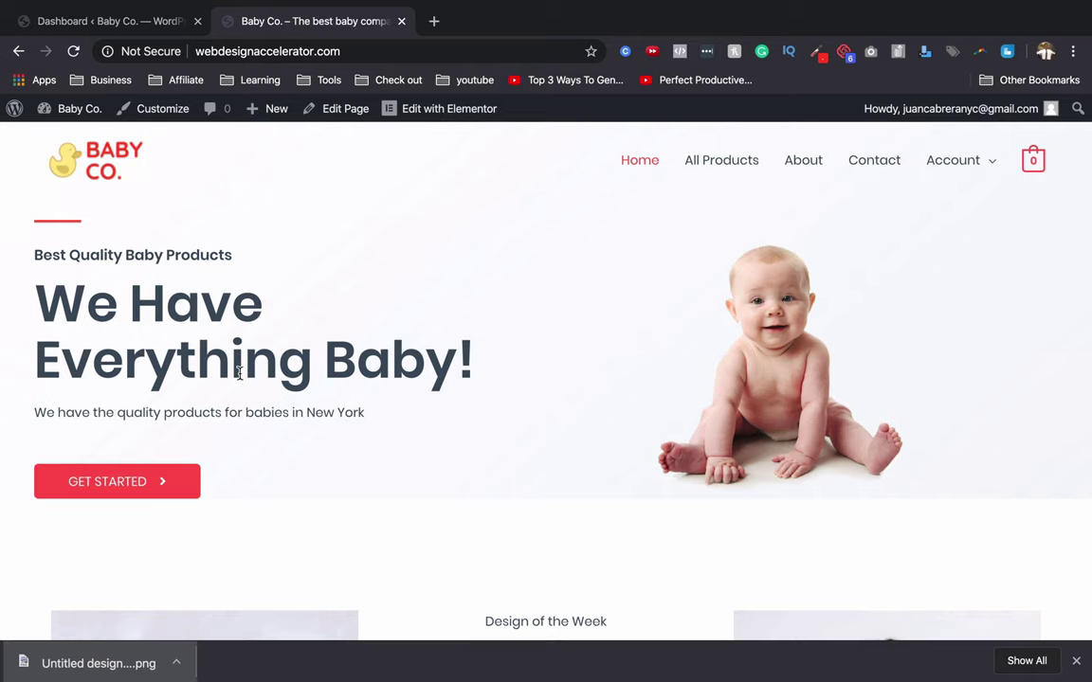
pyautogui.scroll(-4, 230, 459)
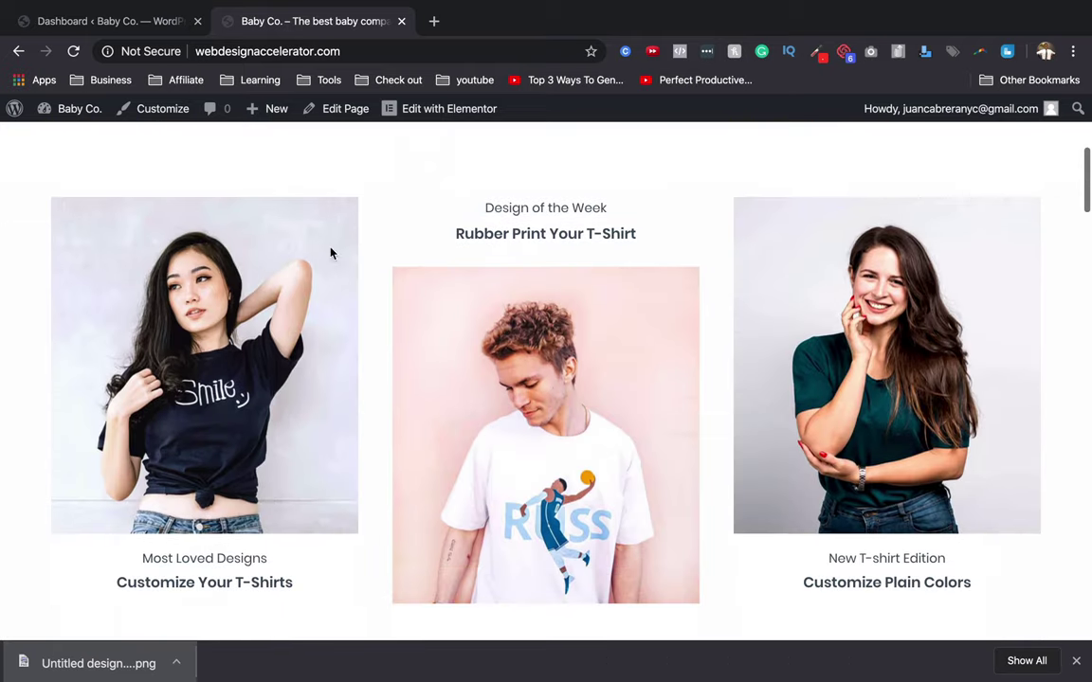
pyautogui.scroll(-1, 595, 442)
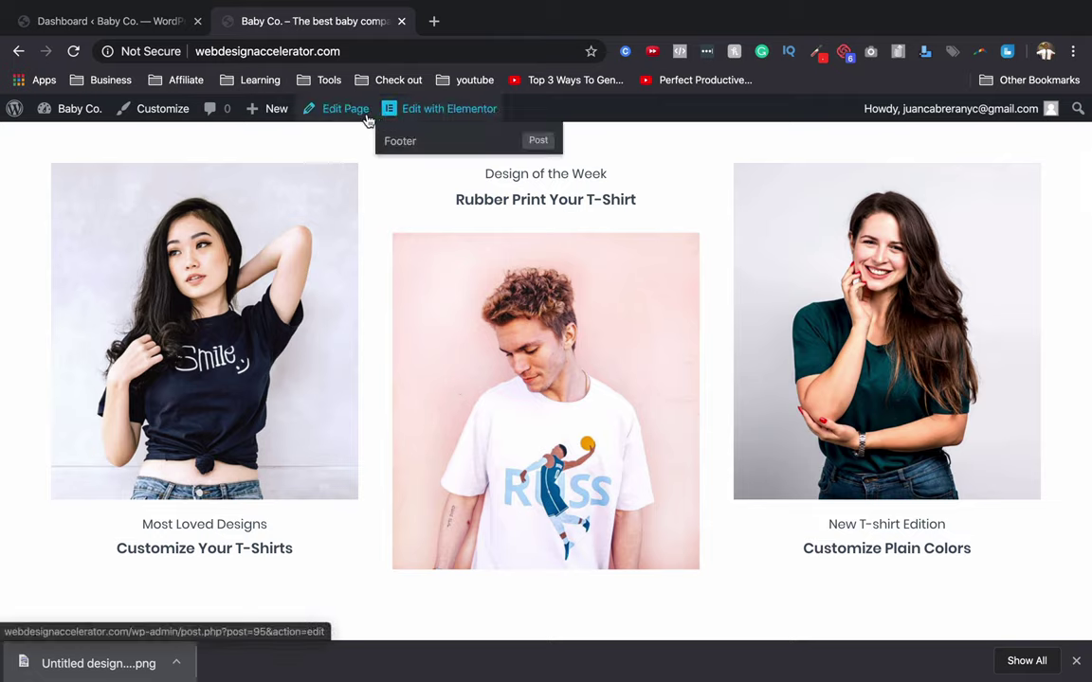
pyautogui.click(429, 114)
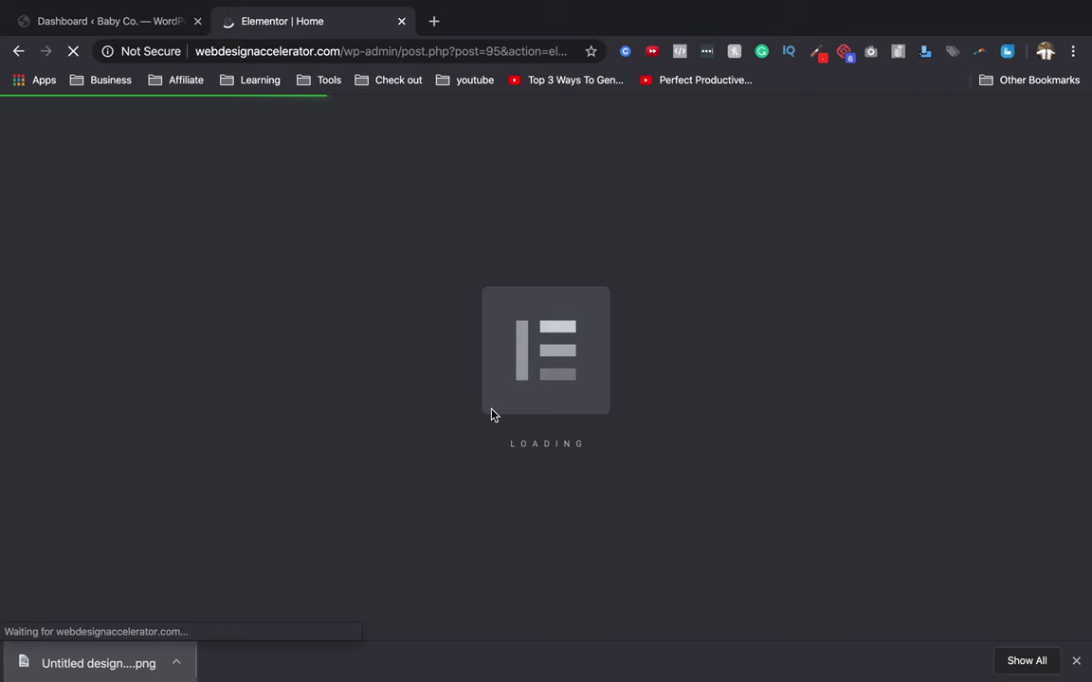
# Replace the left card's T-shirt image with the uploaded natural wood crib photo
pyautogui.hotkey('ctrl', 'Left')
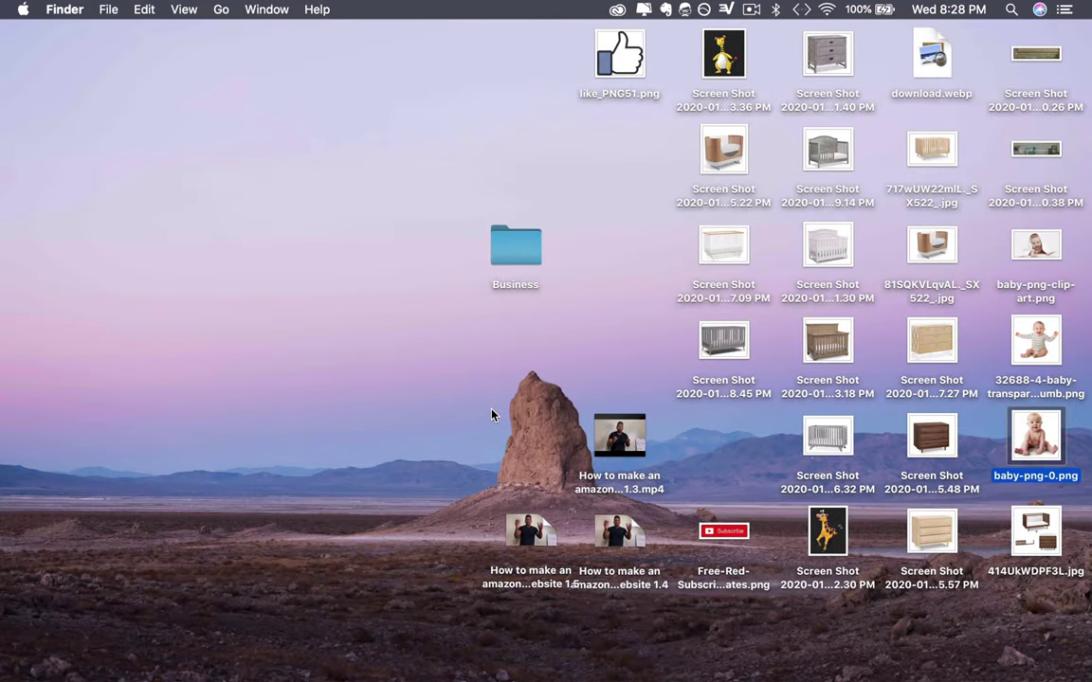
pyautogui.hotkey('ctrl', 'Right')
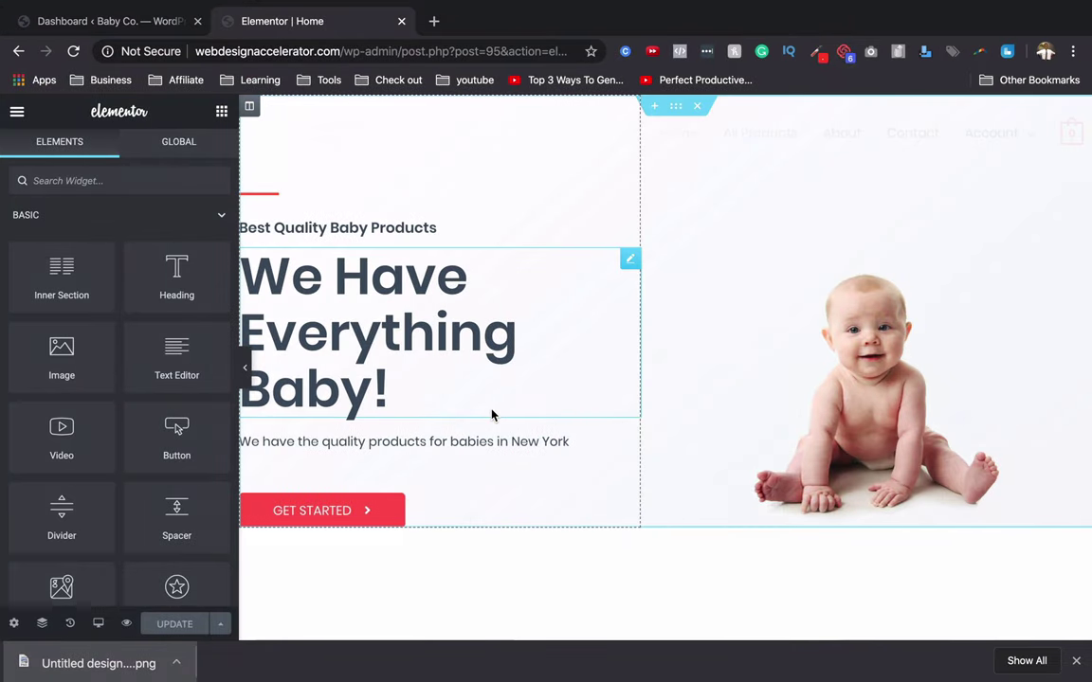
pyautogui.scroll(-5, 370, 432)
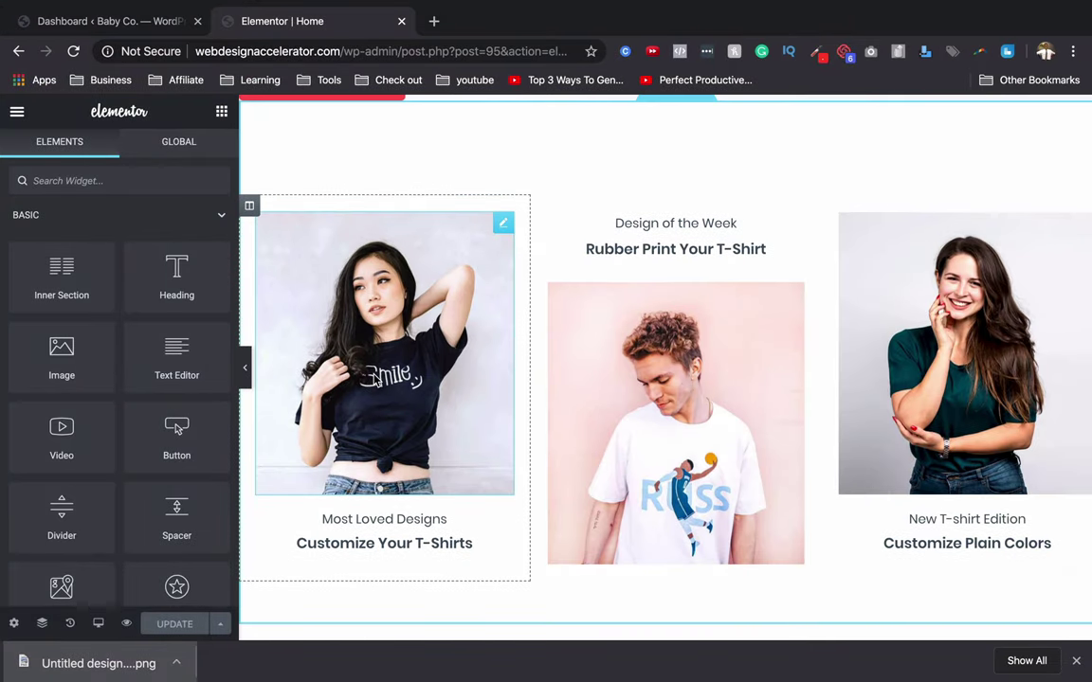
pyautogui.click(376, 380)
pyautogui.click(166, 319)
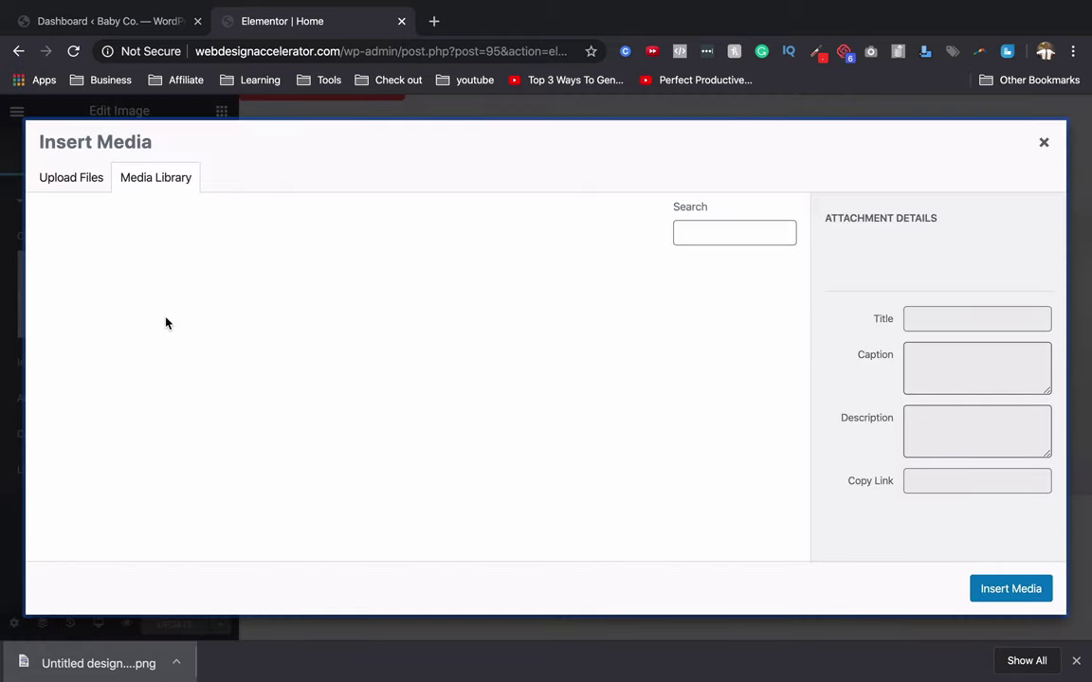
pyautogui.hotkey('ctrl', 'Left')
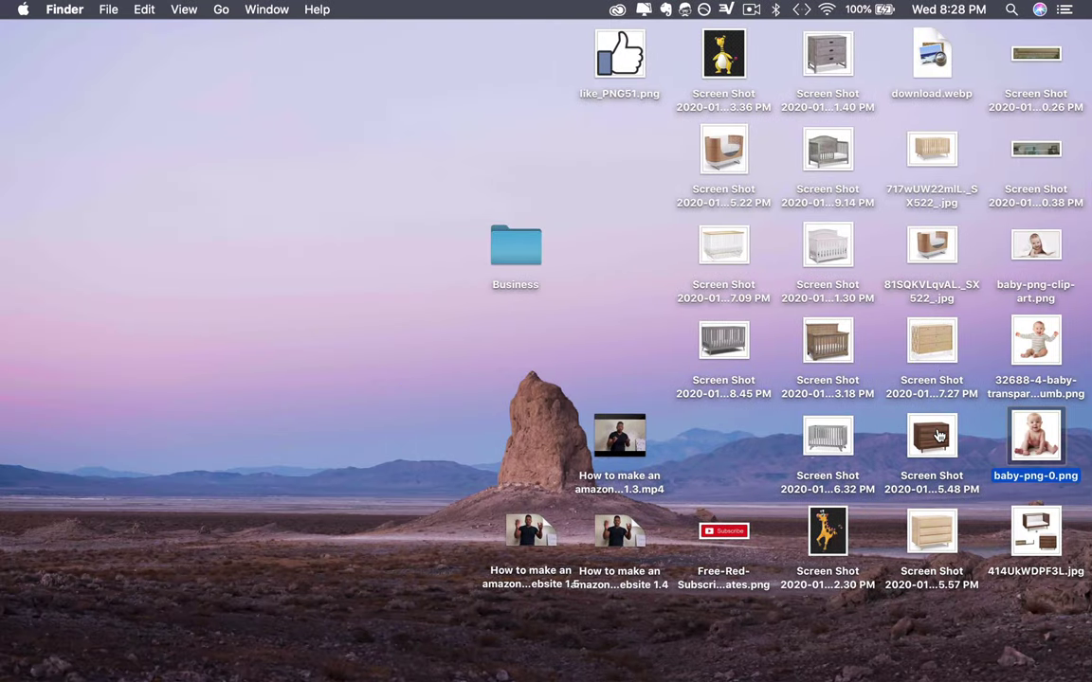
pyautogui.moveTo(931, 150); pyautogui.dragTo(315, 312)
pyautogui.hotkey('ctrl', 'Right')
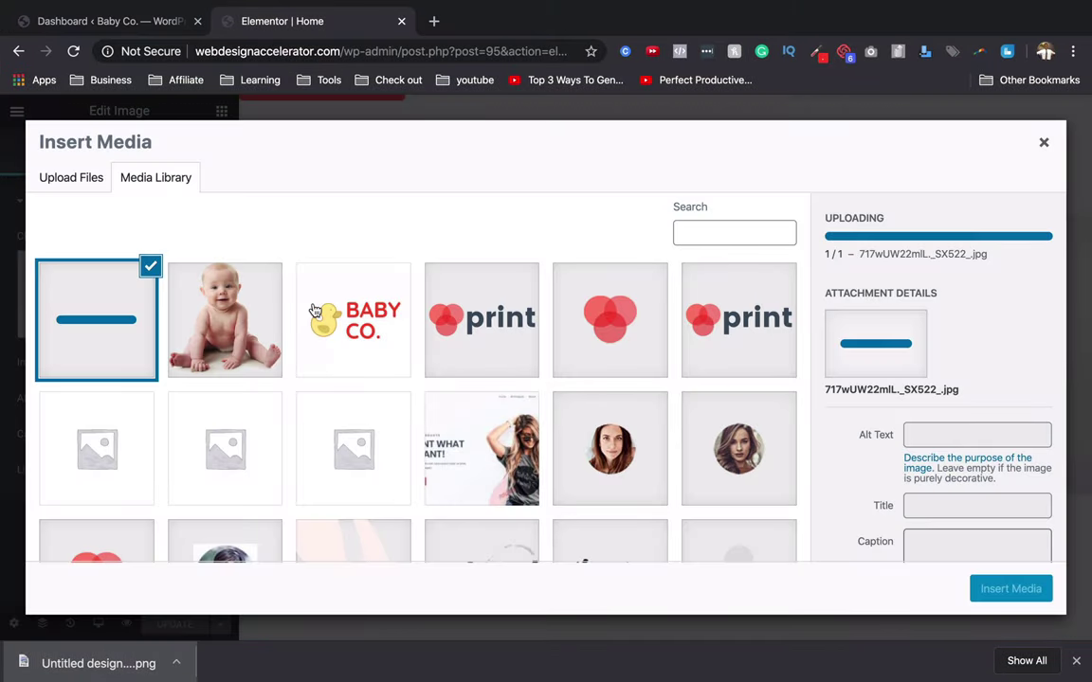
pyautogui.click(1024, 596)
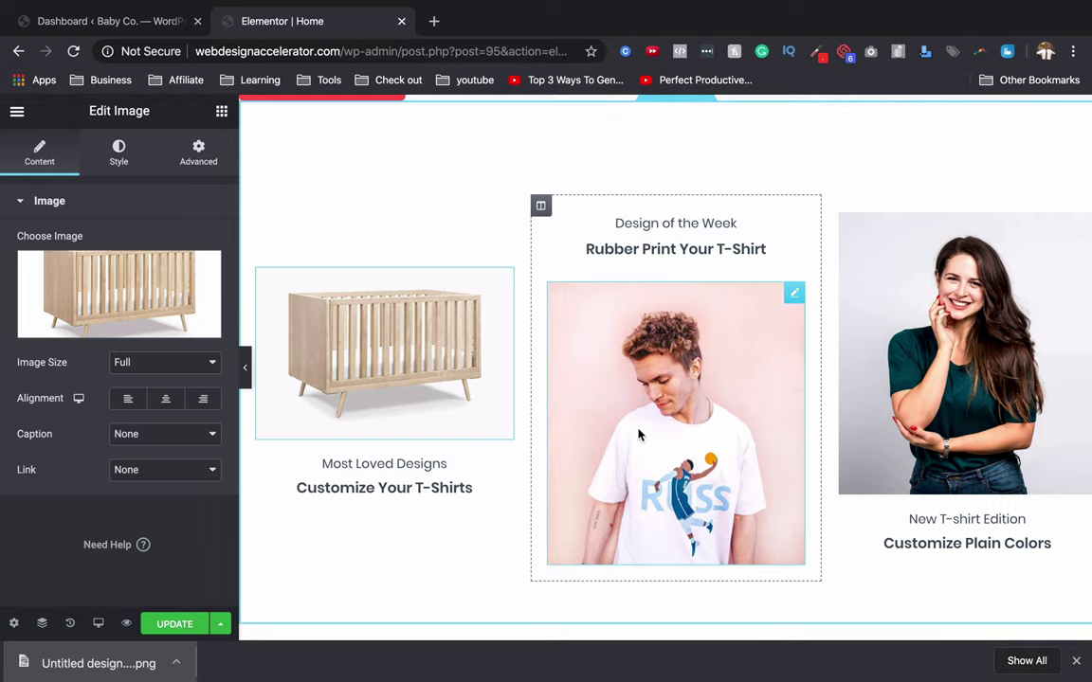
# Replace the middle card's image with the uploaded 81SQKVLqvAL._SX522_.jpg Pod crib photo
pyautogui.click(561, 354)
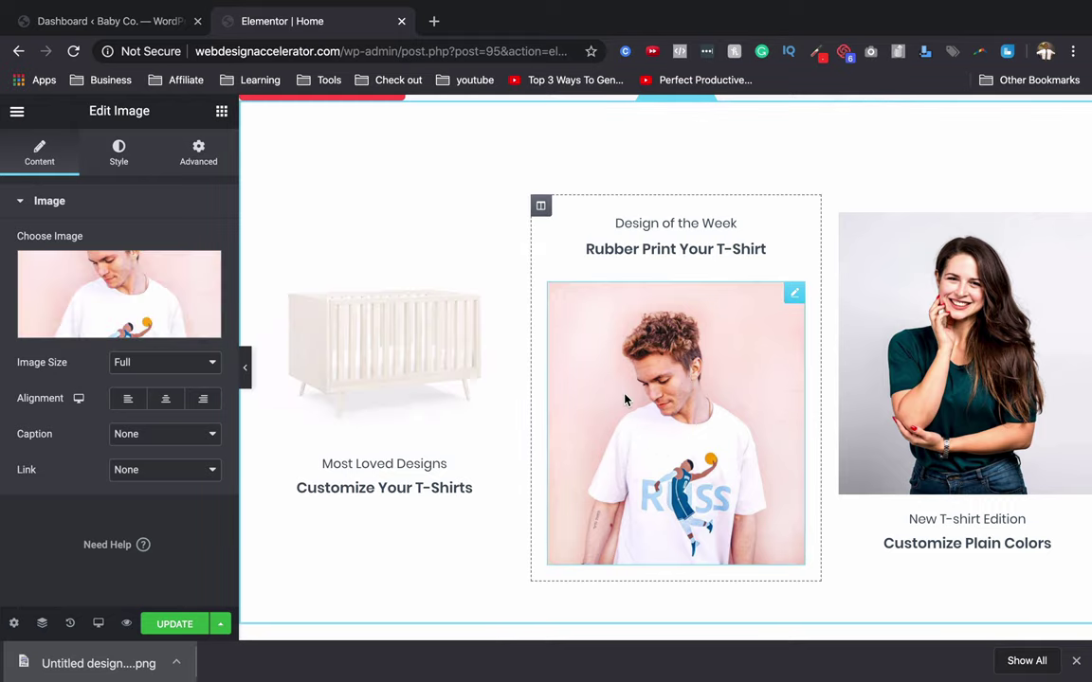
pyautogui.click(150, 303)
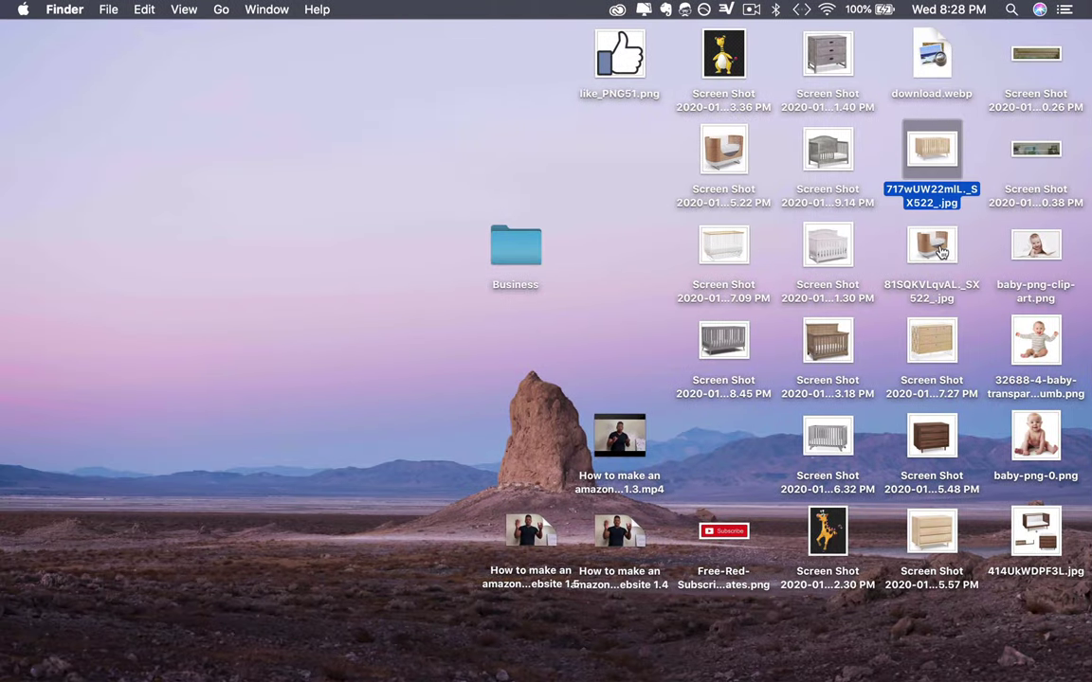
pyautogui.moveTo(944, 253); pyautogui.dragTo(524, 319)
pyautogui.hotkey('ctrl', 'Right')
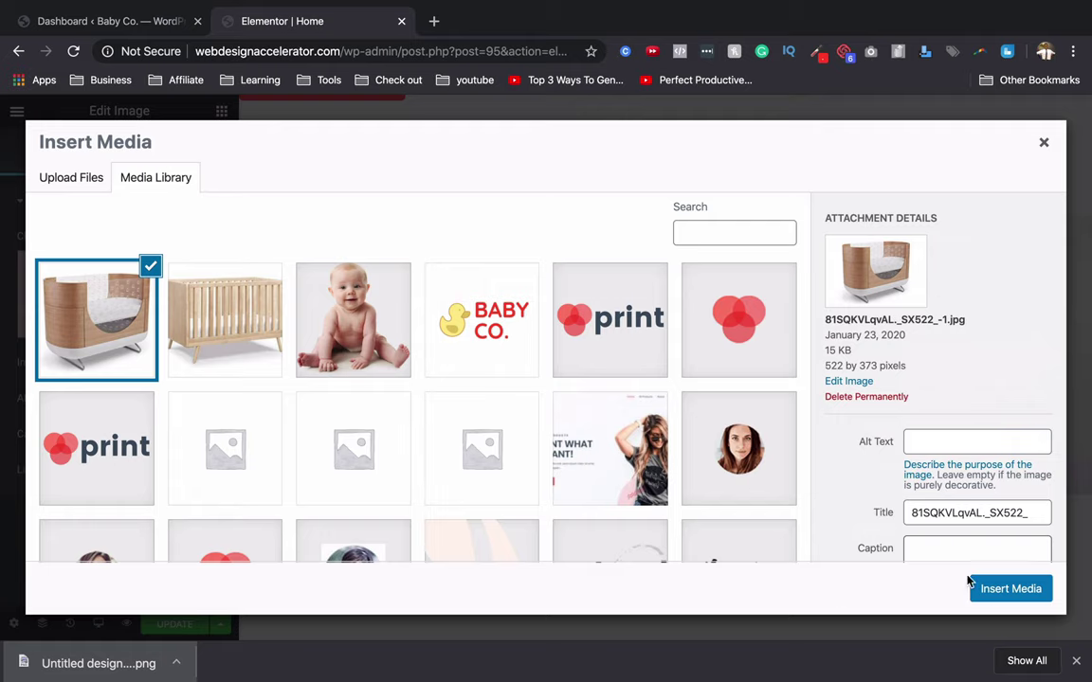
pyautogui.click(986, 589)
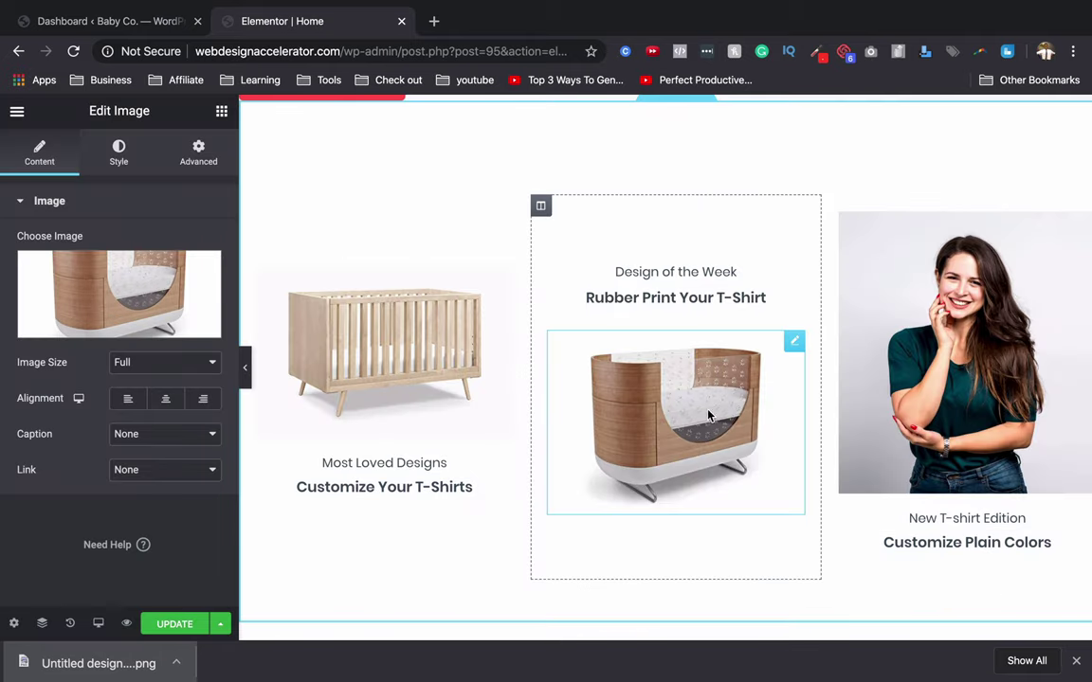
# Replace the right card's woman image with the uploaded white crib screenshot
pyautogui.hotkey('ctrl', 'Left')
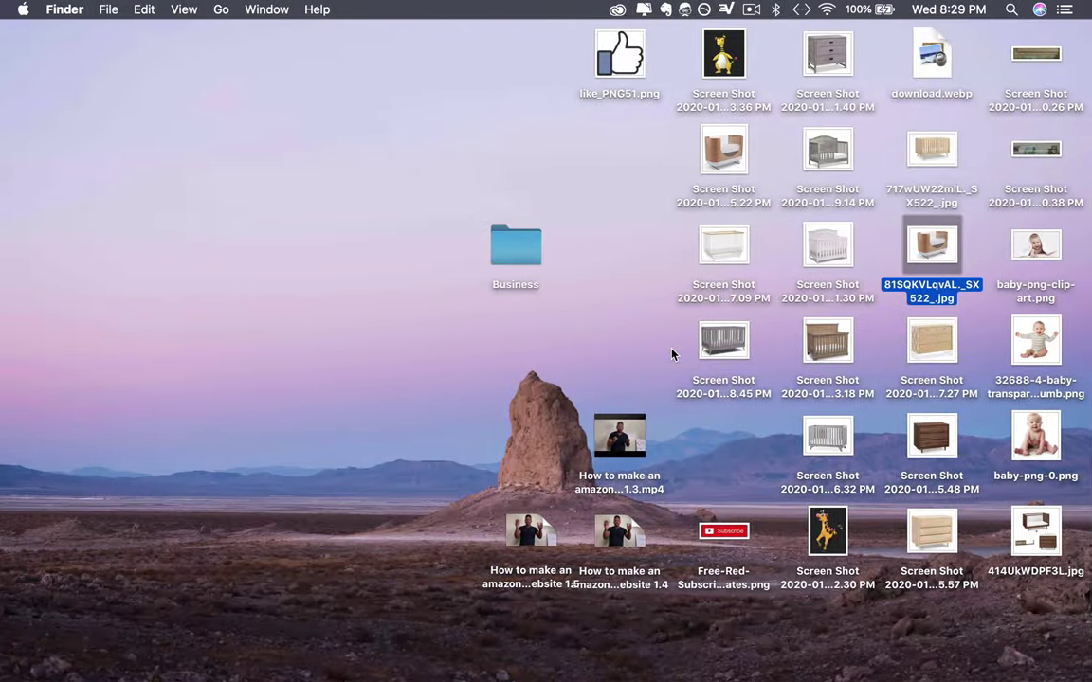
pyautogui.hotkey('ctrl', 'Right')
pyautogui.click(1001, 343)
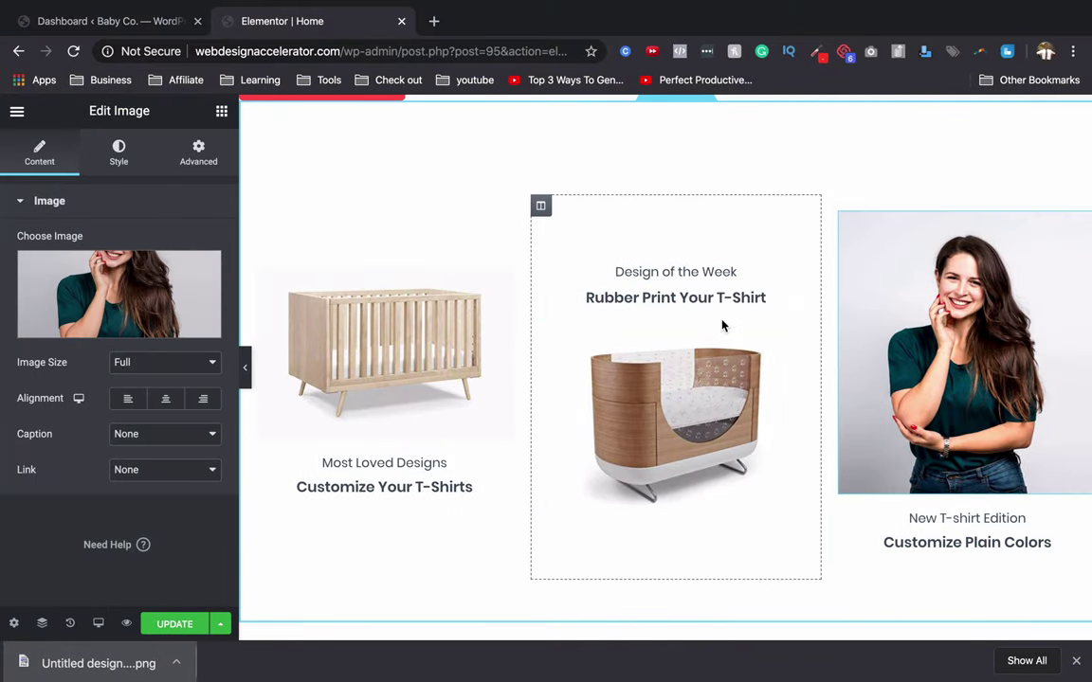
pyautogui.click(152, 298)
pyautogui.hotkey('ctrl', 'Left')
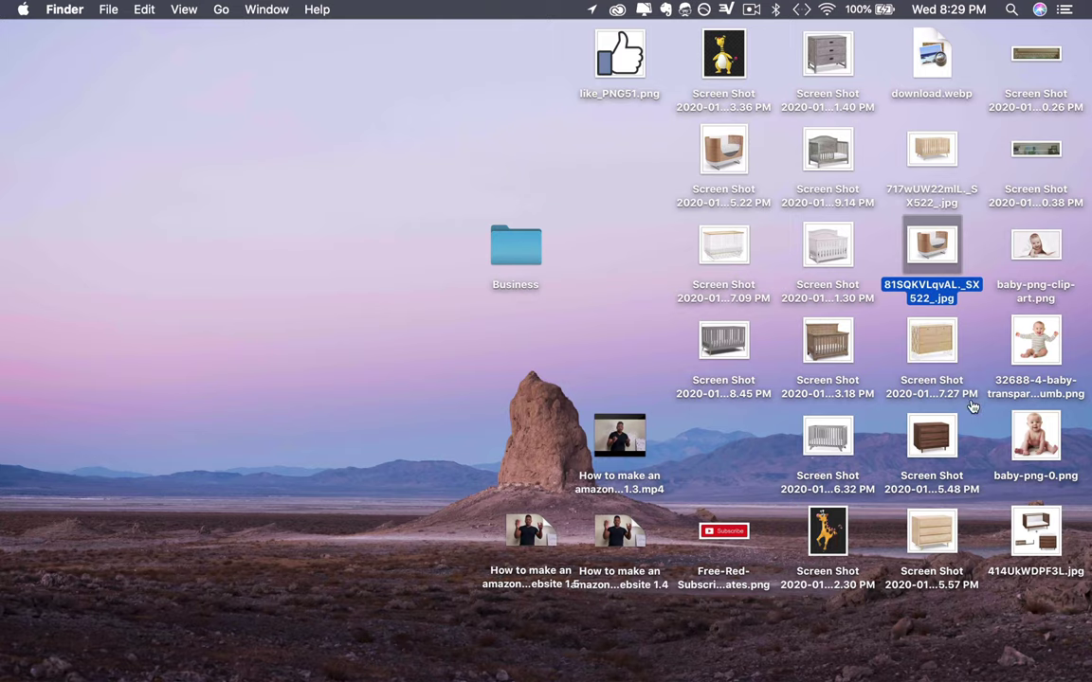
pyautogui.moveTo(927, 327)
pyautogui.mouseDown()
pyautogui.moveTo(857, 324)
pyautogui.moveTo(920, 341)
pyautogui.mouseUp()
pyautogui.moveTo(718, 245); pyautogui.dragTo(559, 280)
pyautogui.hotkey('ctrl', 'Right')
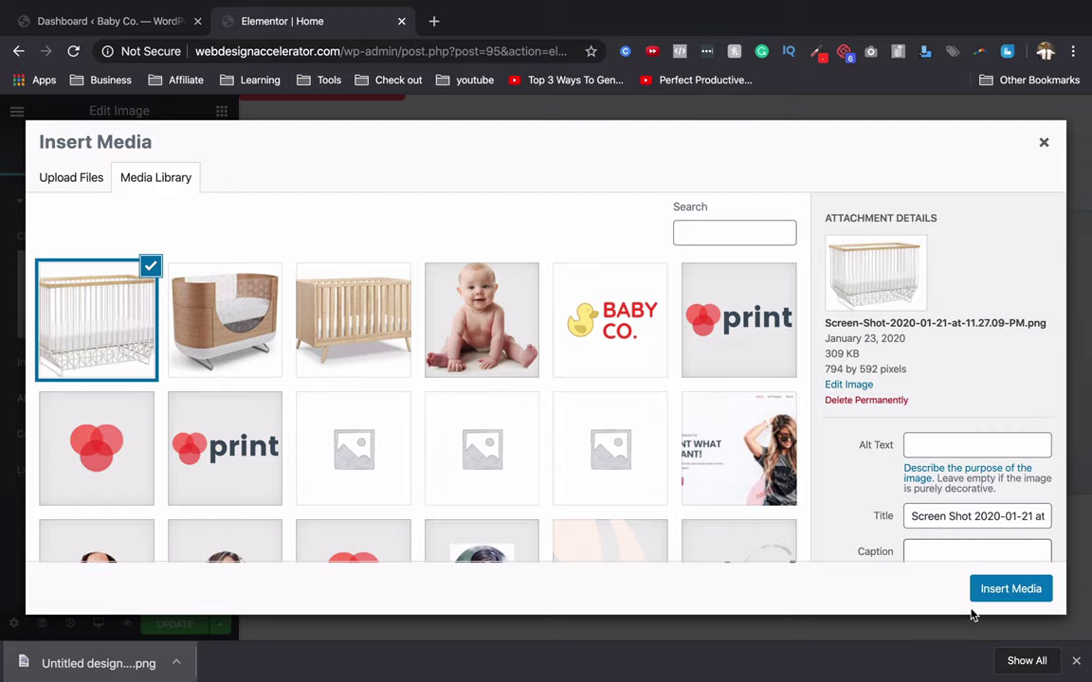
pyautogui.click(1010, 590)
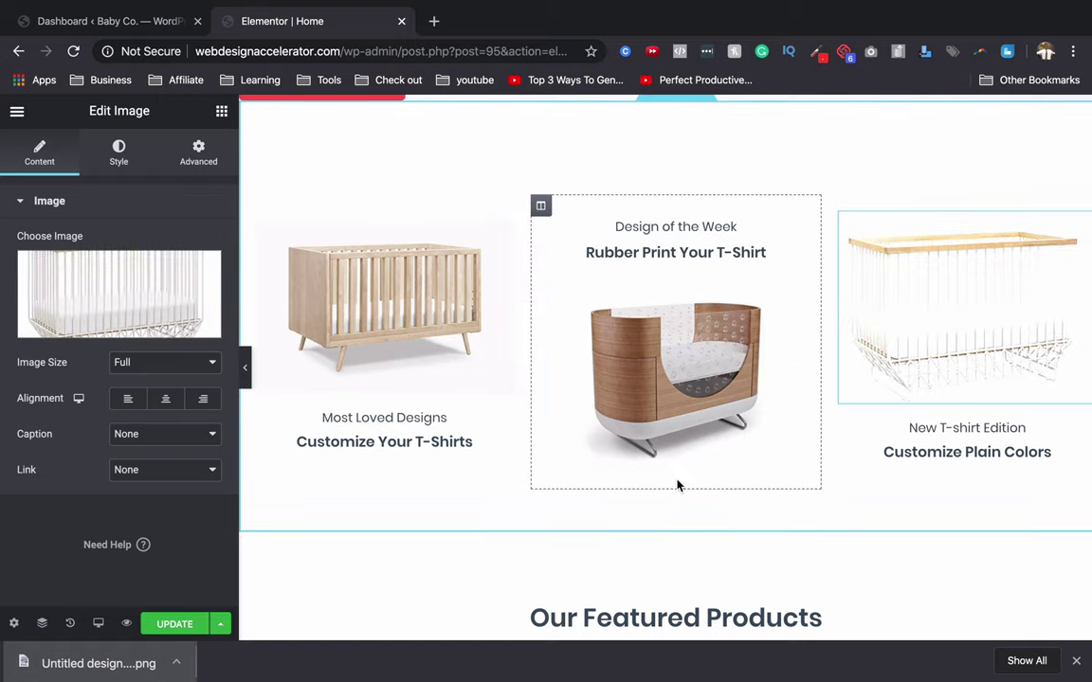
pyautogui.scroll(-1, 677, 484)
pyautogui.scroll(1, 675, 481)
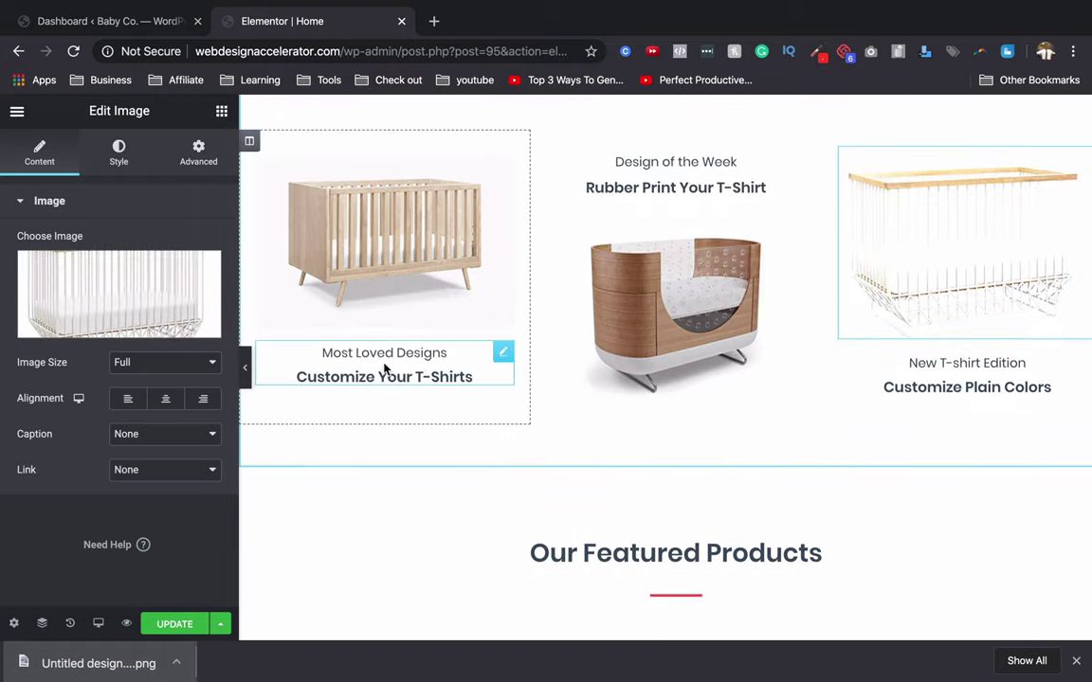
pyautogui.scroll(1, 295, 430)
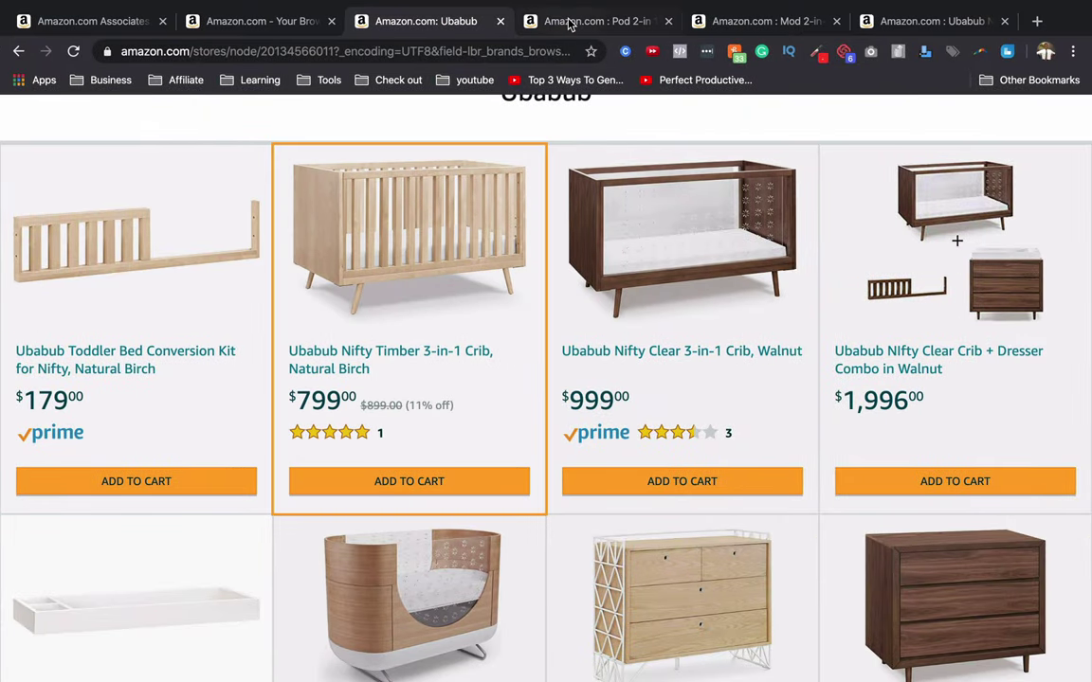
# Select the 'Pod 2-in 1 Convertible Crib' title on its Amazon product page
pyautogui.click(570, 23)
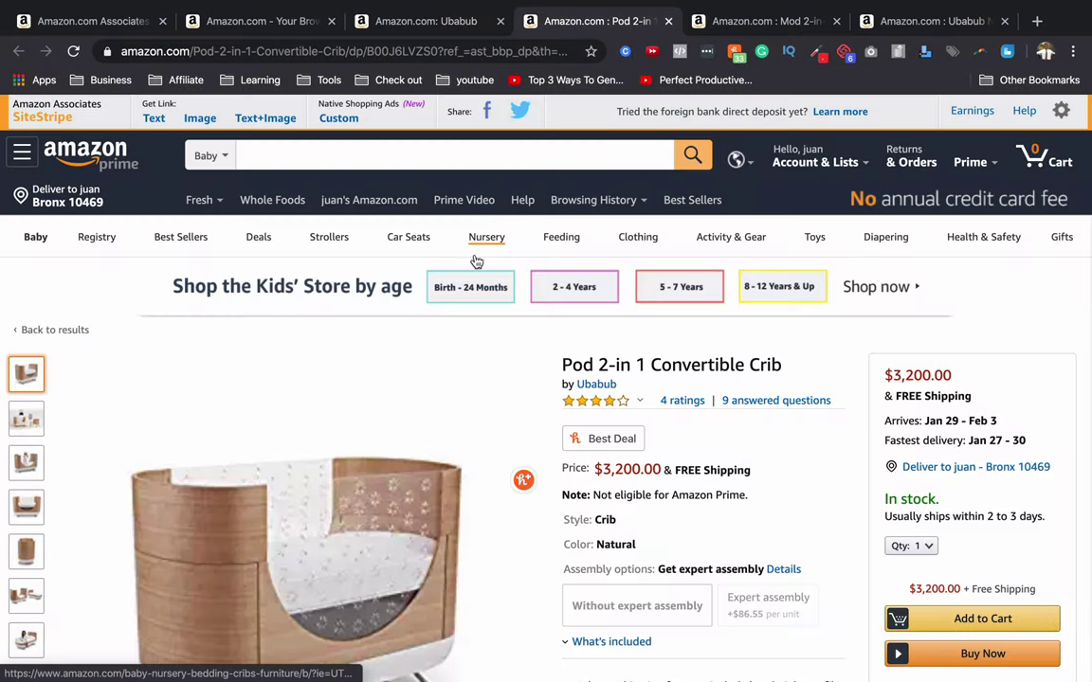
pyautogui.moveTo(478, 238)
pyautogui.scroll(-1, 433, 460)
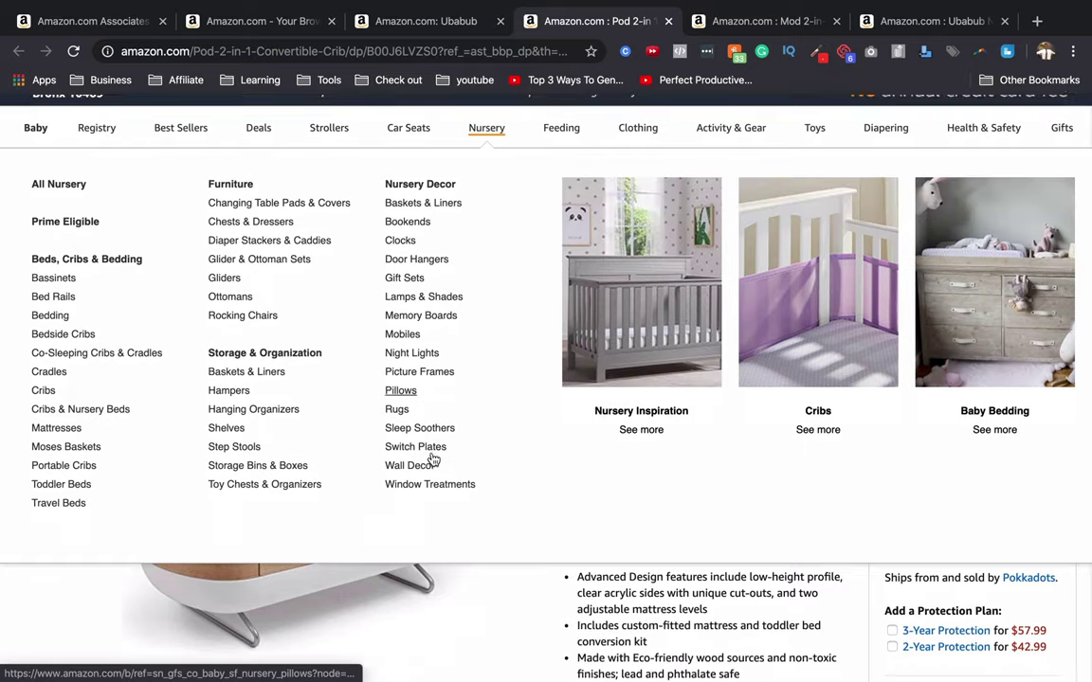
pyautogui.scroll(-2, 445, 522)
pyautogui.scroll(1, 534, 387)
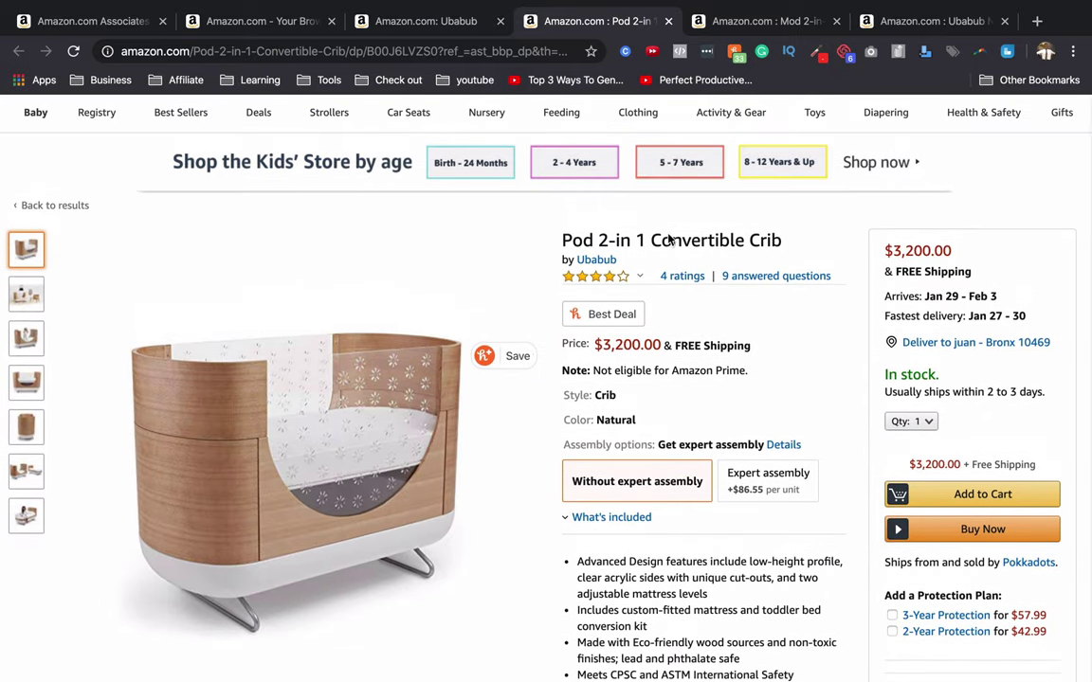
pyautogui.tripleClick(647, 241)
pyautogui.hotkey('ctrl', 'c')
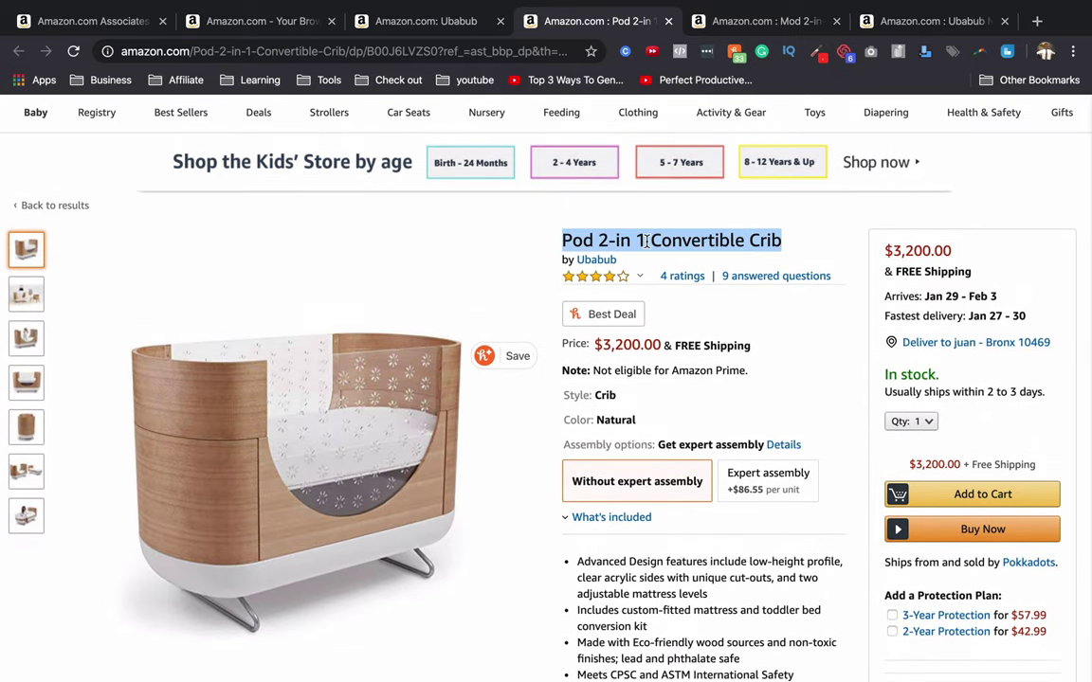
pyautogui.hotkey('ctrl', 'Left')
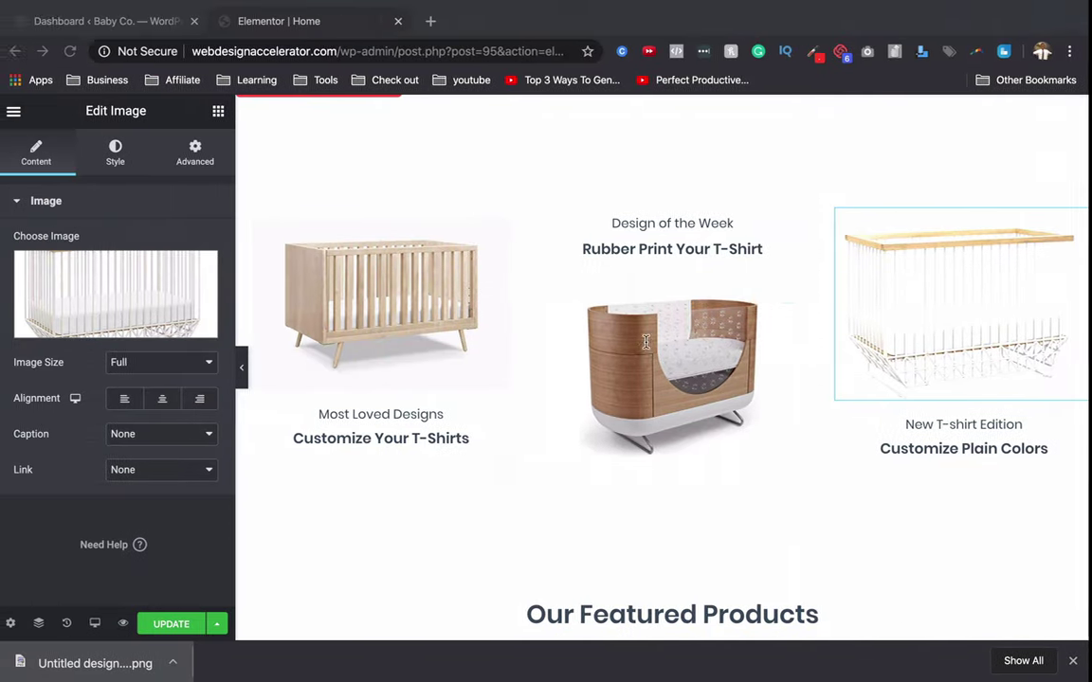
# Replace the 'Rubber Print Your T-Shirt' heading with the pasted 'Pod 2-in 1 Convertible Crib' title
pyautogui.tripleClick(657, 249)
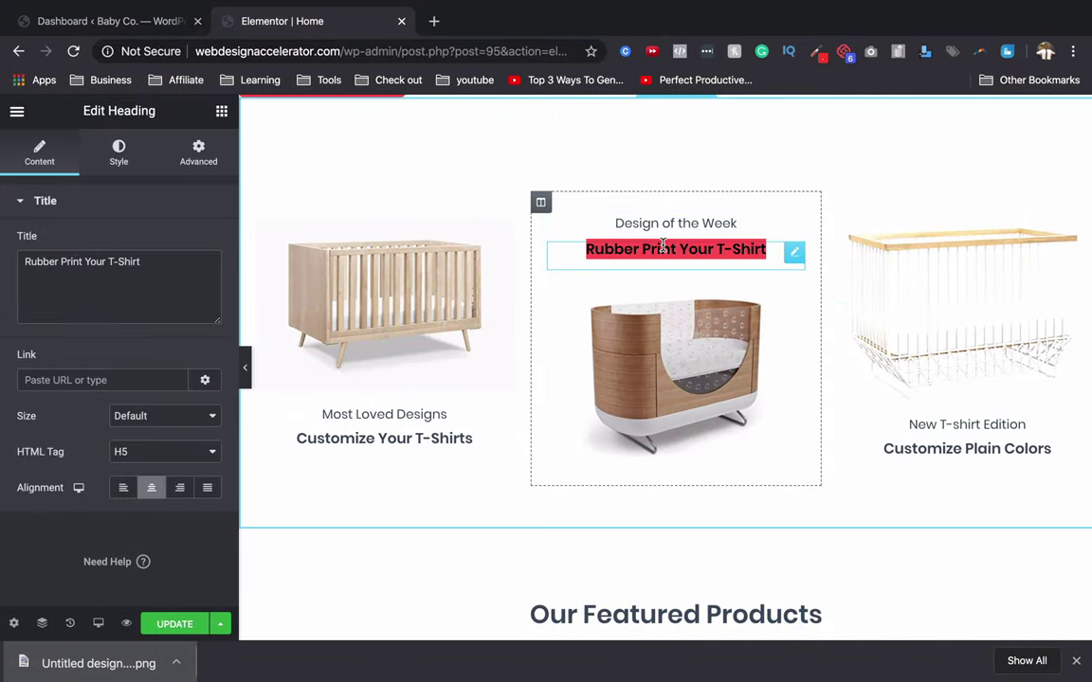
pyautogui.hotkey('ctrl', 'v')
pyautogui.press('BackSpace')
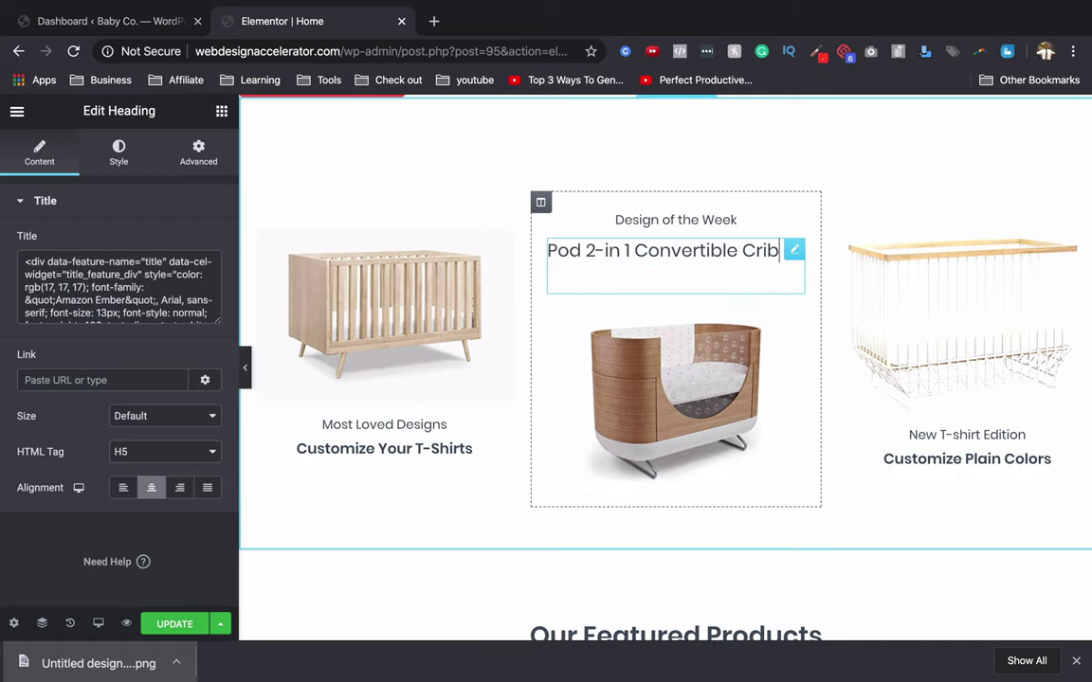
# Change the 'Design of the Week' label to 'Crib of the Week'
pyautogui.click(726, 220)
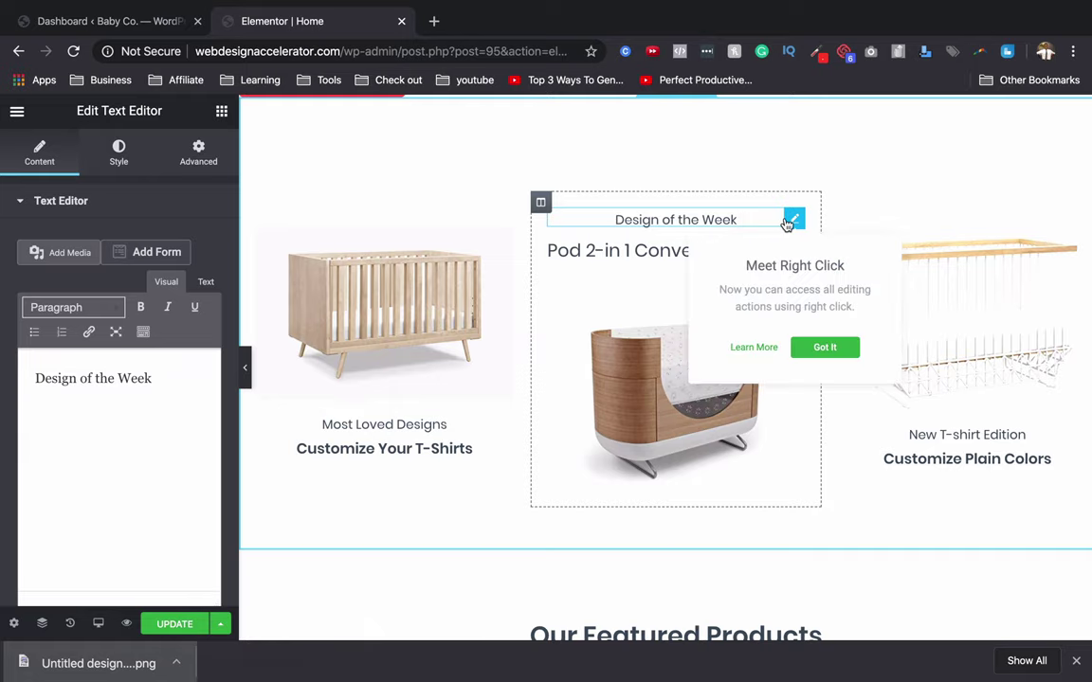
pyautogui.click(764, 403)
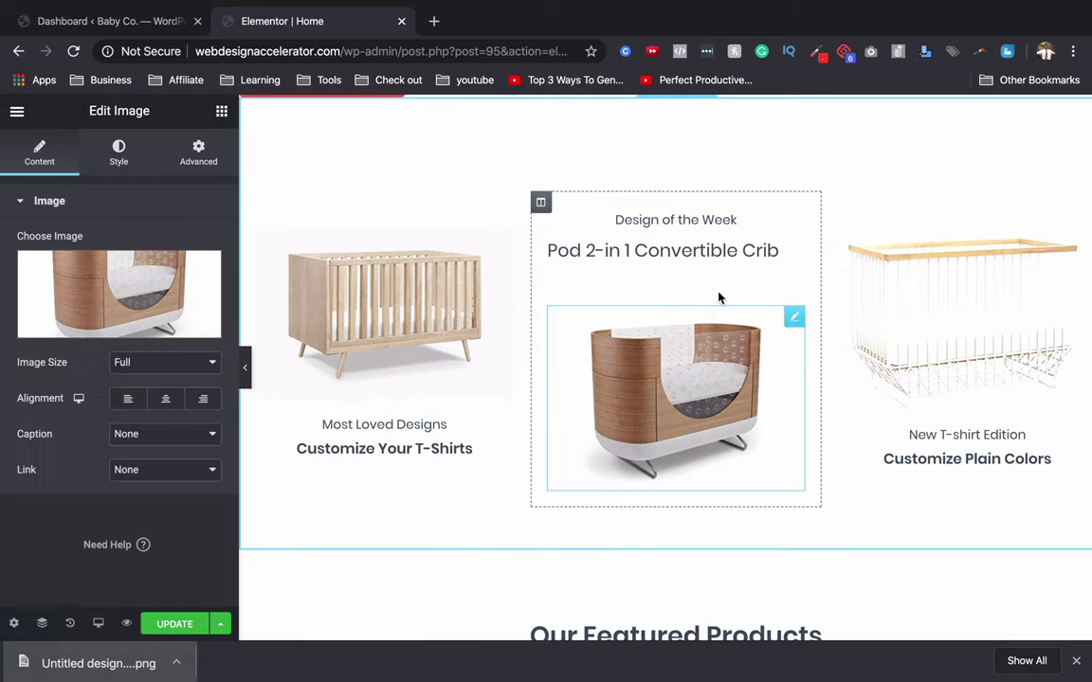
pyautogui.tripleClick(643, 221)
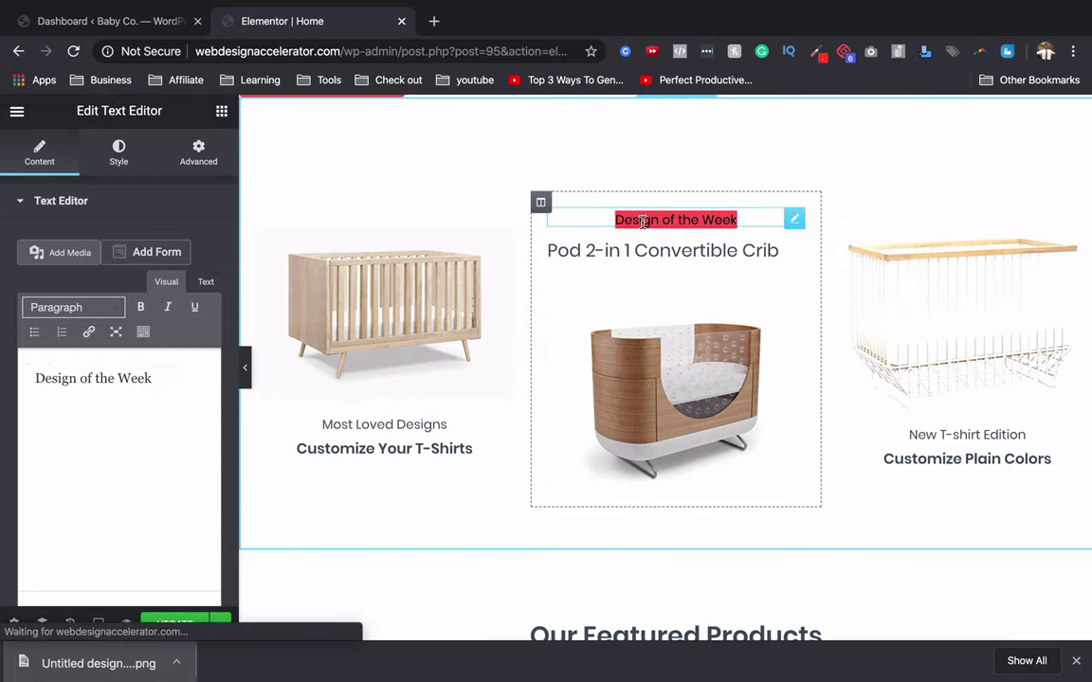
pyautogui.click(565, 607)
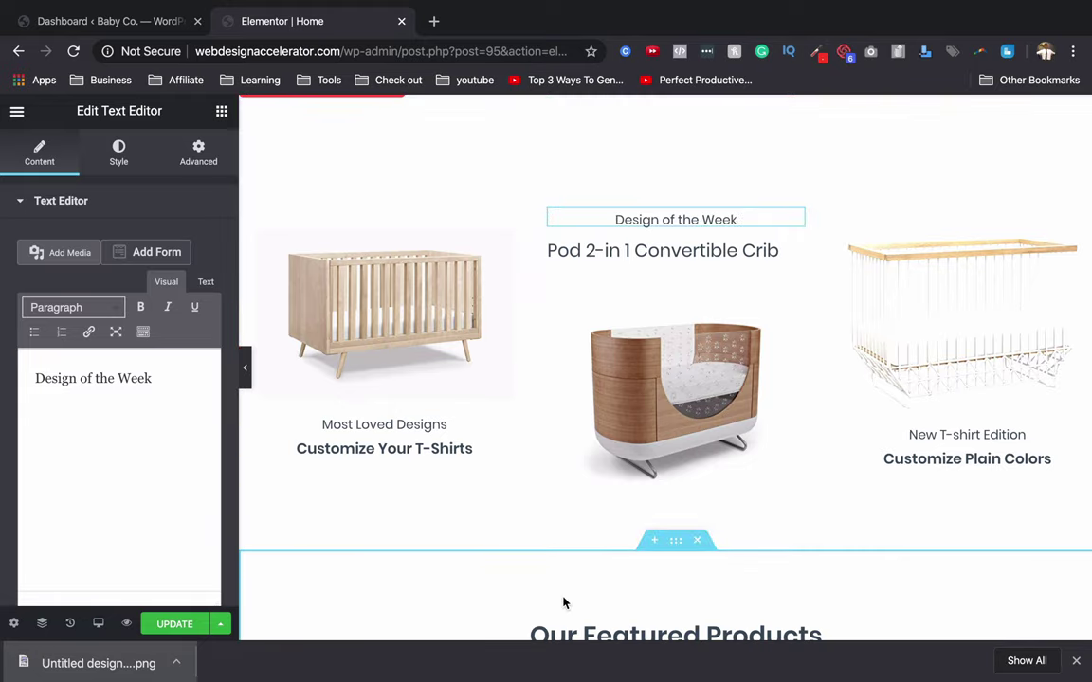
pyautogui.doubleClick(635, 220)
pyautogui.press('BackSpace')
pyautogui.write('Cr')
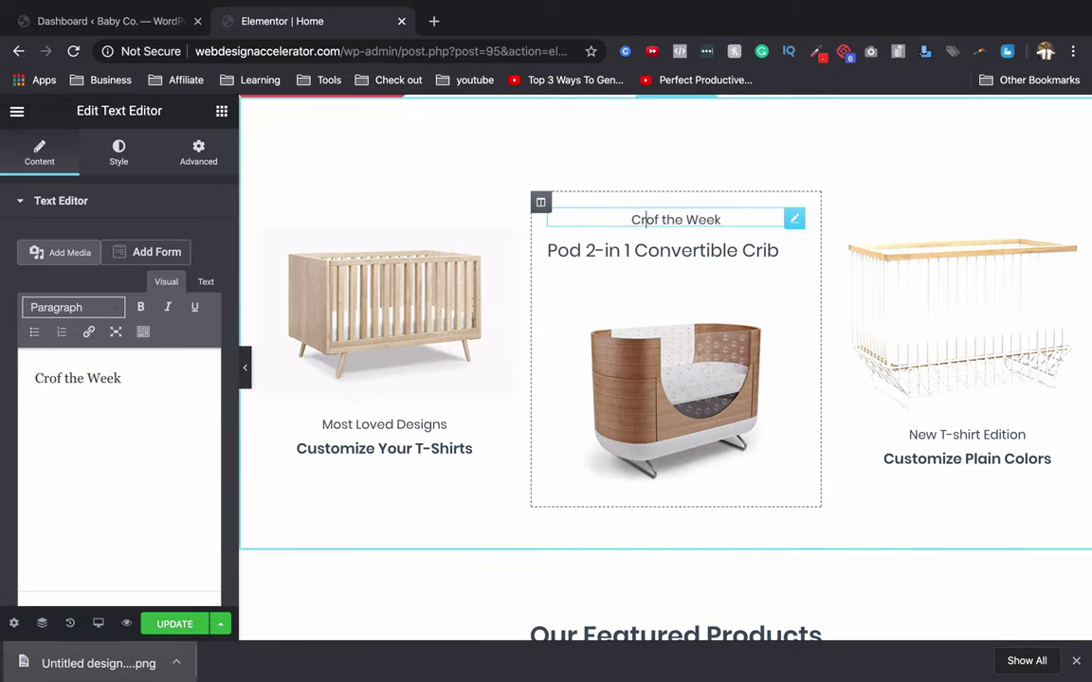
pyautogui.write('ib')
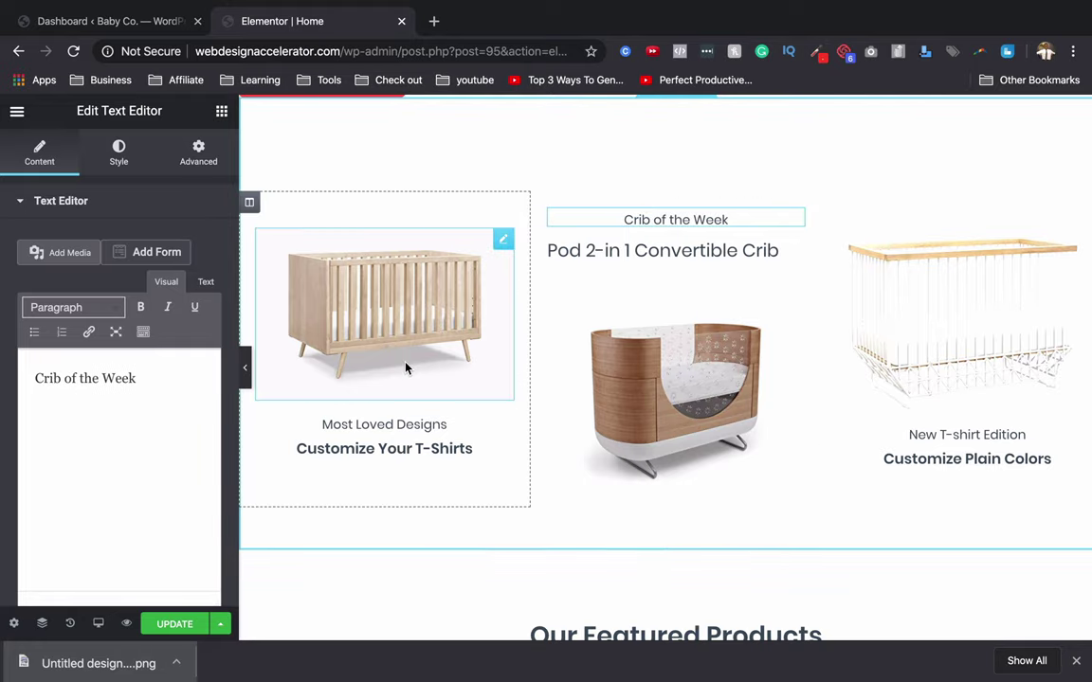
pyautogui.click(411, 329)
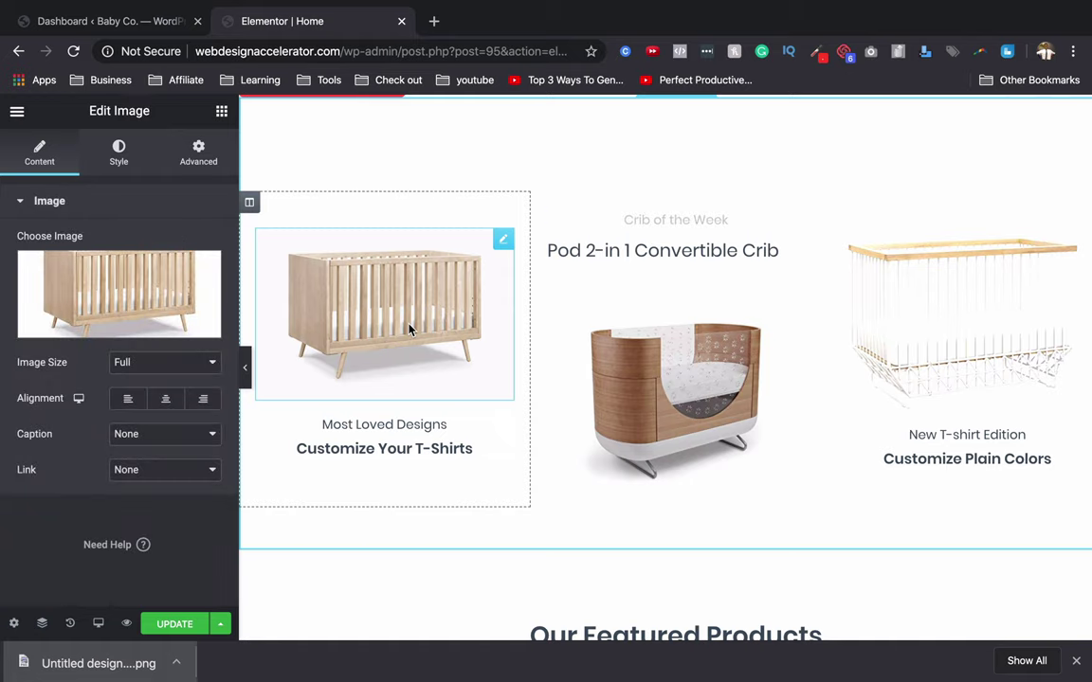
pyautogui.click(394, 443)
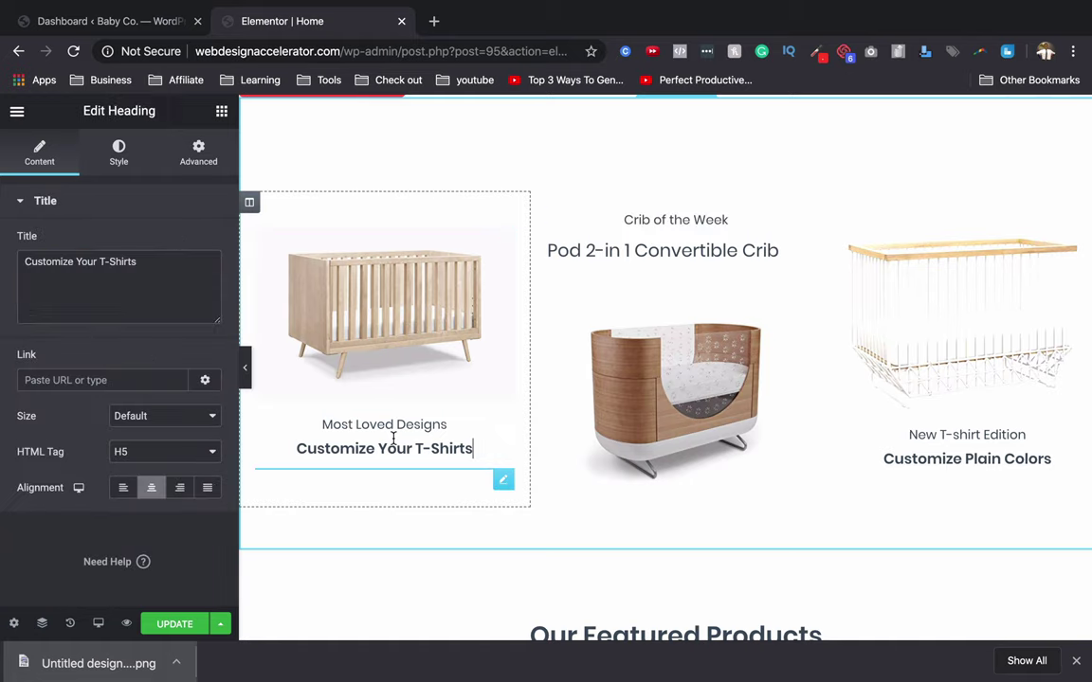
# Select the 'Ubabub Nifty Timber 3-in-1 Crib, Natural Birch' title on its Amazon page
pyautogui.tripleClick(389, 451)
pyautogui.hotkey('ctrl', 'Right')
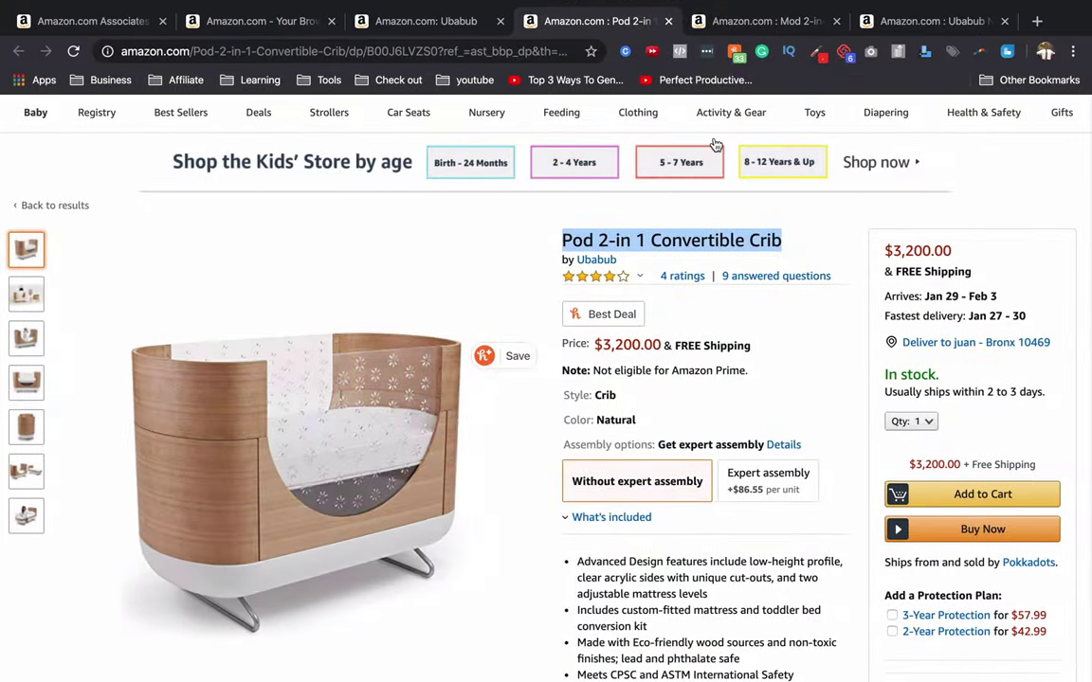
pyautogui.click(755, 27)
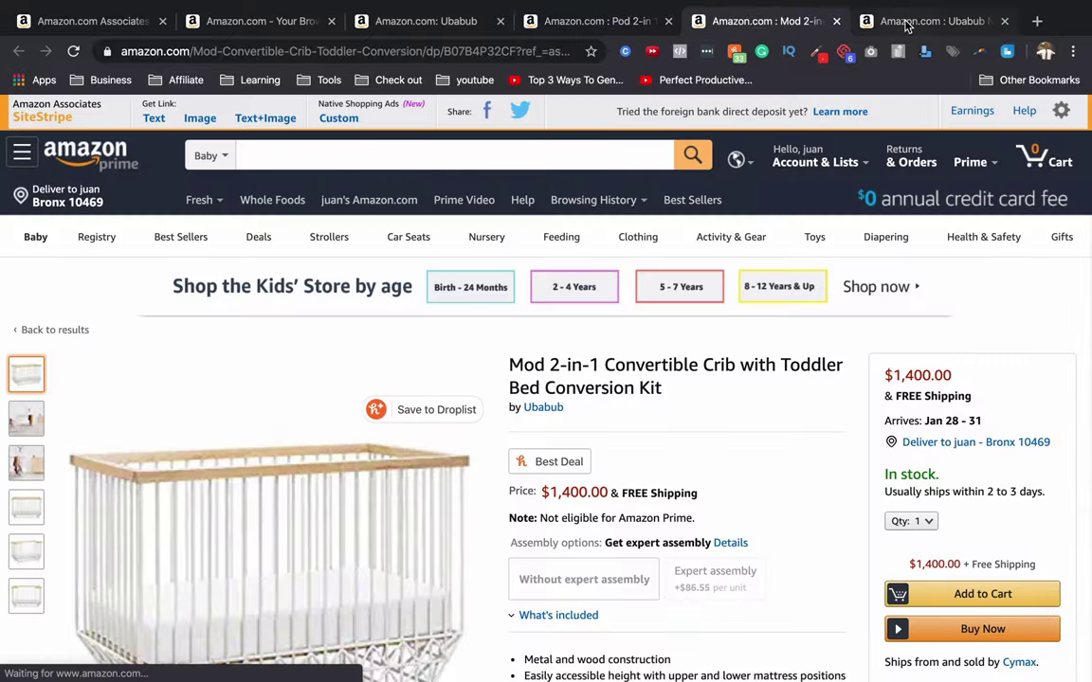
pyautogui.click(905, 22)
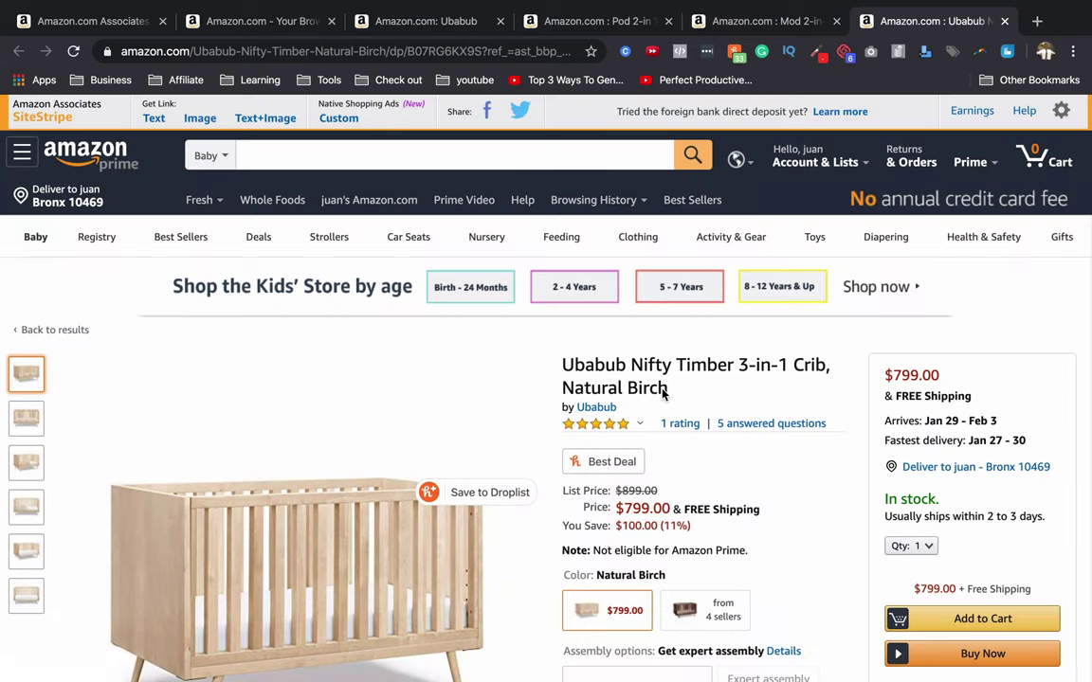
pyautogui.moveTo(669, 391); pyautogui.dragTo(602, 366)
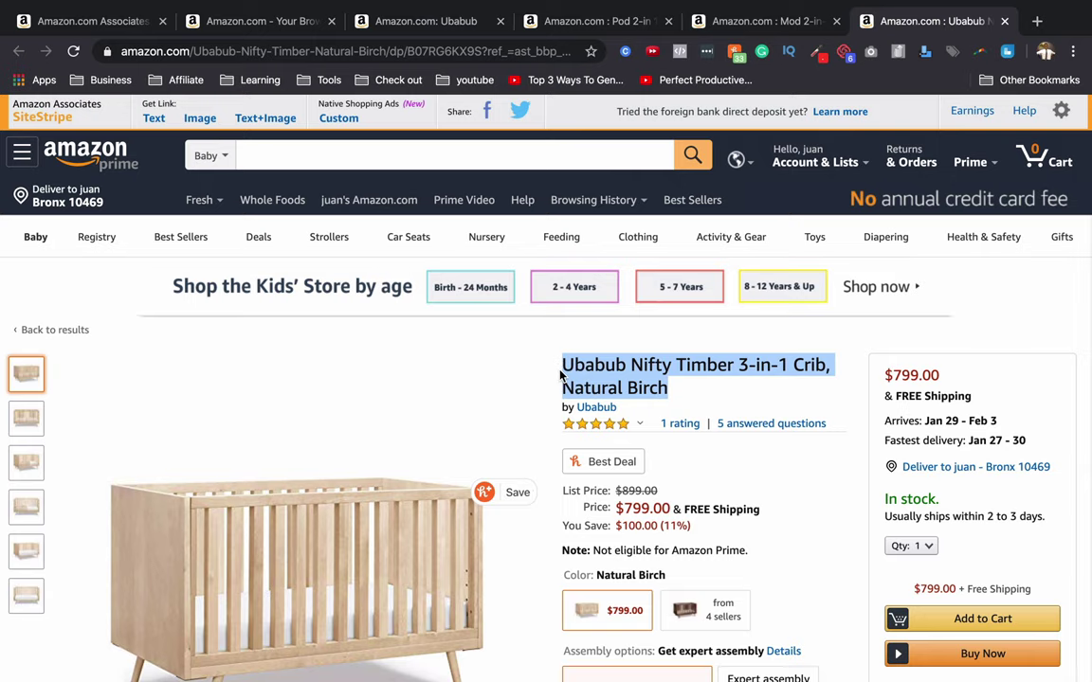
pyautogui.hotkey('ctrl', 'Left')
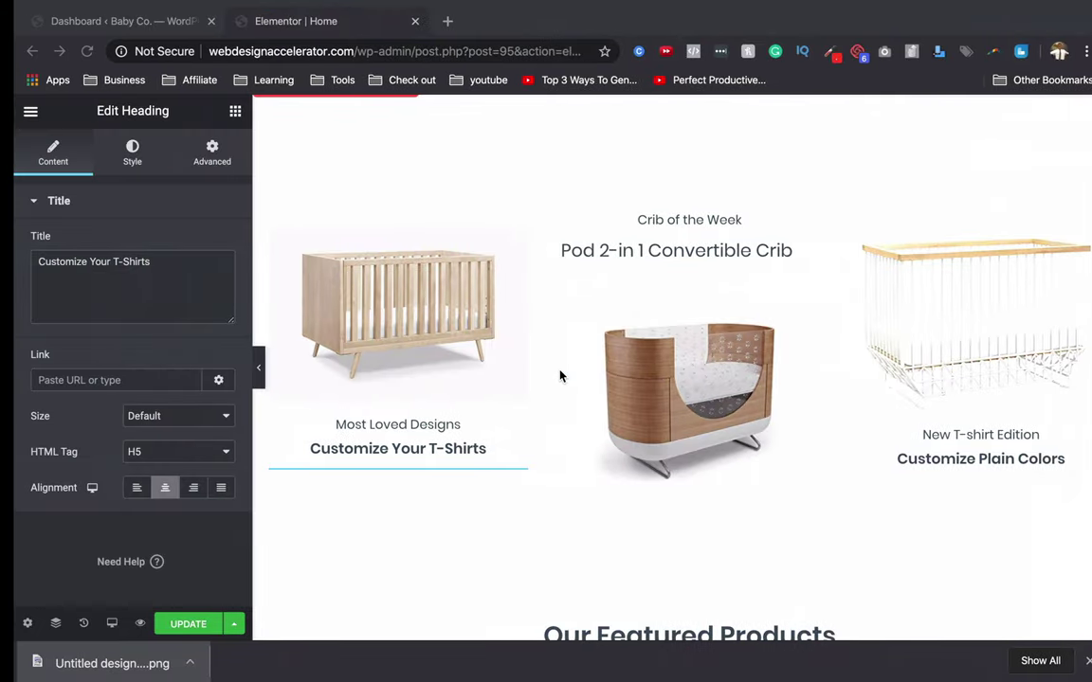
# Paste 'Ubabub Nifty Timber 3-in-1 Crib, Natural Birch' over the 'Customize Your T-Shirts' heading
pyautogui.tripleClick(344, 450)
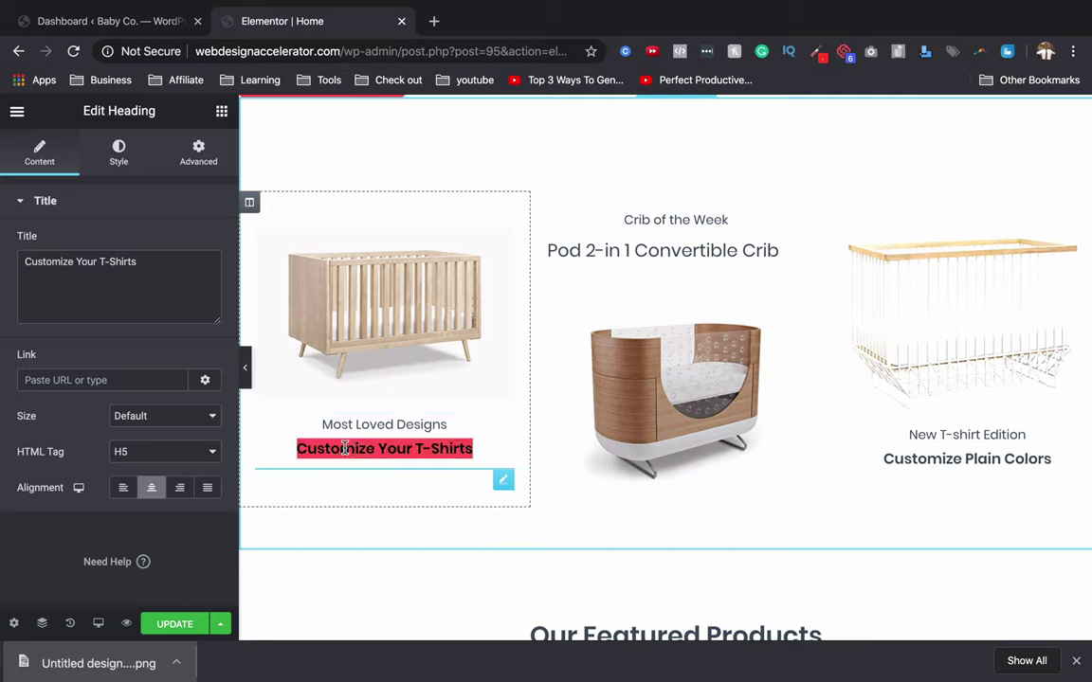
pyautogui.write('Ubabub Nifty Timber 3-in-1 Crib, Natural Birch')
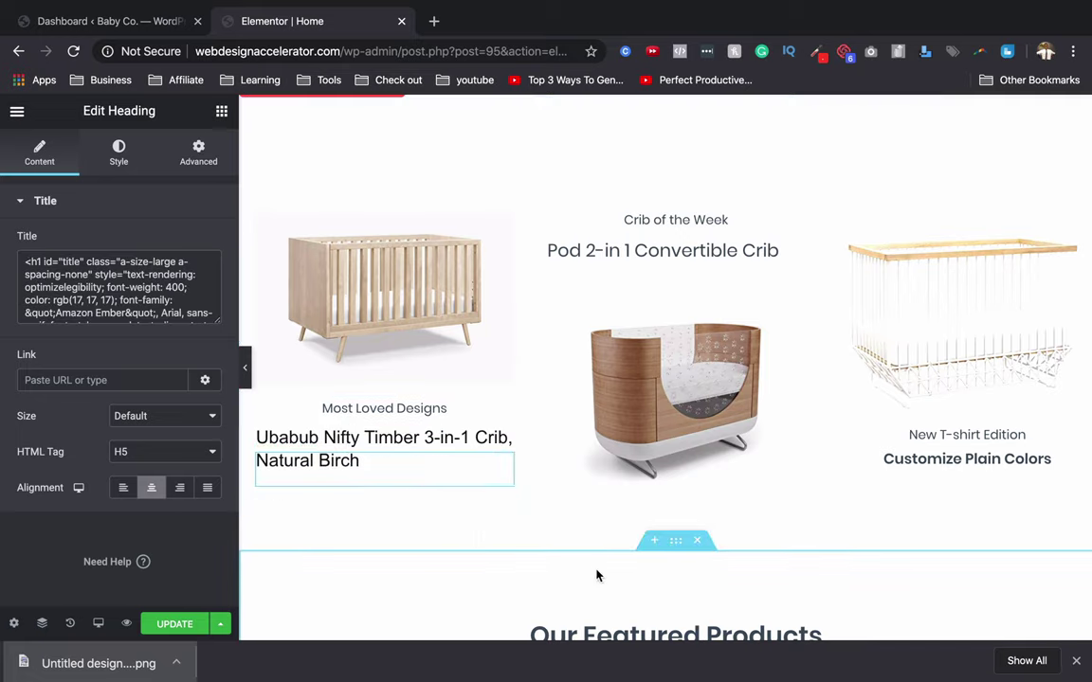
pyautogui.tripleClick(936, 449)
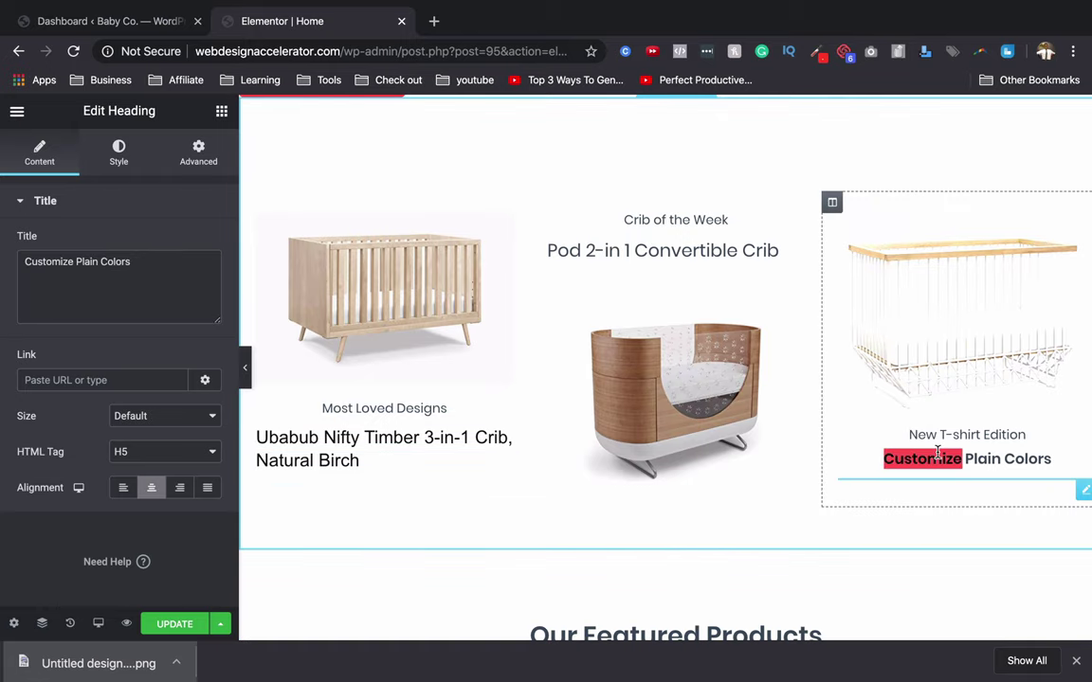
pyautogui.hotkey('ctrl', 'Right')
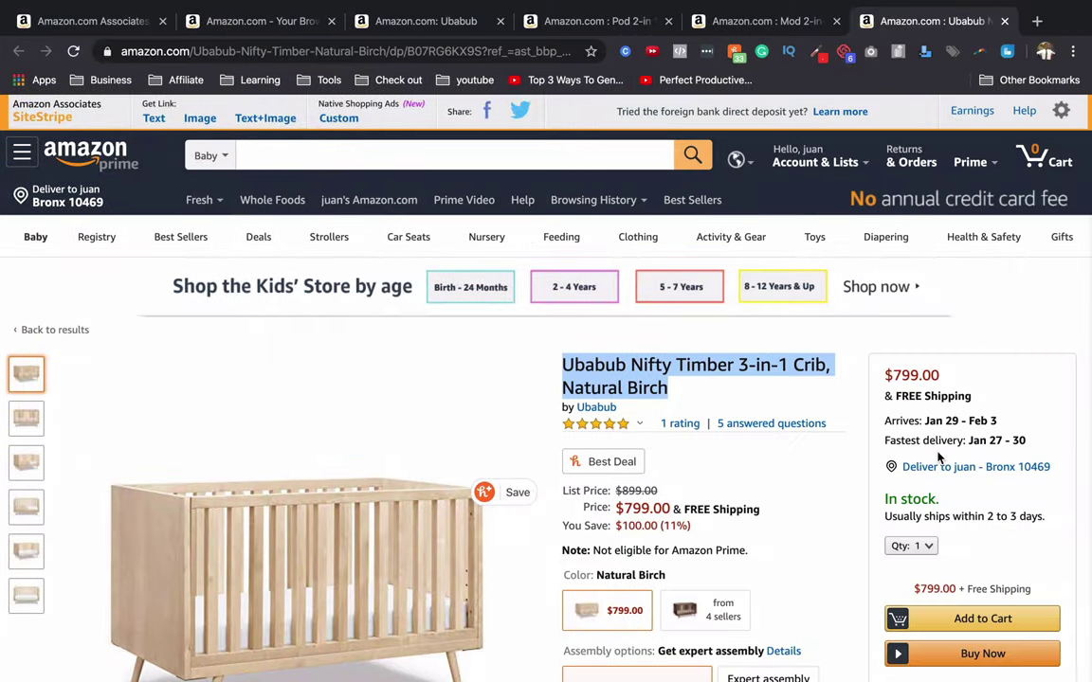
# Copy the 'Mod 2-in-1 Convertible Crib with Toddler Bed Conversion Kit' title from Amazon back to Elementor
pyautogui.hotkey('ctrl', 'Left')
pyautogui.hotkey('ctrl', 'Right')
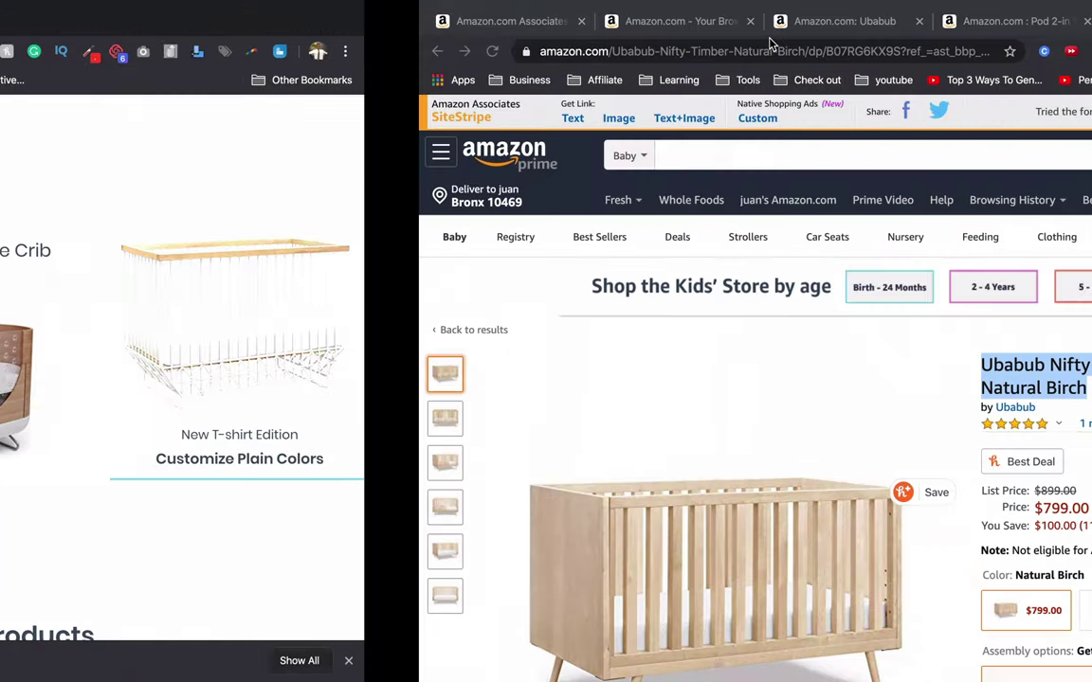
pyautogui.click(760, 27)
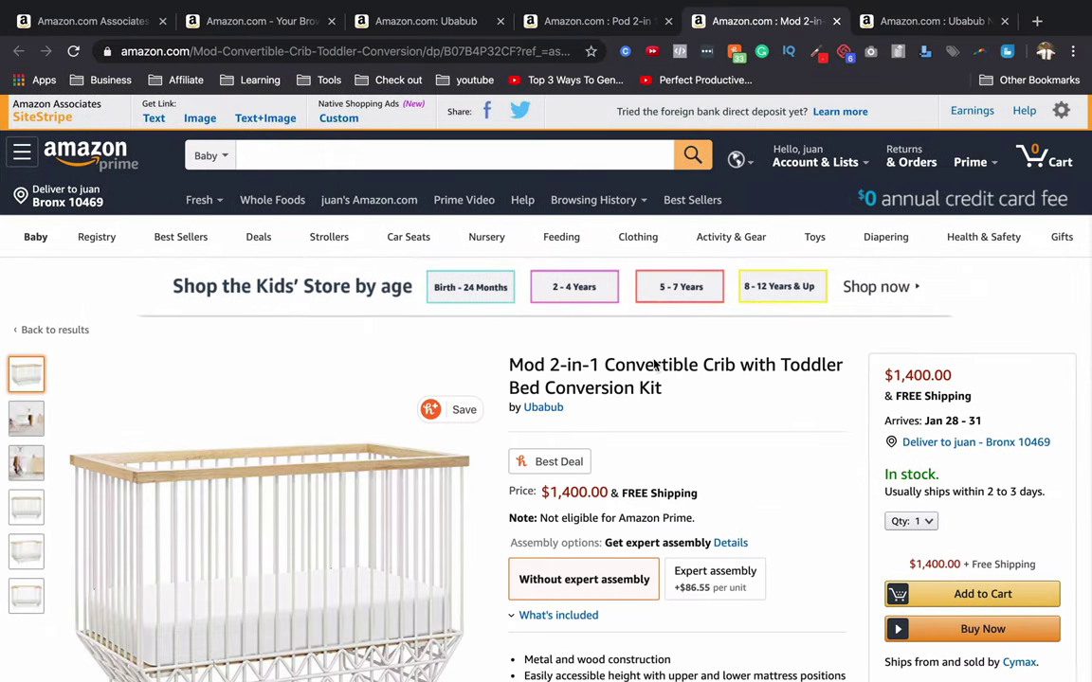
pyautogui.moveTo(660, 389); pyautogui.dragTo(531, 368)
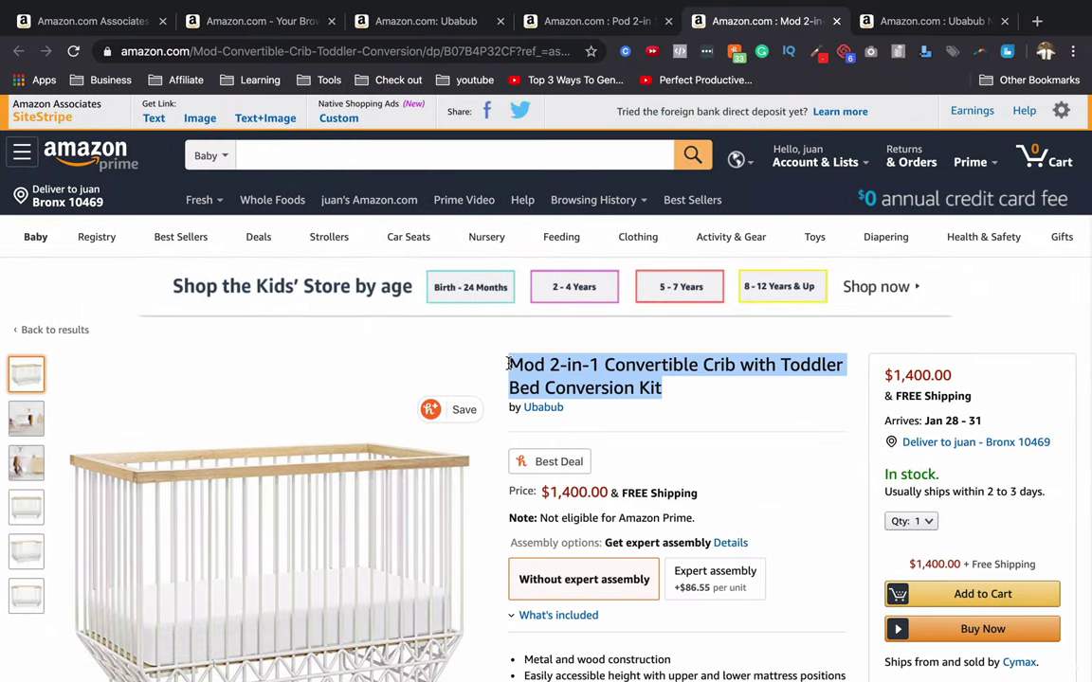
pyautogui.hotkey('ctrl', 'Left')
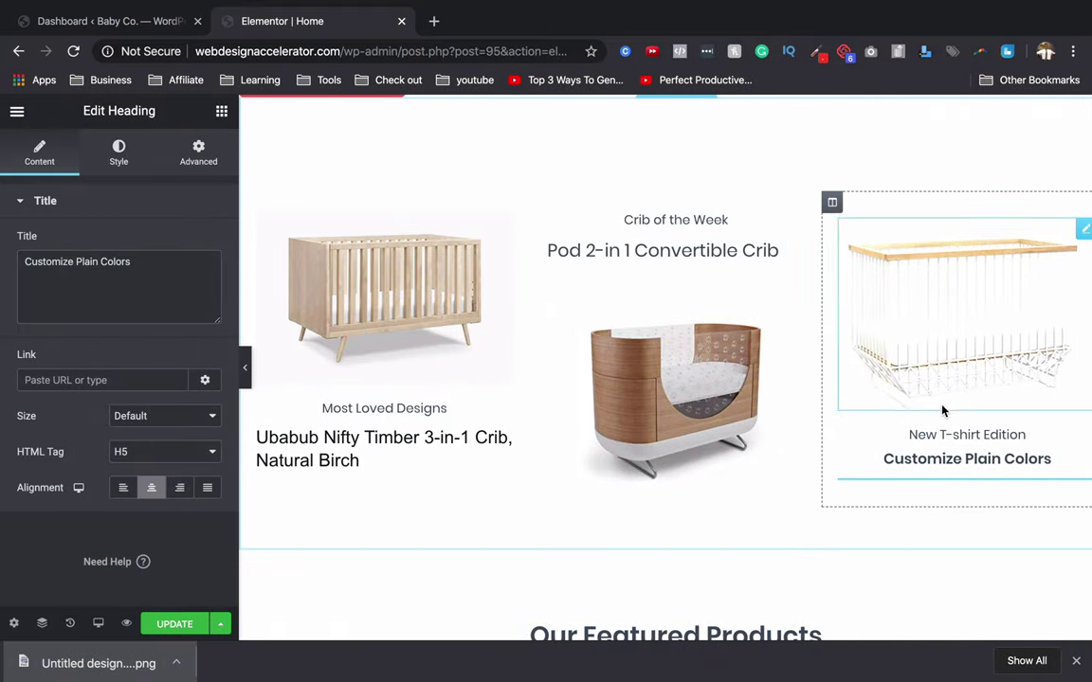
# Replace the 'Customize Plain Colors' heading with the pasted Mod 2-in-1 crib title
pyautogui.doubleClick(950, 457)
pyautogui.tripleClick(951, 456)
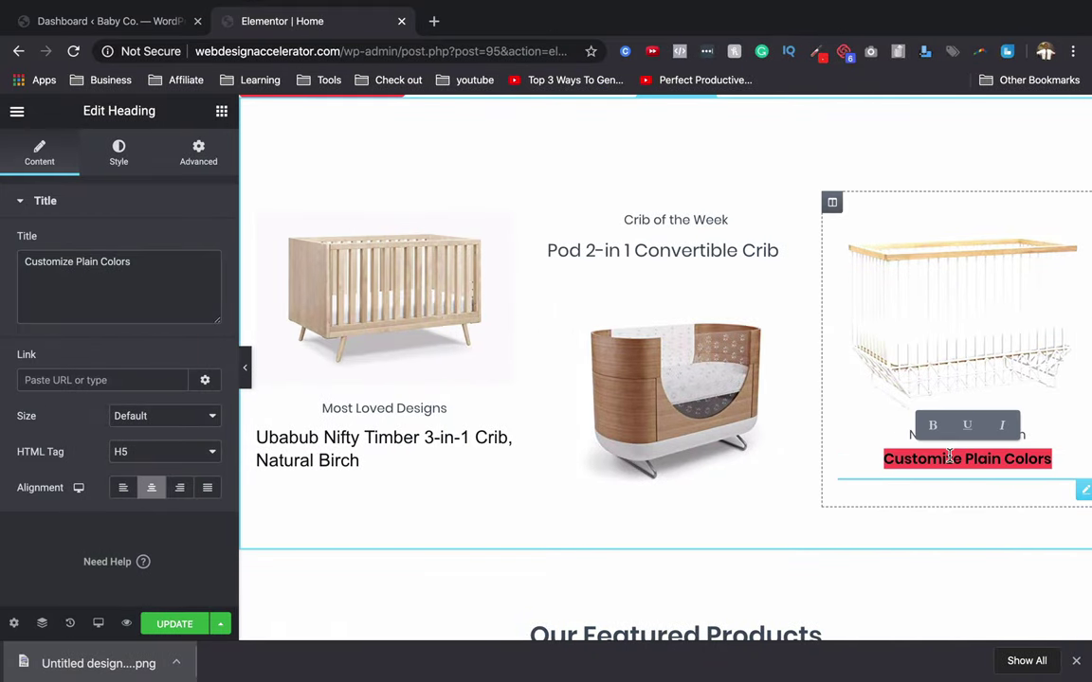
pyautogui.write('Mod 2-in-1 Convertible Crib with Toddler Bed Conversion Kit')
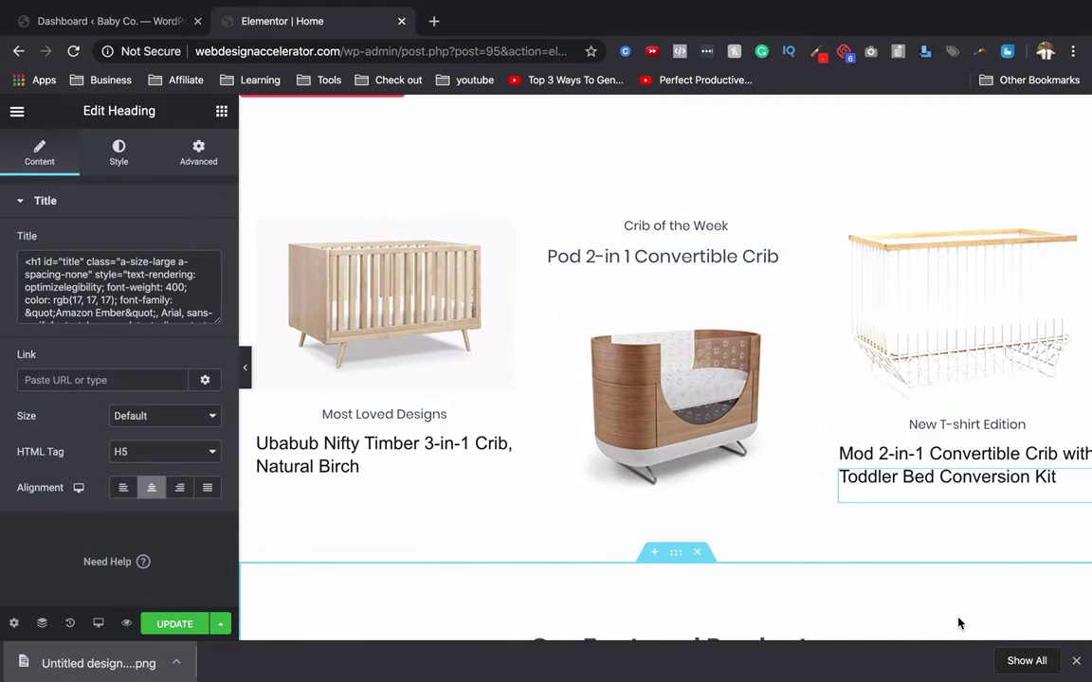
# Change the card label from 'New T-shirt Edition' to 'New Crib Edition'
pyautogui.click(968, 423)
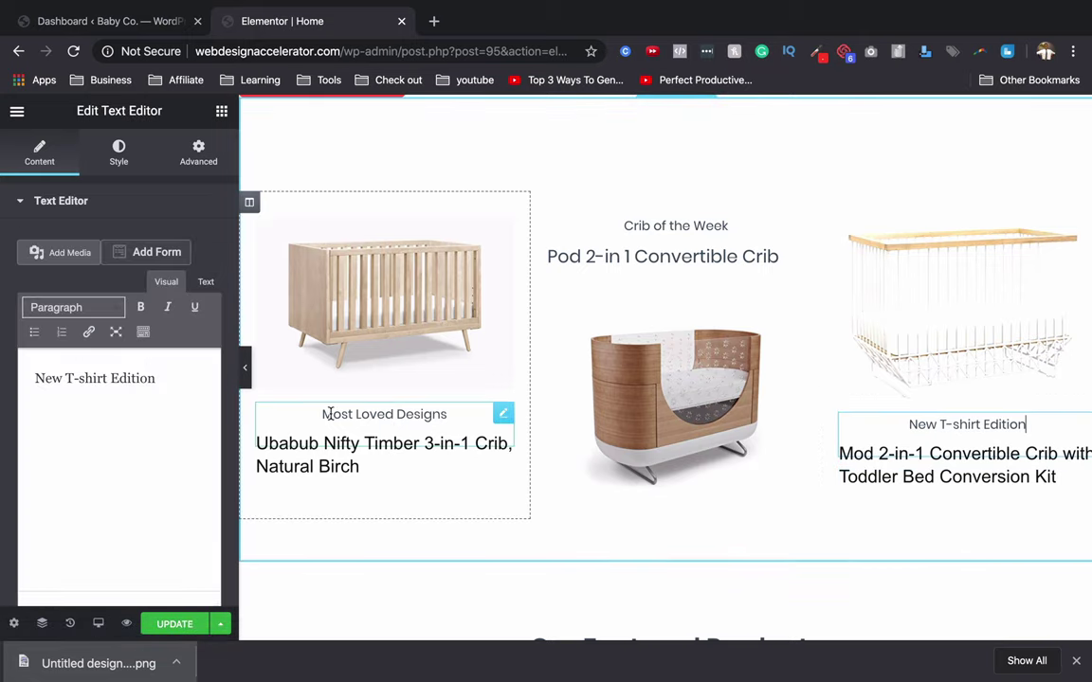
pyautogui.click(108, 378)
pyautogui.press('BackSpace')
pyautogui.press('BackSpace')
pyautogui.press('BackSpace')
pyautogui.press('BackSpace')
pyautogui.press('BackSpace')
pyautogui.press('BackSpace')
pyautogui.press('BackSpace')
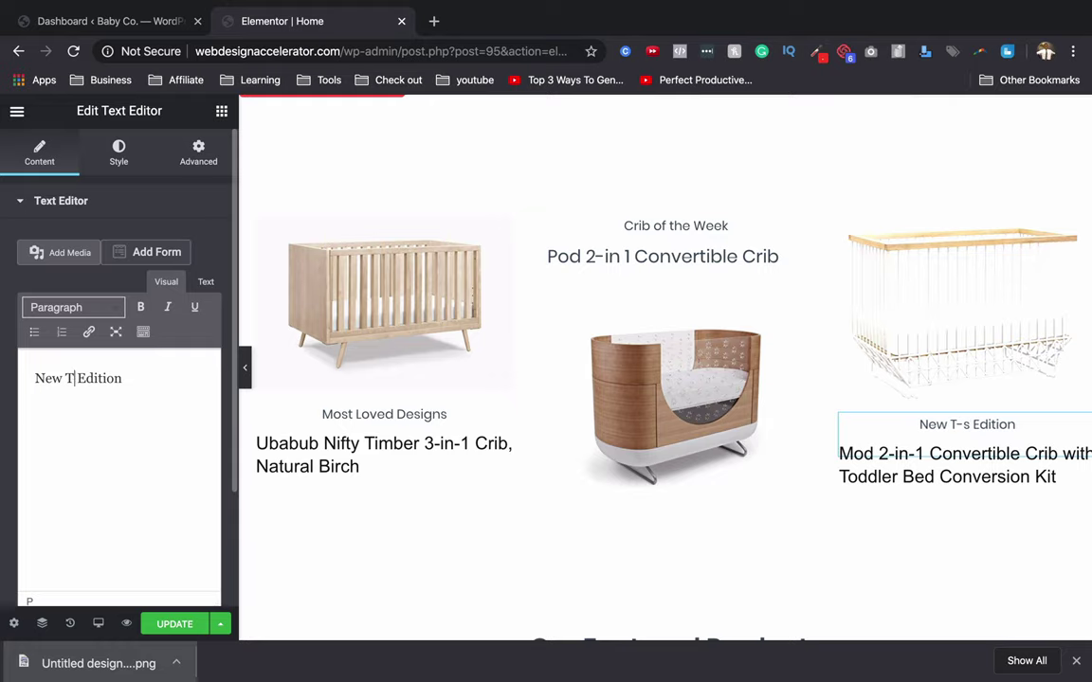
pyautogui.write('Crib')
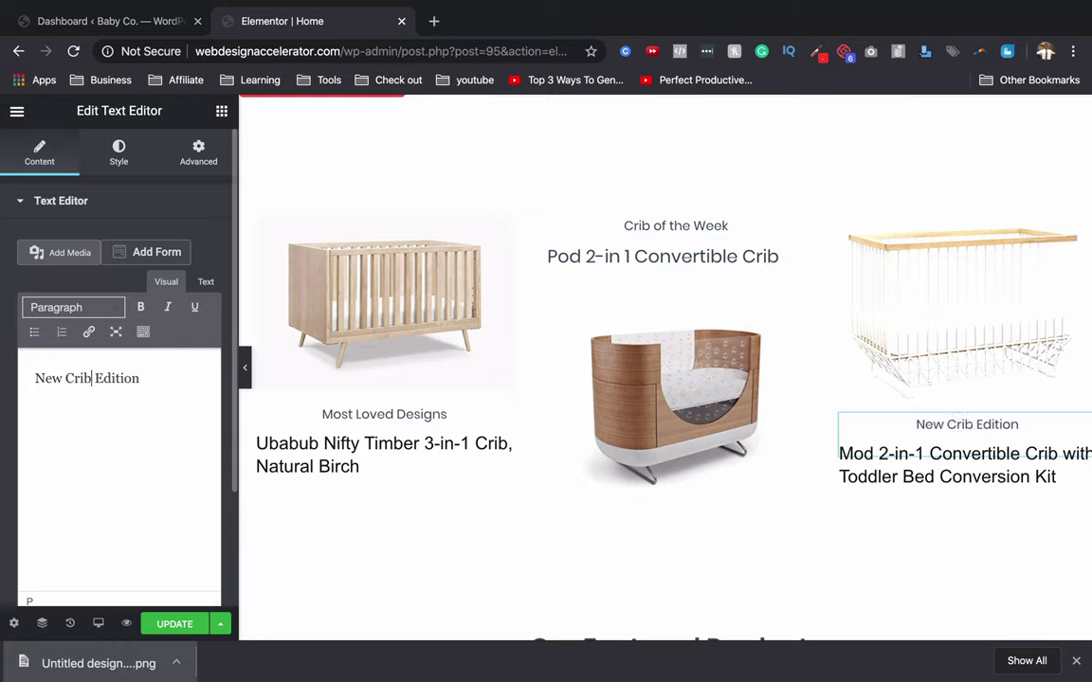
pyautogui.click(387, 414)
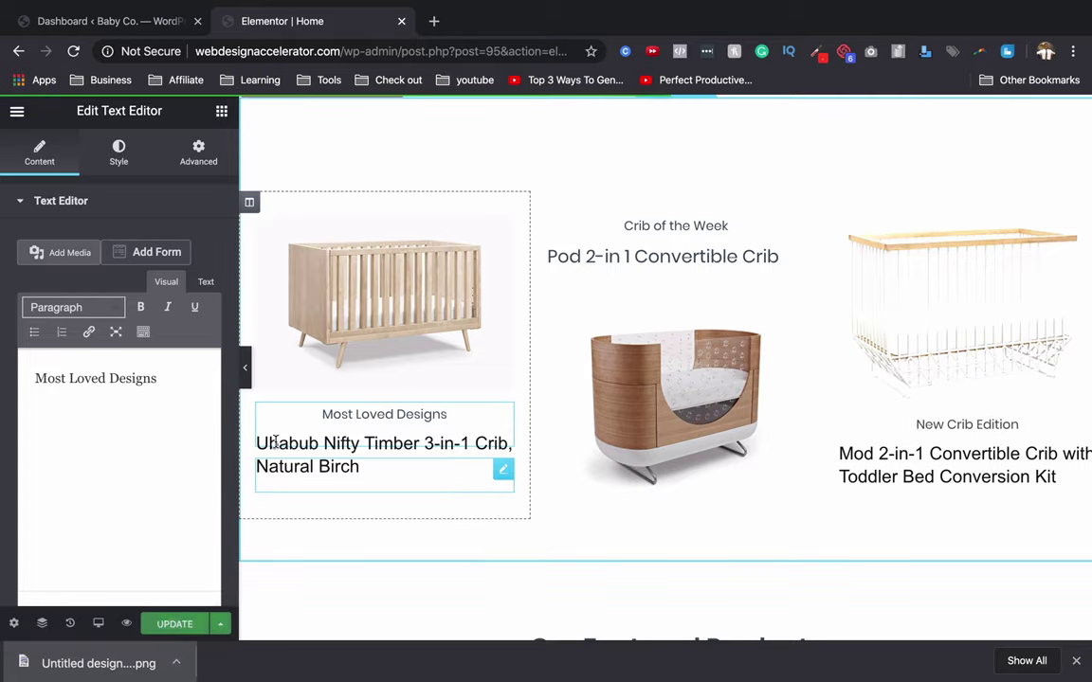
pyautogui.click(245, 368)
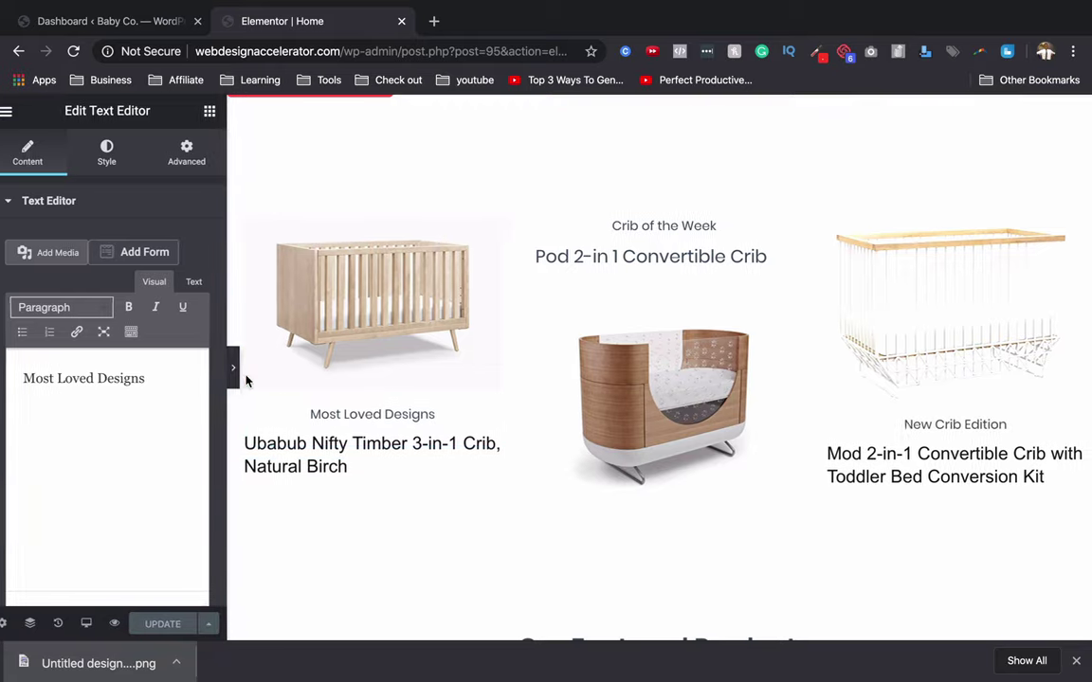
pyautogui.scroll(5, 246, 380)
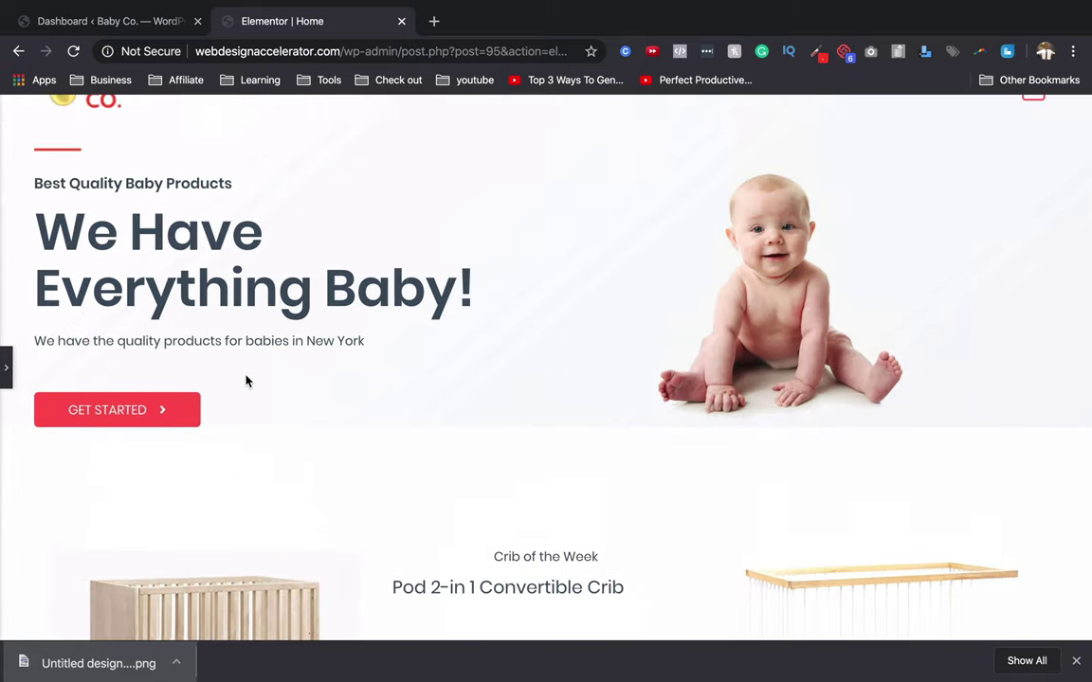
pyautogui.scroll(-5, 245, 394)
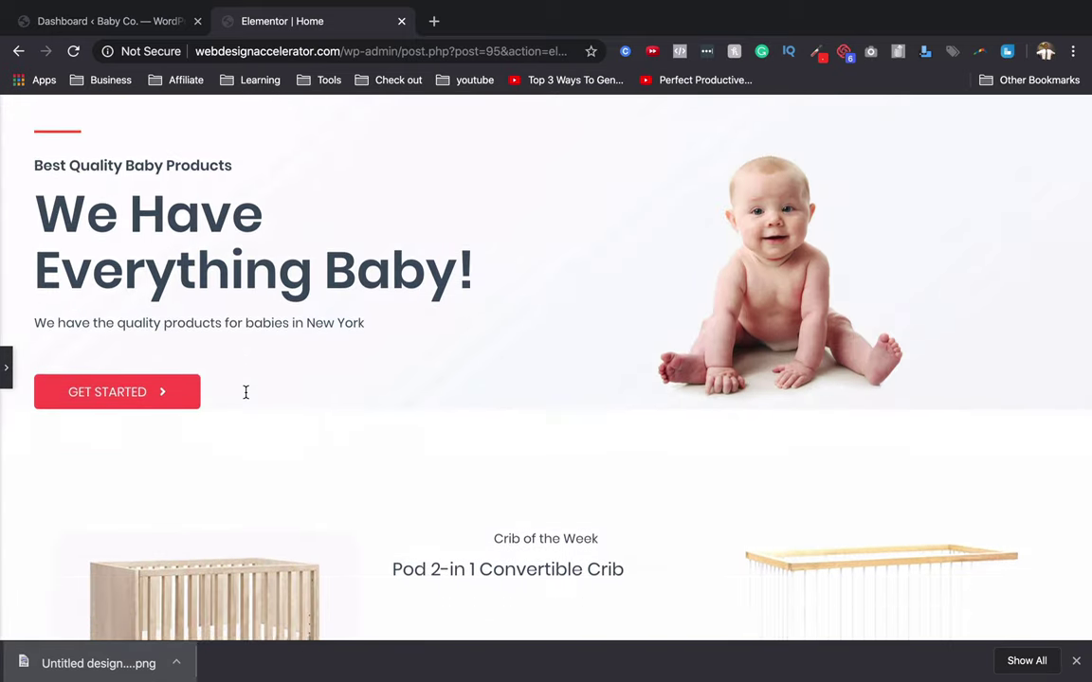
pyautogui.scroll(-3, 246, 398)
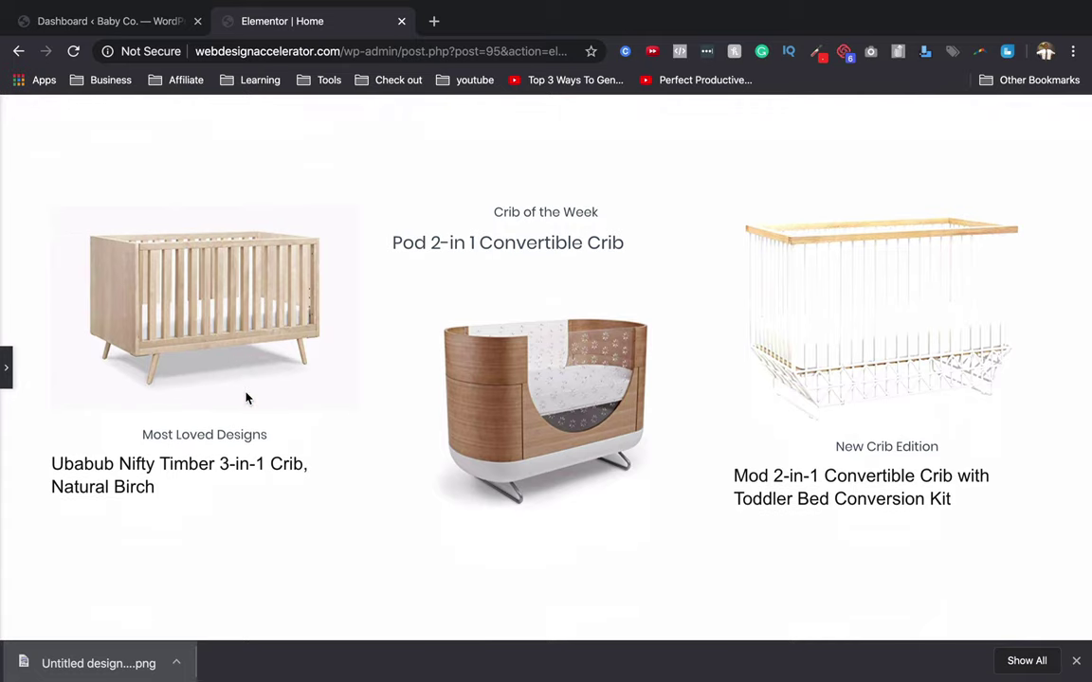
pyautogui.scroll(-4, 251, 369)
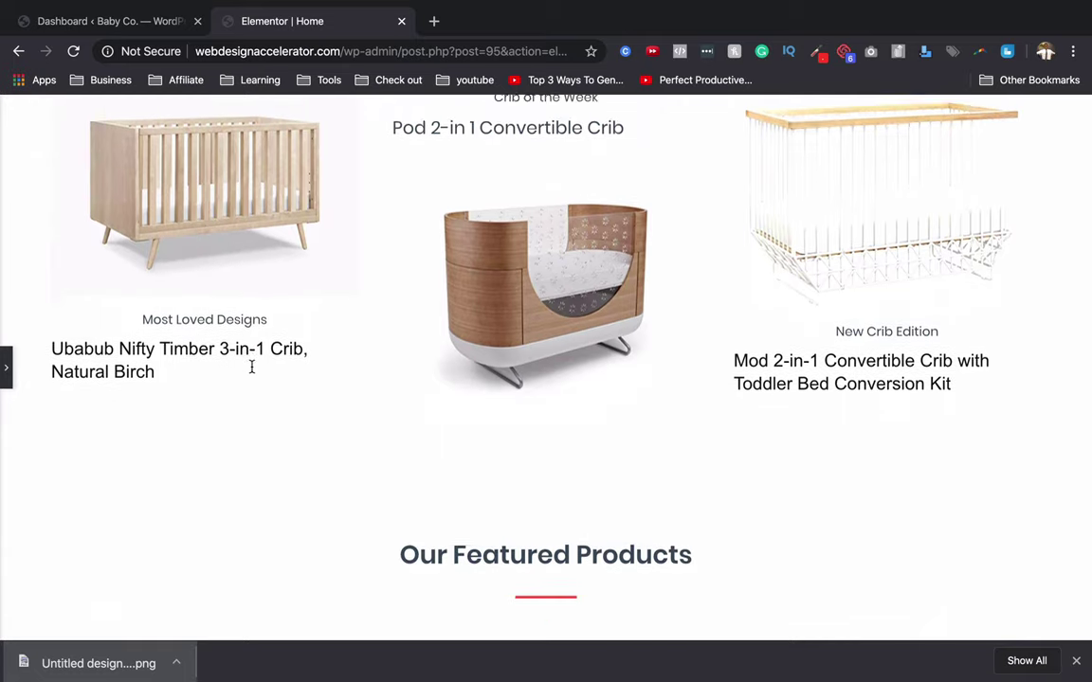
pyautogui.scroll(-1, 252, 373)
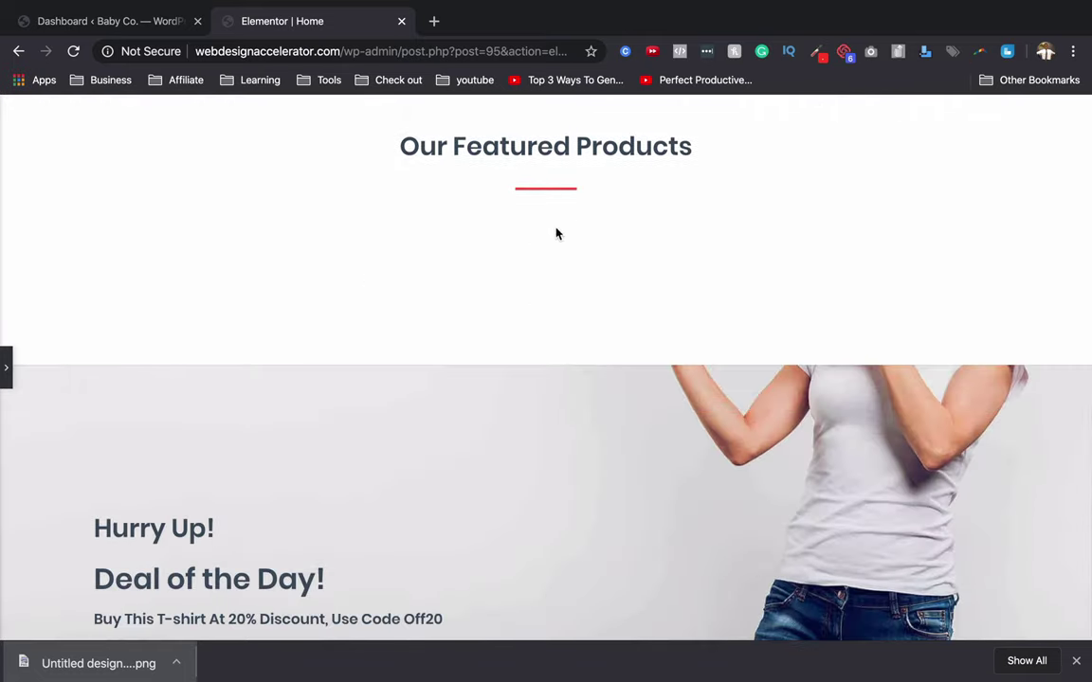
pyautogui.scroll(-10, 567, 213)
pyautogui.scroll(8, 567, 213)
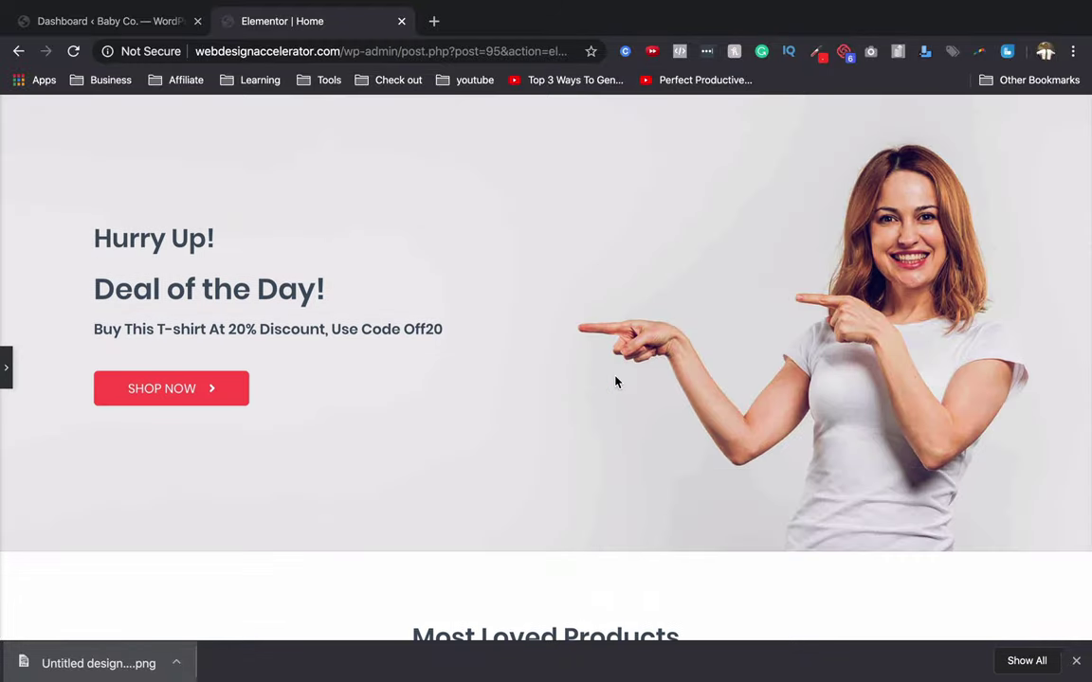
pyautogui.scroll(1, 614, 381)
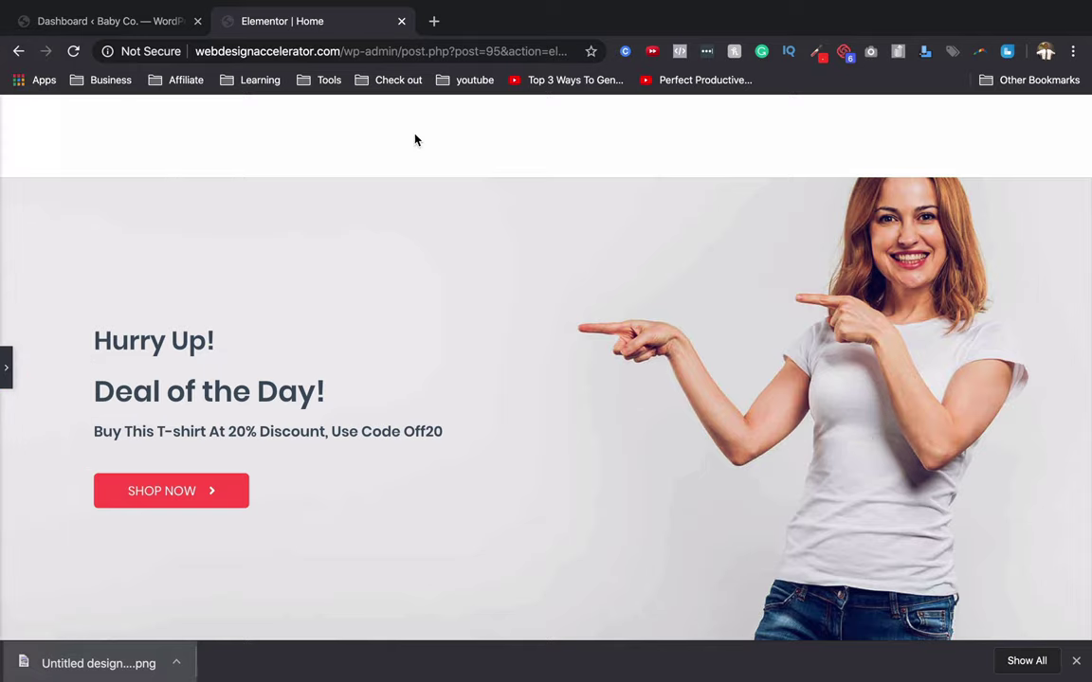
pyautogui.click(435, 21)
# Load pexels.com in a new tab, then return to the Elementor Home editor
pyautogui.write('pexe')
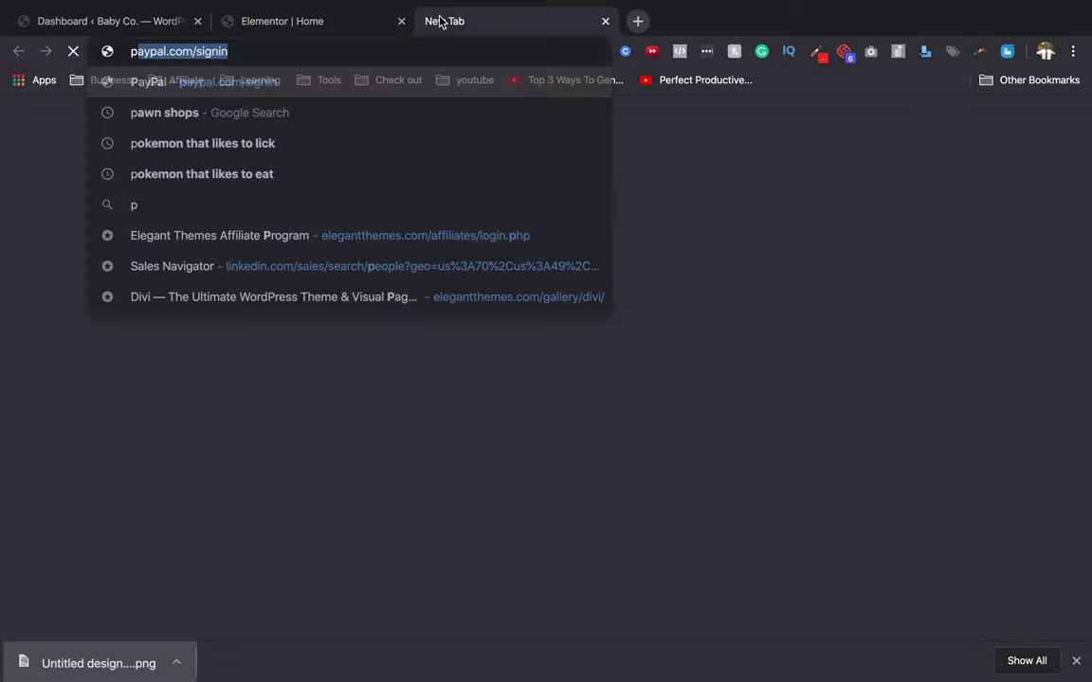
pyautogui.write('ls')
pyautogui.press('Return')
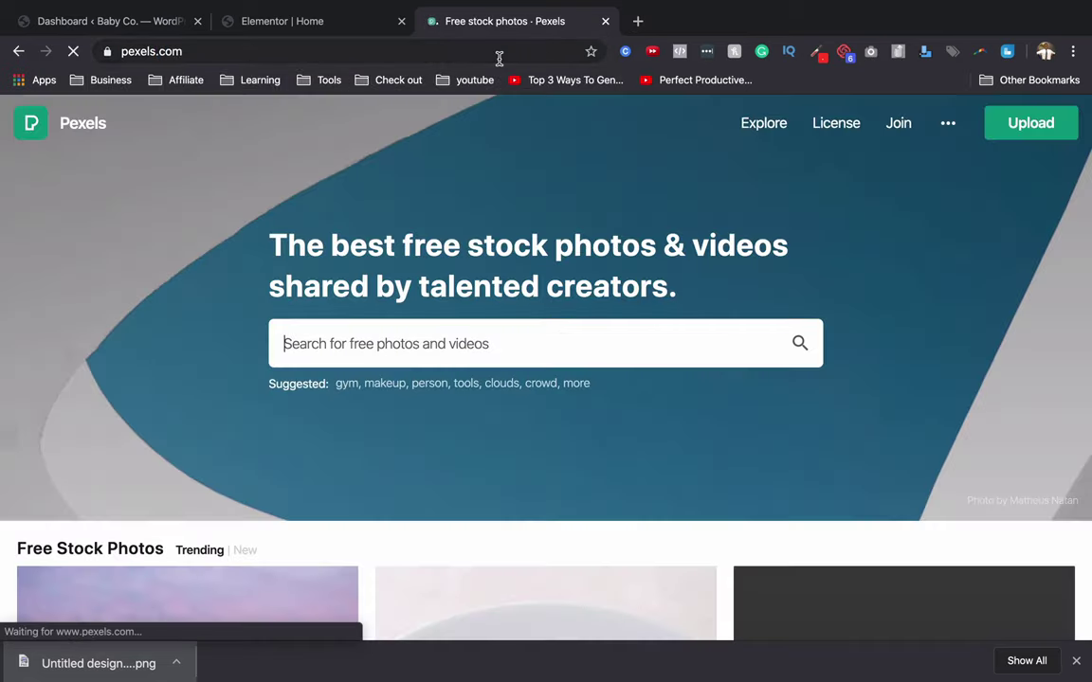
pyautogui.scroll(-3, 509, 353)
pyautogui.scroll(2, 510, 352)
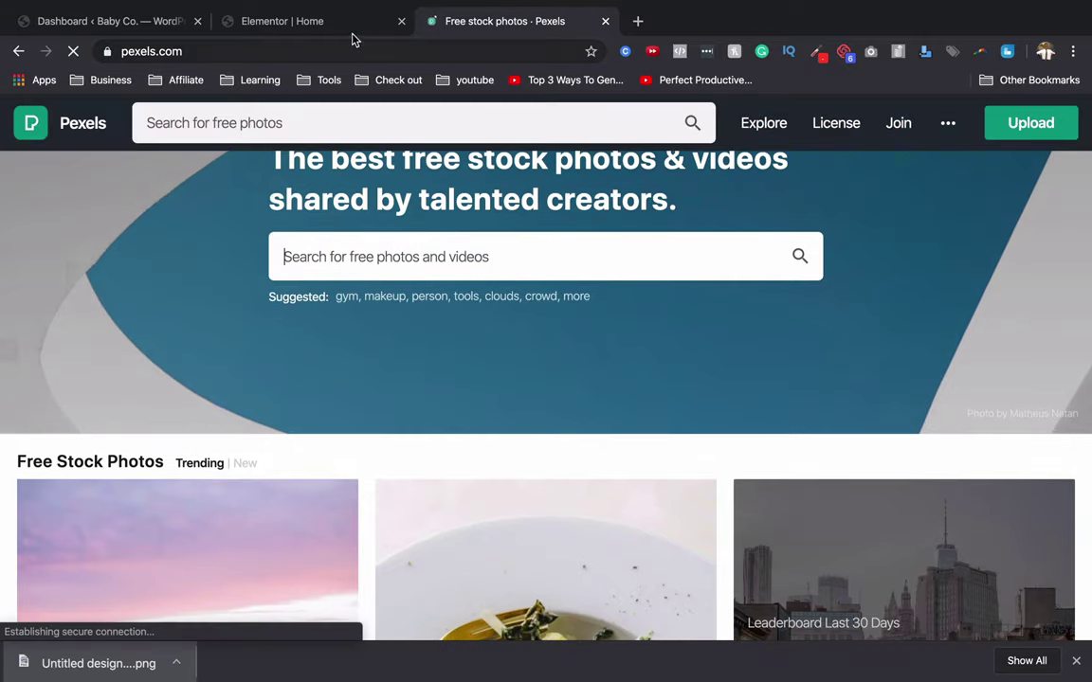
pyautogui.click(285, 21)
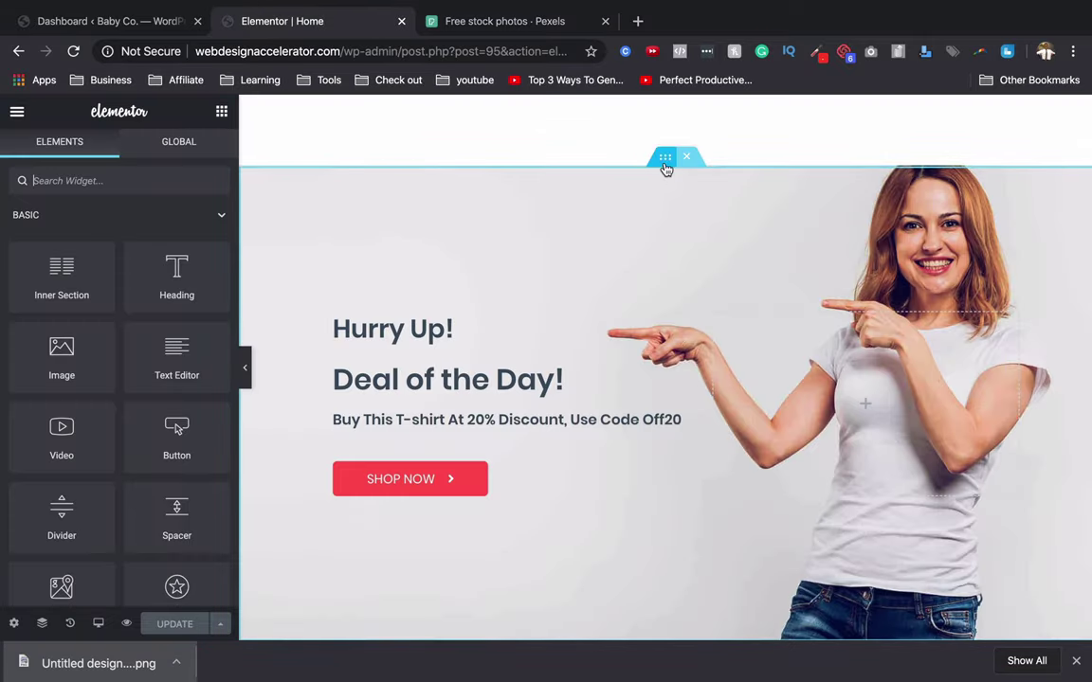
# Open the media picker for the Deal of the Day banner's background image, then go to Pexels
pyautogui.click(666, 159)
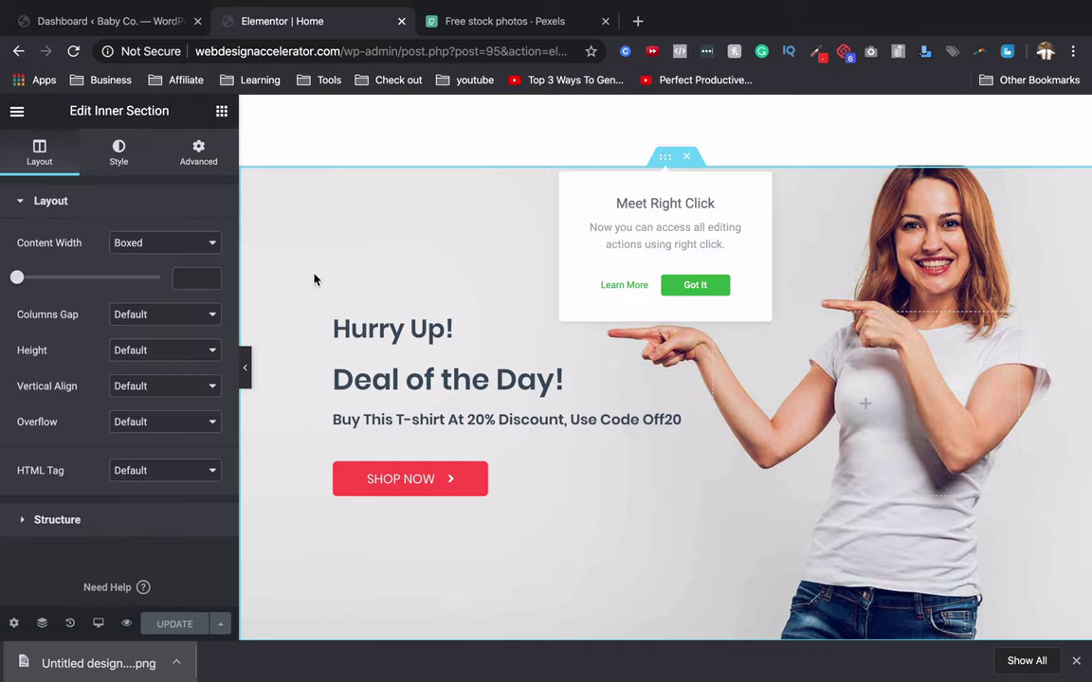
pyautogui.click(115, 163)
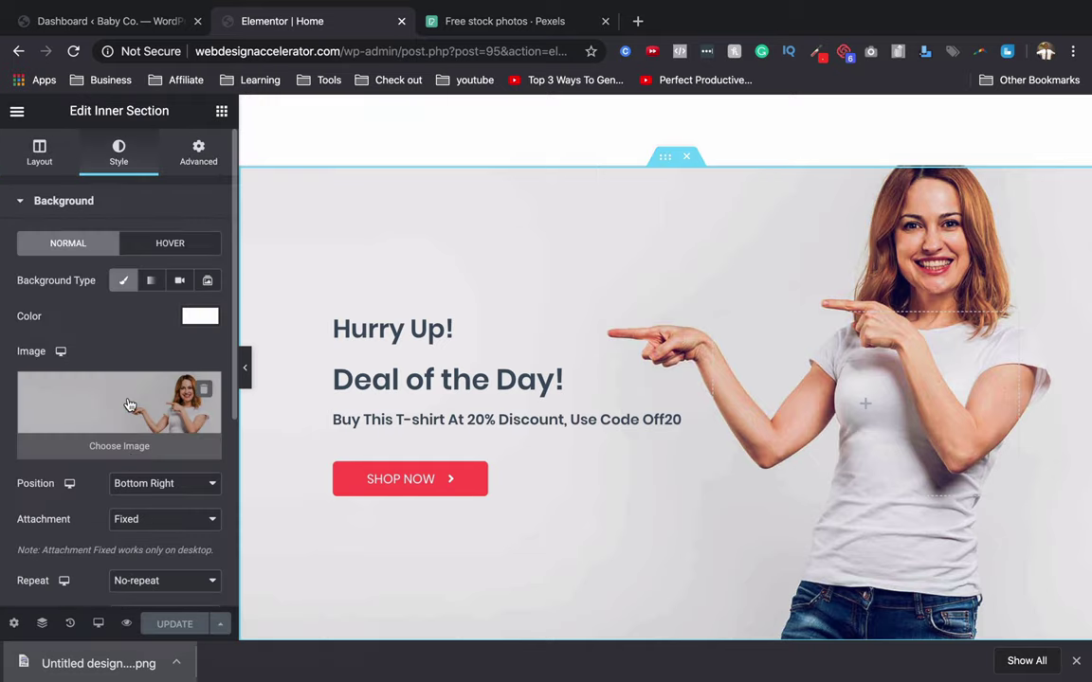
pyautogui.click(130, 405)
pyautogui.hotkey('ctrl', 'Left')
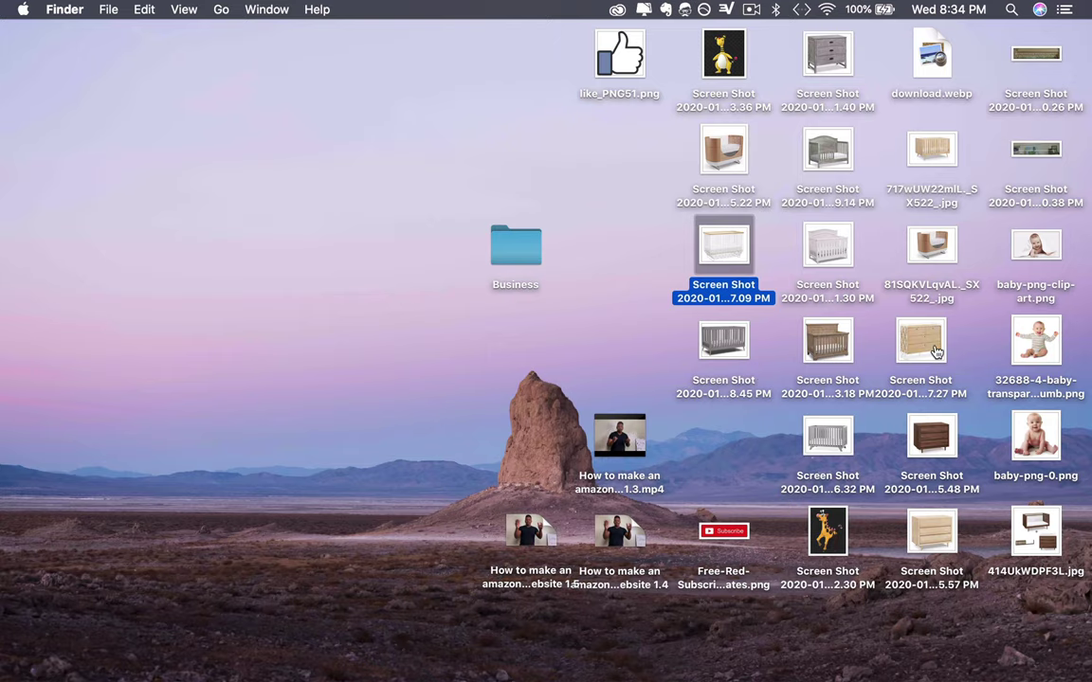
pyautogui.hotkey('ctrl', 'Right')
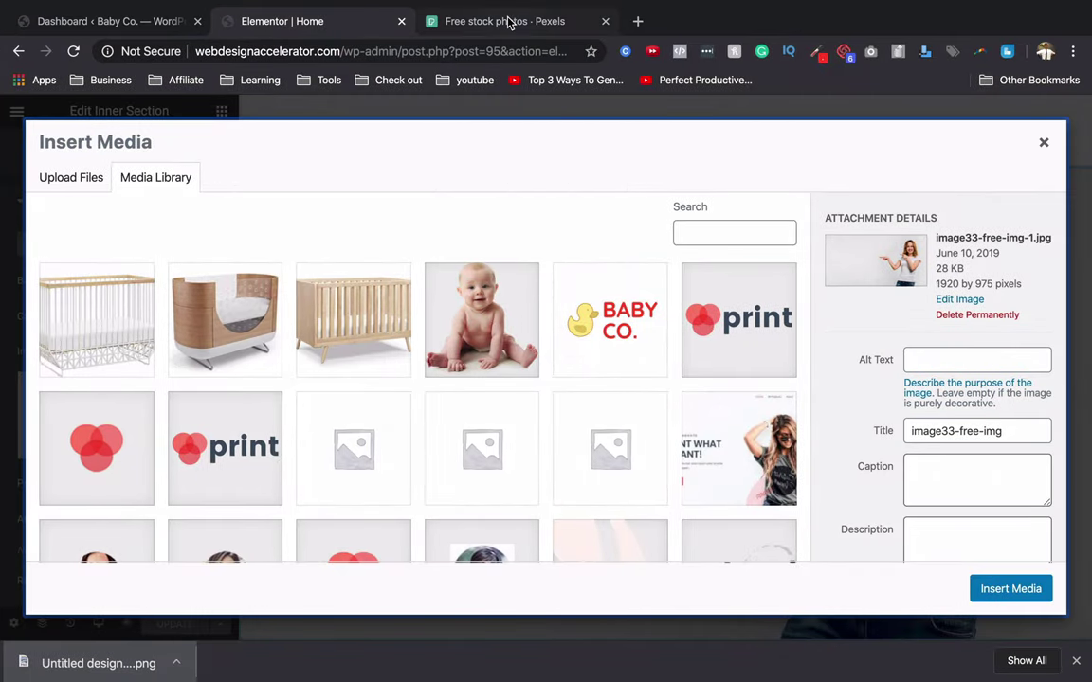
pyautogui.click(509, 23)
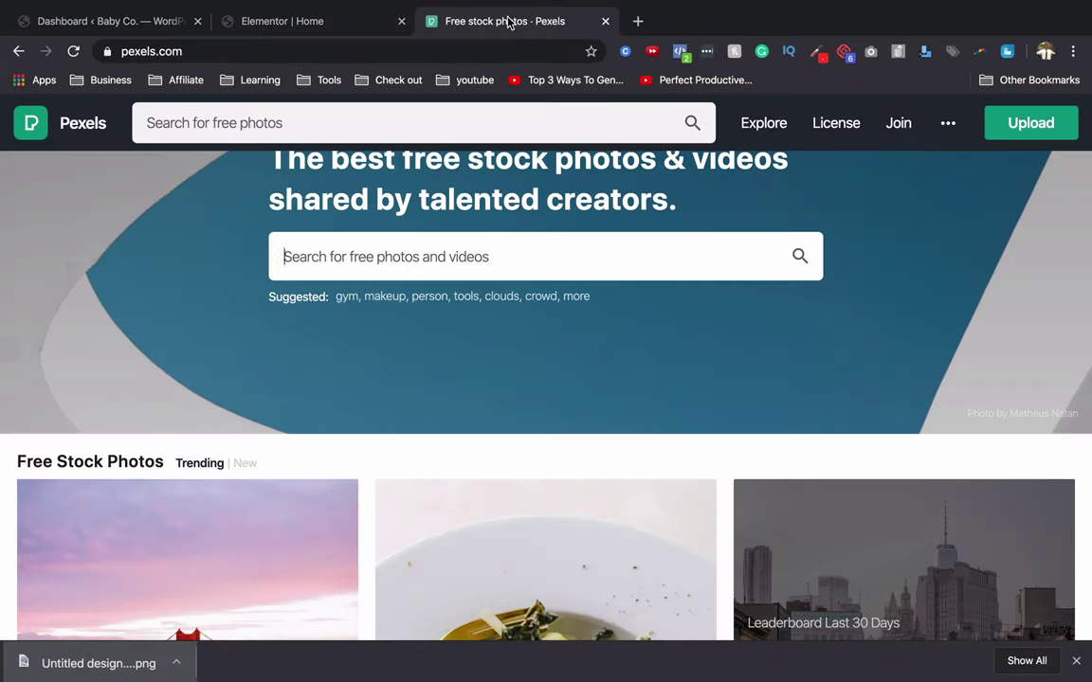
# Search Pexels for 'baby', download the baby-on-stool photo, and upload it to Elementor's media library
pyautogui.click(411, 116)
pyautogui.write('baby')
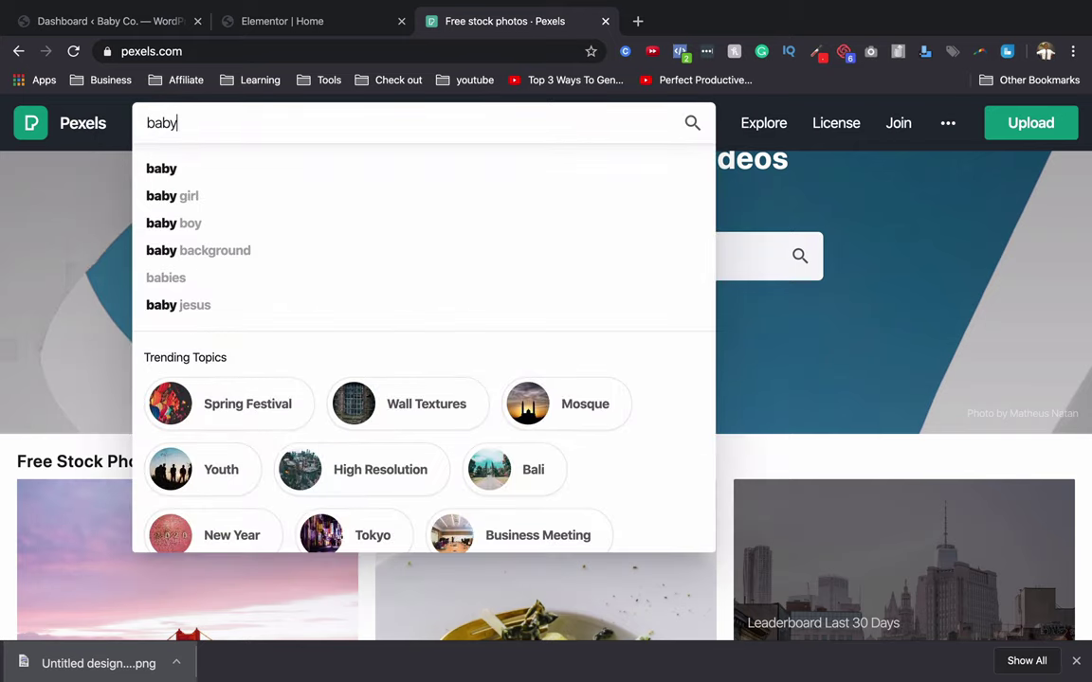
pyautogui.press('Return')
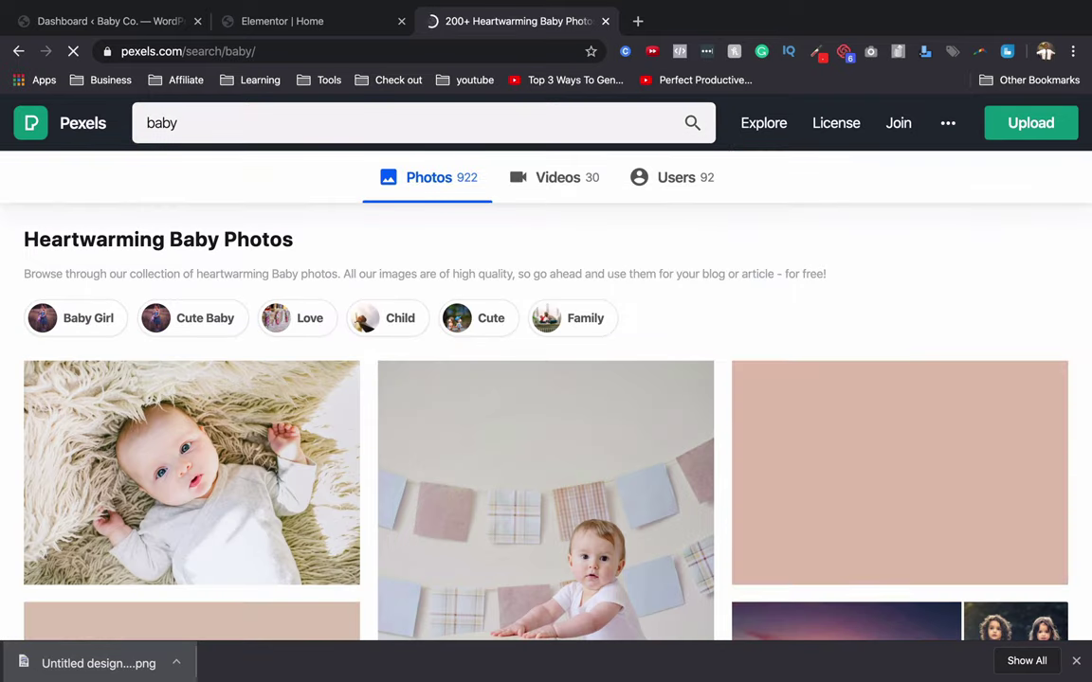
pyautogui.scroll(-3, 454, 418)
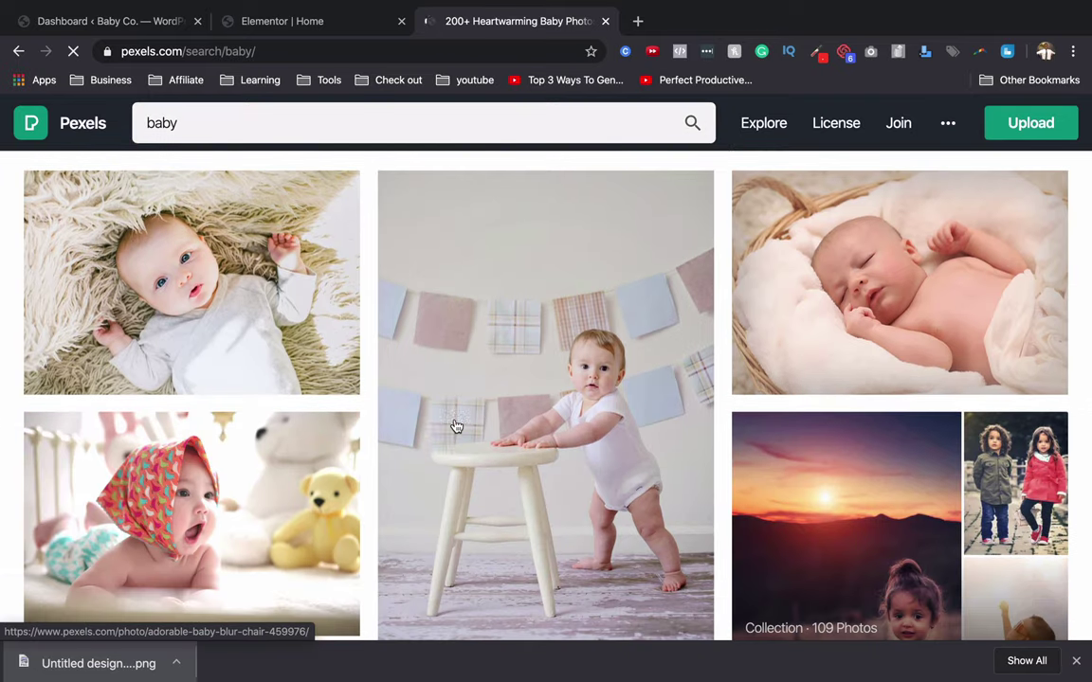
pyautogui.click(553, 388)
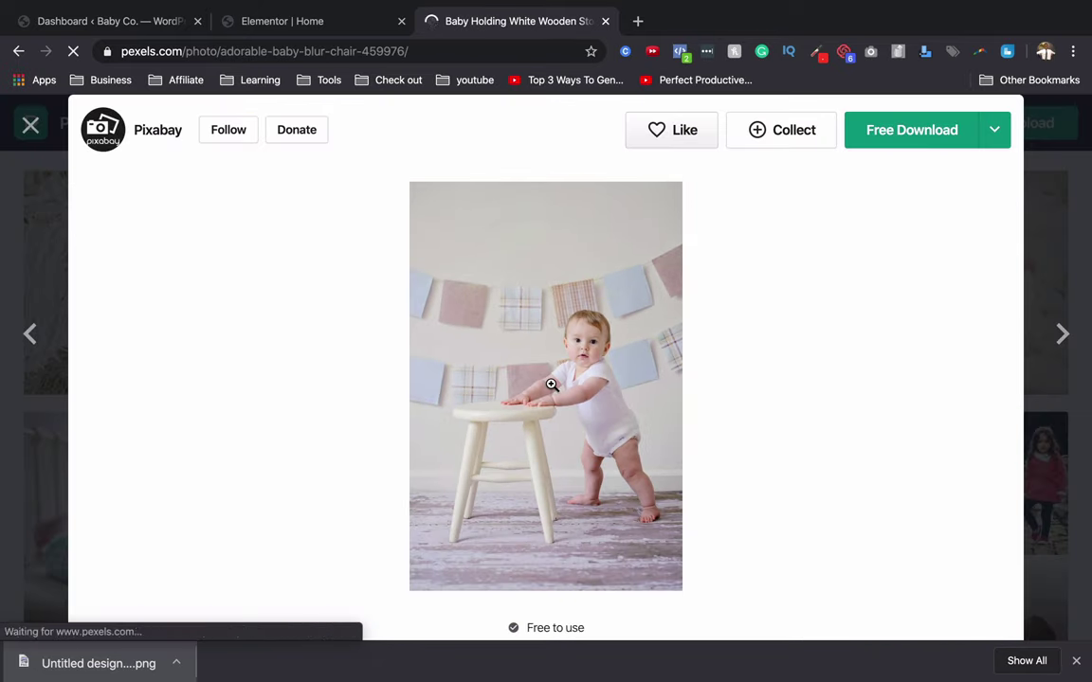
pyautogui.click(892, 129)
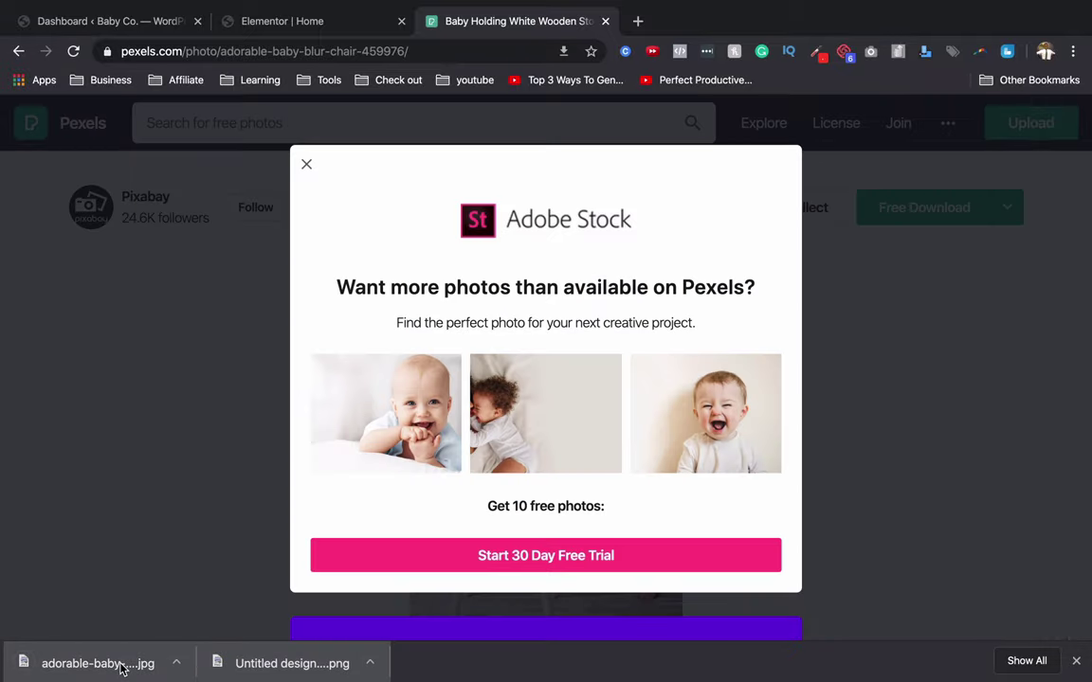
pyautogui.moveTo(127, 507); pyautogui.dragTo(109, 130)
pyautogui.moveTo(107, 37); pyautogui.dragTo(292, 361)
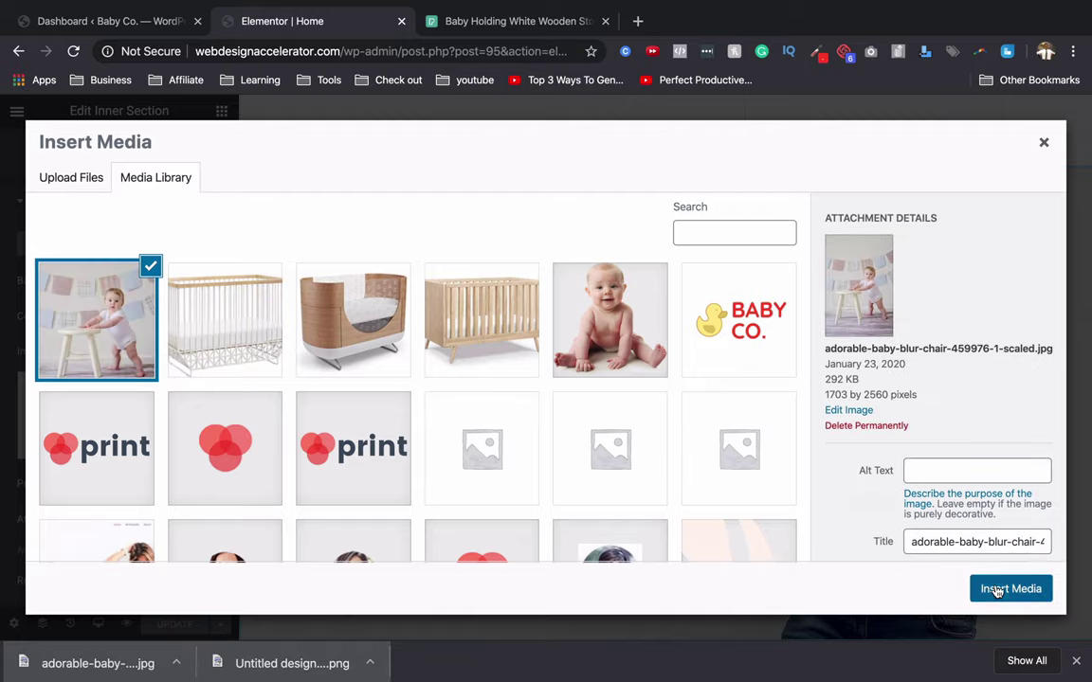
# Insert the baby-on-stool photo as the banner background, positioned Center Center
pyautogui.click(997, 590)
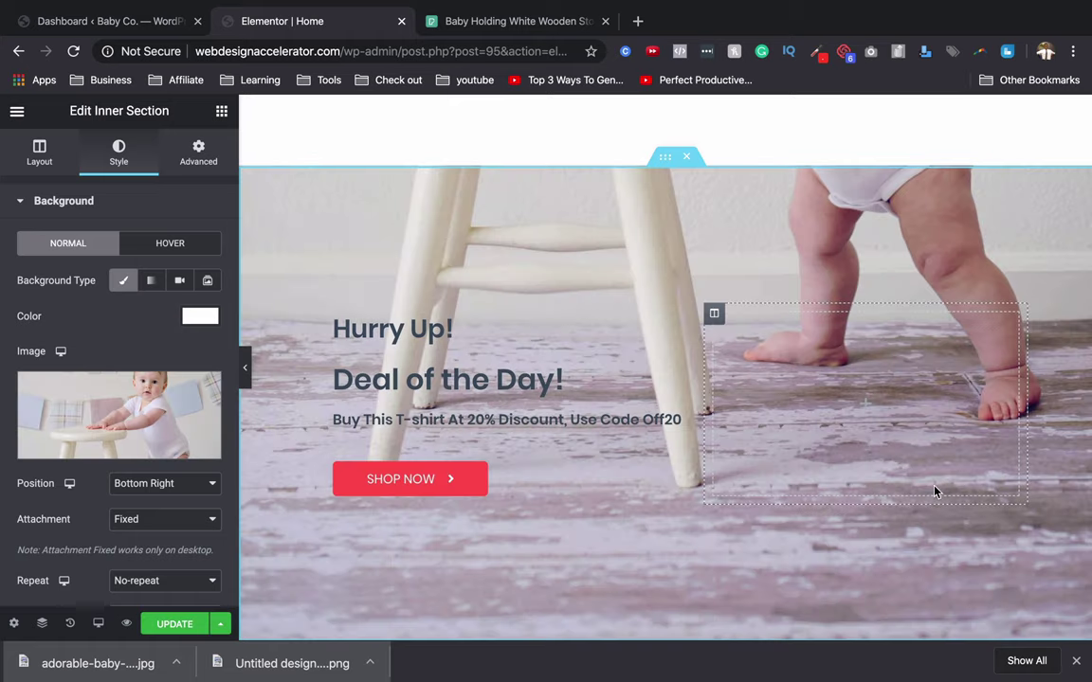
pyautogui.scroll(1, 768, 373)
pyautogui.scroll(-4, 767, 373)
pyautogui.scroll(3, 767, 373)
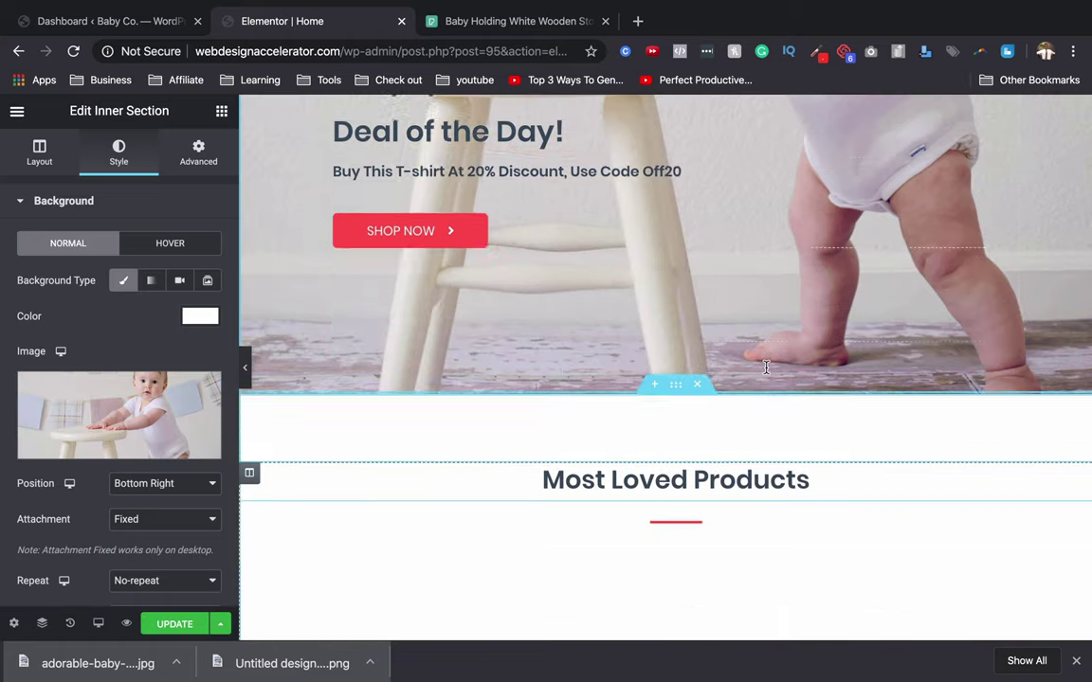
pyautogui.click(169, 489)
pyautogui.click(168, 367)
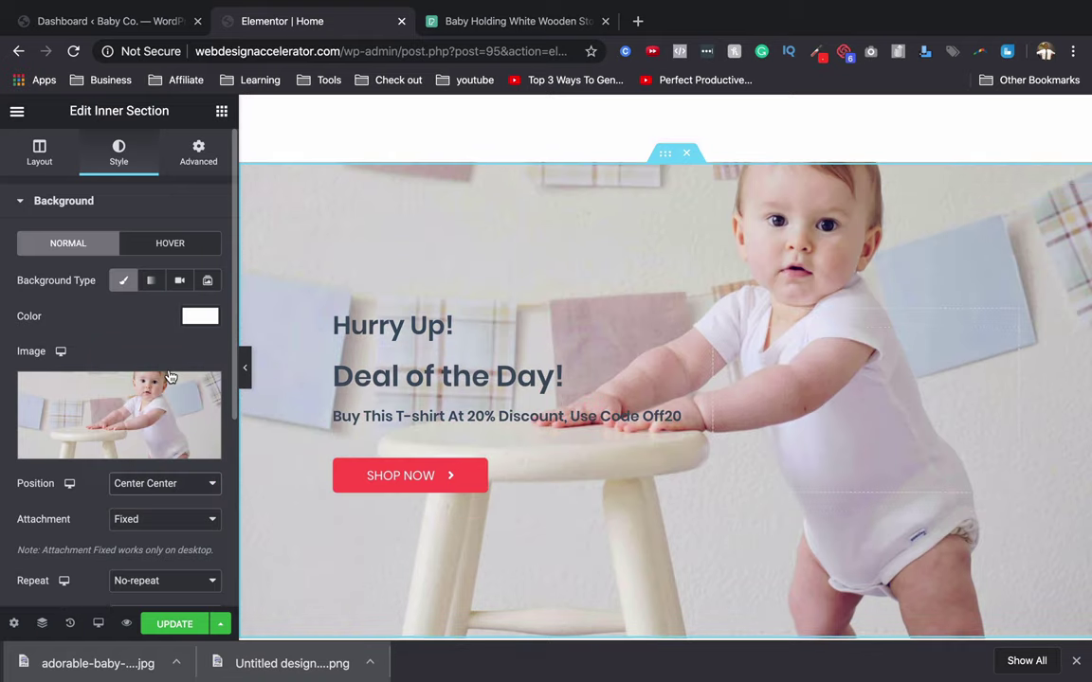
# Replace 'T-shirt' with 'Chair' in the Deal of the Day discount line
pyautogui.click(443, 414)
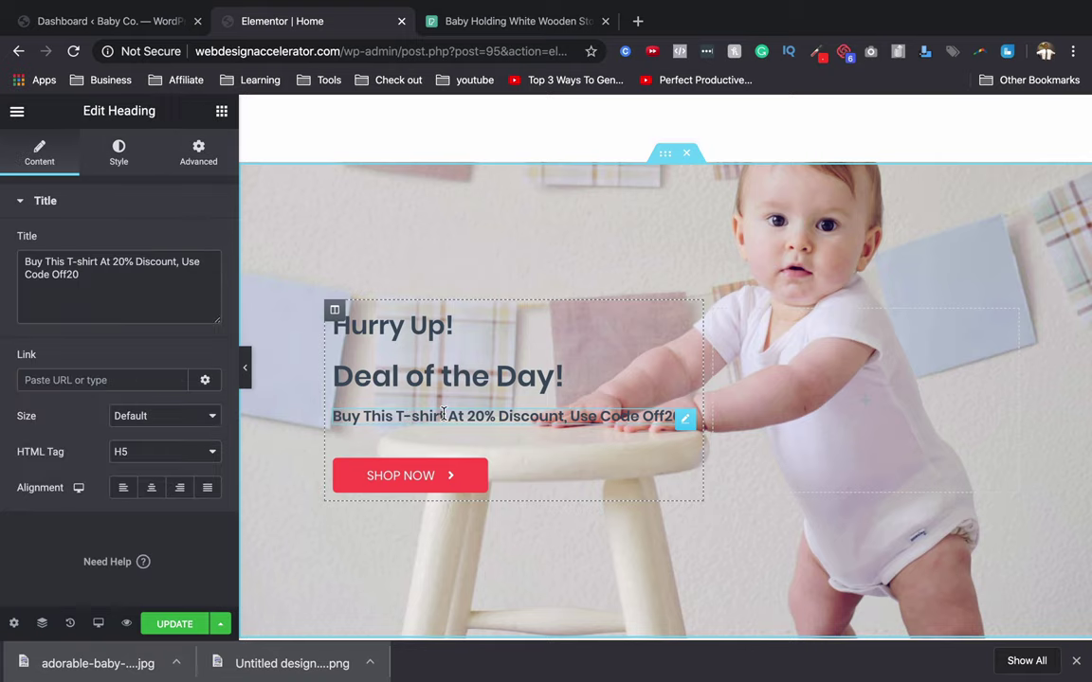
pyautogui.click(96, 262)
pyautogui.press('BackSpace')
pyautogui.press('BackSpace')
pyautogui.press('BackSpace')
pyautogui.press('BackSpace')
pyautogui.press('BackSpace')
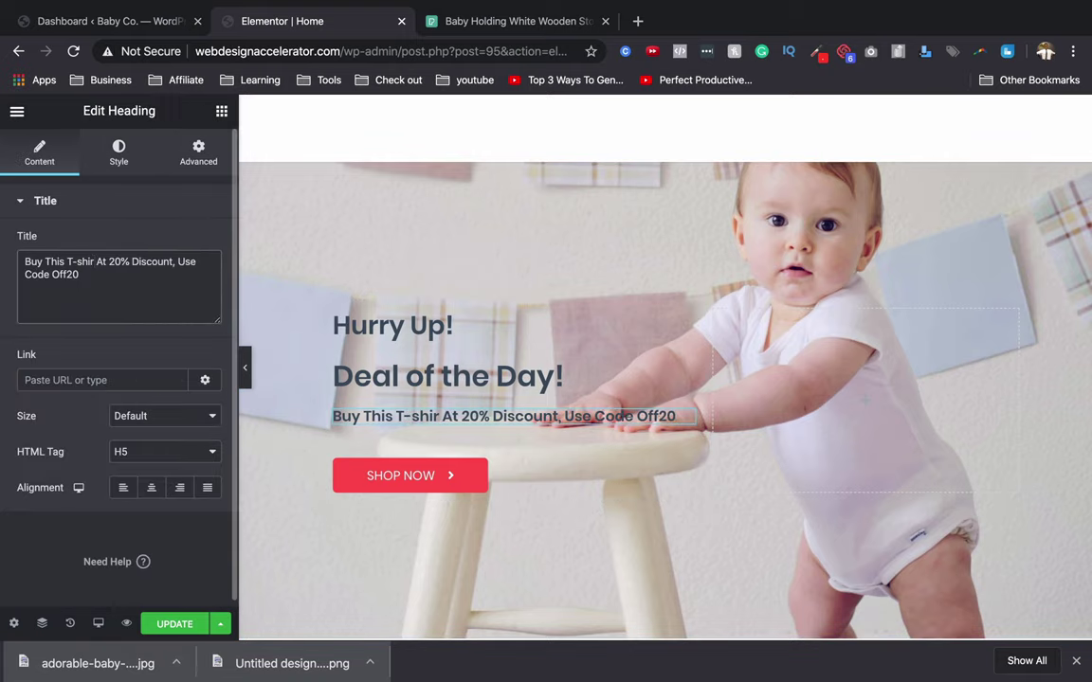
pyautogui.press('BackSpace')
pyautogui.press('BackSpace')
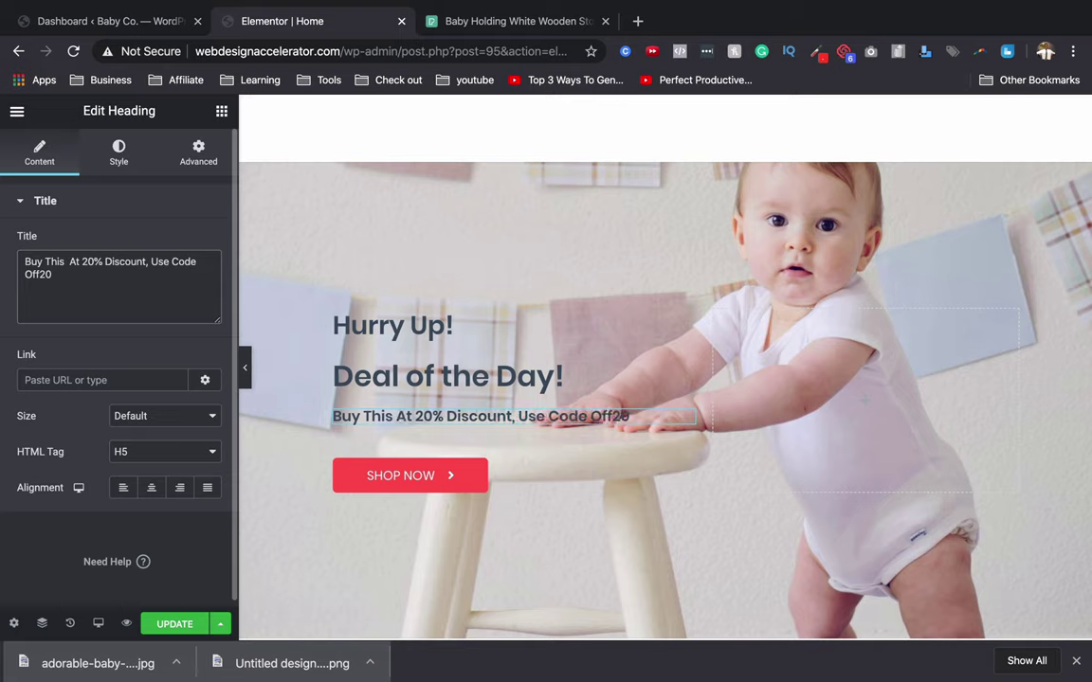
pyautogui.write('Chair')
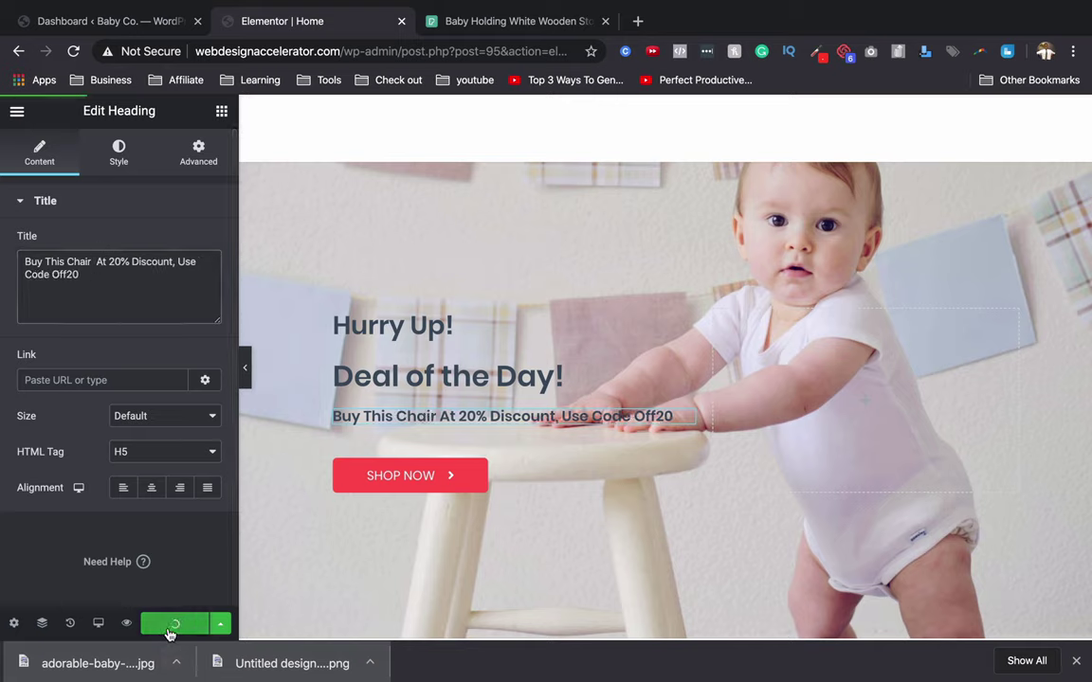
pyautogui.click(244, 379)
# Scroll through the home page preview and try the About menu link
pyautogui.scroll(-10, 245, 381)
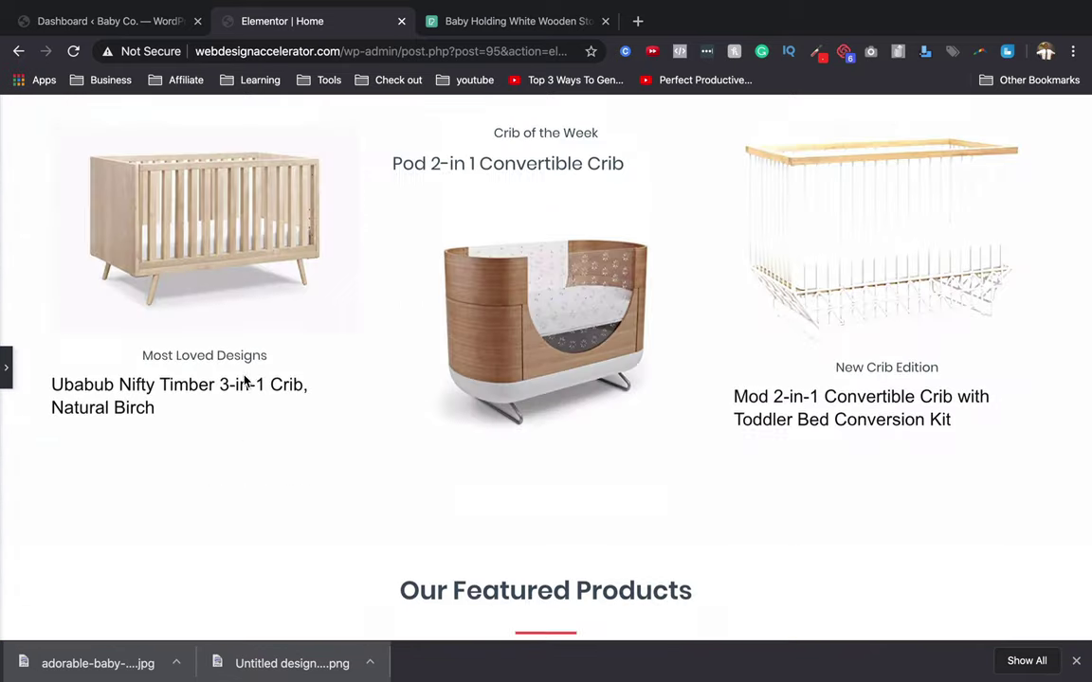
pyautogui.scroll(5, 245, 379)
pyautogui.scroll(-10, 244, 379)
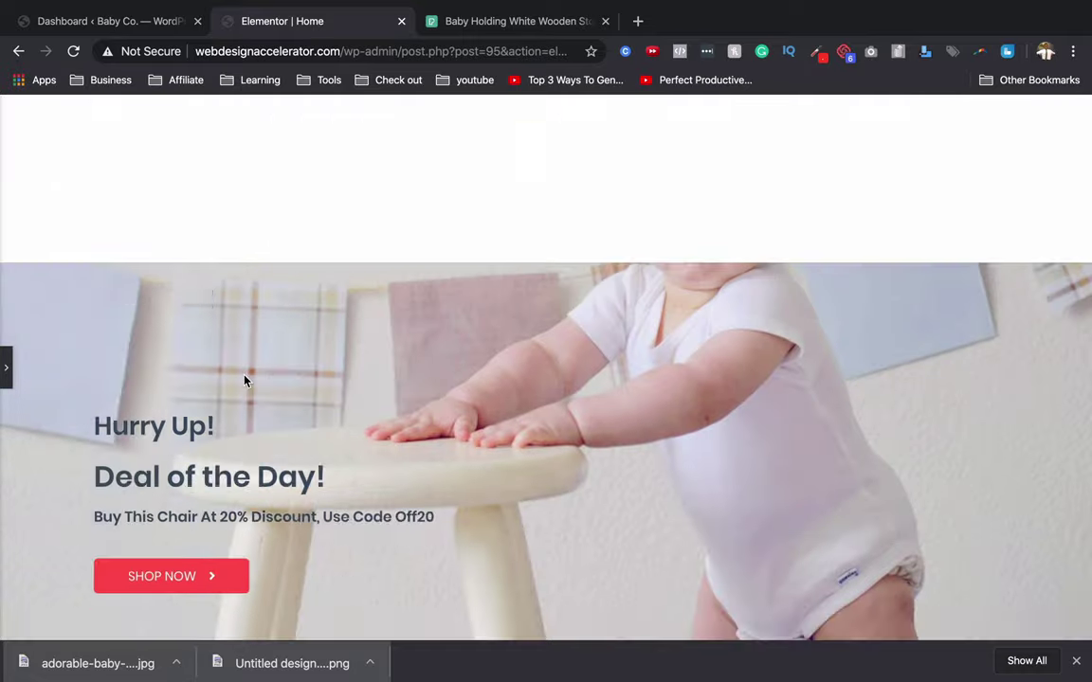
pyautogui.scroll(-6, 244, 381)
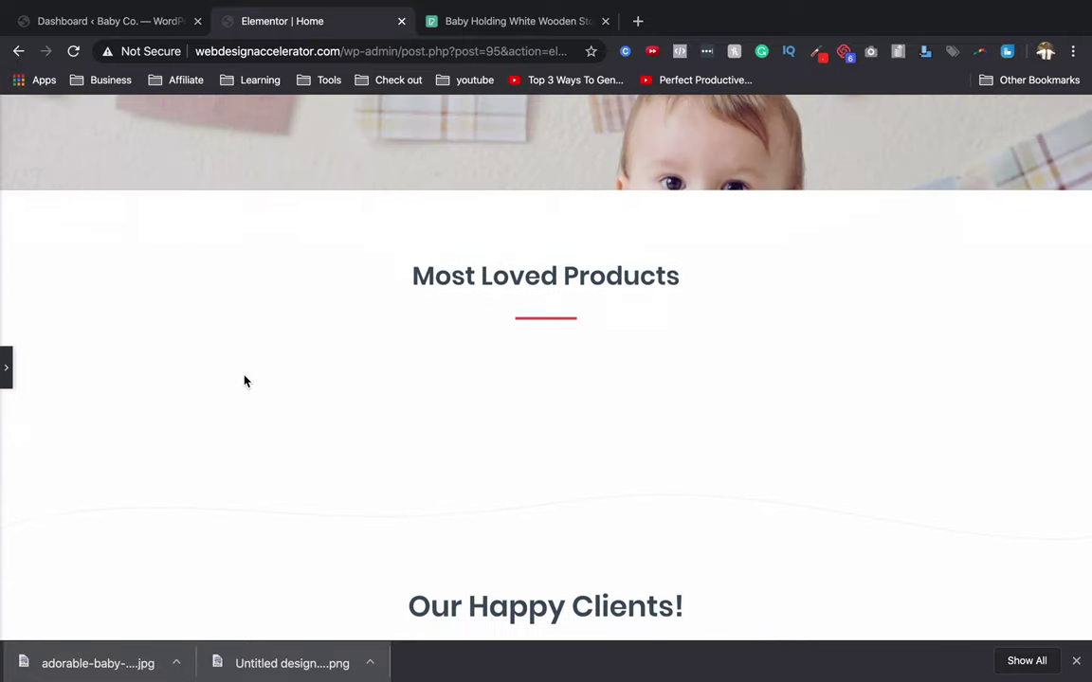
pyautogui.scroll(-8, 244, 381)
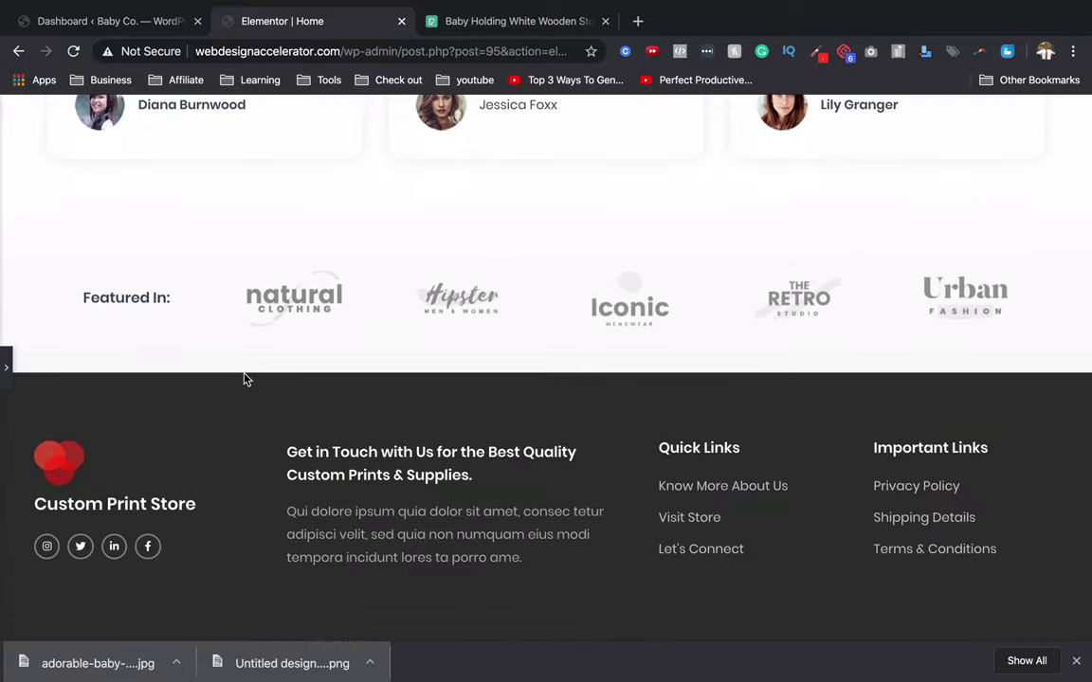
pyautogui.scroll(-1, 243, 379)
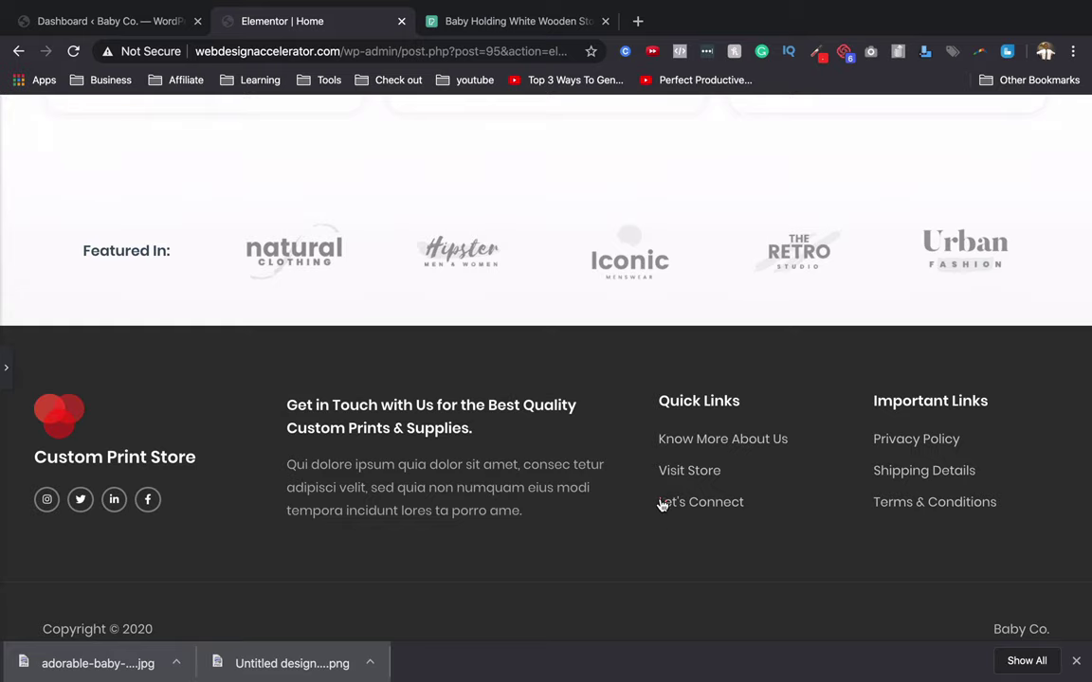
pyautogui.scroll(-1, 659, 504)
pyautogui.scroll(10, 608, 396)
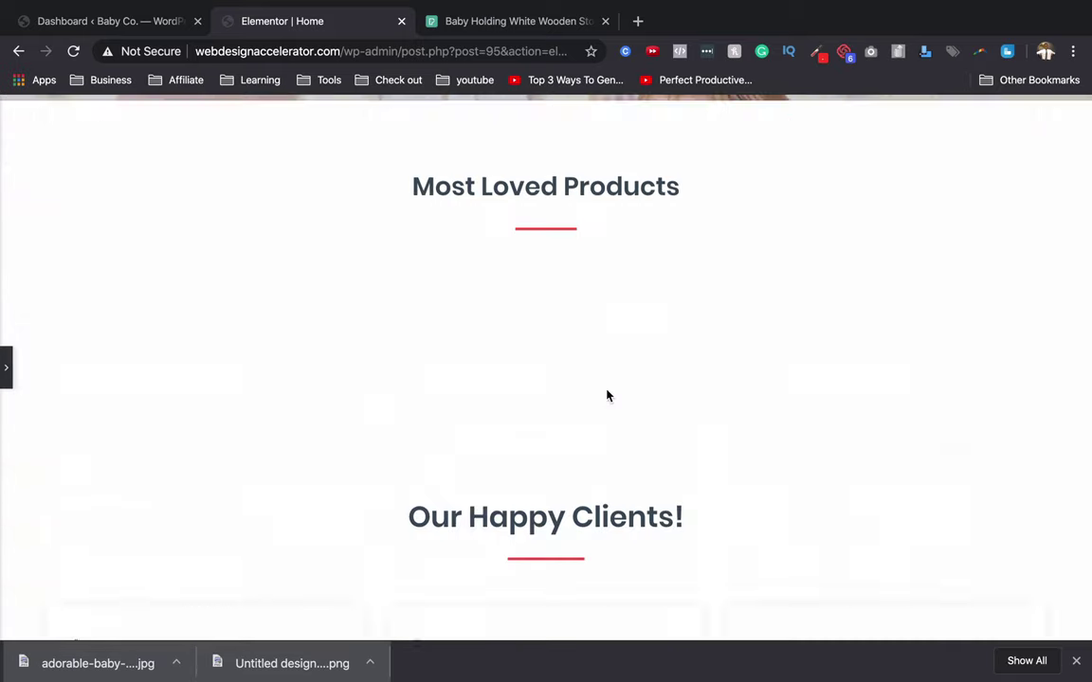
pyautogui.scroll(15, 607, 396)
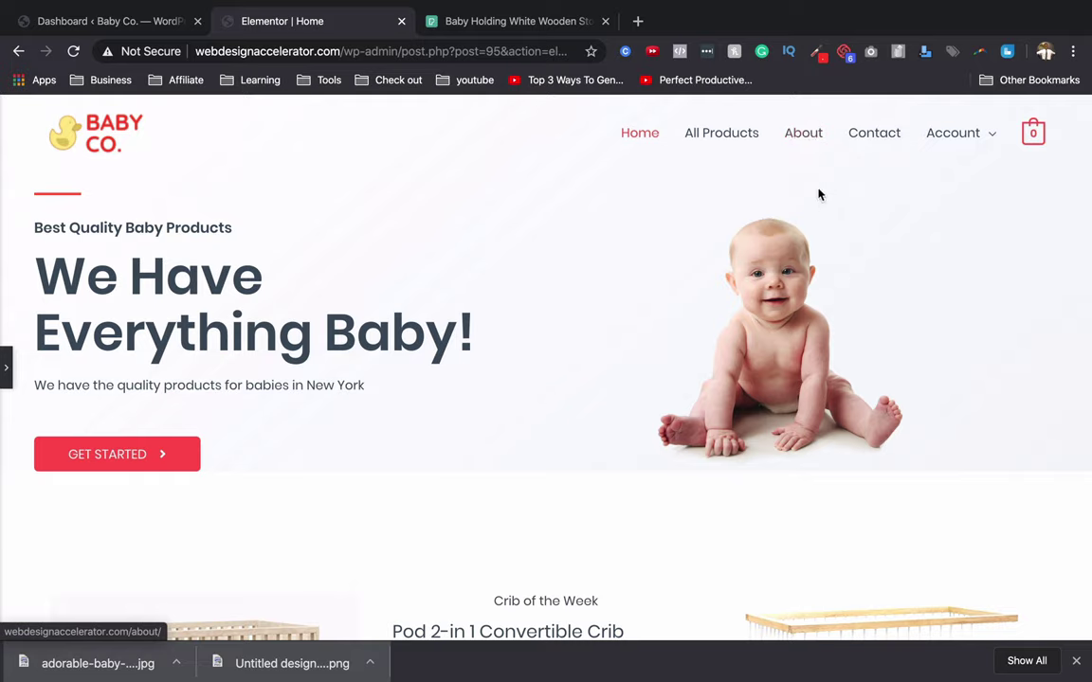
pyautogui.click(799, 140)
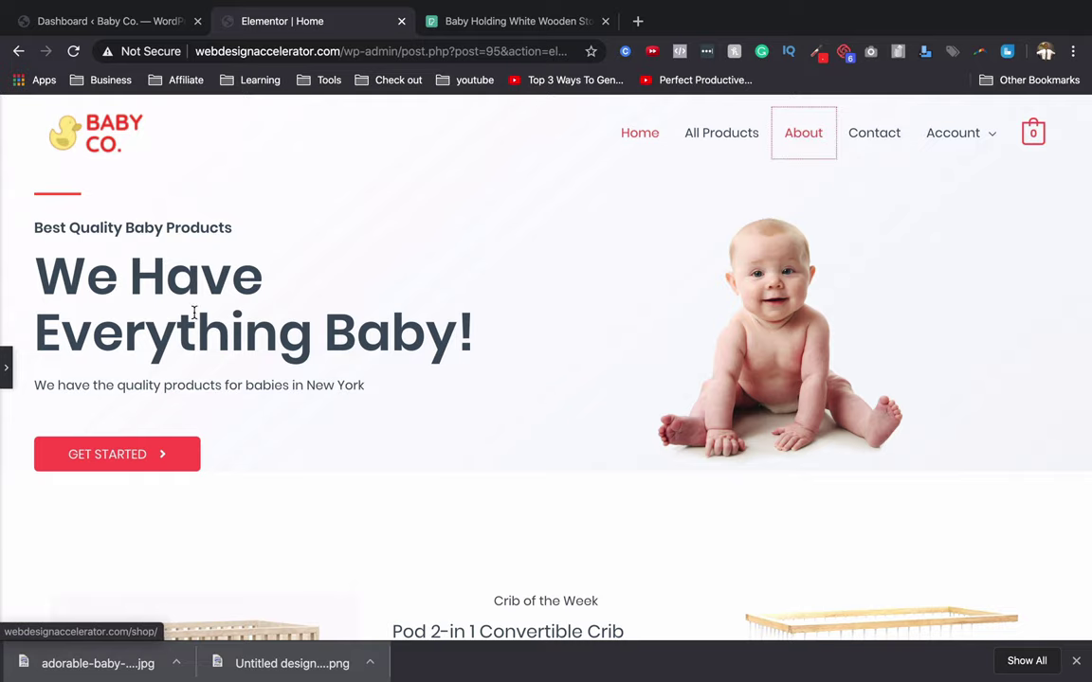
# Exit the editor with View Page from the main menu and open the live About page
pyautogui.click(4, 370)
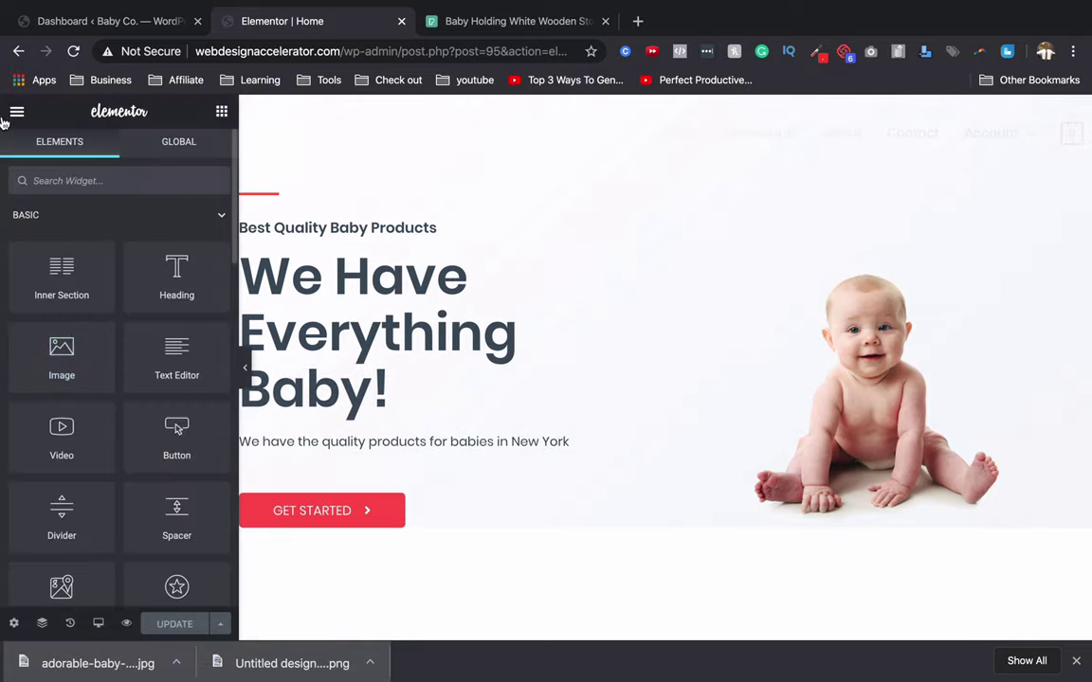
pyautogui.click(16, 112)
pyautogui.click(69, 521)
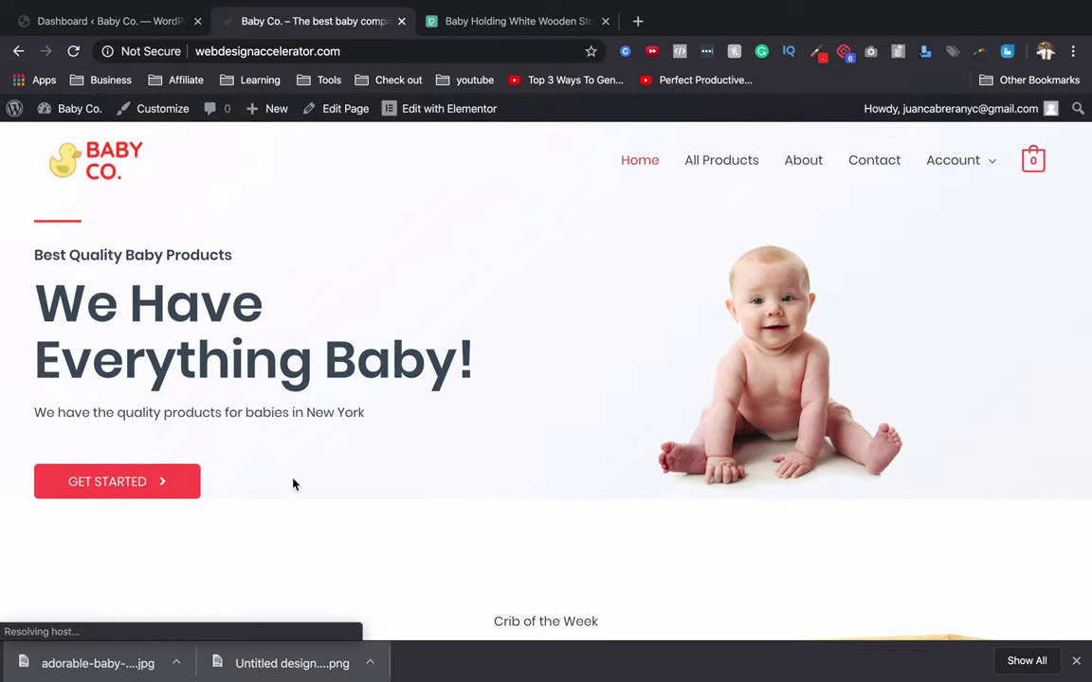
pyautogui.click(805, 174)
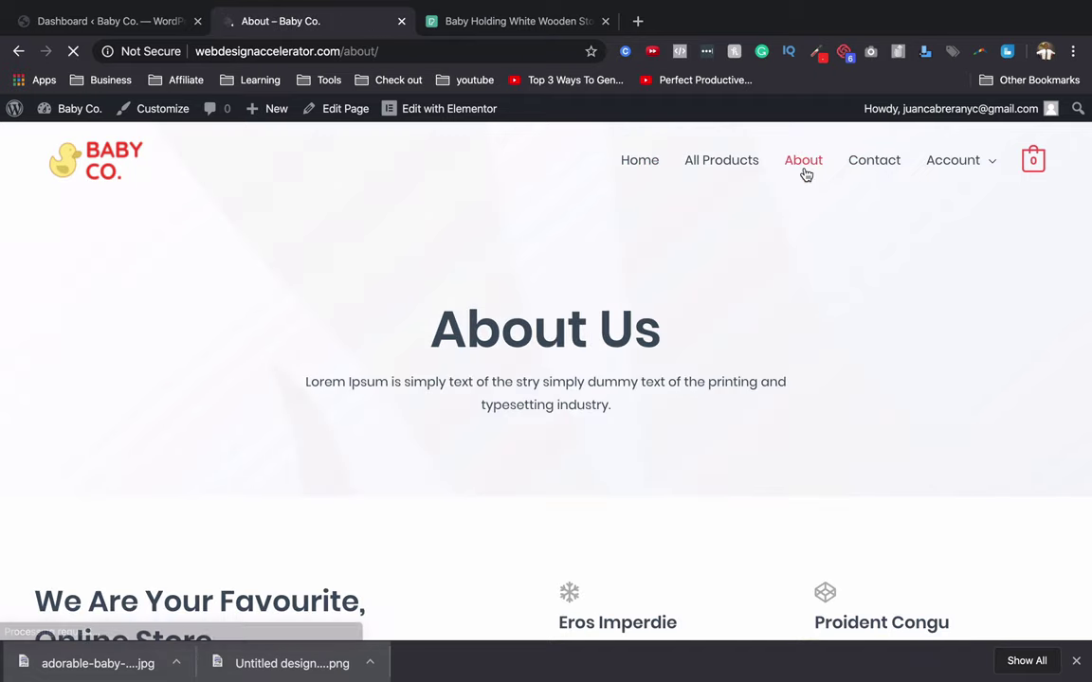
# Open the About page in Elementor with Edit with Elementor
pyautogui.click(460, 115)
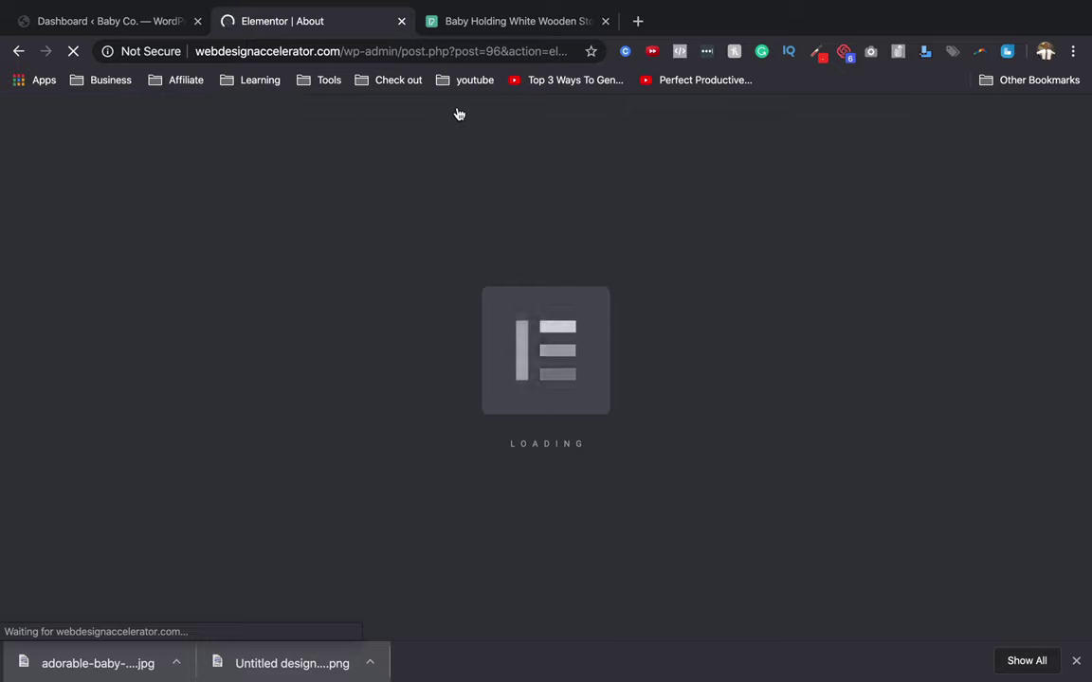
# Replace the About Us placeholder subtitle with 'We are the best baby company in New York'
pyautogui.scroll(-1, 432, 263)
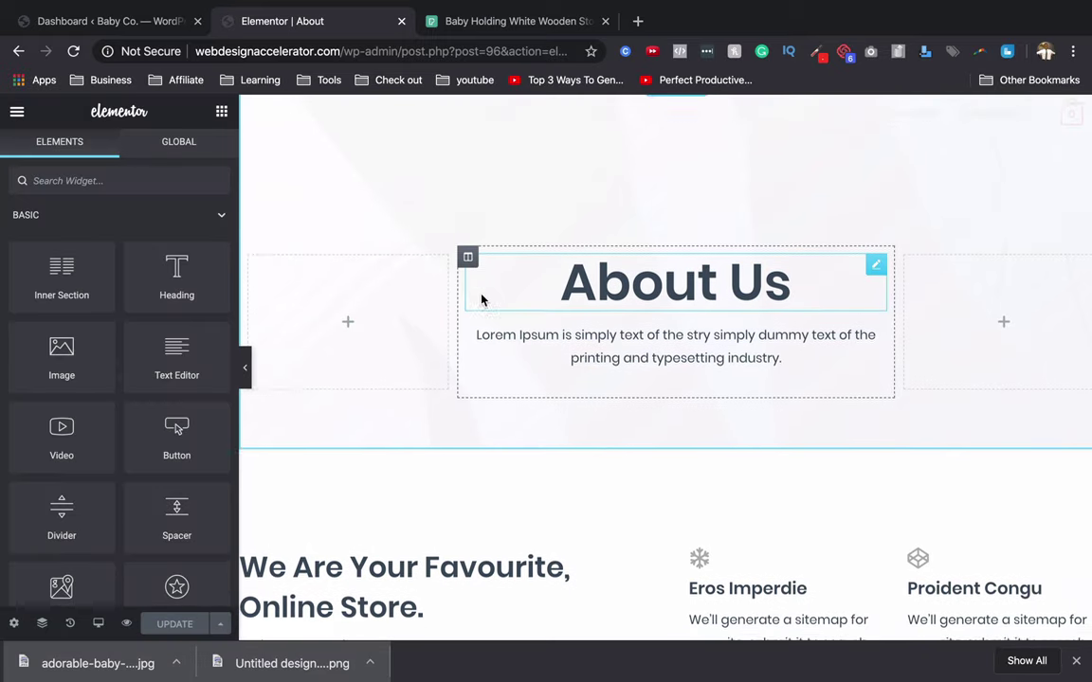
pyautogui.click(772, 325)
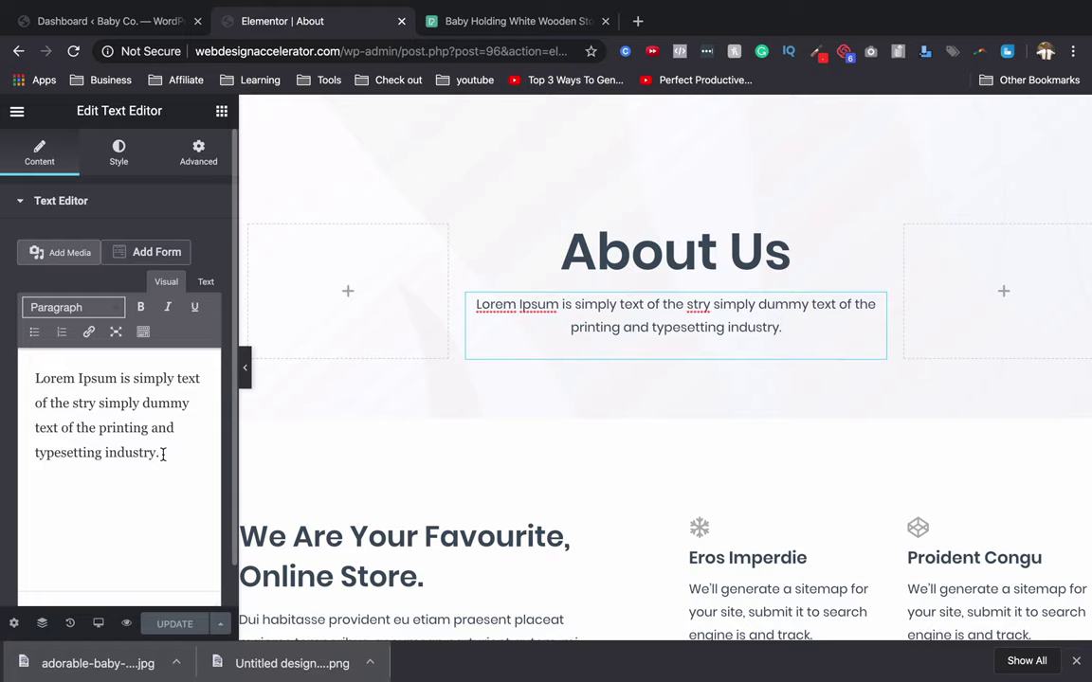
pyautogui.moveTo(163, 455); pyautogui.dragTo(44, 375)
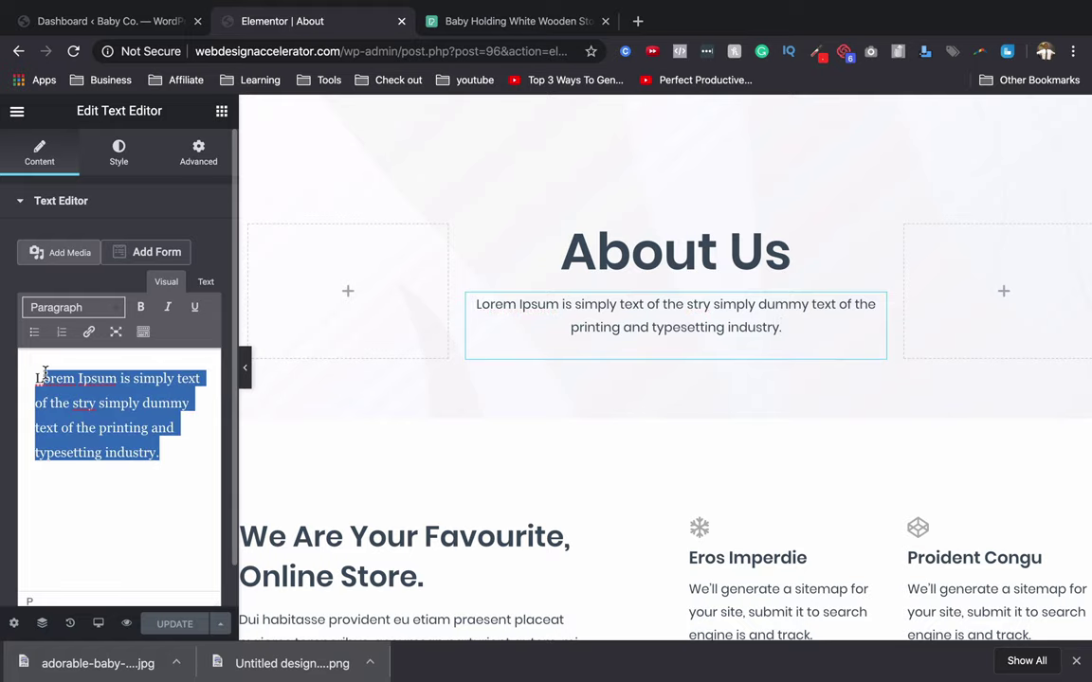
pyautogui.press('BackSpace')
pyautogui.press('BackSpace')
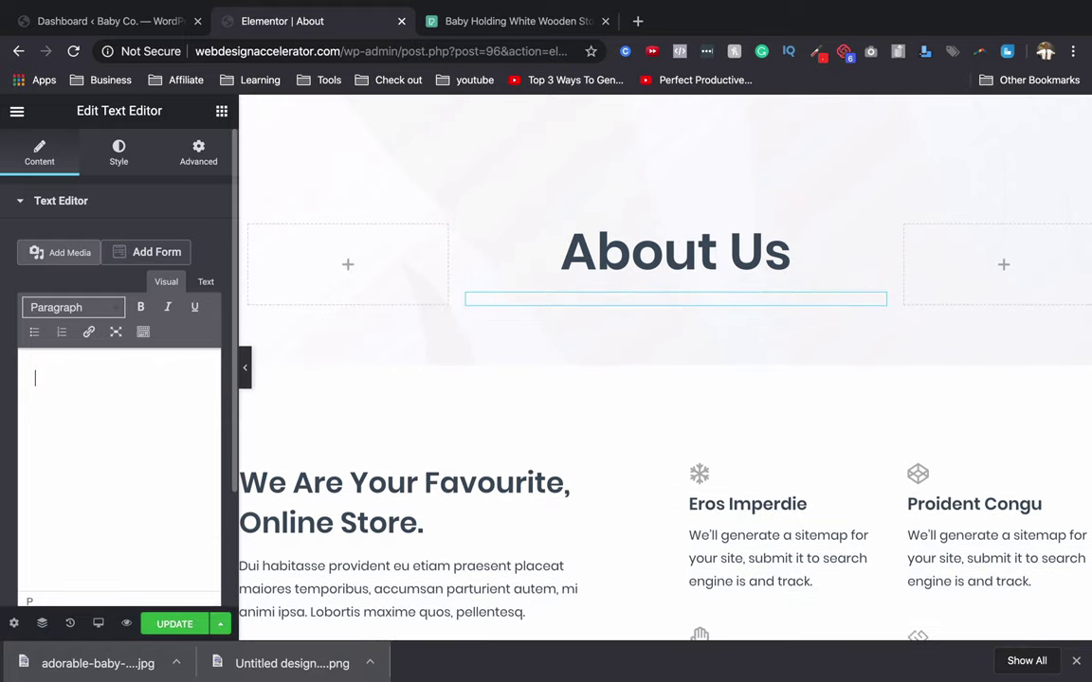
pyautogui.write('We are')
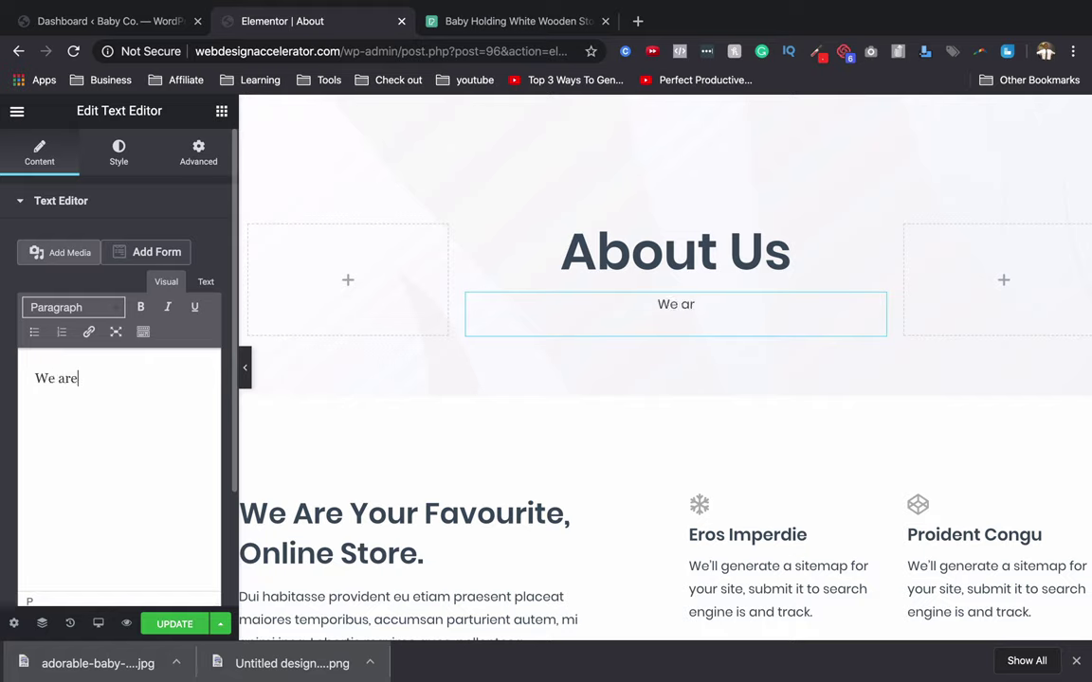
pyautogui.write(' the bes')
pyautogui.write('t ')
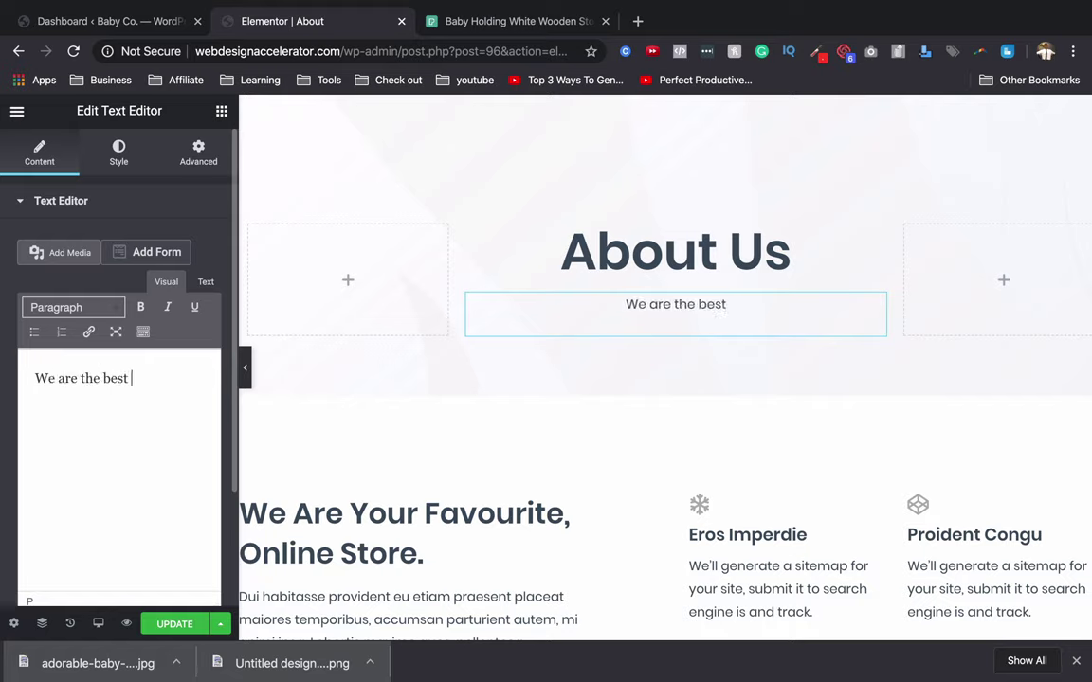
pyautogui.write('baby comp')
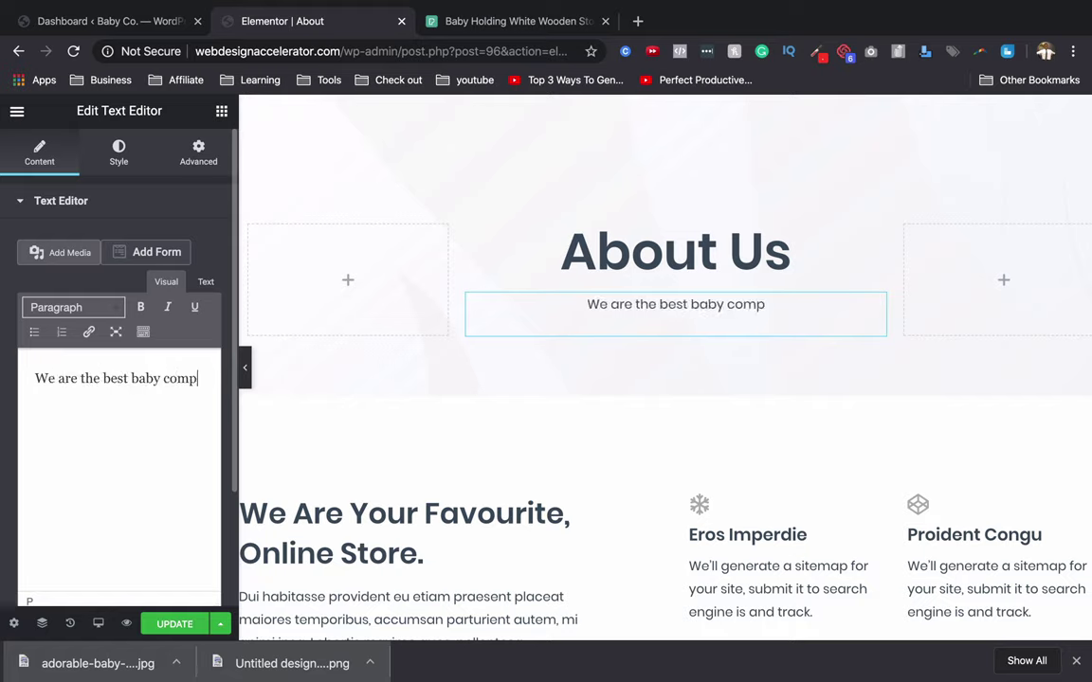
pyautogui.write('any in')
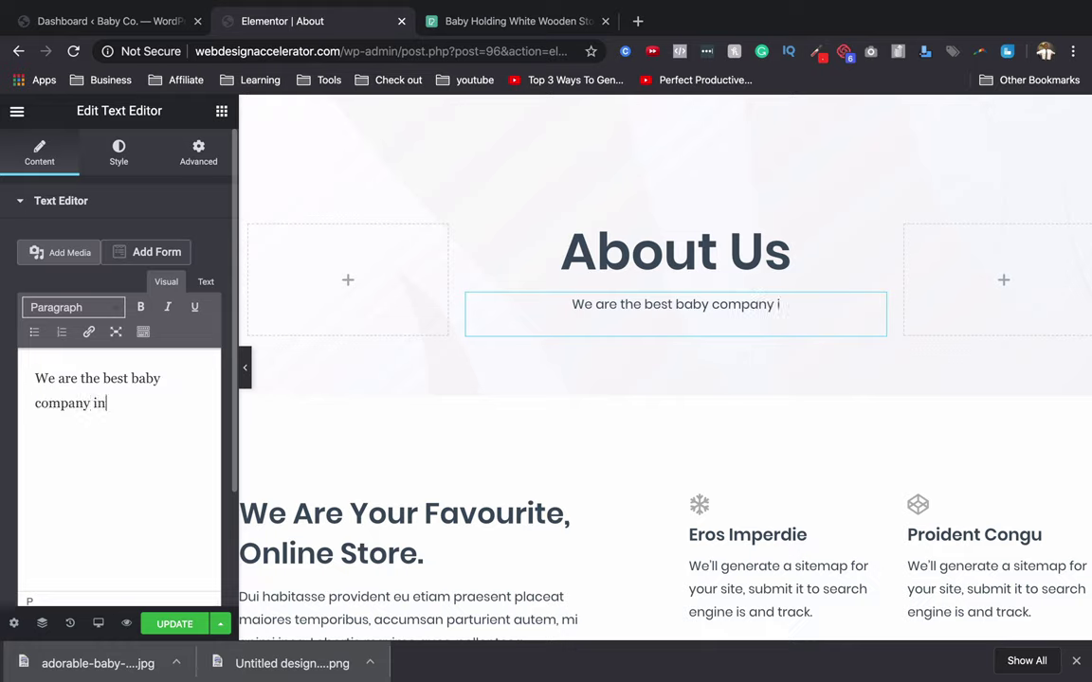
pyautogui.write(' New Yo')
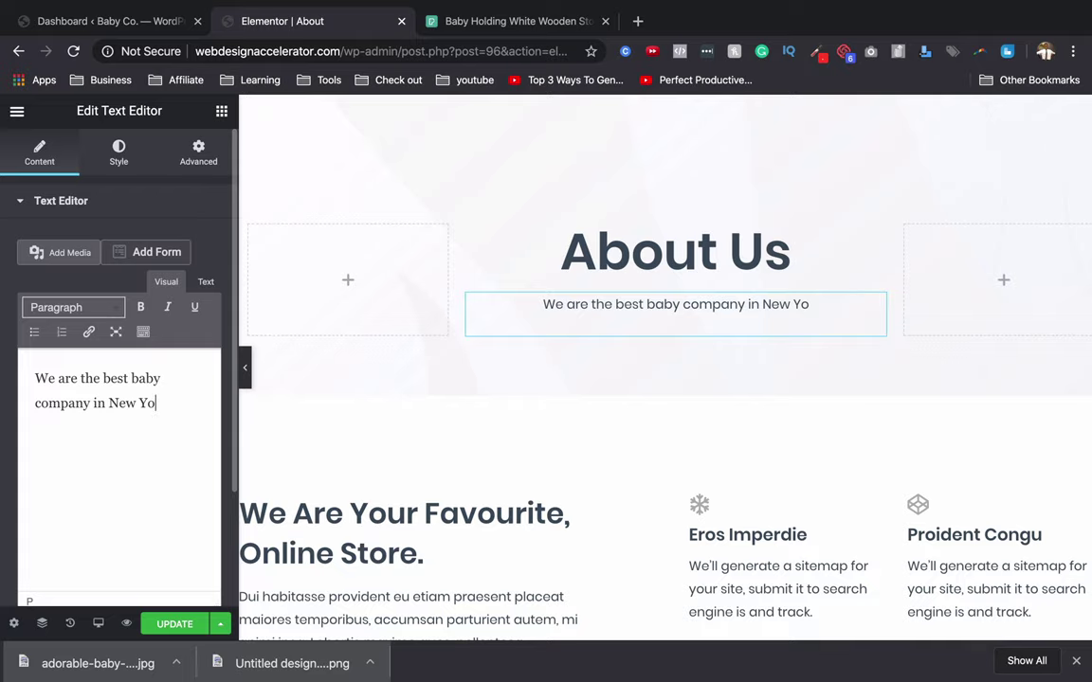
pyautogui.write('rk')
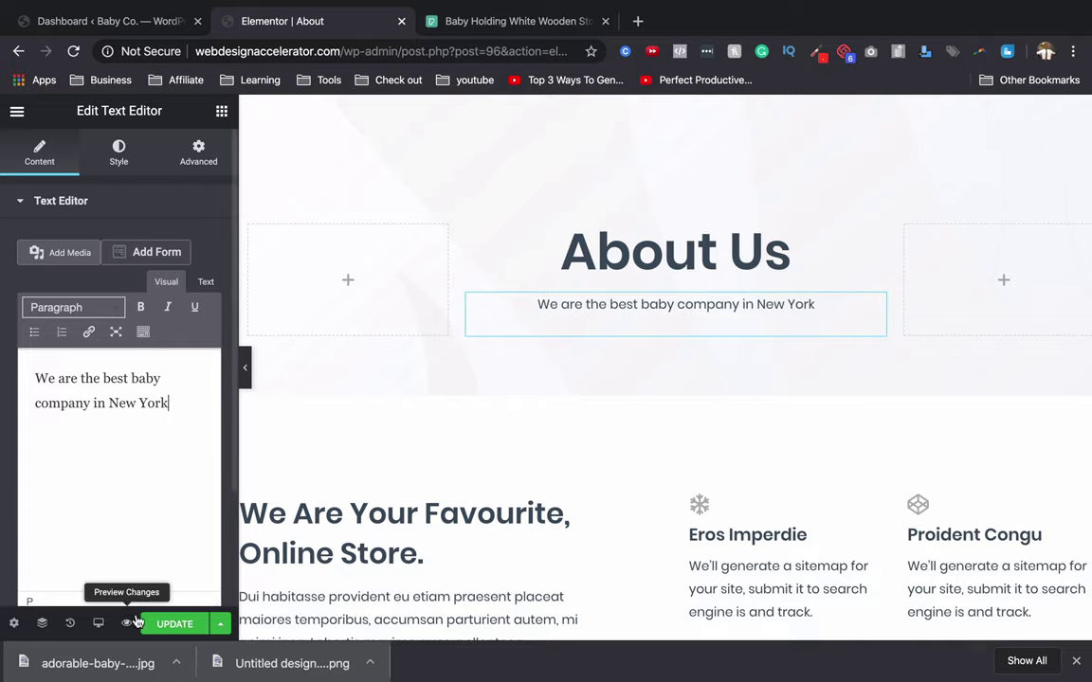
# Update the About page and preview it with the panel hidden
pyautogui.click(159, 623)
pyautogui.click(248, 374)
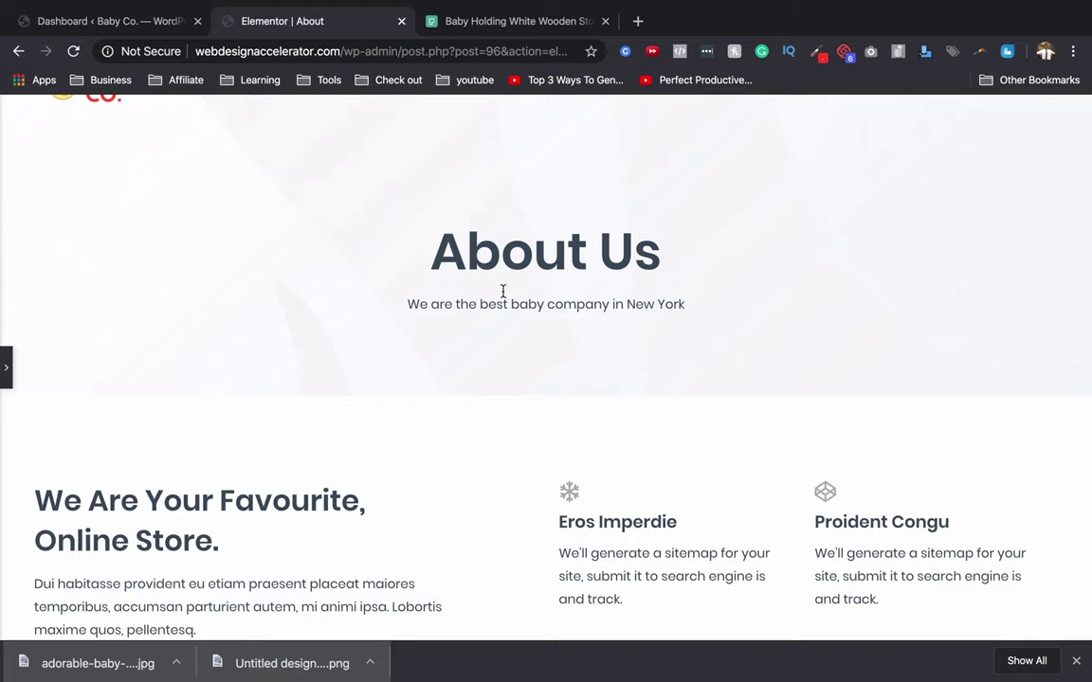
pyautogui.click(11, 372)
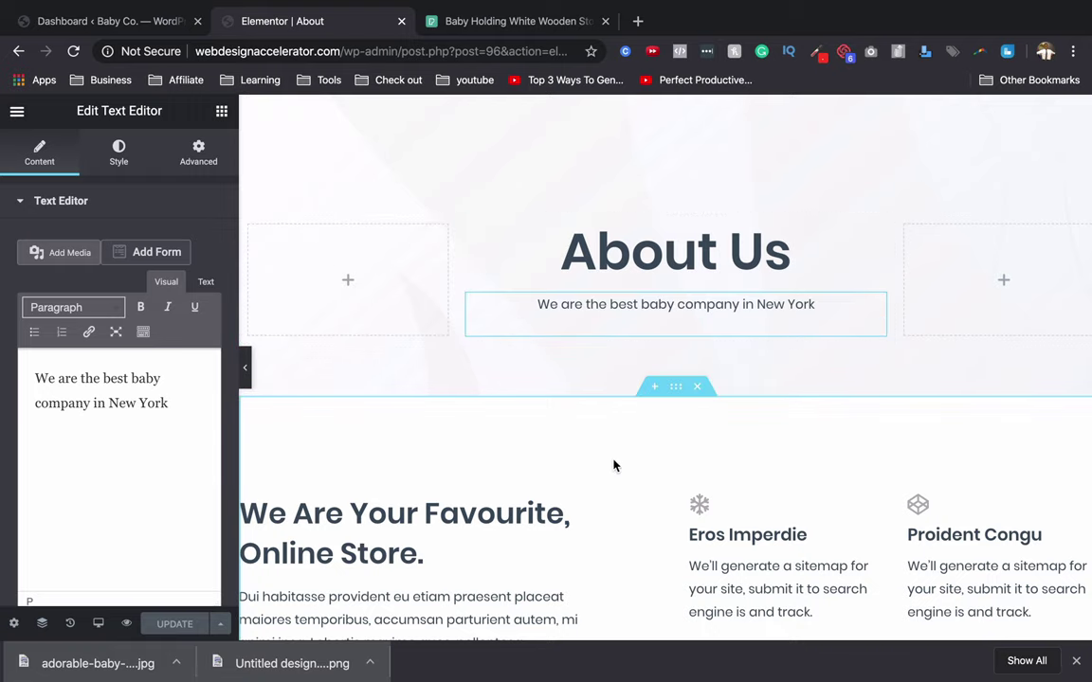
pyautogui.scroll(-2, 504, 521)
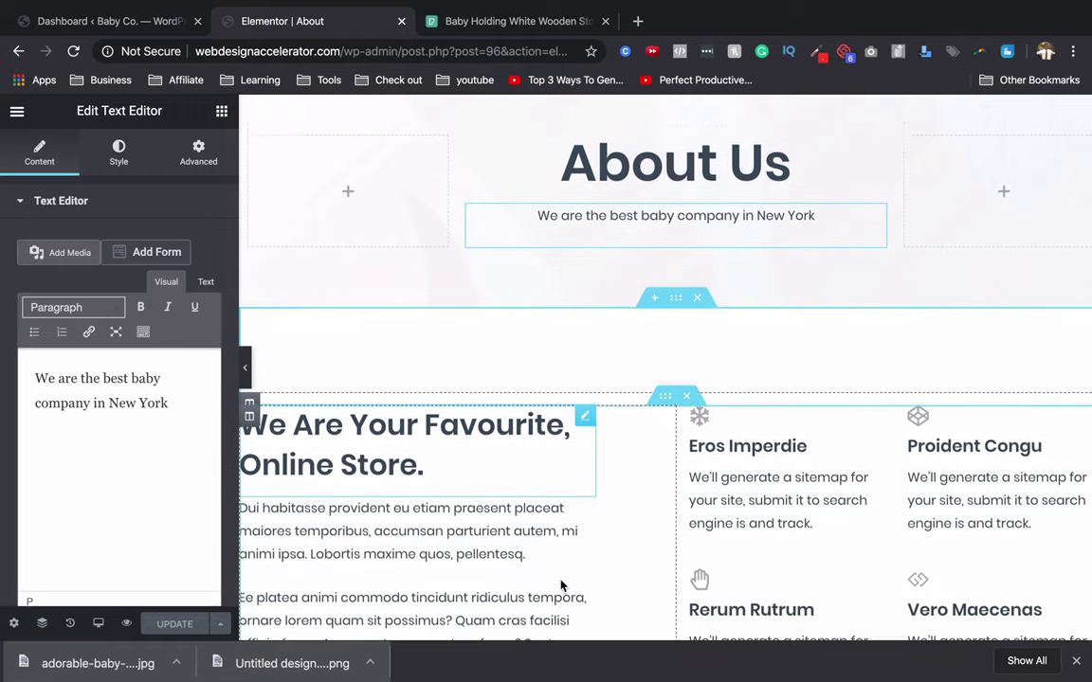
# Give the Eros Imperdie feature box the smiling face icon
pyautogui.scroll(-1, 473, 339)
pyautogui.click(473, 321)
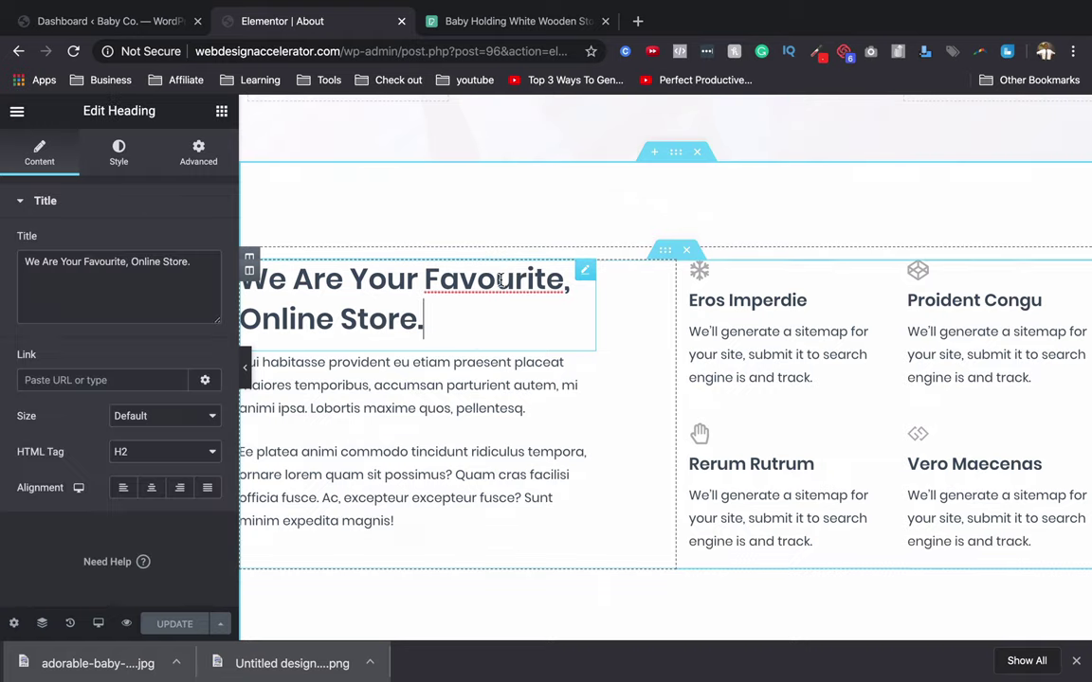
pyautogui.click(710, 282)
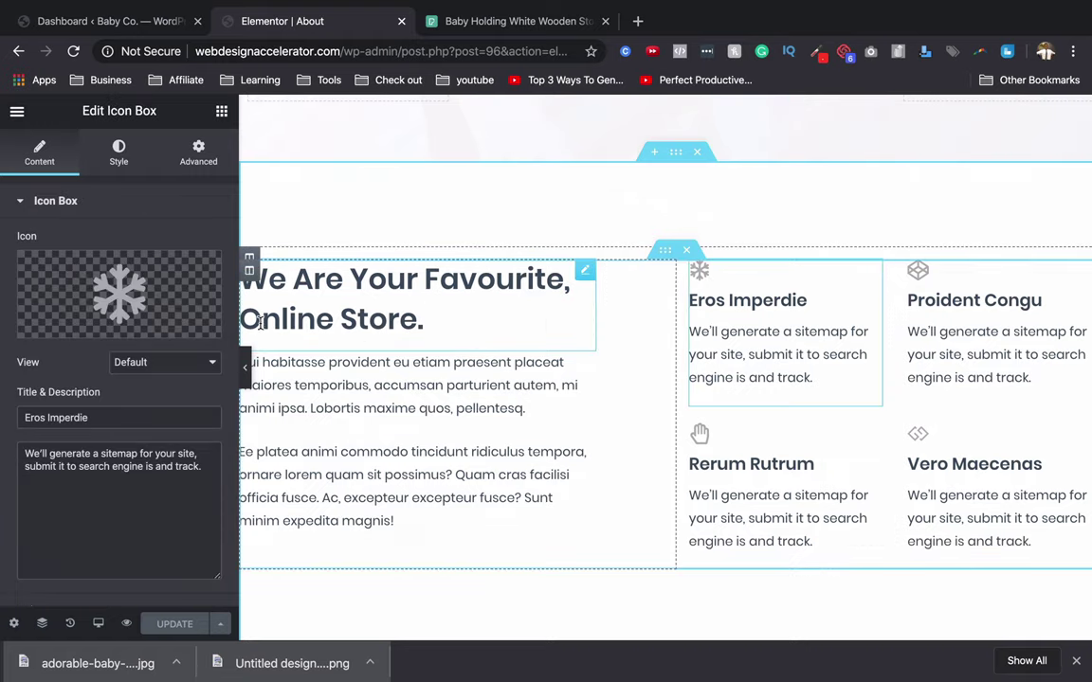
pyautogui.click(148, 313)
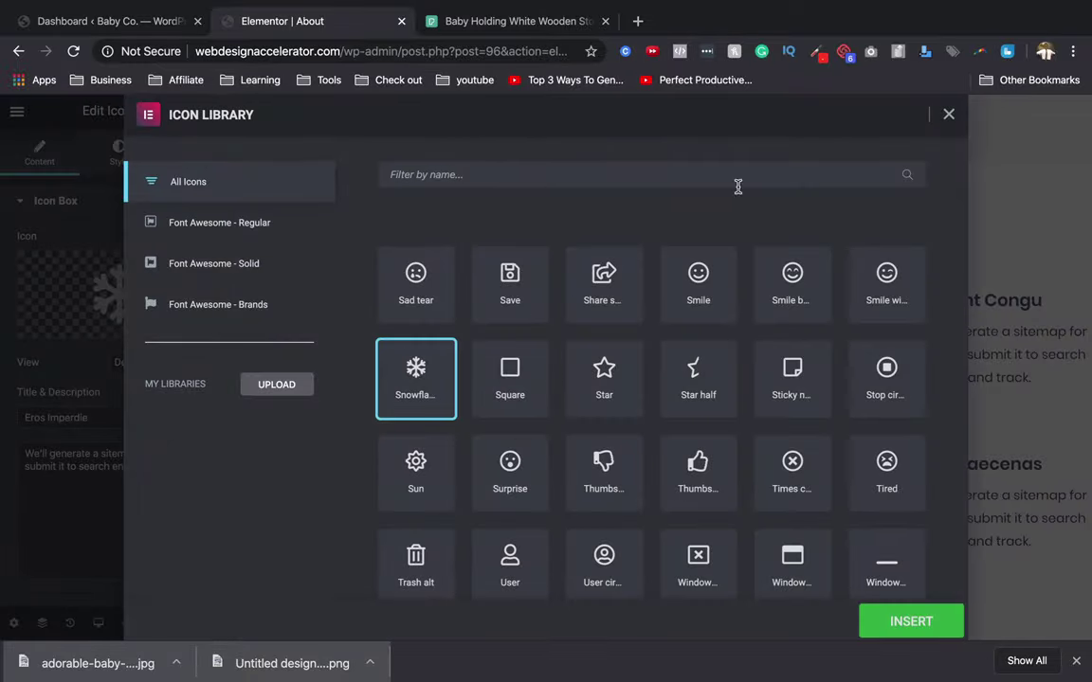
pyautogui.click(800, 288)
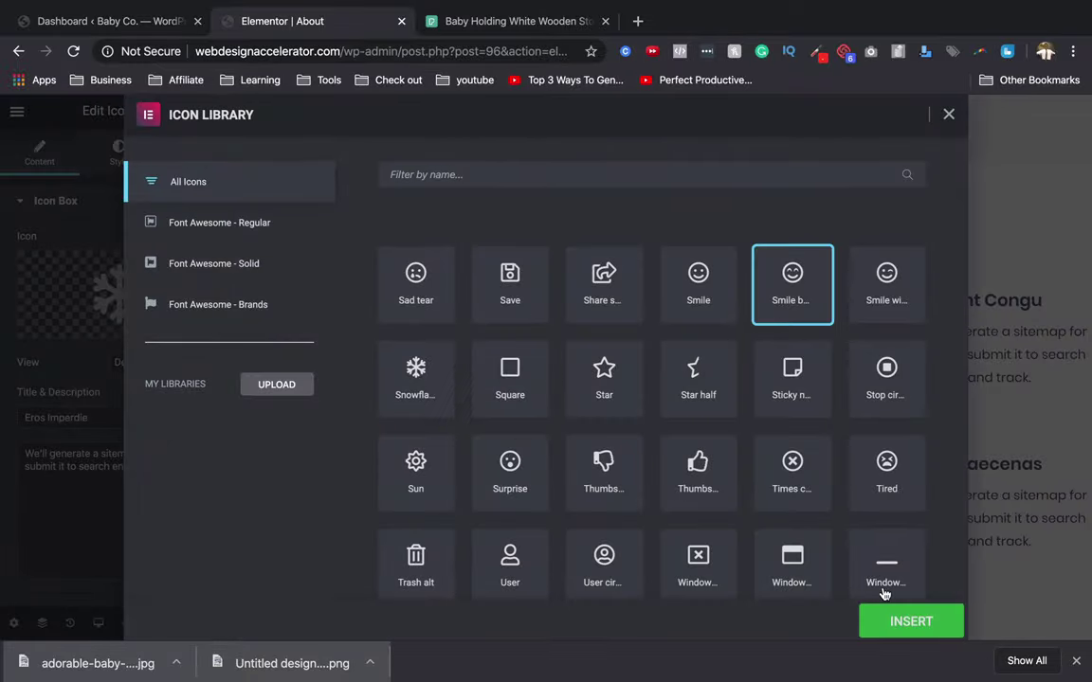
pyautogui.click(892, 623)
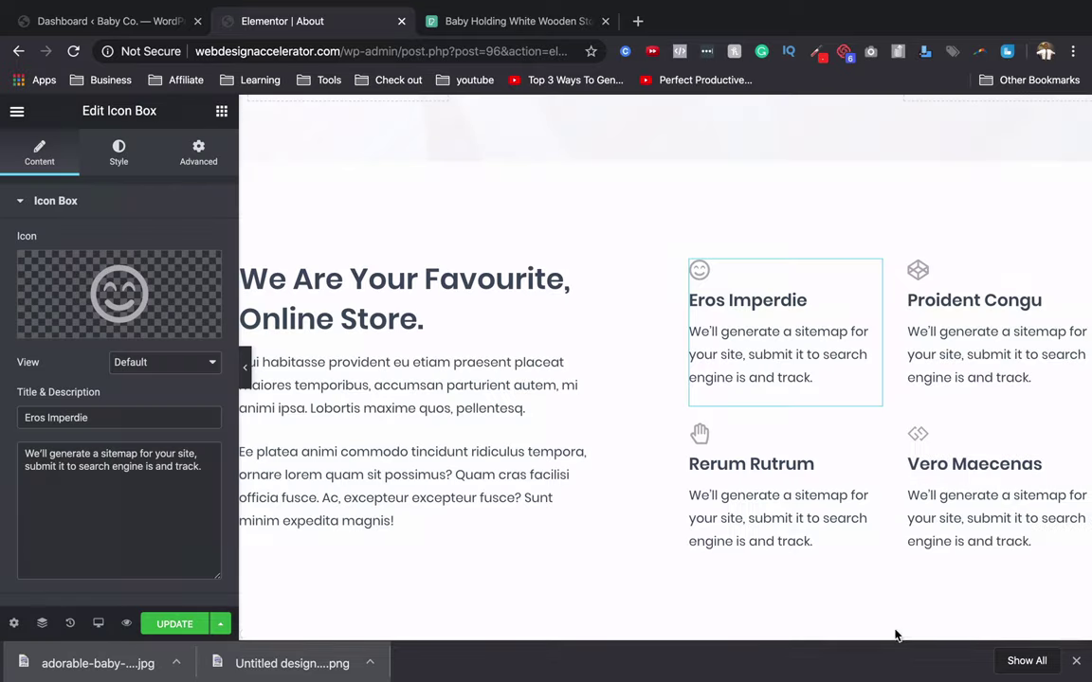
# Search 'baby' in the Icon Library and set Proident Congu's icon to Baby
pyautogui.click(922, 278)
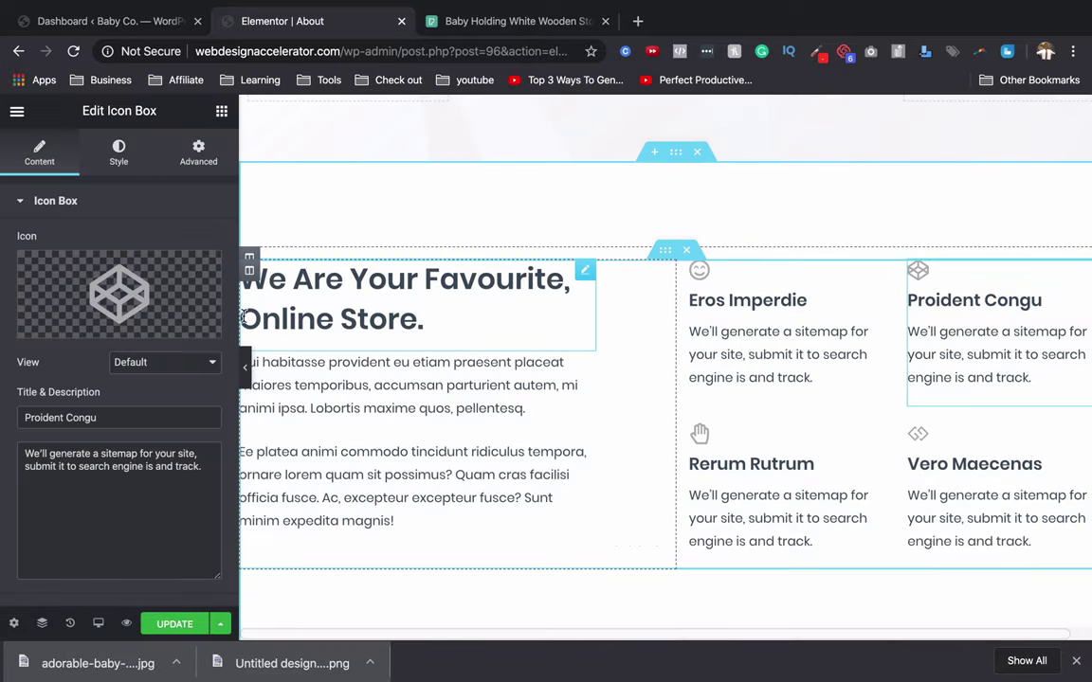
pyautogui.click(159, 313)
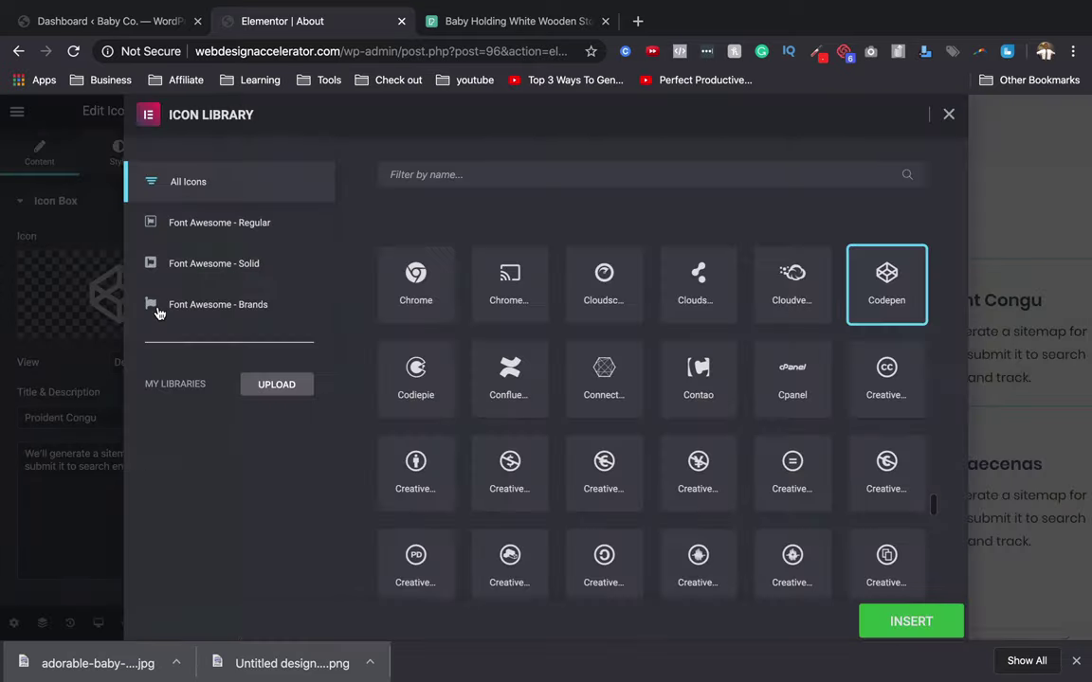
pyautogui.click(455, 174)
pyautogui.write('baby')
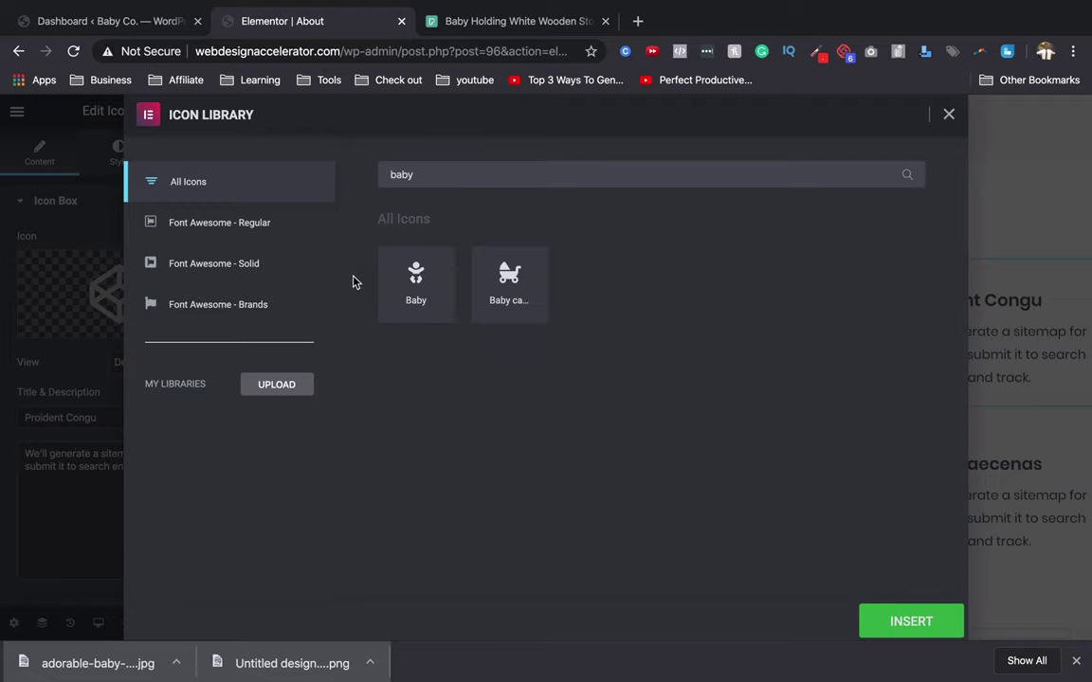
pyautogui.click(419, 287)
pyautogui.click(882, 624)
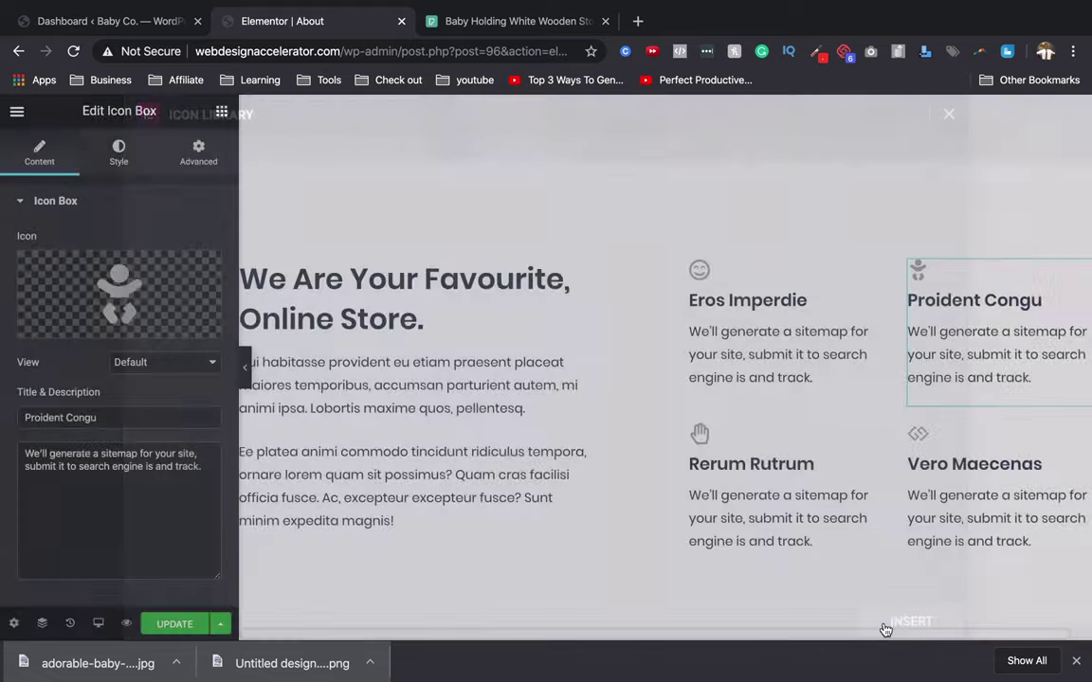
# Swap Rerum Rutrum's hand icon for the Baby carriage icon found by searching 'baby'
pyautogui.click(701, 437)
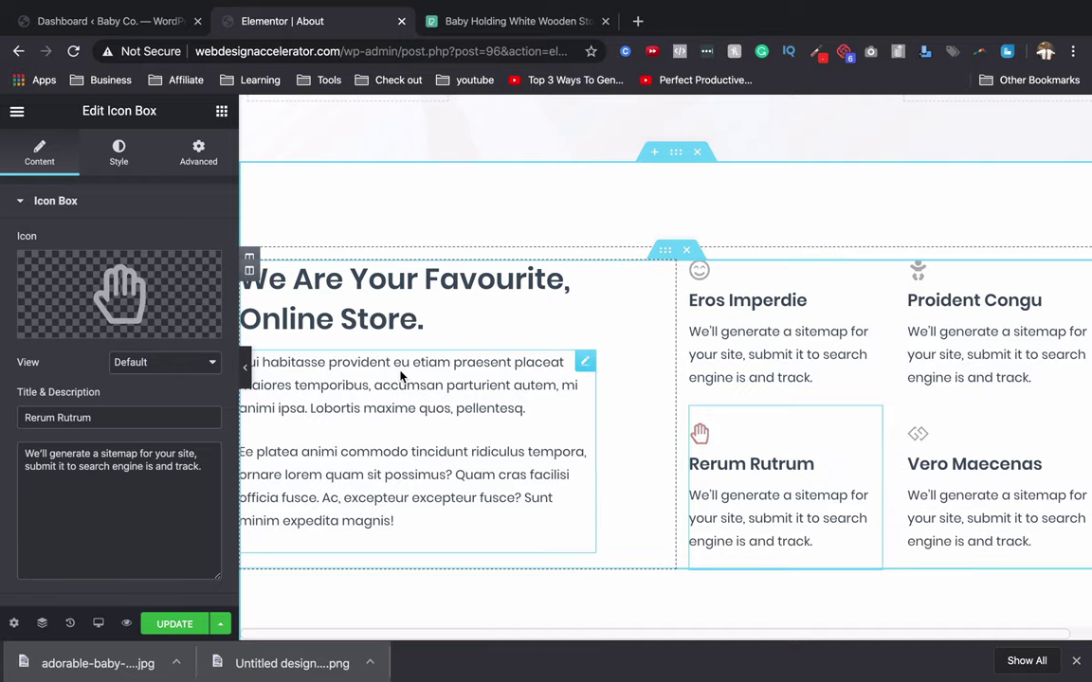
pyautogui.click(145, 313)
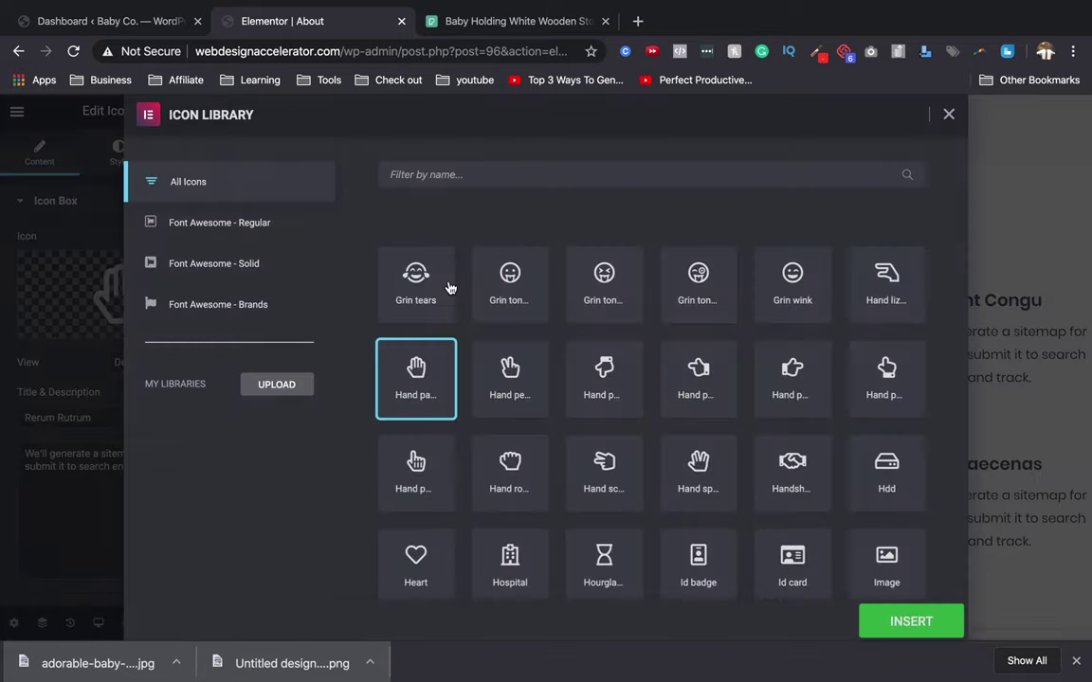
pyautogui.write('baby')
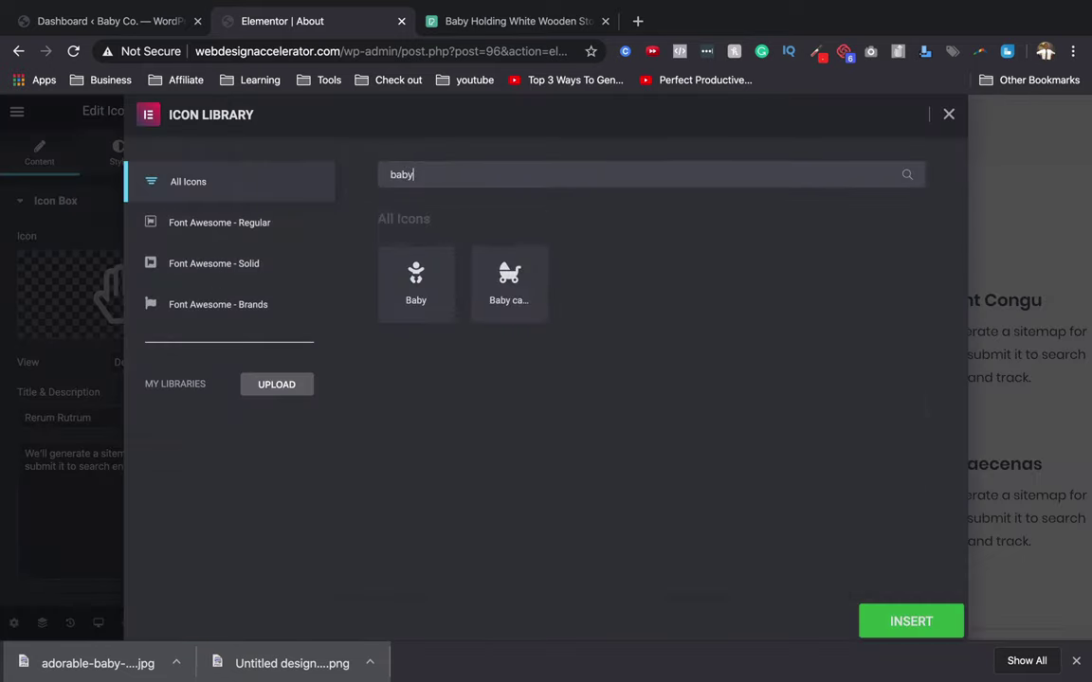
pyautogui.click(521, 294)
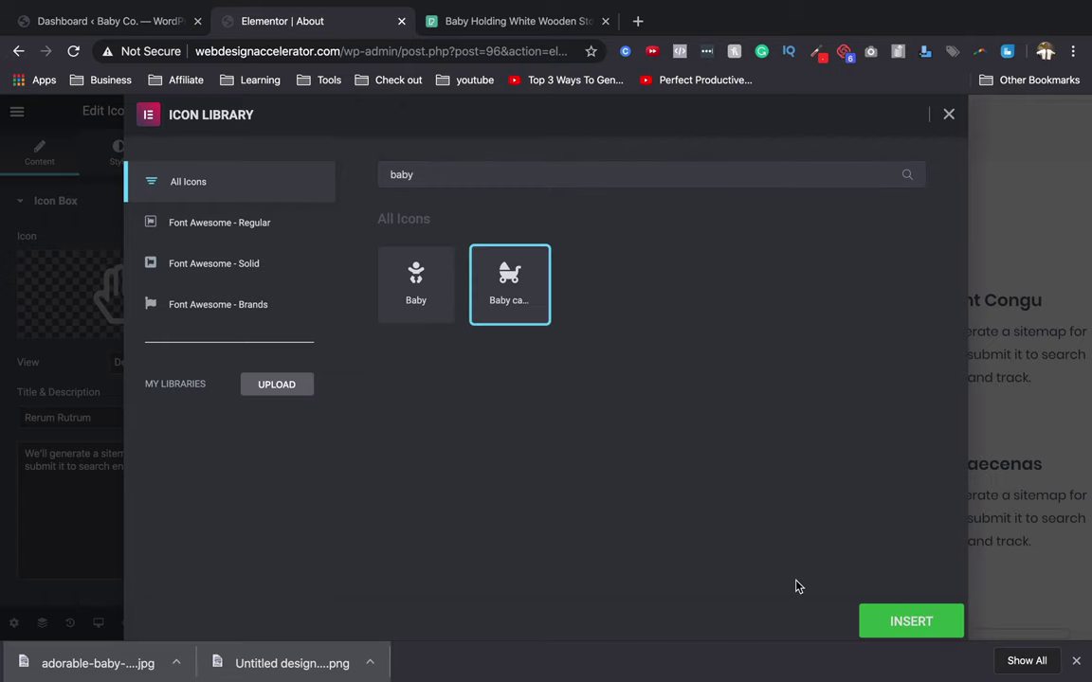
pyautogui.click(909, 626)
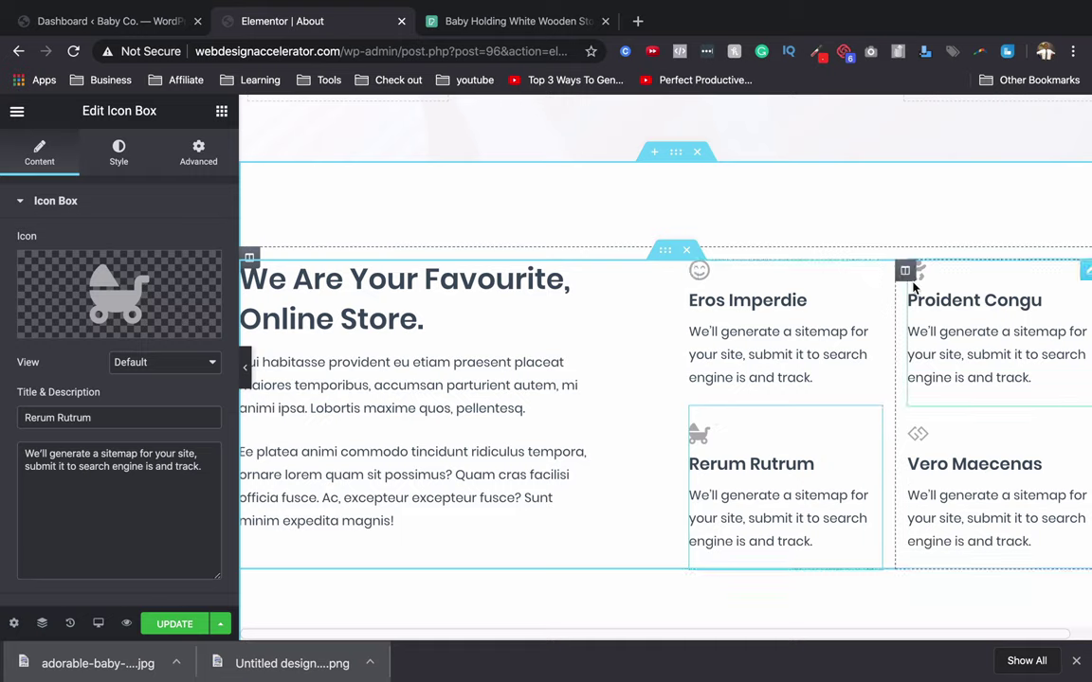
# Preview the About page without the editing panel and scroll through it
pyautogui.click(246, 370)
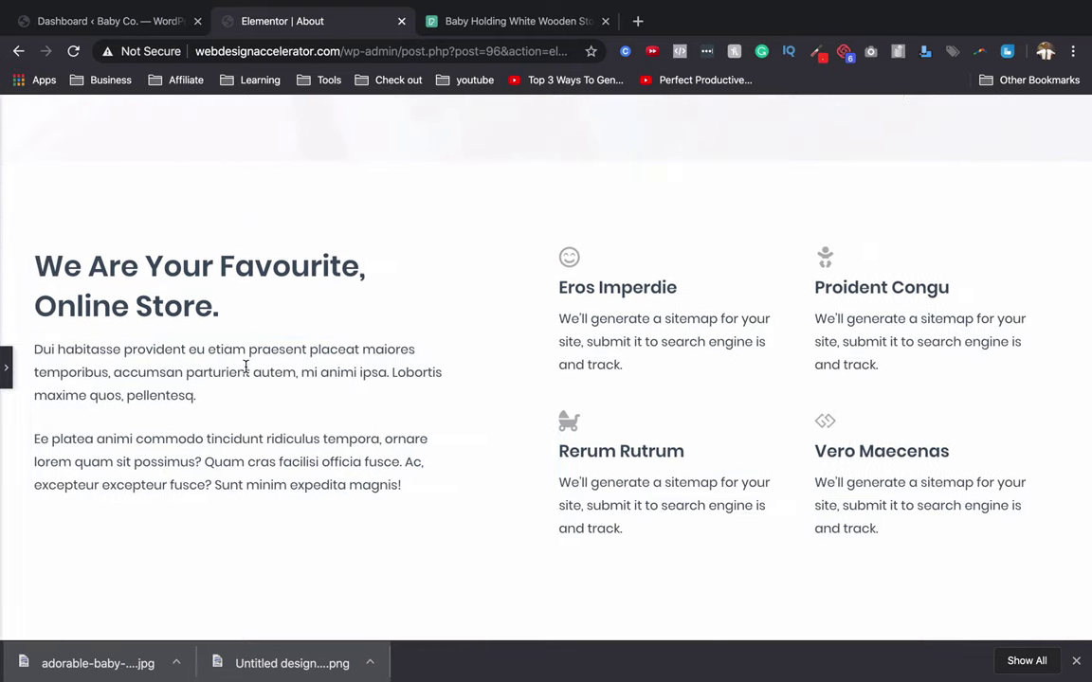
pyautogui.scroll(-3, 258, 431)
pyautogui.scroll(-3, 259, 436)
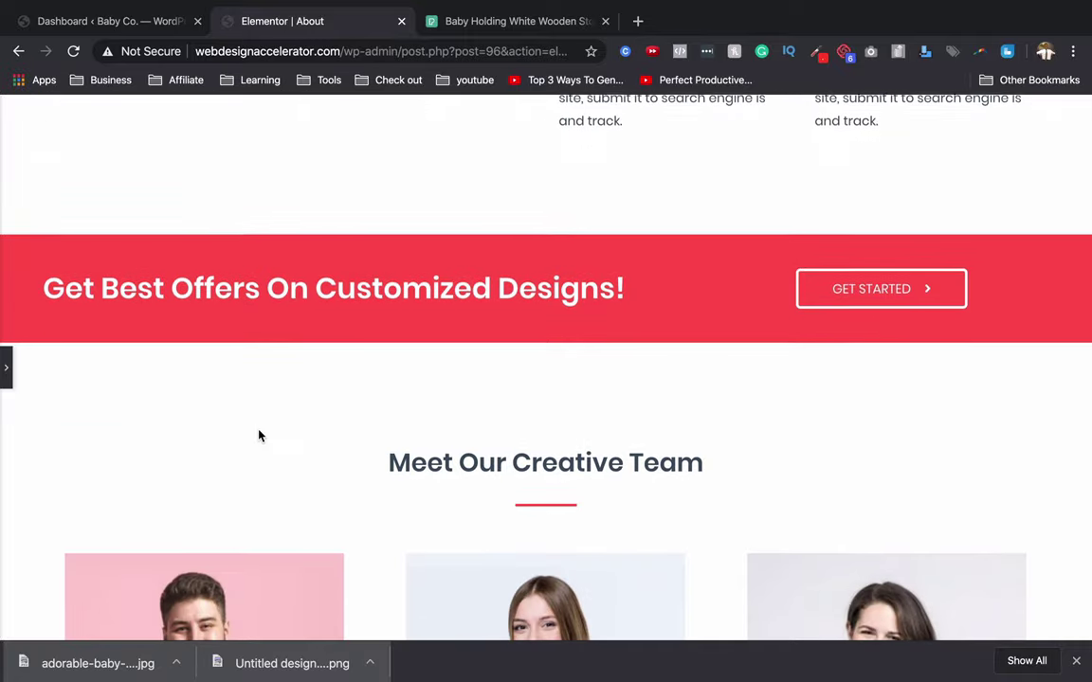
pyautogui.scroll(-10, 259, 436)
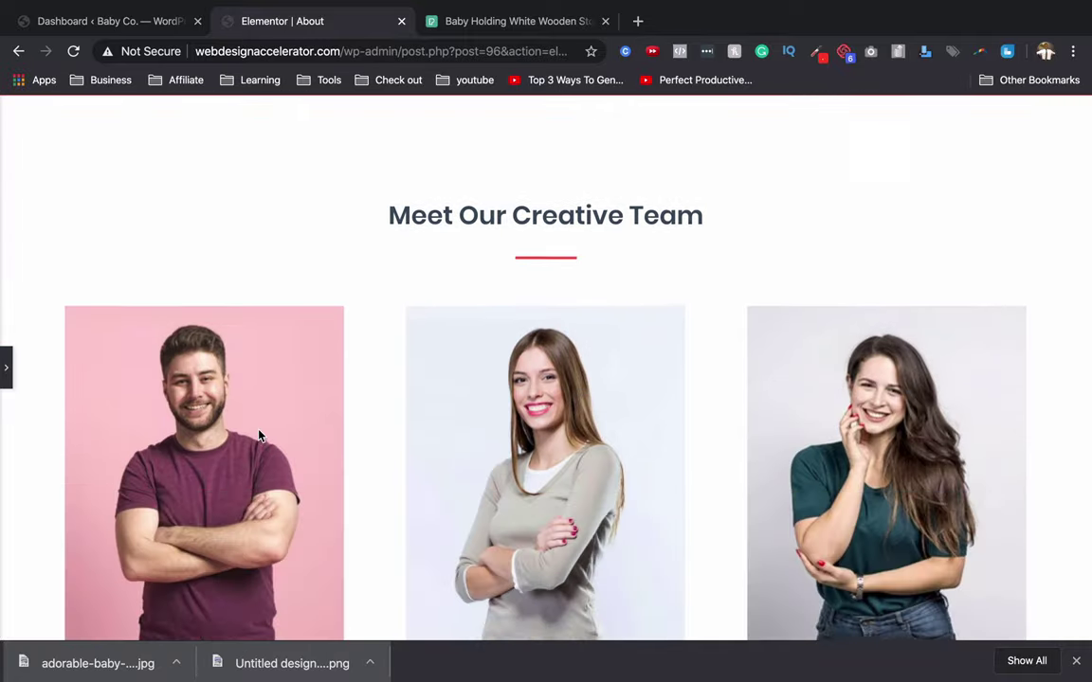
pyautogui.scroll(-9, 259, 435)
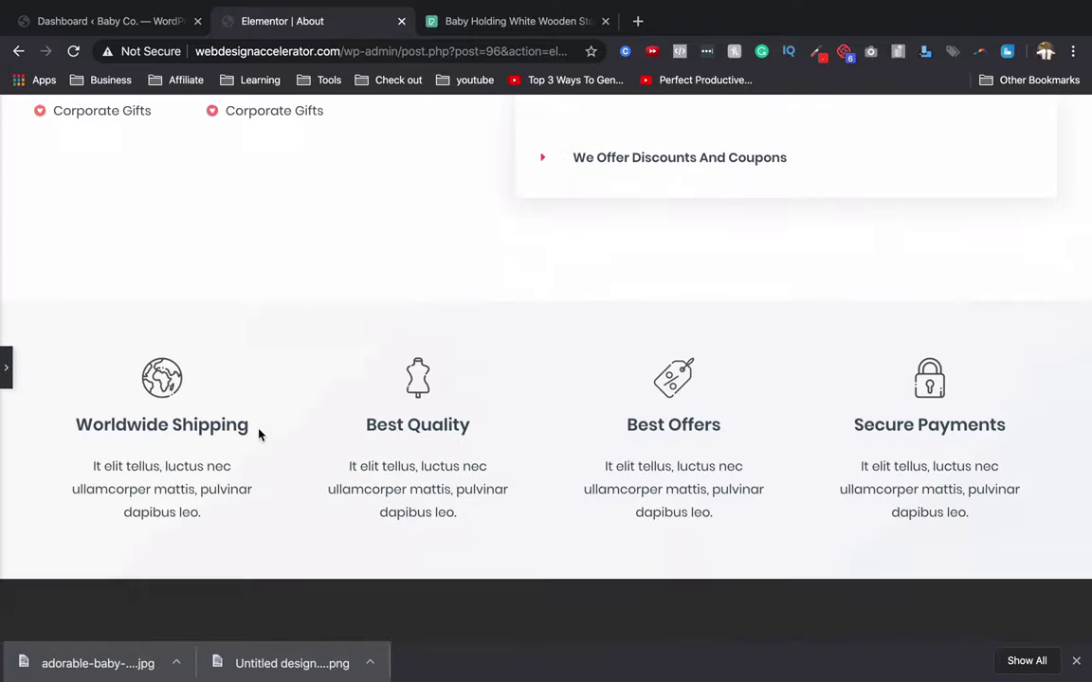
pyautogui.scroll(7, 261, 432)
pyautogui.scroll(15, 259, 446)
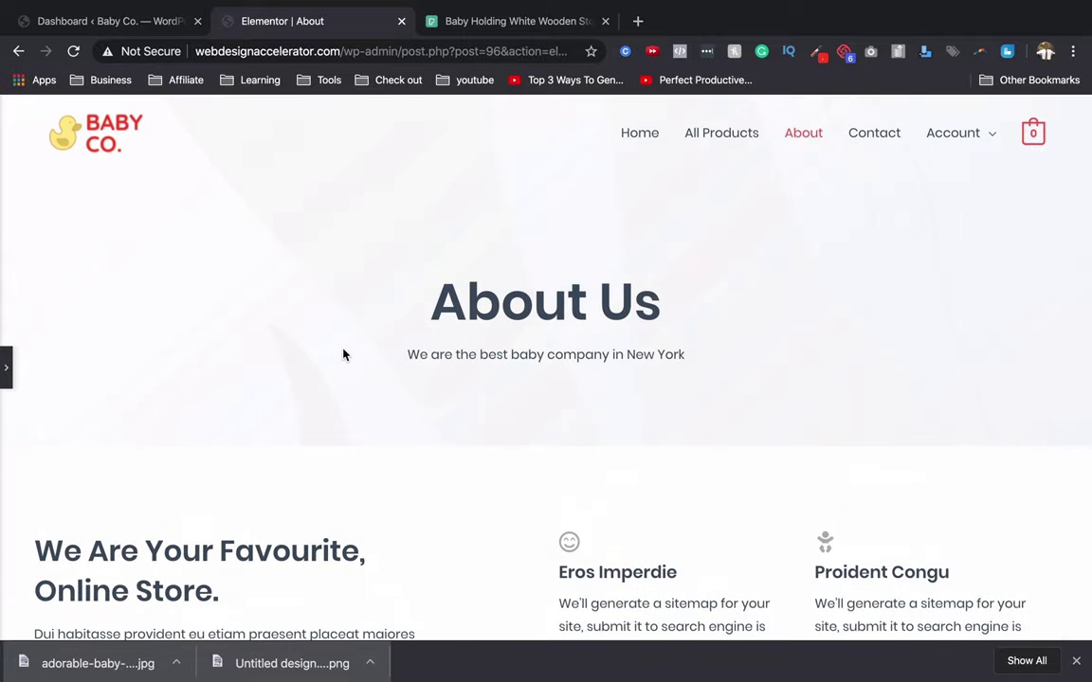
# Save the About page, view it live, and navigate to the Contact page
pyautogui.click(7, 370)
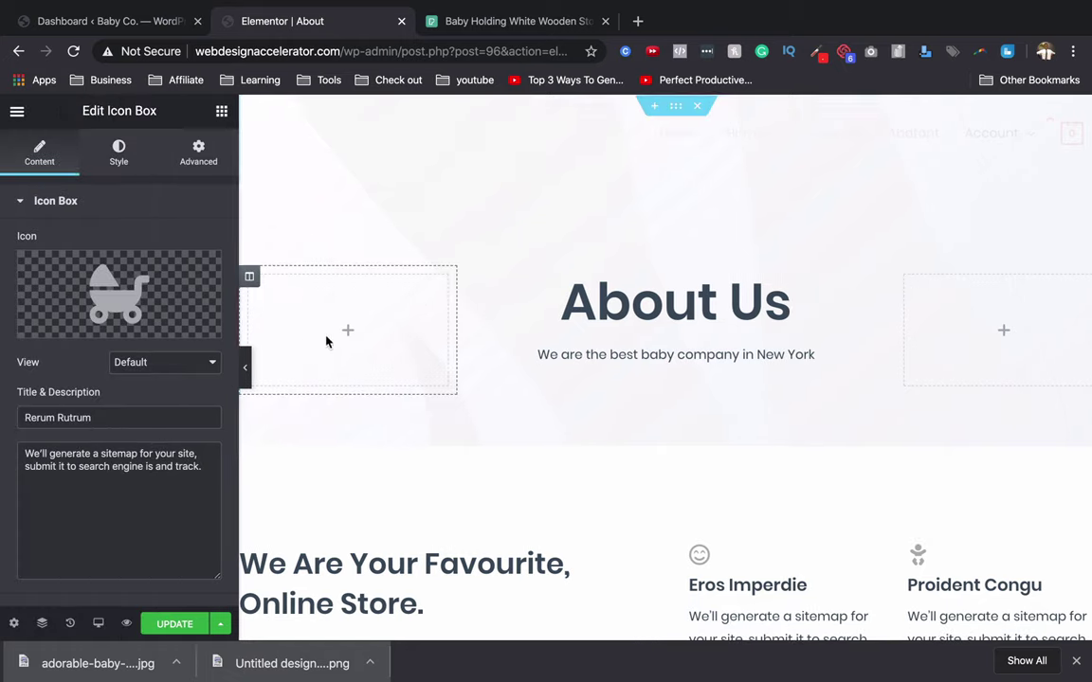
pyautogui.click(17, 111)
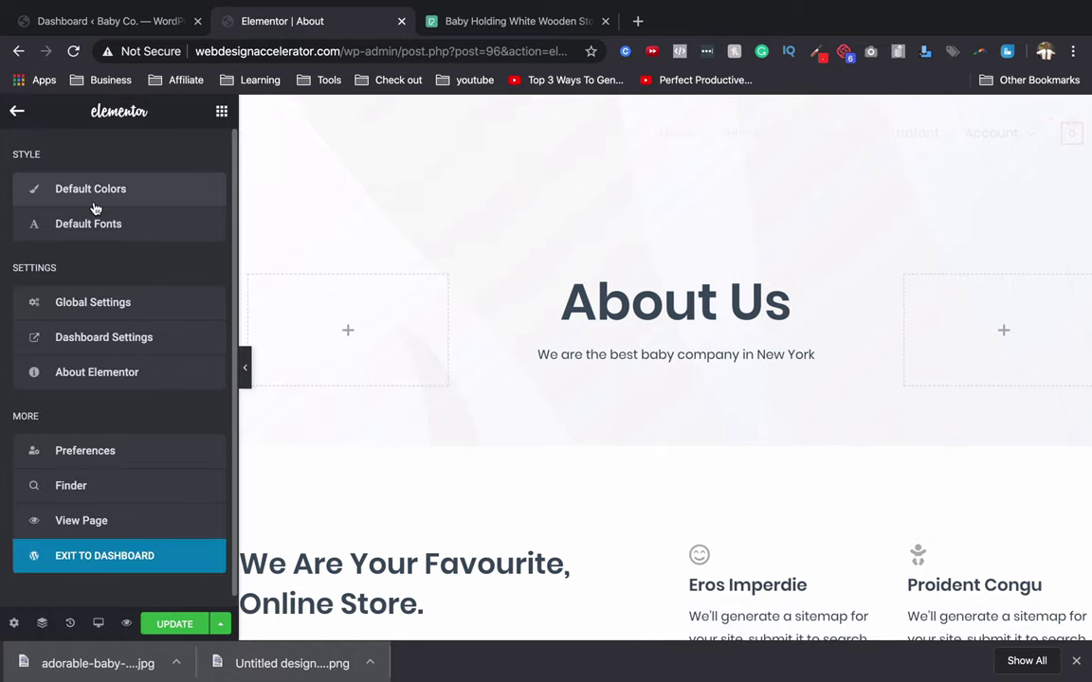
pyautogui.scroll(-1, 107, 318)
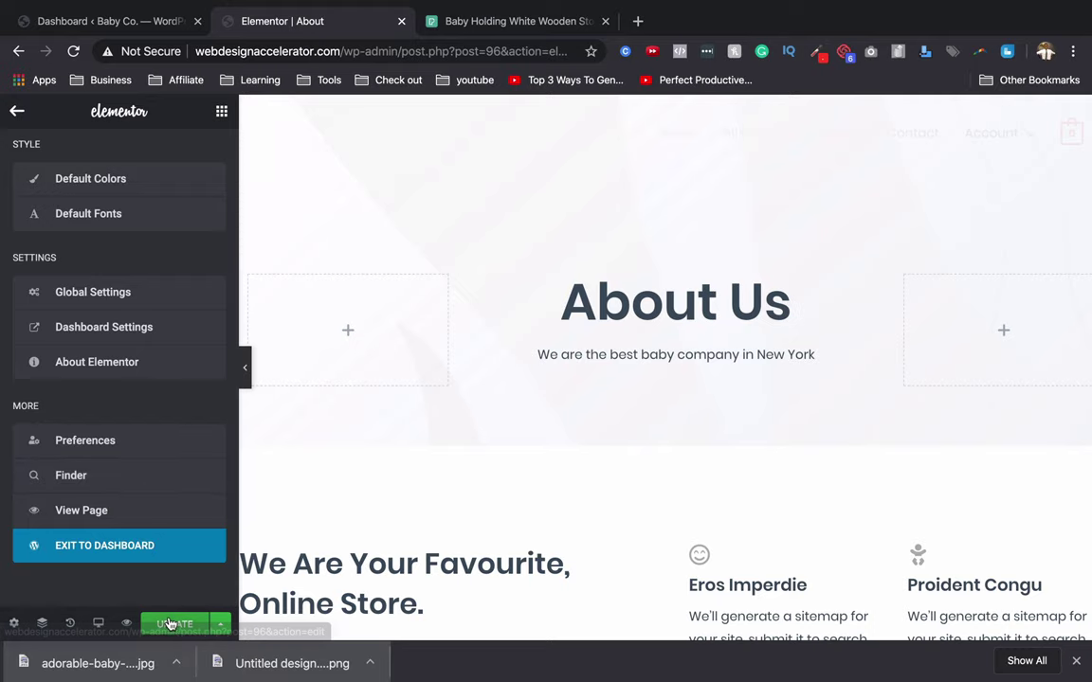
pyautogui.click(116, 520)
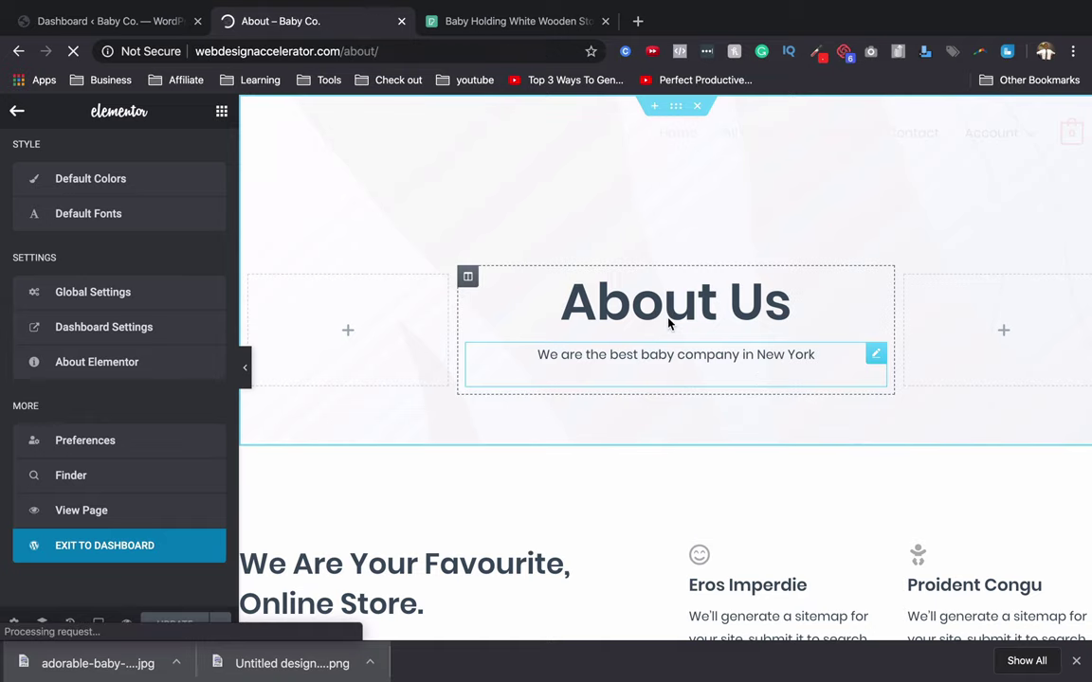
pyautogui.scroll(-5, 668, 368)
pyautogui.scroll(-15, 669, 377)
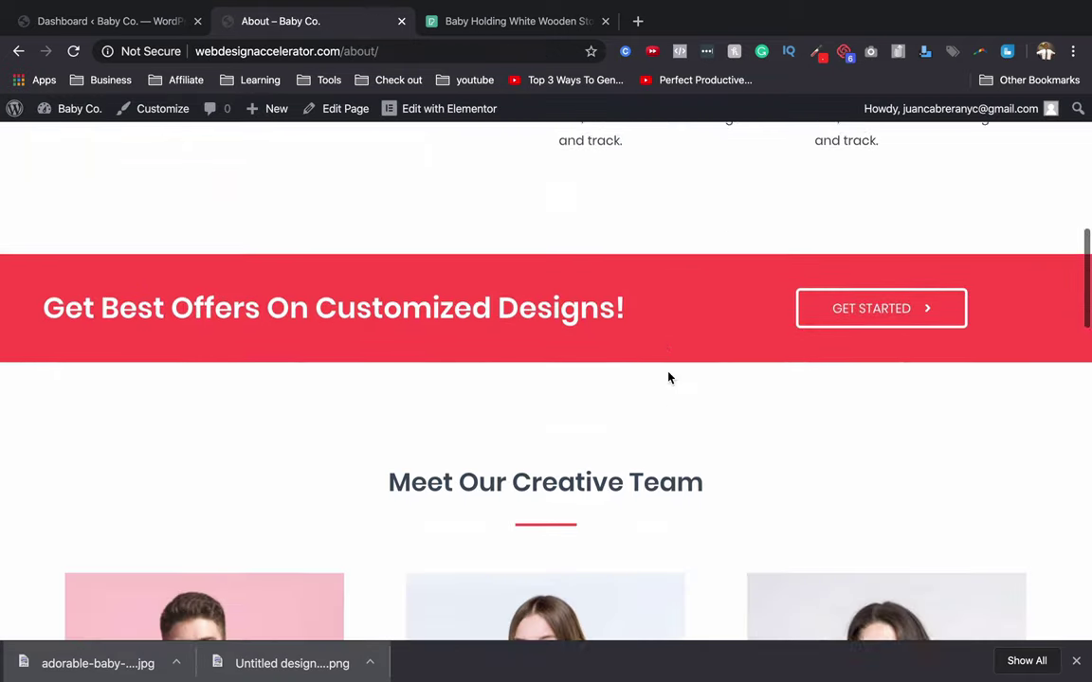
pyautogui.scroll(15, 669, 389)
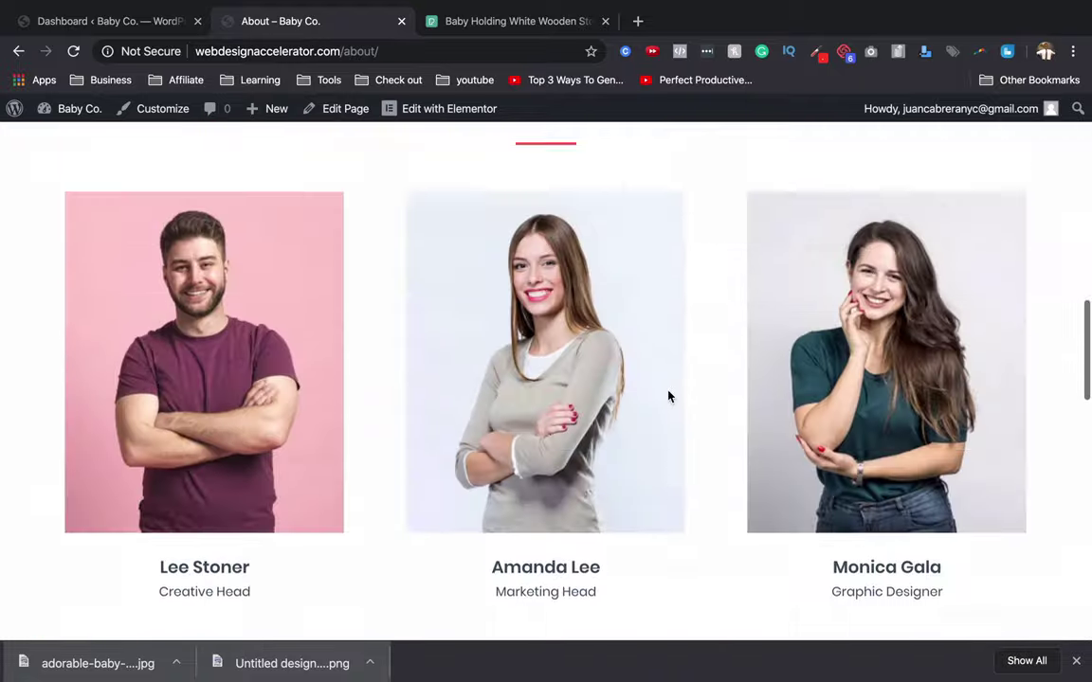
pyautogui.click(868, 163)
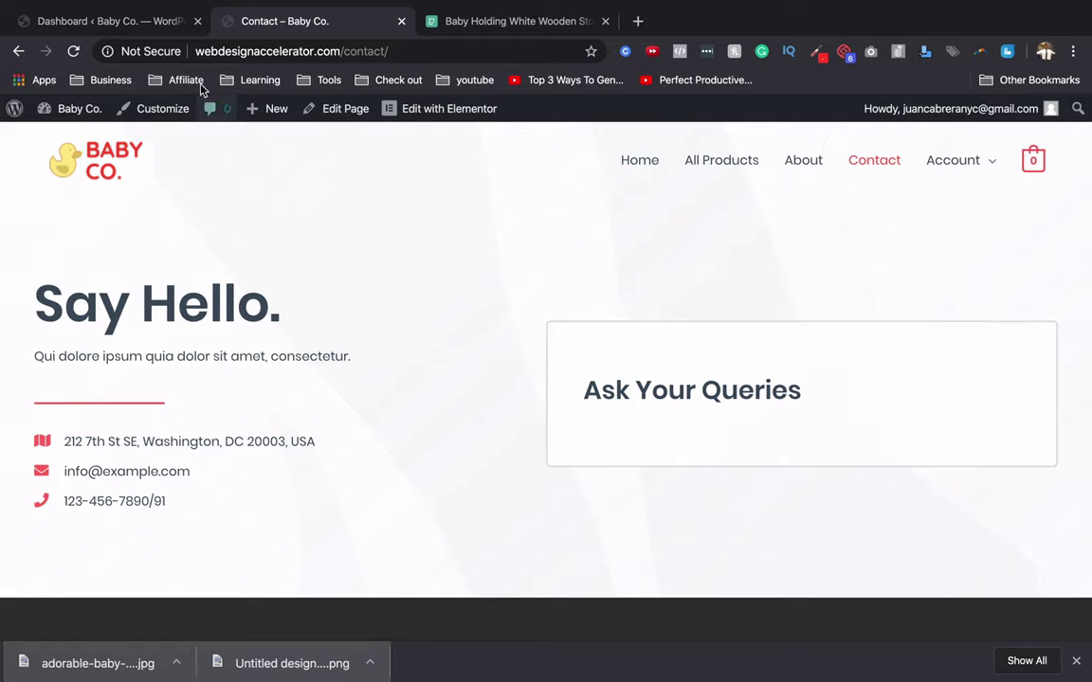
# Edit the Contact page with Elementor and drop an Image widget beneath 'Say Hello.'
pyautogui.click(443, 110)
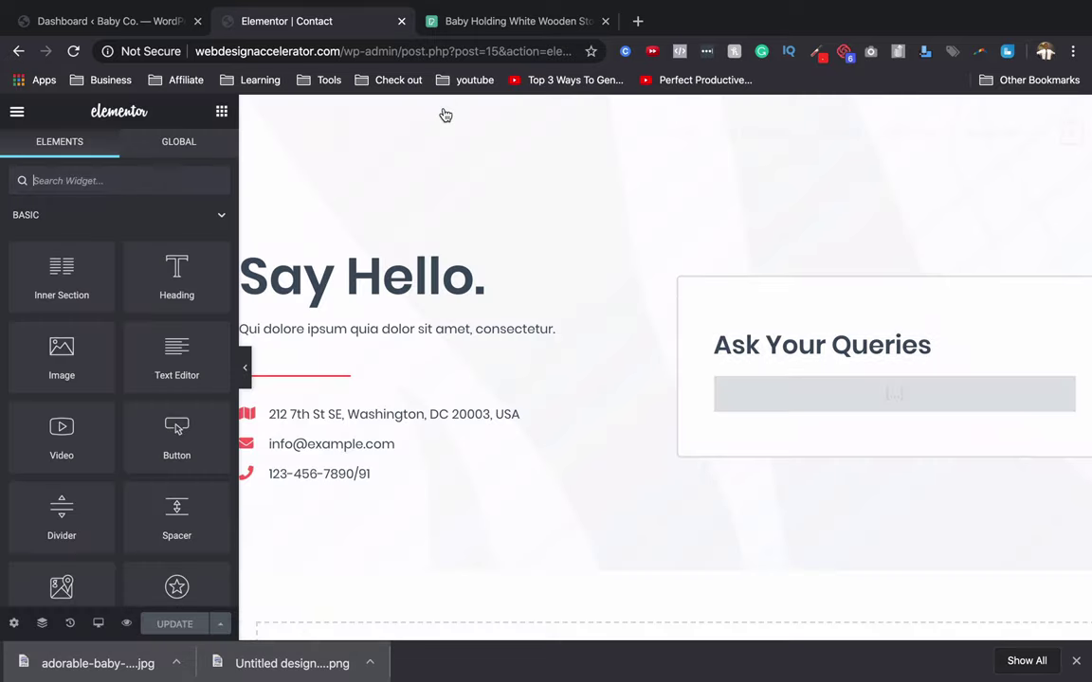
pyautogui.scroll(-1, 438, 378)
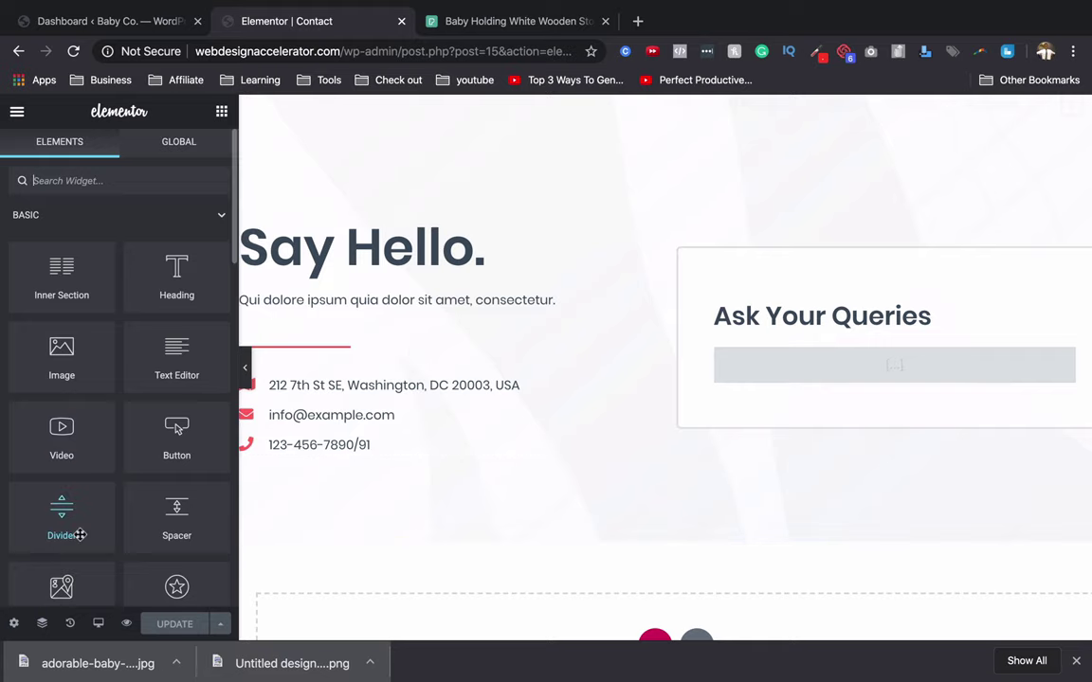
pyautogui.scroll(-1, 79, 535)
pyautogui.scroll(-4, 79, 534)
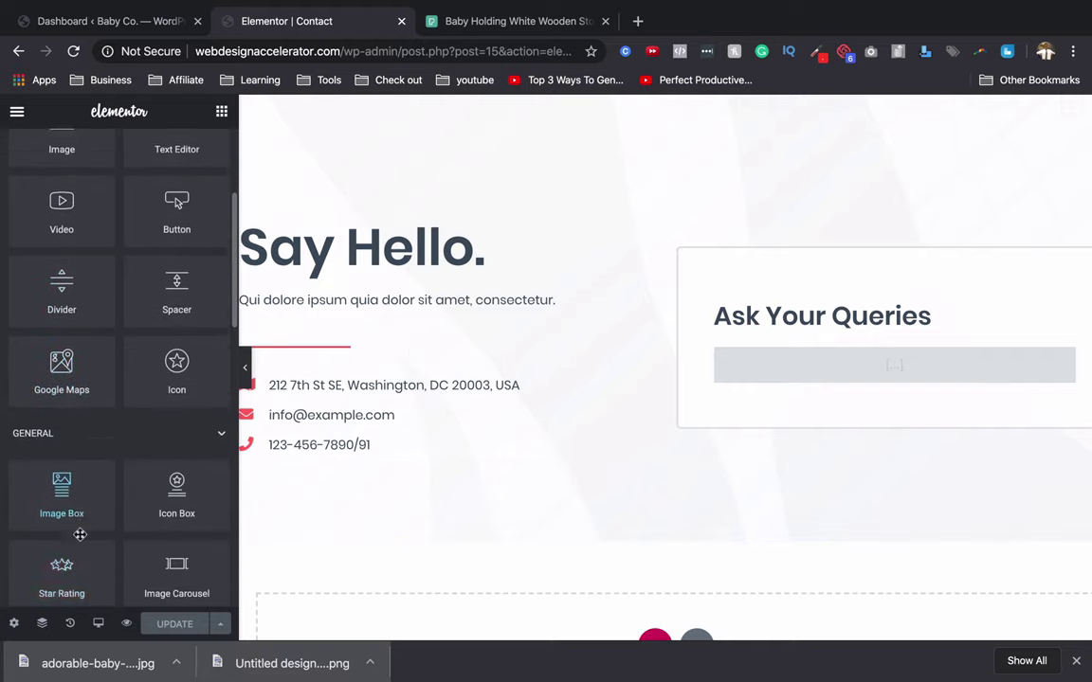
pyautogui.scroll(3, 81, 537)
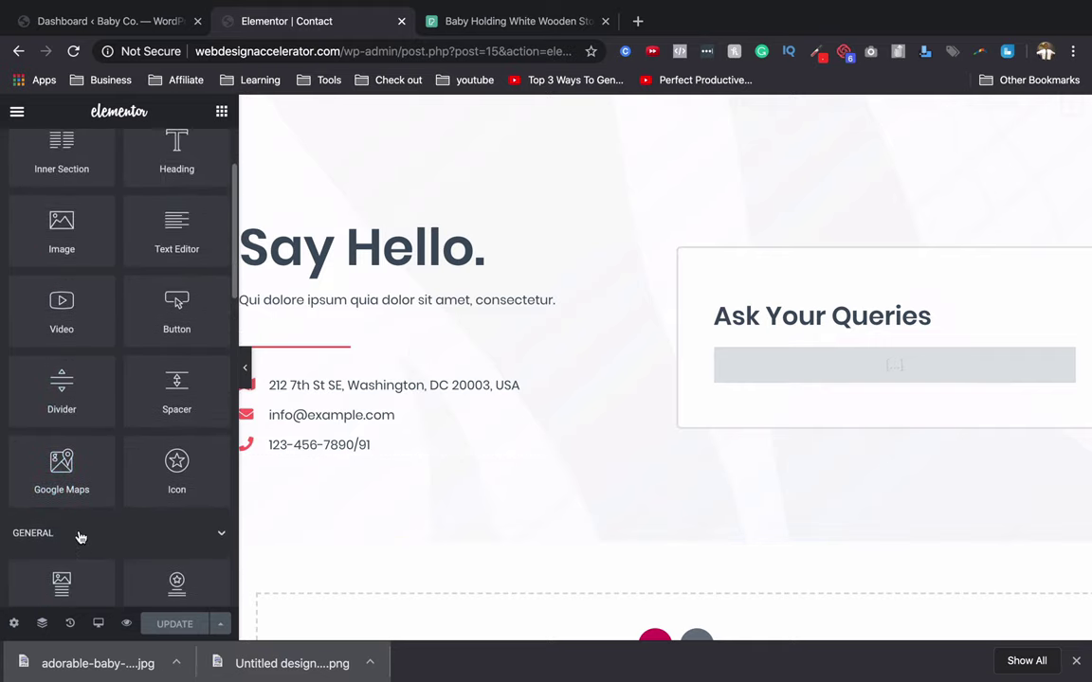
pyautogui.moveTo(55, 224); pyautogui.dragTo(460, 270)
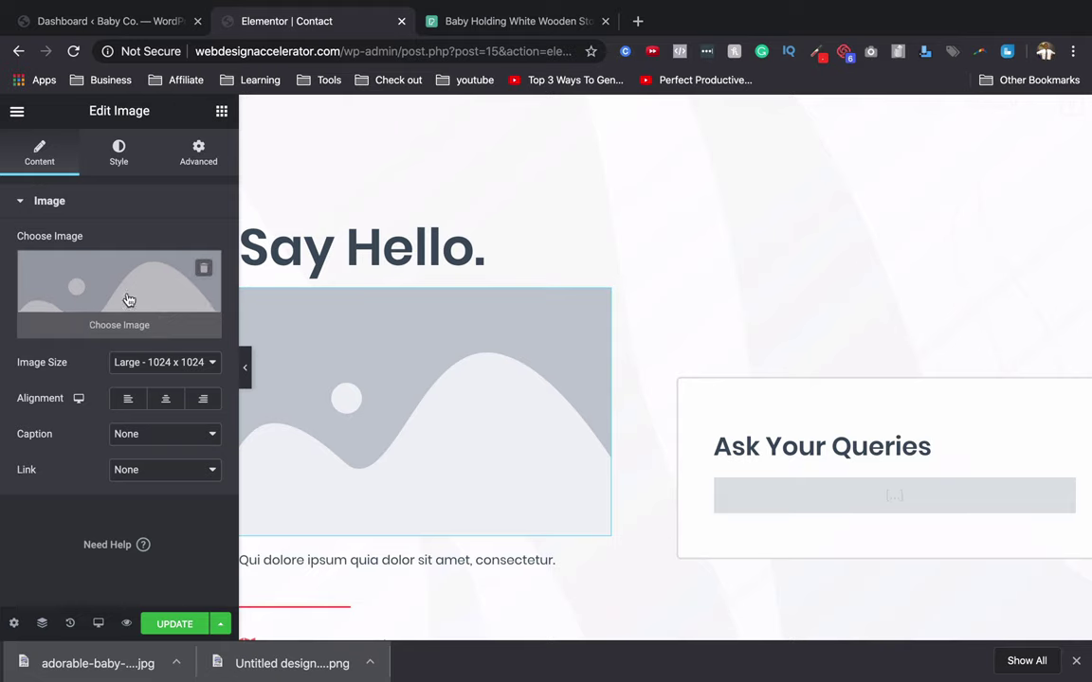
# Upload the baby PNG from the desktop and insert it into the image block
pyautogui.click(128, 299)
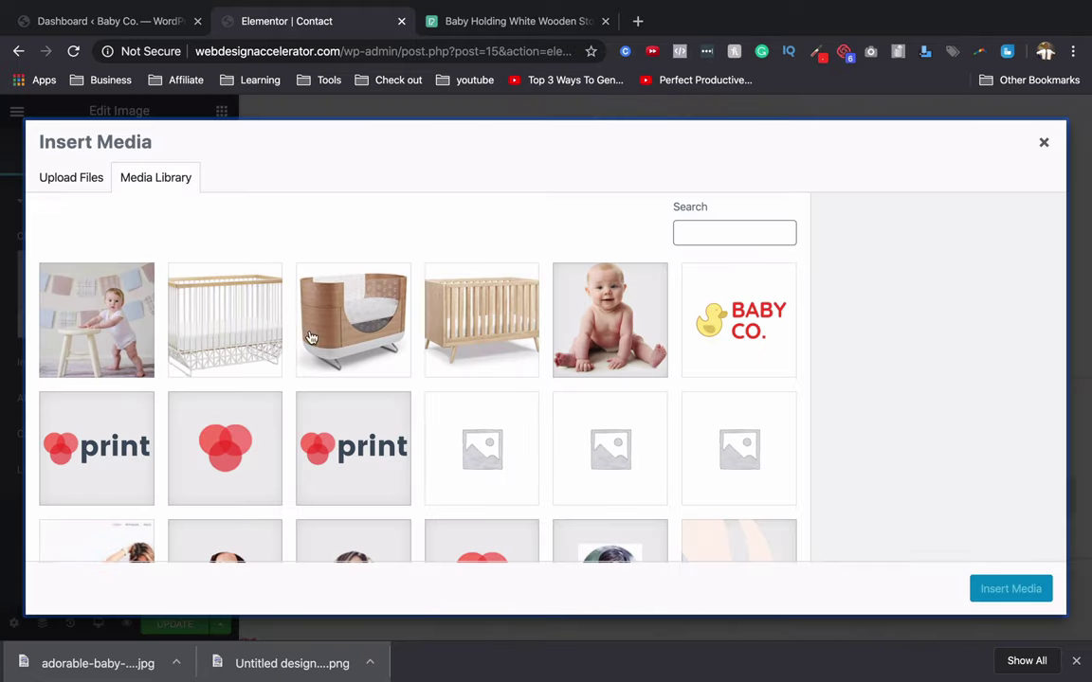
pyautogui.scroll(-3, 495, 385)
pyautogui.press('F11')
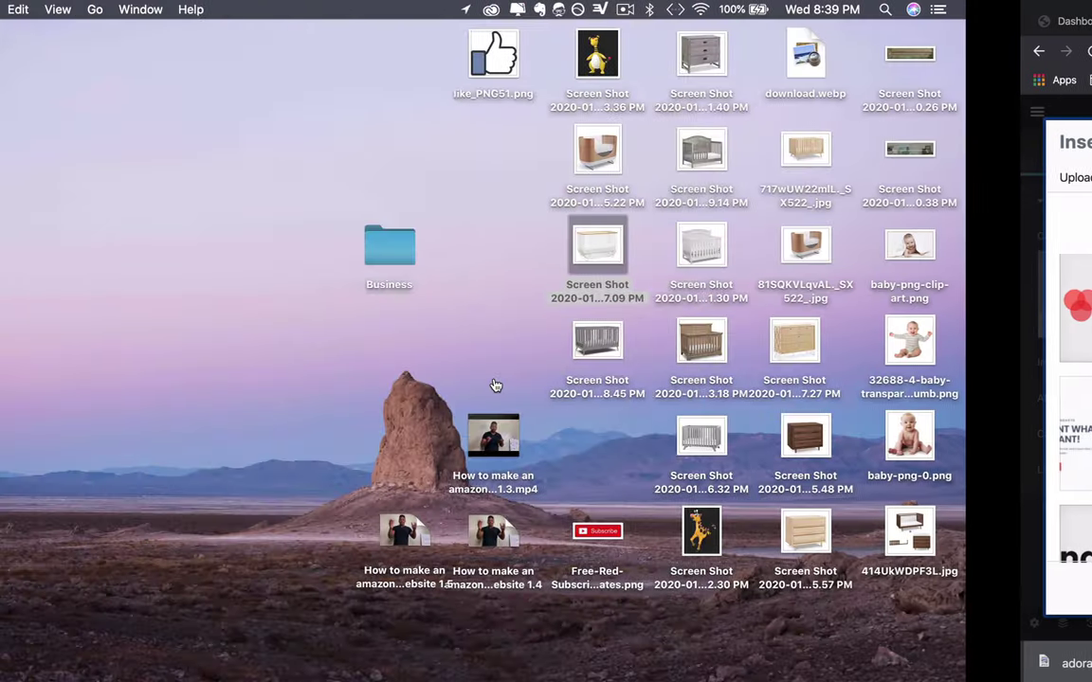
pyautogui.moveTo(1050, 339); pyautogui.dragTo(537, 338)
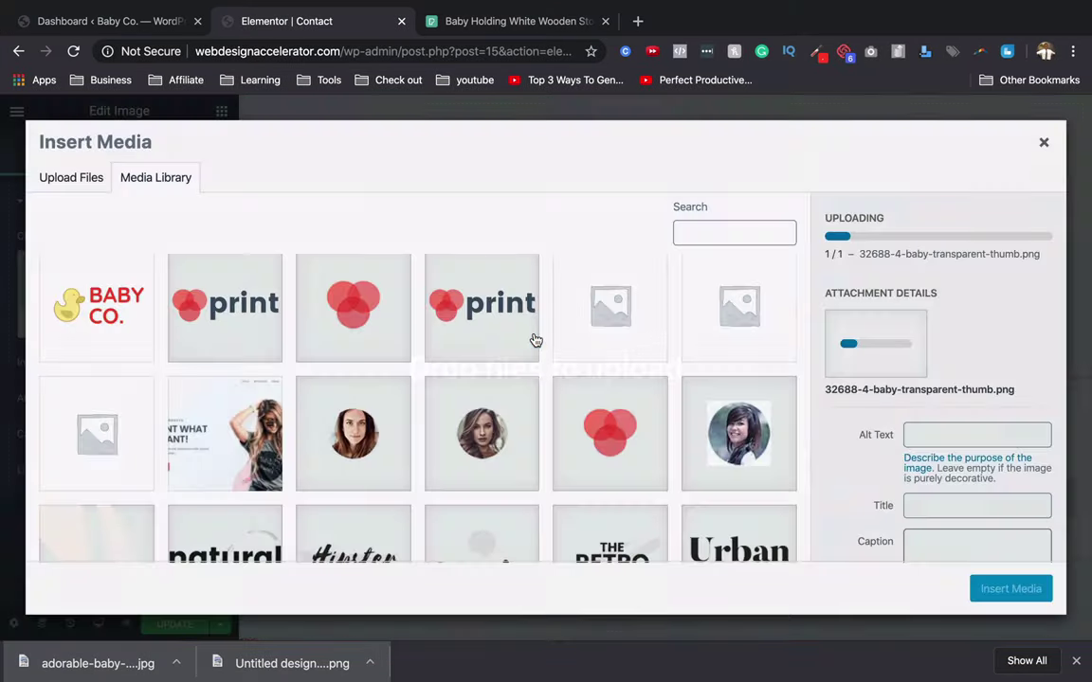
pyautogui.click(1007, 588)
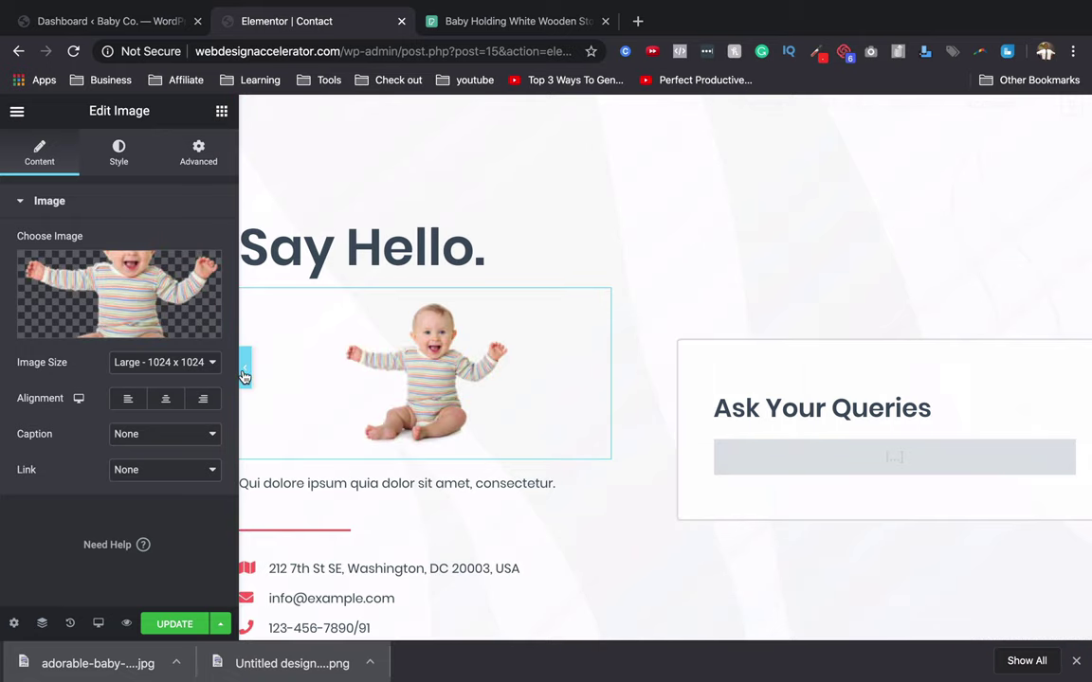
# Set the image size to Thumbnail - 150 x 150 and update the Contact page
pyautogui.click(191, 376)
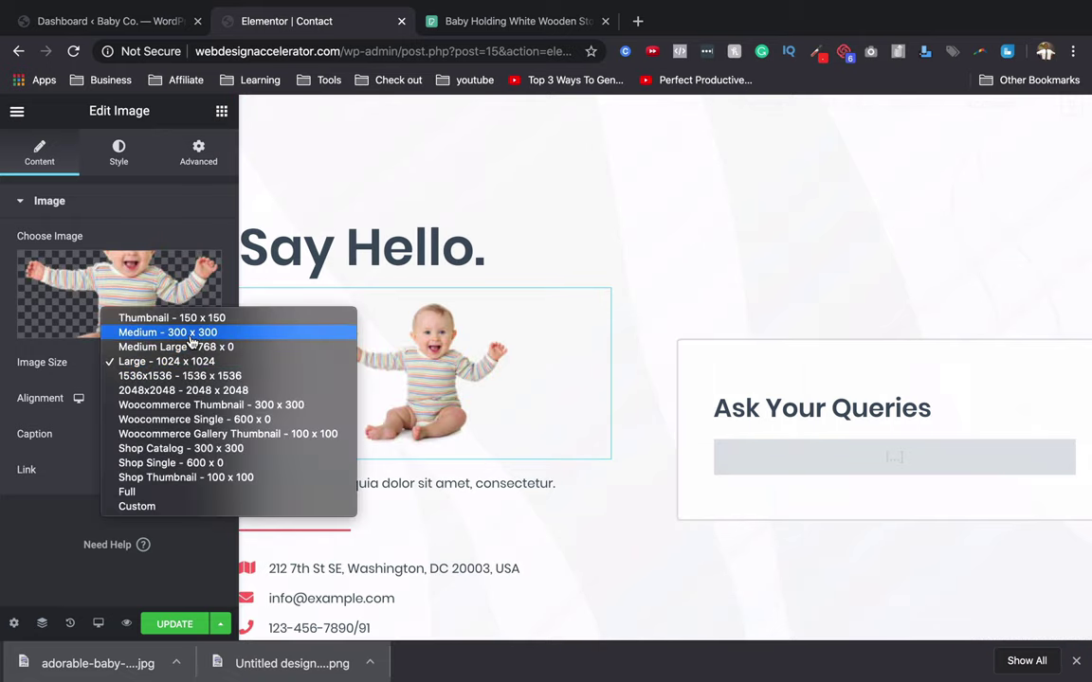
pyautogui.click(190, 332)
pyautogui.click(189, 366)
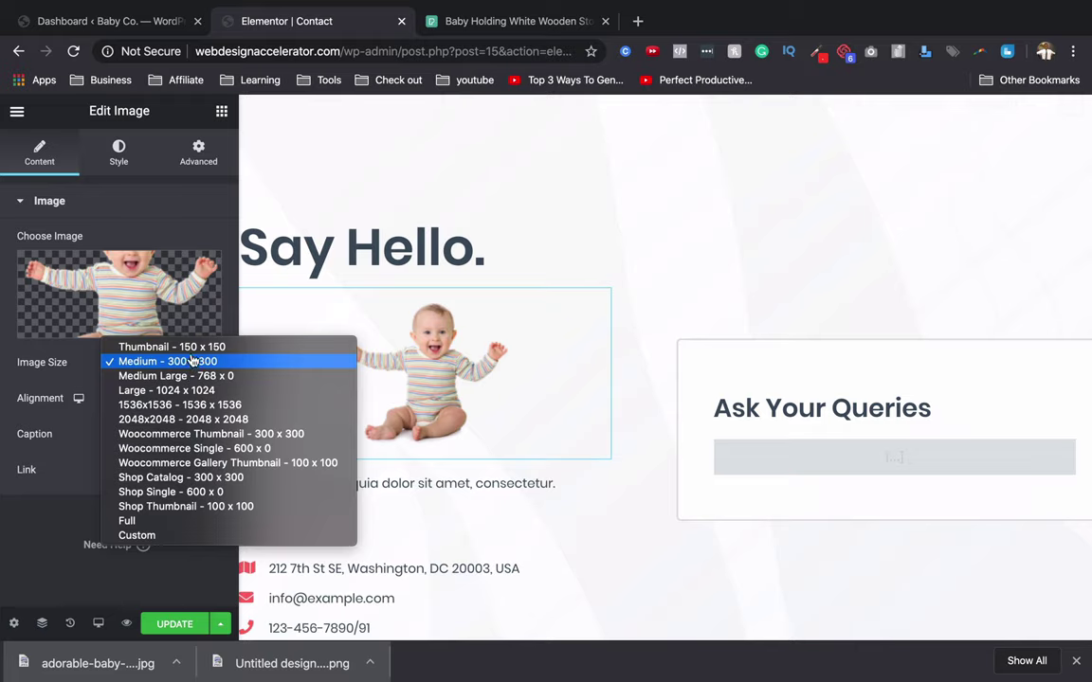
pyautogui.click(193, 348)
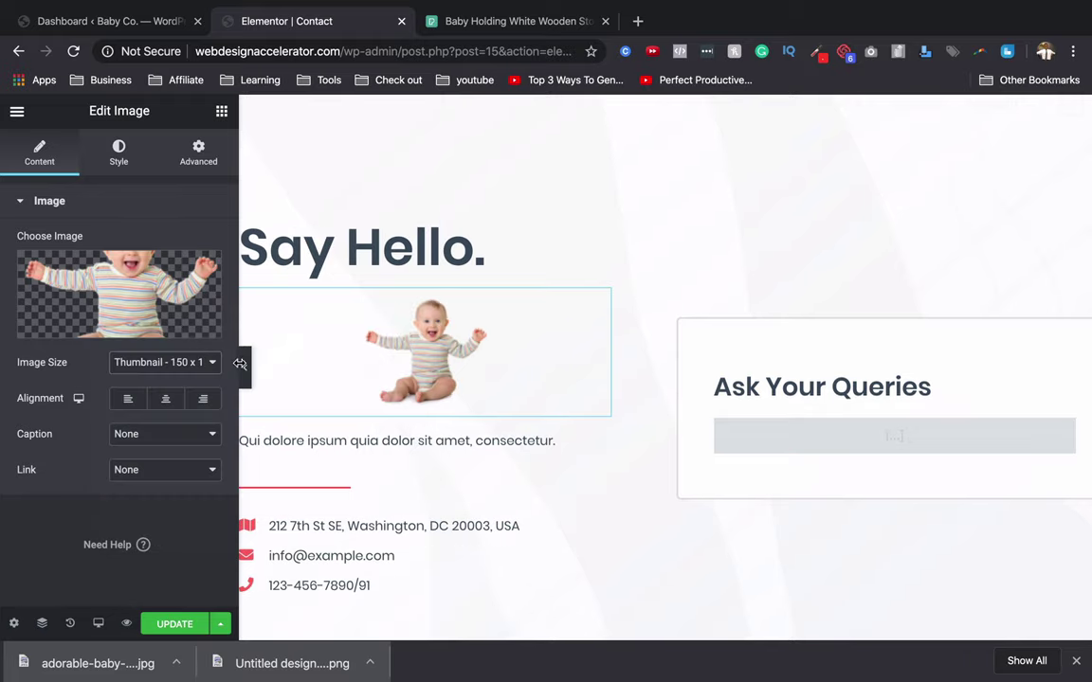
pyautogui.click(180, 623)
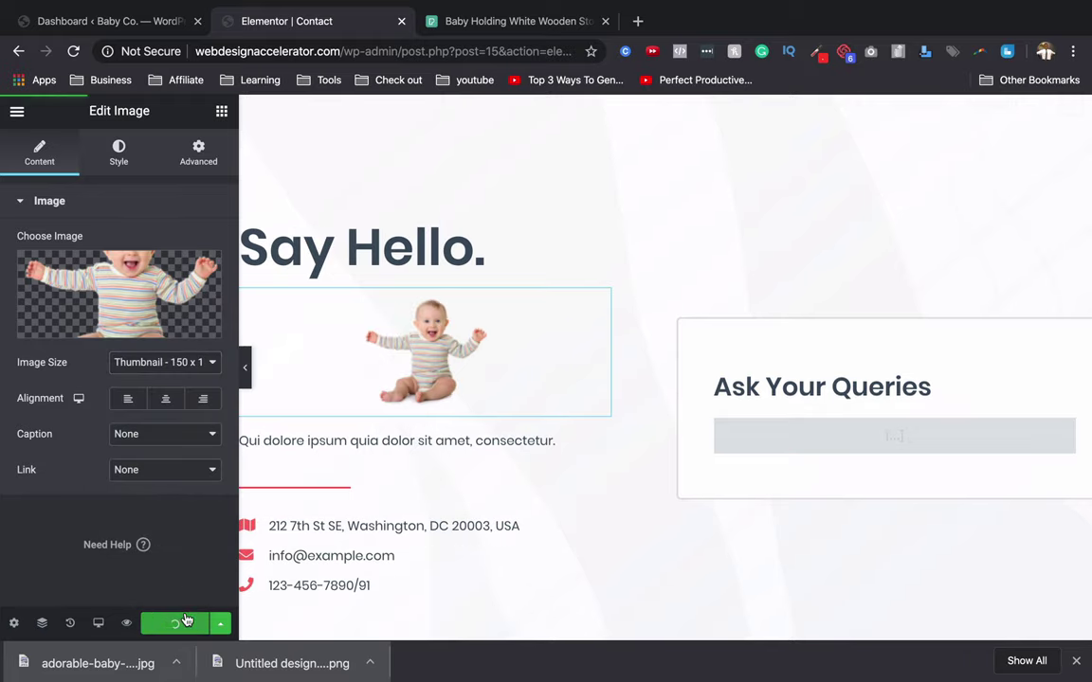
# Preview the Contact page at full width, then restore the editing panel
pyautogui.click(245, 379)
pyautogui.scroll(-3, 280, 463)
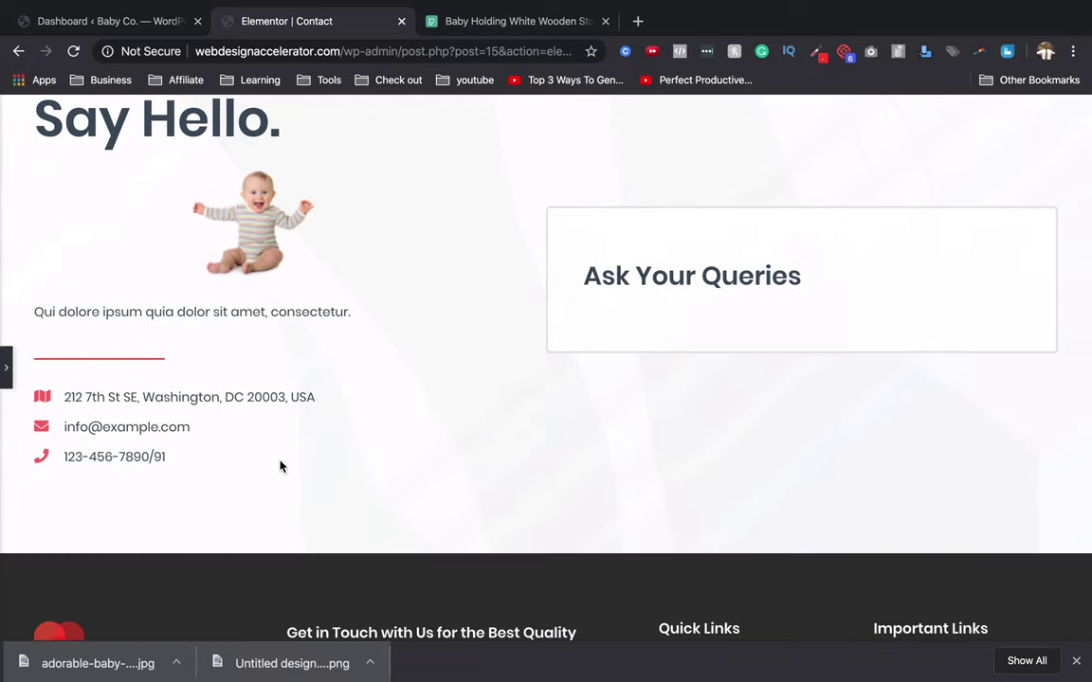
pyautogui.scroll(1, 281, 464)
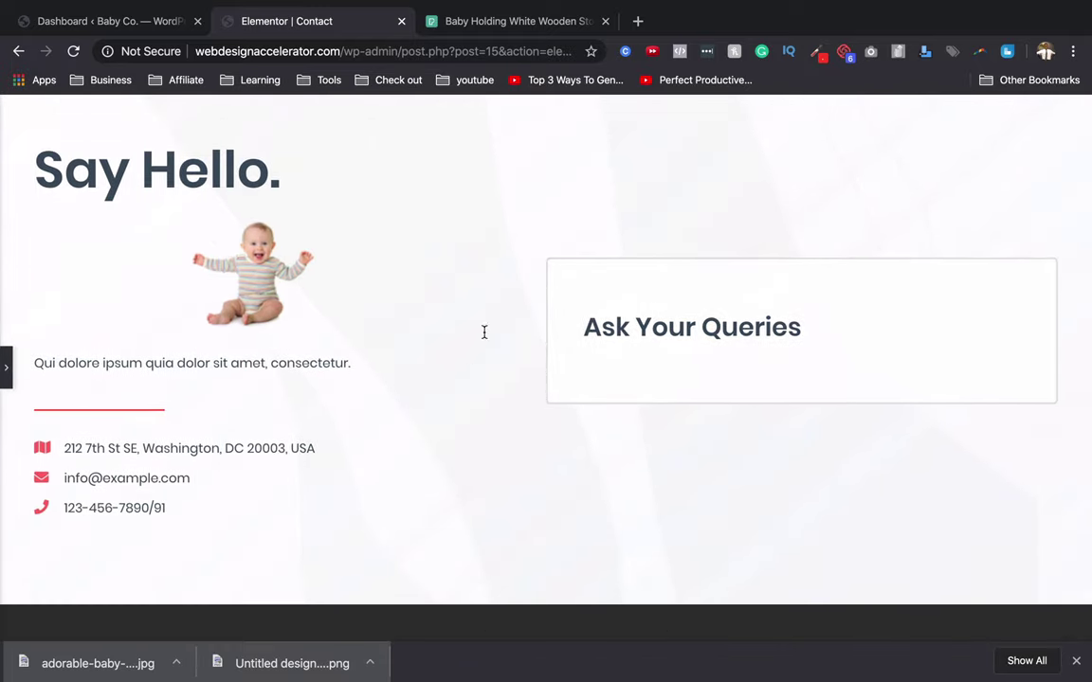
pyautogui.click(7, 369)
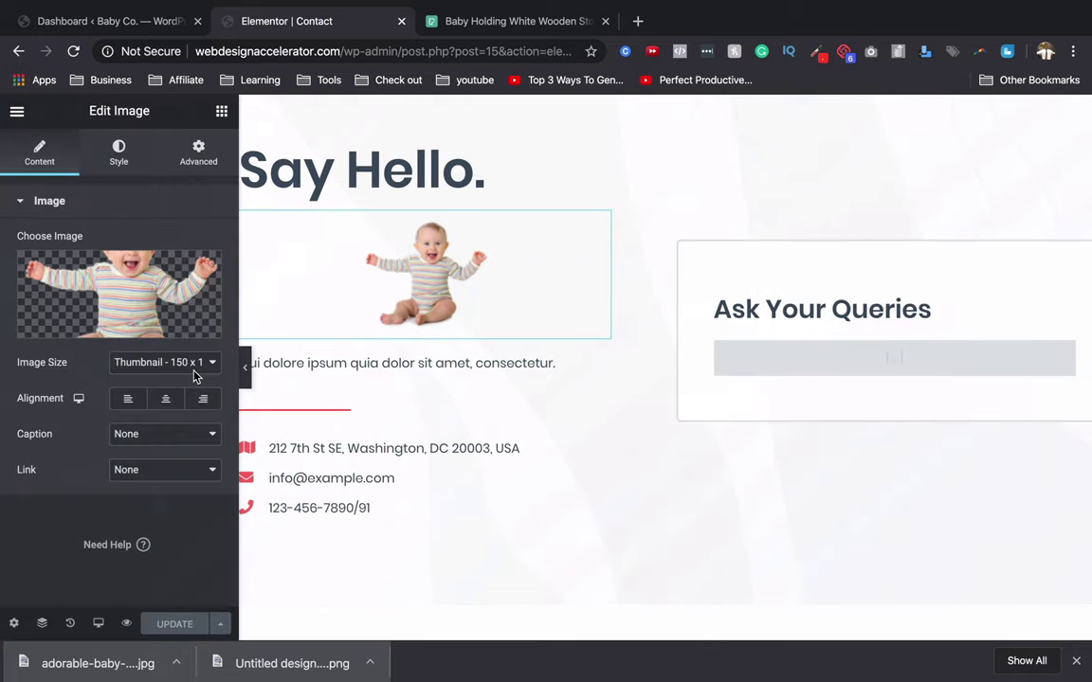
# Change the heading 'Ask Your Queries' to 'Ask Your Question' and preview the page full-width
pyautogui.click(898, 307)
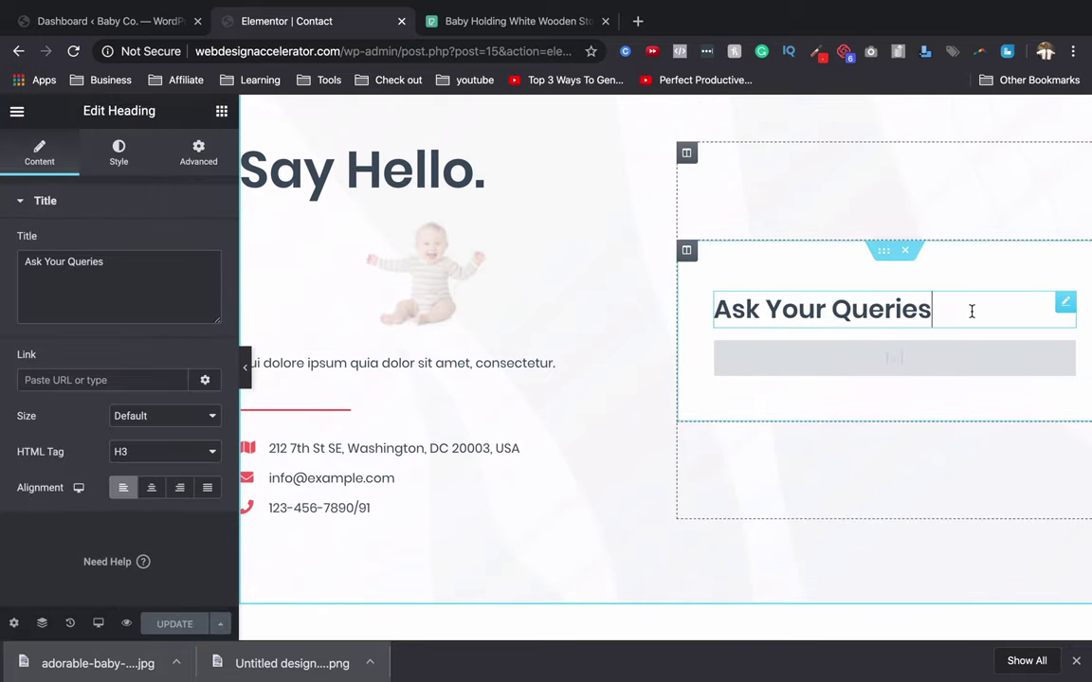
pyautogui.press('BackSpace')
pyautogui.press('BackSpace')
pyautogui.press('BackSpace')
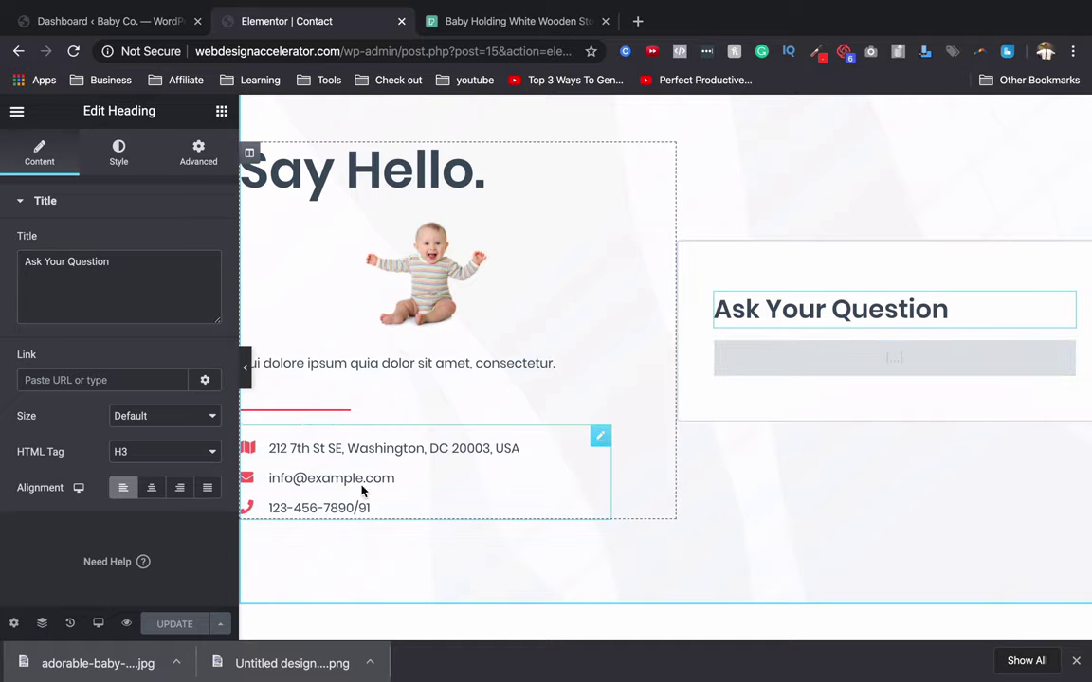
pyautogui.click(245, 366)
pyautogui.scroll(2, 268, 397)
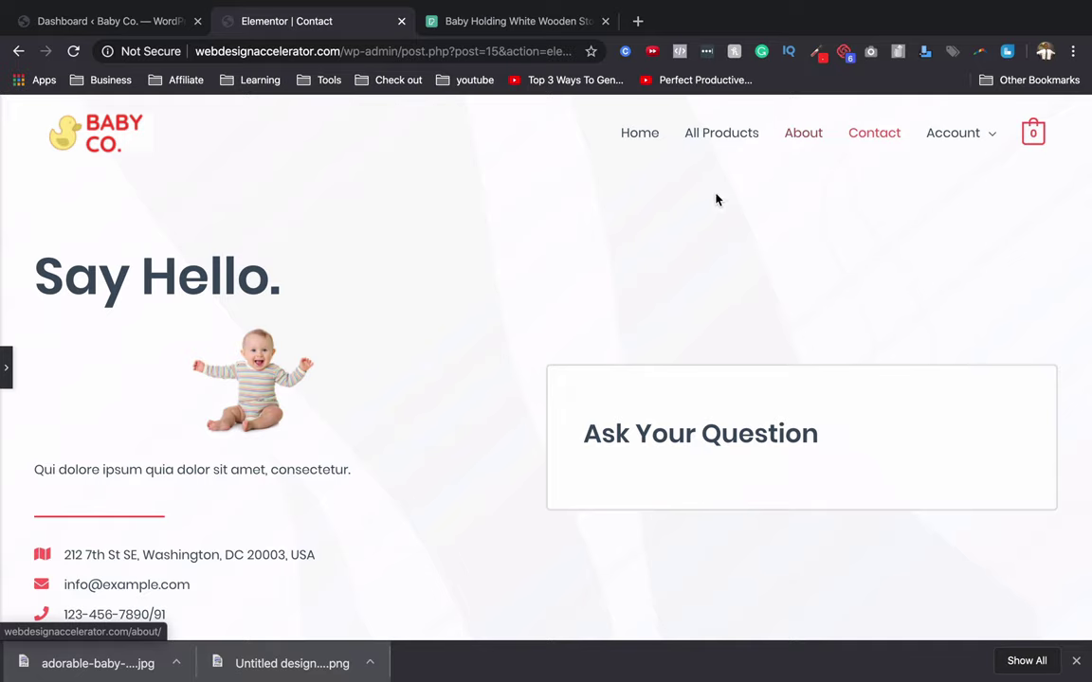
# View the live Contact page, then browse the All Products and Home pages
pyautogui.click(5, 368)
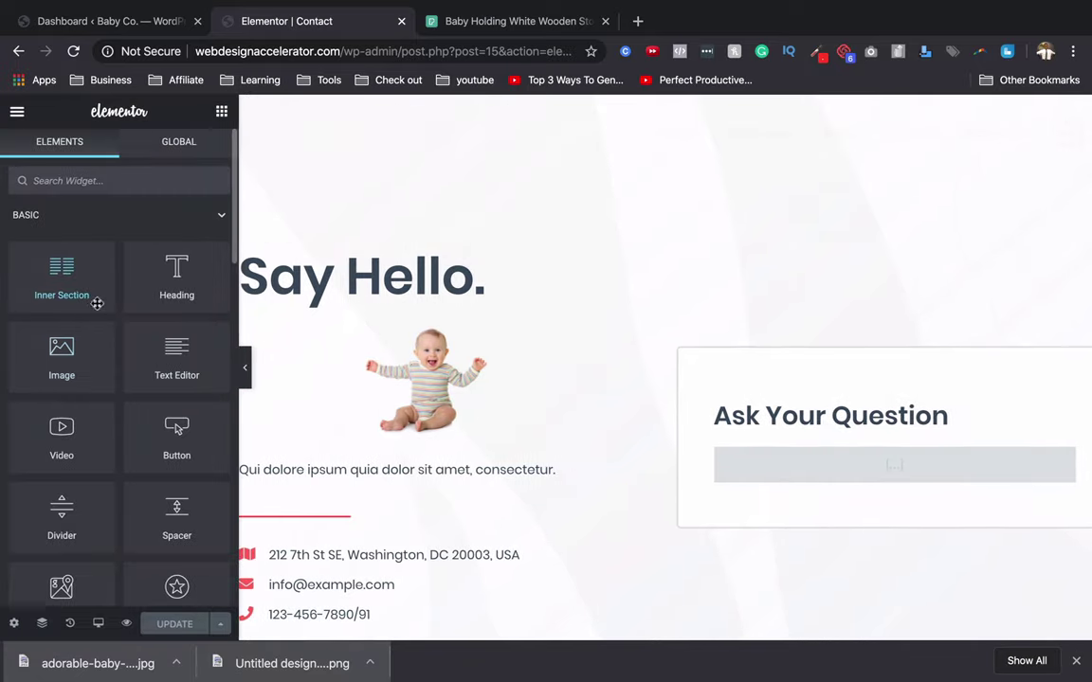
pyautogui.click(17, 112)
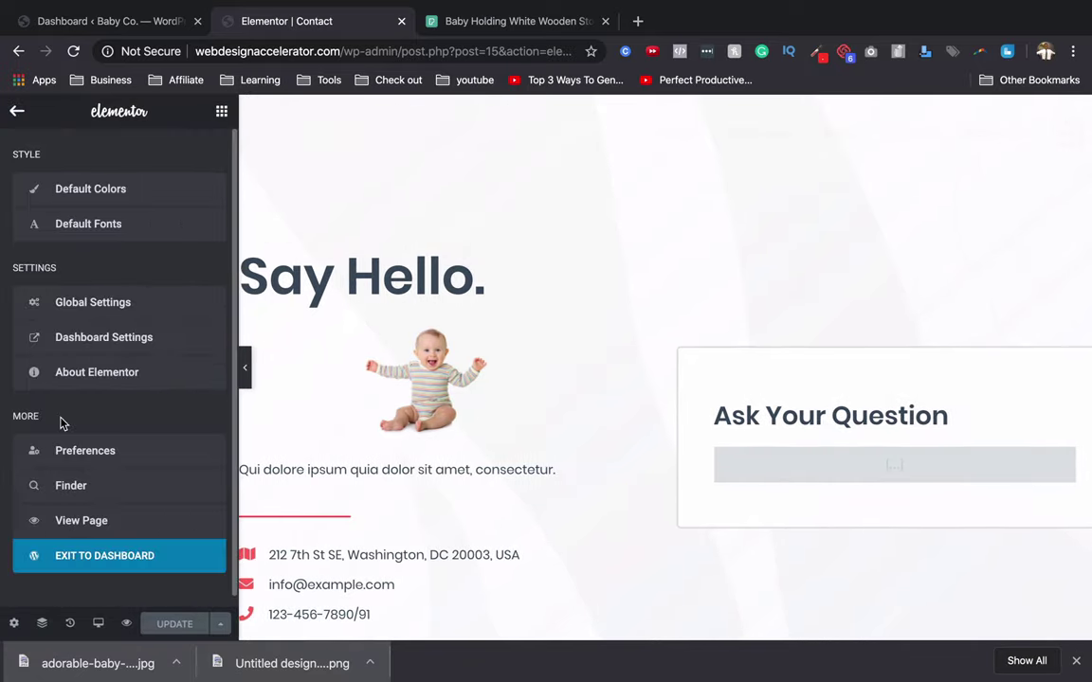
pyautogui.click(80, 521)
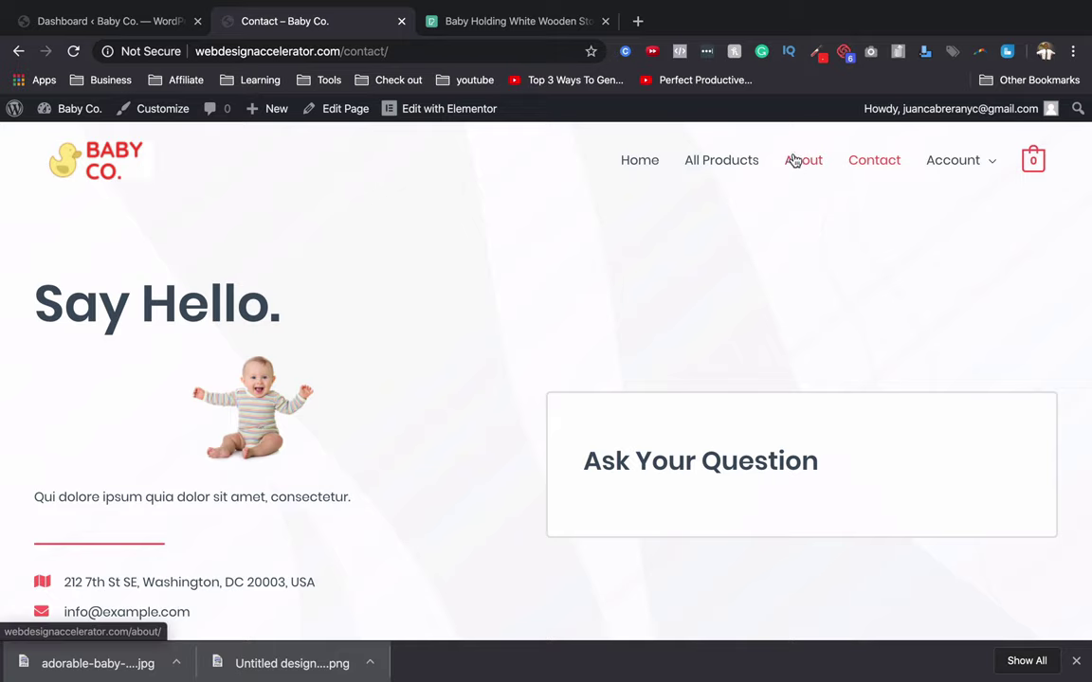
pyautogui.click(711, 163)
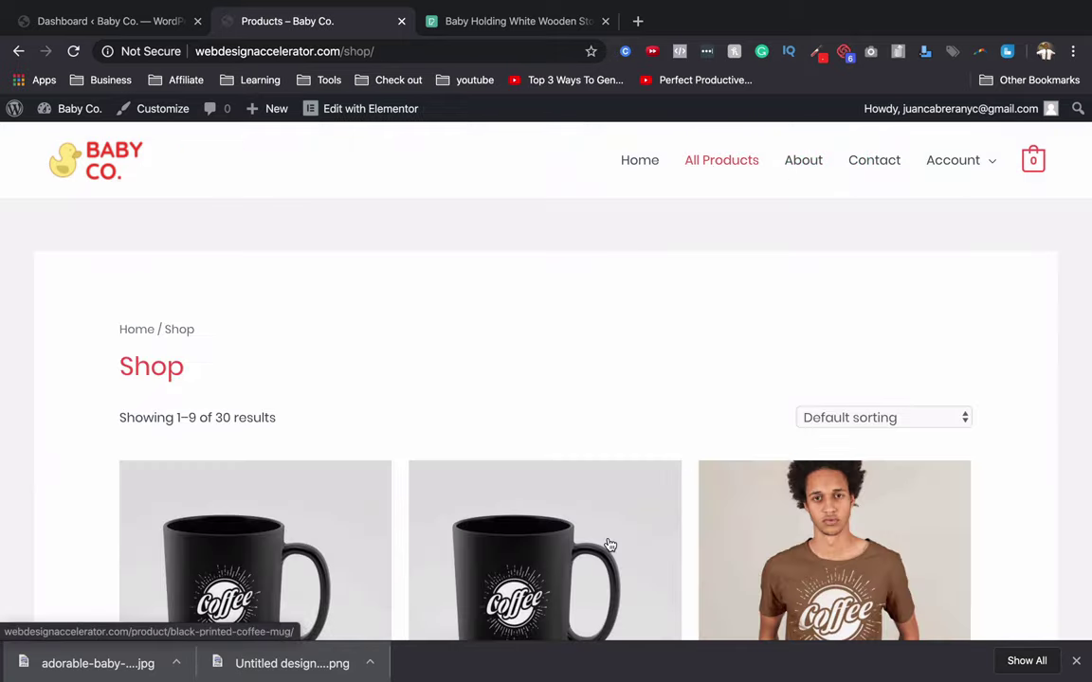
pyautogui.scroll(-15, 610, 545)
pyautogui.scroll(15, 610, 541)
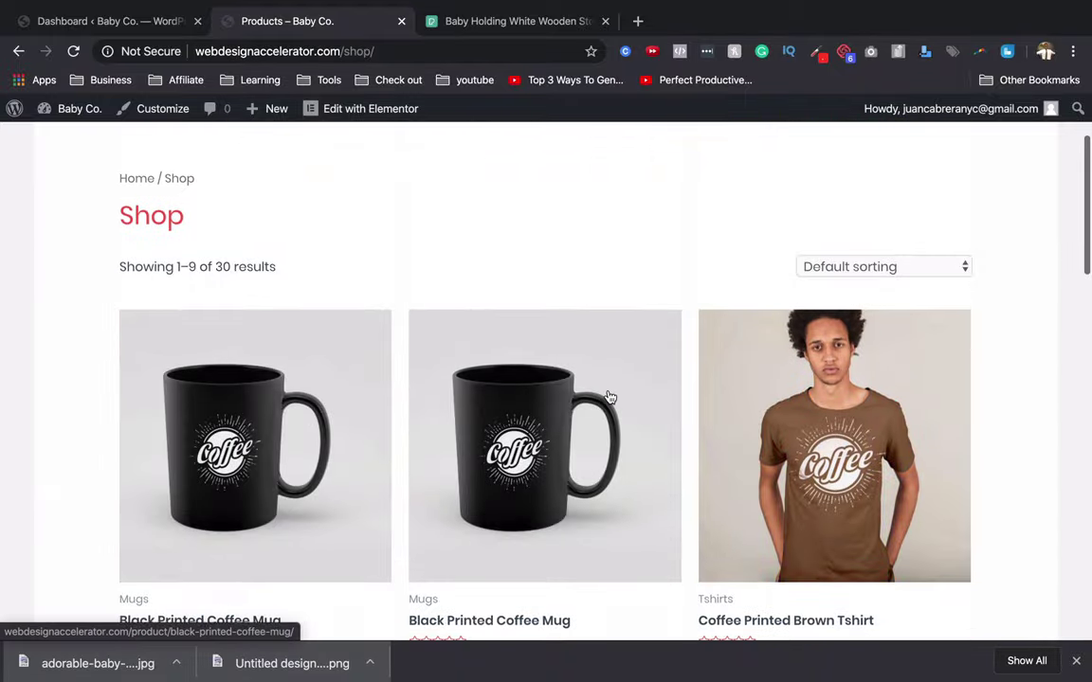
pyautogui.scroll(3, 609, 398)
pyautogui.click(638, 163)
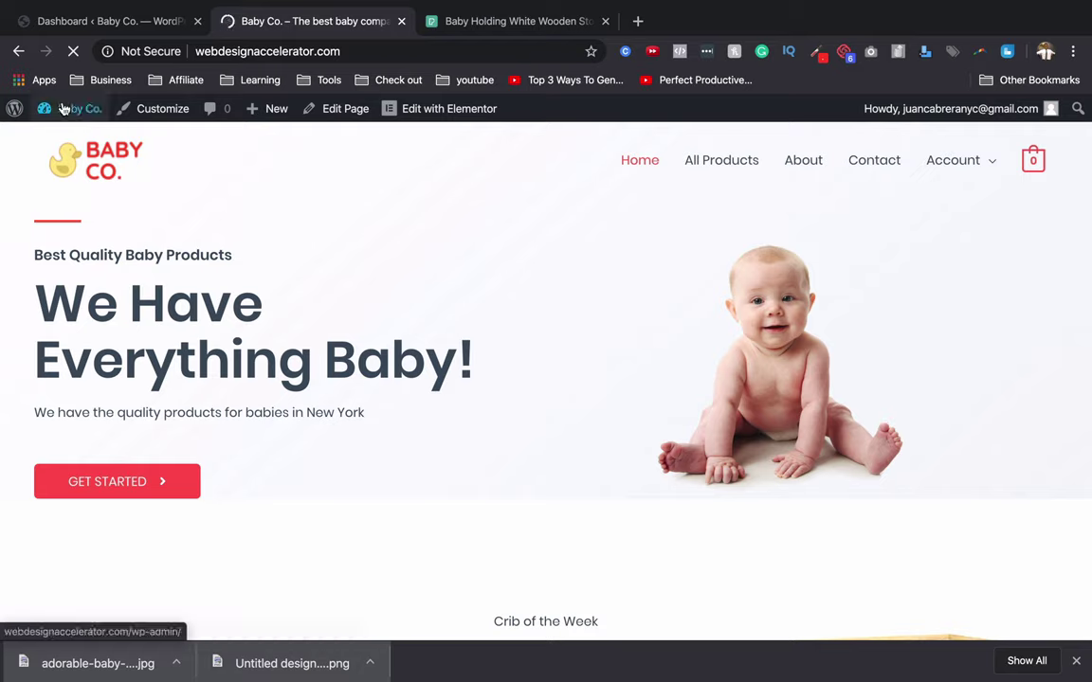
# Go to the WordPress admin dashboard and open Products > Categories
pyautogui.moveTo(64, 111)
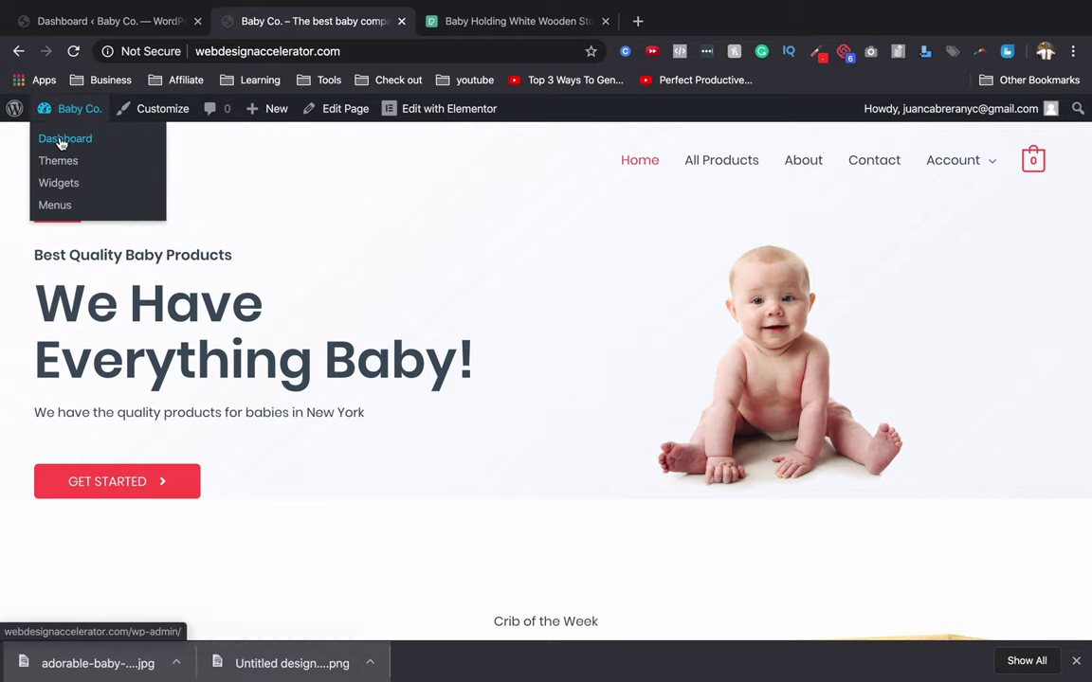
pyautogui.click(61, 141)
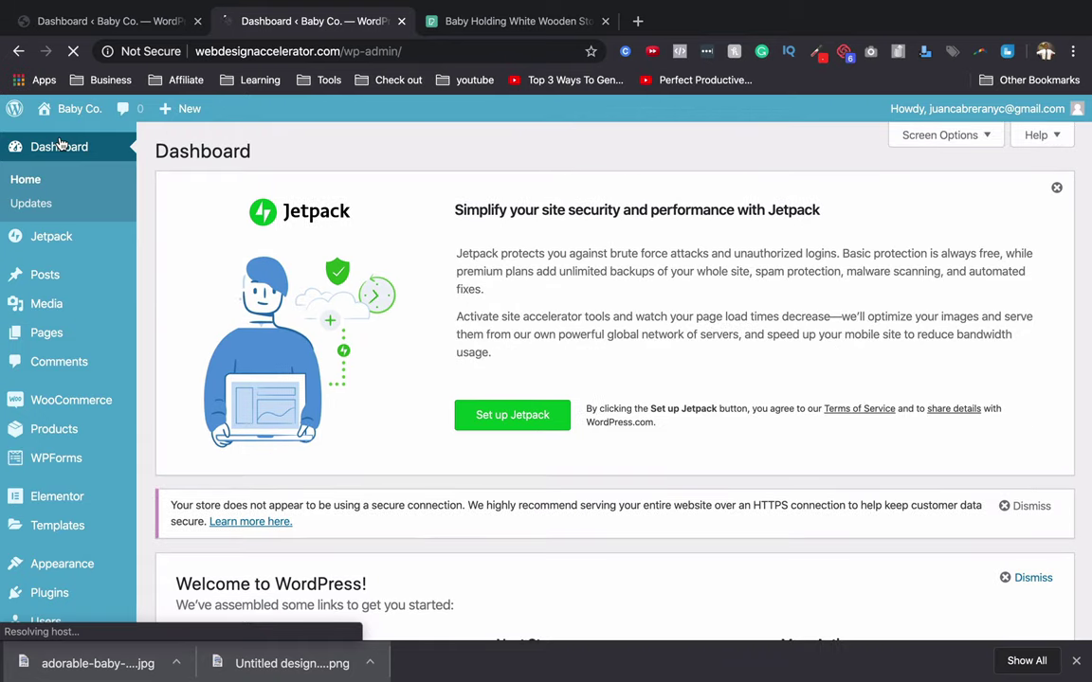
pyautogui.moveTo(571, 6)
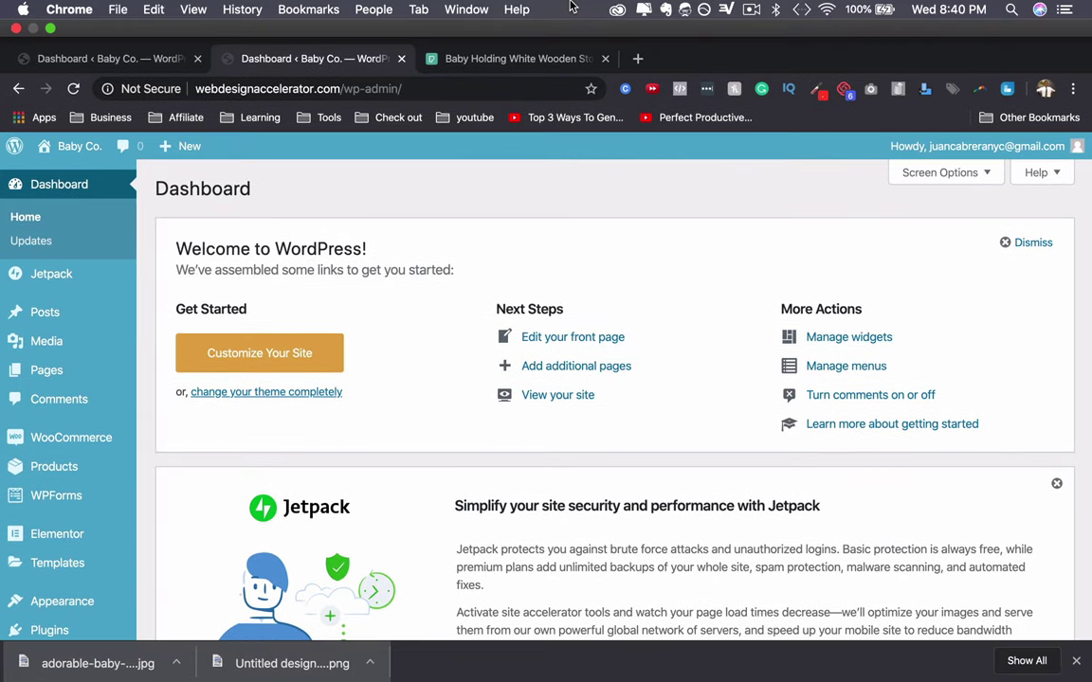
pyautogui.click(755, 11)
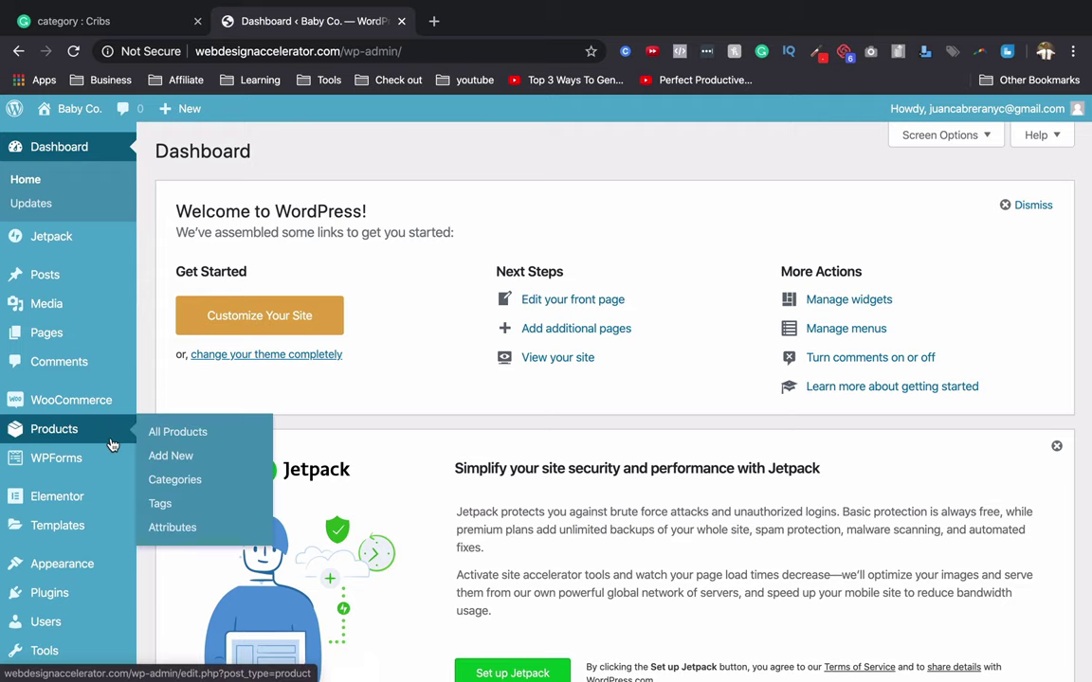
pyautogui.scroll(-2, 114, 432)
pyautogui.moveTo(112, 445)
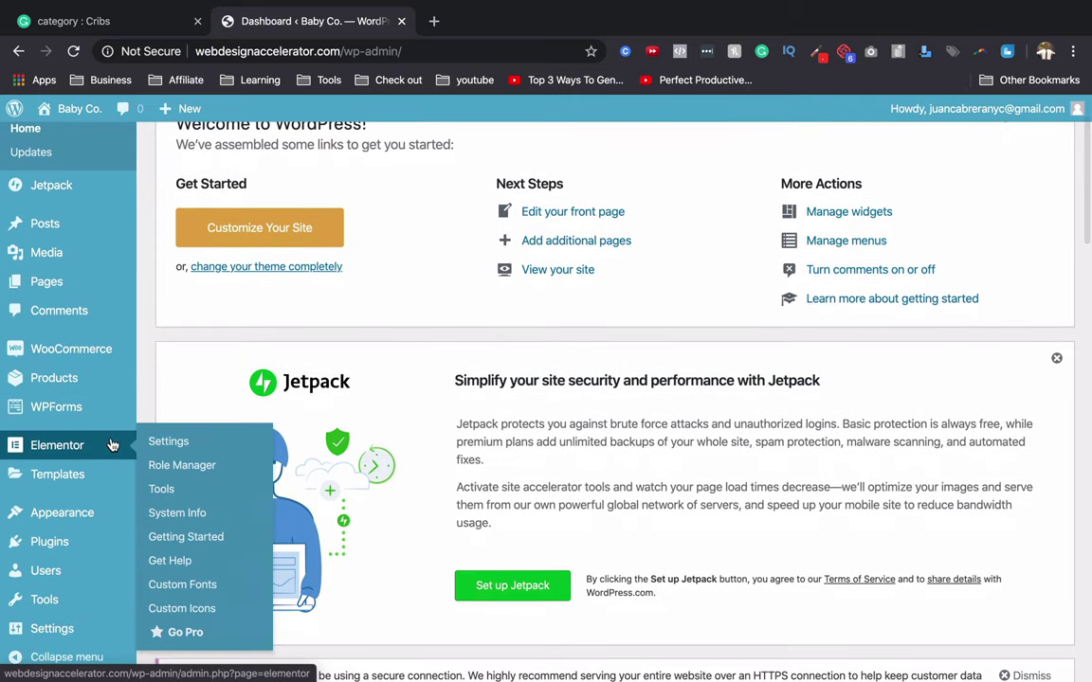
pyautogui.scroll(2, 84, 317)
pyautogui.moveTo(83, 323)
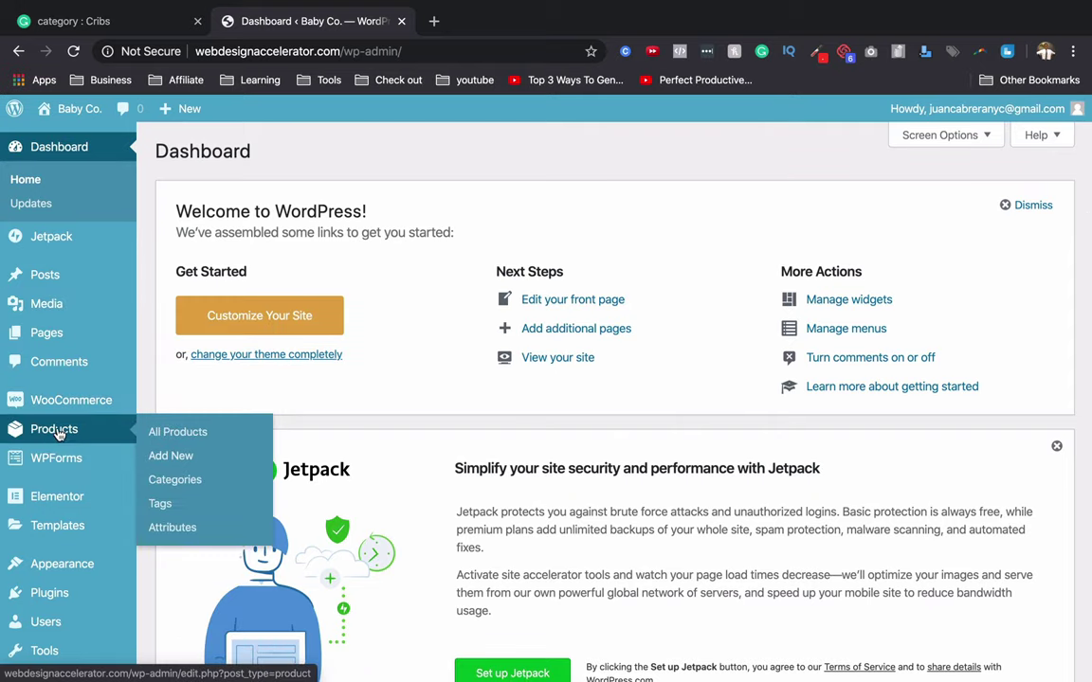
pyautogui.click(179, 489)
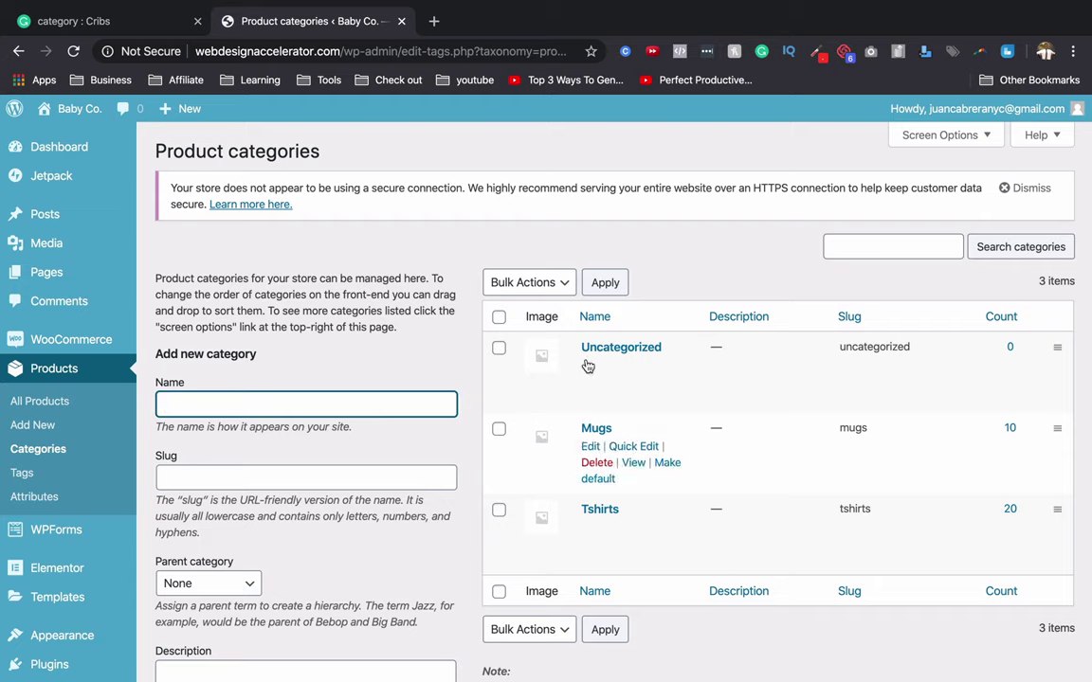
# Delete the Mugs and Tshirts categories, confirming each, leaving only Uncategorized
pyautogui.click(599, 463)
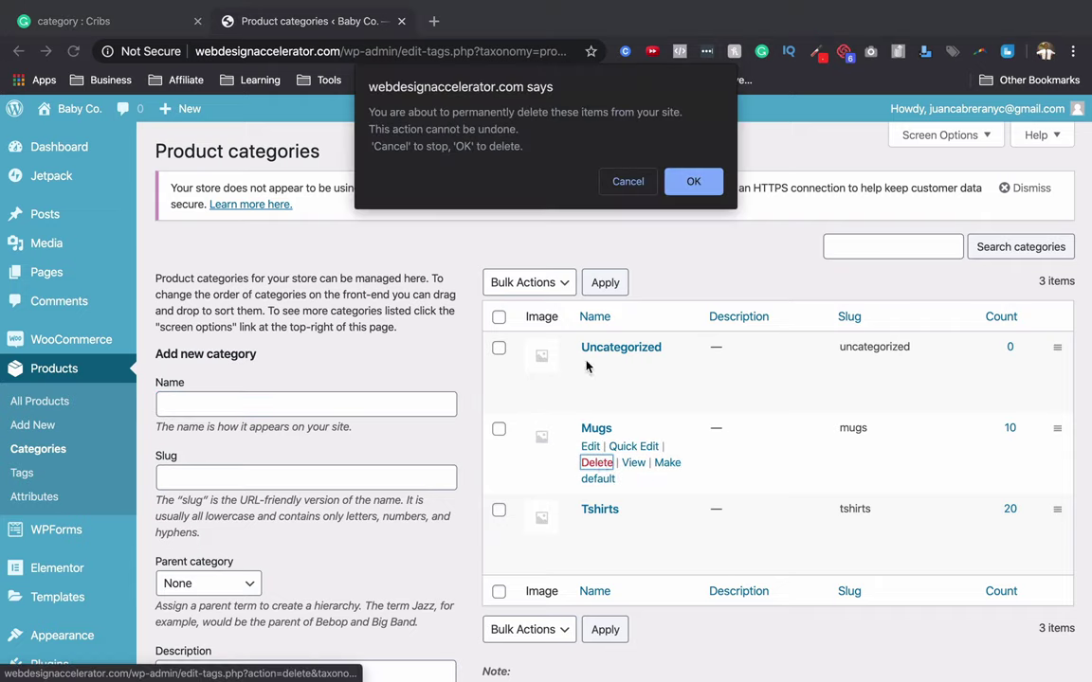
pyautogui.click(693, 181)
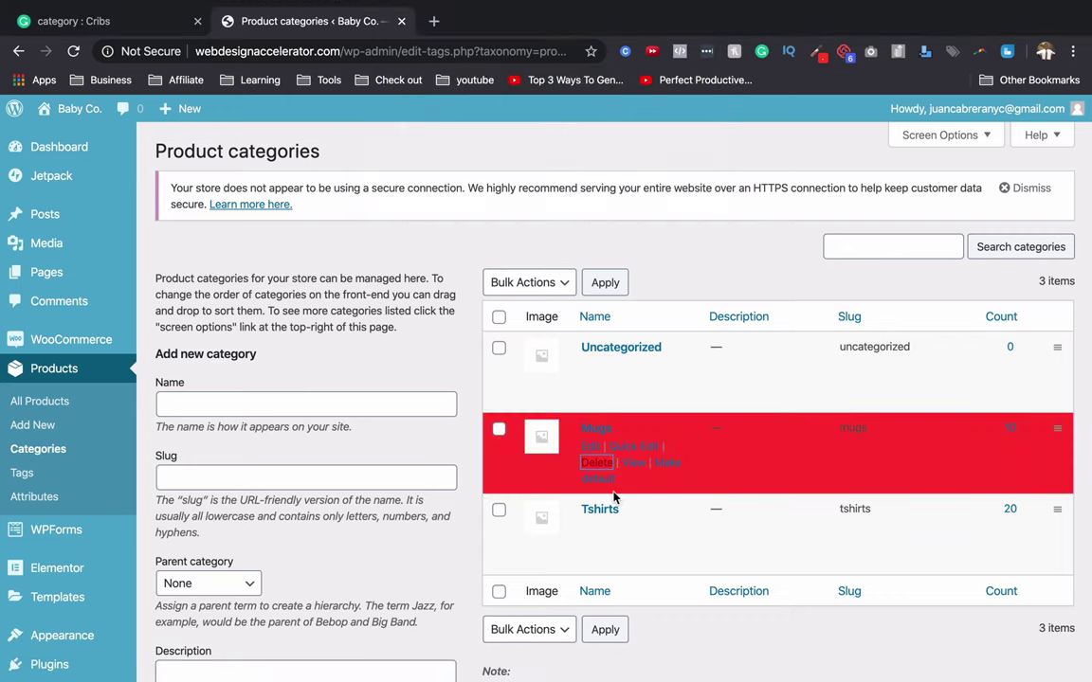
pyautogui.click(594, 545)
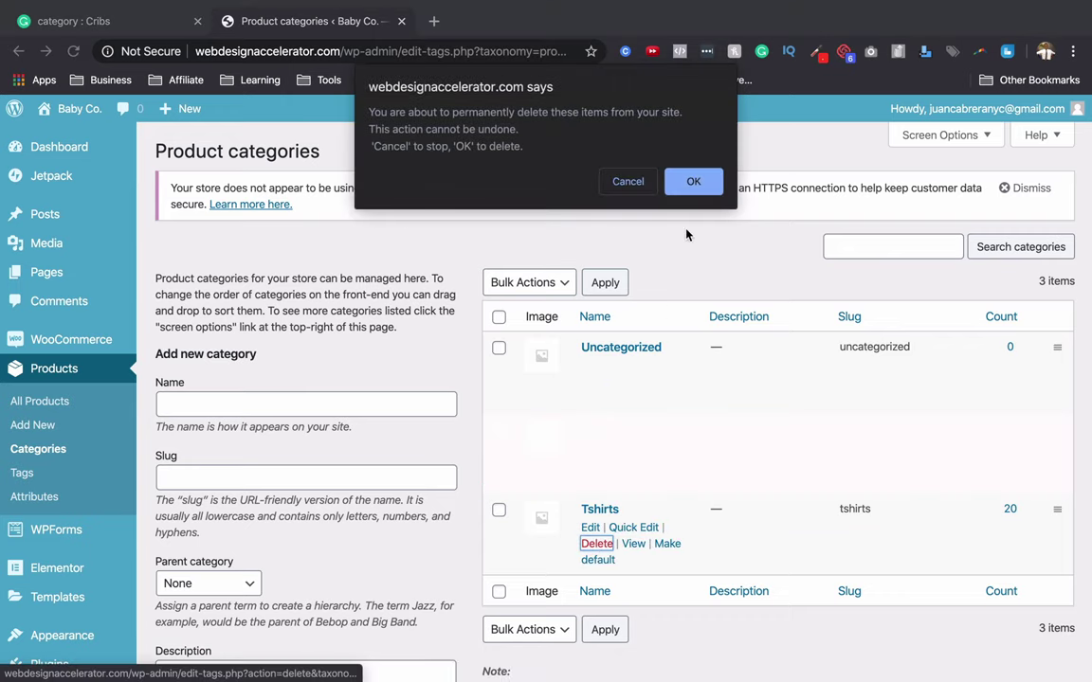
pyautogui.click(693, 181)
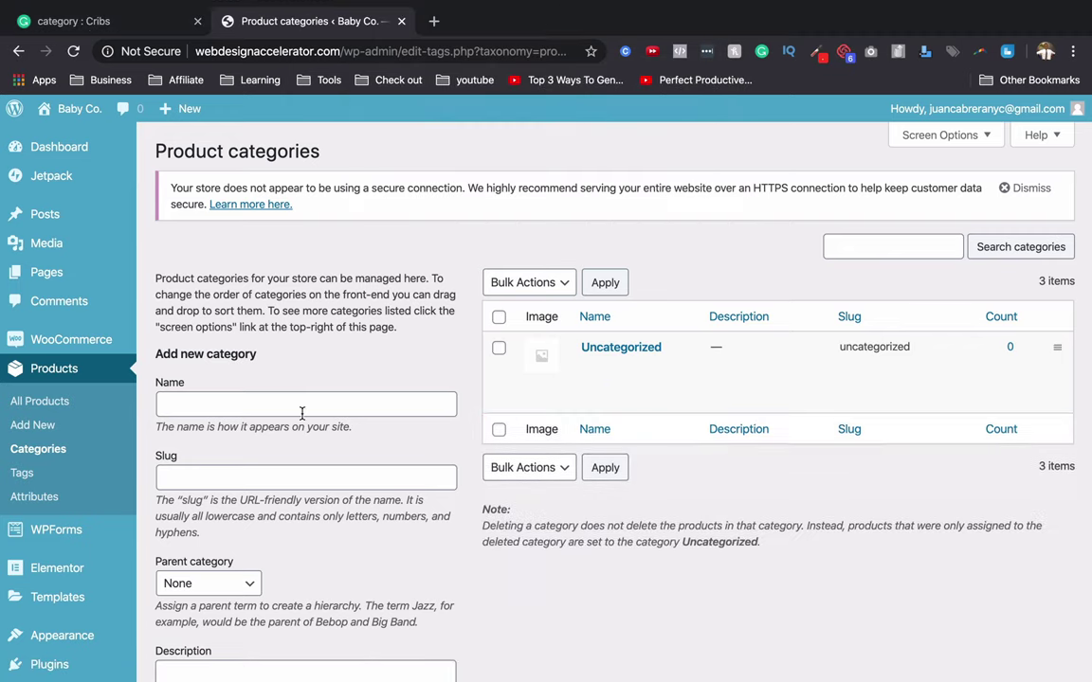
pyautogui.click(303, 414)
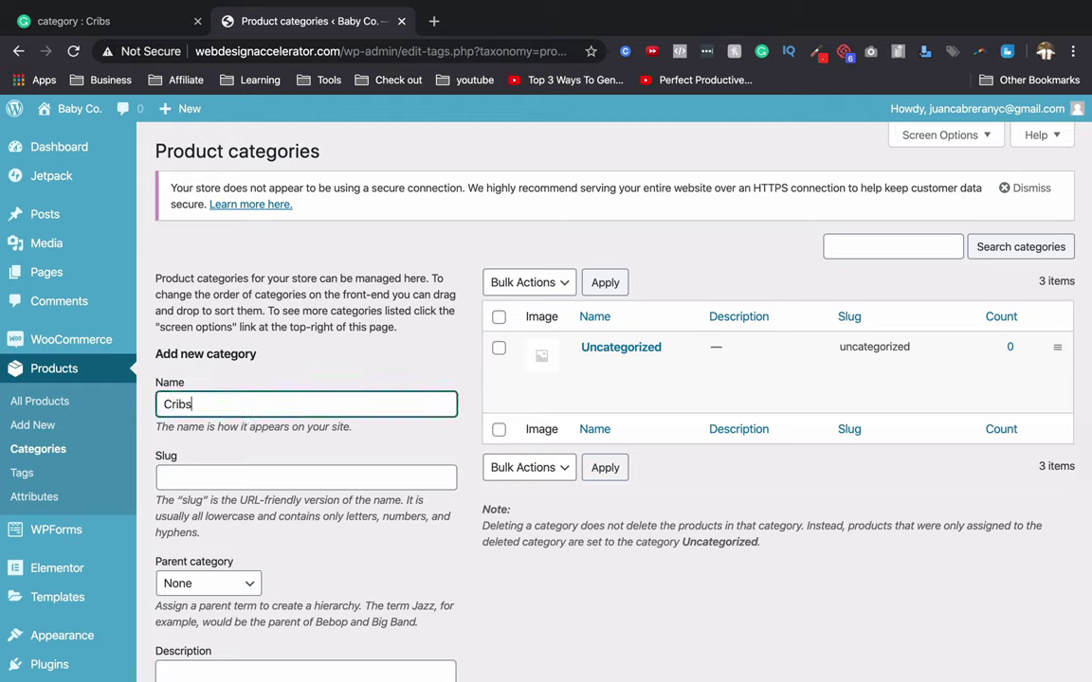
# Add a Cribs product category with slug 'Cribs'
pyautogui.write('Cribs')
pyautogui.doubleClick(245, 399)
pyautogui.hotkey('ctrl', 'c')
pyautogui.click(219, 486)
pyautogui.hotkey('ctrl', 'v')
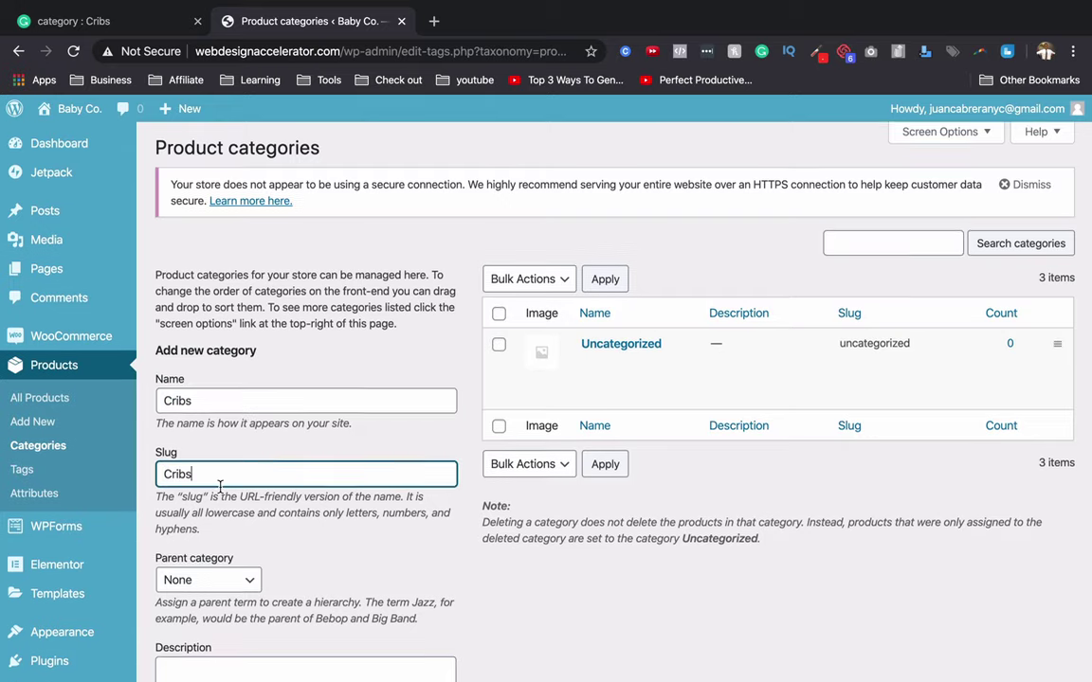
pyautogui.scroll(-5, 219, 487)
pyautogui.scroll(-1, 210, 606)
pyautogui.click(209, 597)
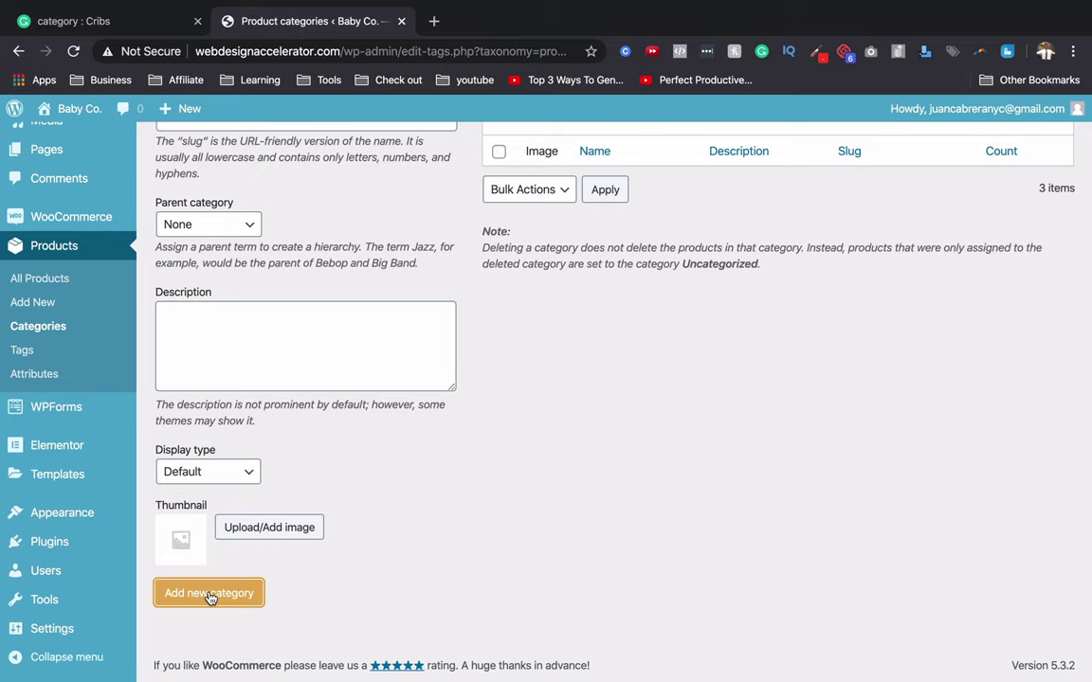
# Copy the category name 'Dressers' from the product notes document
pyautogui.scroll(7, 234, 463)
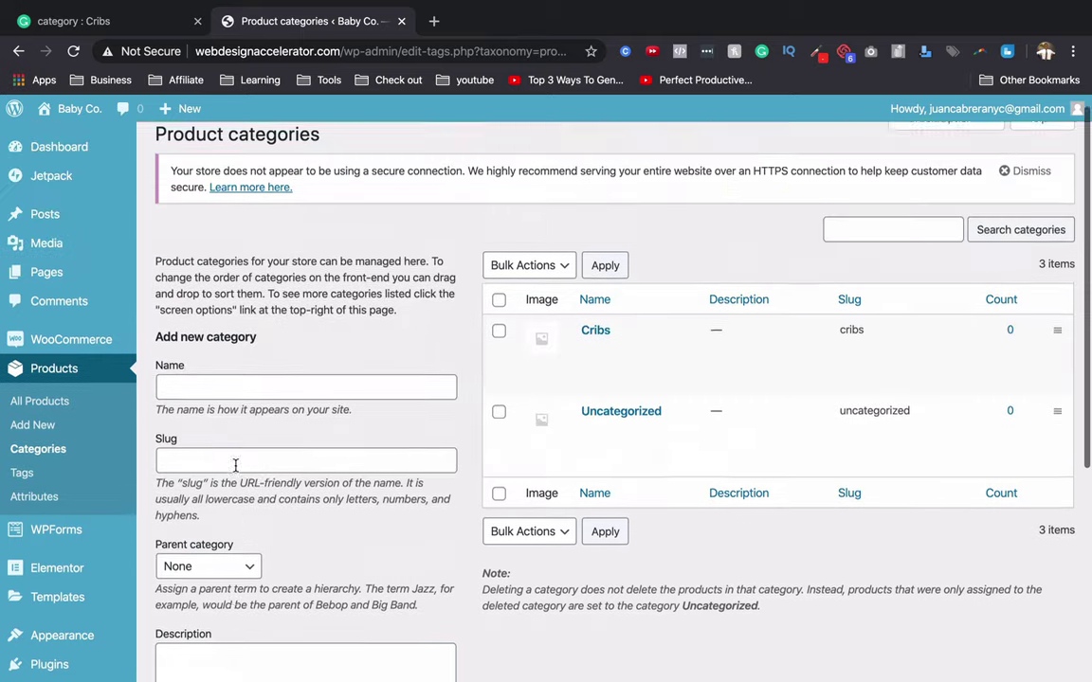
pyautogui.click(243, 410)
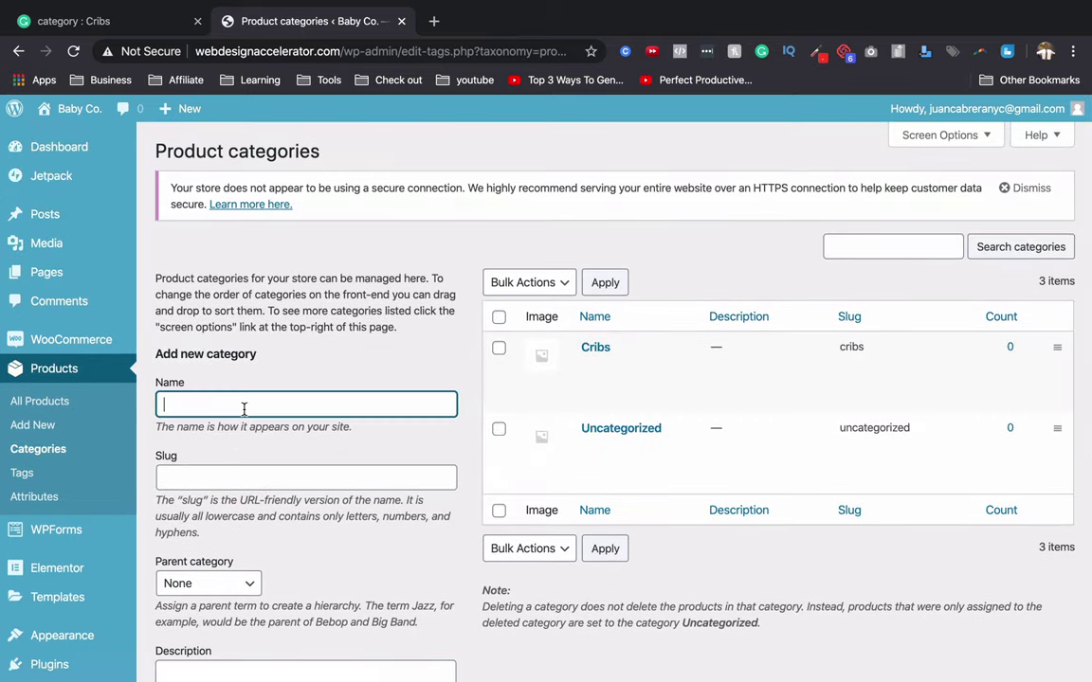
pyautogui.click(88, 23)
pyautogui.scroll(-10, 146, 434)
pyautogui.scroll(-8, 146, 433)
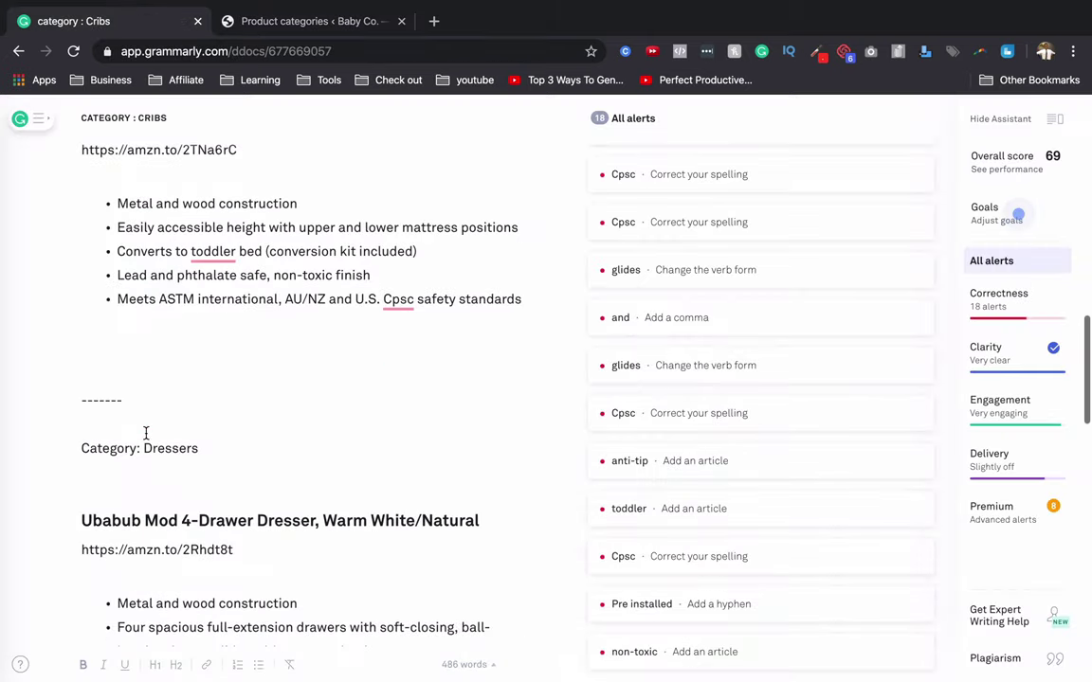
pyautogui.moveTo(144, 391); pyautogui.dragTo(186, 394)
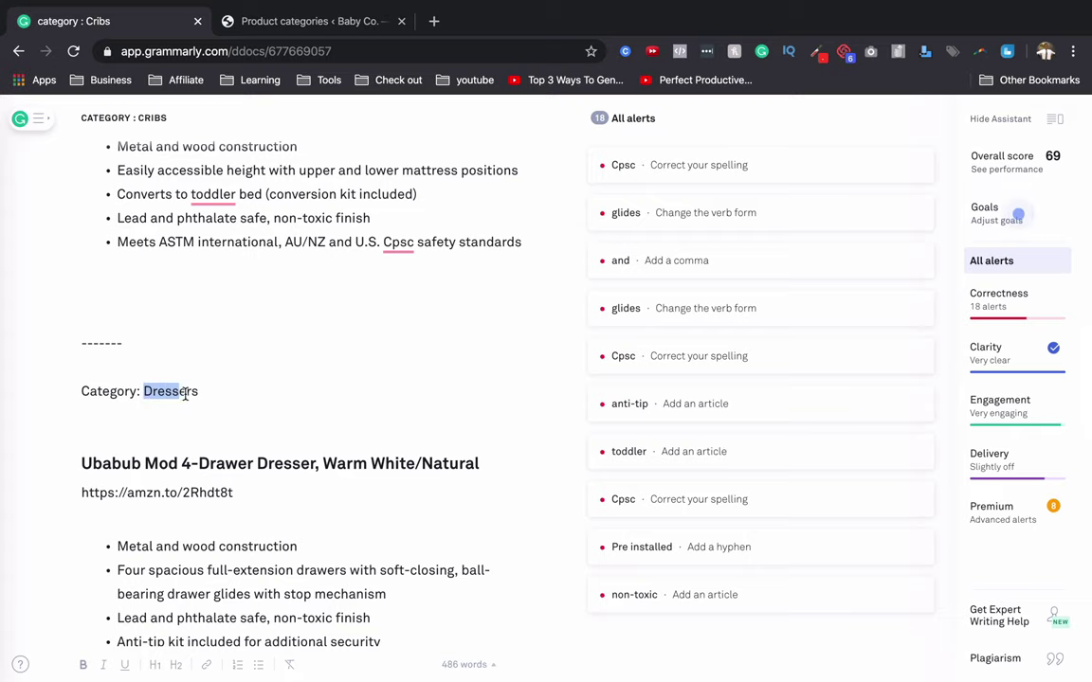
pyautogui.click(252, 32)
# Enter Dressers as the name and slug of a new product category
pyautogui.write('Dressers')
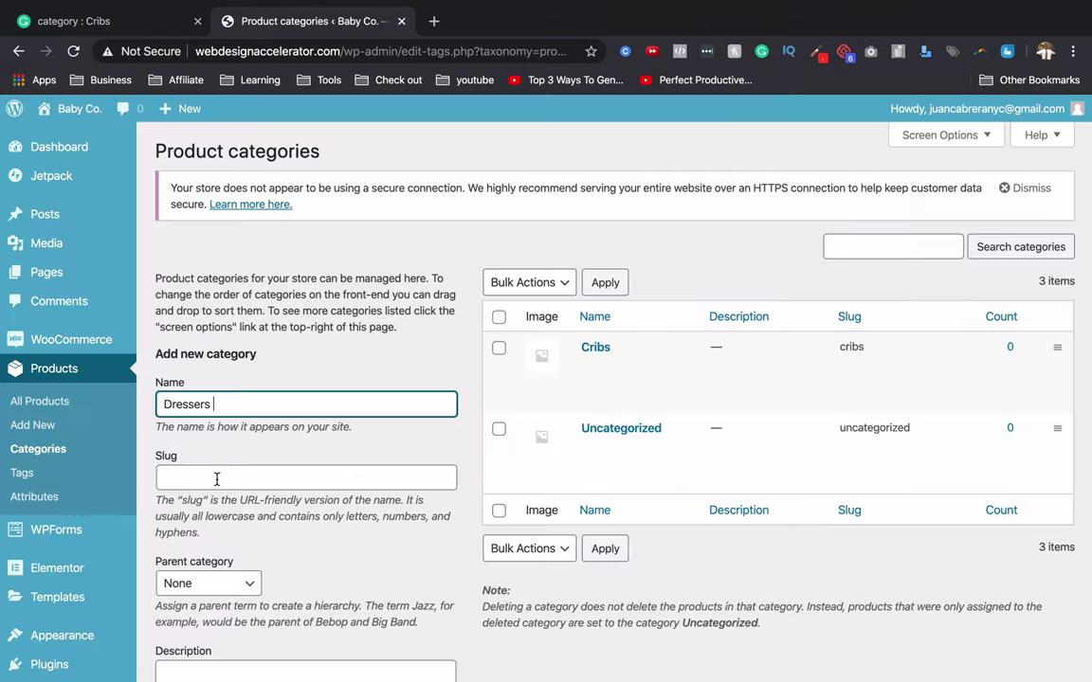
pyautogui.click(217, 479)
pyautogui.write('Dressers')
pyautogui.scroll(-3, 216, 474)
pyautogui.scroll(-2, 215, 468)
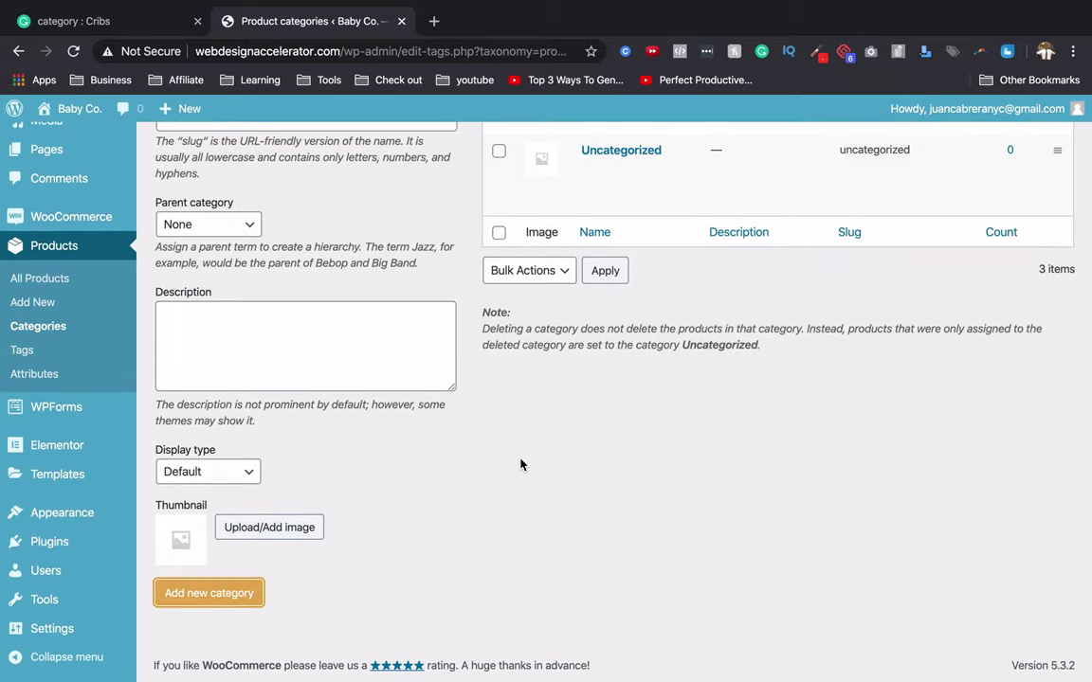
pyautogui.scroll(5, 568, 313)
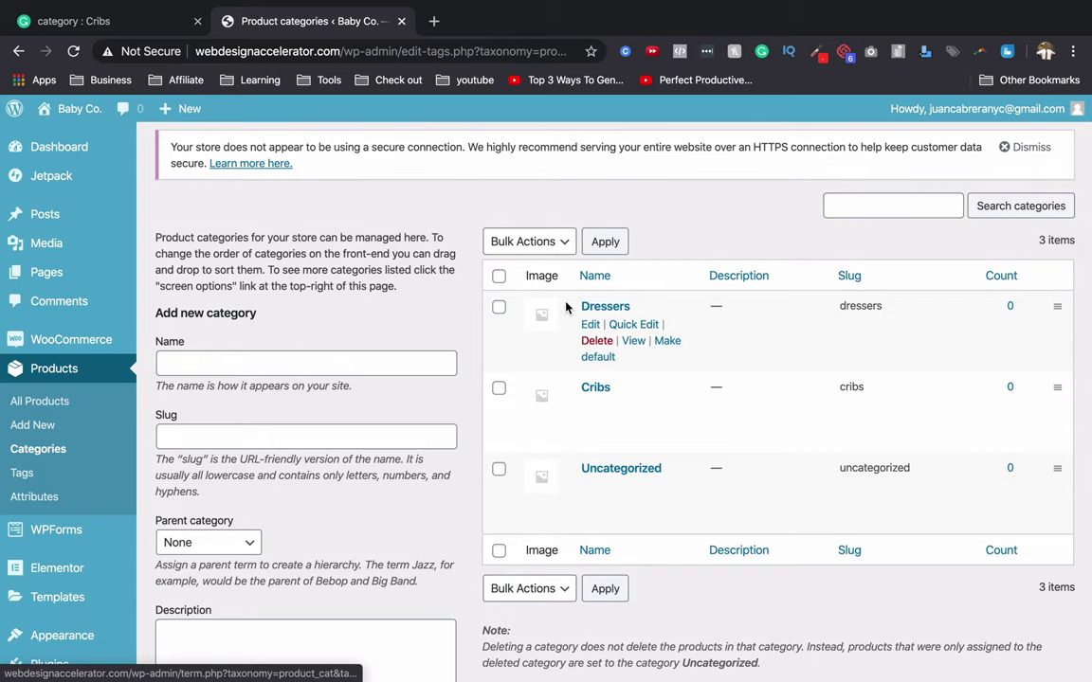
pyautogui.click(41, 406)
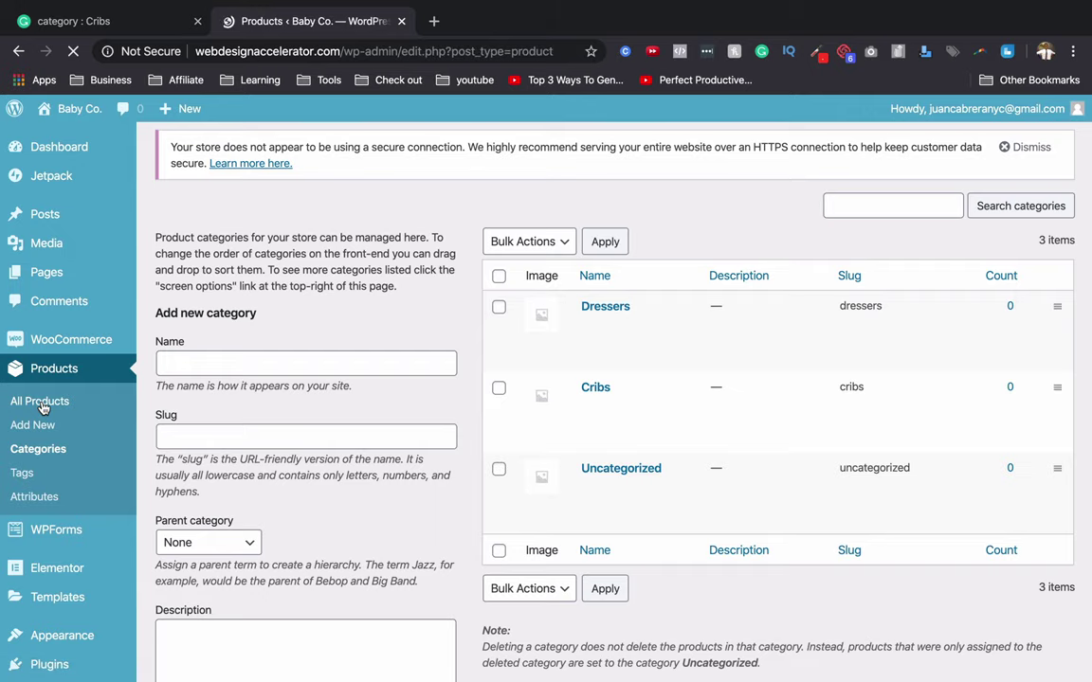
# Select all products on the first page and move them to Trash
pyautogui.scroll(-15, 194, 451)
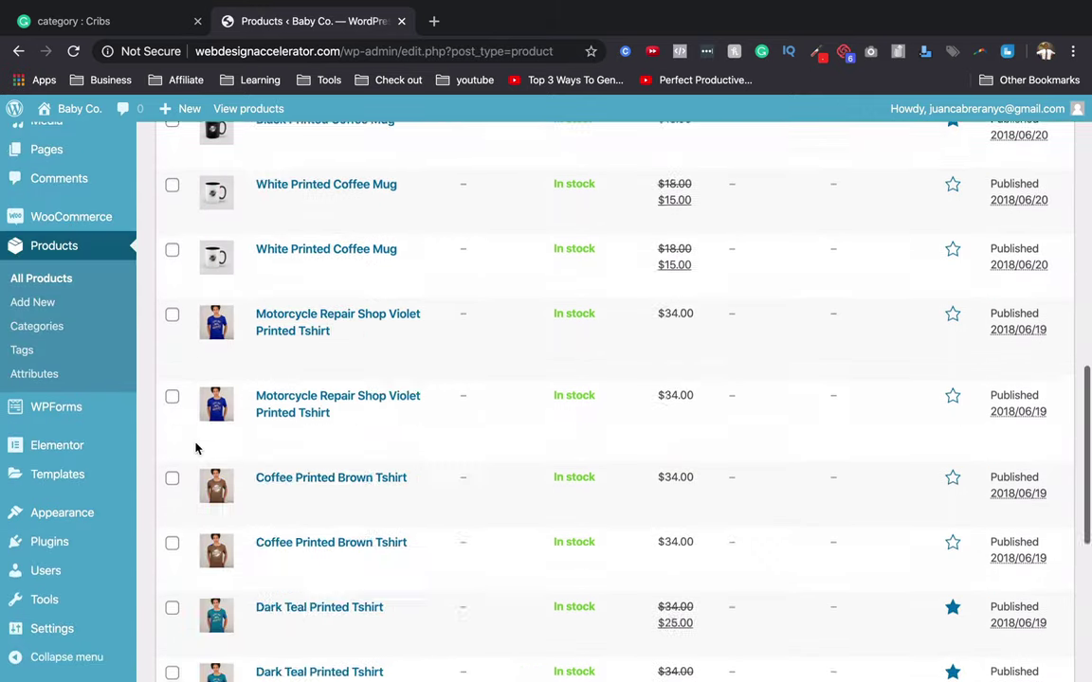
pyautogui.scroll(15, 196, 447)
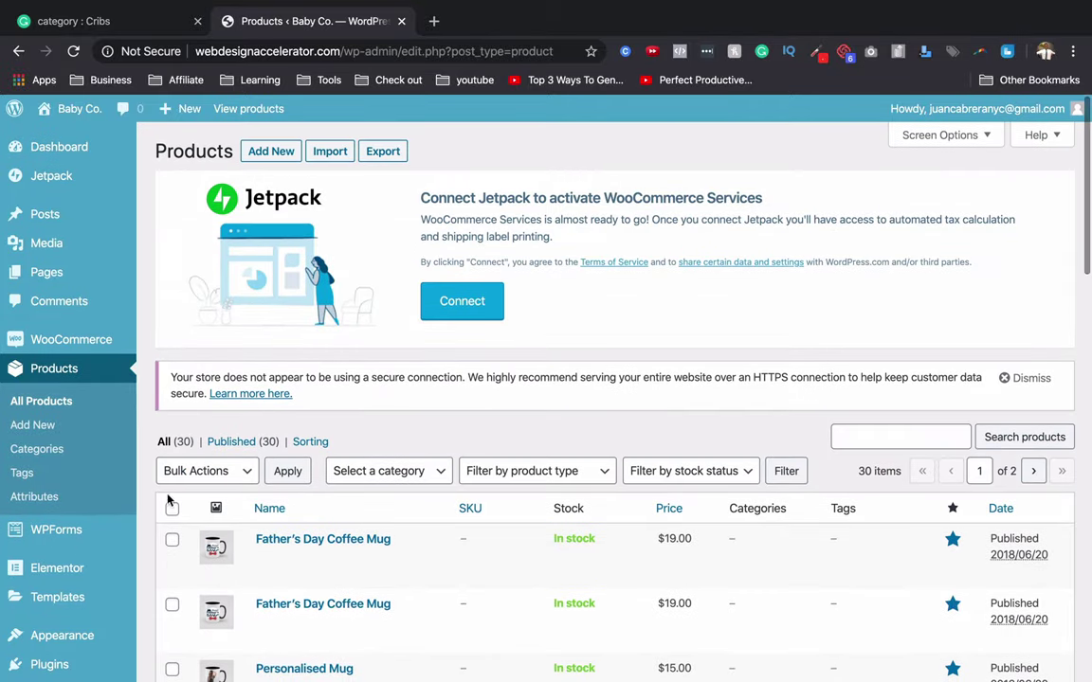
pyautogui.click(172, 511)
pyautogui.click(232, 472)
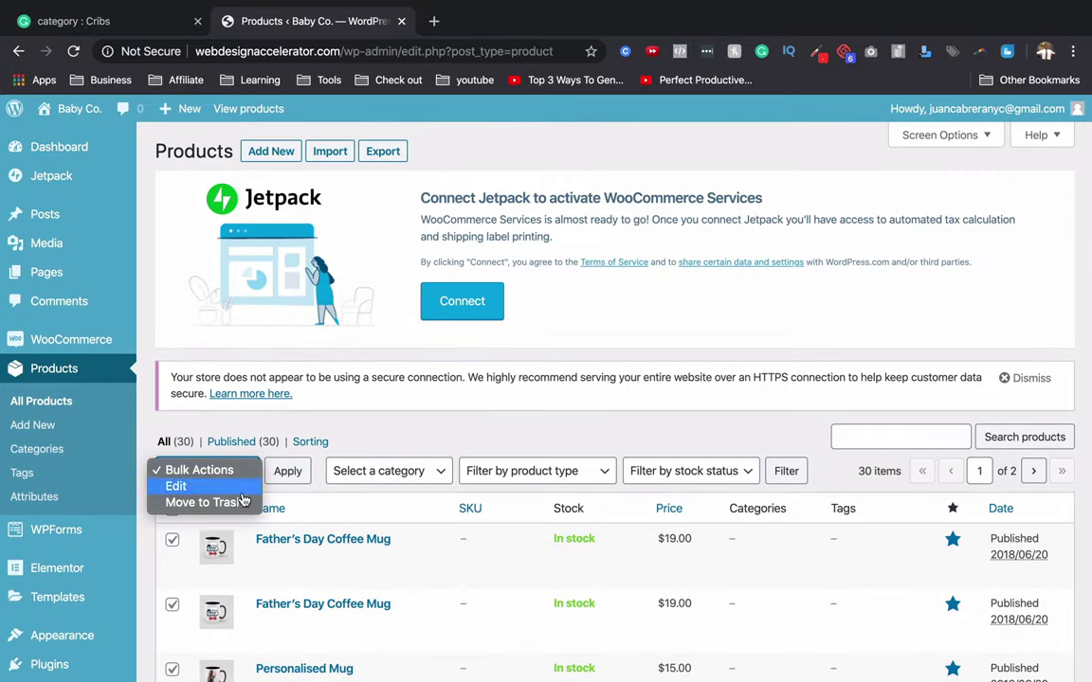
pyautogui.click(242, 504)
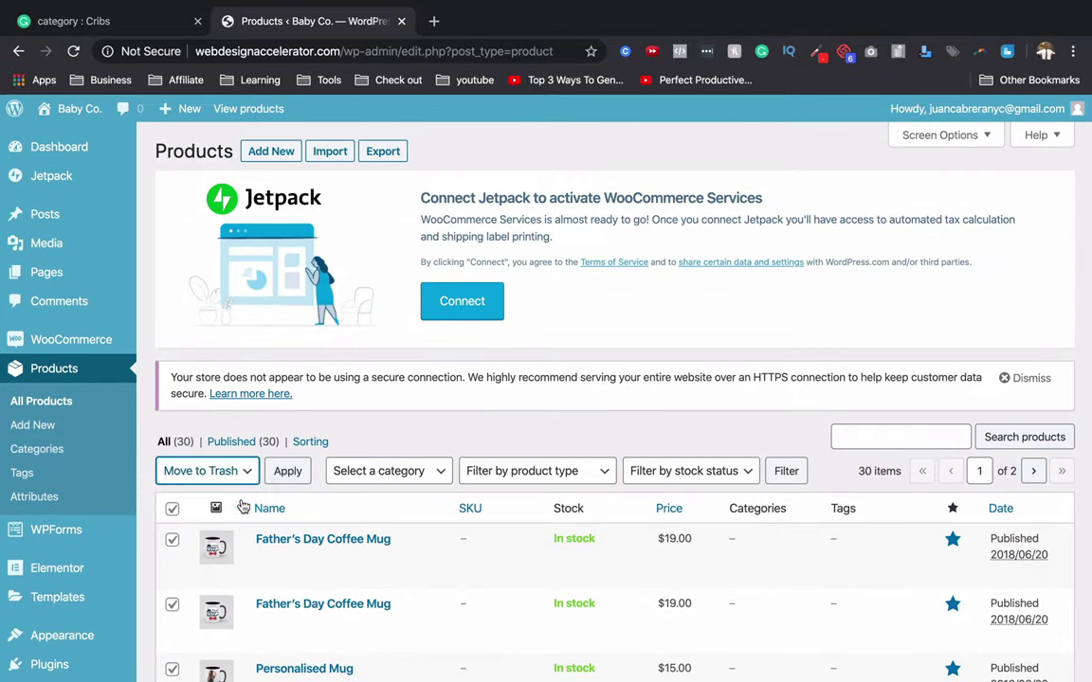
pyautogui.click(287, 468)
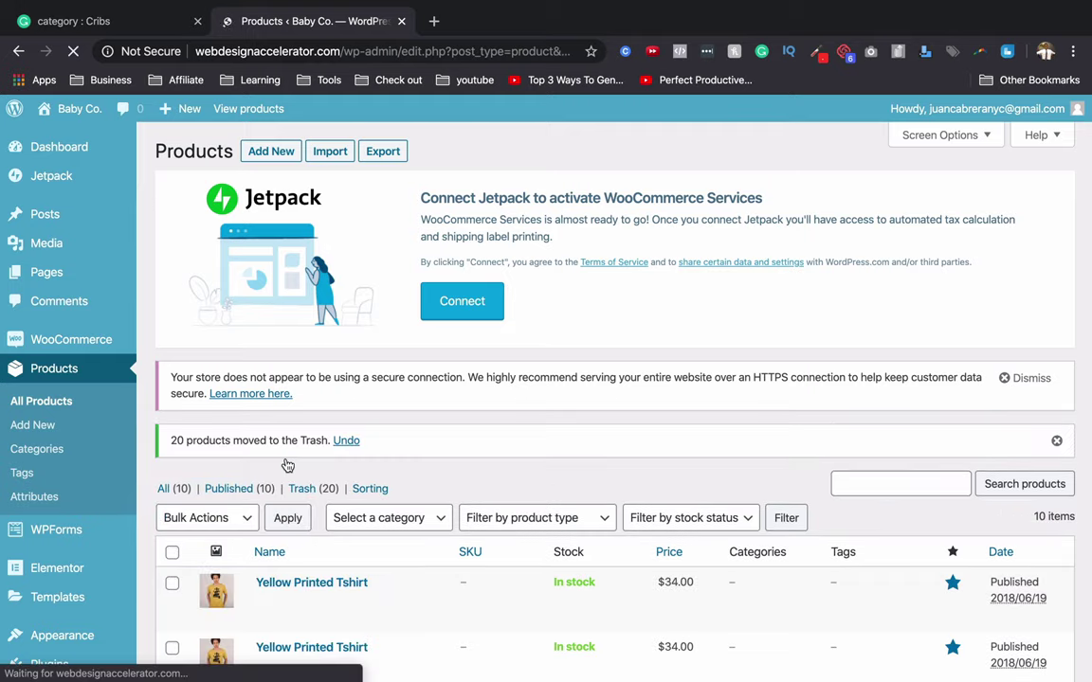
# Trash the remaining ten products and start a new empty product
pyautogui.click(171, 551)
pyautogui.scroll(-1, 172, 552)
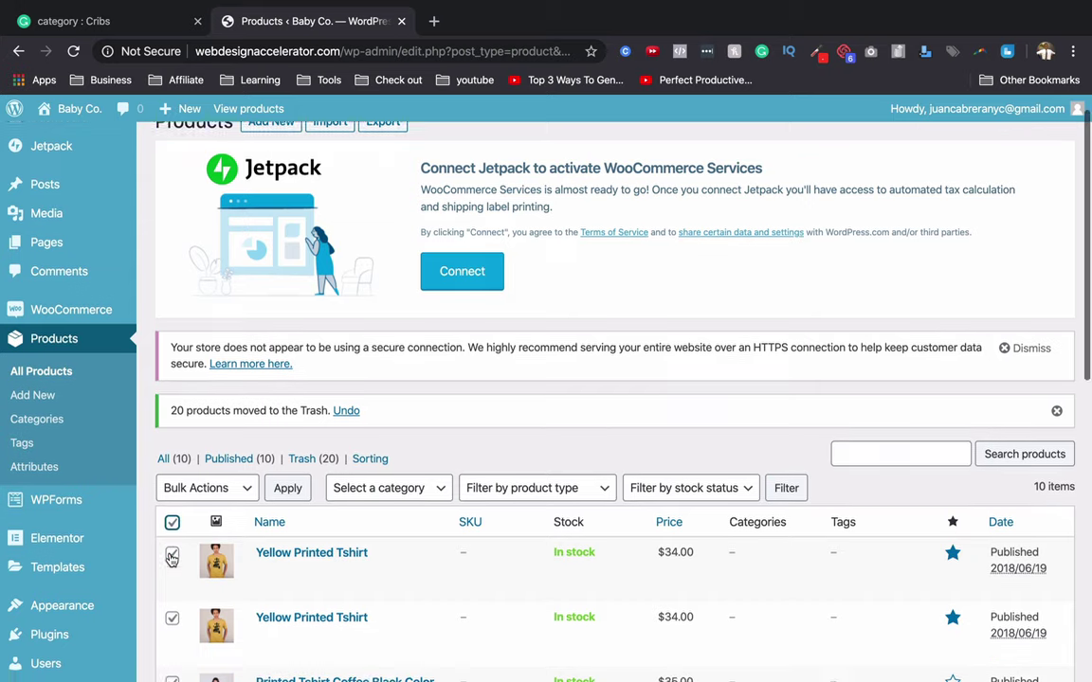
pyautogui.click(239, 468)
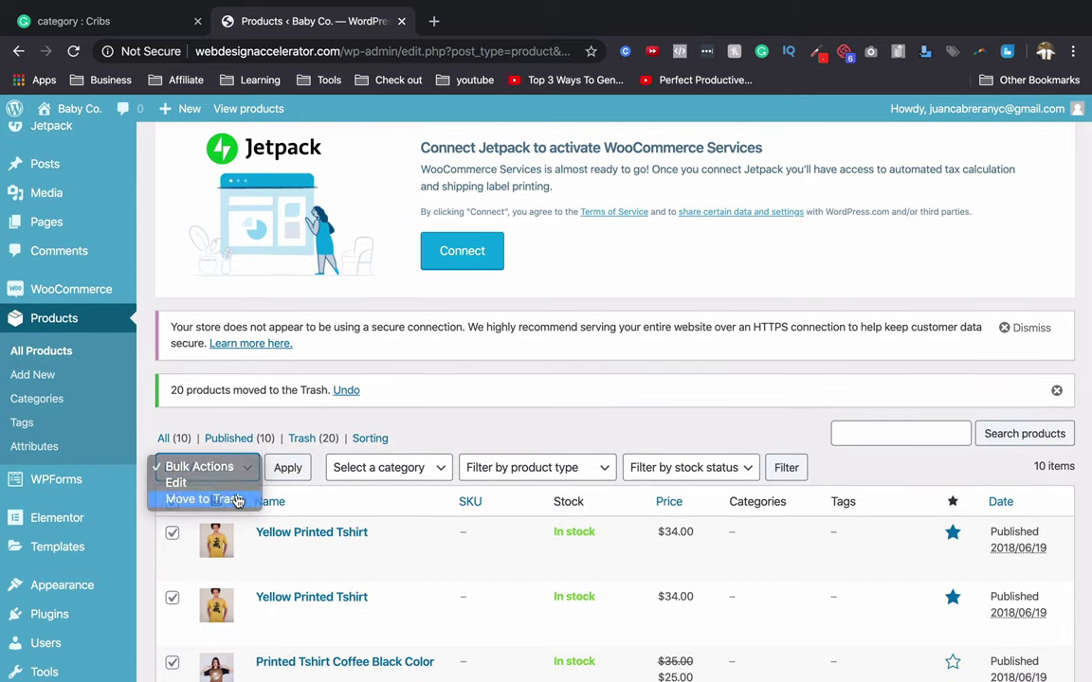
pyautogui.click(213, 499)
pyautogui.click(288, 481)
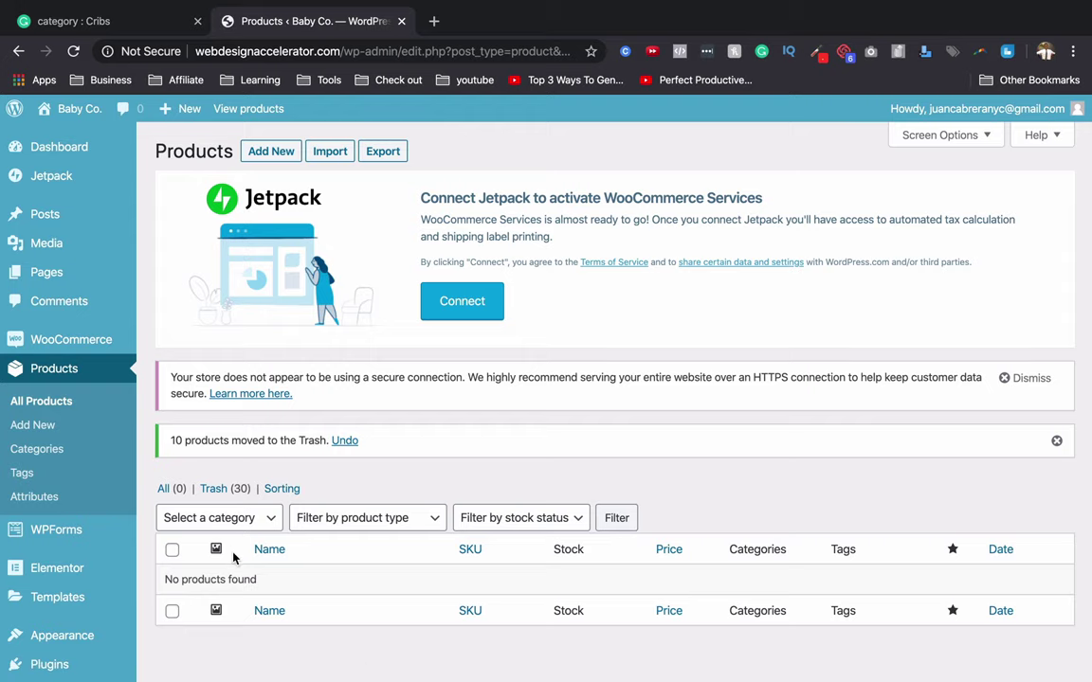
pyautogui.scroll(-1, 218, 503)
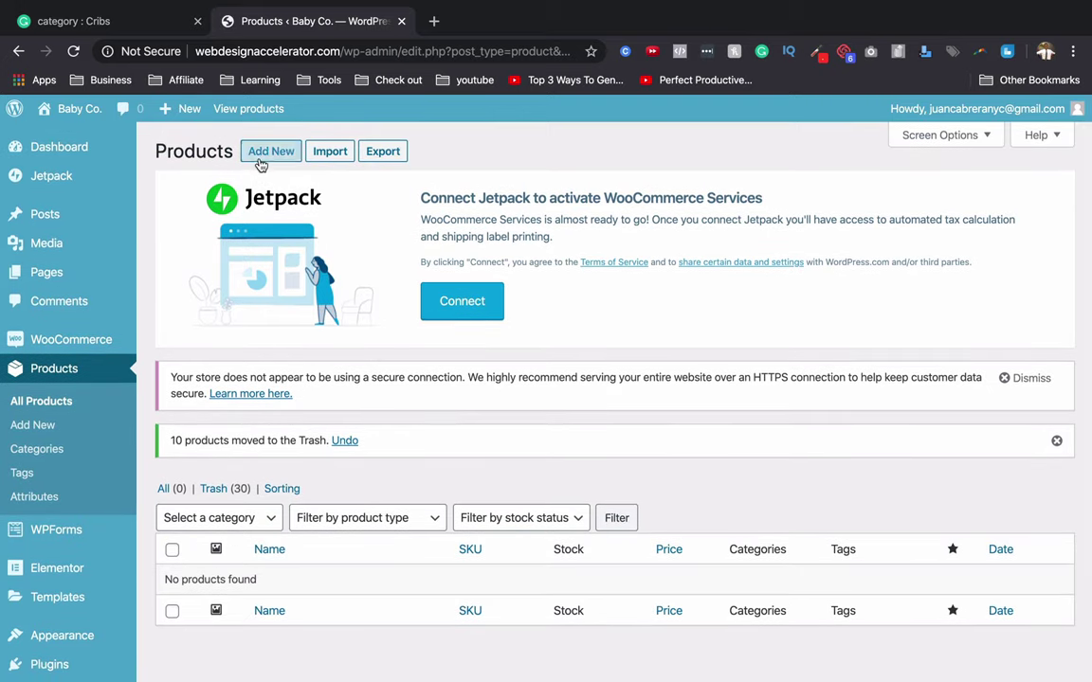
pyautogui.click(262, 156)
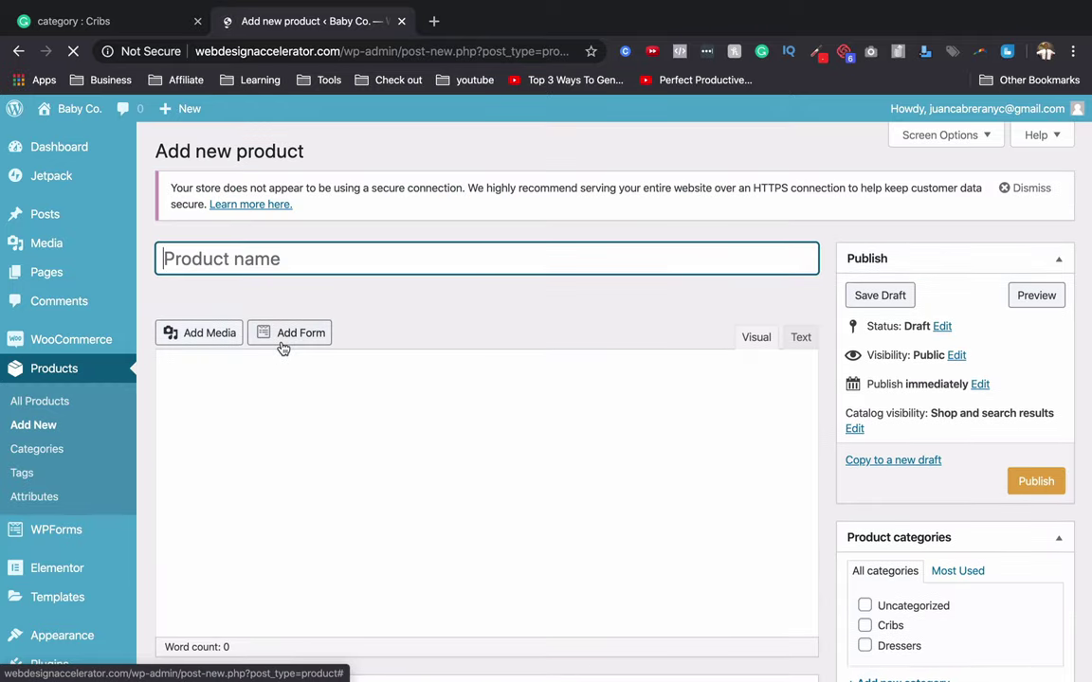
pyautogui.click(122, 20)
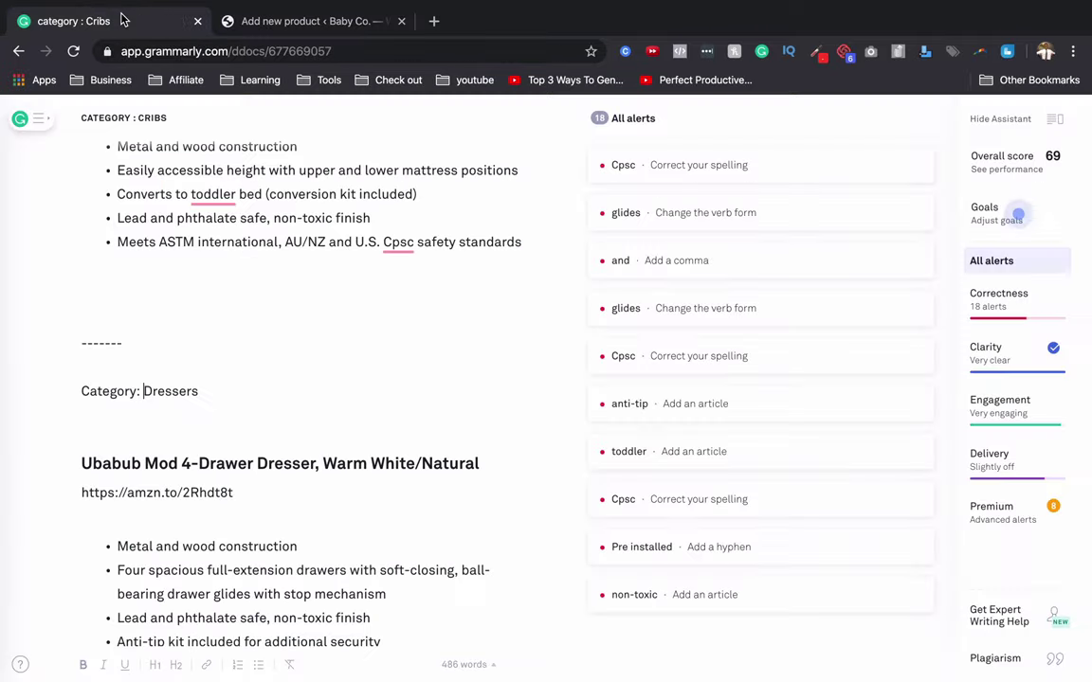
# Review the Amazon crib listing and generate its SiteStripe Text affiliate link
pyautogui.scroll(15, 210, 360)
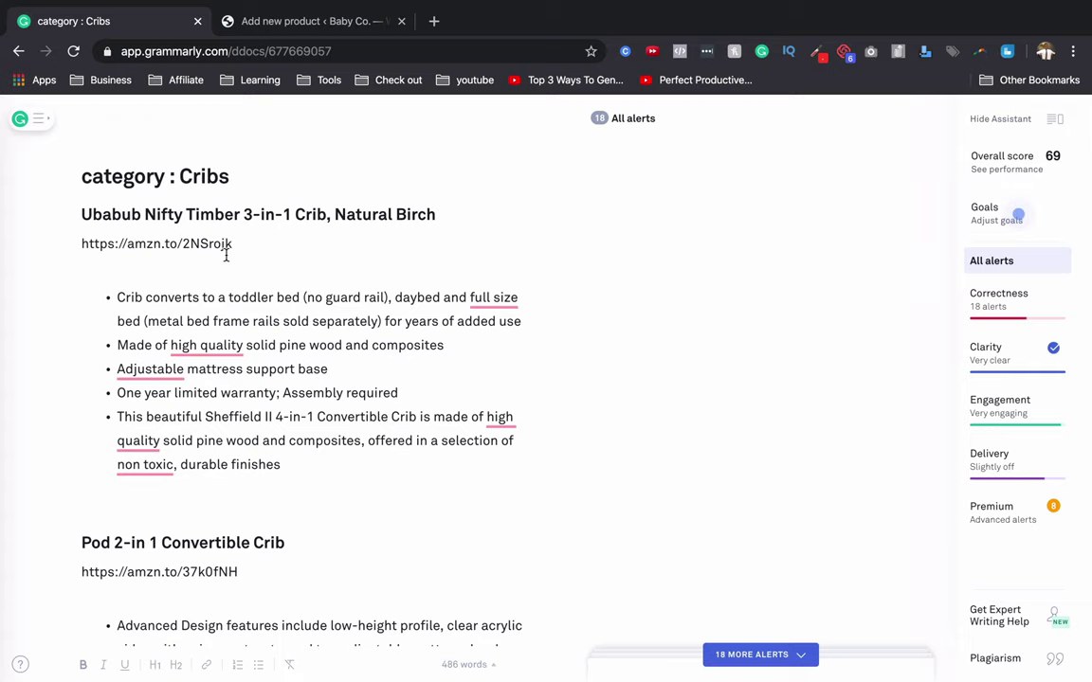
pyautogui.hotkey('alt', 'Tab')
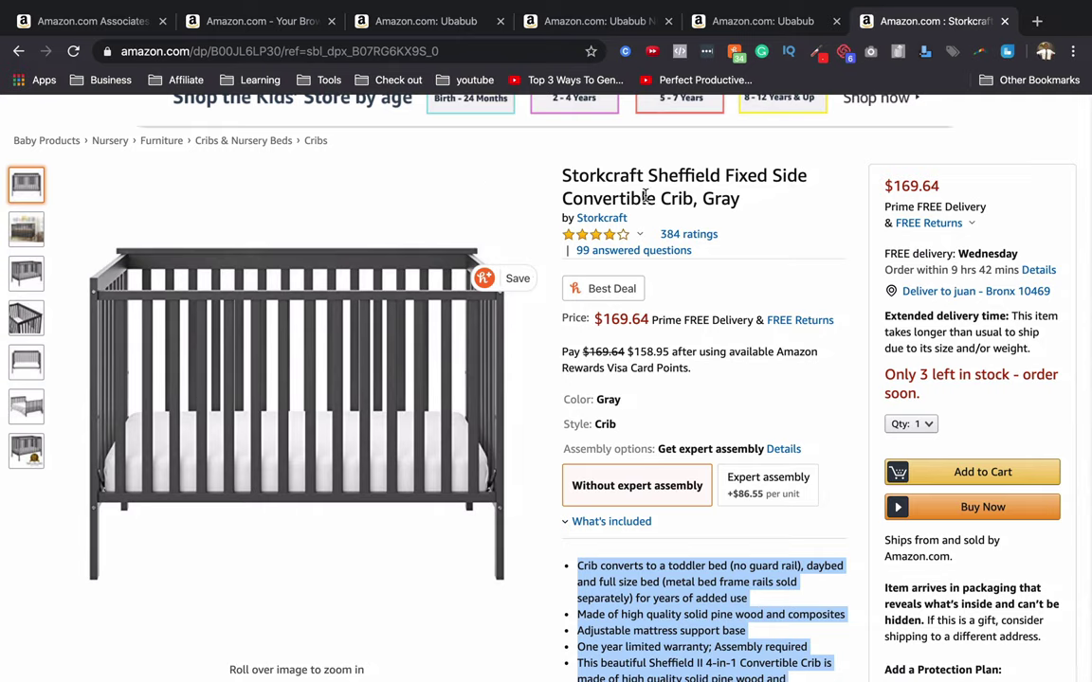
pyautogui.hotkey('alt', 'Tab')
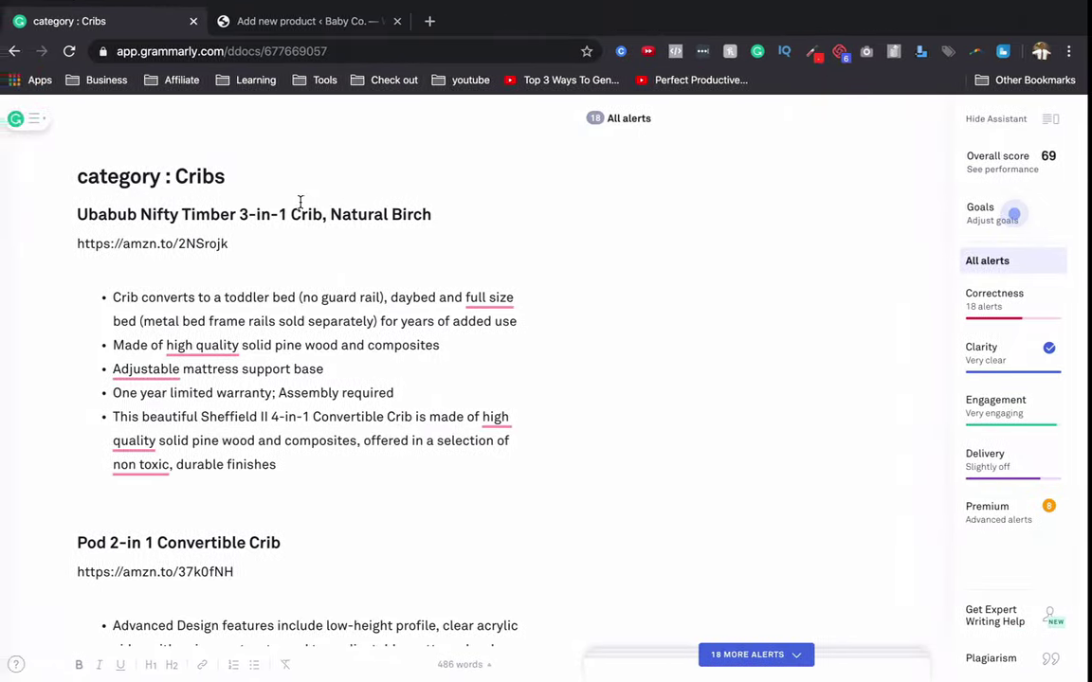
pyautogui.hotkey('alt', 'Tab')
pyautogui.scroll(3, 125, 252)
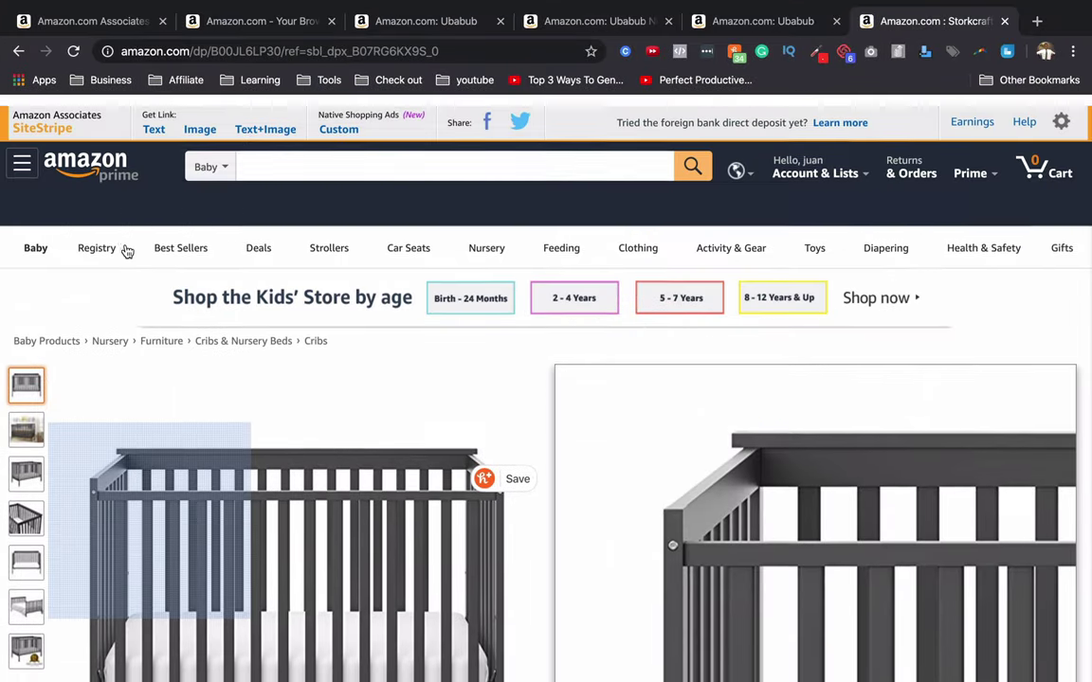
pyautogui.click(154, 119)
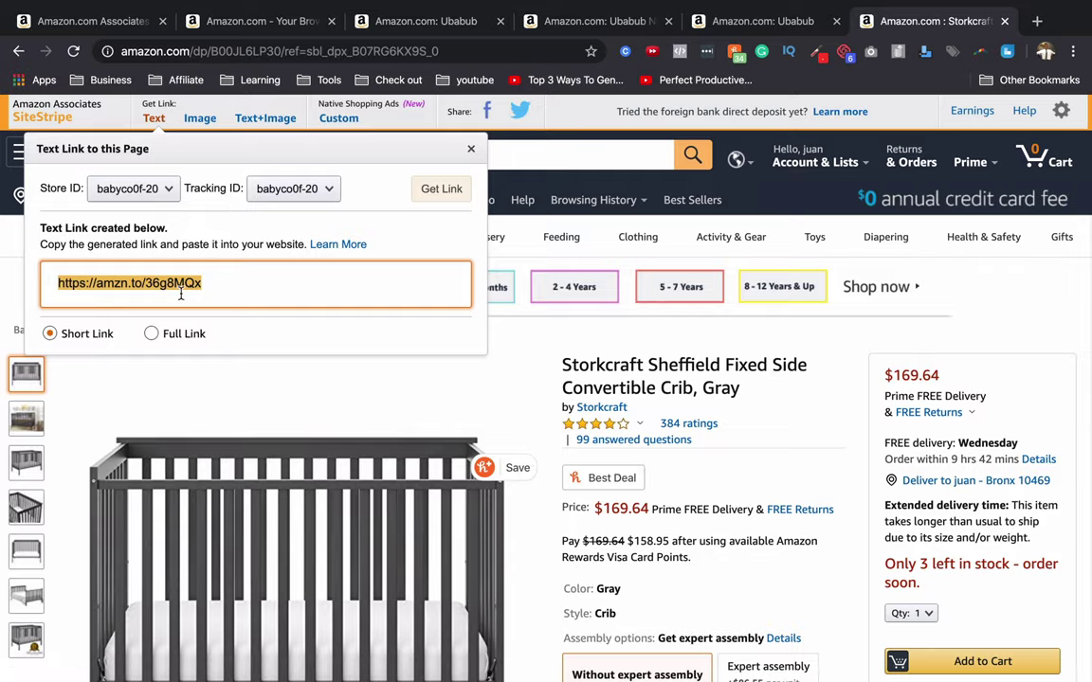
pyautogui.hotkey('alt', 'Tab')
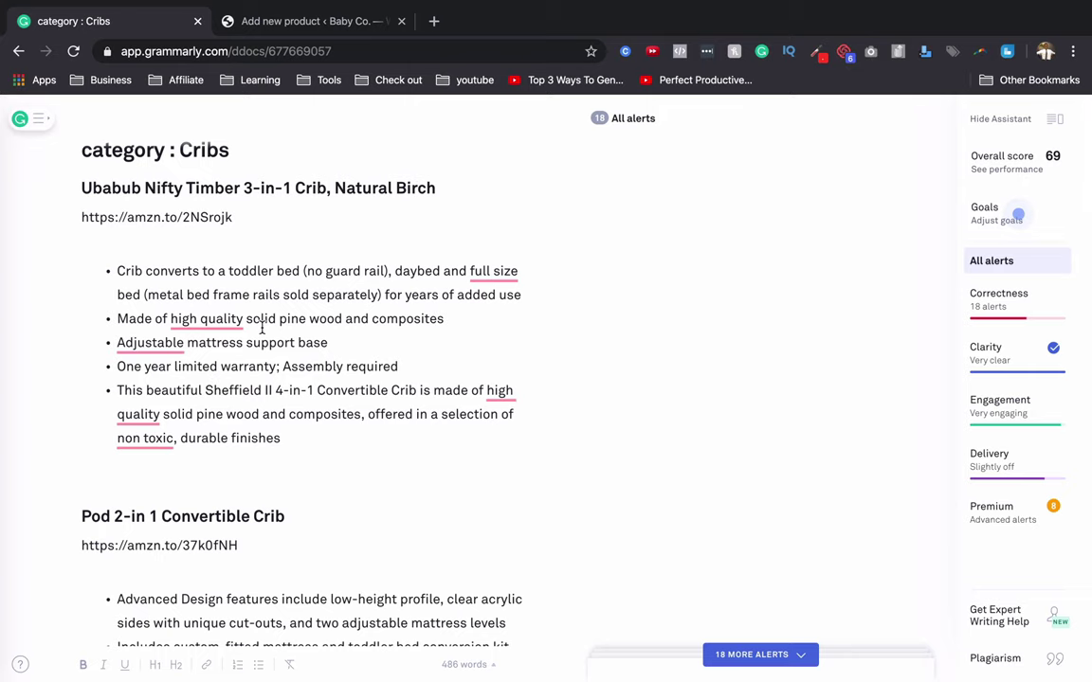
pyautogui.hotkey('ctrl', 'Right')
pyautogui.scroll(-3, 546, 471)
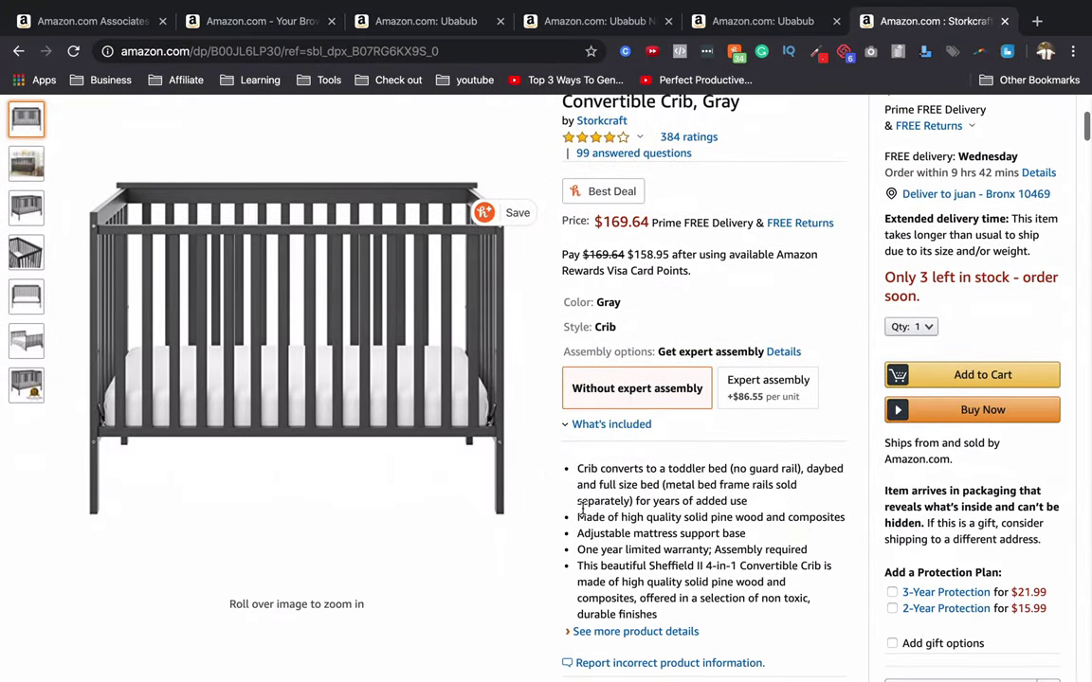
pyautogui.hotkey('ctrl', 'Left')
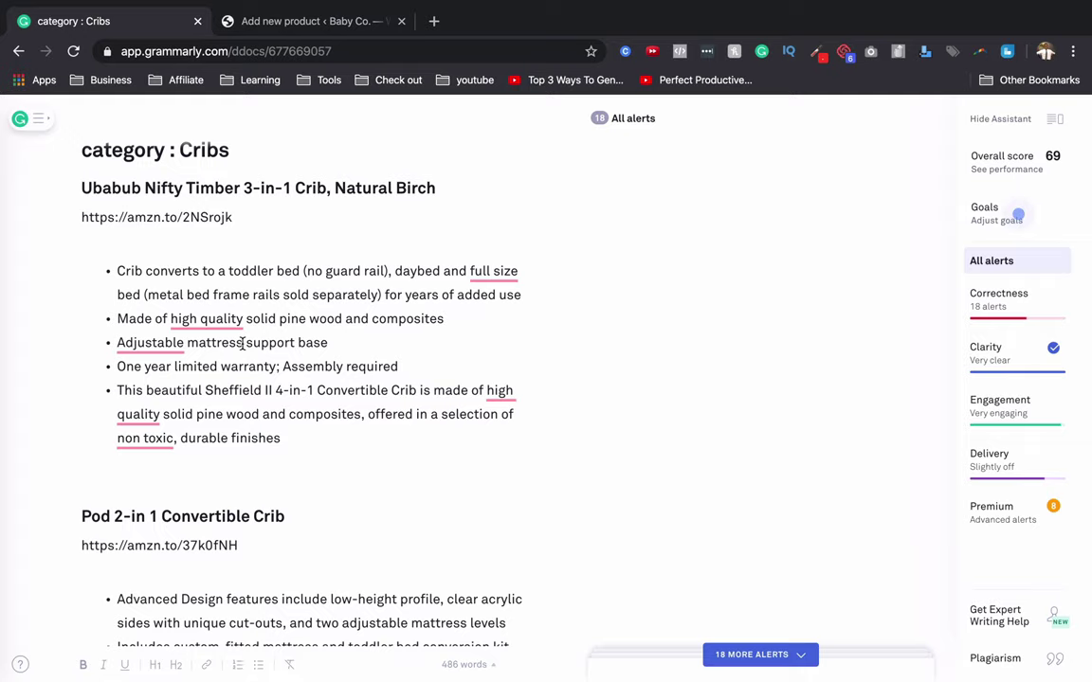
# Copy the 'Ubabub Nifty Timber 3-in-1 Crib, Natural Birch' heading and return to Add new product
pyautogui.scroll(-1, 299, 379)
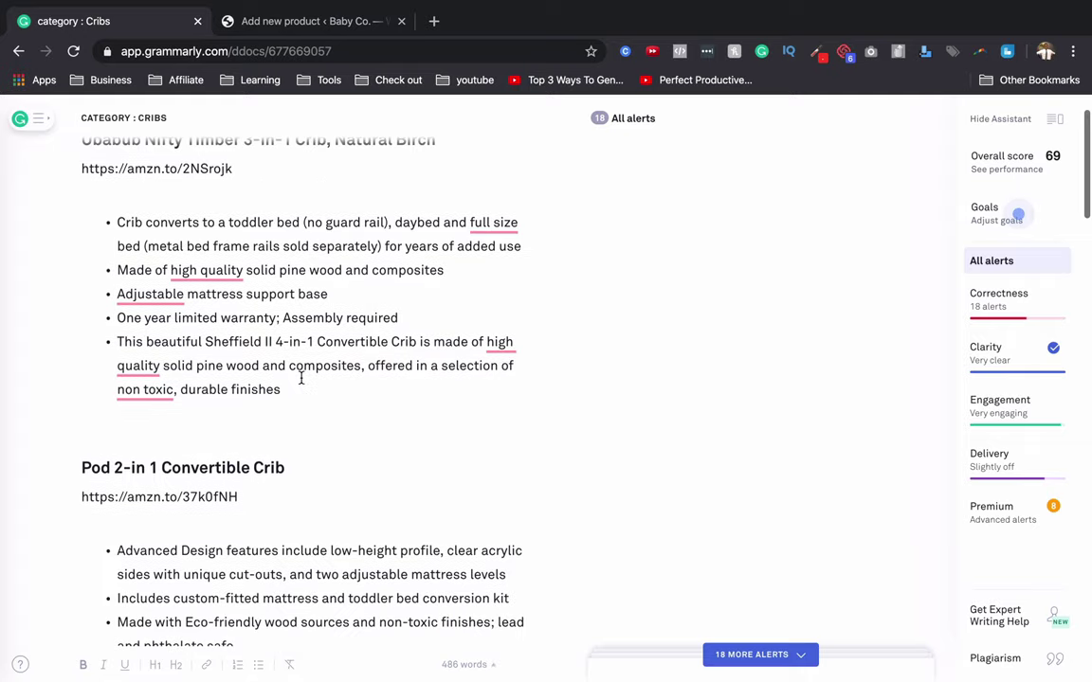
pyautogui.scroll(1, 299, 379)
pyautogui.scroll(1, 139, 229)
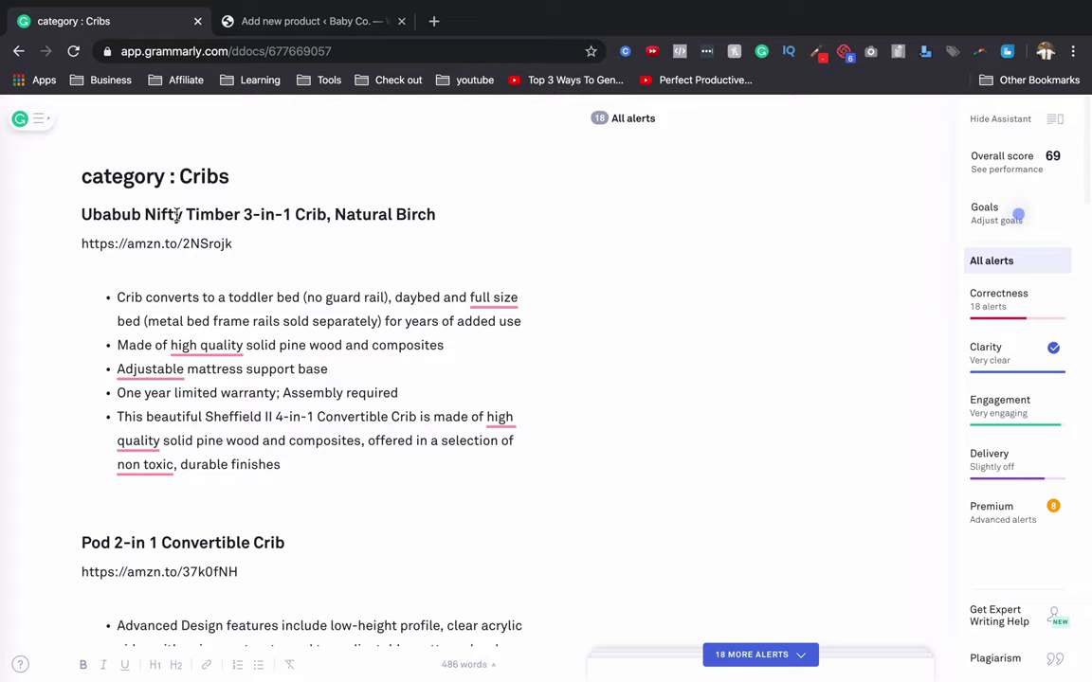
pyautogui.doubleClick(177, 214)
pyautogui.tripleClick(176, 214)
pyautogui.hotkey('ctrl', 'c')
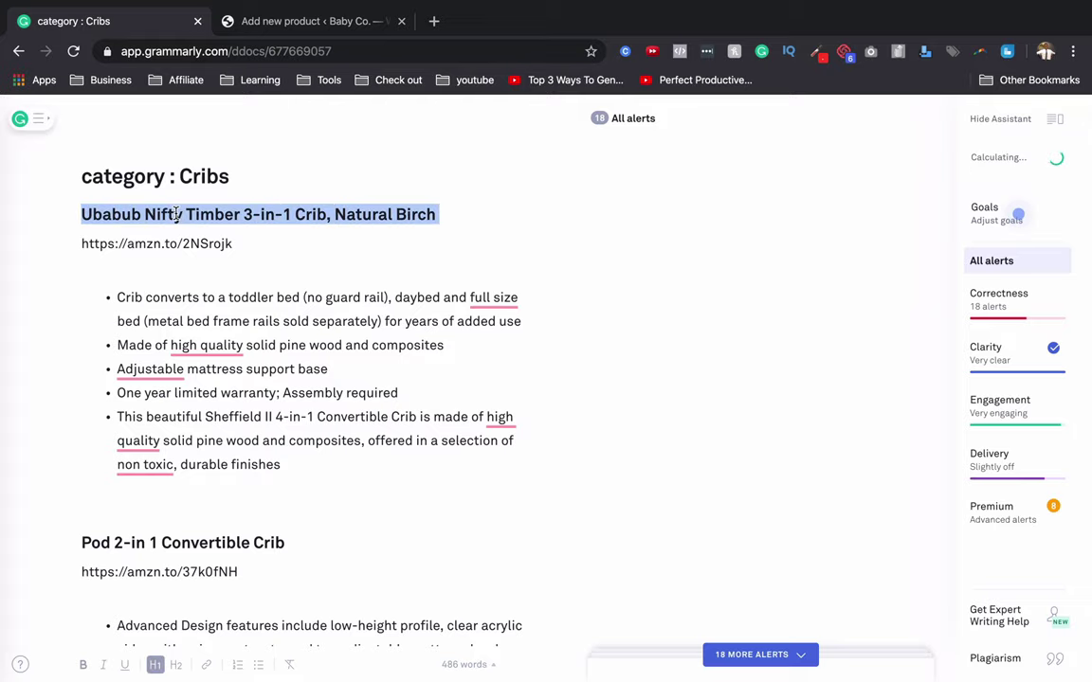
pyautogui.click(307, 19)
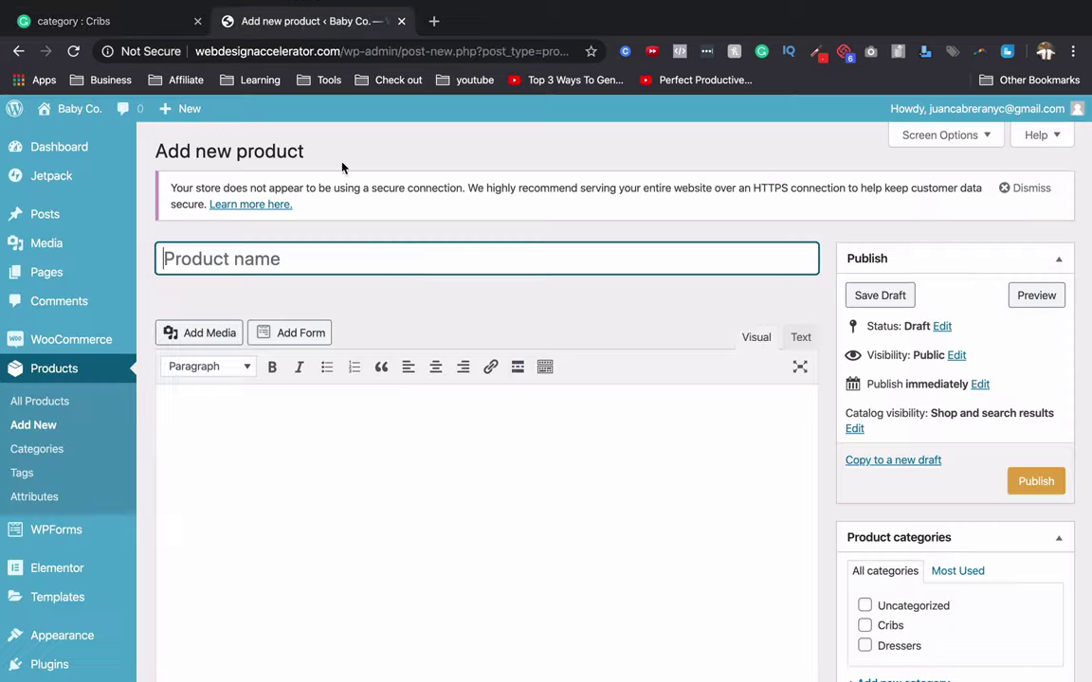
# Paste the crib title as the product name and the notes' feature bullet list into the description
pyautogui.hotkey('ctrl', 'v')
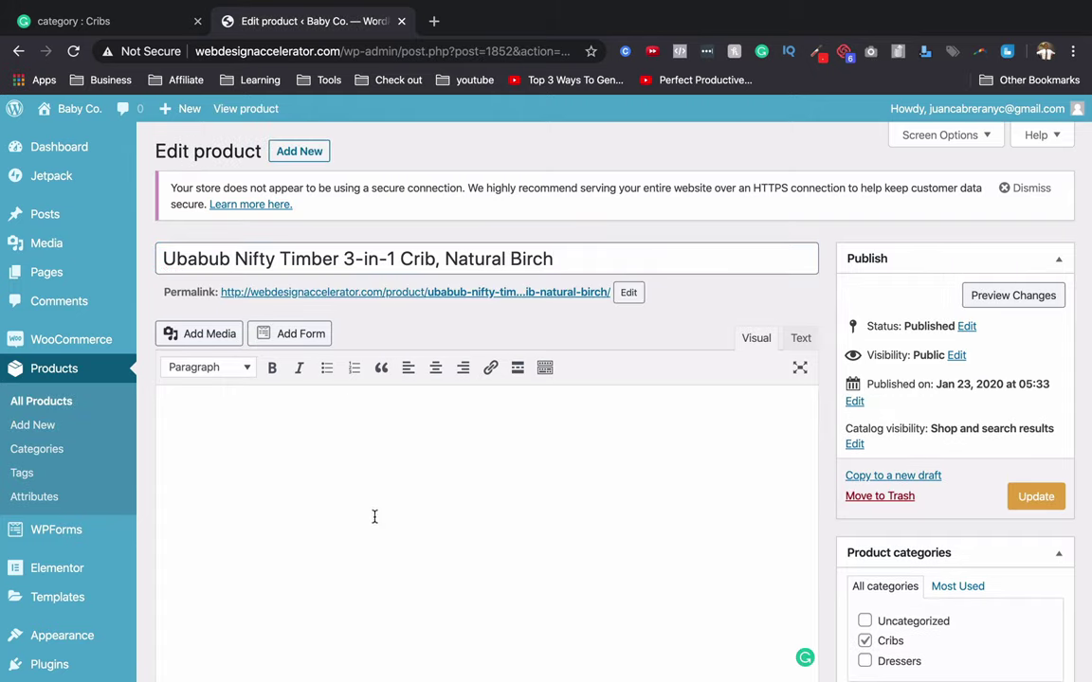
pyautogui.click(114, 28)
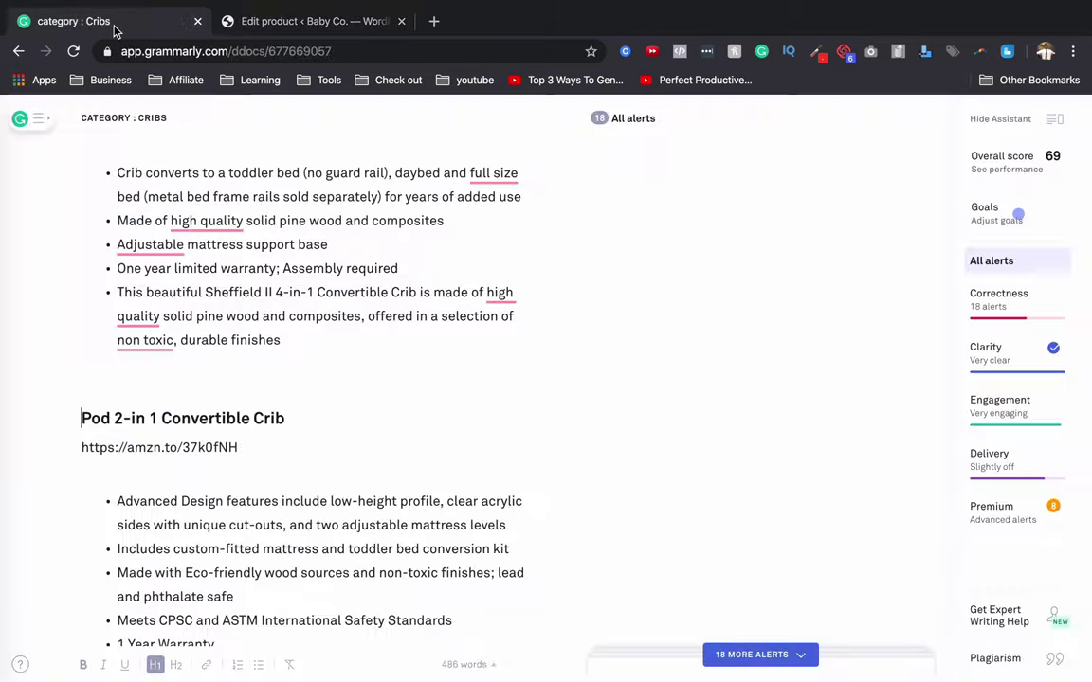
pyautogui.scroll(3, 280, 328)
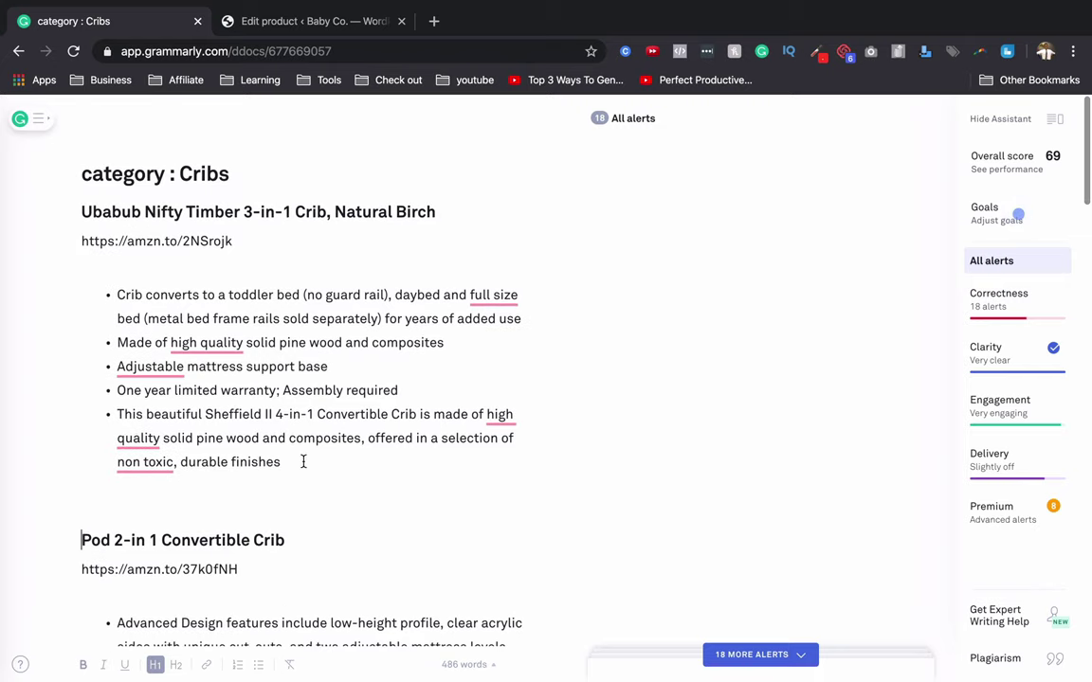
pyautogui.moveTo(282, 462); pyautogui.dragTo(110, 256)
pyautogui.hotkey('ctrl', 'c')
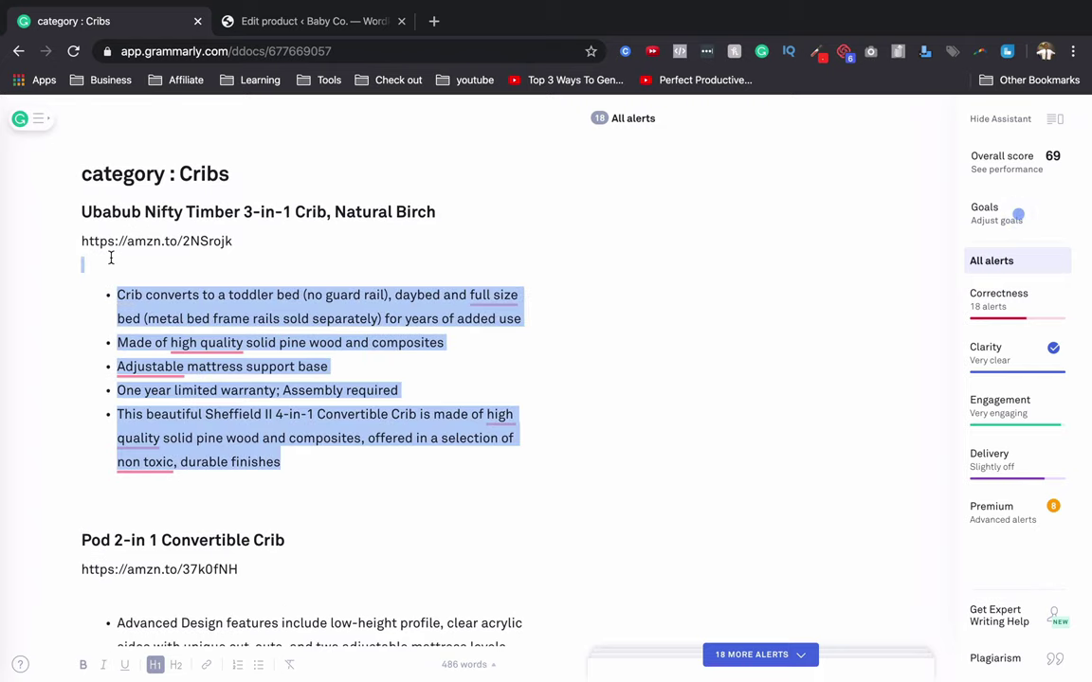
pyautogui.click(232, 26)
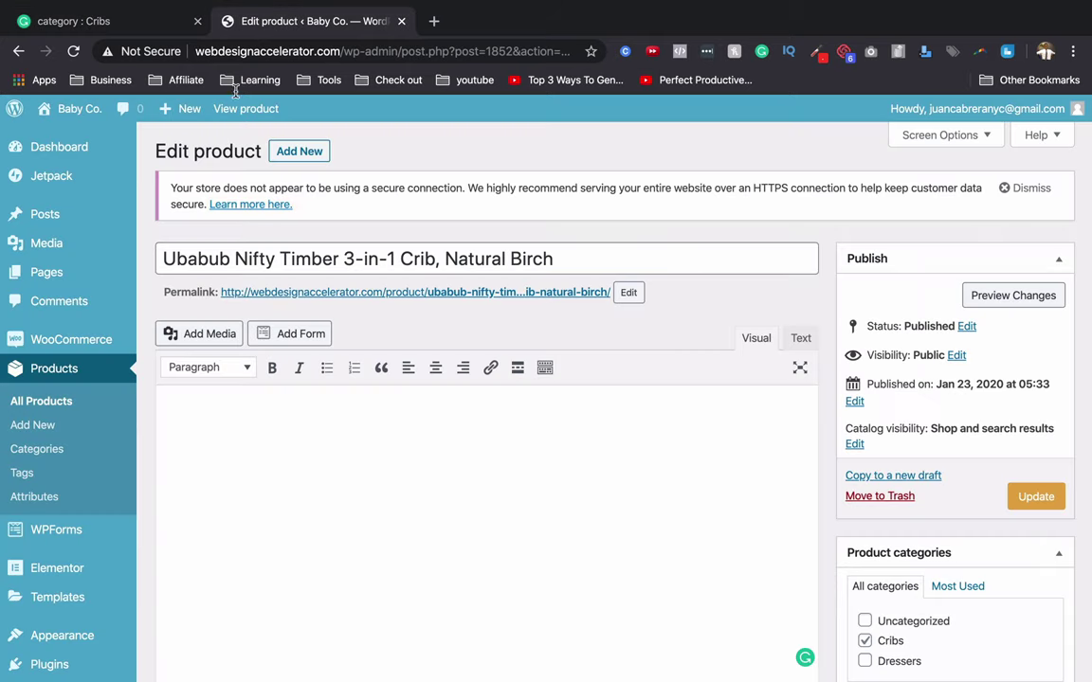
pyautogui.click(222, 462)
pyautogui.hotkey('ctrl', 'v')
pyautogui.scroll(-5, 387, 406)
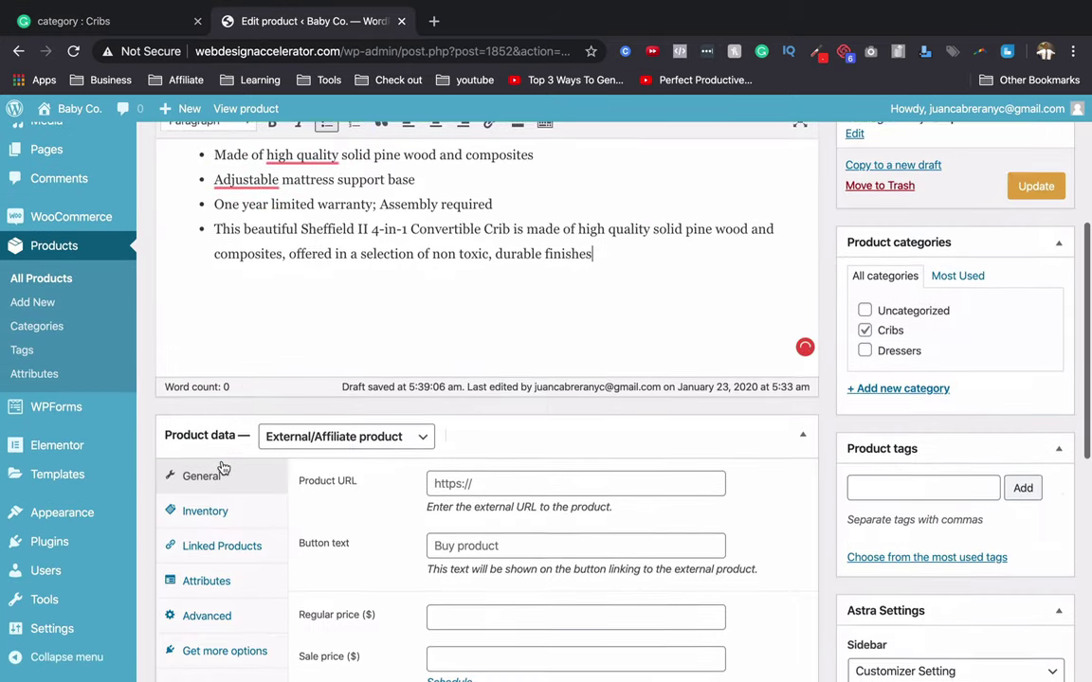
pyautogui.click(347, 358)
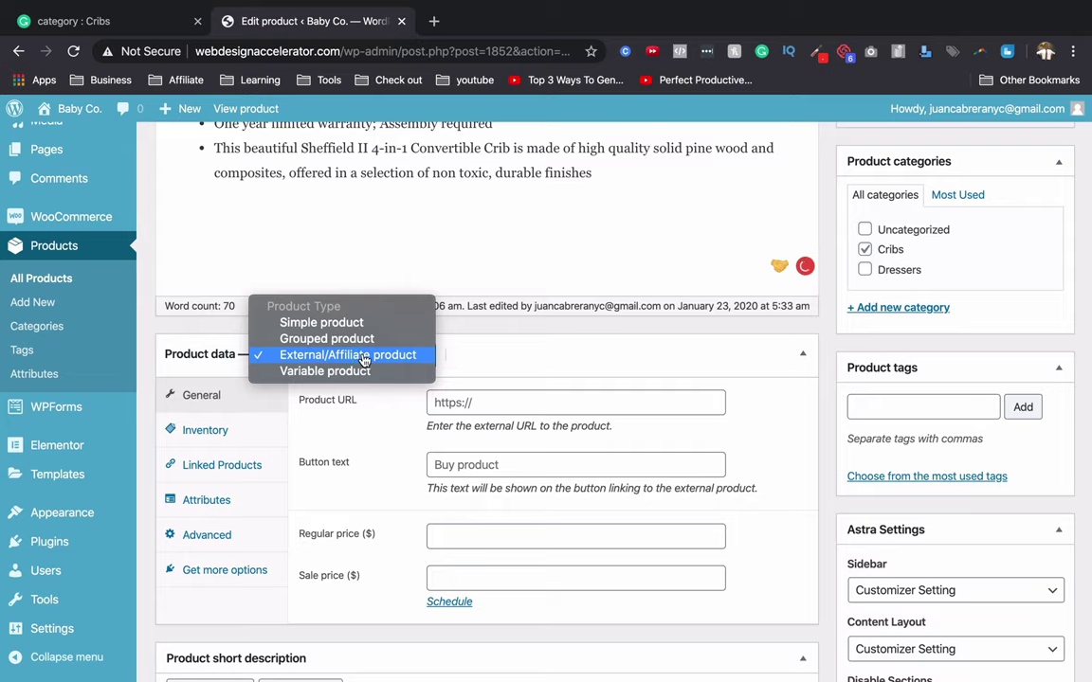
pyautogui.click(363, 356)
pyautogui.click(494, 402)
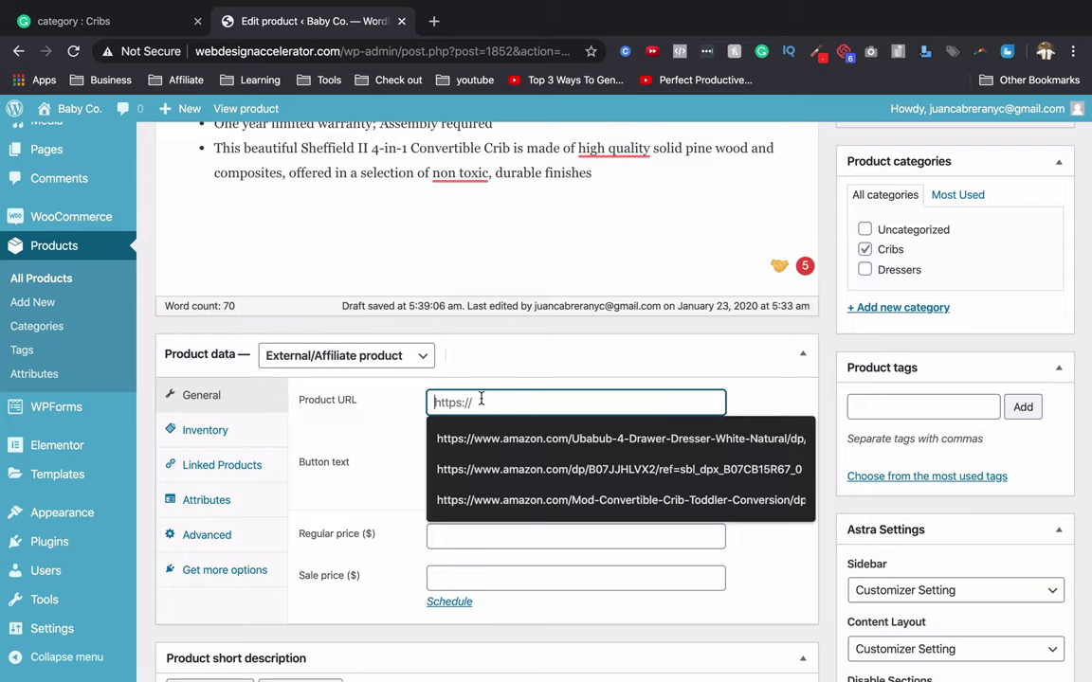
pyautogui.click(137, 32)
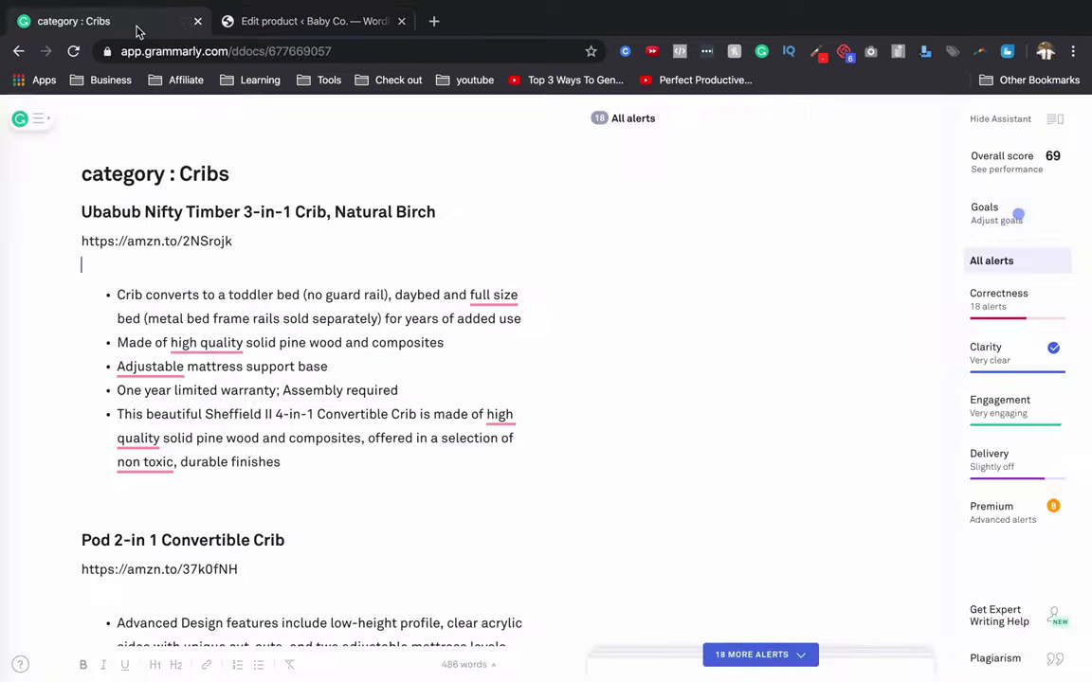
pyautogui.tripleClick(193, 241)
pyautogui.hotkey('ctrl', 'c')
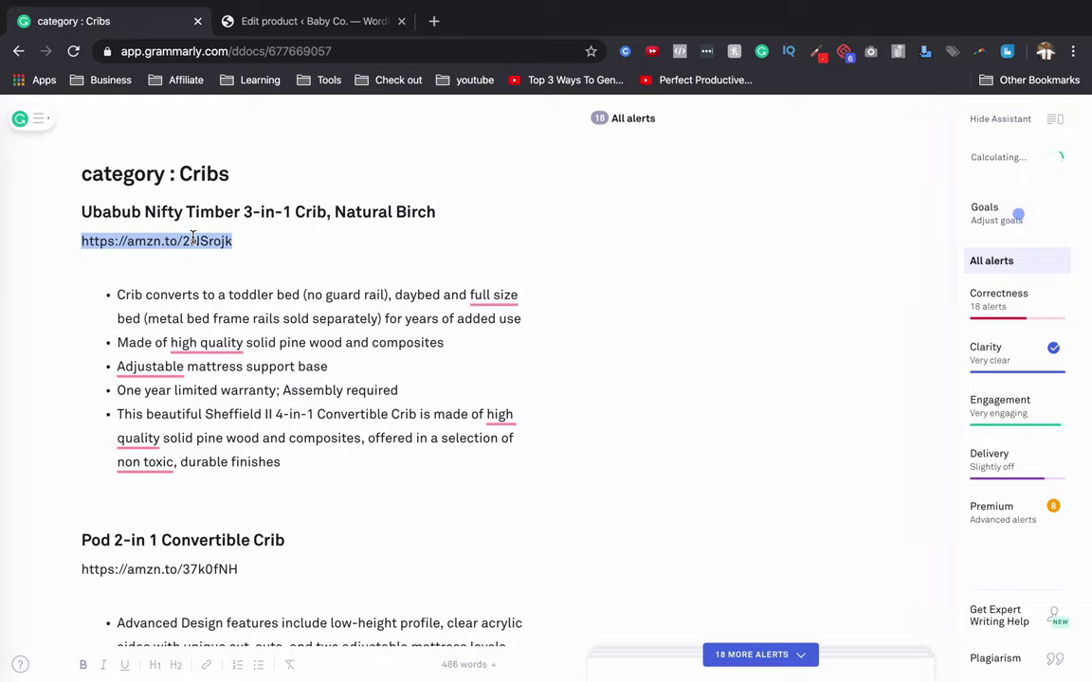
pyautogui.click(284, 20)
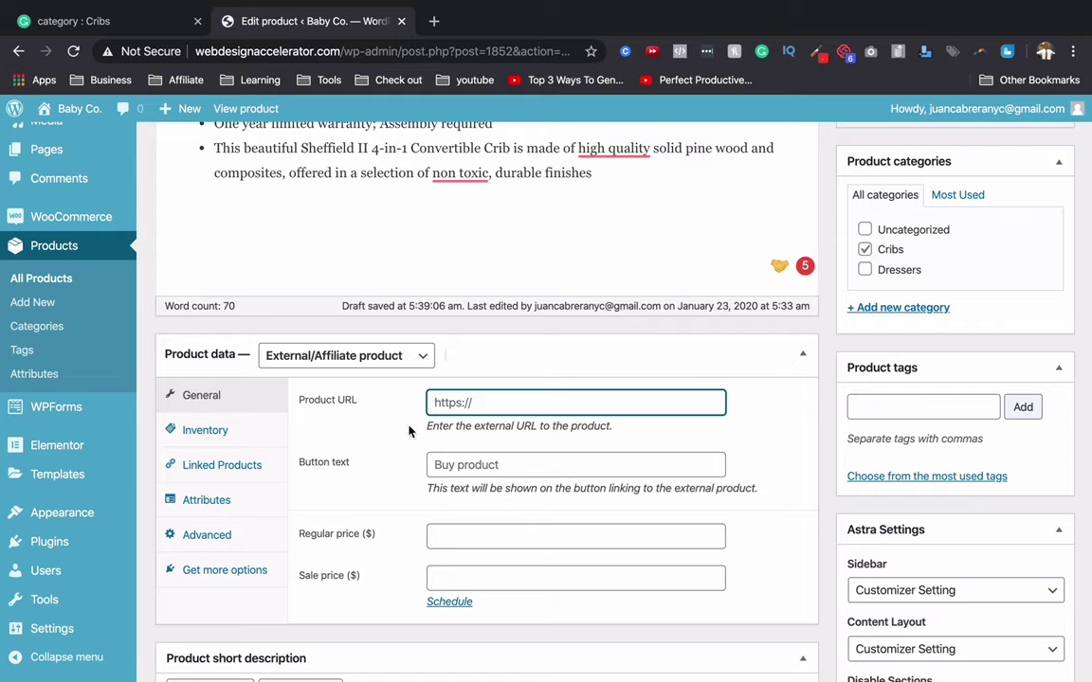
pyautogui.hotkey('ctrl', 'v')
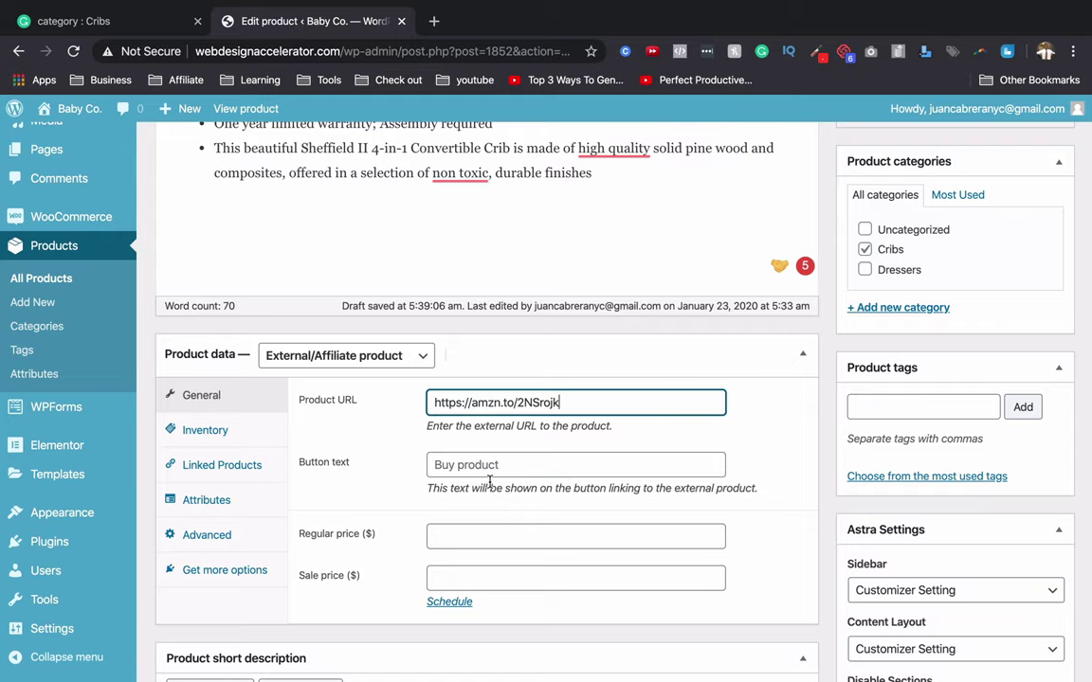
# Set the button text to 'Buy On Amazon' and the regular price to 799
pyautogui.click(489, 466)
pyautogui.click(486, 510)
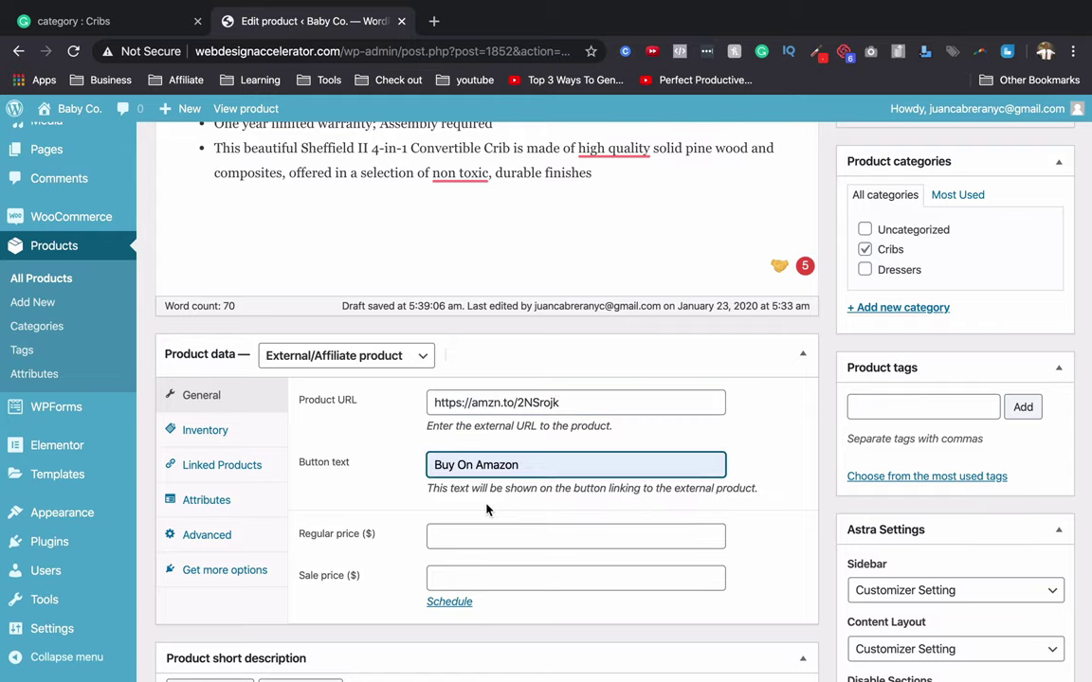
pyautogui.scroll(-1, 486, 510)
pyautogui.click(486, 482)
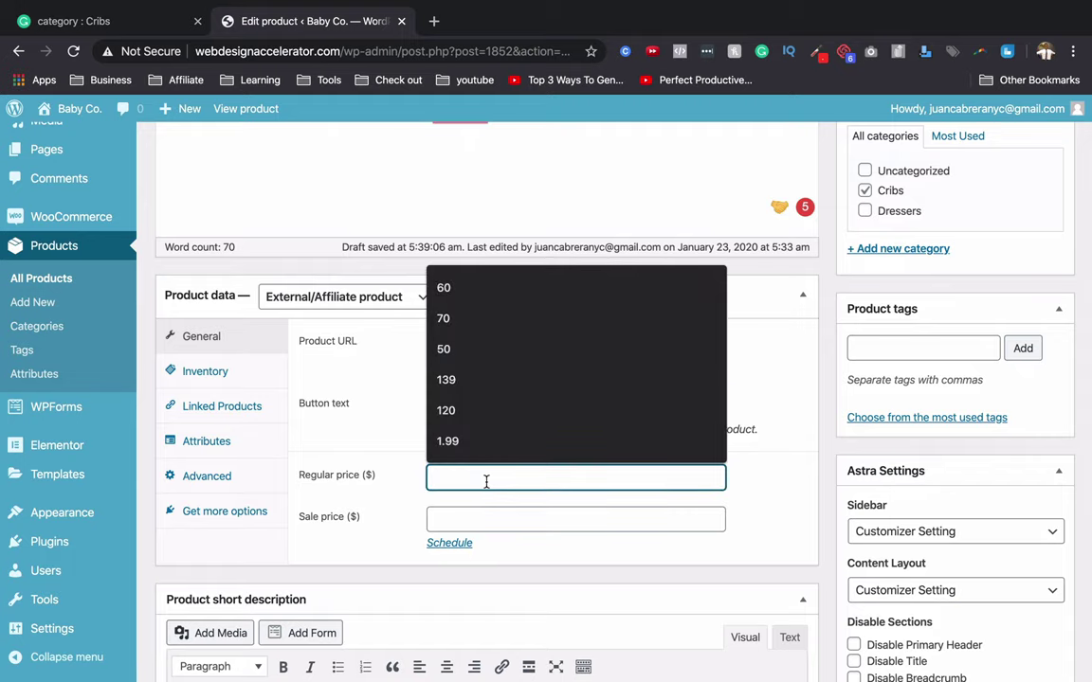
pyautogui.write('799')
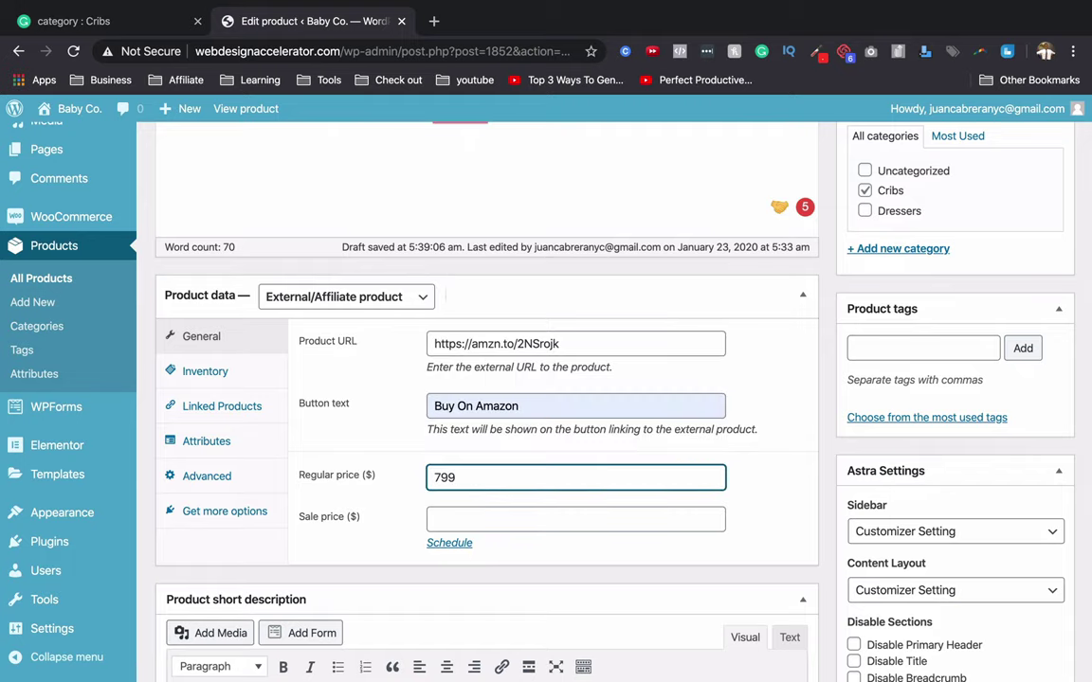
pyautogui.scroll(-5, 541, 566)
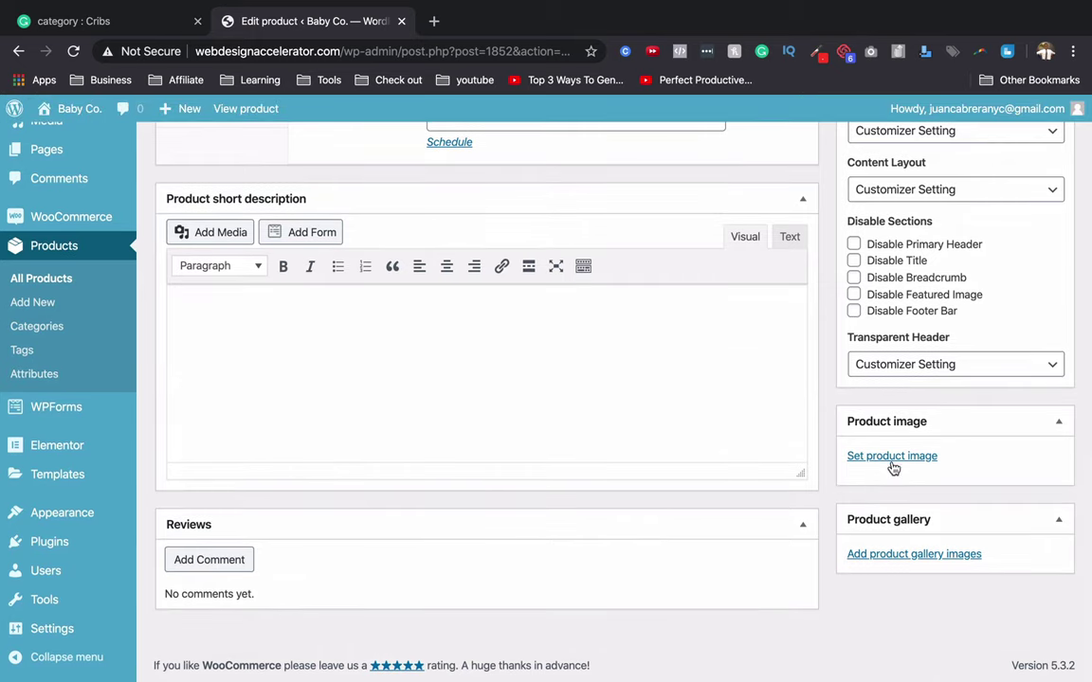
# Choose the natural-wood Ubabub crib photo from the Media Library as the product image
pyautogui.click(892, 460)
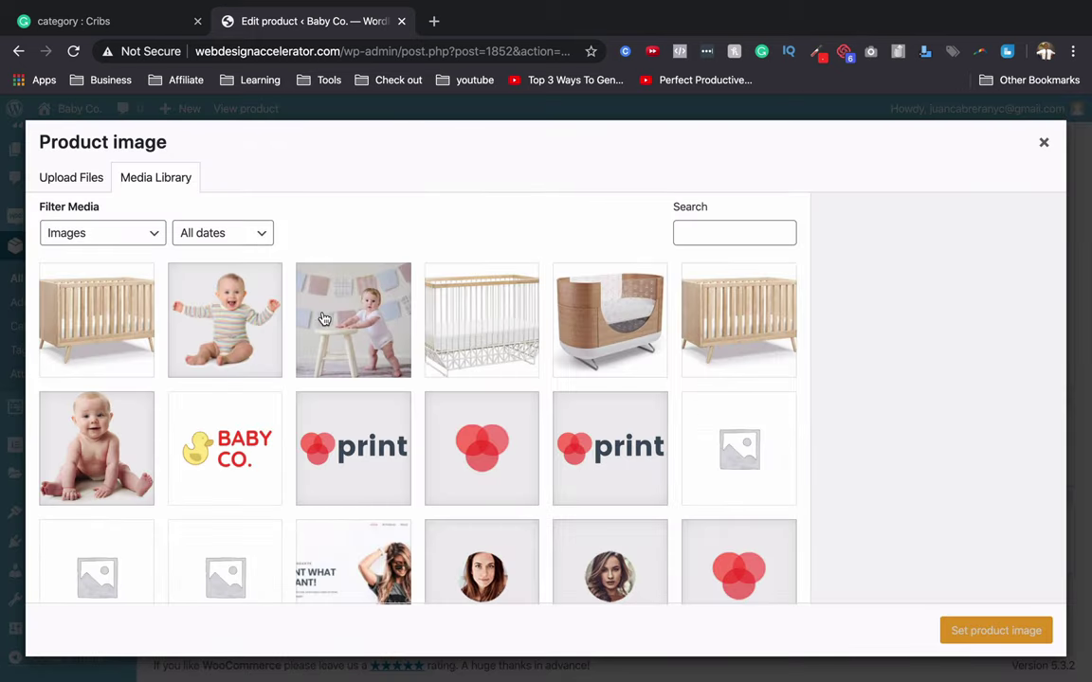
pyautogui.hotkey('ctrl', 'Left')
pyautogui.hotkey('ctrl', 'Right')
pyautogui.click(78, 285)
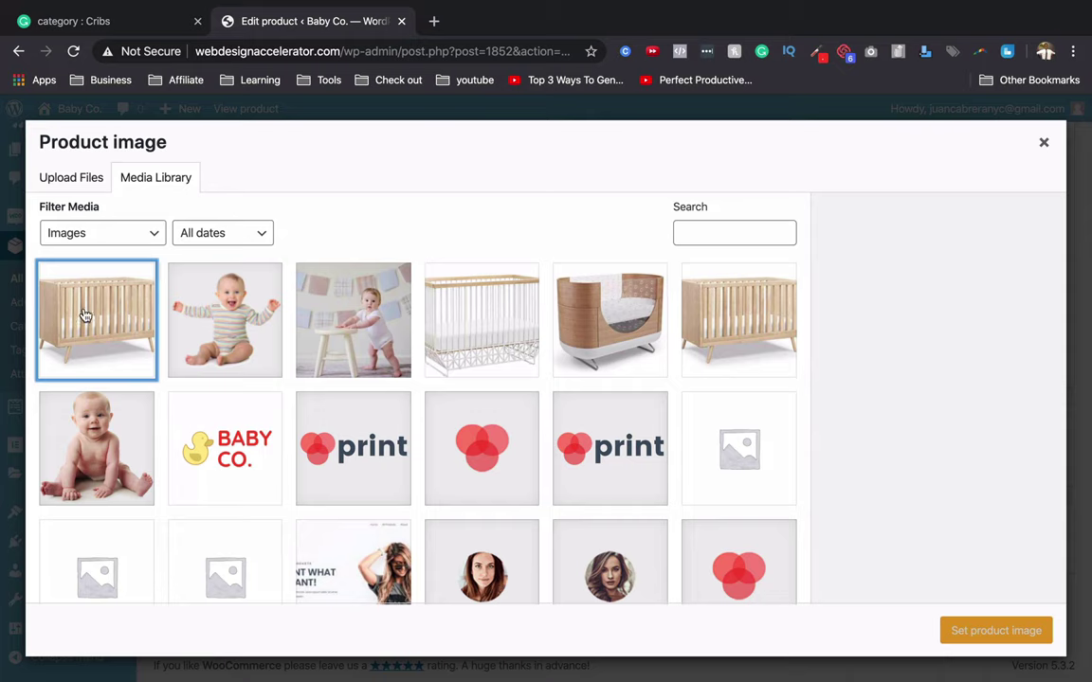
pyautogui.click(982, 633)
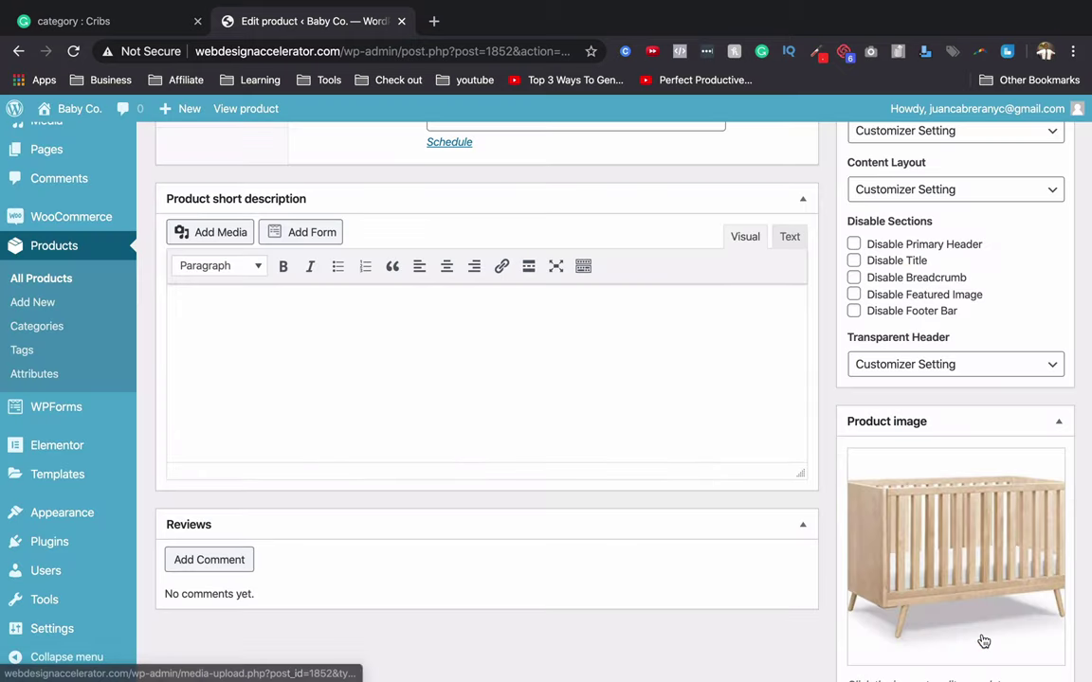
# Update the crib product to save the changes
pyautogui.scroll(10, 921, 441)
pyautogui.scroll(2, 919, 443)
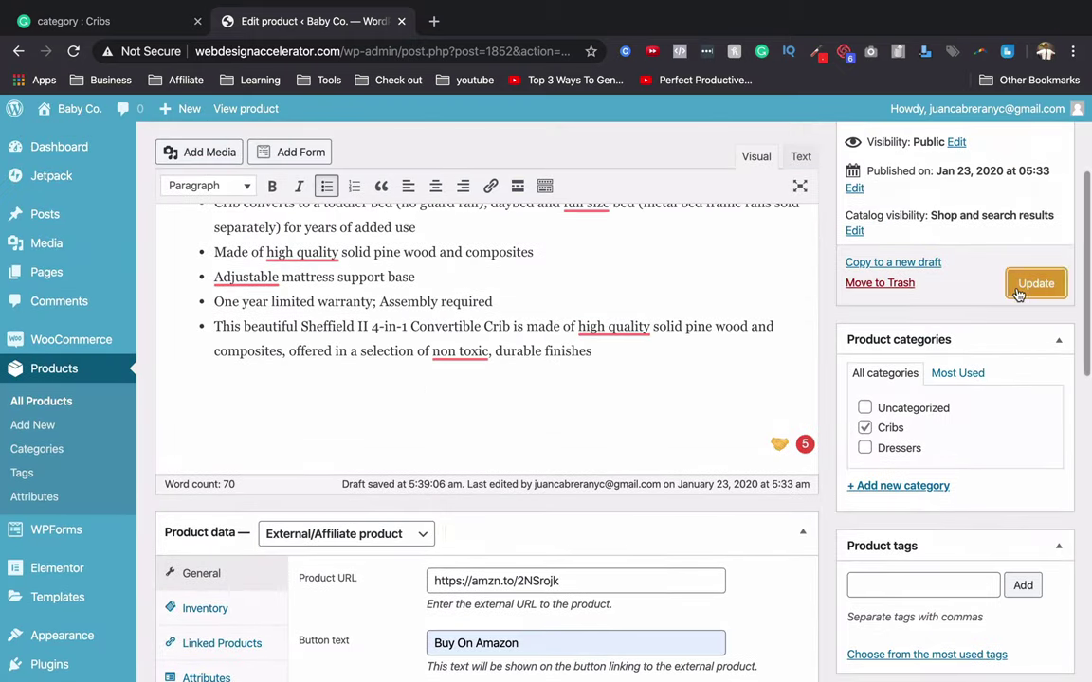
pyautogui.click(1018, 293)
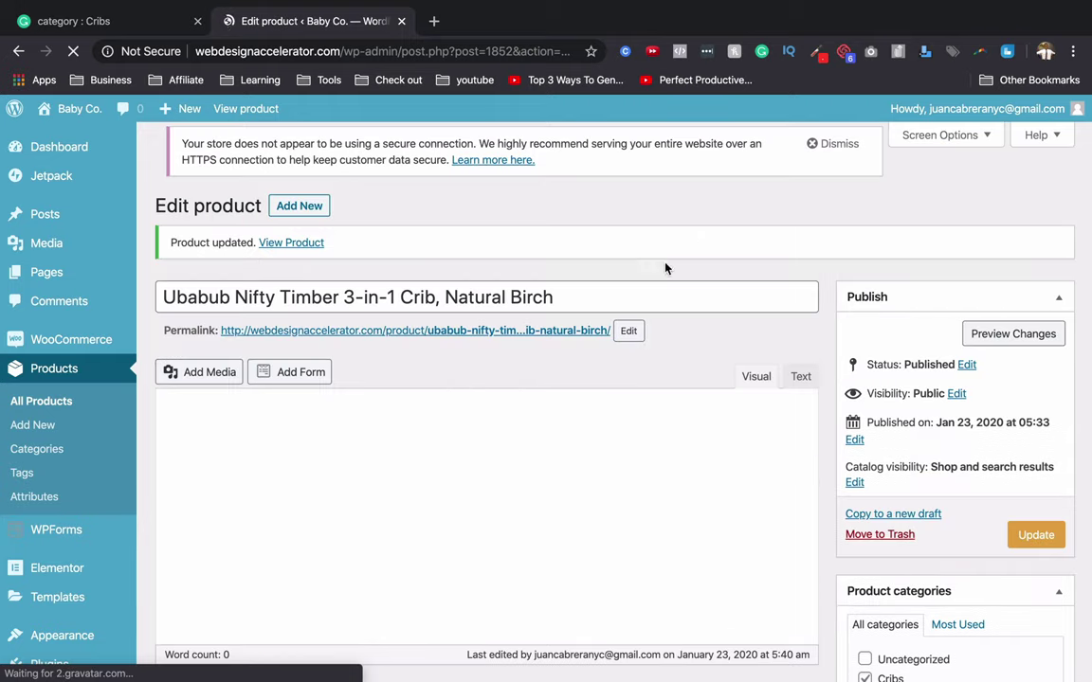
pyautogui.rightClick(297, 256)
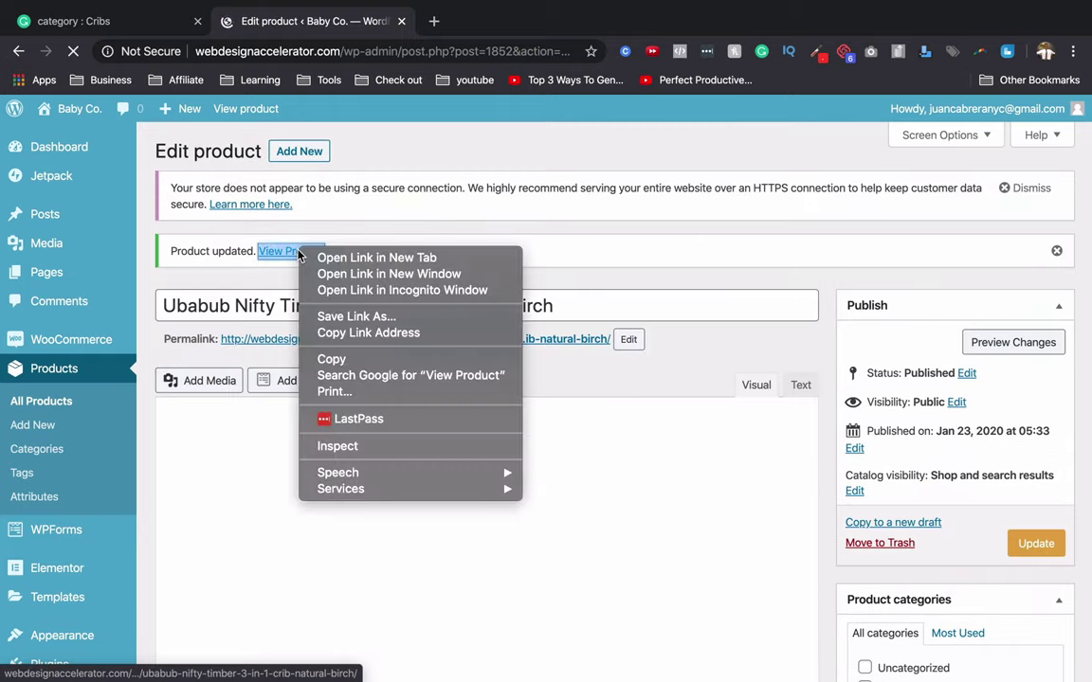
# Open the live crib product page in a new tab and follow its BUY ON AMAZON button
pyautogui.click(375, 252)
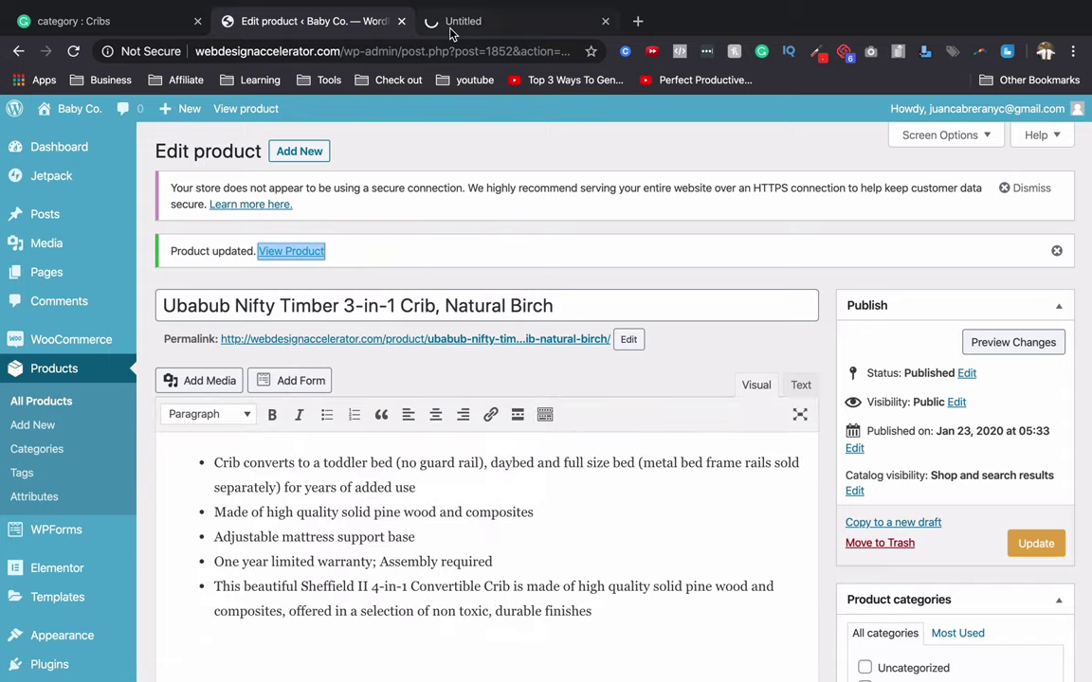
pyautogui.click(451, 25)
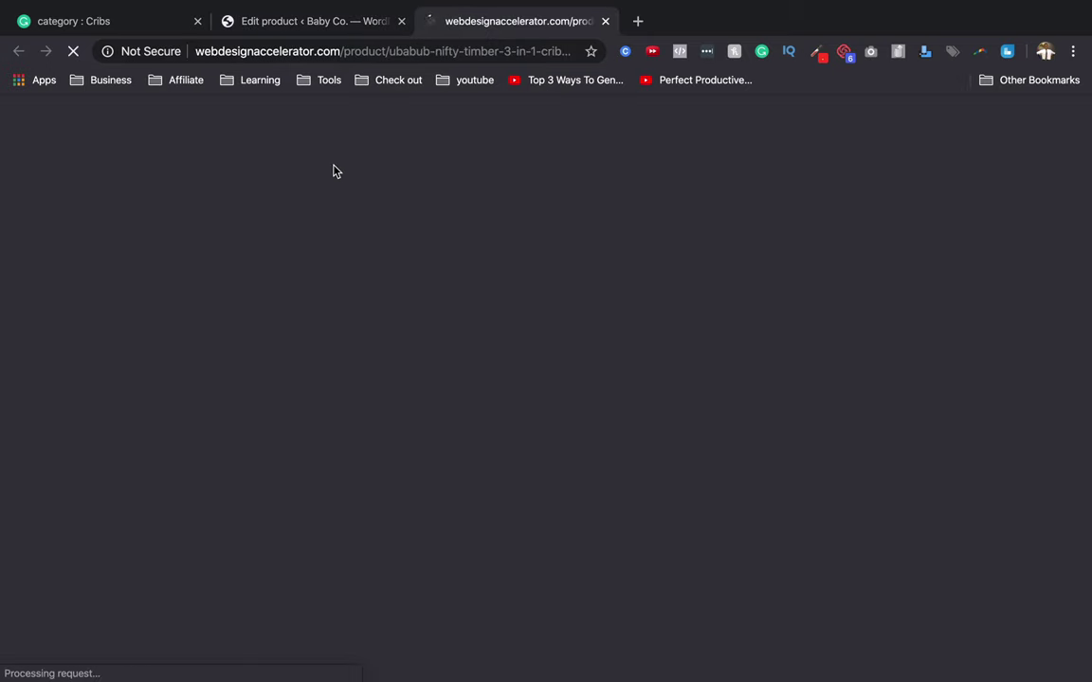
pyautogui.scroll(-5, 402, 480)
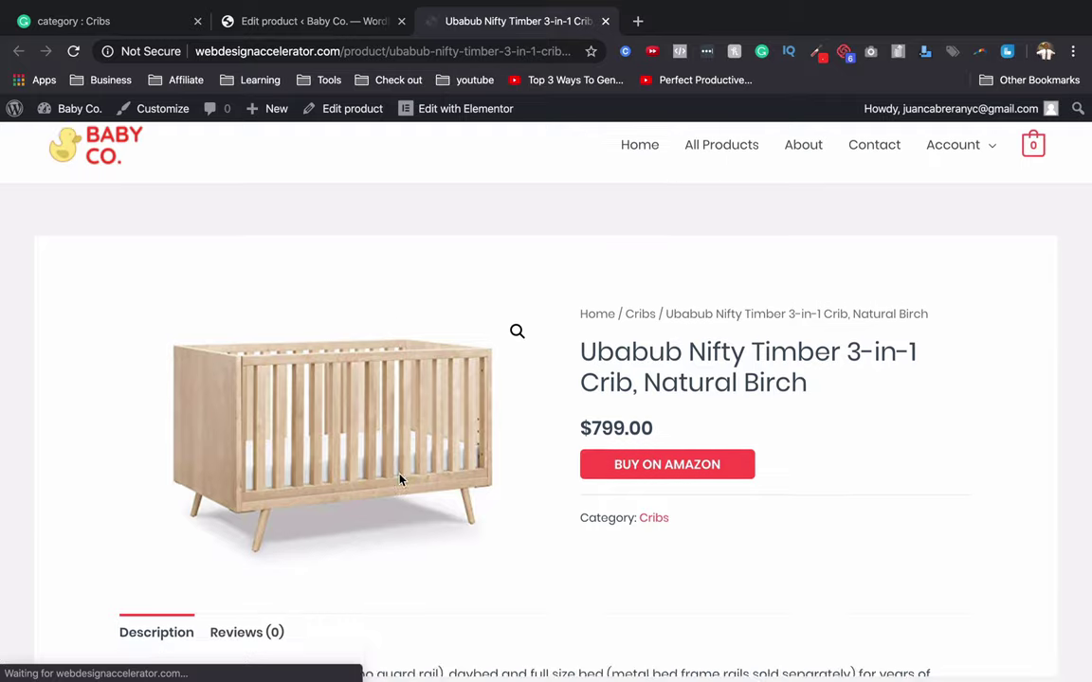
pyautogui.scroll(2, 399, 479)
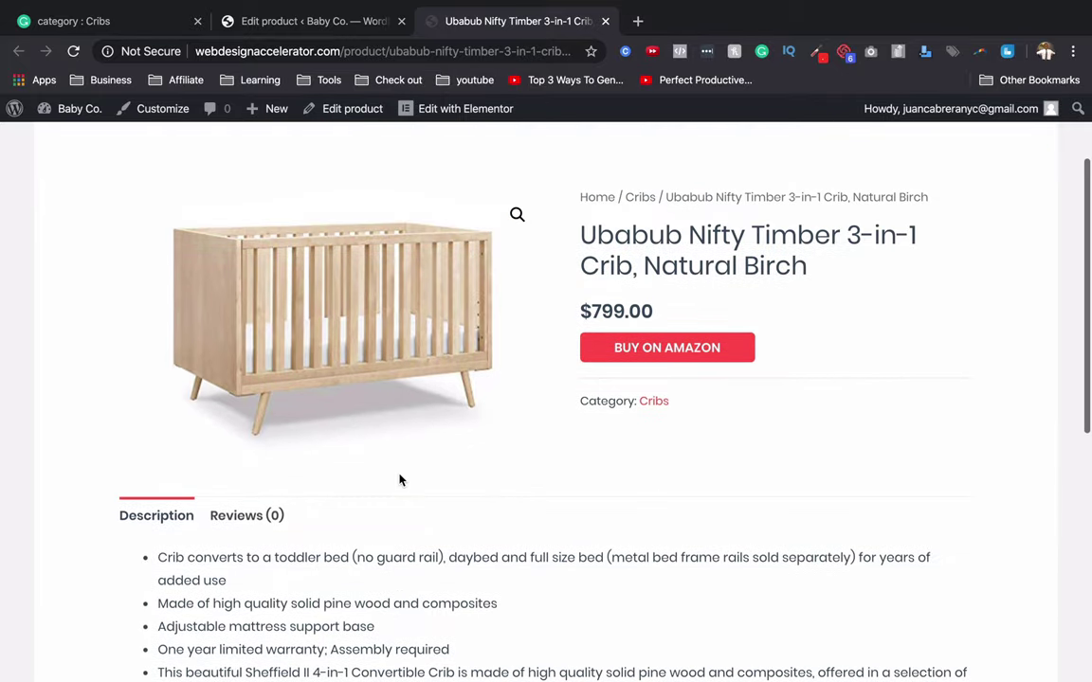
pyautogui.scroll(-2, 400, 475)
pyautogui.scroll(2, 399, 476)
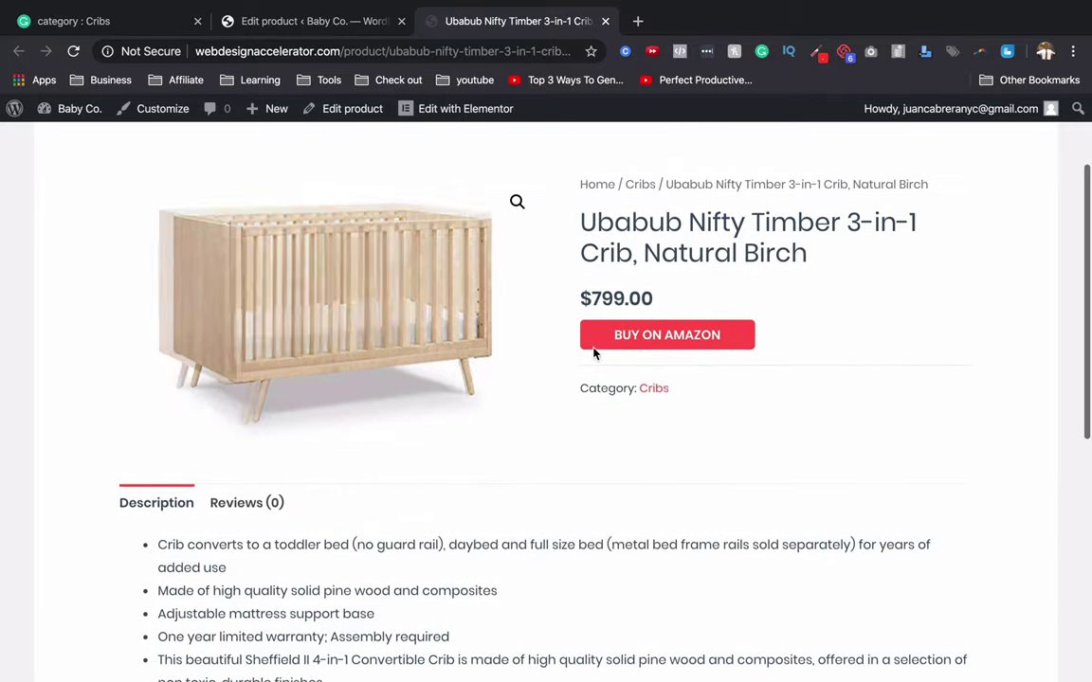
pyautogui.click(662, 345)
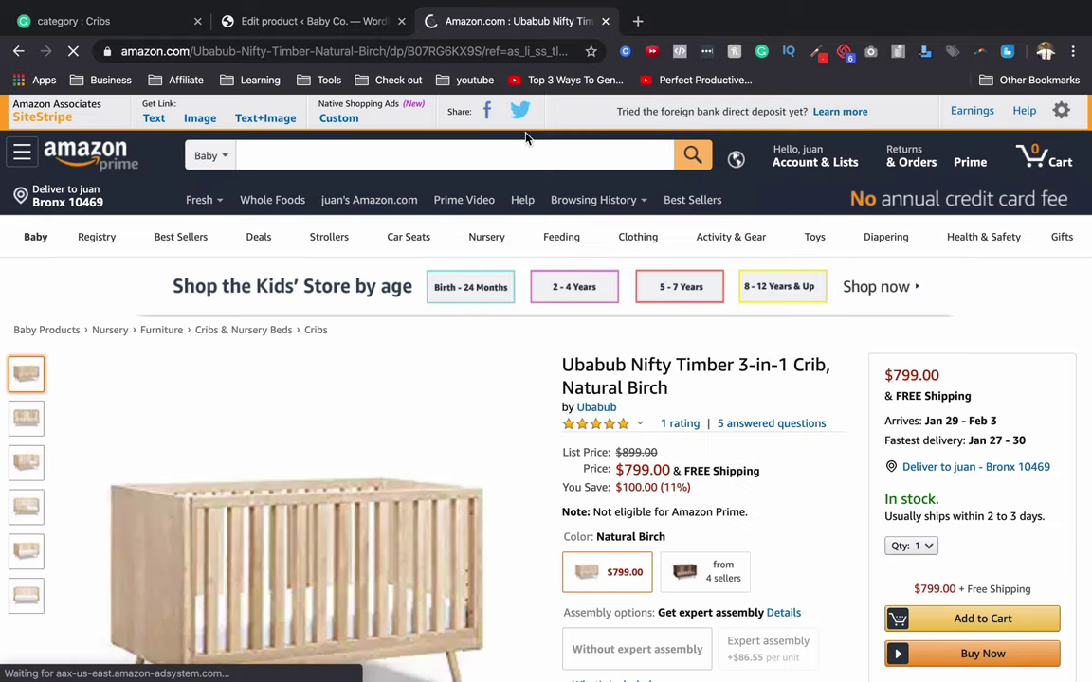
# Check the tag= affiliate value at the end of the Amazon URL, then return to the Edit product page
pyautogui.click(517, 52)
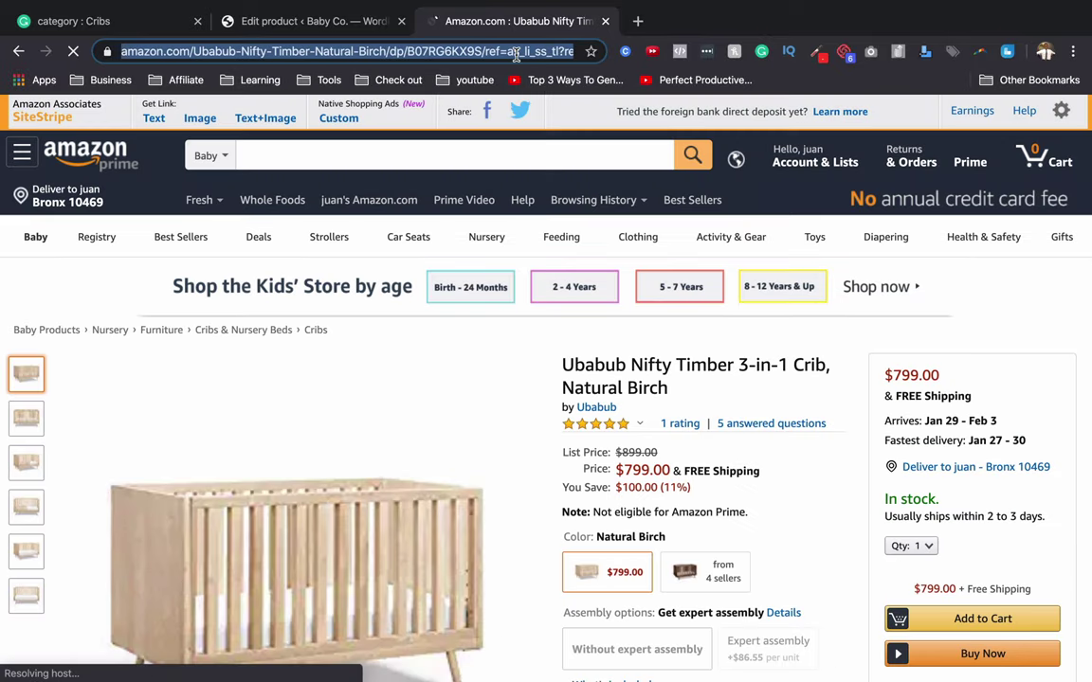
pyautogui.press('End')
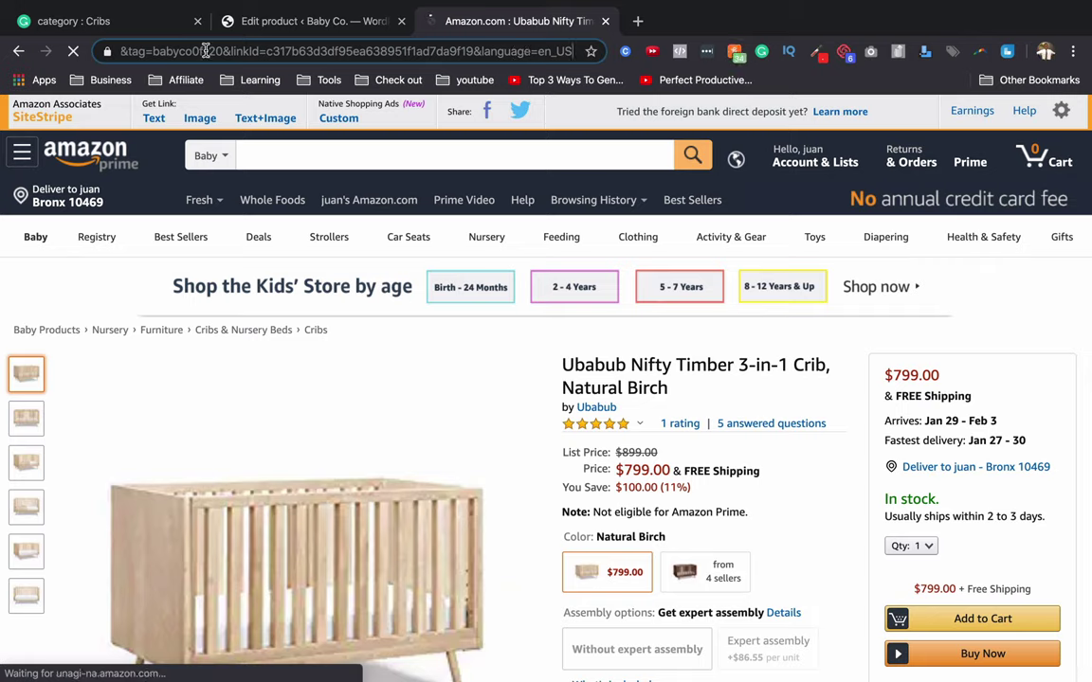
pyautogui.moveTo(205, 51); pyautogui.dragTo(154, 54)
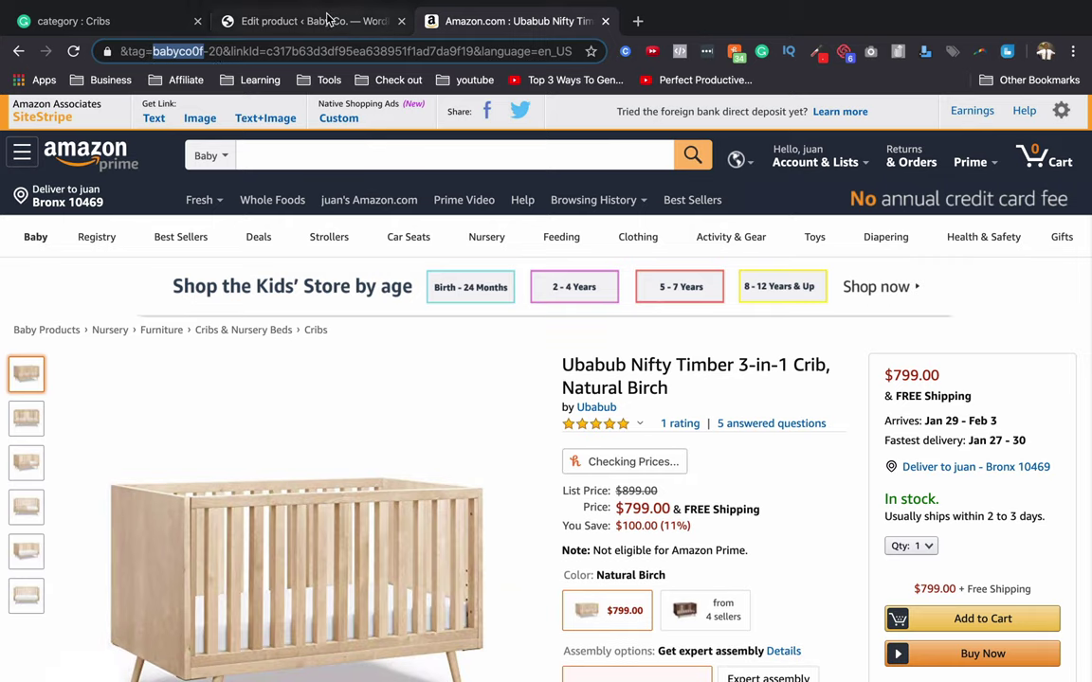
pyautogui.click(330, 23)
pyautogui.scroll(-3, 384, 283)
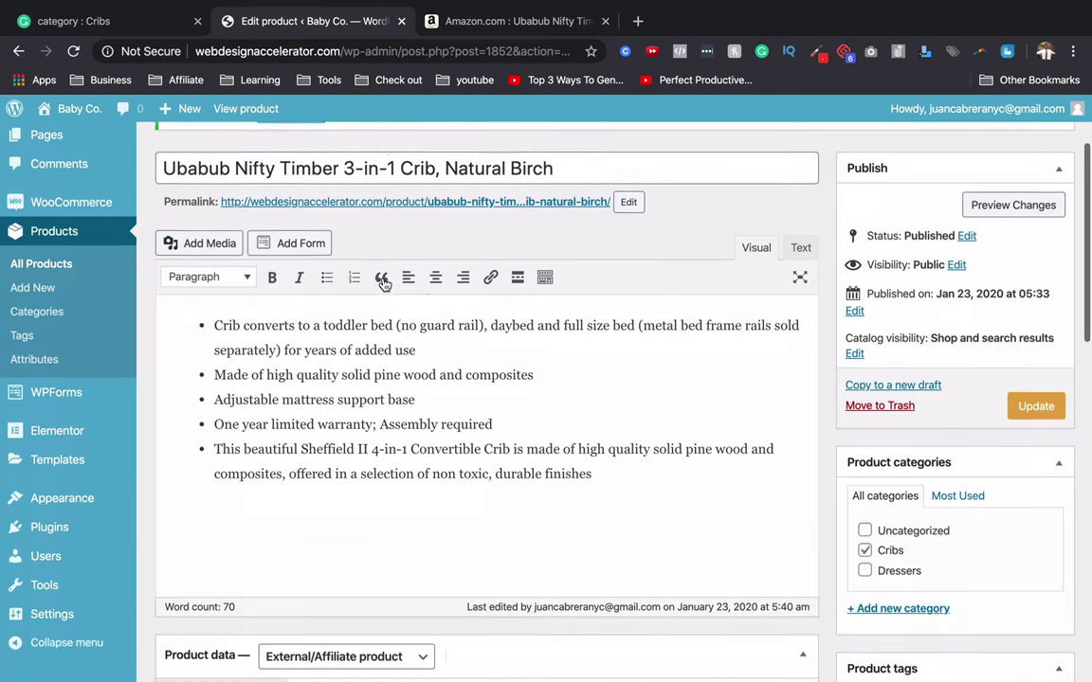
# Cut the five feature bullets from the main description, paste them into the short description, and update
pyautogui.moveTo(607, 480); pyautogui.dragTo(155, 320)
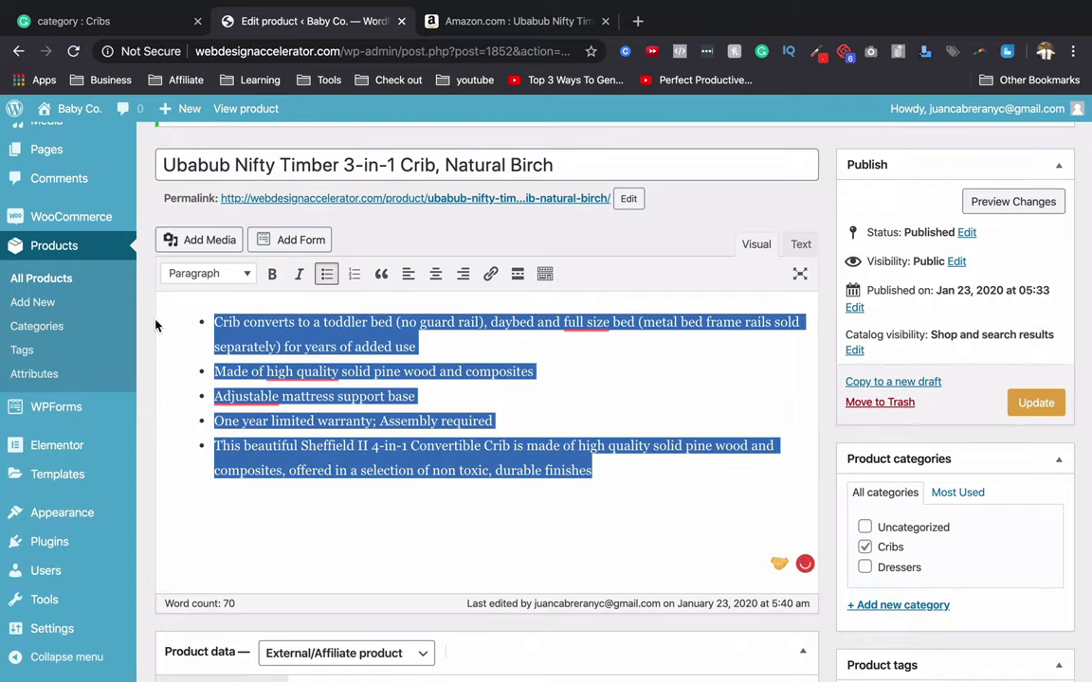
pyautogui.hotkey('ctrl', 'x')
pyautogui.scroll(-10, 177, 403)
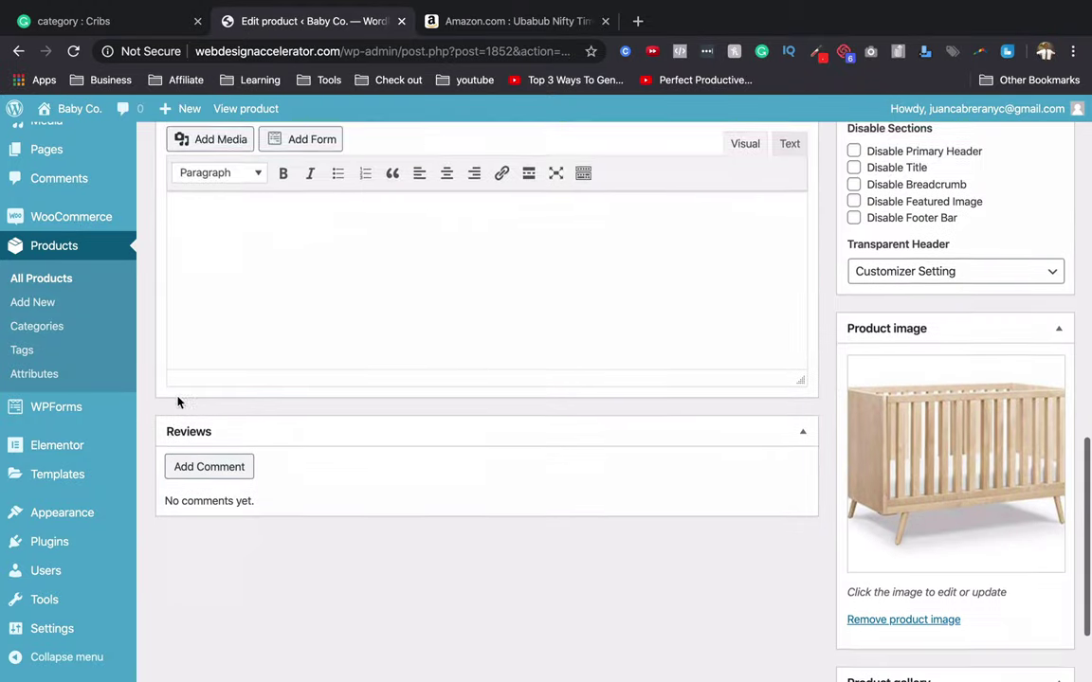
pyautogui.scroll(-1, 177, 402)
pyautogui.click(244, 270)
pyautogui.hotkey('ctrl', 'v')
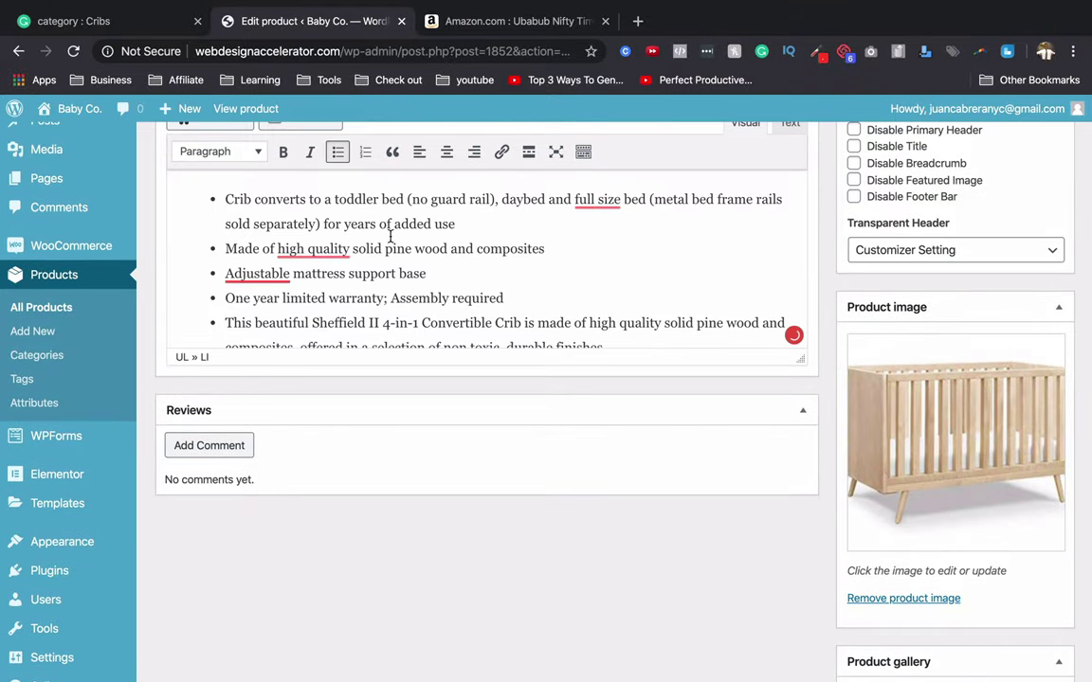
pyautogui.scroll(5, 389, 237)
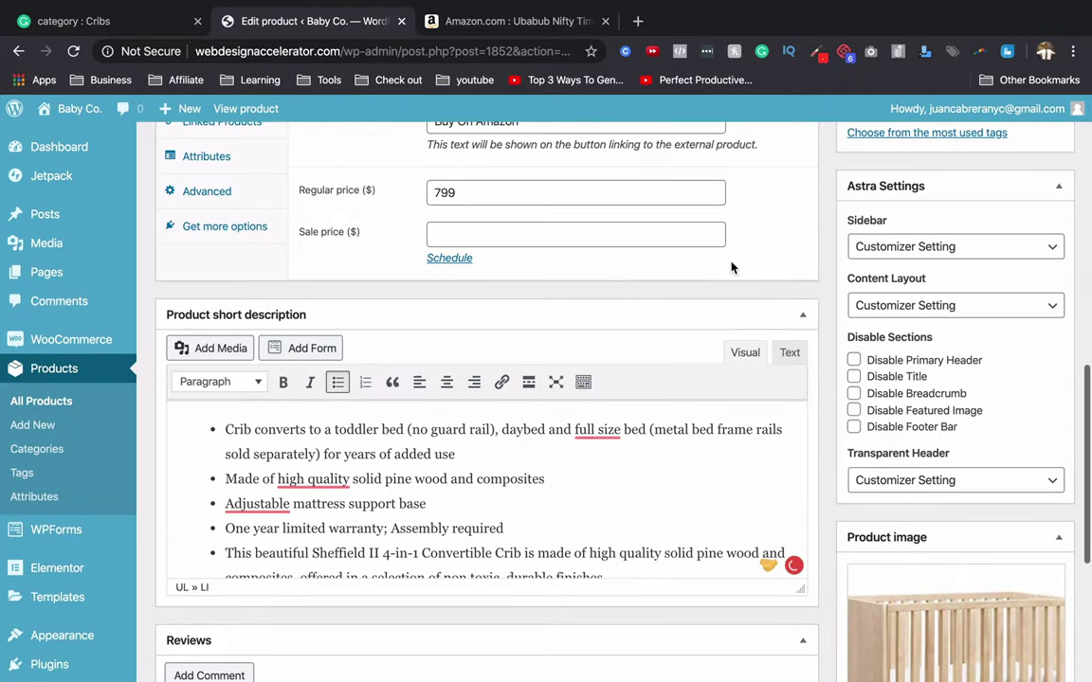
pyautogui.scroll(5, 730, 266)
pyautogui.click(1036, 234)
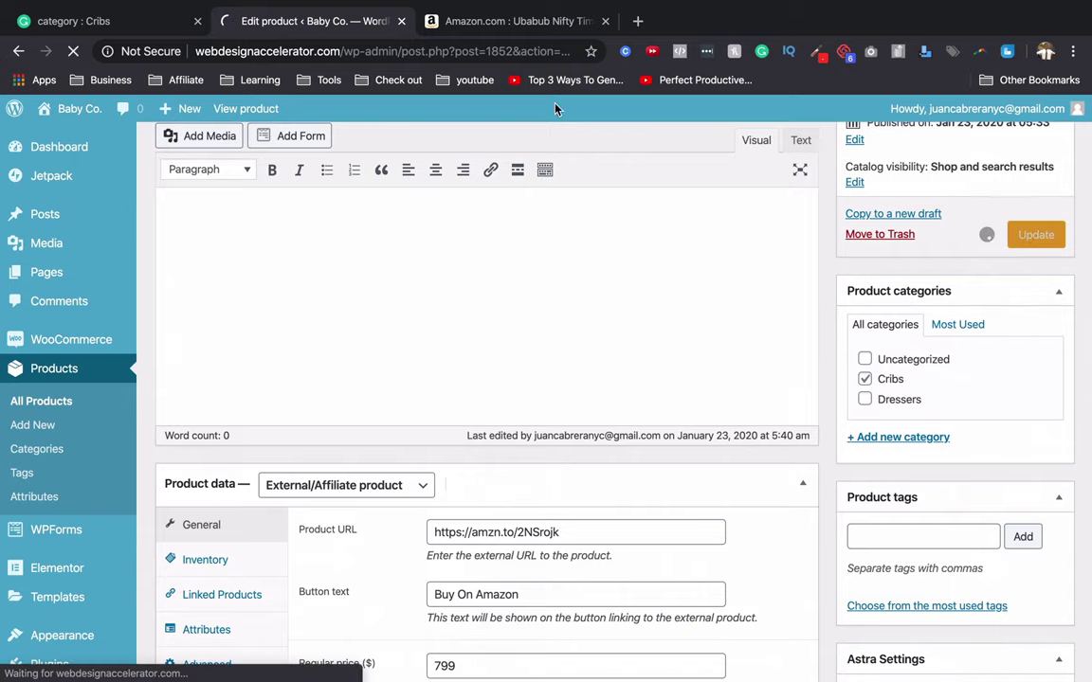
# Switch back to the Amazon crib listing tab
pyautogui.click(518, 20)
pyautogui.hscroll(-5, 507, 233)
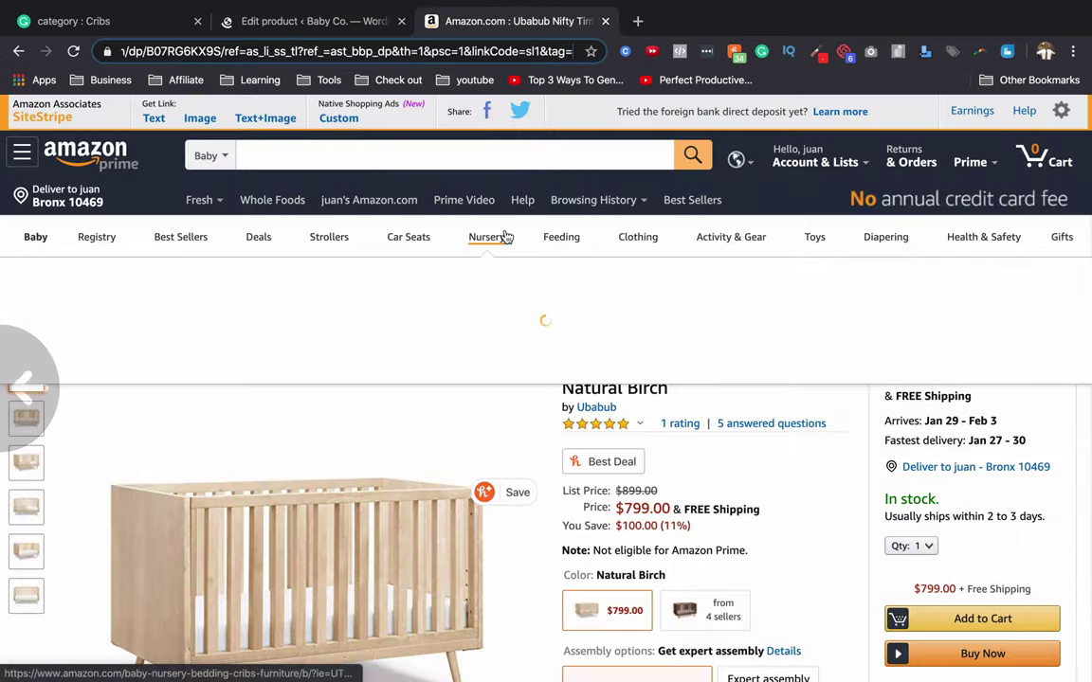
pyautogui.moveTo(507, 234)
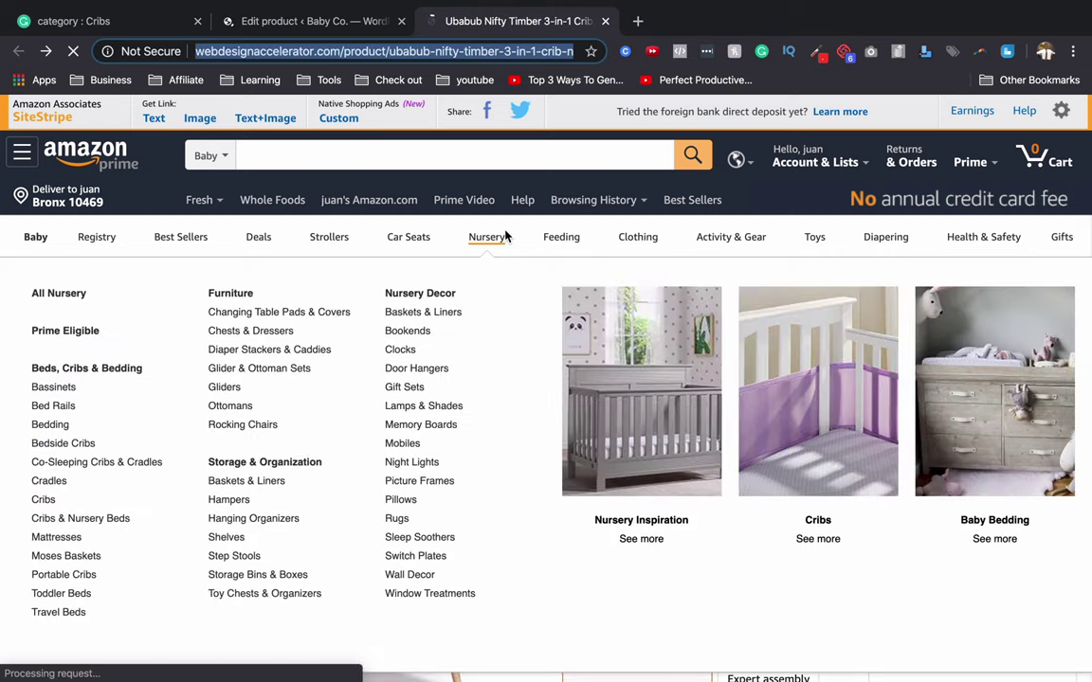
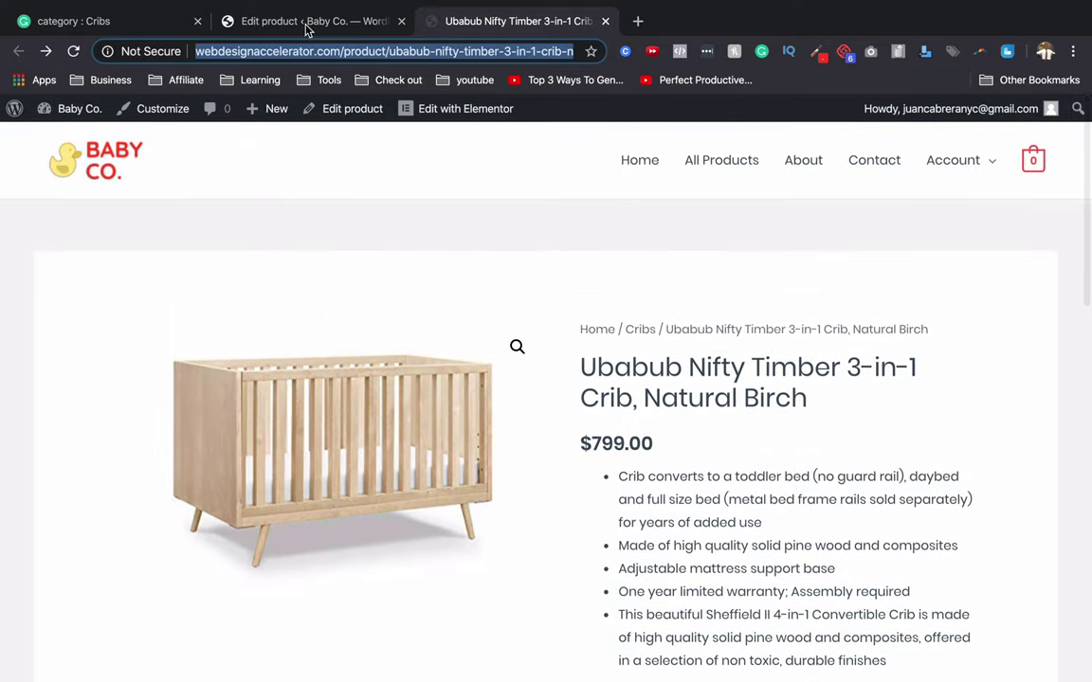
# Start a new product named 'Pod 2-in 1 Convertible Crib', copied from the Cribs notes
pyautogui.click(310, 21)
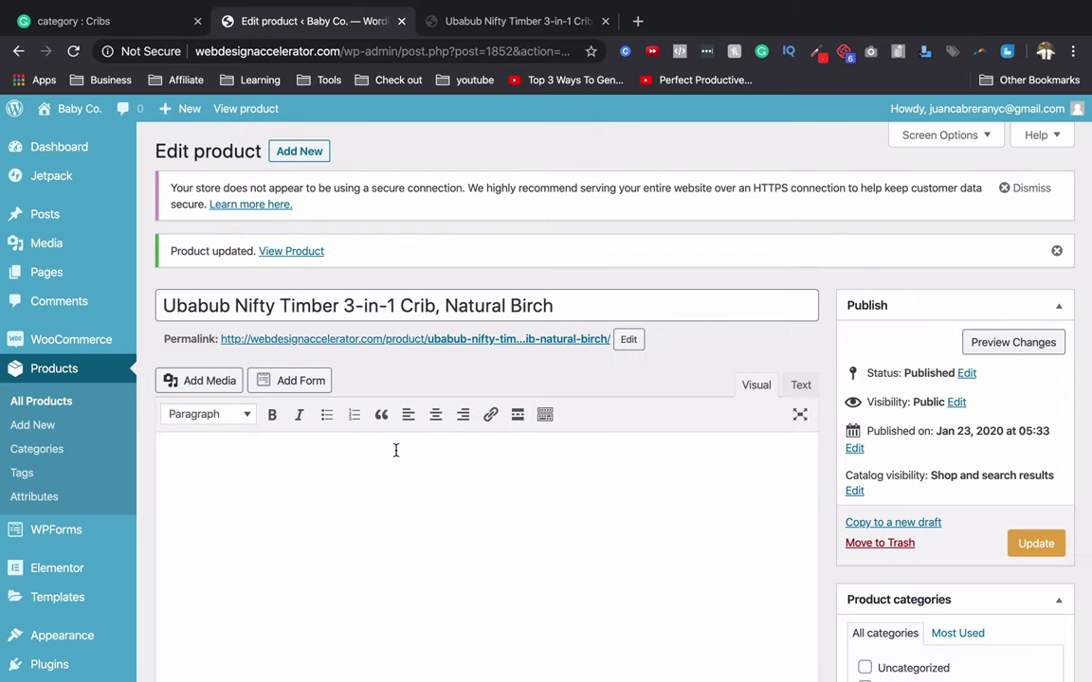
pyautogui.scroll(-1, 396, 451)
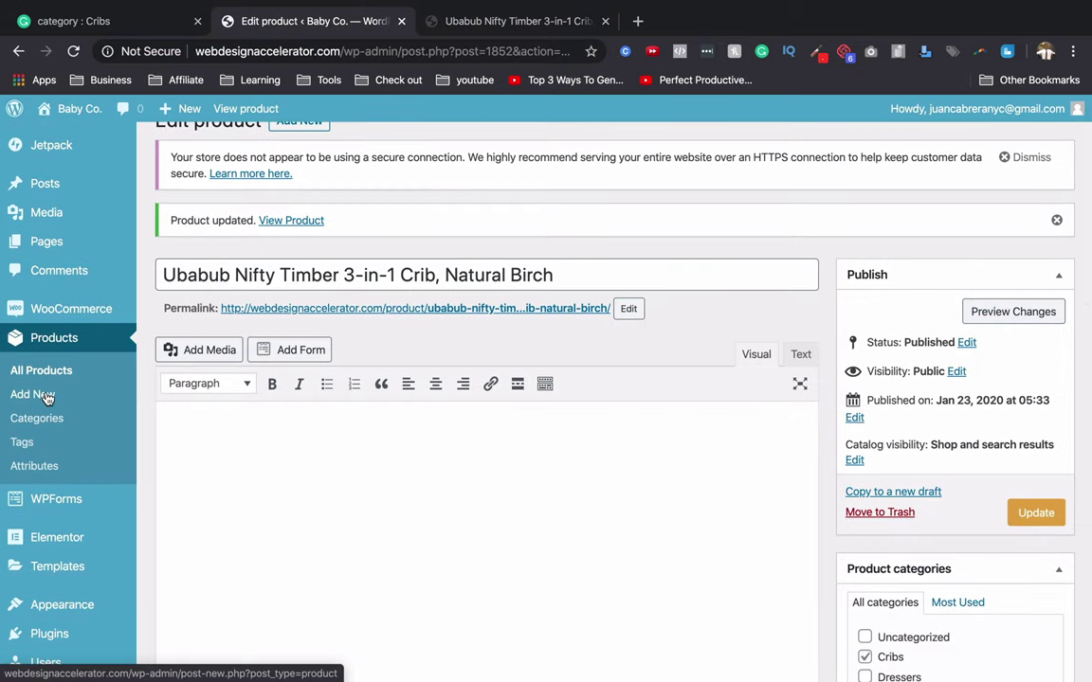
pyautogui.click(44, 396)
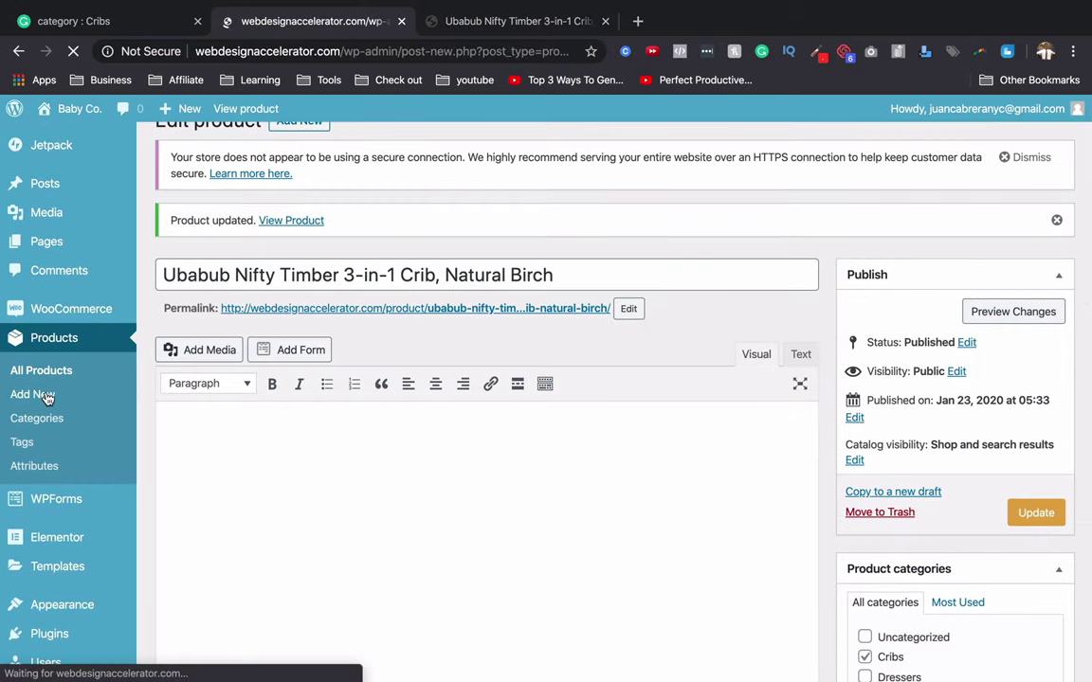
pyautogui.hotkey('ctrl', 'Left')
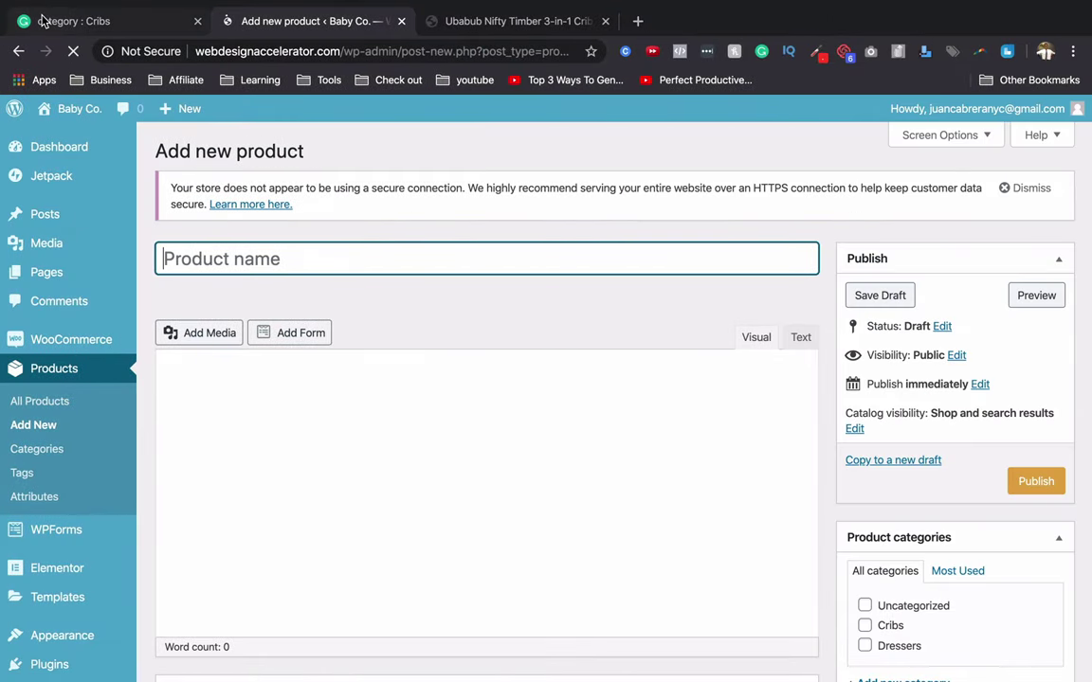
pyautogui.click(76, 21)
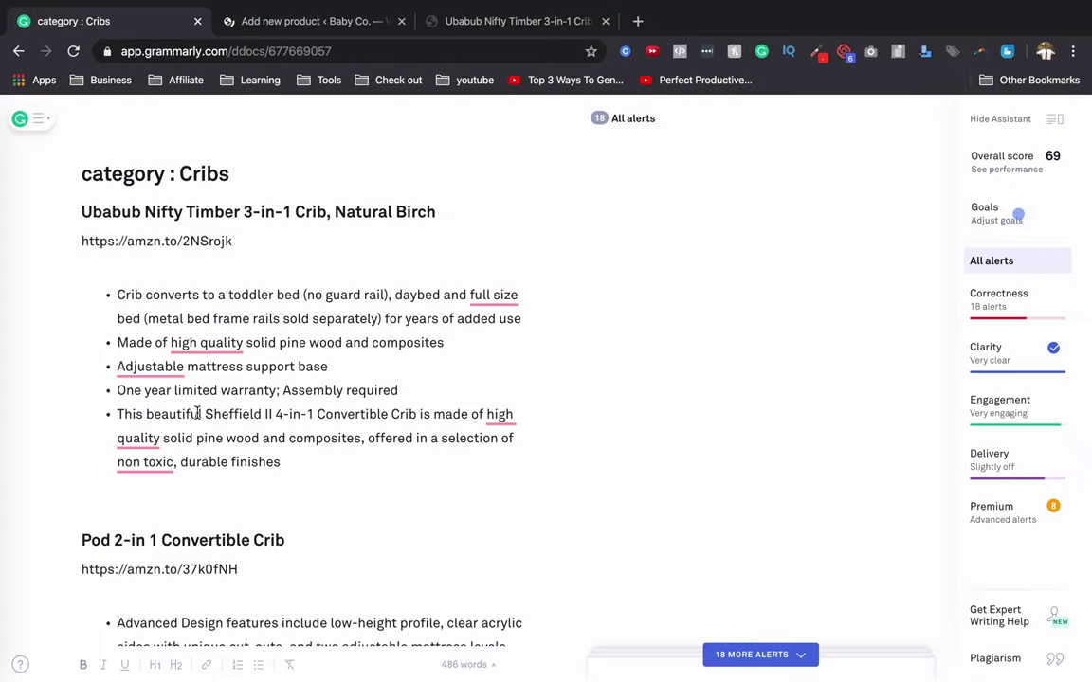
pyautogui.scroll(-4, 198, 413)
pyautogui.tripleClick(180, 374)
pyautogui.press('super+c')
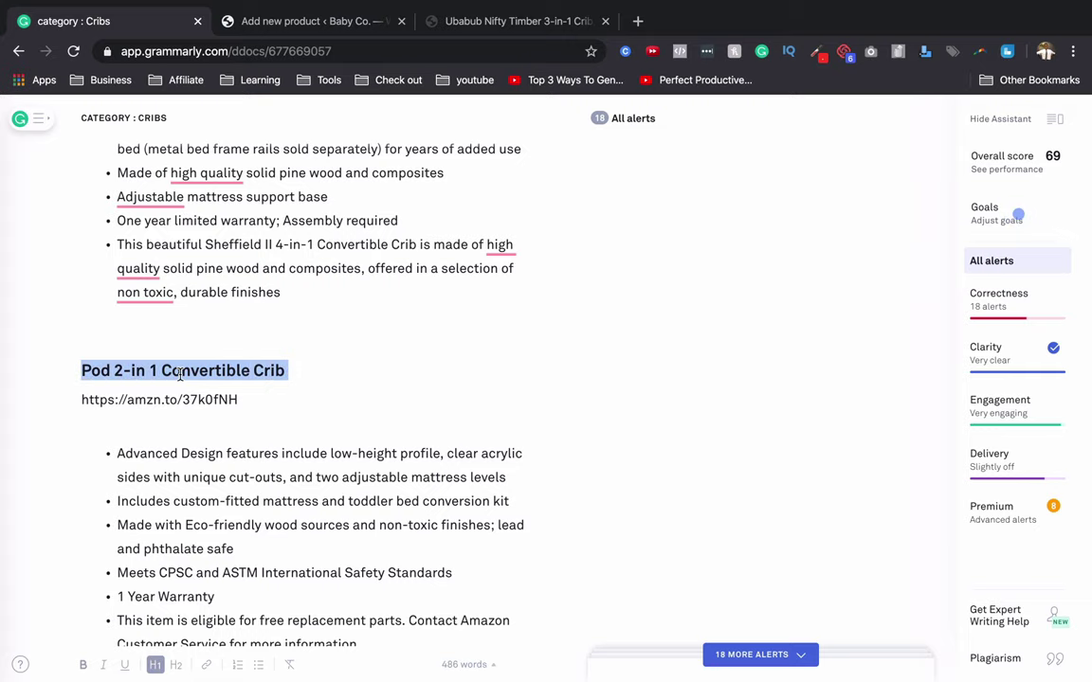
pyautogui.click(322, 21)
pyautogui.press('super+v')
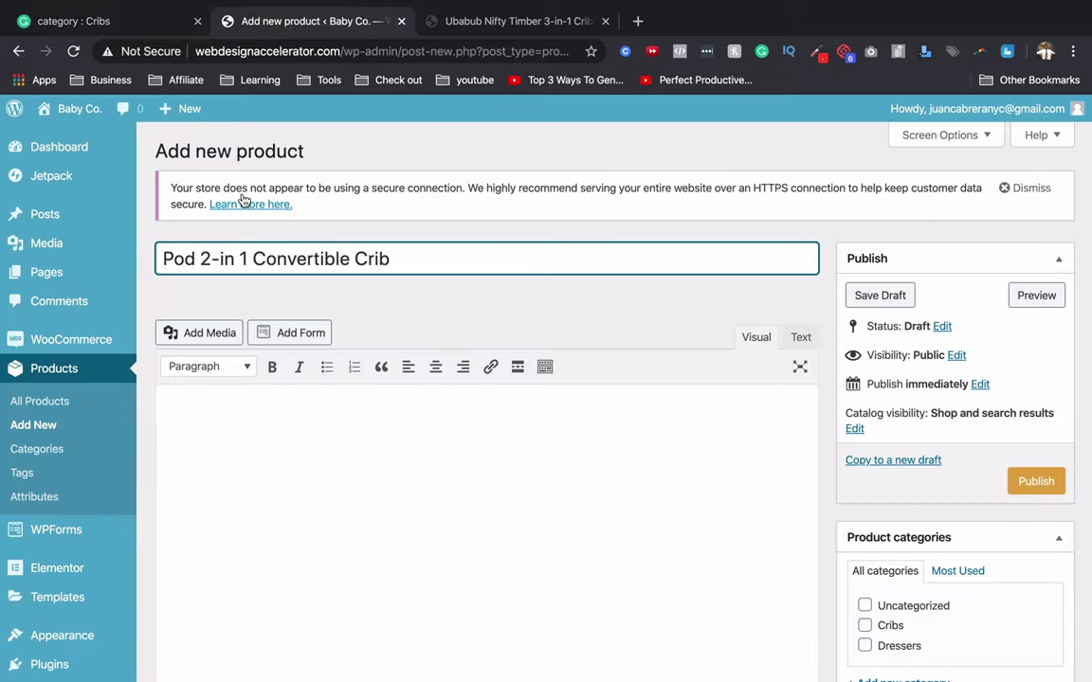
# Paste the Pod crib's feature bullet list from the notes into the product short description
pyautogui.click(127, 23)
pyautogui.scroll(-3, 350, 471)
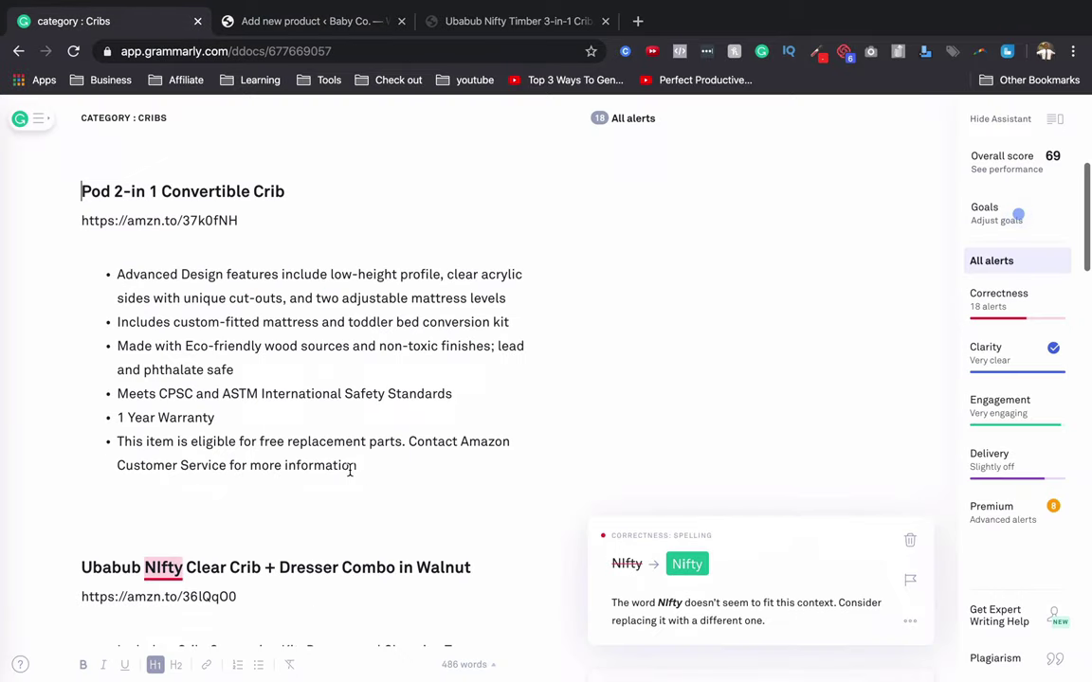
pyautogui.scroll(-1, 356, 451)
pyautogui.moveTo(367, 426); pyautogui.dragTo(115, 216)
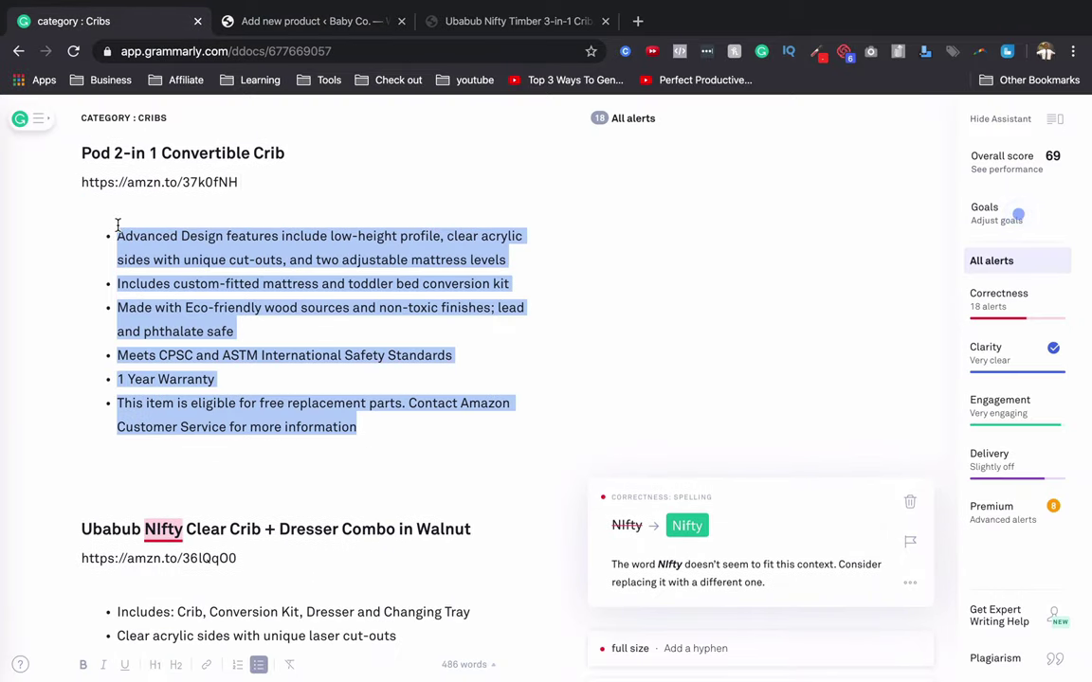
pyautogui.click(270, 19)
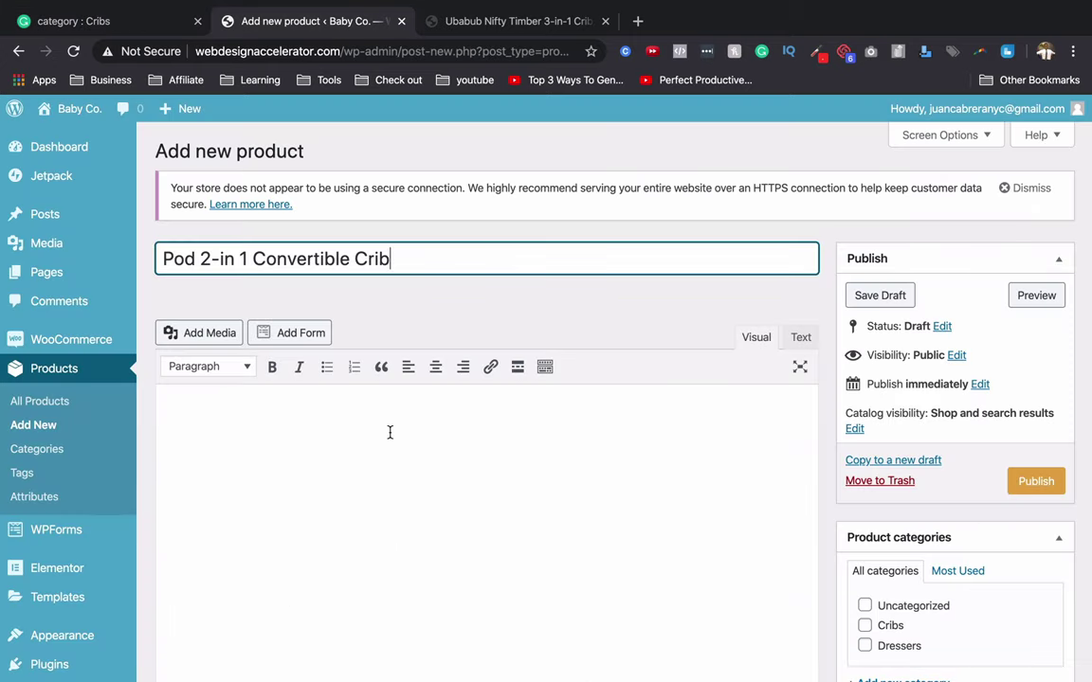
pyautogui.scroll(-15, 389, 432)
pyautogui.click(390, 426)
pyautogui.hotkey('ctrl', 'v')
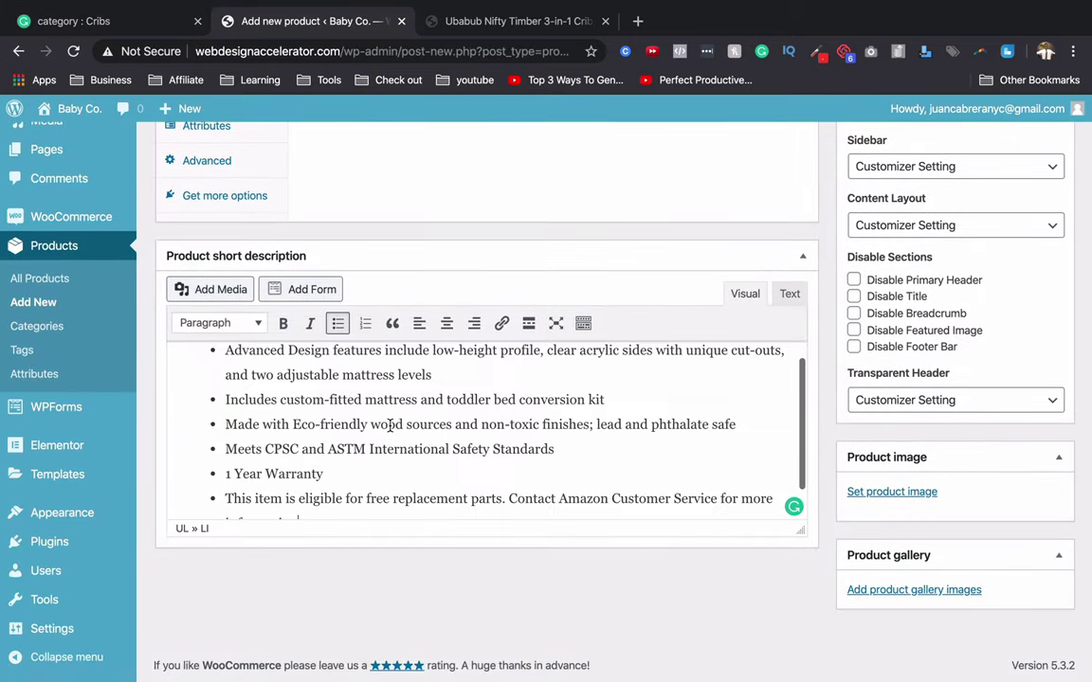
# Upload the Pod crib screenshot from the desktop and set it as the product image
pyautogui.press('super+h')
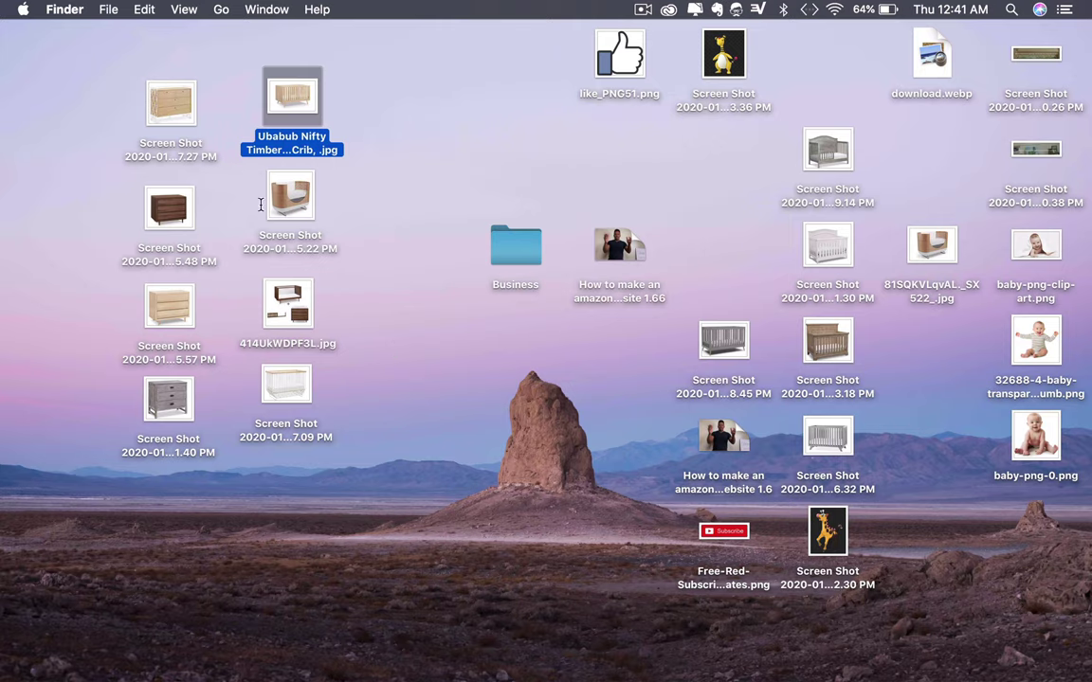
pyautogui.press('super+Tab')
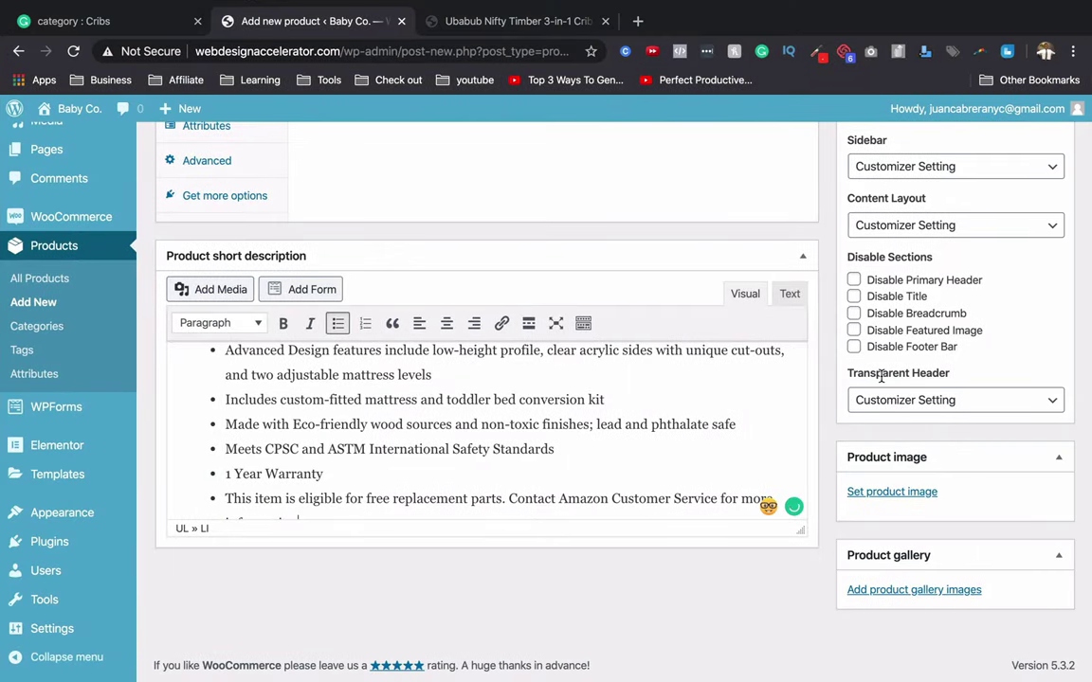
pyautogui.click(897, 492)
pyautogui.press('super+Tab')
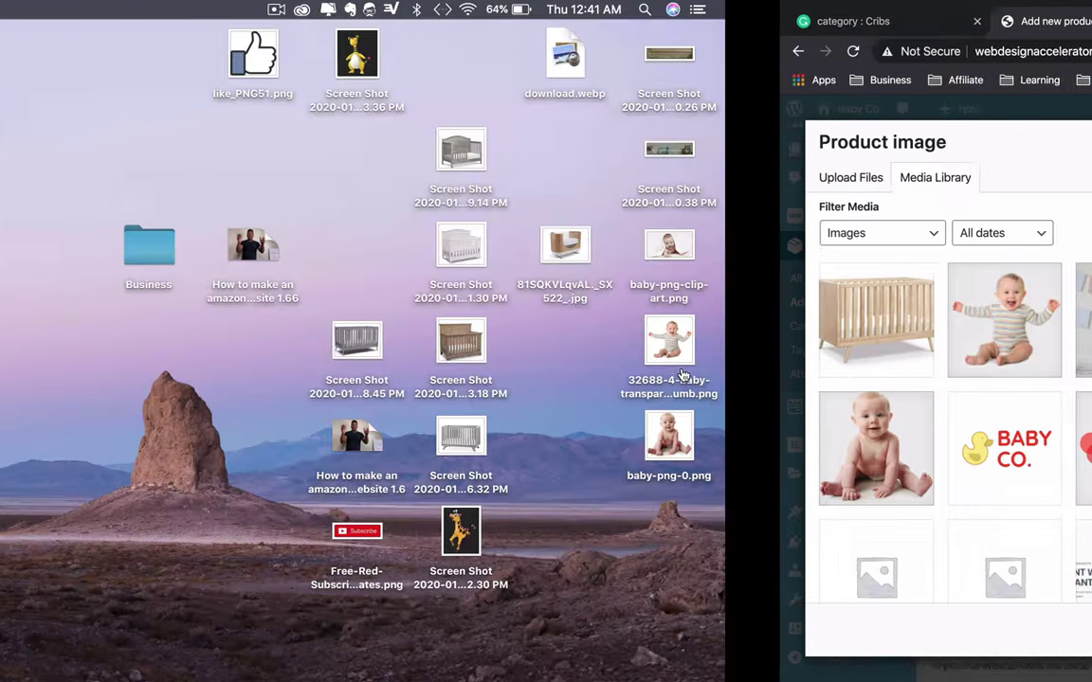
pyautogui.moveTo(303, 214); pyautogui.dragTo(419, 421)
pyautogui.press('super+Tab')
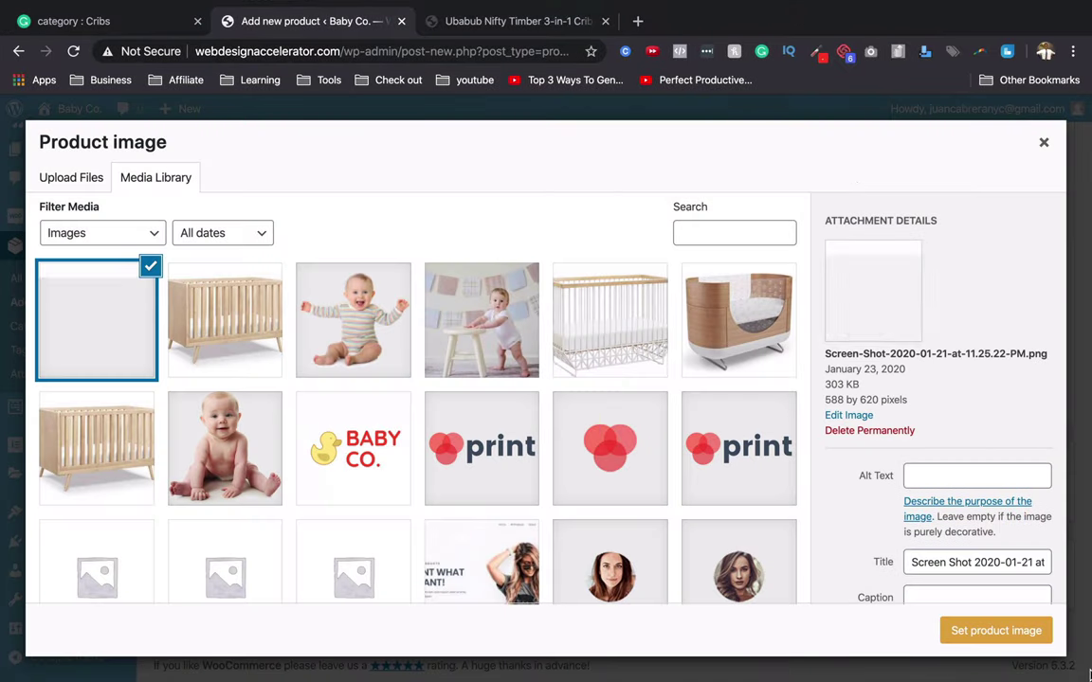
pyautogui.click(1019, 632)
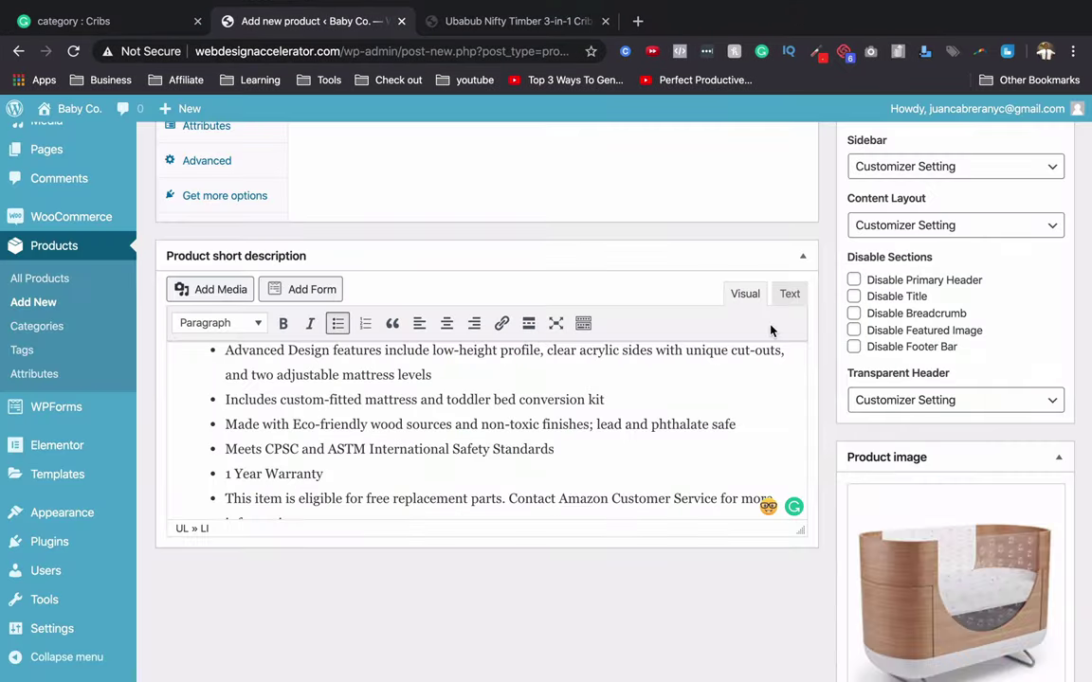
pyautogui.scroll(5, 628, 341)
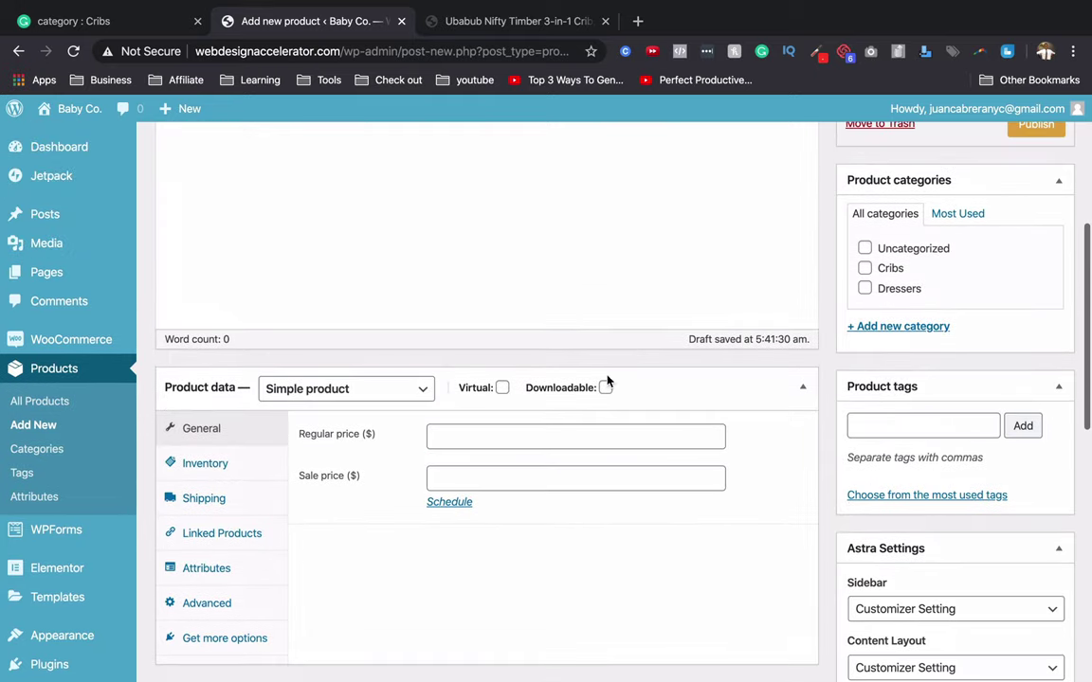
pyautogui.click(402, 389)
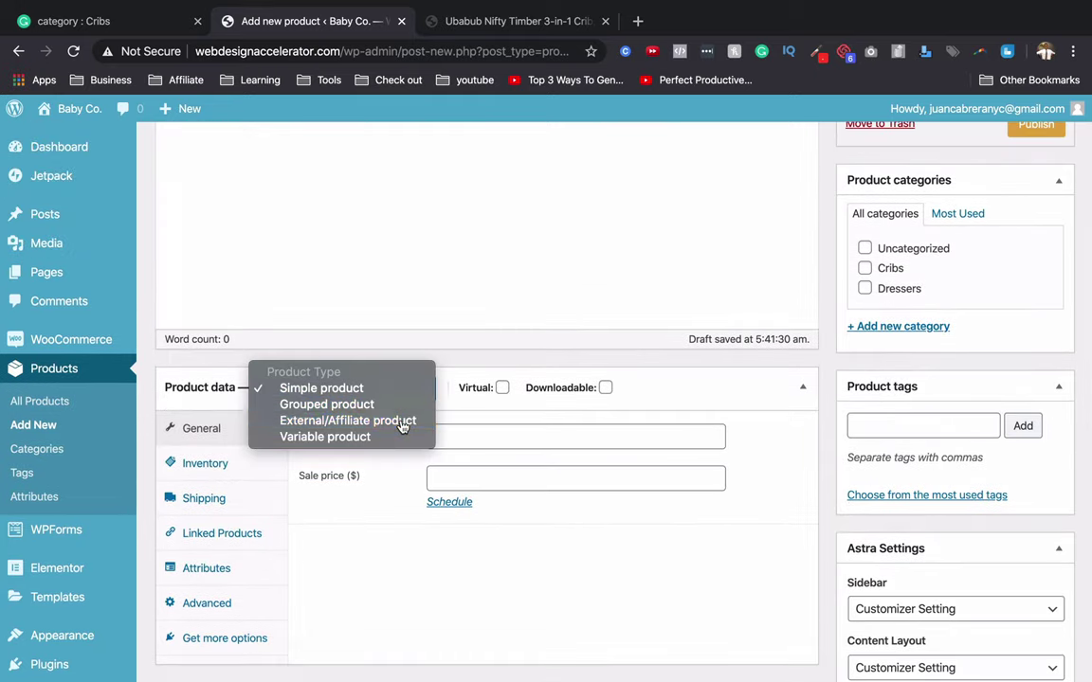
pyautogui.click(402, 420)
pyautogui.click(493, 440)
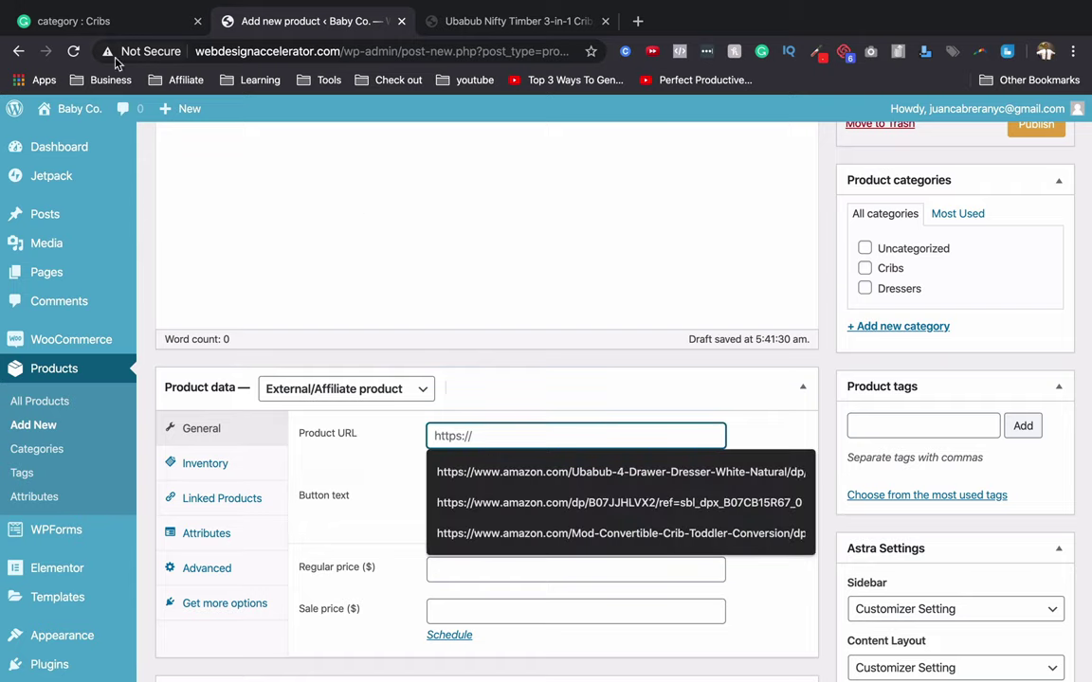
pyautogui.click(101, 23)
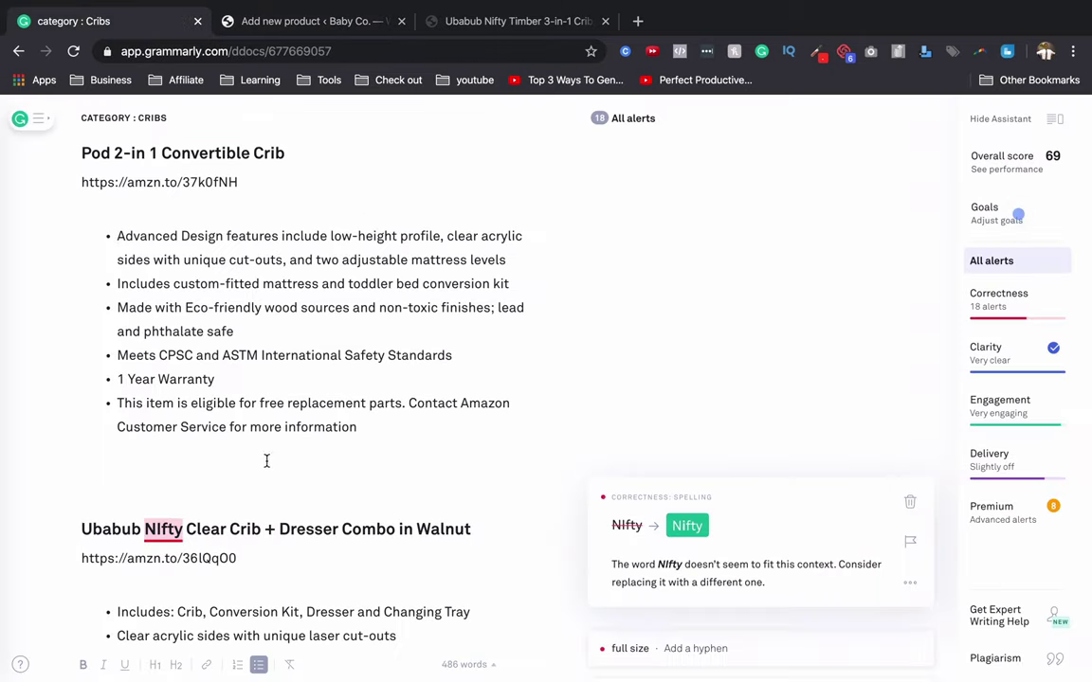
pyautogui.tripleClick(176, 183)
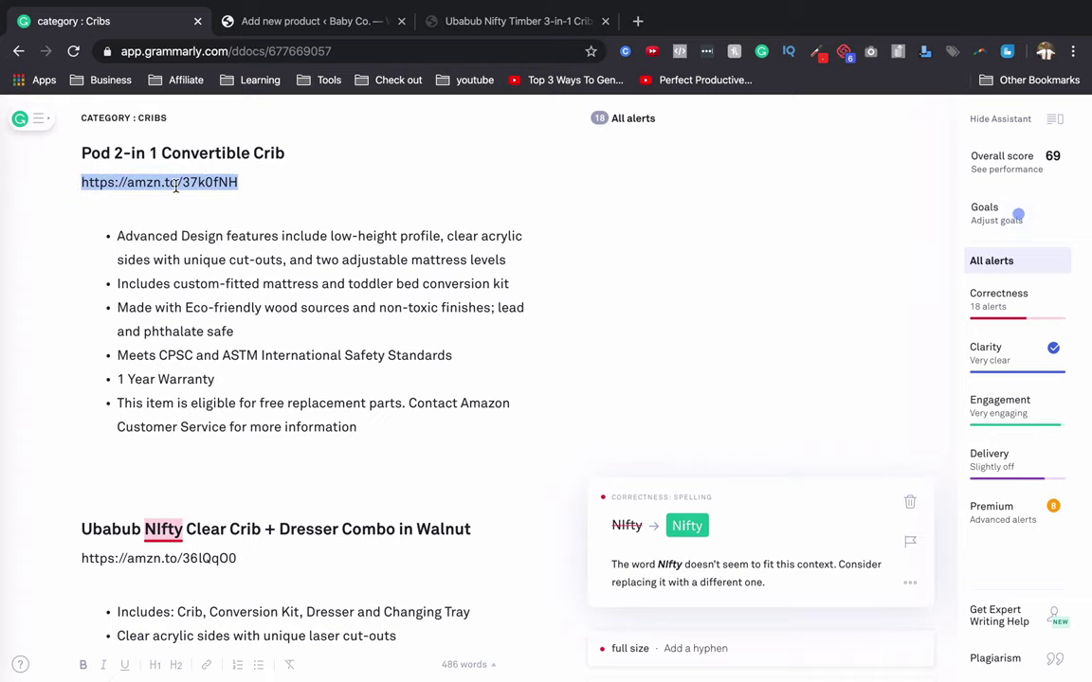
pyautogui.click(317, 23)
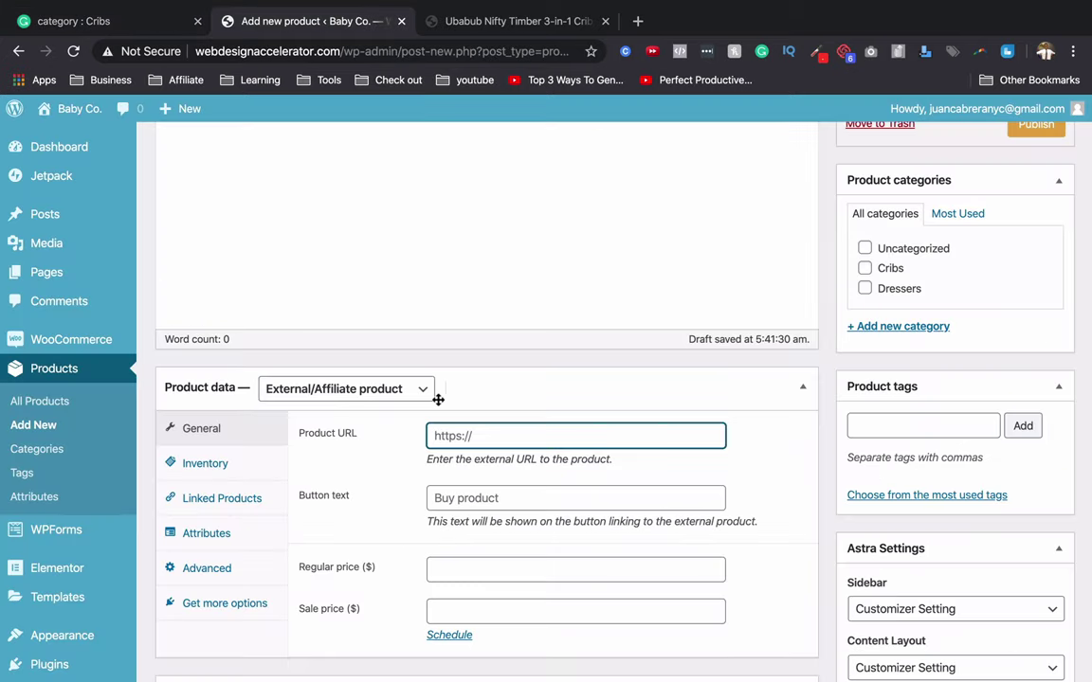
# Set the button text to 'Buy On Amazon' and the regular price to 3200
pyautogui.scroll(-1, 438, 399)
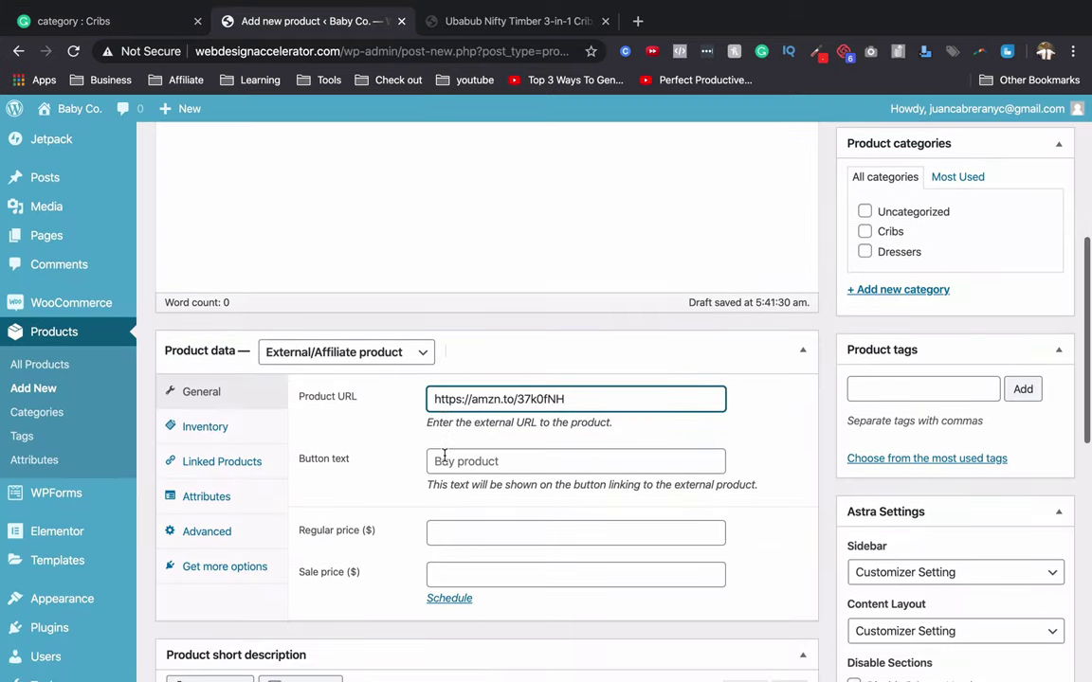
pyautogui.click(443, 466)
pyautogui.click(453, 499)
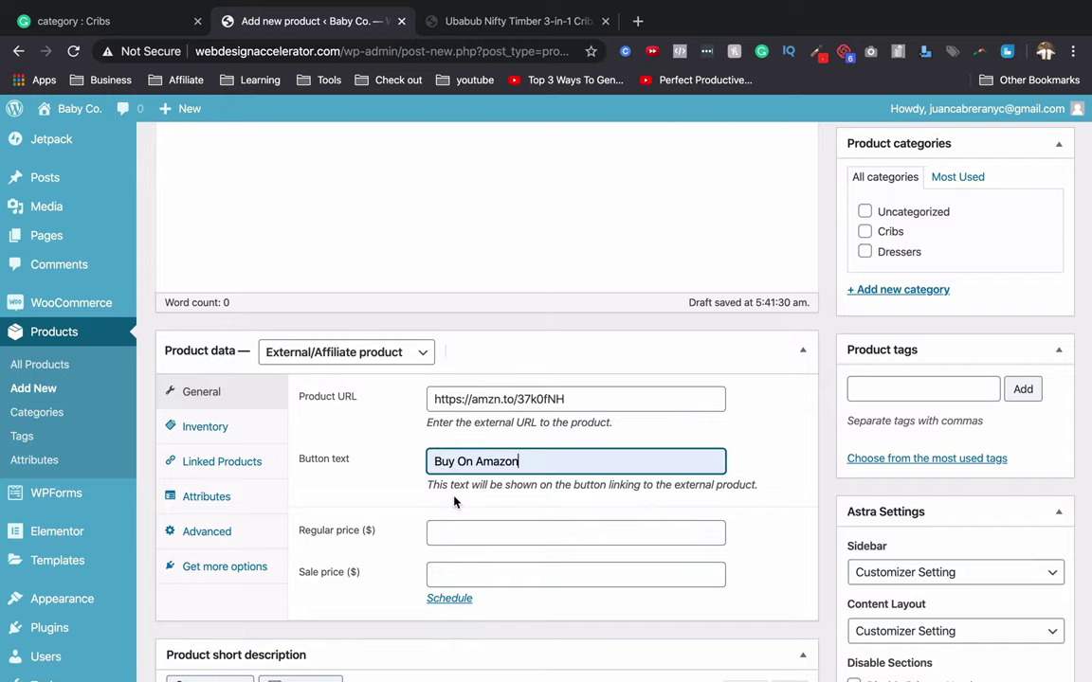
pyautogui.click(455, 537)
pyautogui.write('3,')
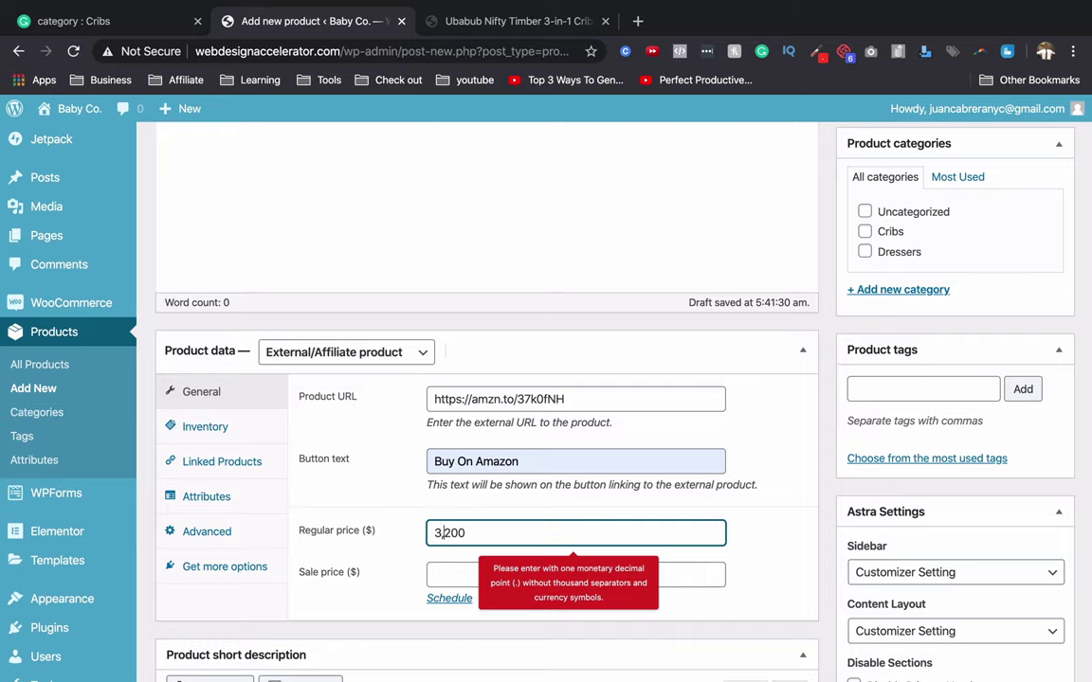
pyautogui.click(438, 533)
pyautogui.scroll(-3, 605, 594)
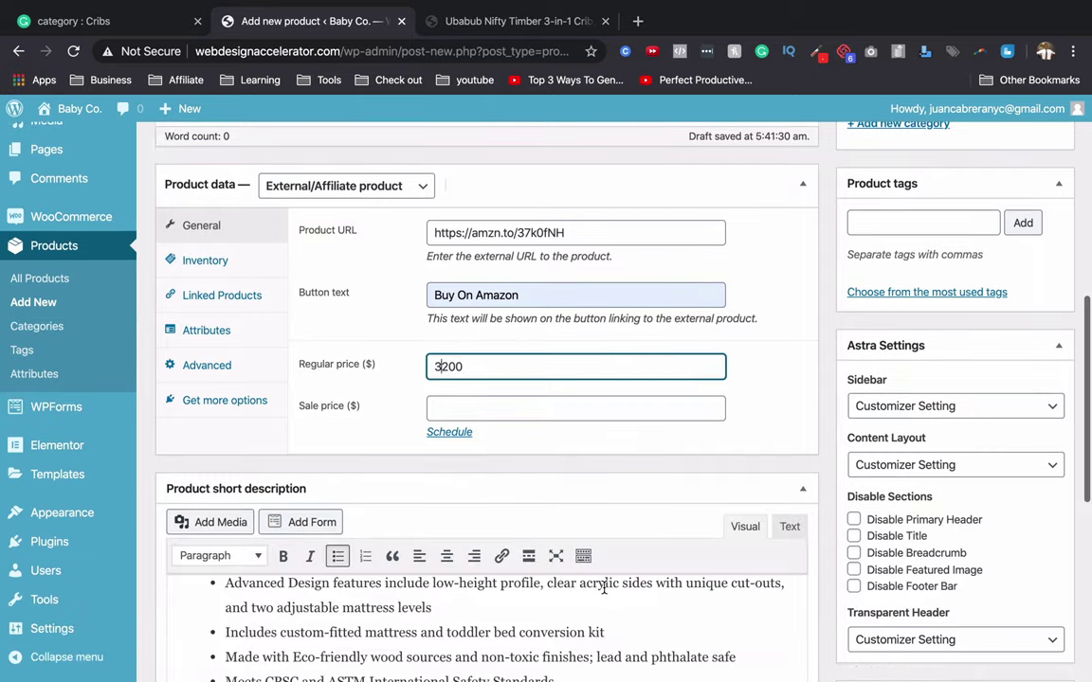
pyautogui.scroll(8, 718, 455)
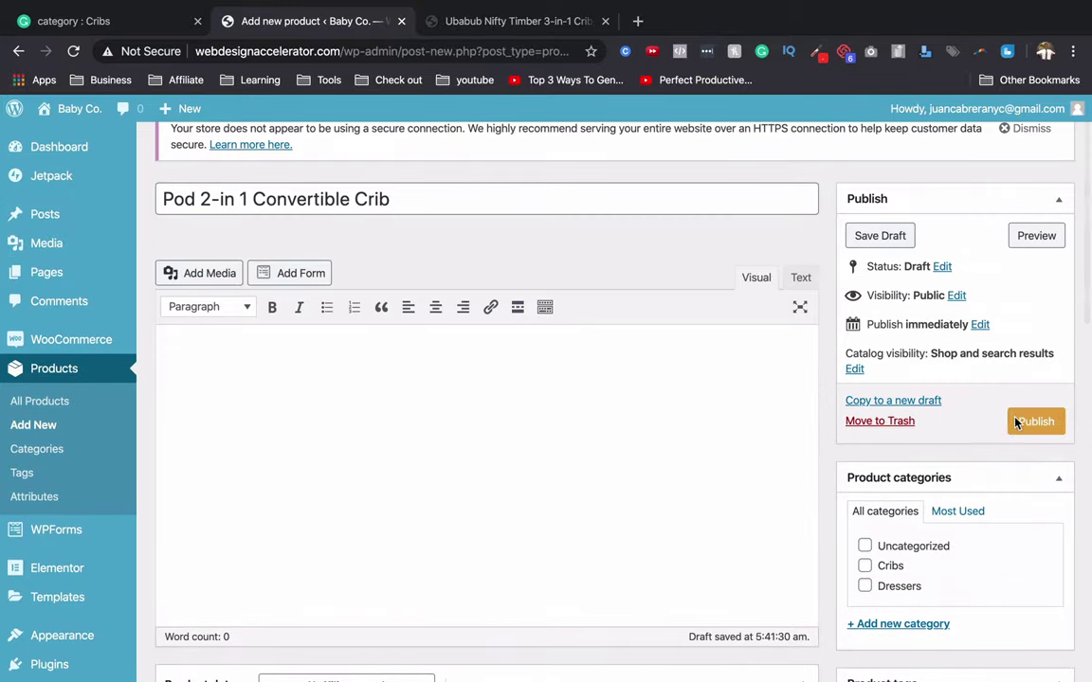
# Publish the Pod crib in the Cribs category and update it
pyautogui.click(1025, 420)
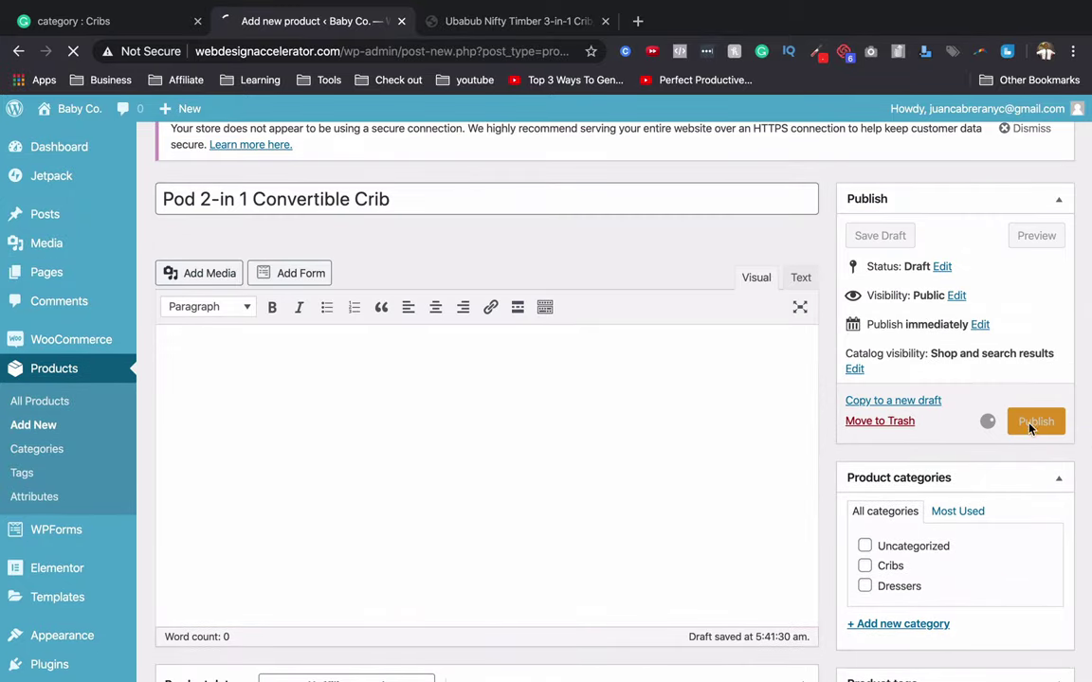
pyautogui.click(866, 567)
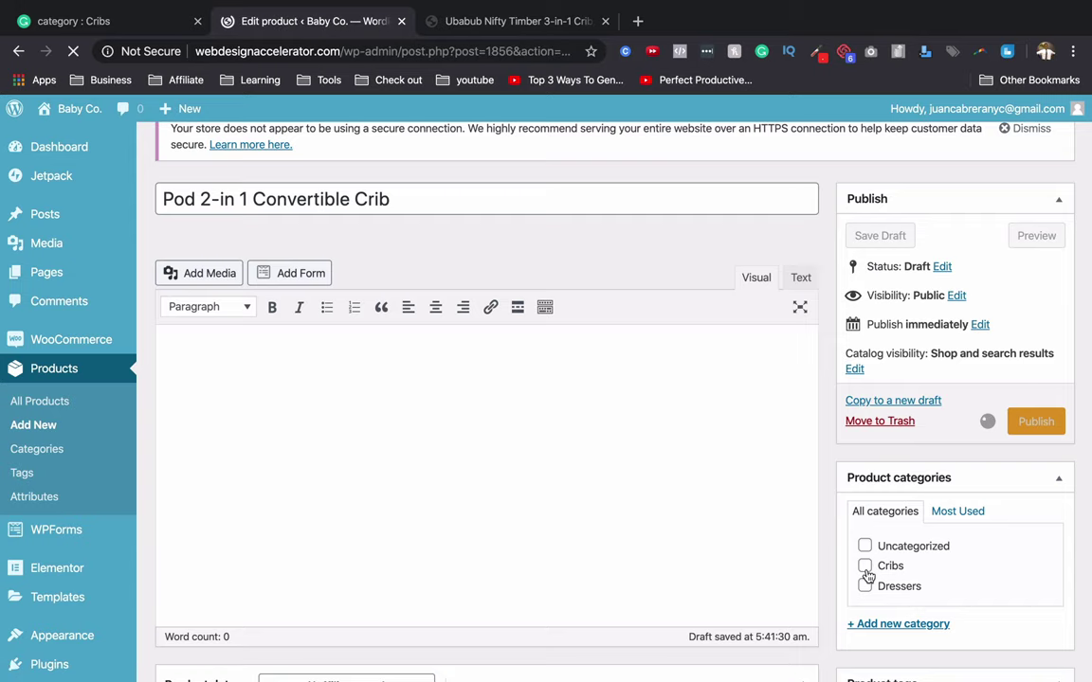
pyautogui.scroll(-3, 865, 559)
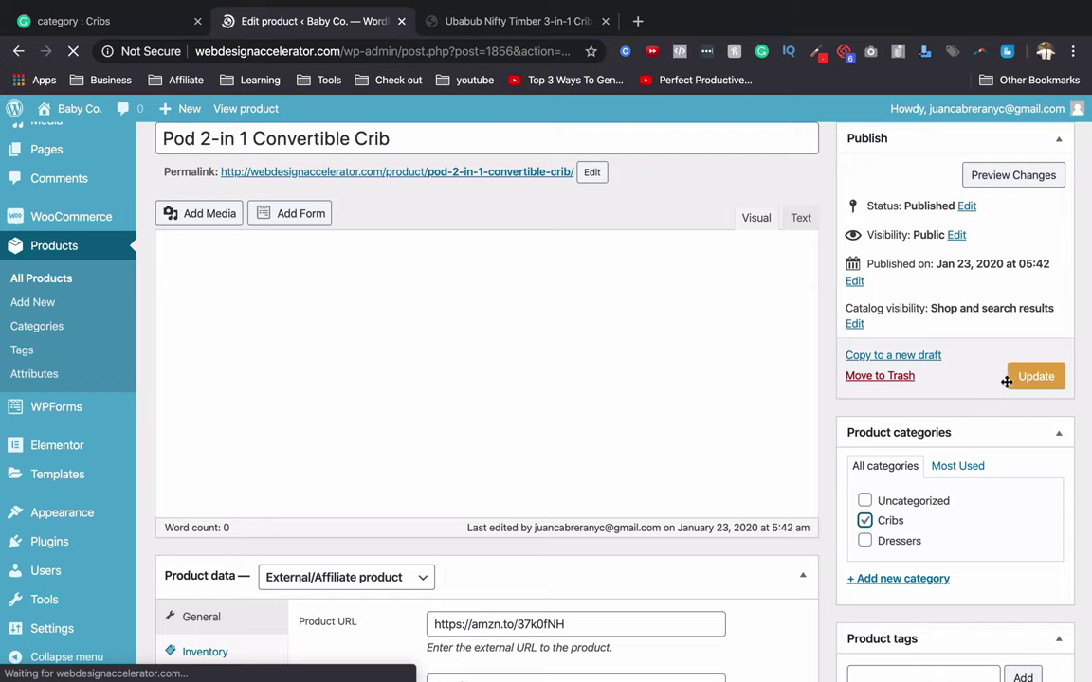
pyautogui.click(1036, 384)
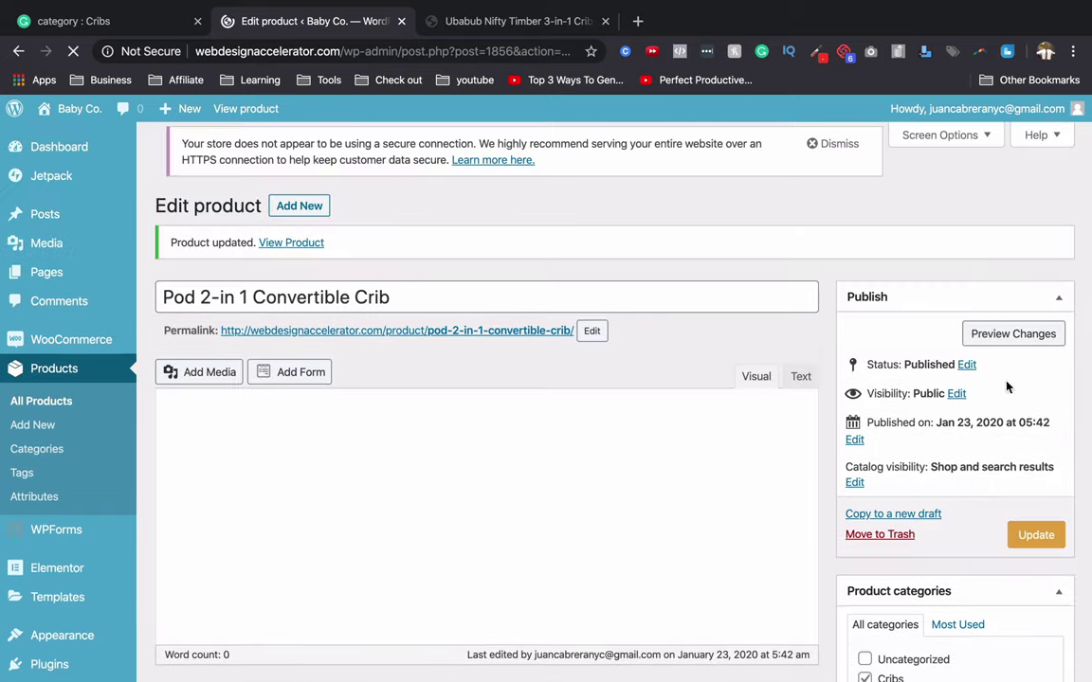
# Move to the published 'DaVinci Fairway 3-Drawer Dresser, Cottage Grey' product
pyautogui.scroll(-1, 730, 324)
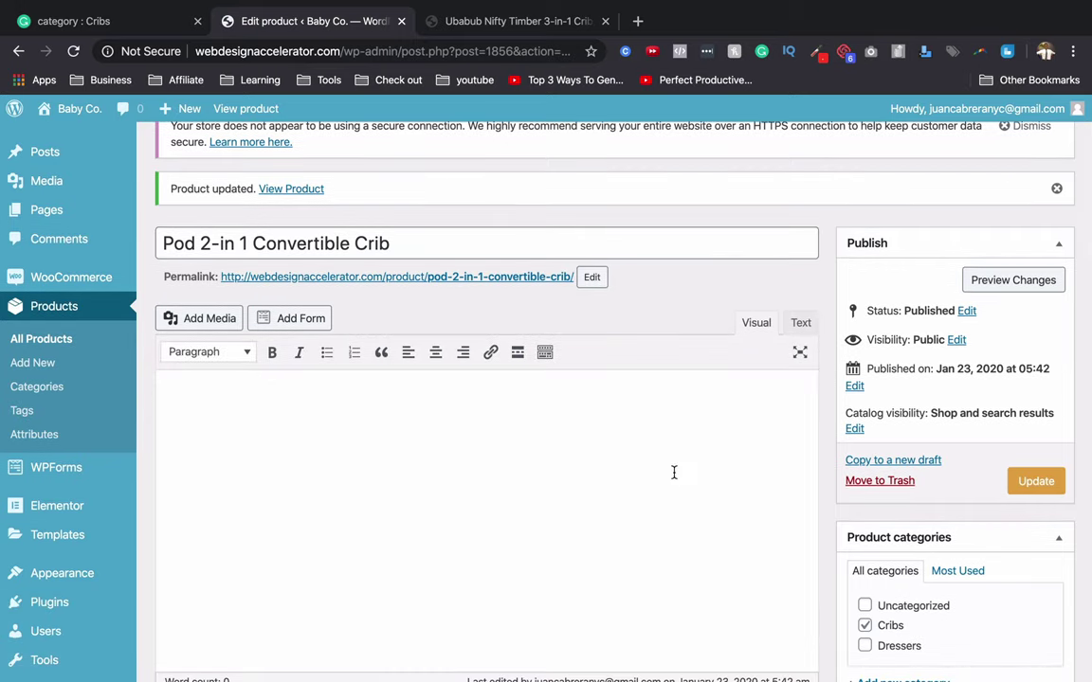
pyautogui.scroll(-3, 680, 431)
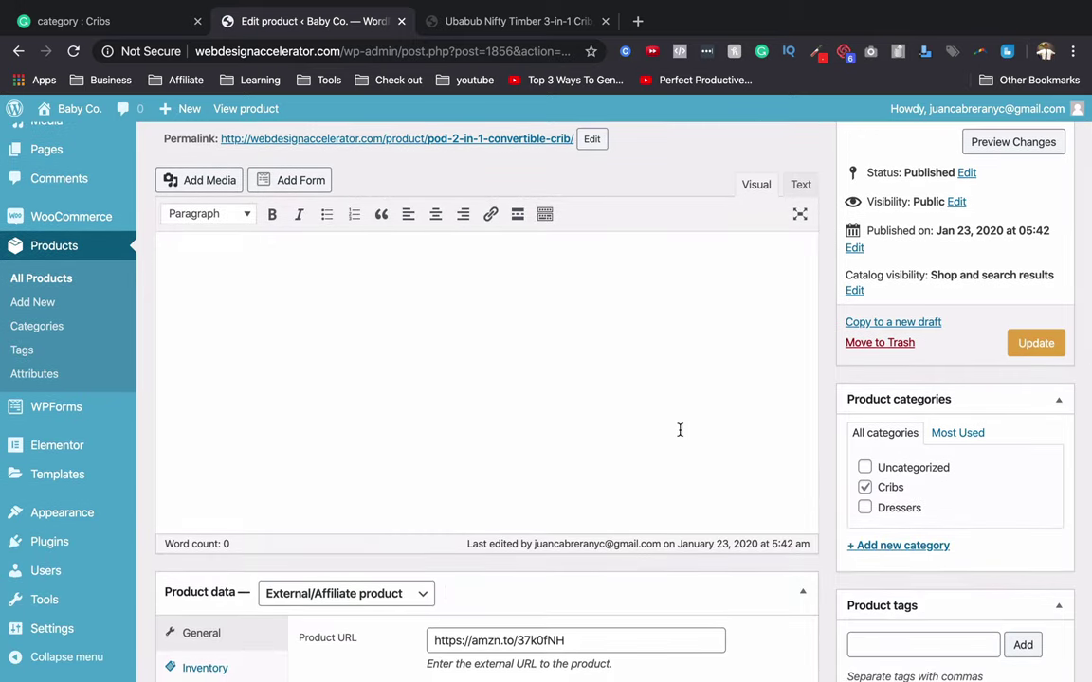
pyautogui.scroll(-1, 680, 430)
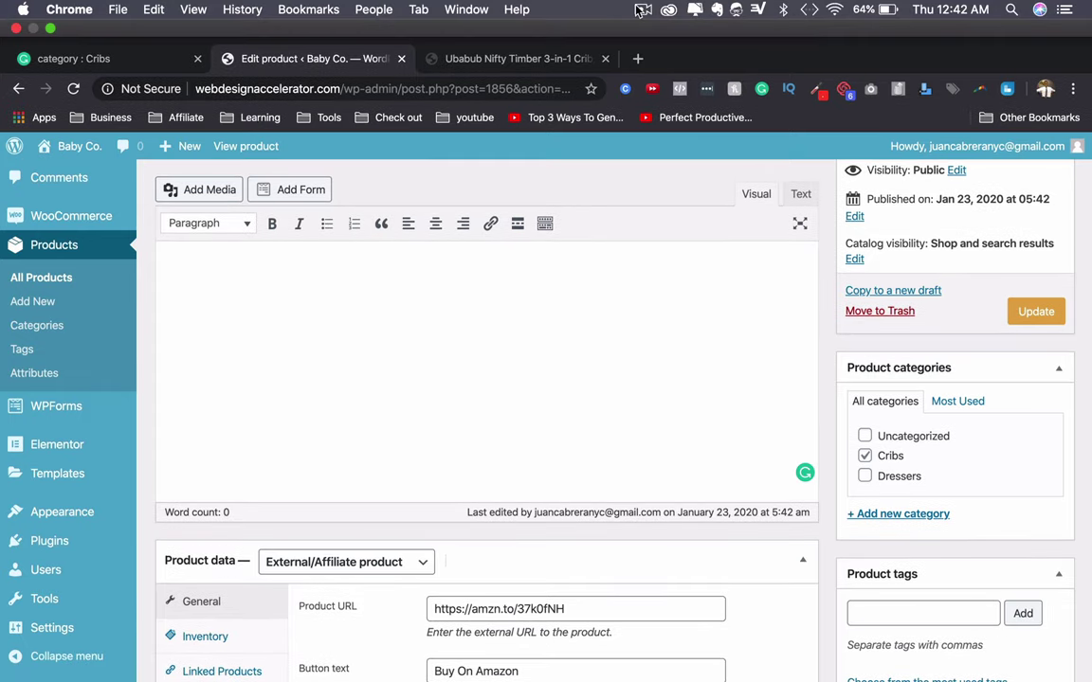
pyautogui.click(643, 9)
pyautogui.click(654, 60)
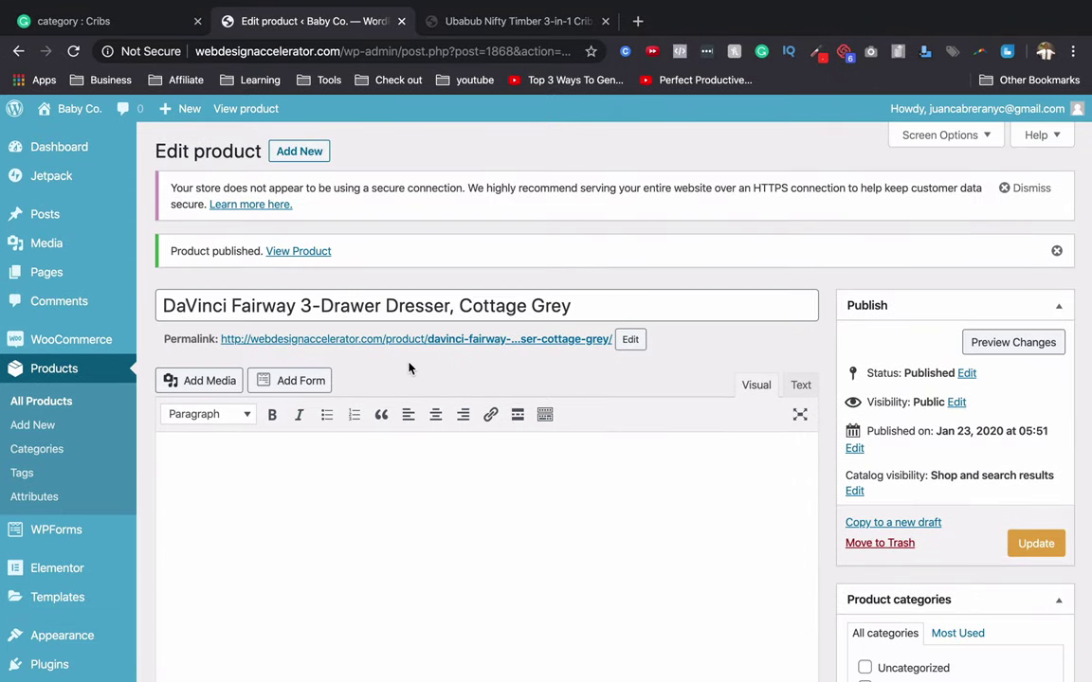
# Review the All Products list of eight published items, four dressers and four cribs
pyautogui.click(57, 402)
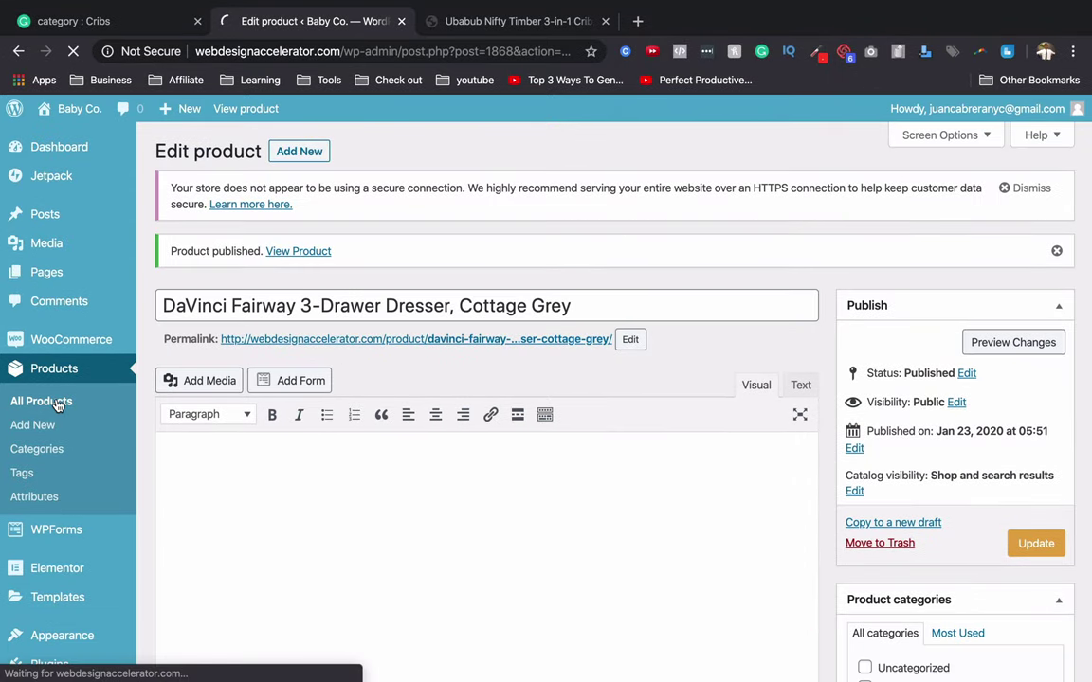
pyautogui.scroll(-6, 289, 445)
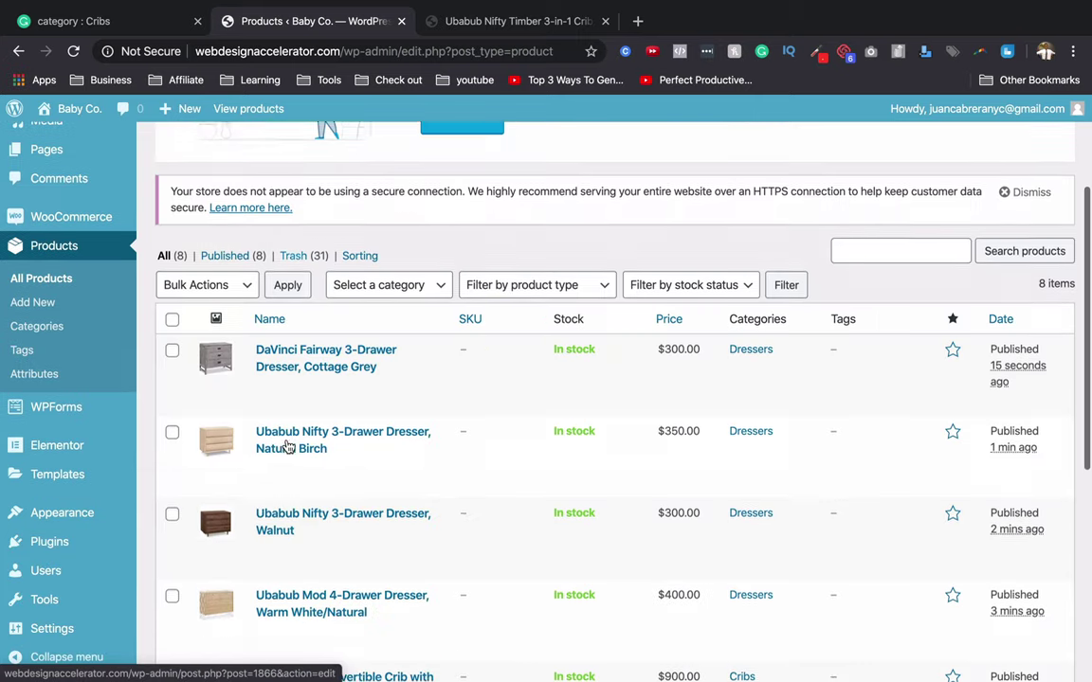
pyautogui.scroll(8, 289, 446)
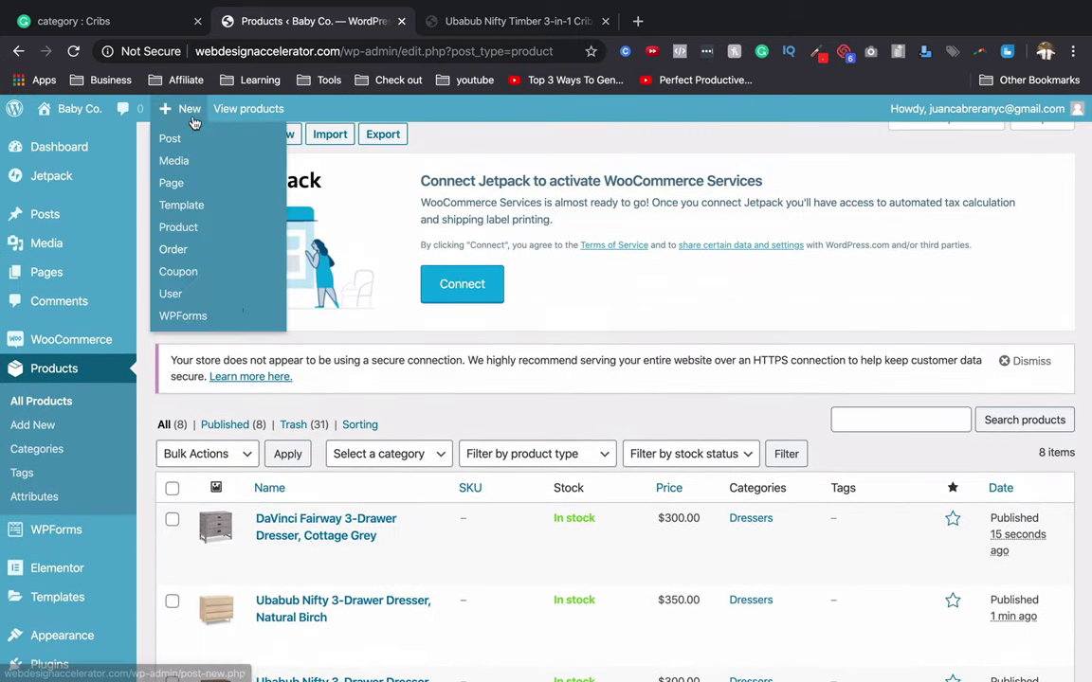
pyautogui.scroll(-2, 267, 542)
pyautogui.scroll(-4, 268, 542)
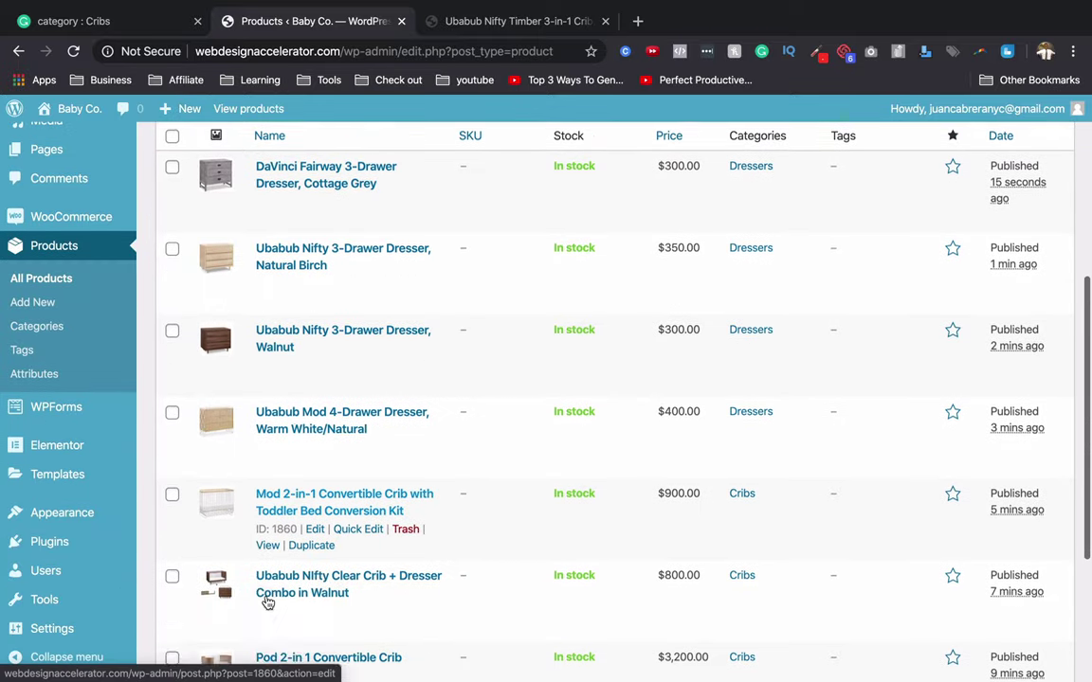
pyautogui.scroll(-2, 261, 492)
pyautogui.scroll(2, 258, 494)
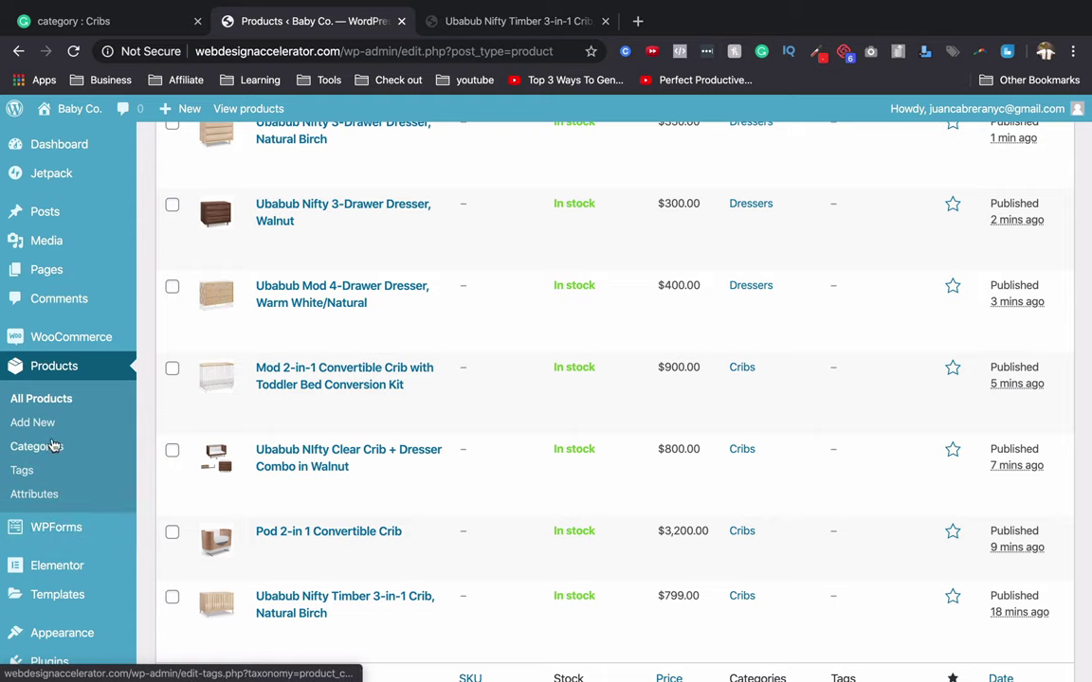
# From Product categories, open the Baby Co. storefront in a new tab and close the Ubabub crib tab
pyautogui.click(54, 448)
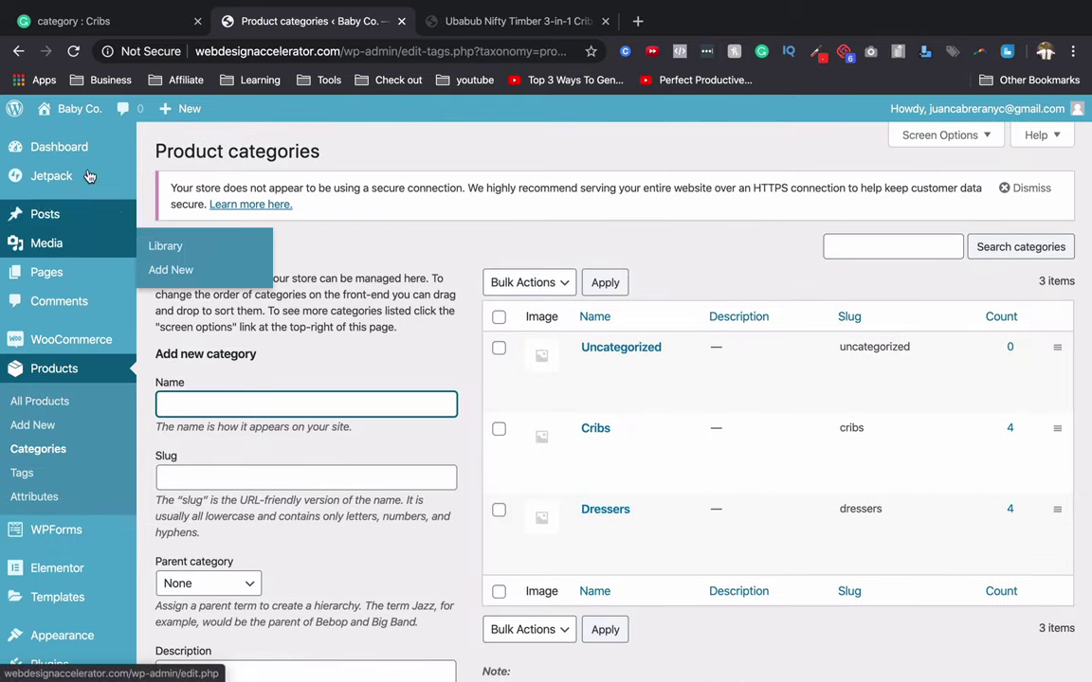
pyautogui.rightClick(76, 142)
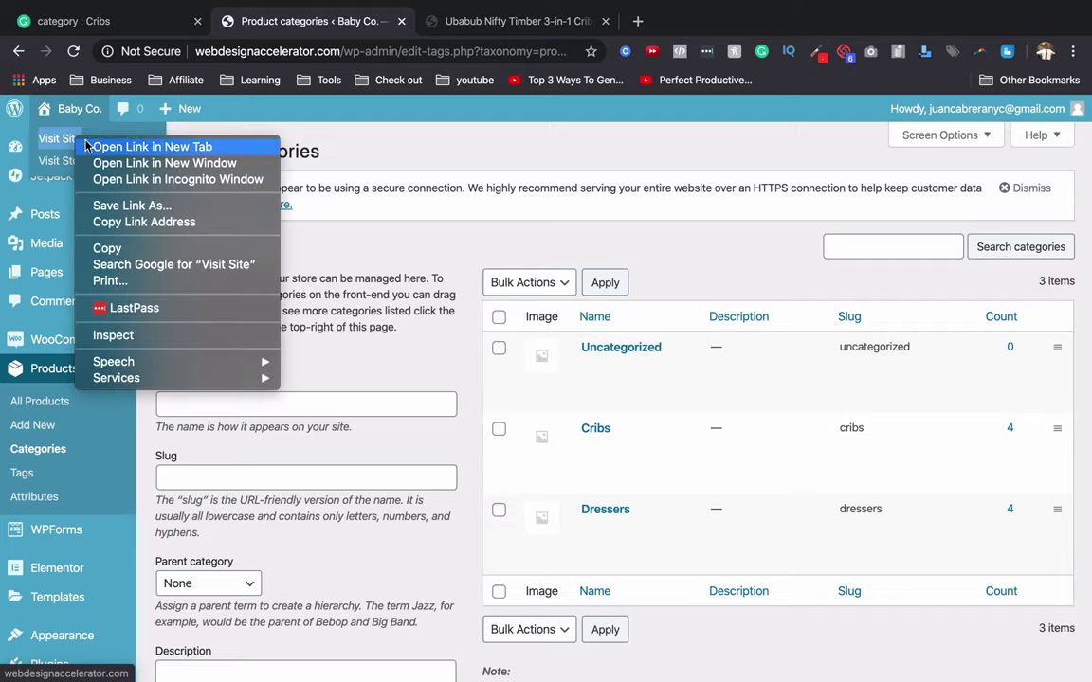
pyautogui.click(94, 149)
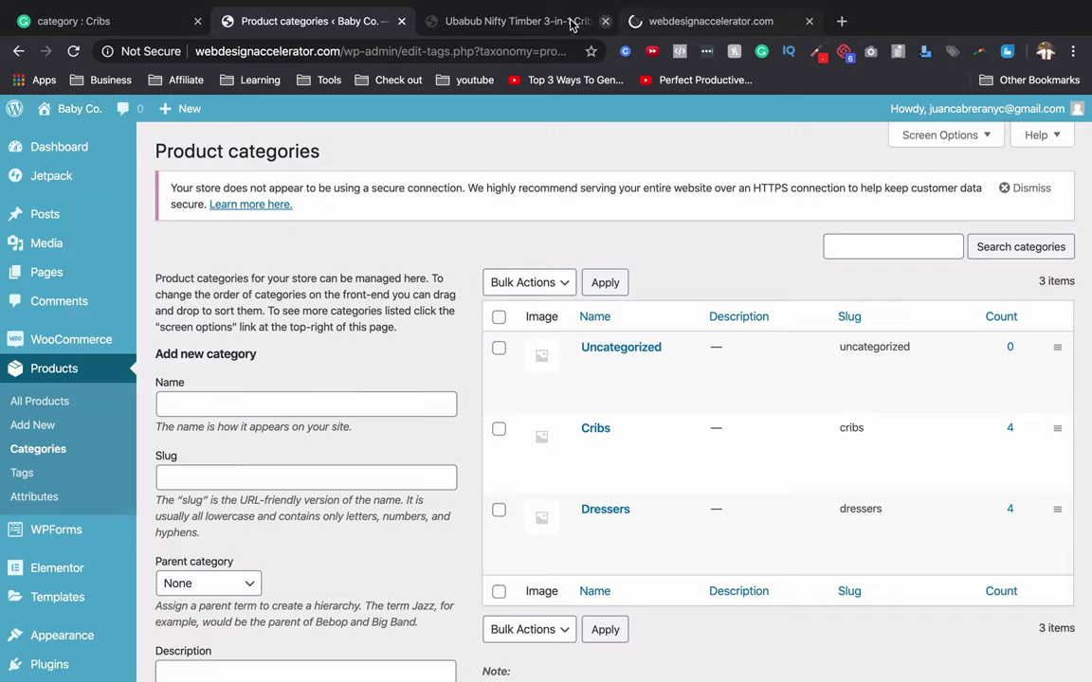
pyautogui.click(605, 21)
pyautogui.click(524, 23)
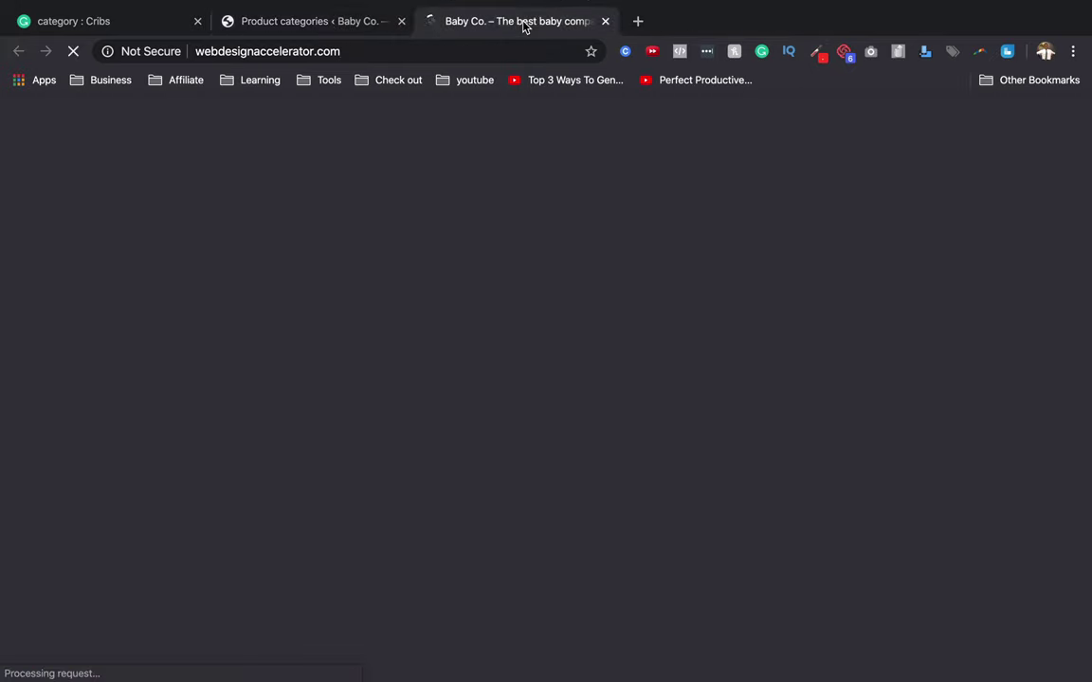
pyautogui.scroll(-10, 570, 321)
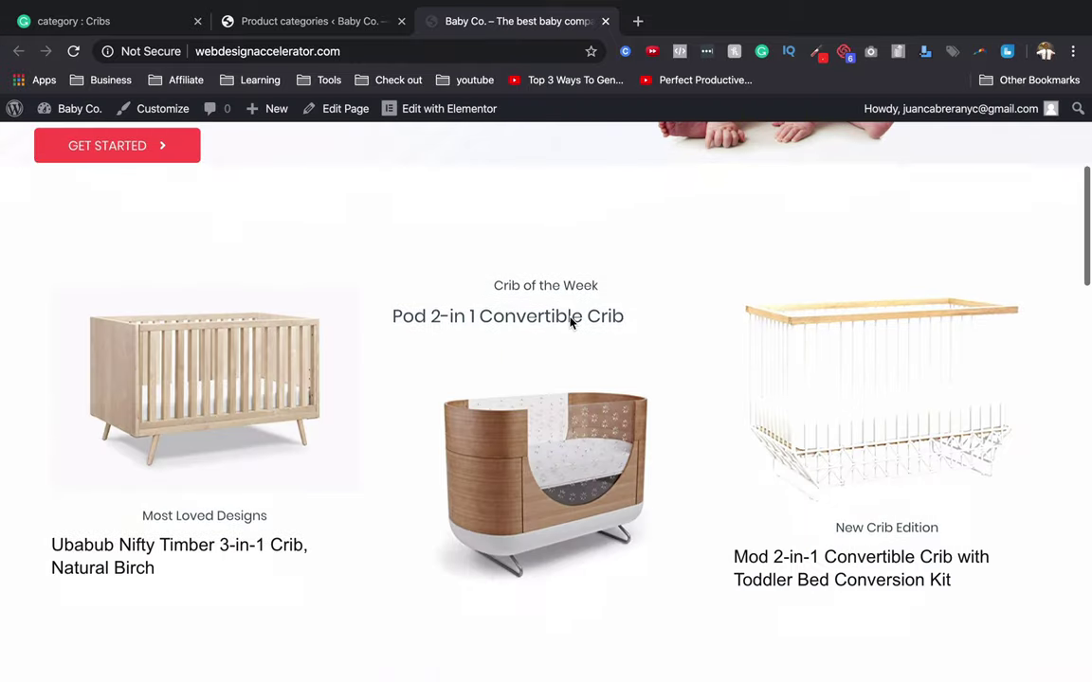
pyautogui.scroll(-7, 566, 297)
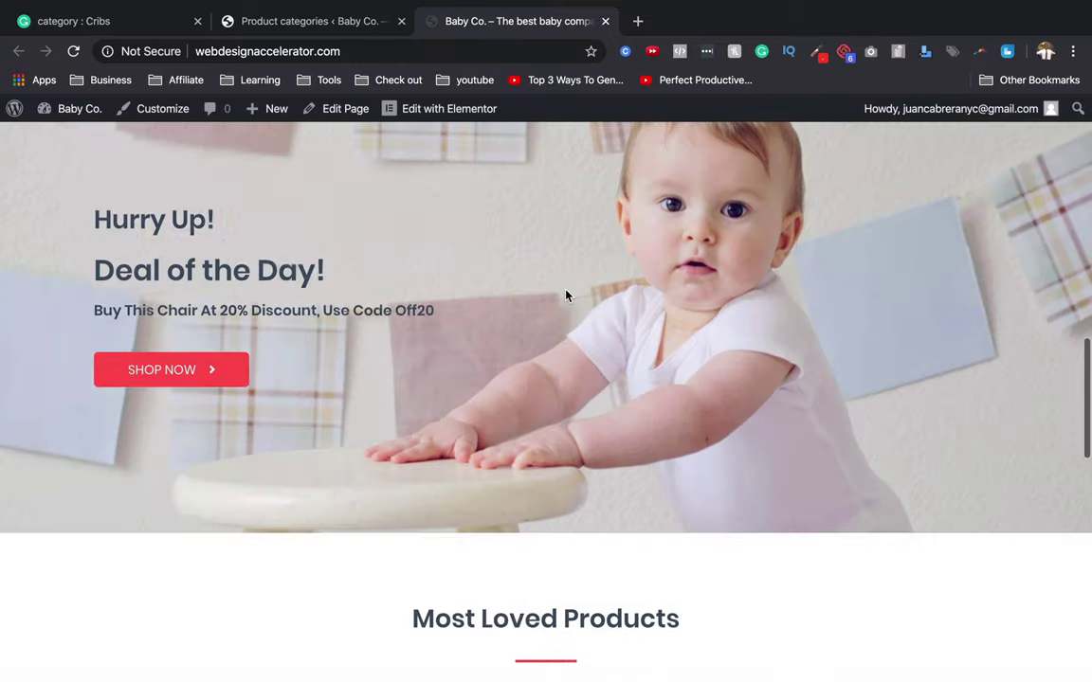
pyautogui.scroll(11, 527, 279)
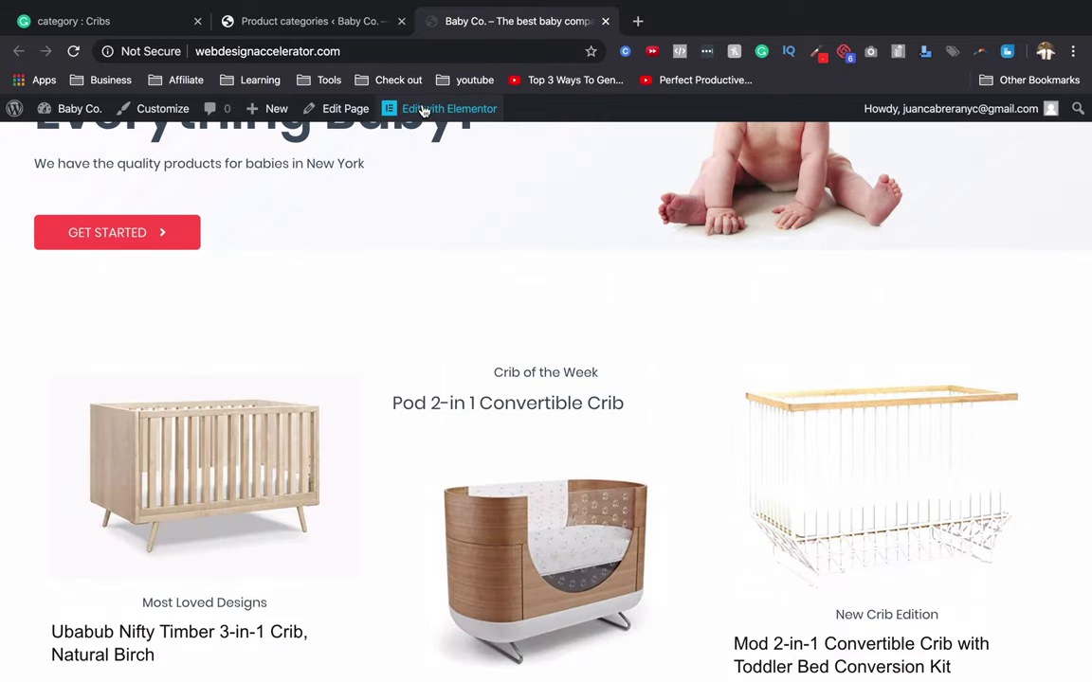
# In Elementor, change the Our Featured Products shortcode's category from "mugs" to "cribs" and update the page
pyautogui.click(431, 112)
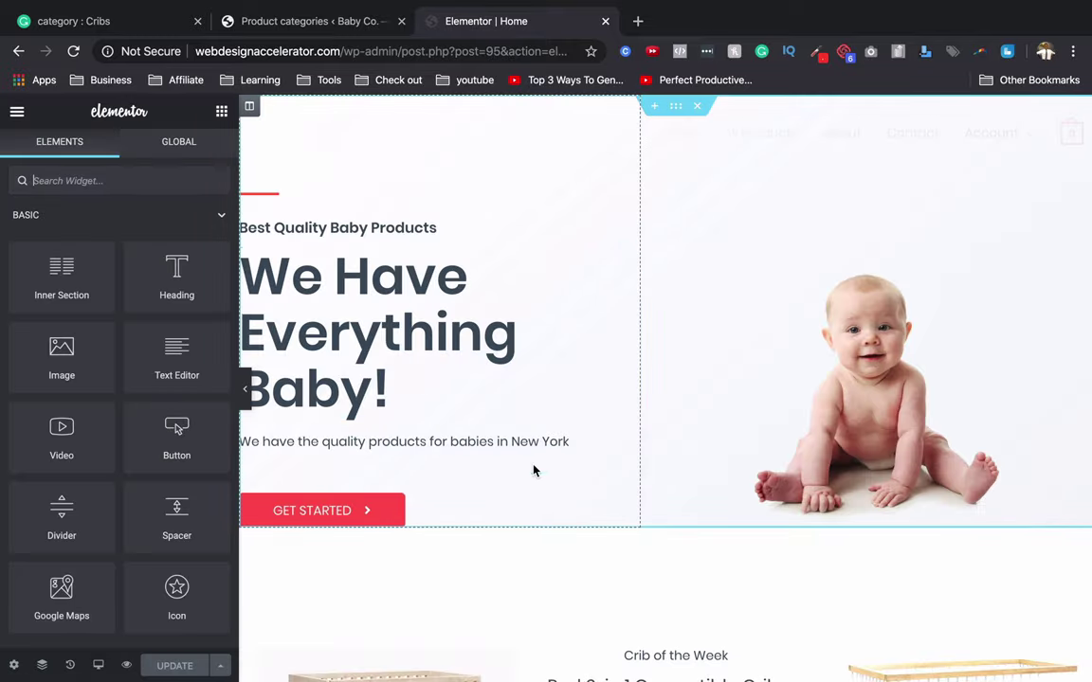
pyautogui.scroll(-4, 533, 471)
pyautogui.scroll(-1, 533, 470)
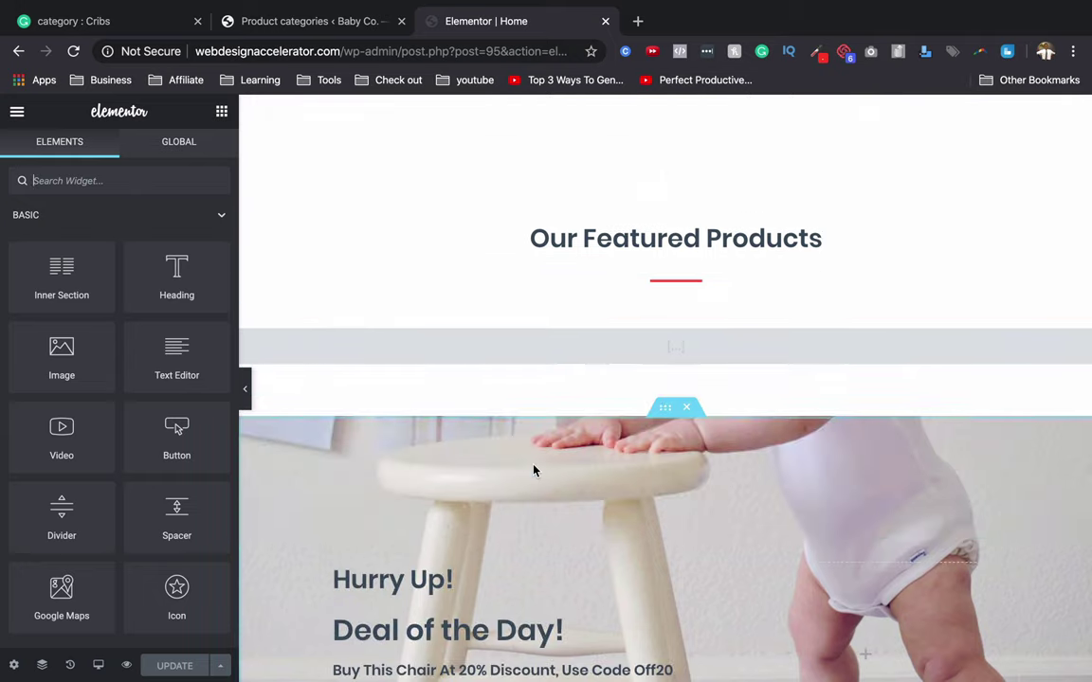
pyautogui.click(682, 352)
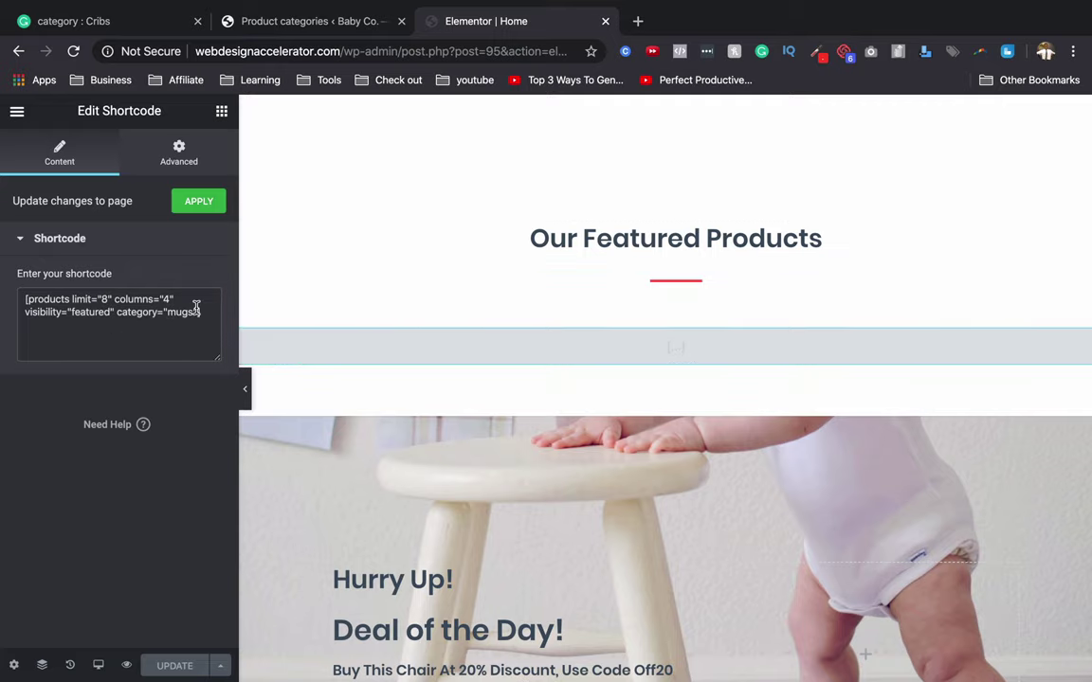
pyautogui.click(334, 23)
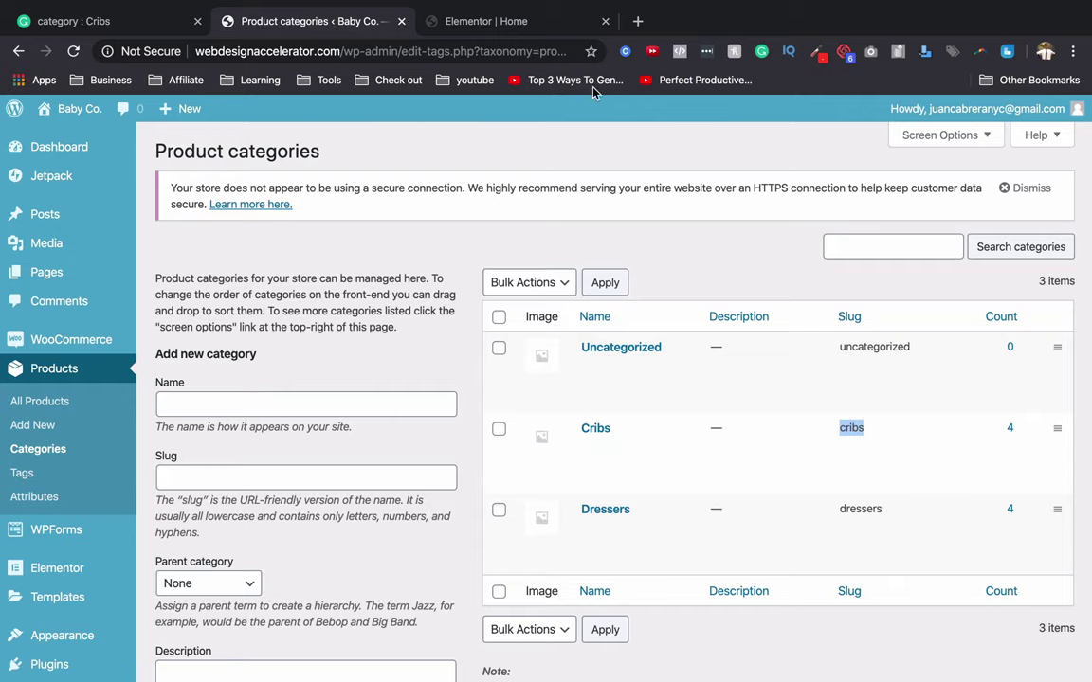
pyautogui.click(487, 21)
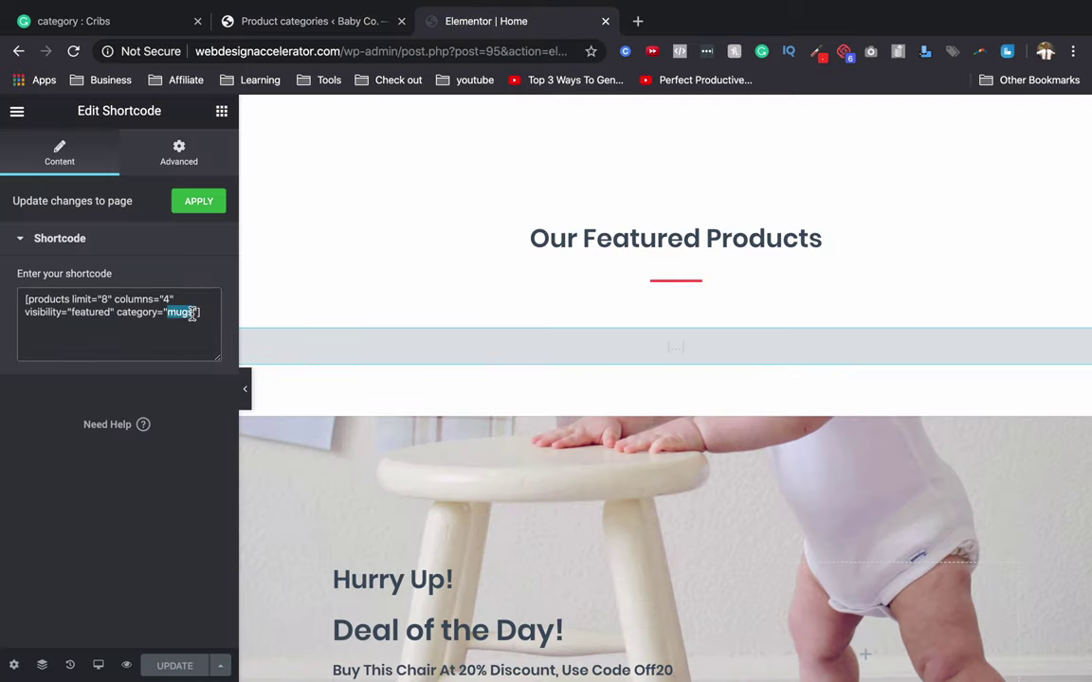
pyautogui.write('cribs')
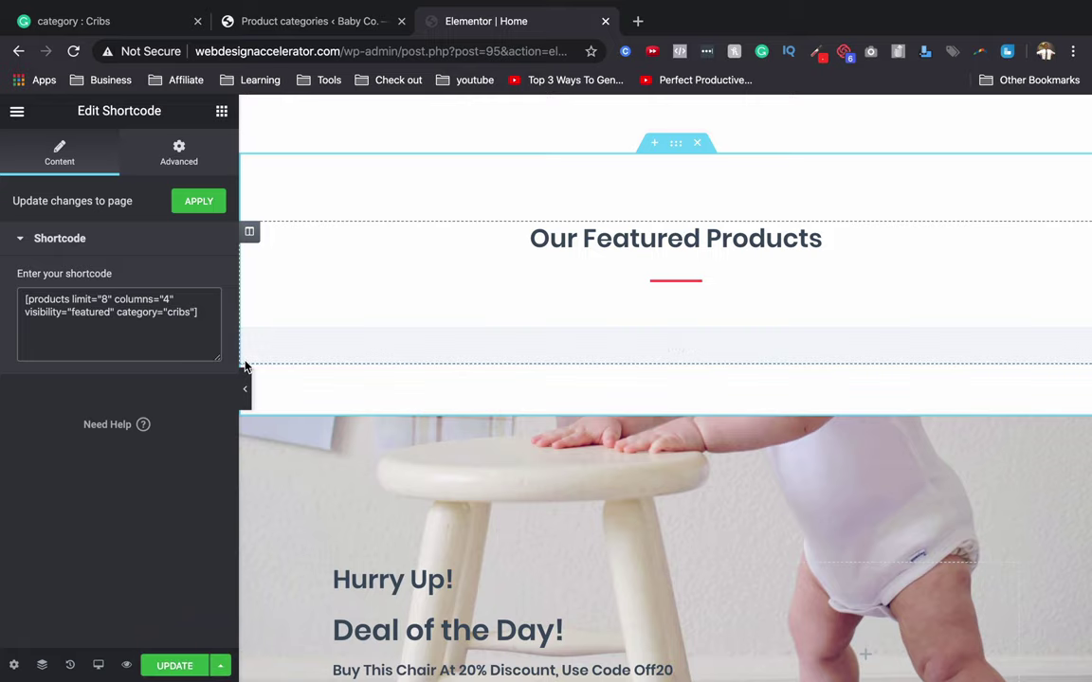
pyautogui.click(178, 667)
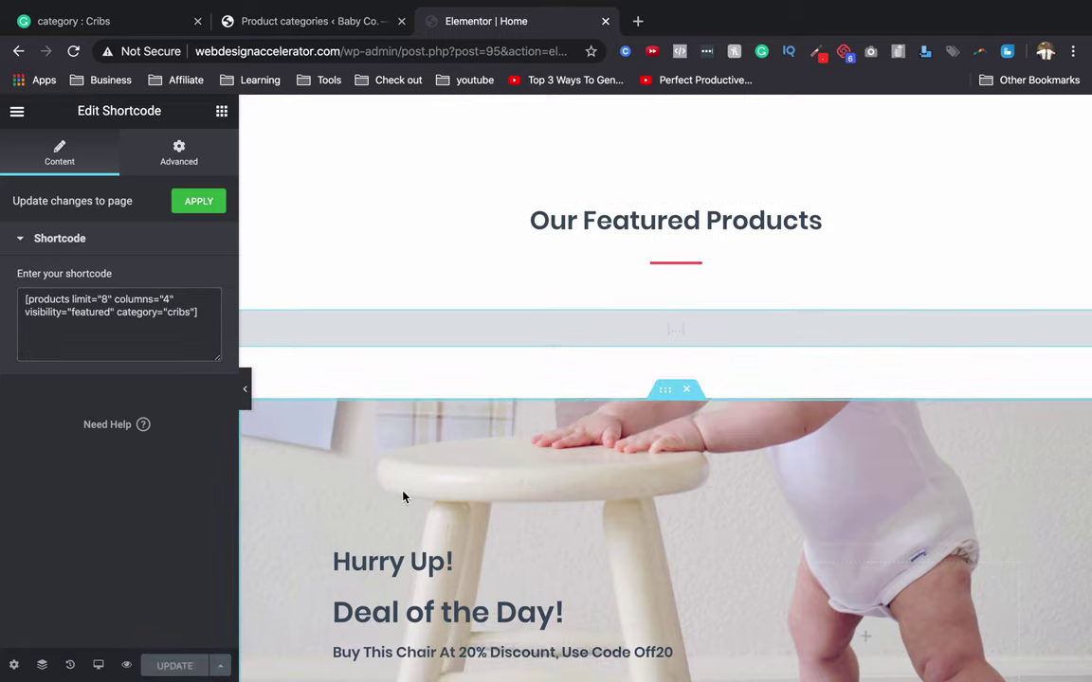
pyautogui.scroll(-6, 403, 497)
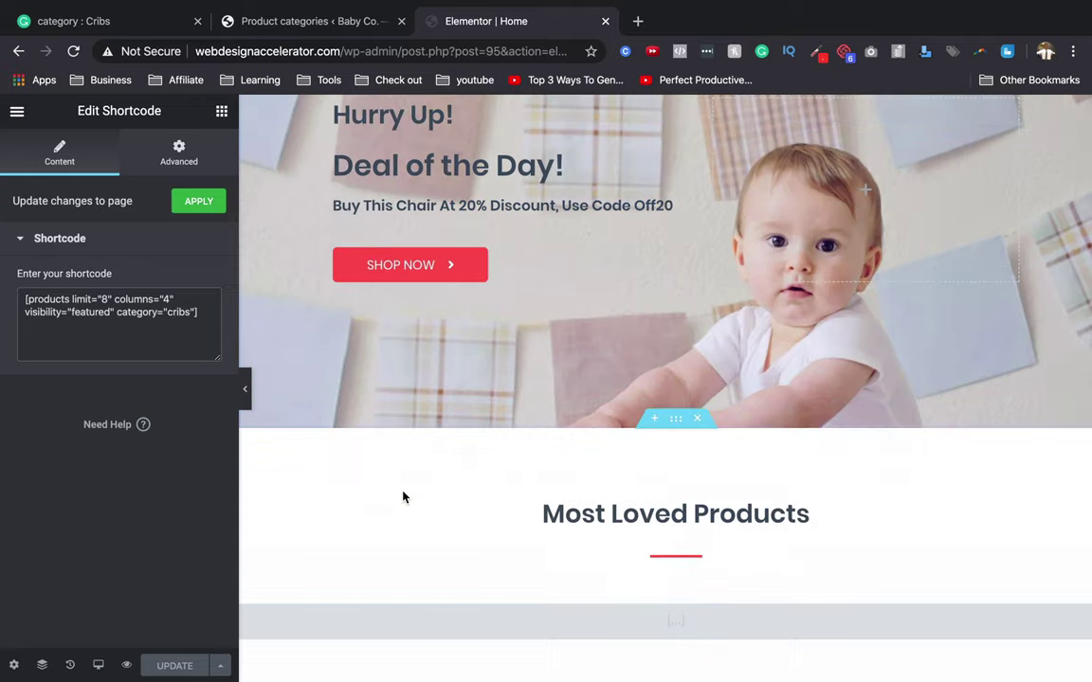
# Replace category="tshirts" with the "dressers" slug copied from Product categories in the Most Loved Products shortcode
pyautogui.scroll(-2, 402, 497)
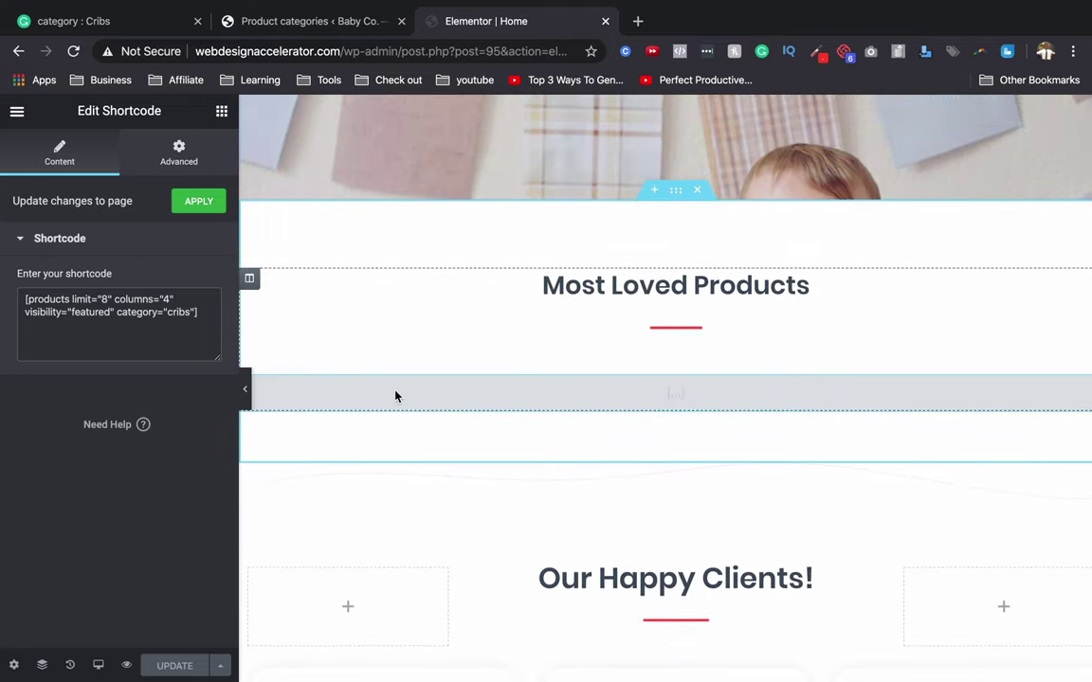
pyautogui.scroll(-1, 408, 392)
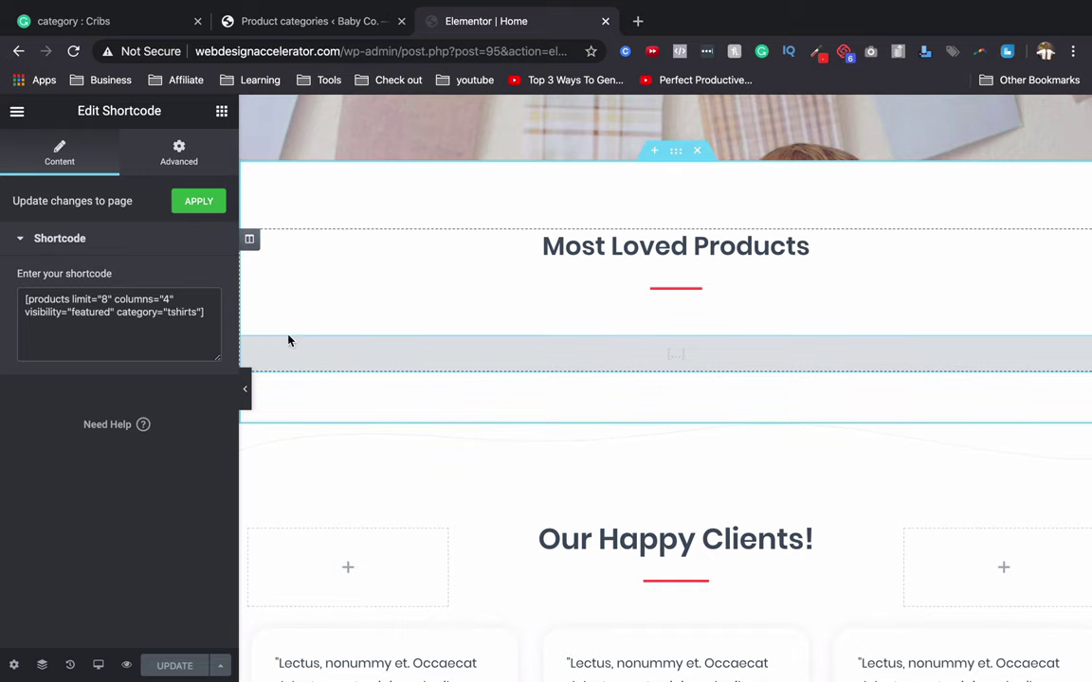
pyautogui.click(281, 20)
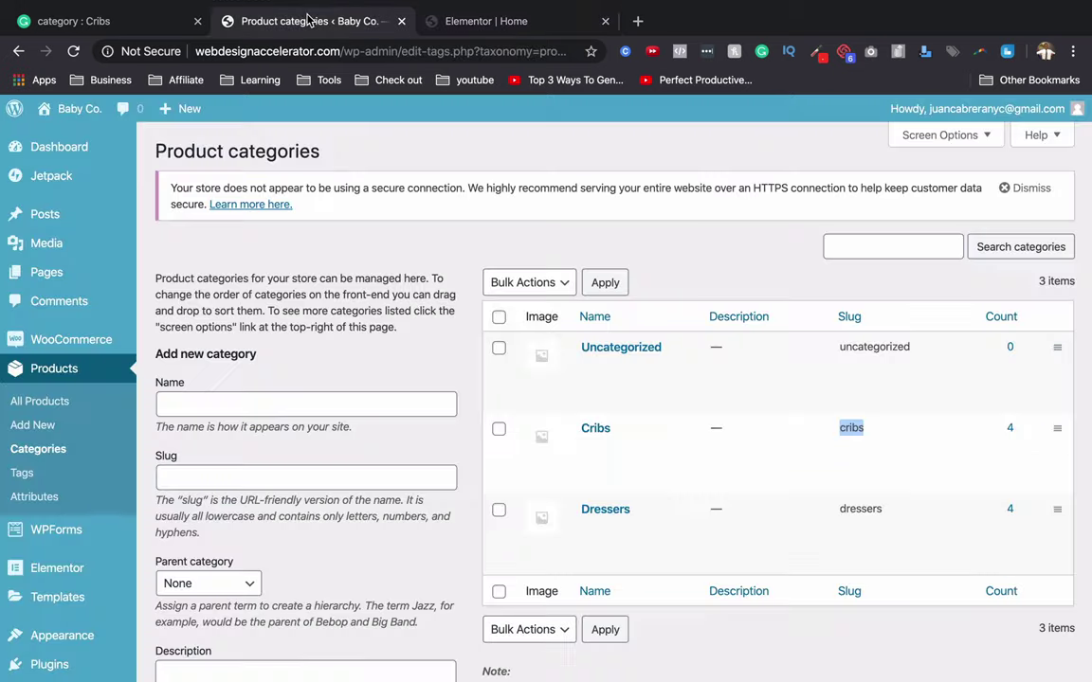
pyautogui.doubleClick(856, 508)
pyautogui.press('super+c')
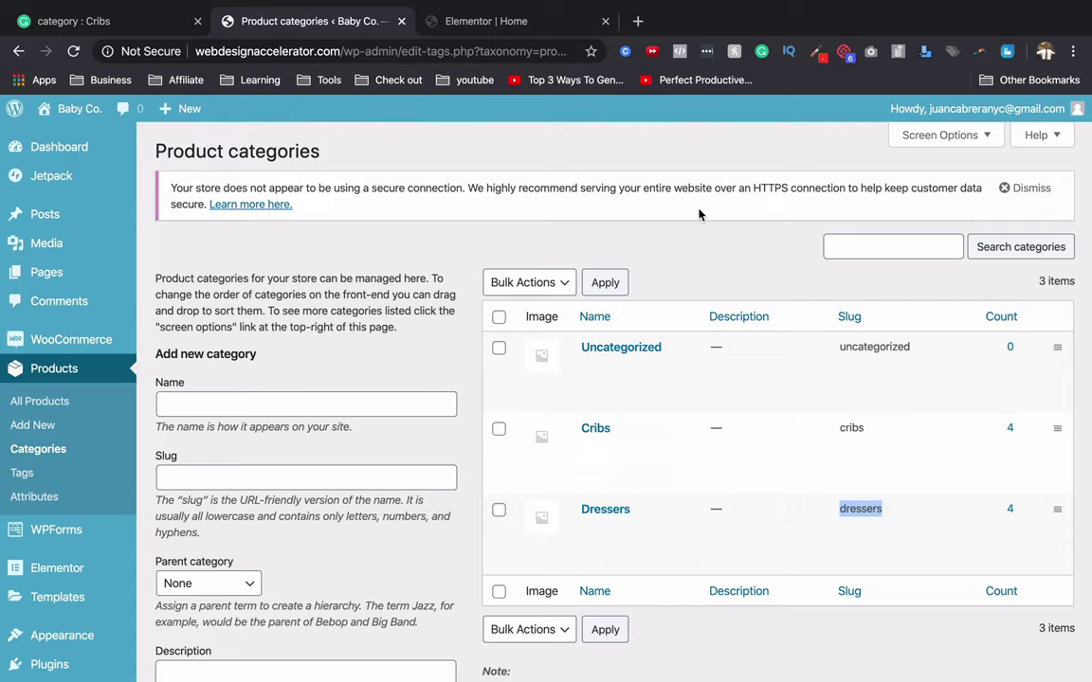
pyautogui.click(494, 21)
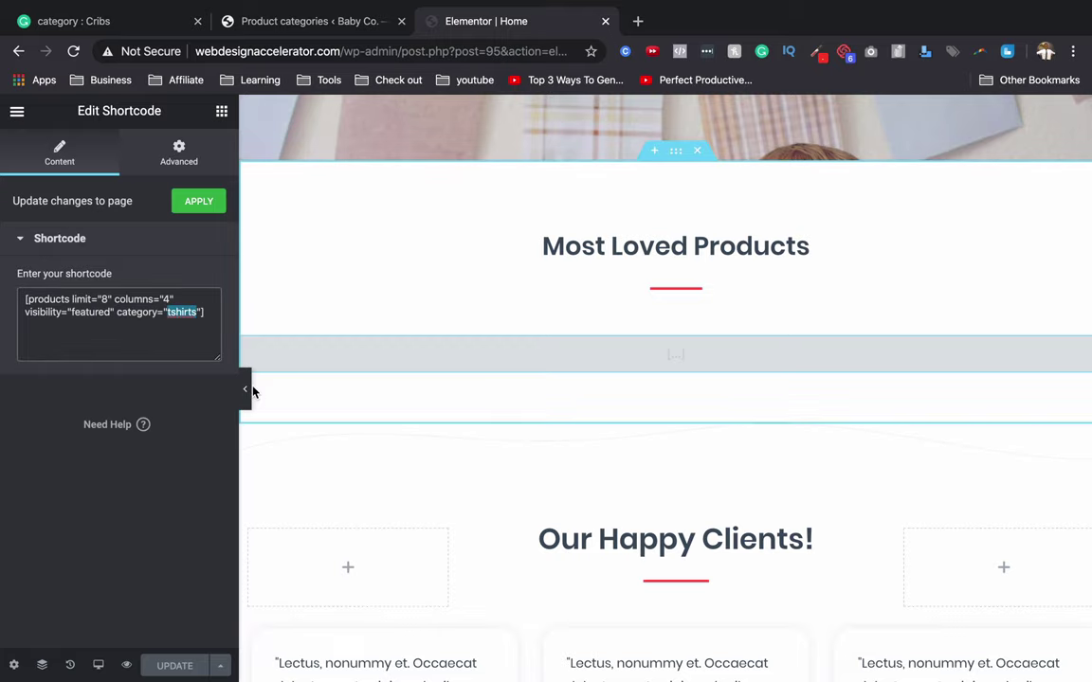
pyautogui.press('super+v')
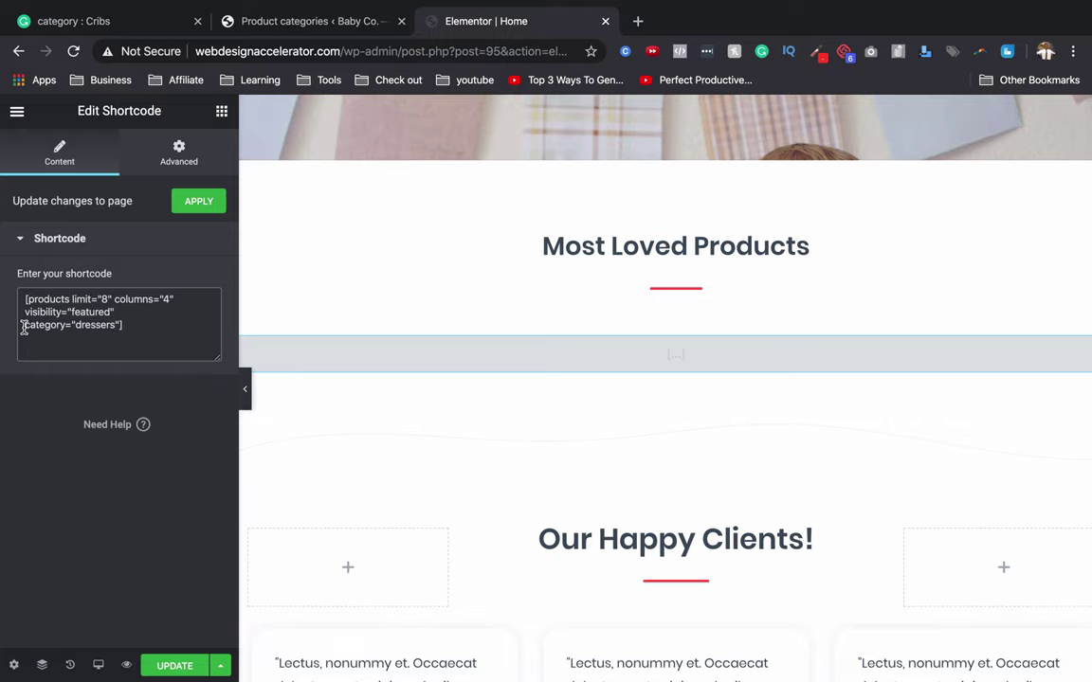
pyautogui.press('super+z')
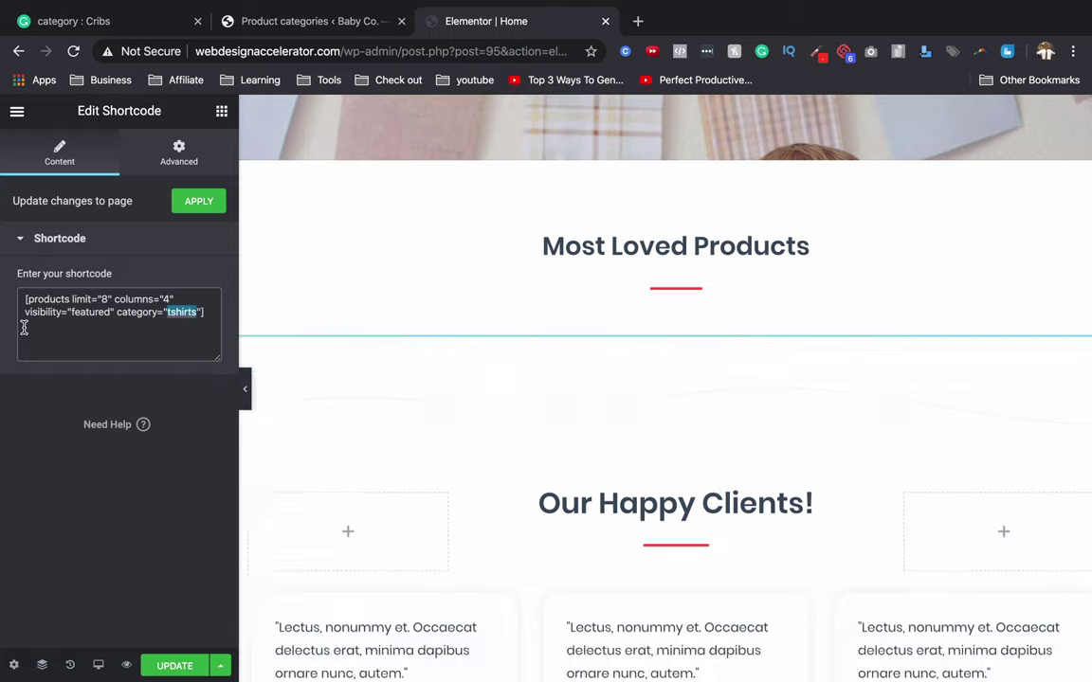
pyautogui.press('super+v')
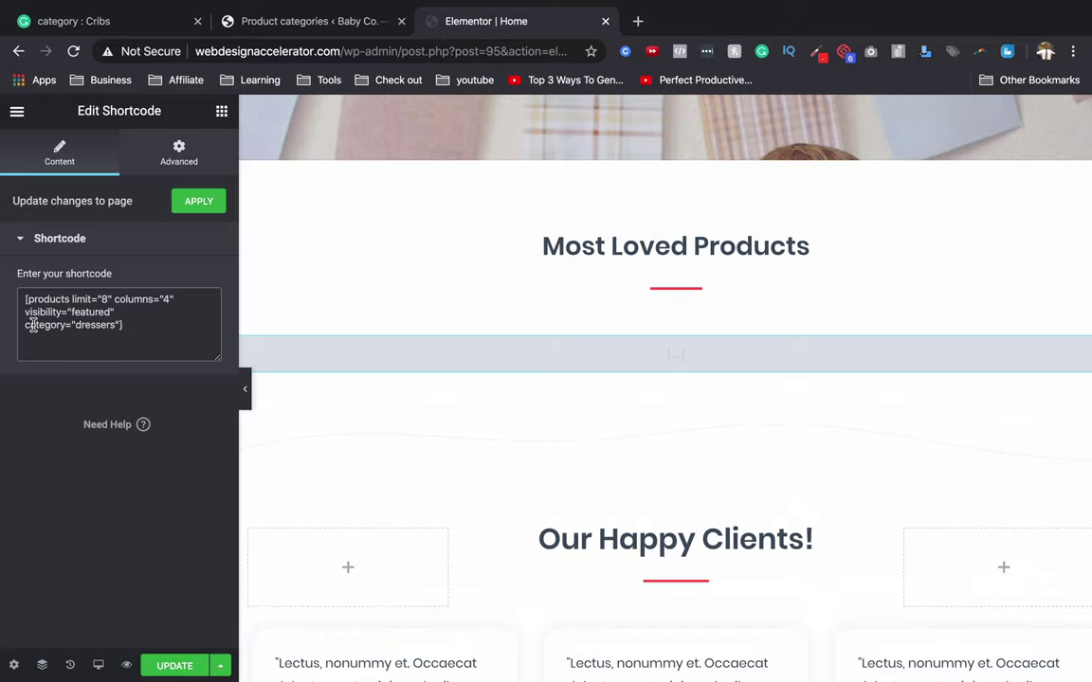
# Move the category attribute onto its own line and save the homepage
pyautogui.click(25, 325)
pyautogui.press('BackSpace')
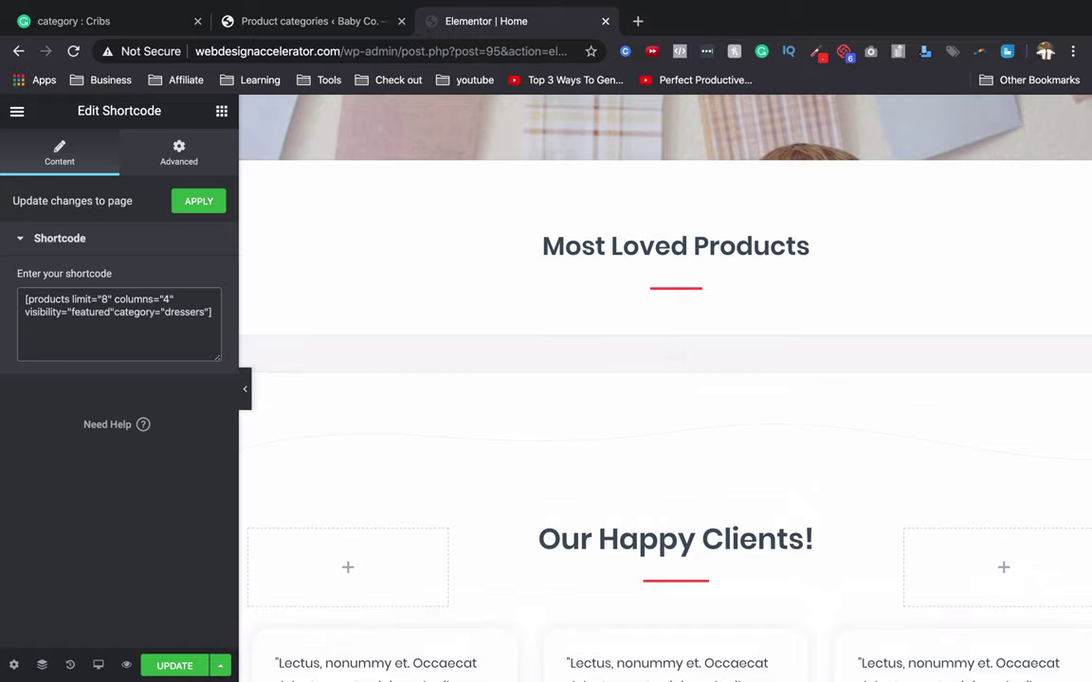
pyautogui.press('Return')
pyautogui.click(176, 665)
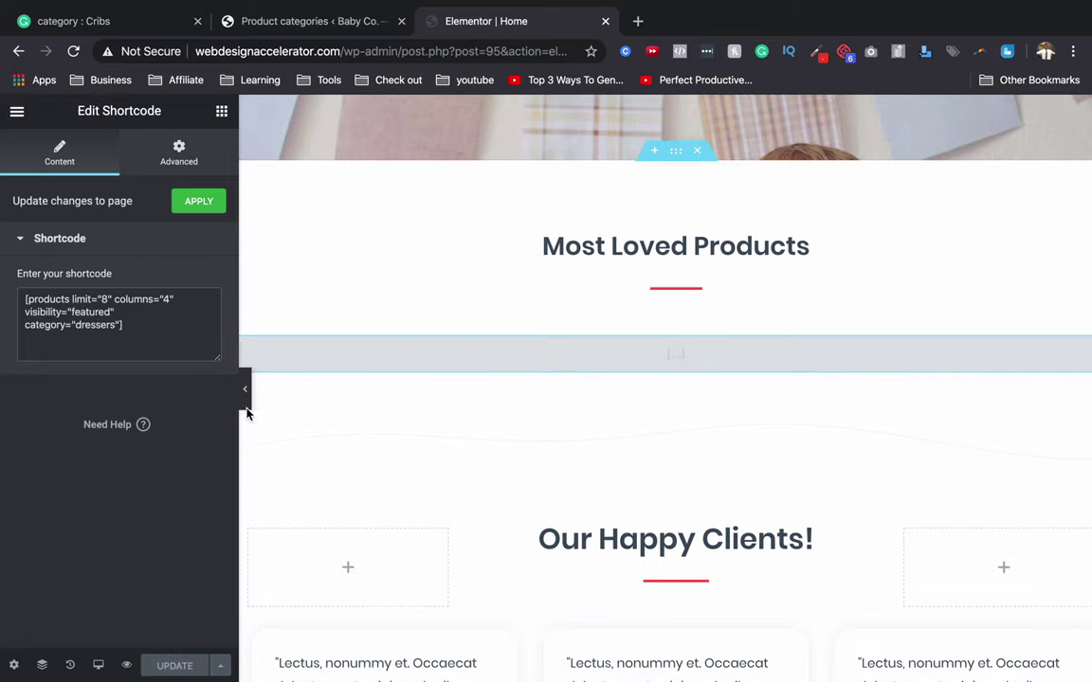
pyautogui.click(17, 113)
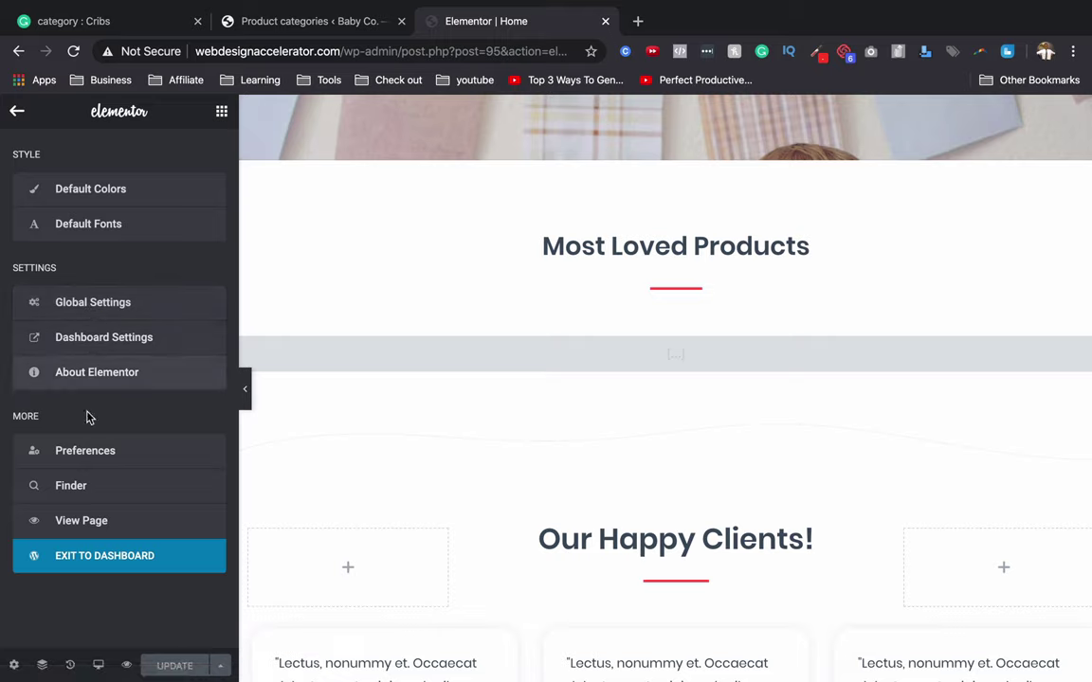
# View the live homepage, see Most Loved Products still empty, then return to Product categories
pyautogui.click(86, 516)
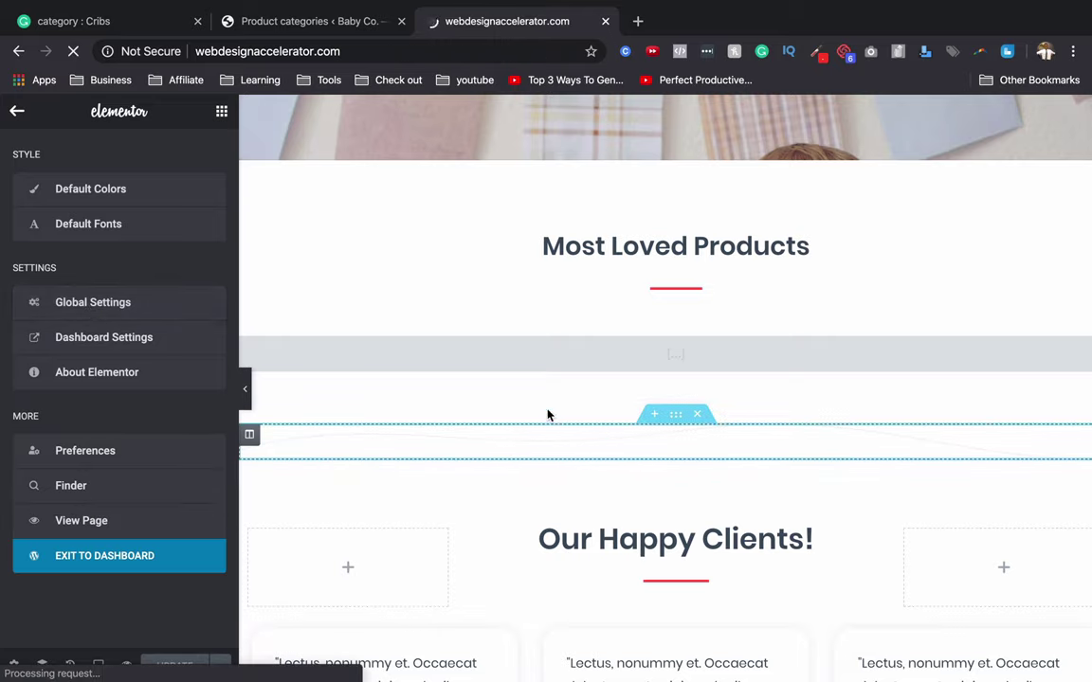
pyautogui.scroll(-15, 592, 483)
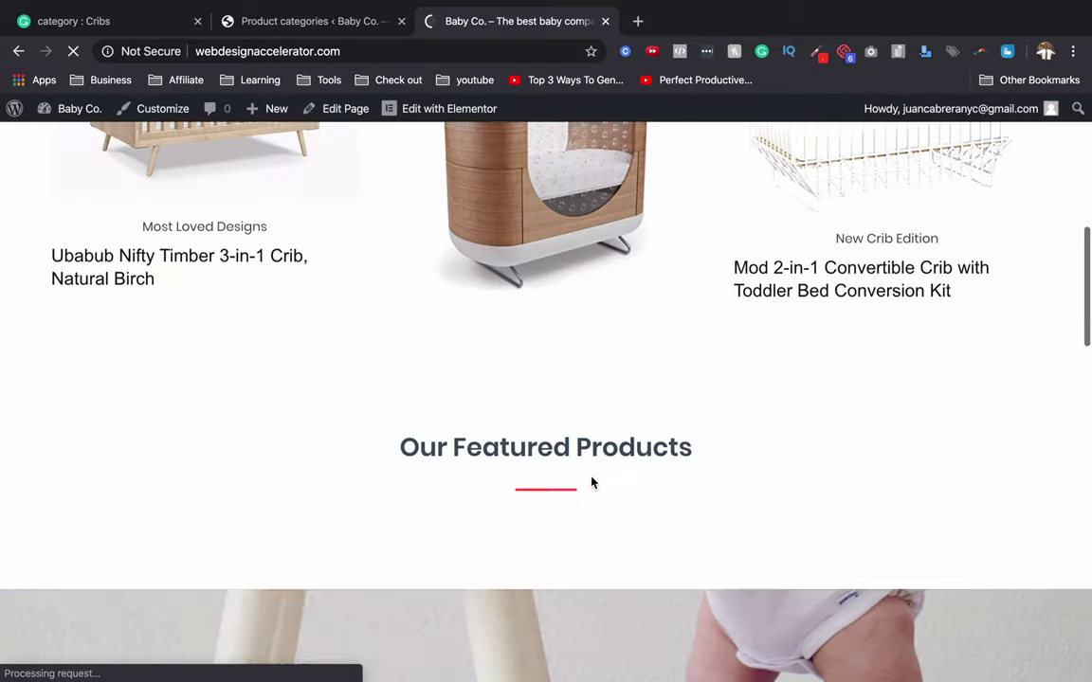
pyautogui.scroll(-6, 591, 483)
pyautogui.scroll(12, 591, 483)
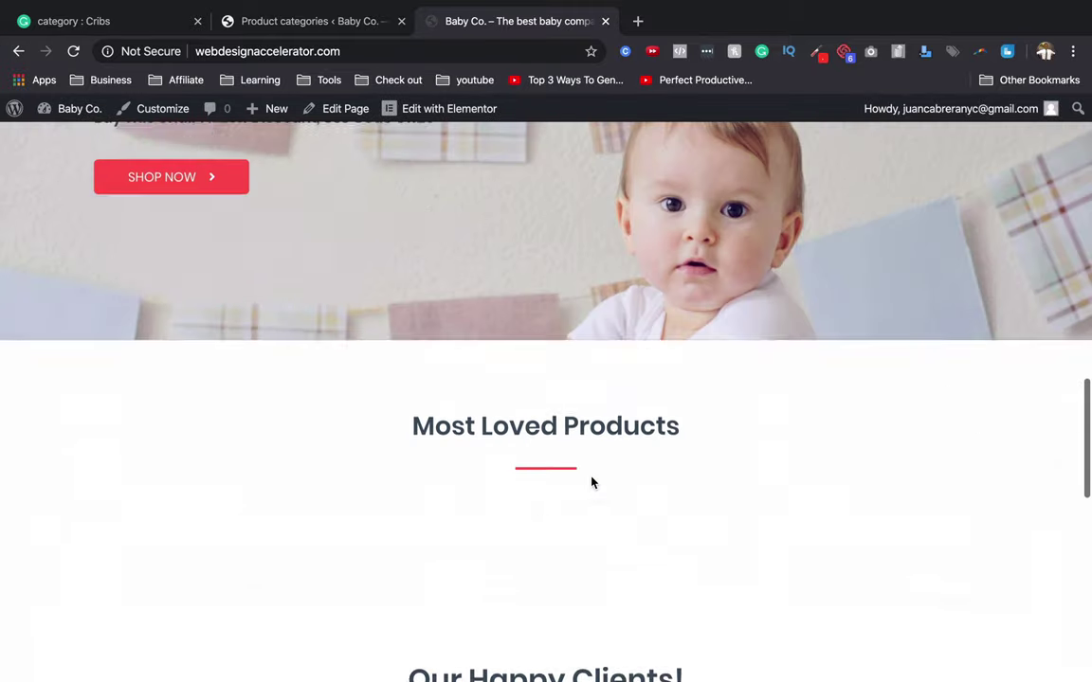
pyautogui.scroll(2, 591, 484)
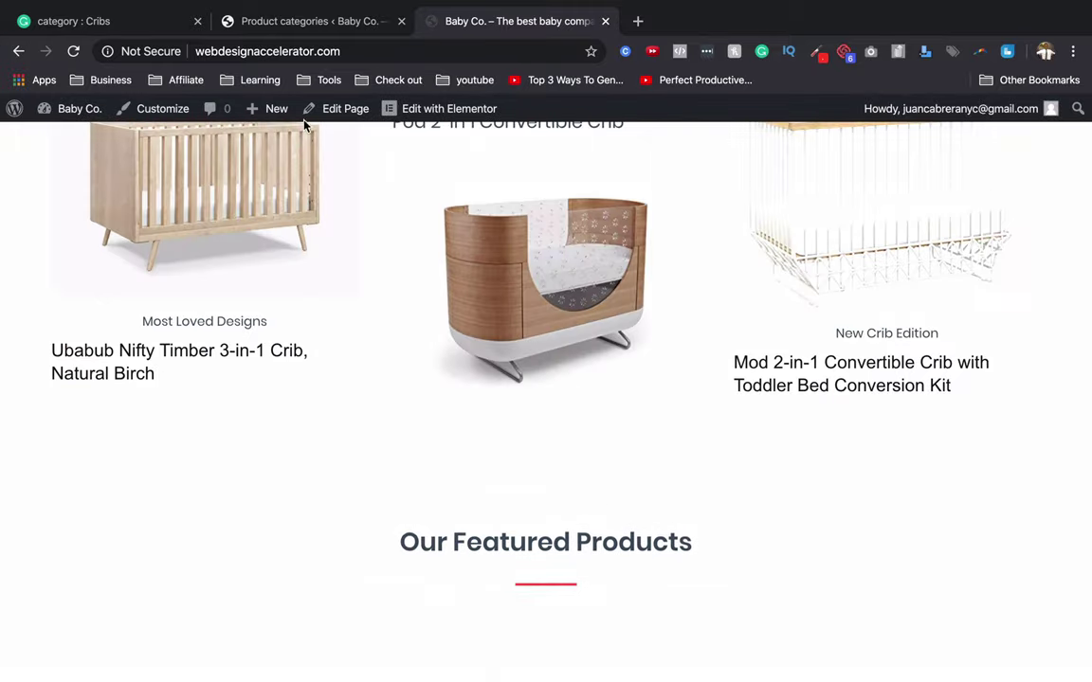
pyautogui.click(302, 25)
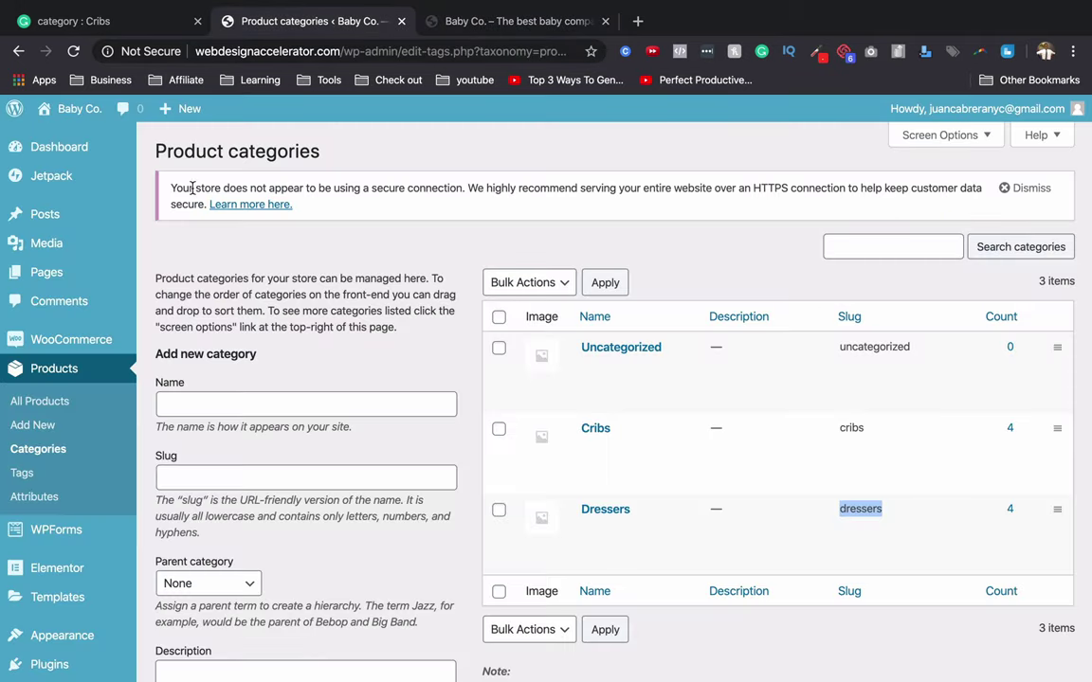
# Feature the four dressers: DaVinci Fairway, Natural Birch, Walnut 3-drawer and Mod 4-Drawer
pyautogui.click(45, 402)
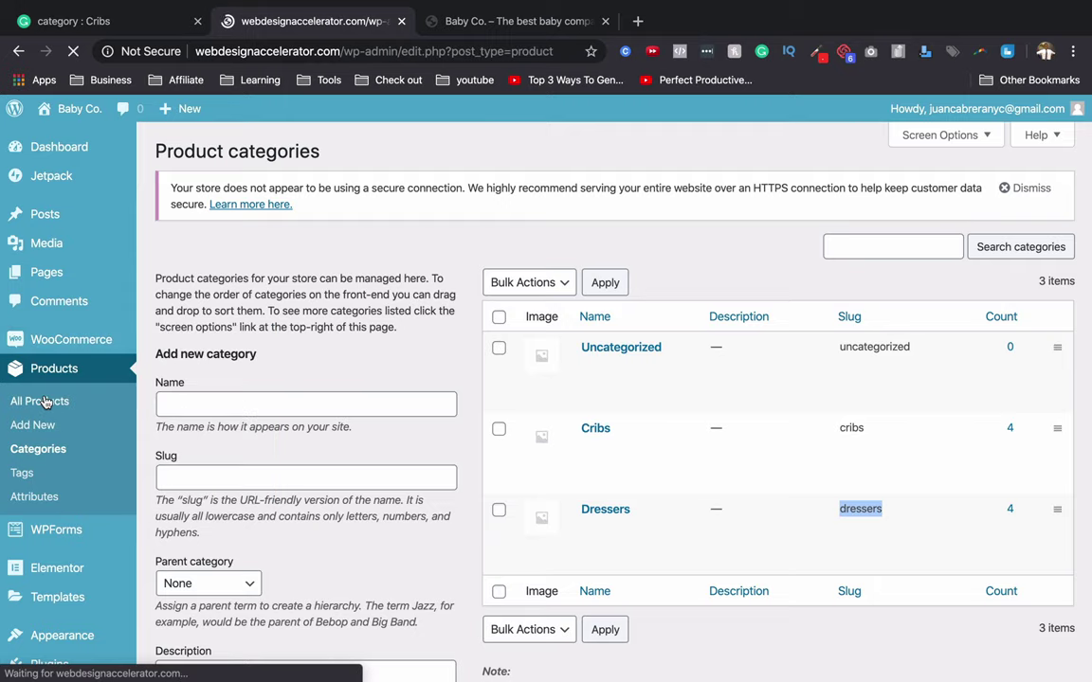
pyautogui.scroll(-2, 281, 482)
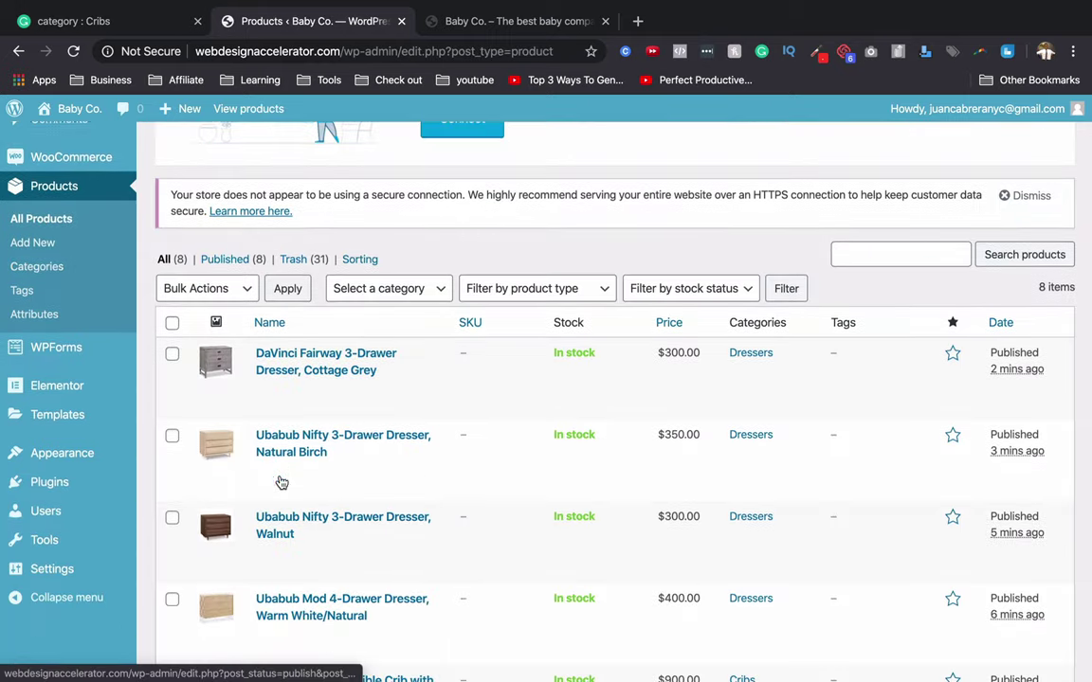
pyautogui.click(954, 356)
pyautogui.scroll(-2, 967, 599)
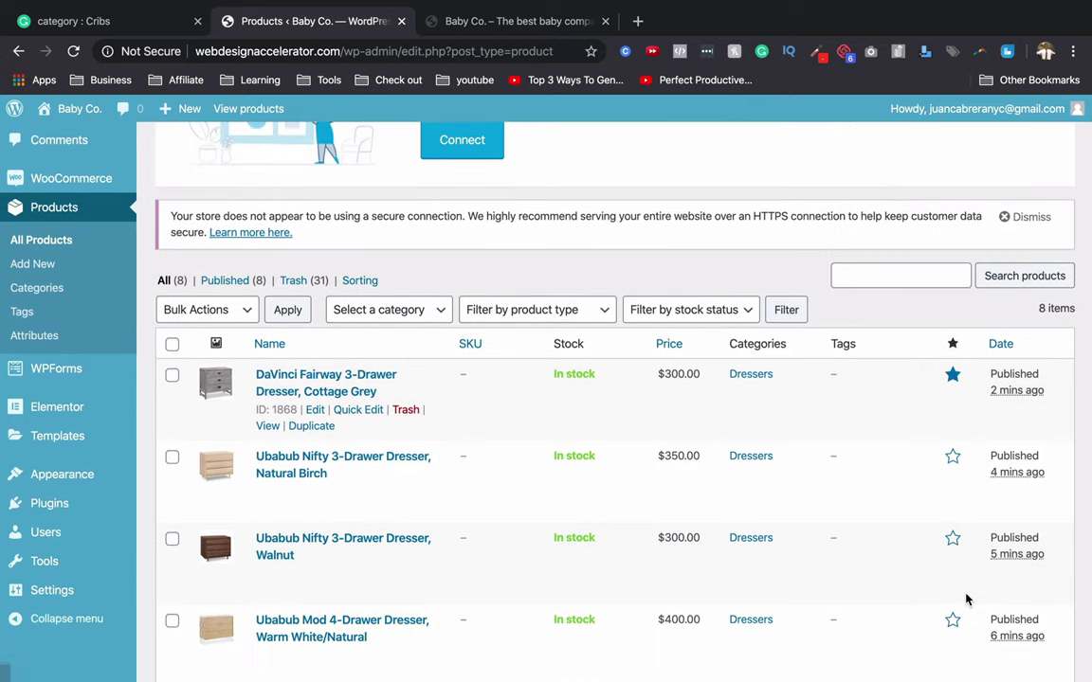
pyautogui.click(952, 456)
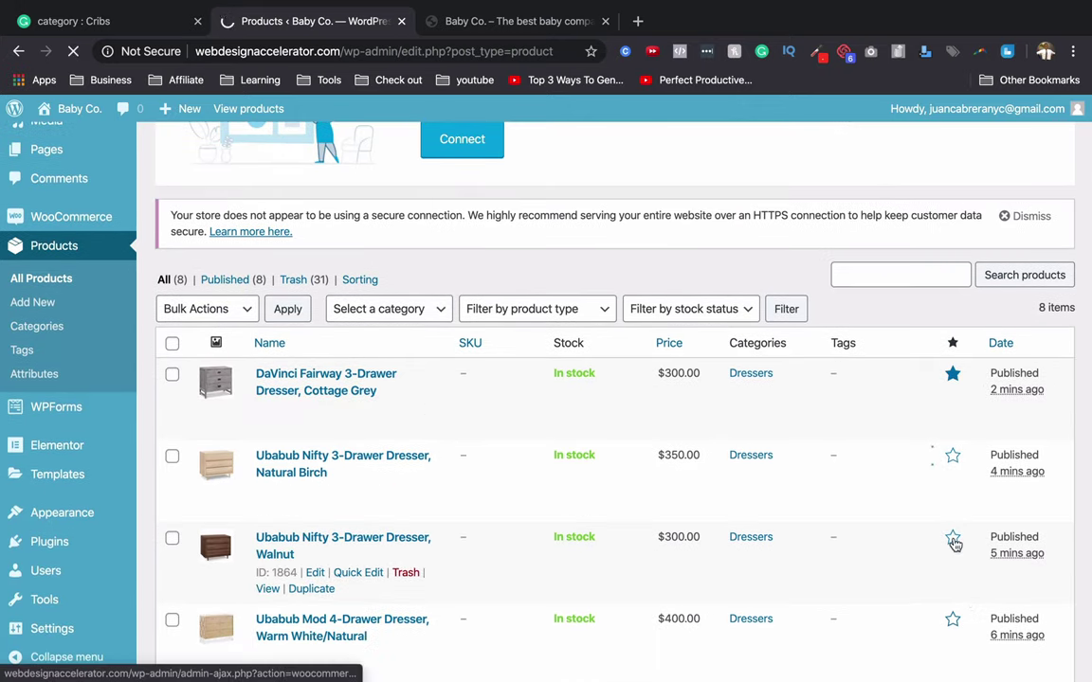
pyautogui.click(953, 538)
pyautogui.scroll(-2, 955, 578)
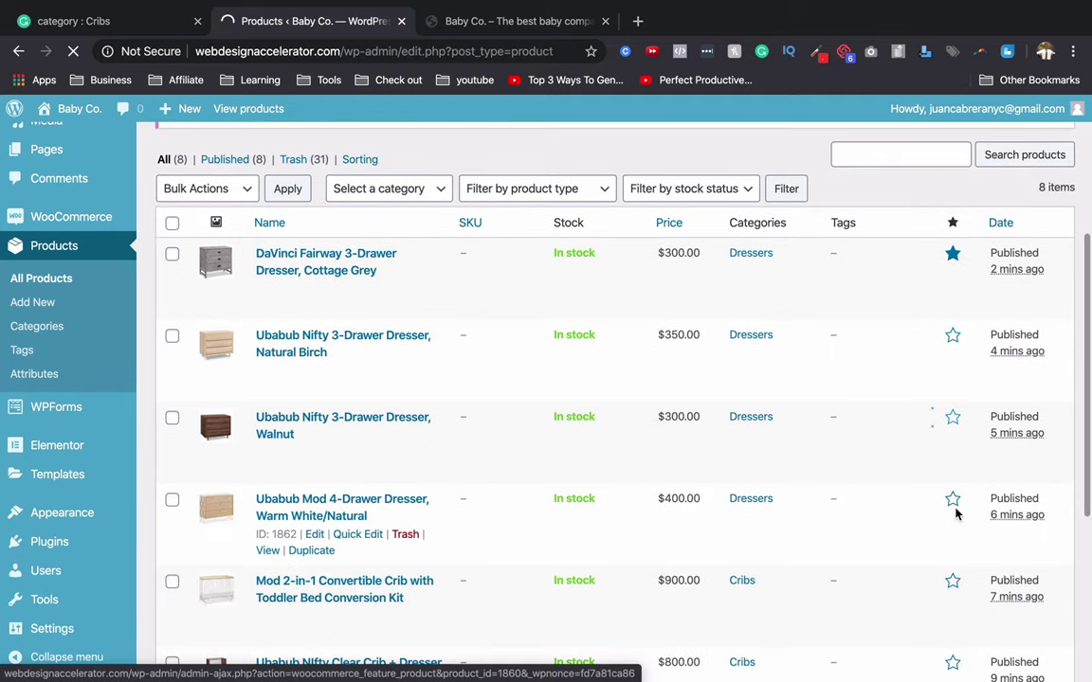
pyautogui.click(954, 504)
# Feature the Mod 2-in-1 convertible and Nifty Timber cribs, then return to the storefront tab
pyautogui.scroll(-1, 956, 597)
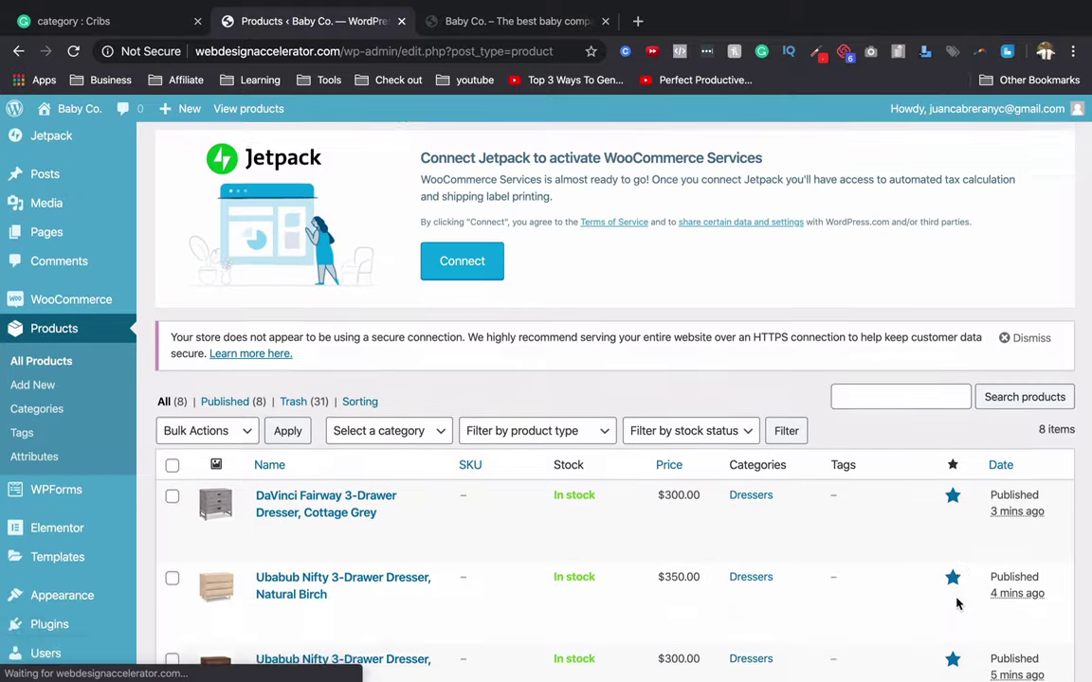
pyautogui.scroll(-5, 958, 604)
pyautogui.click(952, 389)
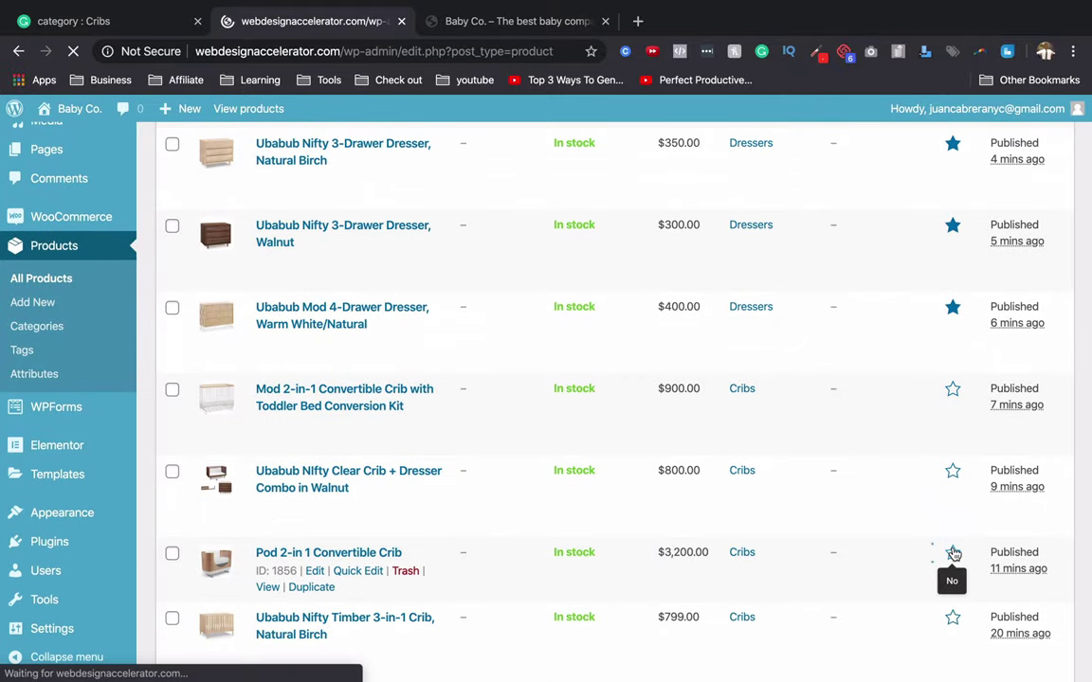
pyautogui.scroll(-2, 952, 560)
pyautogui.scroll(-5, 953, 569)
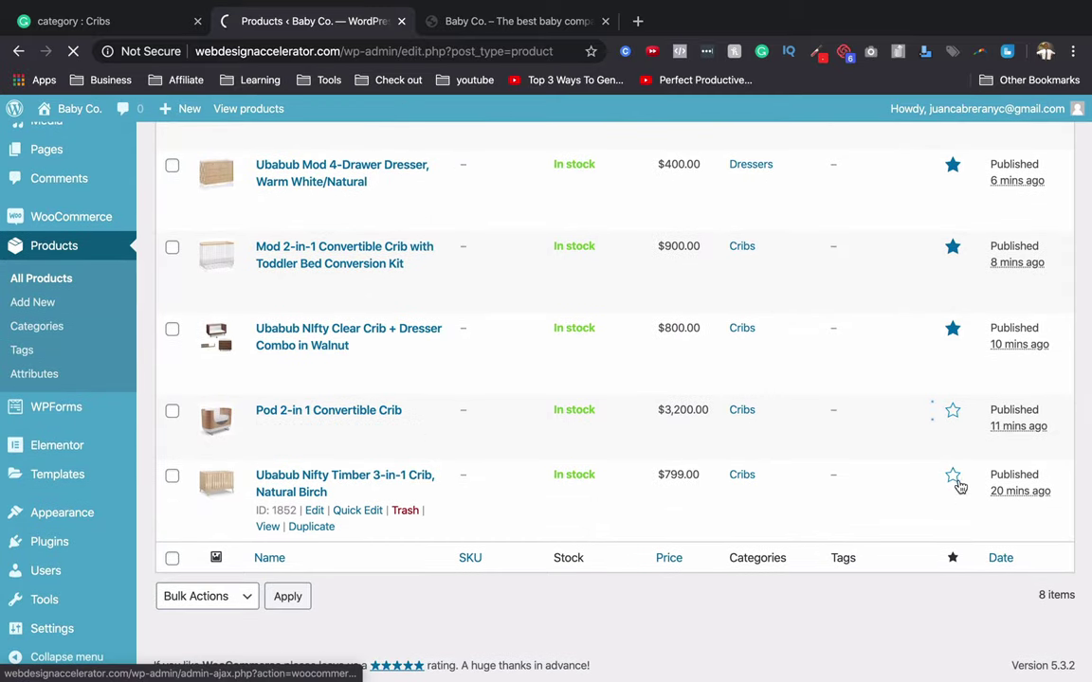
pyautogui.click(954, 479)
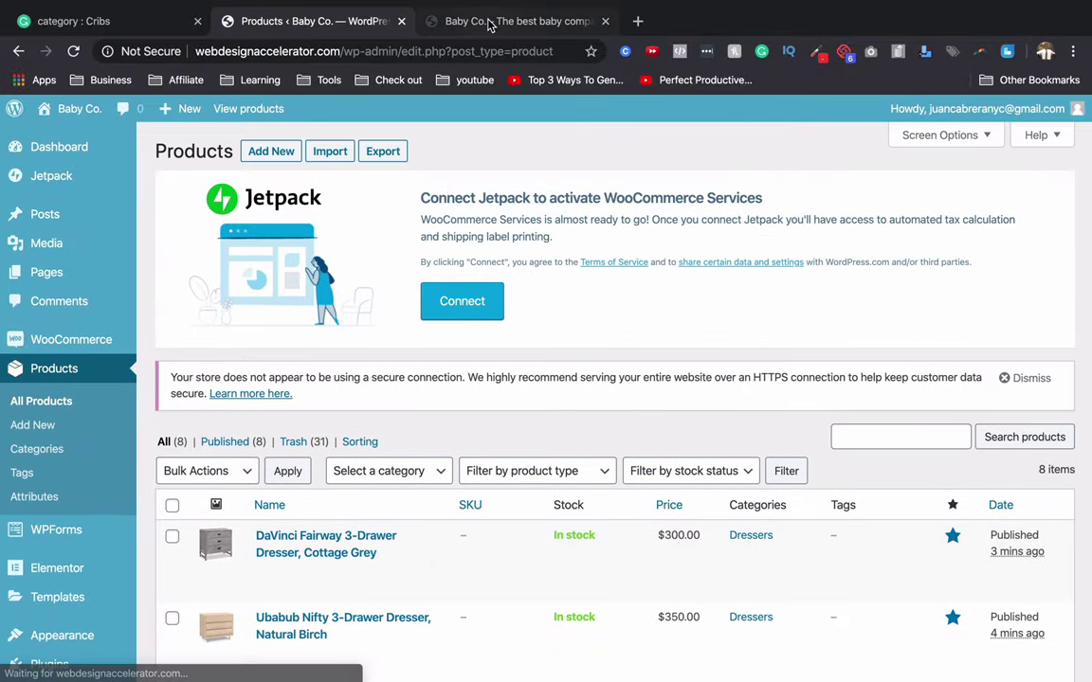
pyautogui.click(489, 25)
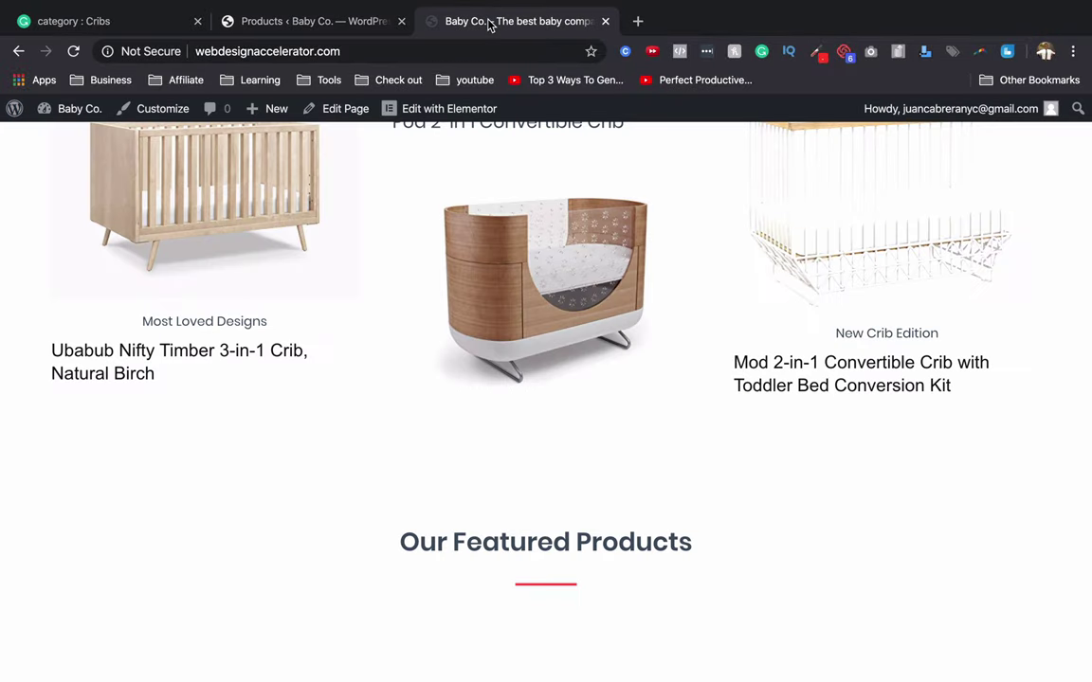
# Reload the Baby Co. homepage and review the four featured cribs and four most-loved dressers
pyautogui.press('super+r')
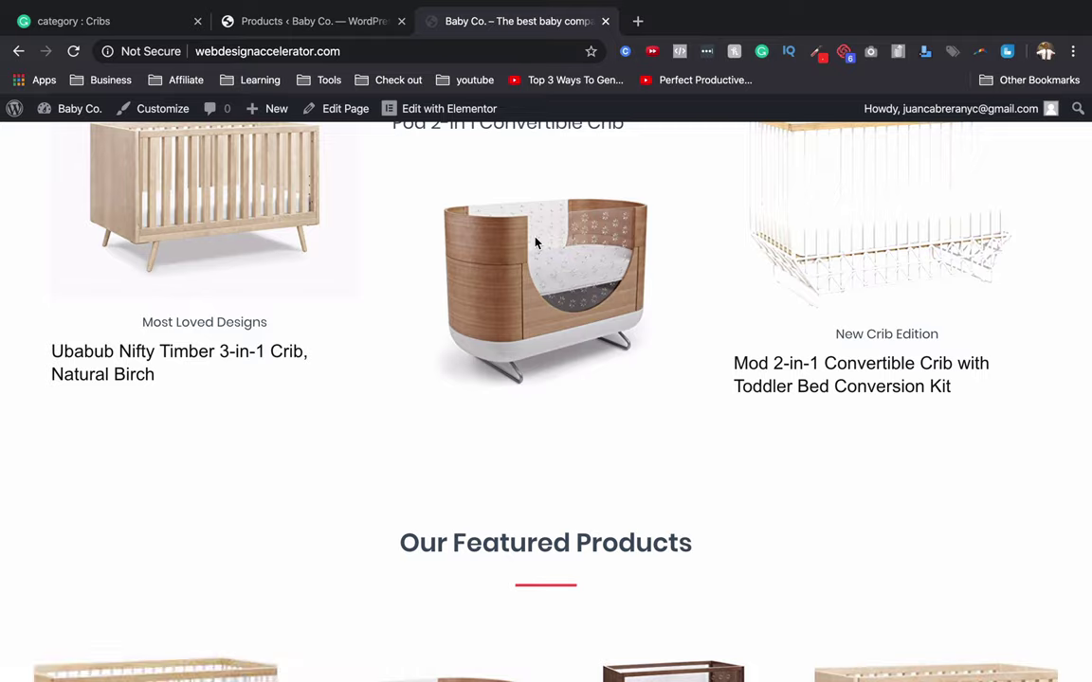
pyautogui.scroll(-12, 535, 243)
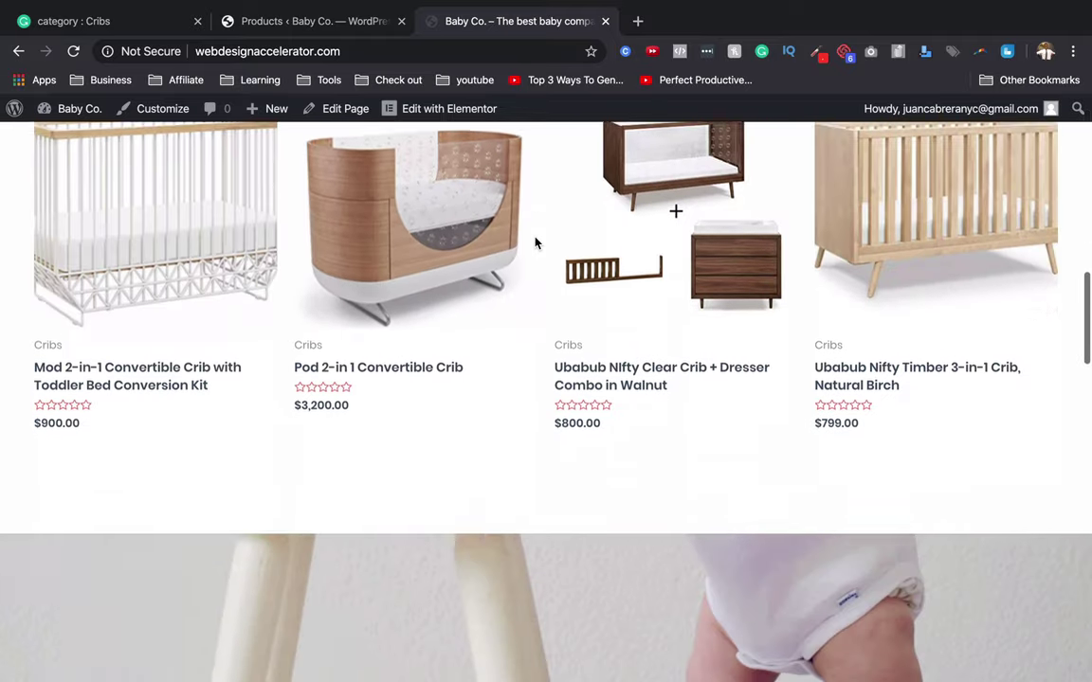
pyautogui.scroll(3, 367, 301)
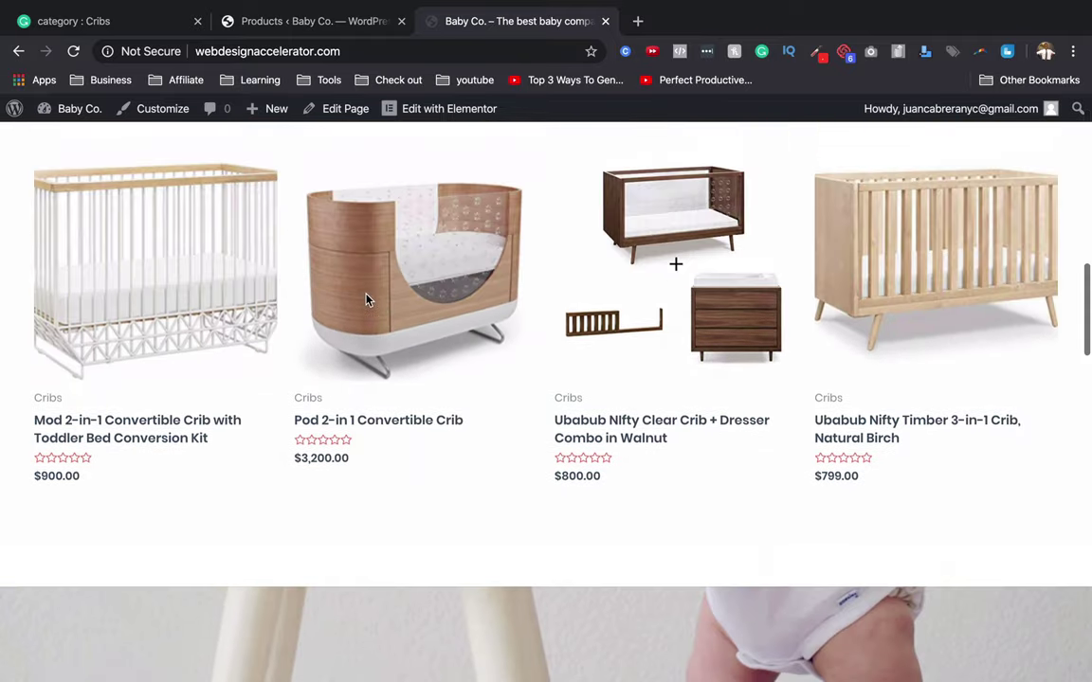
pyautogui.scroll(-10, 721, 384)
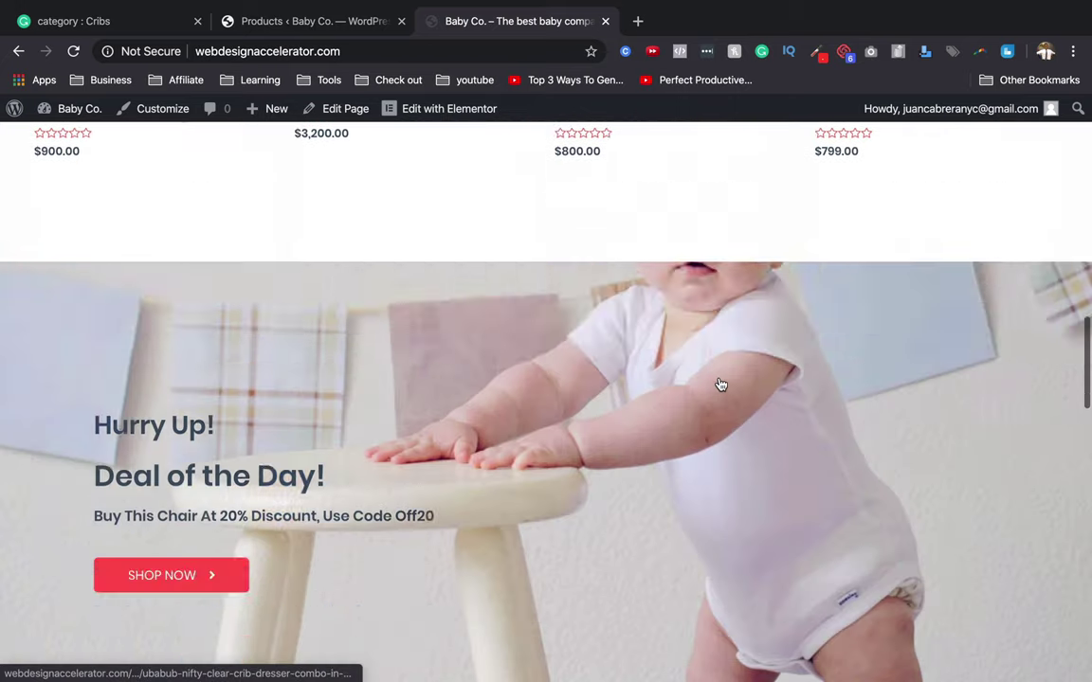
pyautogui.scroll(2, 720, 383)
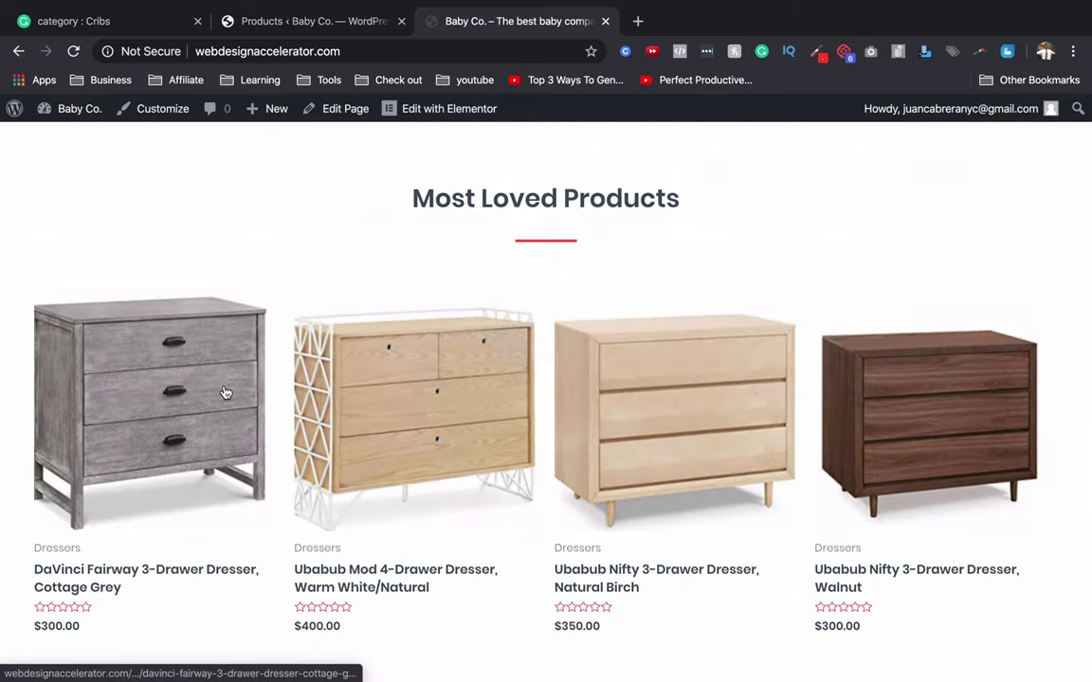
pyautogui.scroll(-5, 835, 463)
pyautogui.scroll(7, 835, 463)
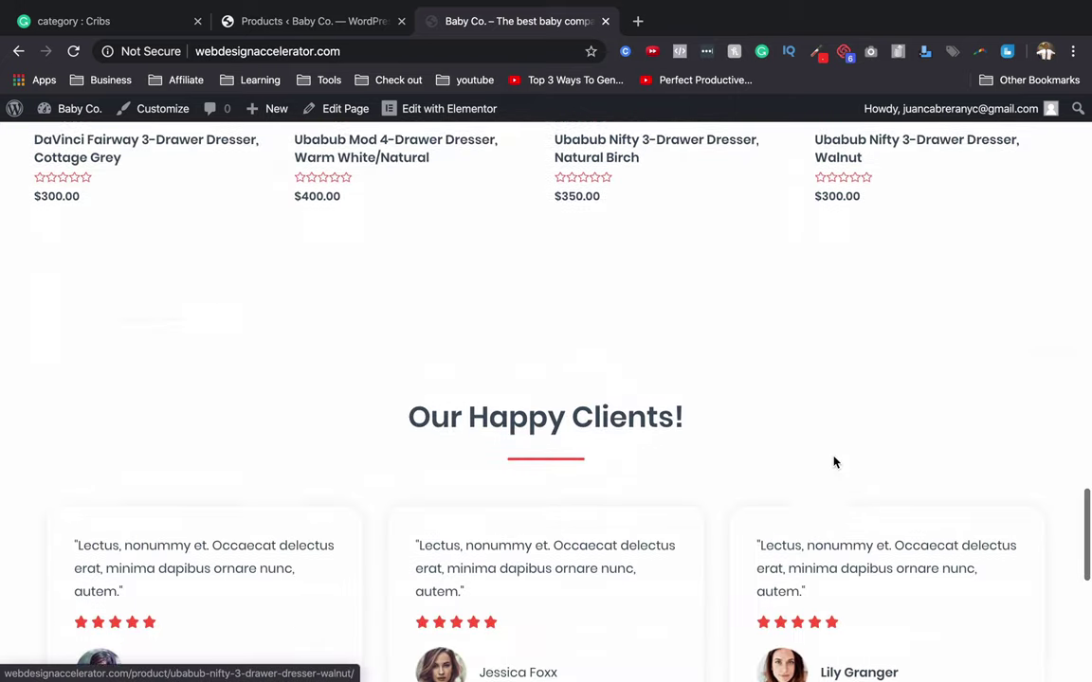
pyautogui.scroll(15, 835, 463)
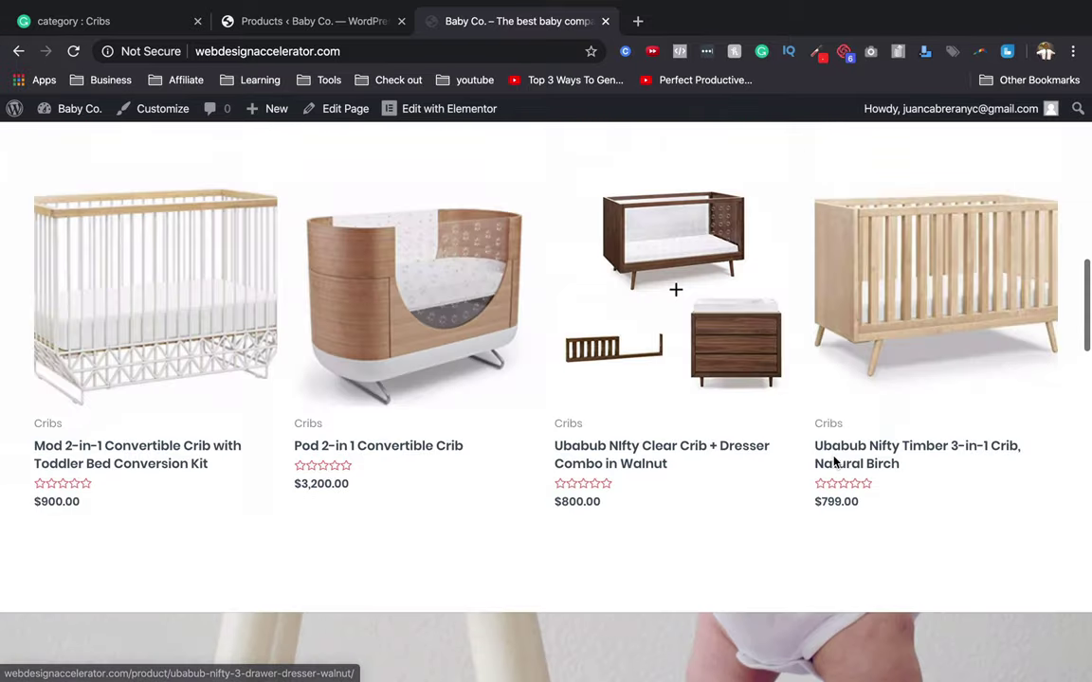
pyautogui.scroll(-12, 834, 463)
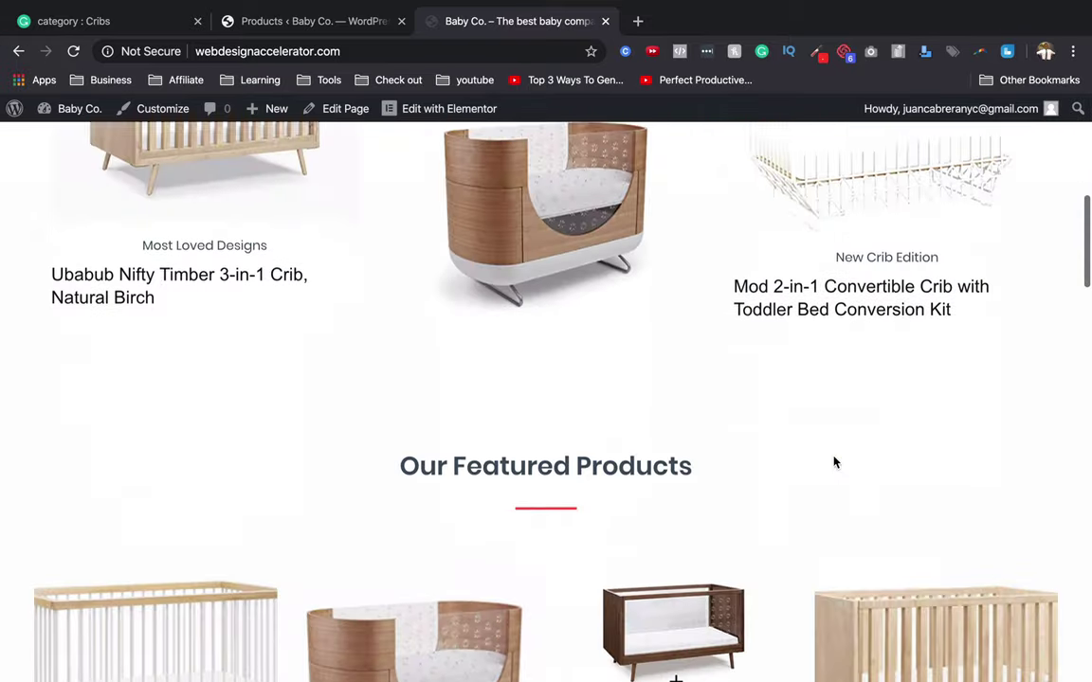
pyautogui.scroll(-10, 834, 463)
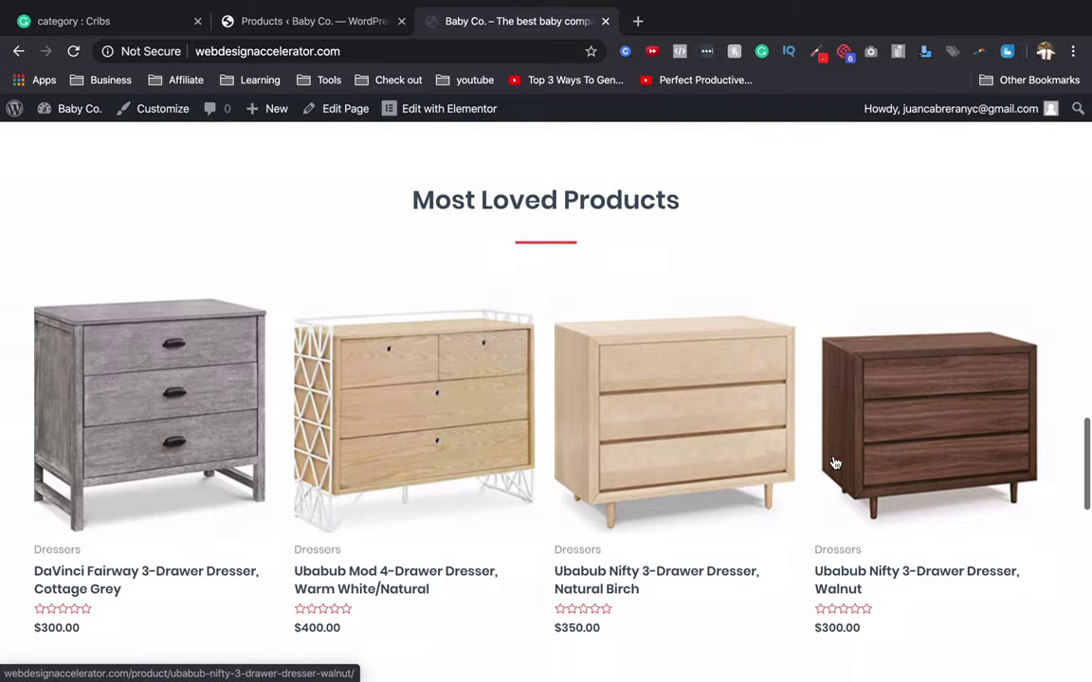
pyautogui.scroll(15, 835, 462)
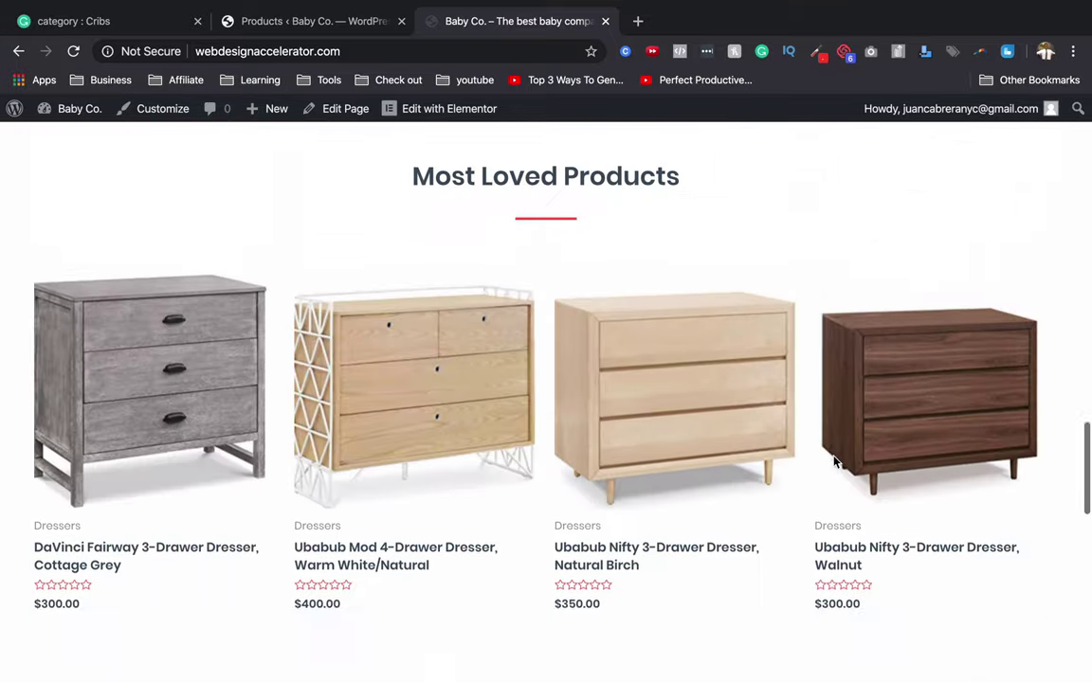
pyautogui.scroll(7, 835, 463)
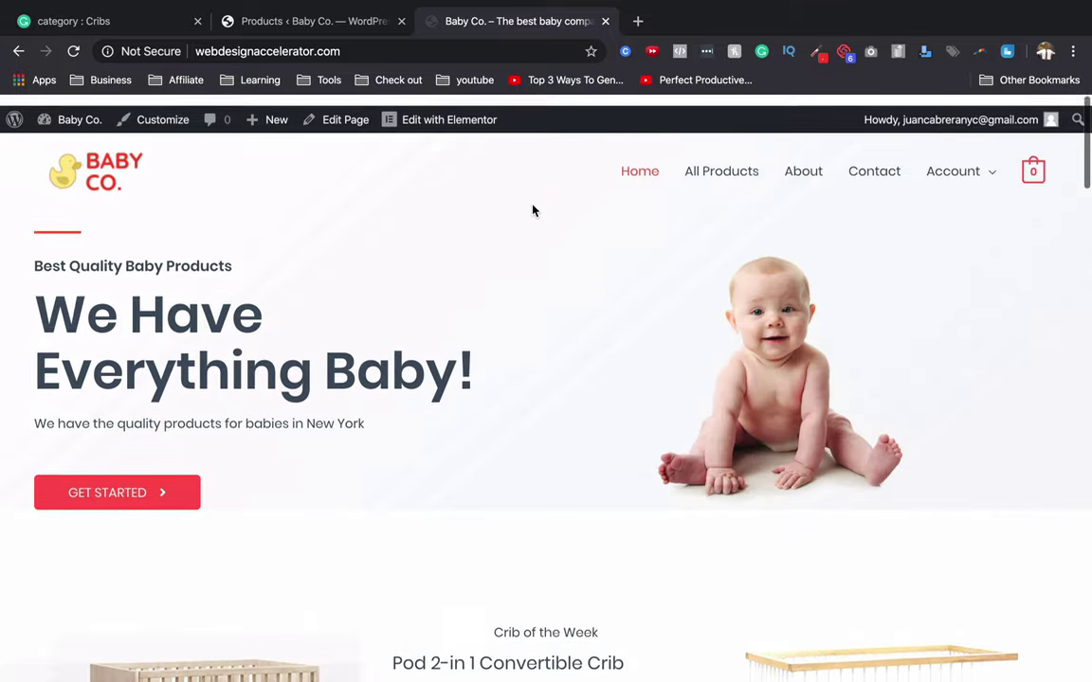
# Browse All Products and open the Pod 2-in 1 Convertible Crib page priced at $3,200.00
pyautogui.click(707, 171)
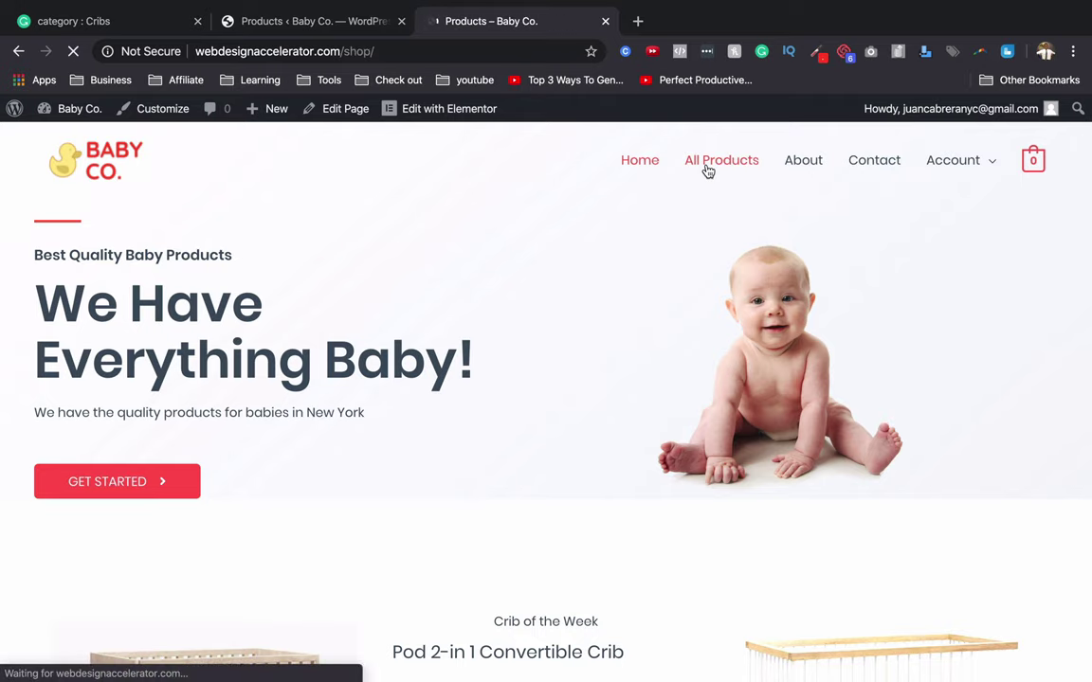
pyautogui.scroll(-3, 729, 419)
pyautogui.scroll(-3, 729, 420)
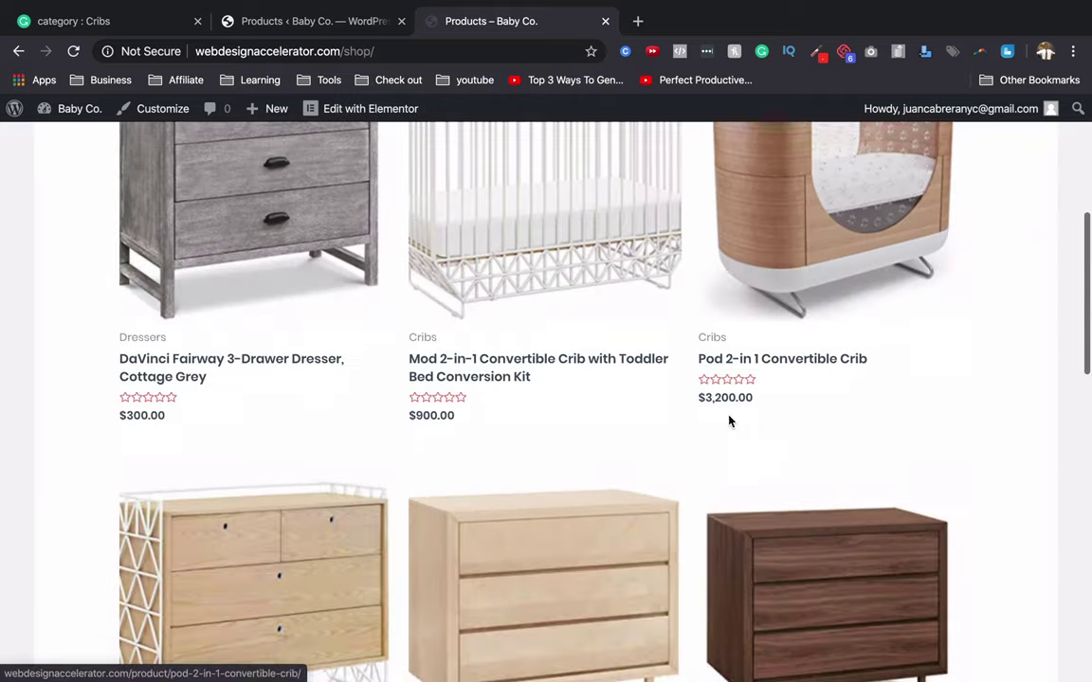
pyautogui.scroll(-3, 728, 420)
pyautogui.scroll(6, 729, 420)
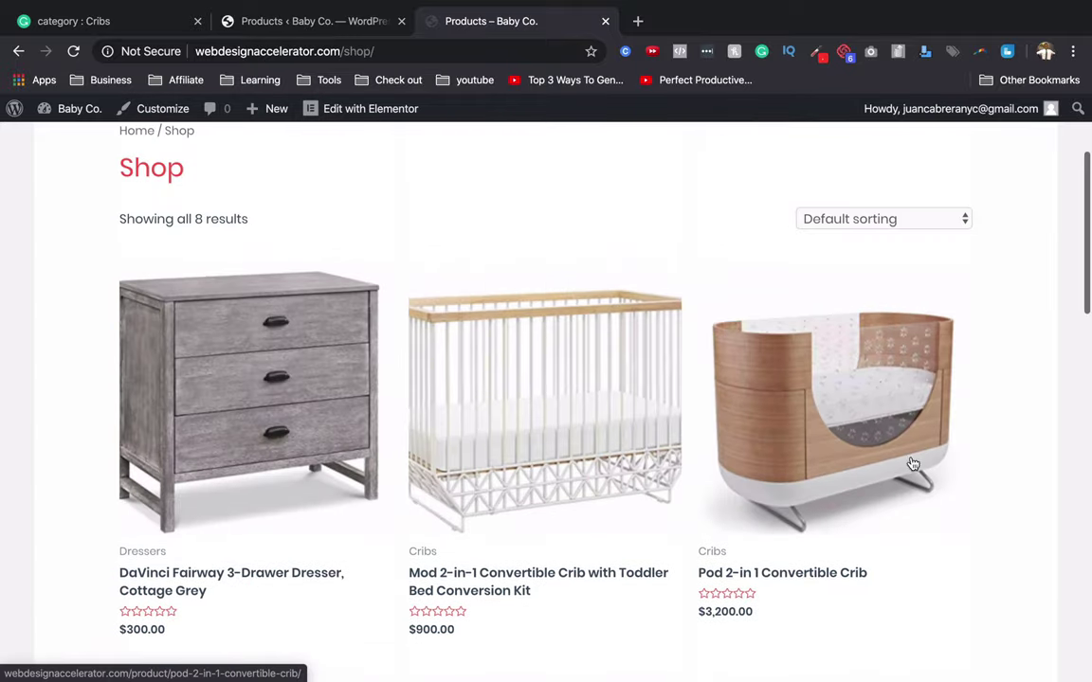
pyautogui.click(824, 443)
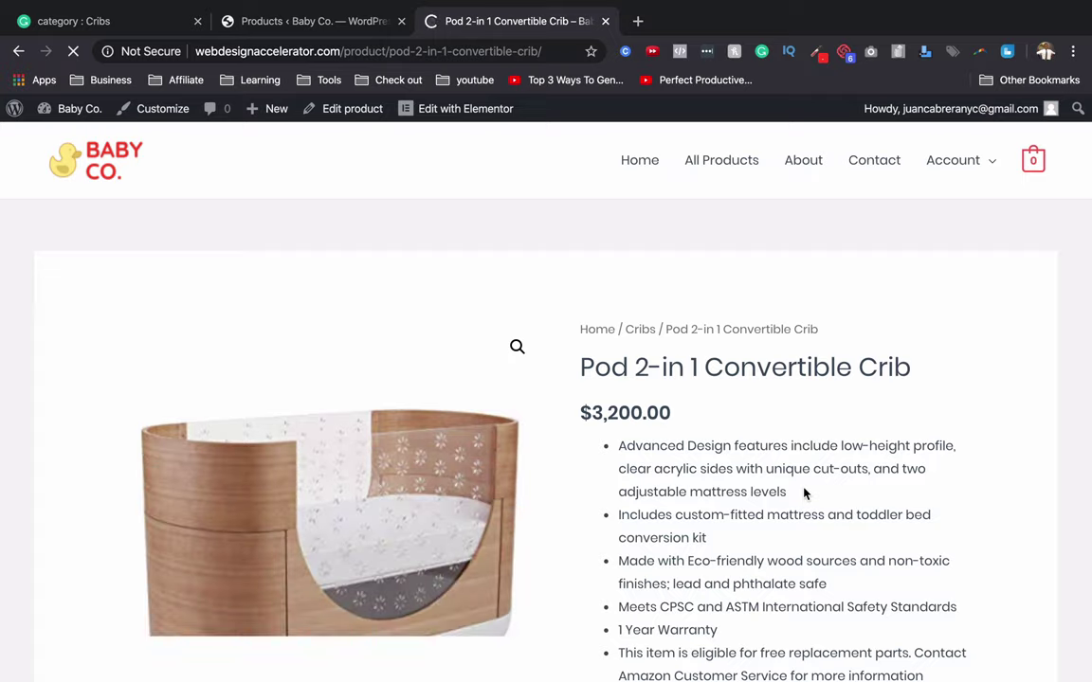
pyautogui.scroll(-2, 805, 492)
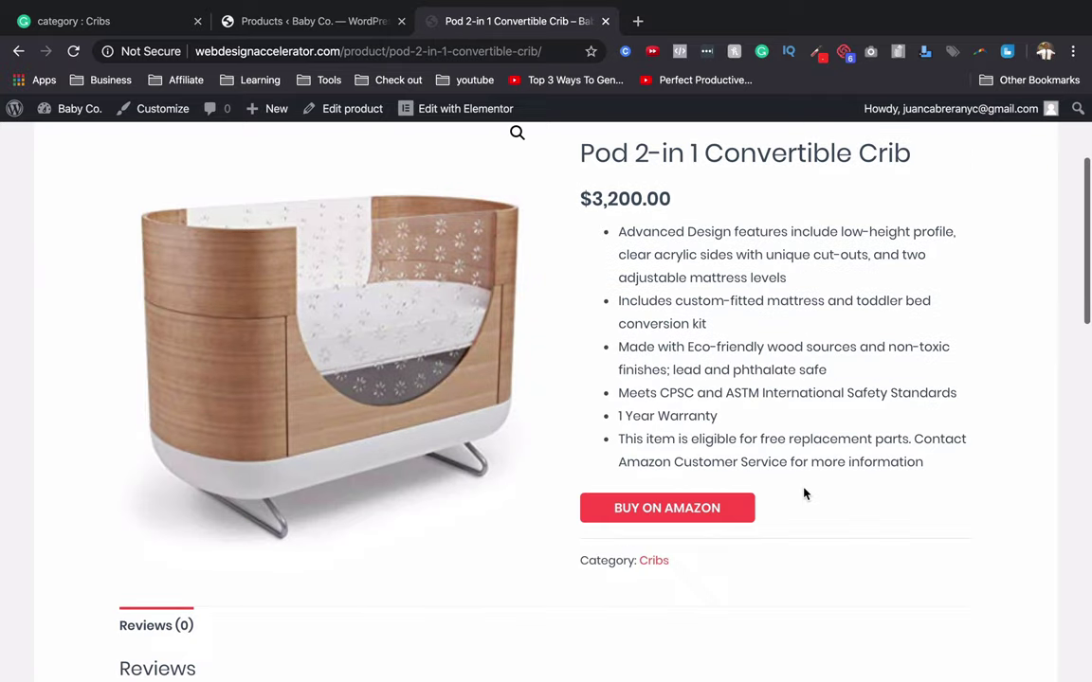
# Verify the crib's Buy On Amazon link opens its Amazon listing, then return to the homepage
pyautogui.click(627, 510)
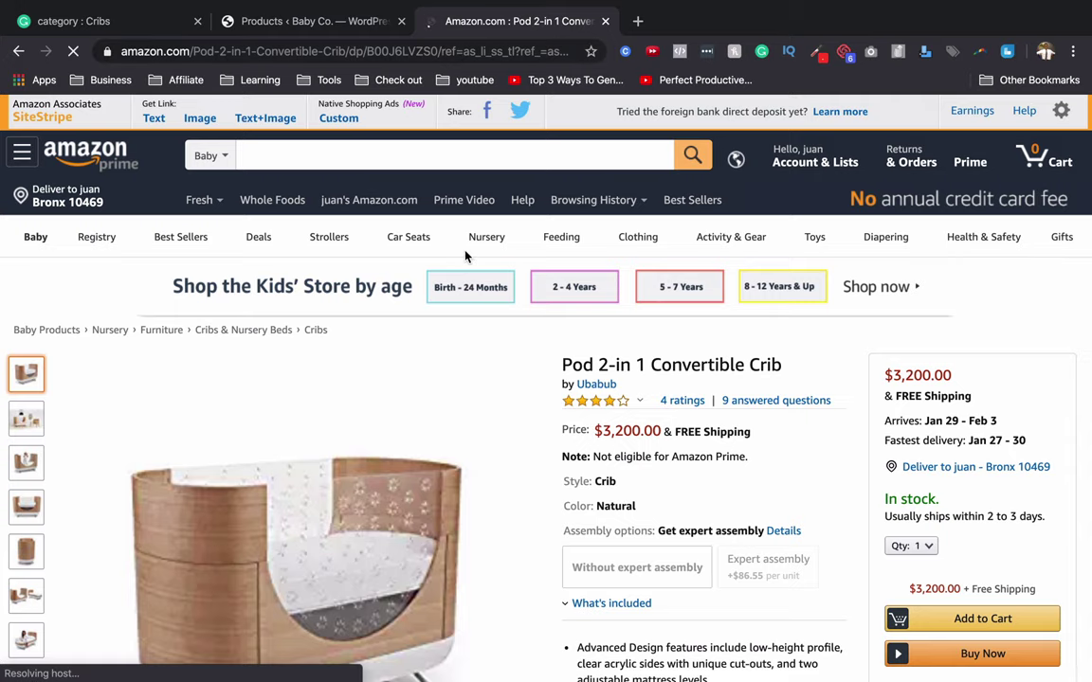
pyautogui.scroll(-1, 512, 414)
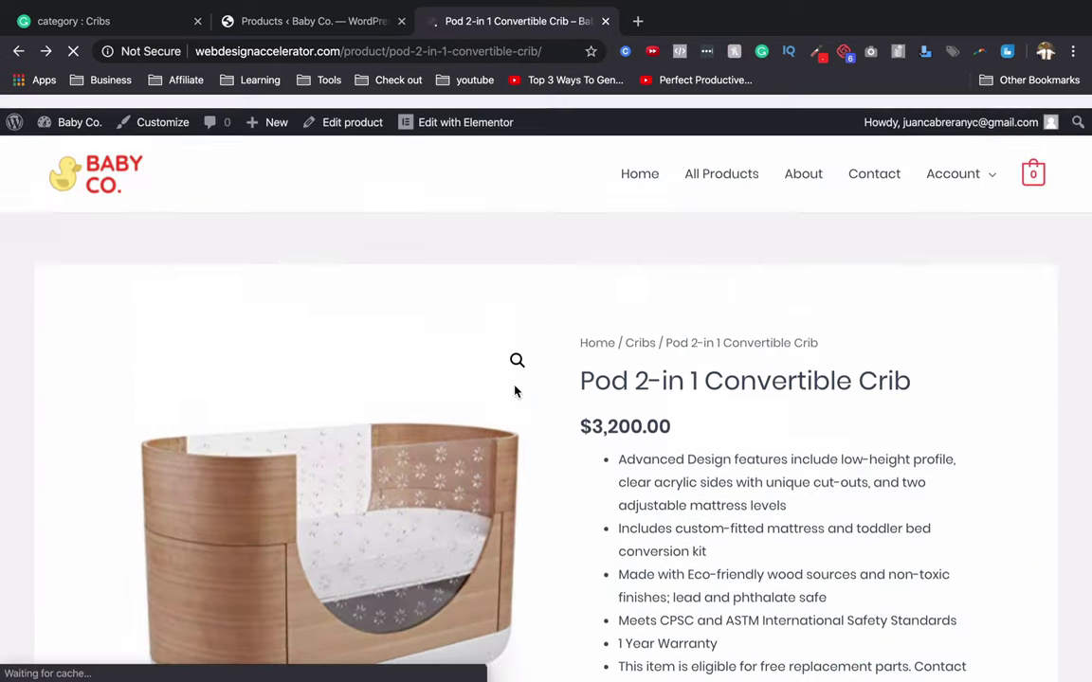
pyautogui.click(91, 170)
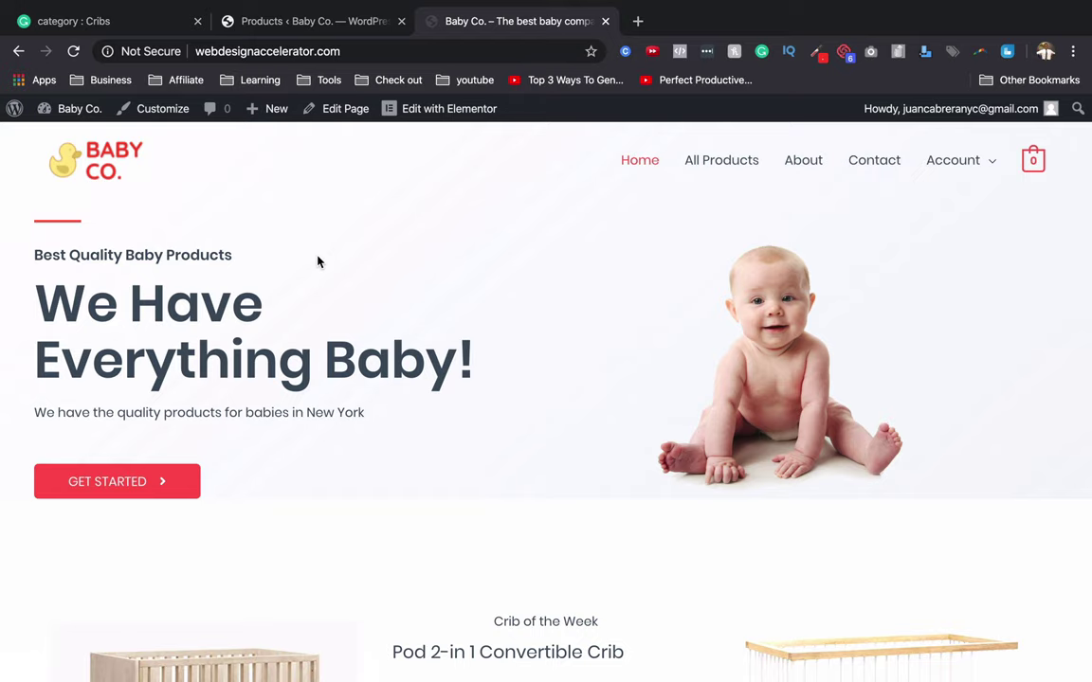
pyautogui.scroll(-10, 317, 261)
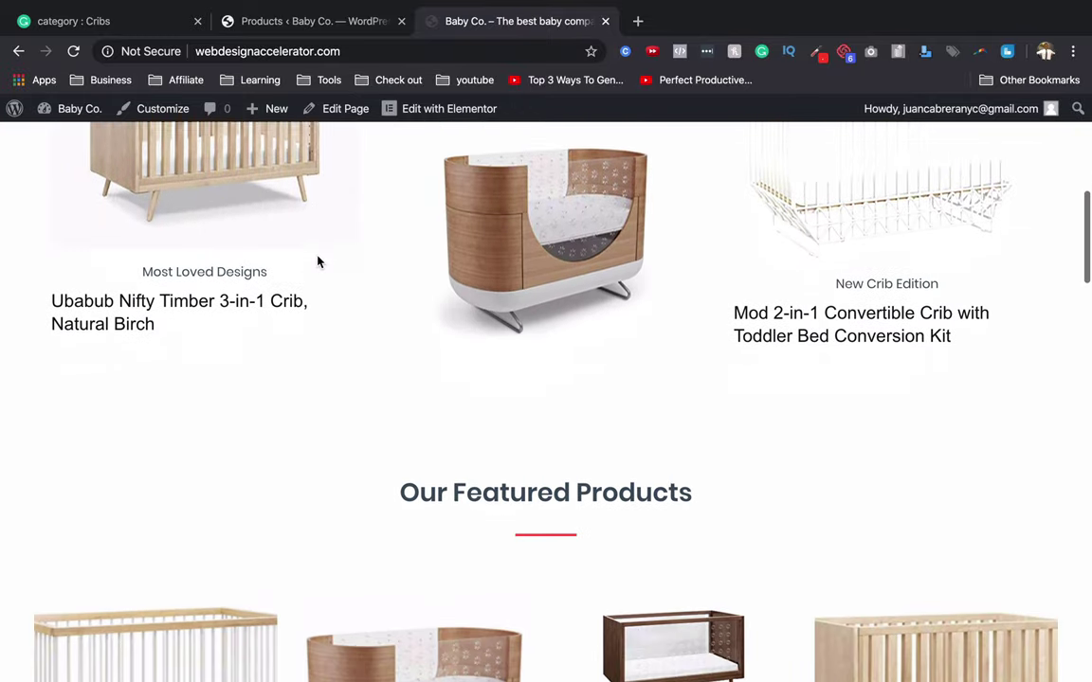
pyautogui.scroll(-3, 318, 261)
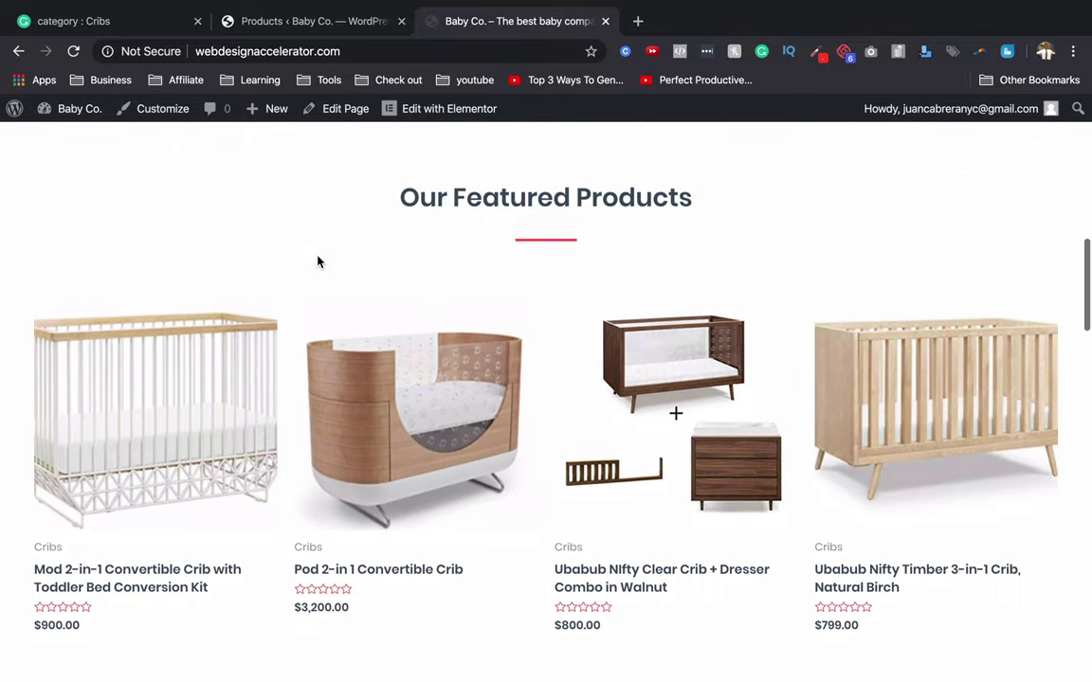
pyautogui.scroll(-1, 318, 261)
pyautogui.scroll(1, 318, 261)
pyautogui.scroll(-4, 318, 261)
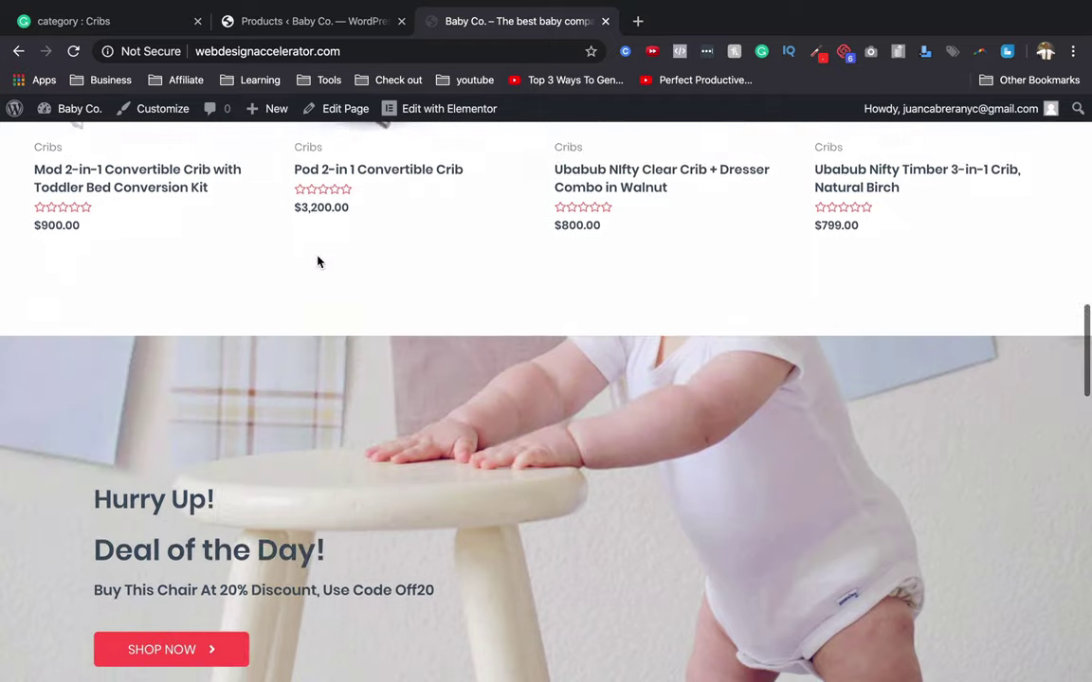
pyautogui.scroll(-3, 318, 261)
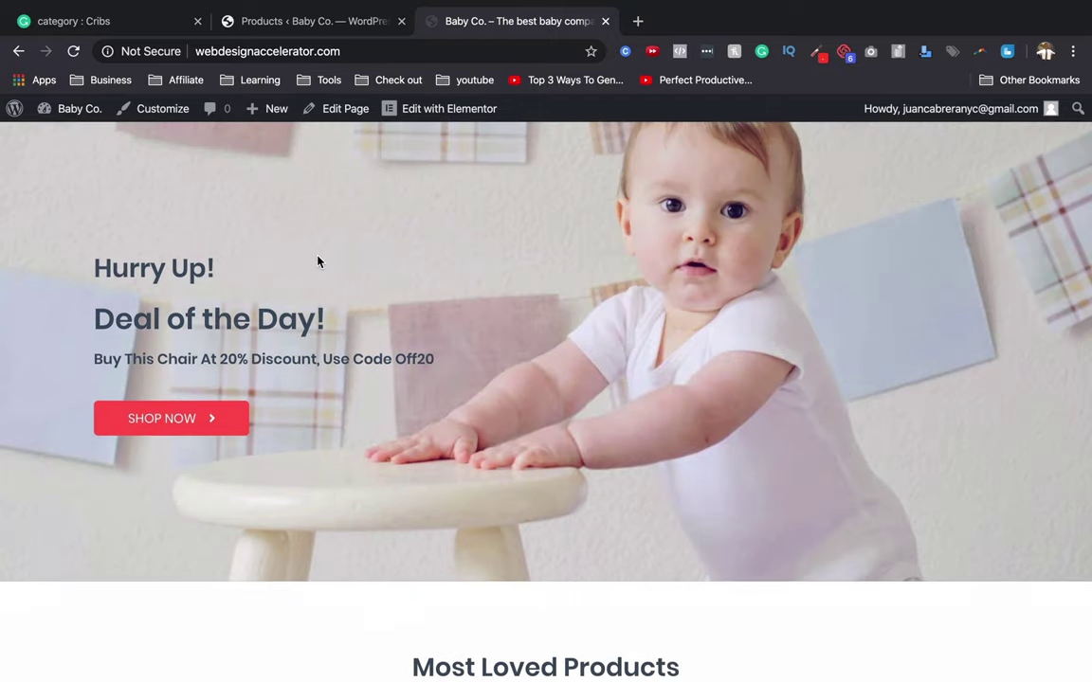
pyautogui.scroll(-2, 317, 262)
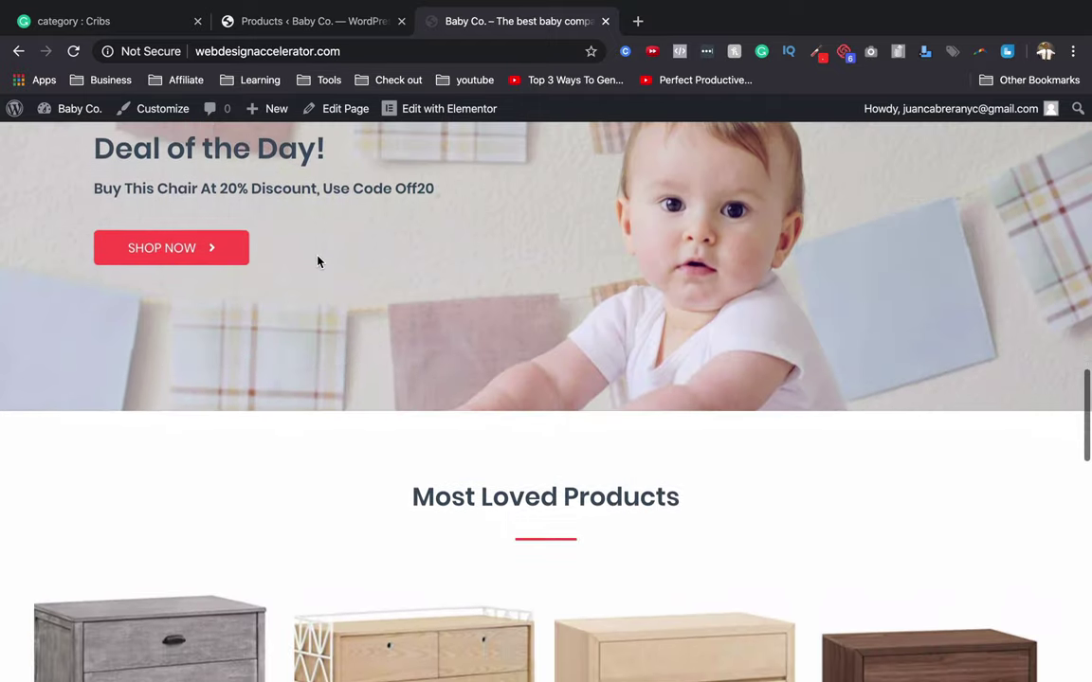
pyautogui.scroll(-1, 318, 262)
pyautogui.scroll(1, 318, 263)
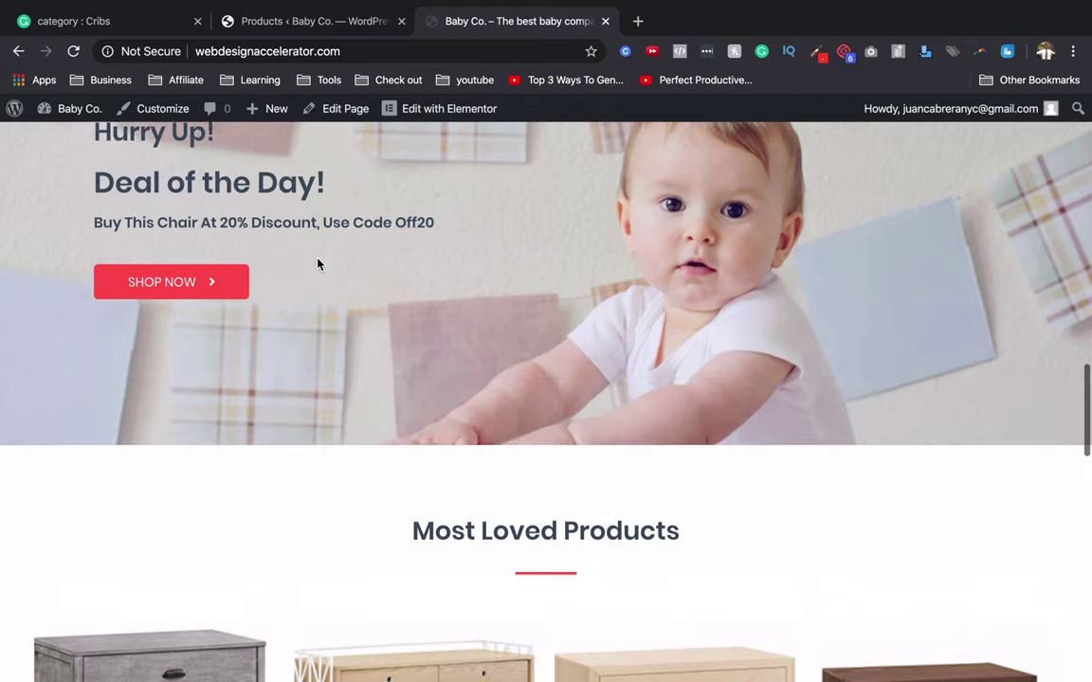
pyautogui.scroll(1, 317, 263)
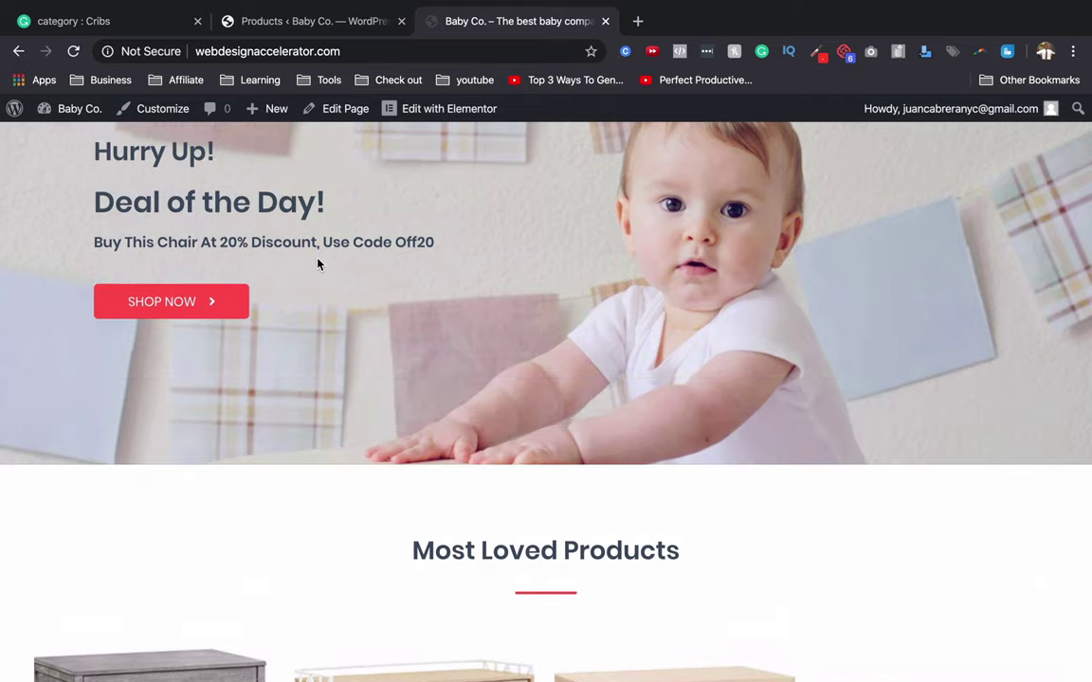
pyautogui.scroll(10, 318, 263)
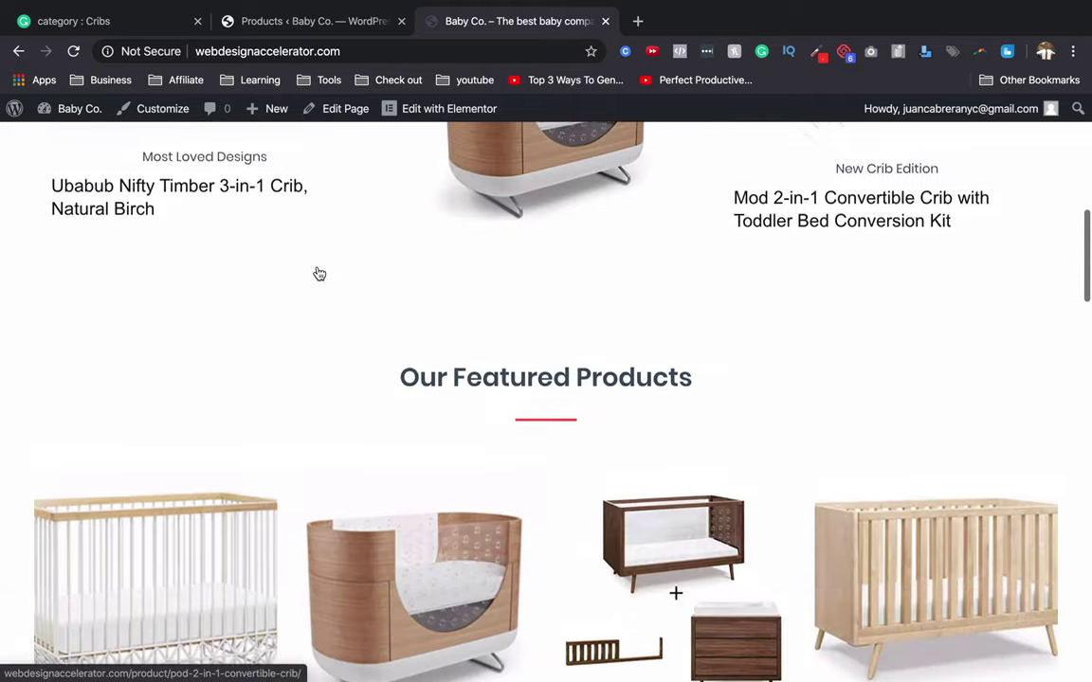
pyautogui.scroll(8, 320, 275)
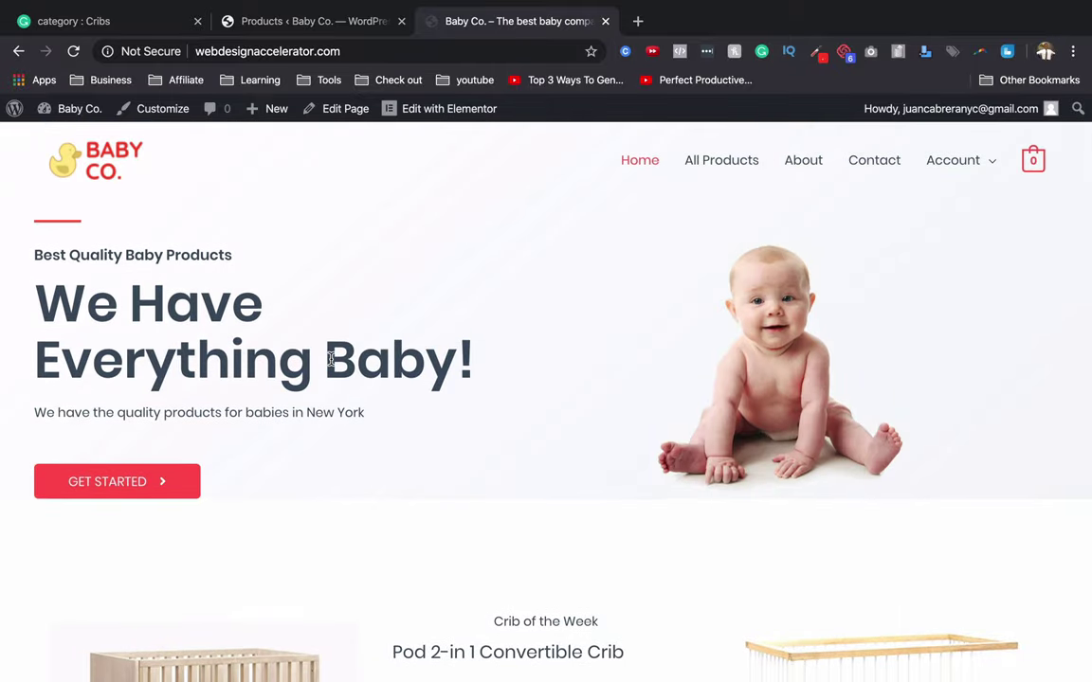
pyautogui.scroll(-1, 329, 360)
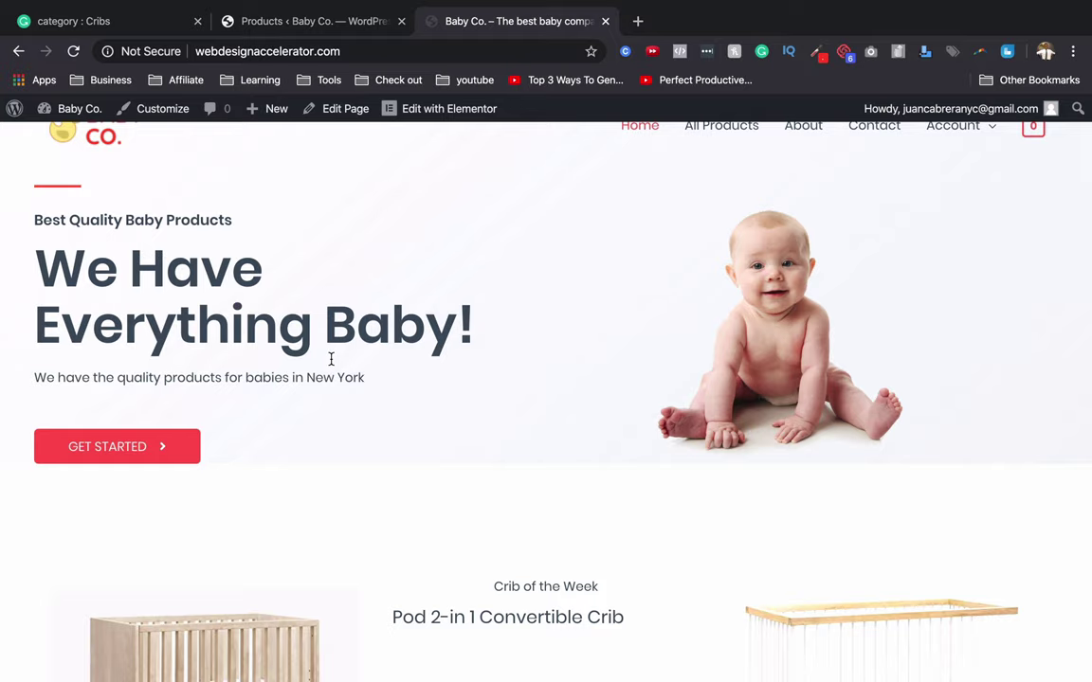
pyautogui.scroll(-2, 331, 359)
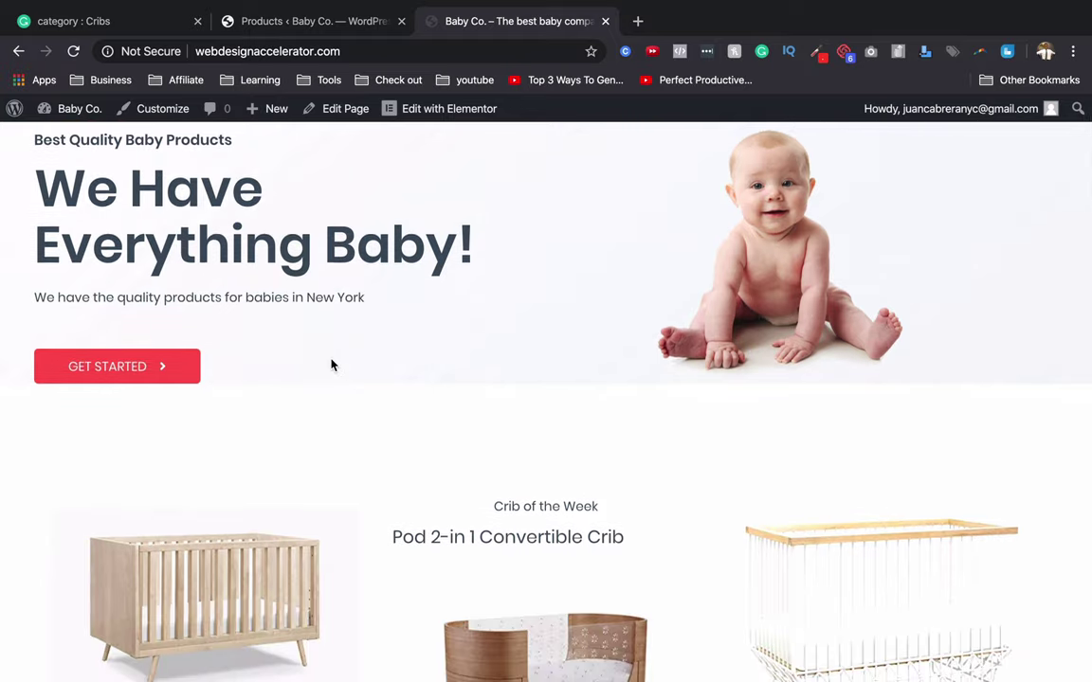
pyautogui.scroll(-1, 331, 361)
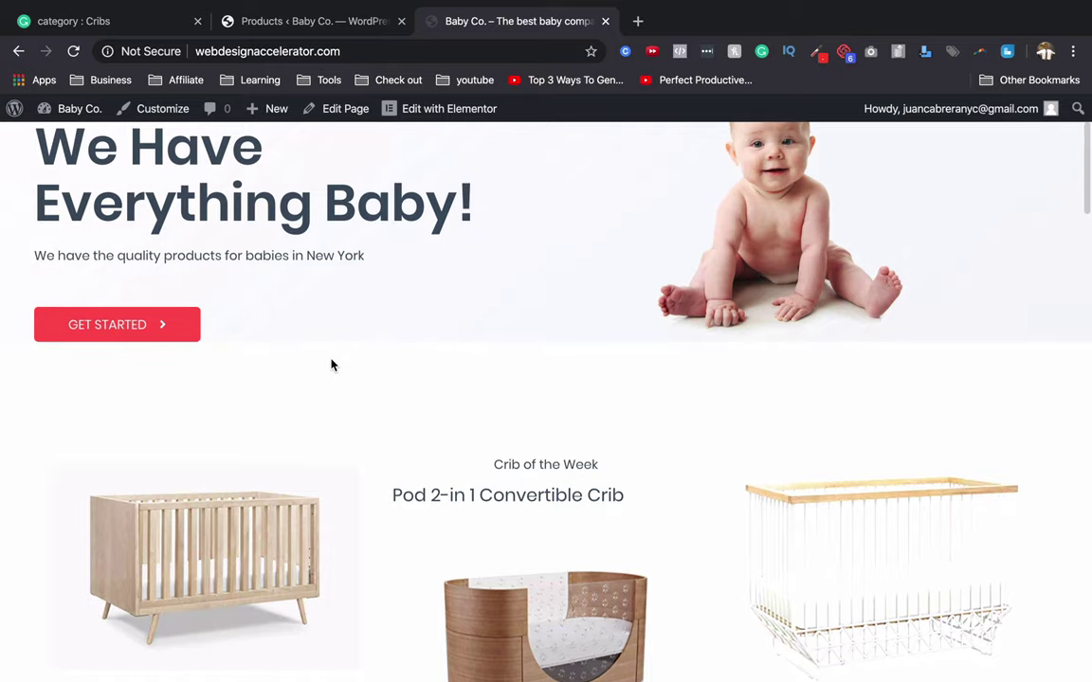
pyautogui.scroll(-1, 330, 365)
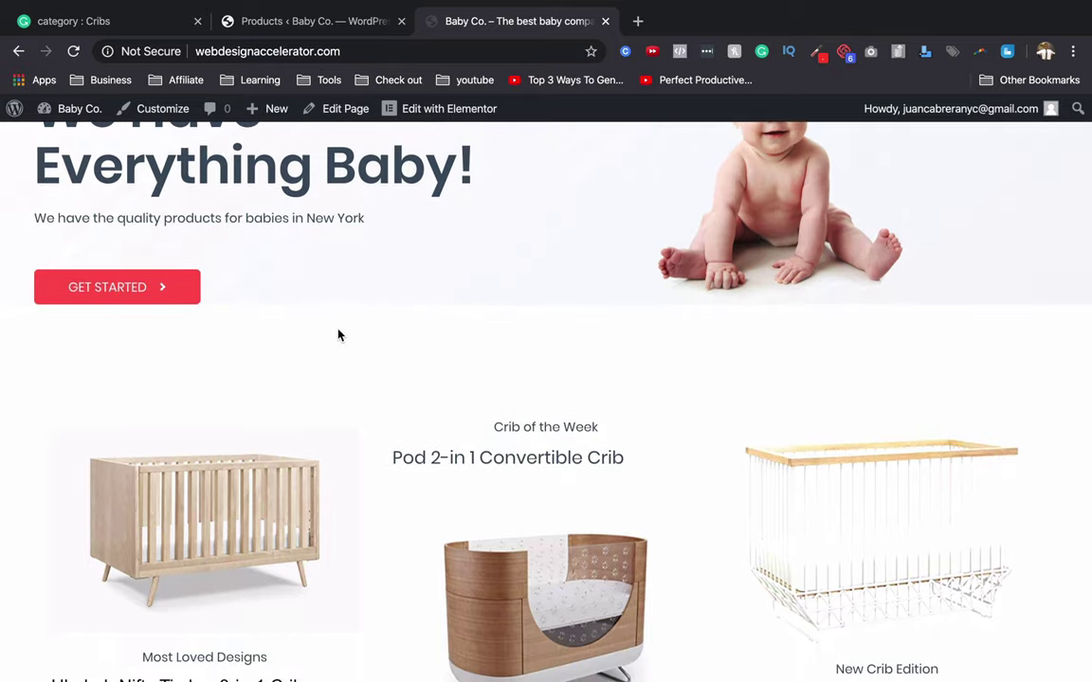